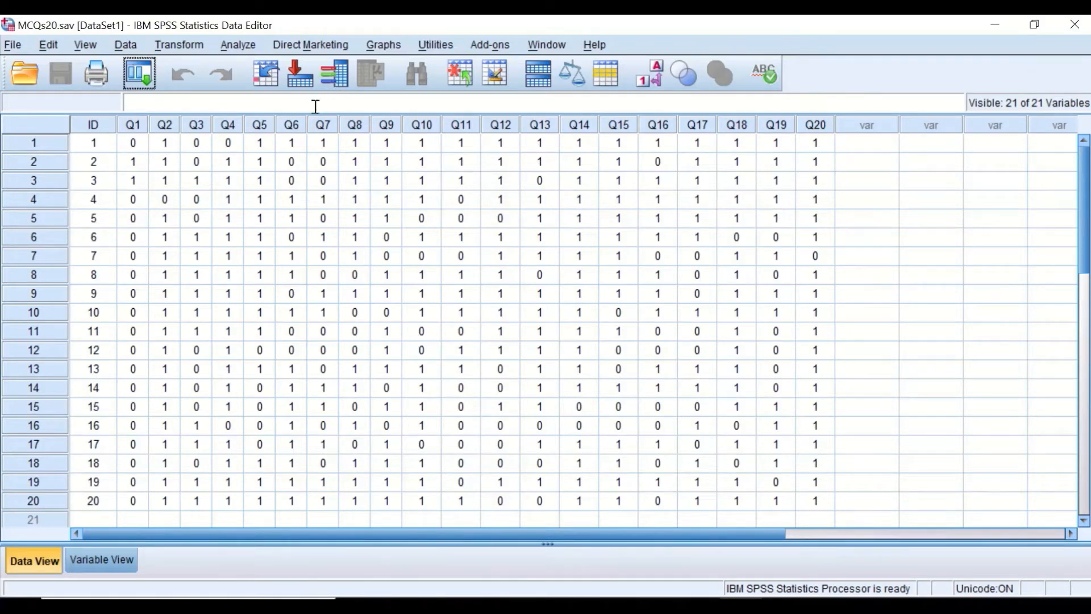
# Start a Compute Variable transformation with TOTALSCORE as the target variable
pyautogui.click(181, 45)
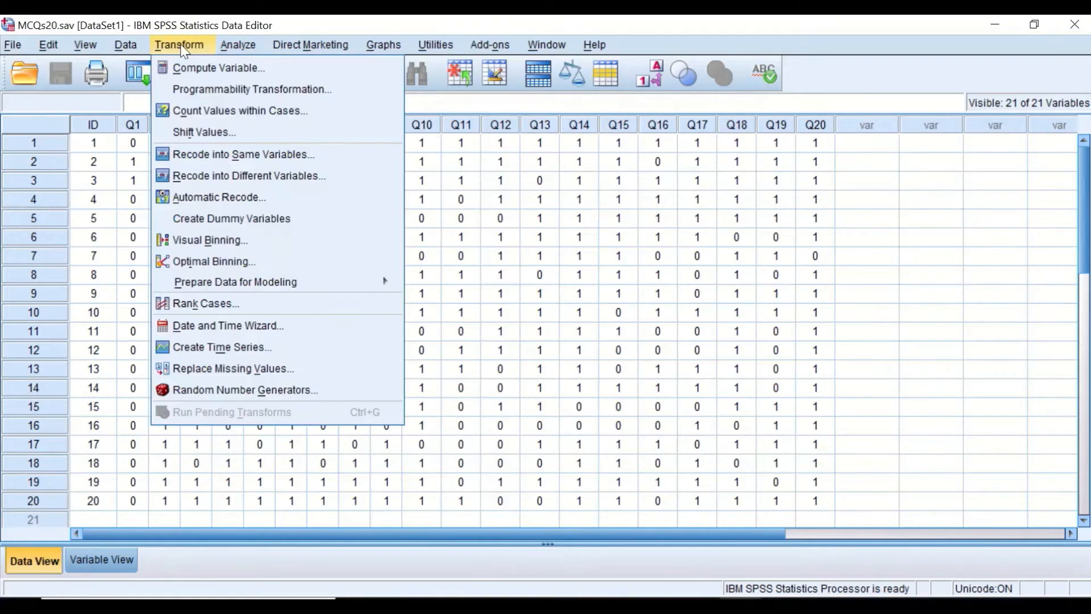
pyautogui.click(191, 70)
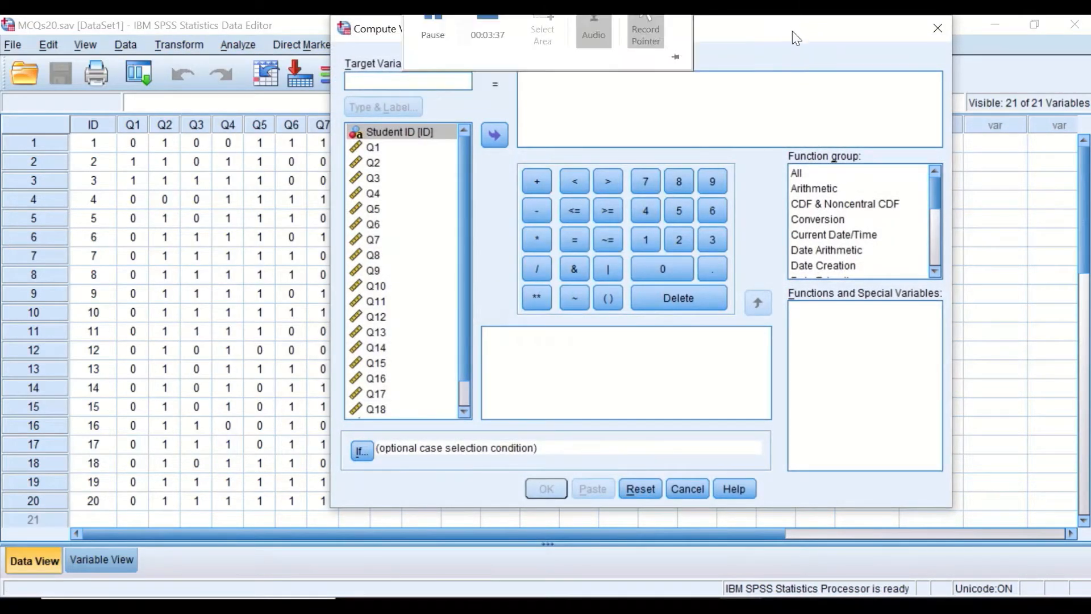
pyautogui.moveTo(792, 31); pyautogui.dragTo(855, 92)
pyautogui.click(494, 139)
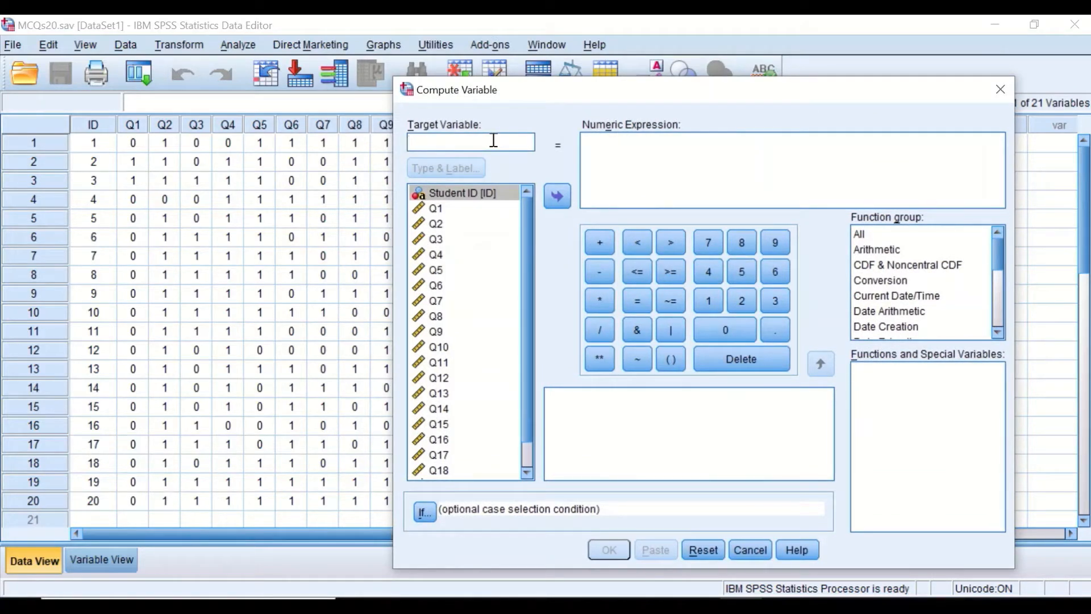
pyautogui.write('t')
pyautogui.press('BackSpace')
pyautogui.write('TOT')
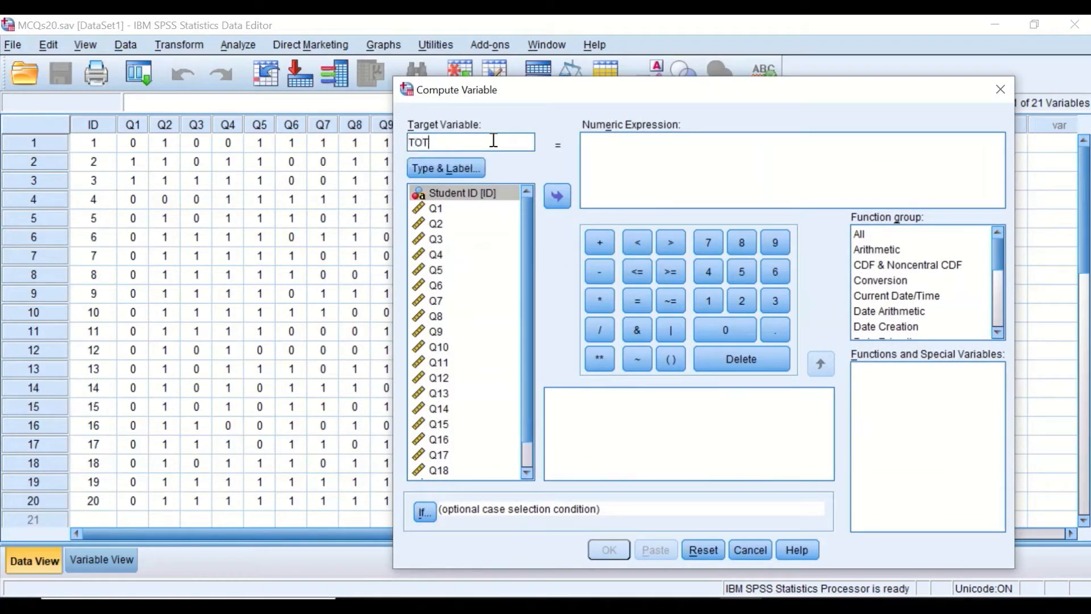
pyautogui.write('ALSCORE')
# Insert the Sum function from the Statistical function group into the numeric expression and clear its placeholder arguments
pyautogui.moveTo(770, 97); pyautogui.dragTo(916, 279)
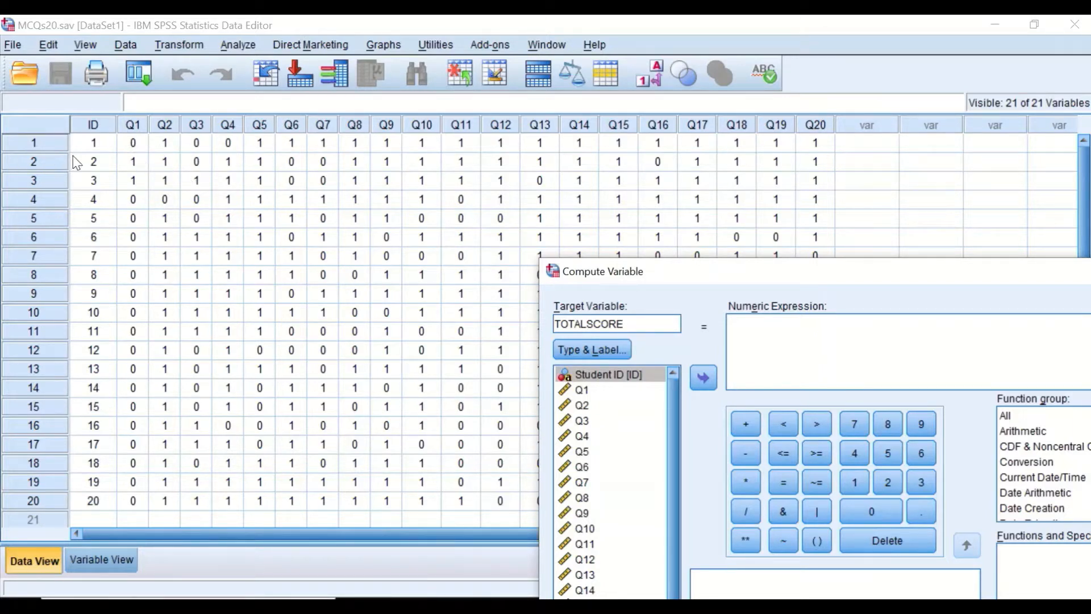
pyautogui.moveTo(859, 277); pyautogui.dragTo(562, 181)
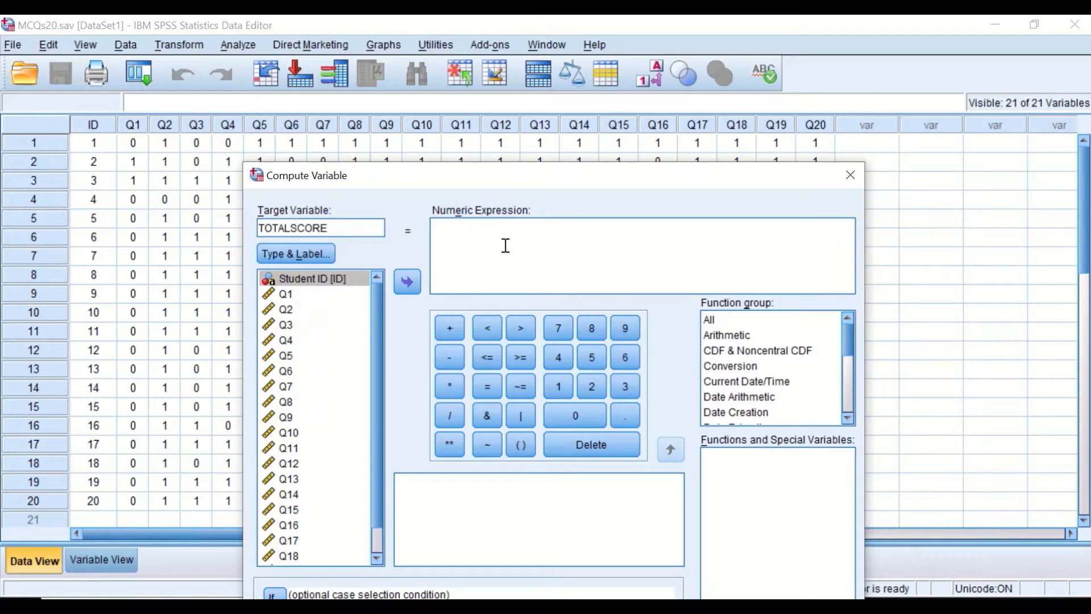
pyautogui.click(686, 260)
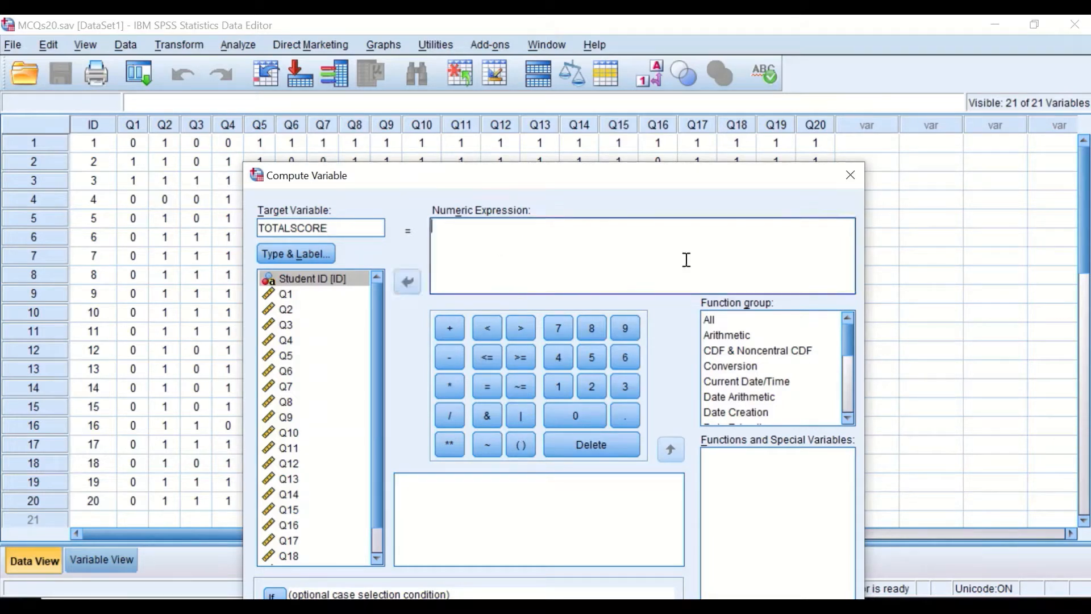
pyautogui.click(706, 320)
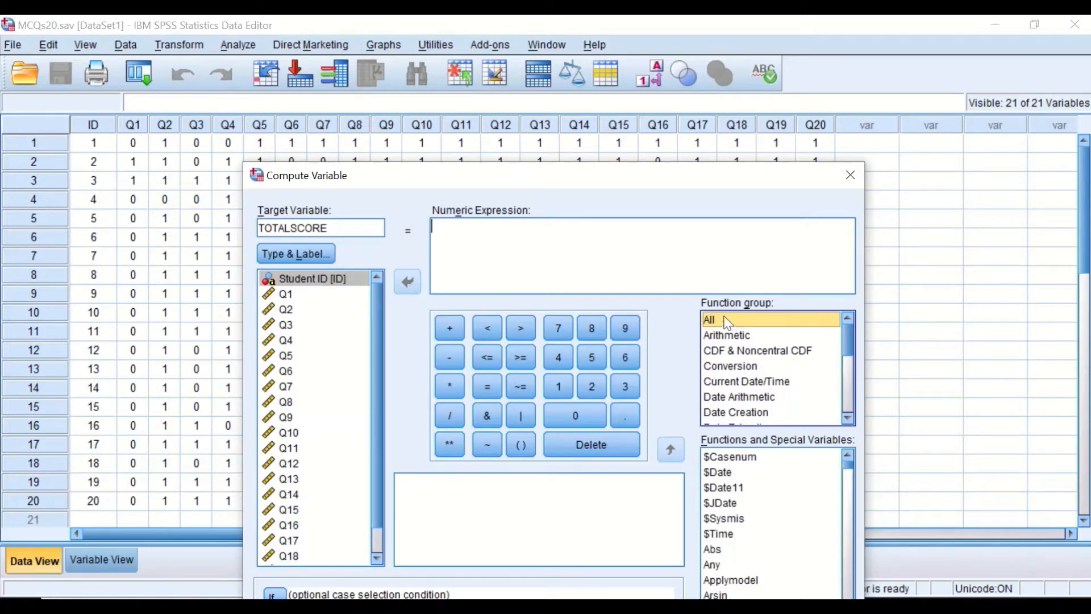
pyautogui.scroll(-2, 840, 349)
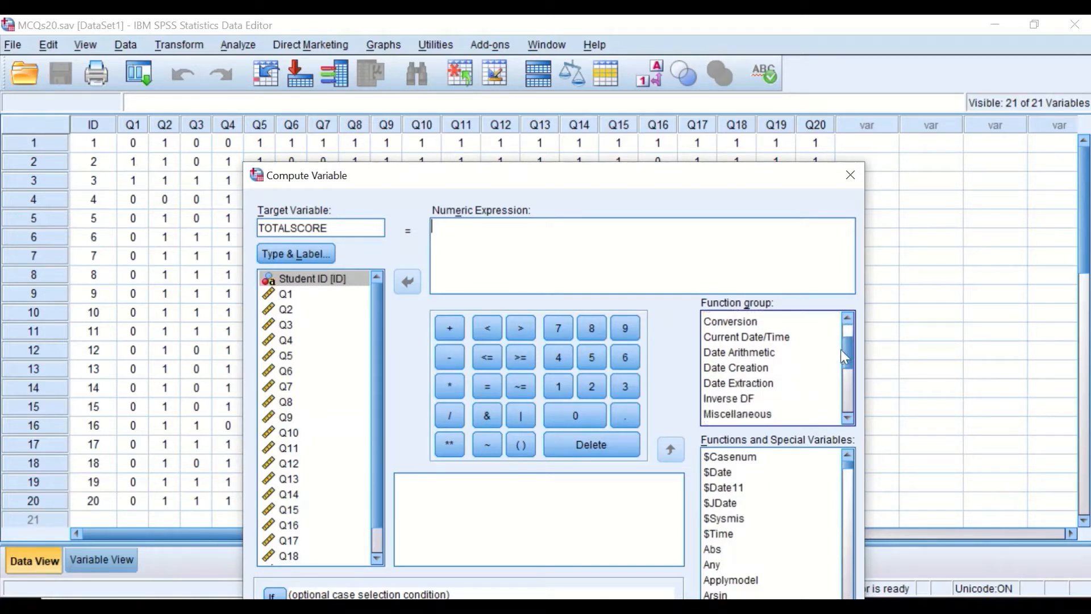
pyautogui.scroll(-3, 767, 391)
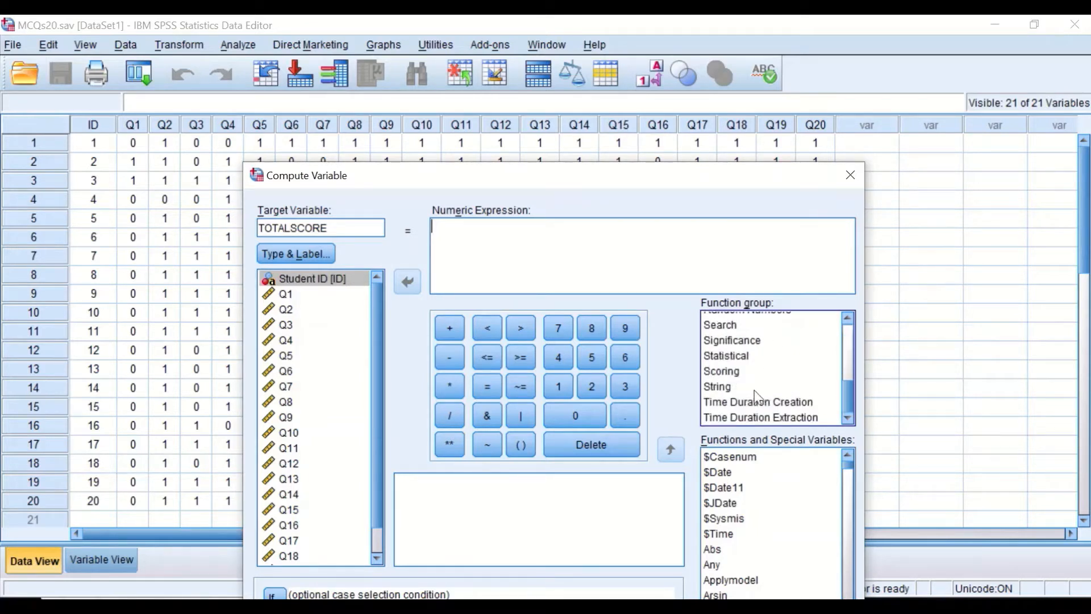
pyautogui.click(738, 358)
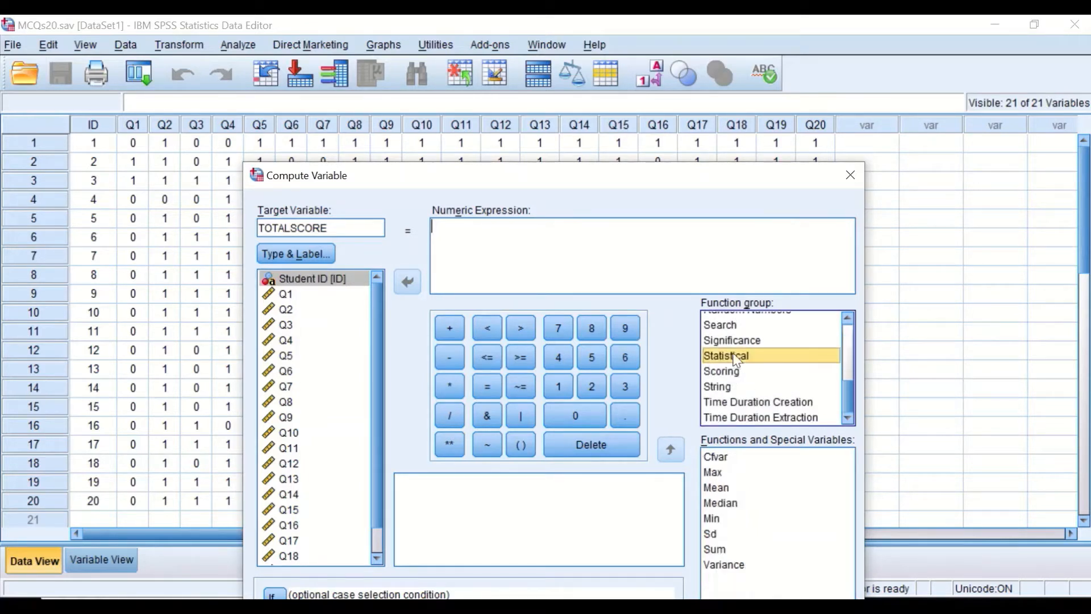
pyautogui.click(726, 549)
pyautogui.moveTo(752, 551); pyautogui.dragTo(460, 222)
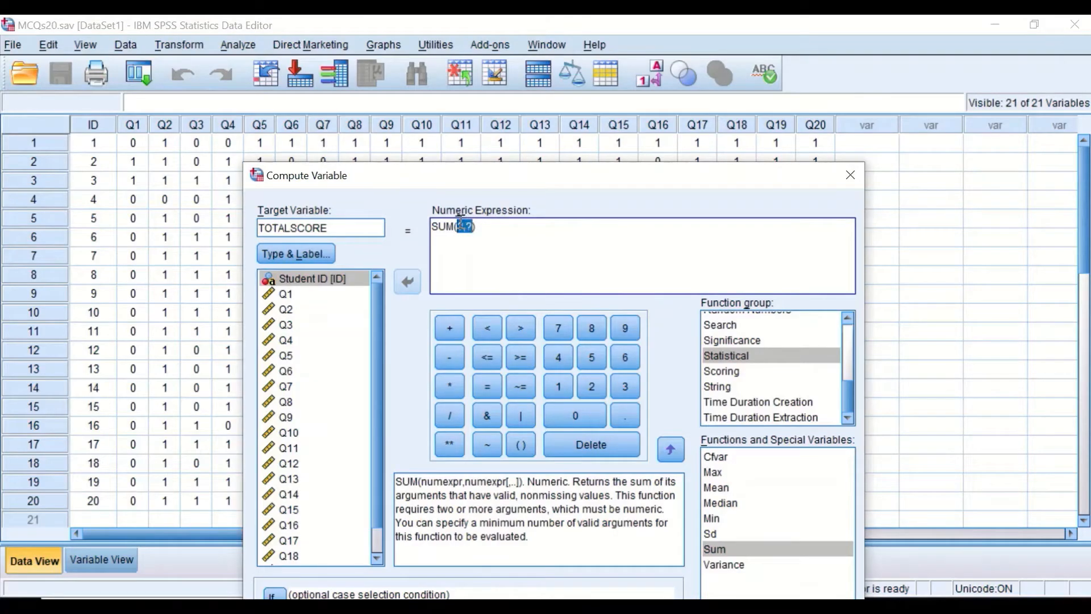
pyautogui.press('BackSpace')
# Add Q1, Q2 and Q3, separated by commas, as arguments of the SUM function
pyautogui.click(300, 295)
pyautogui.click(403, 284)
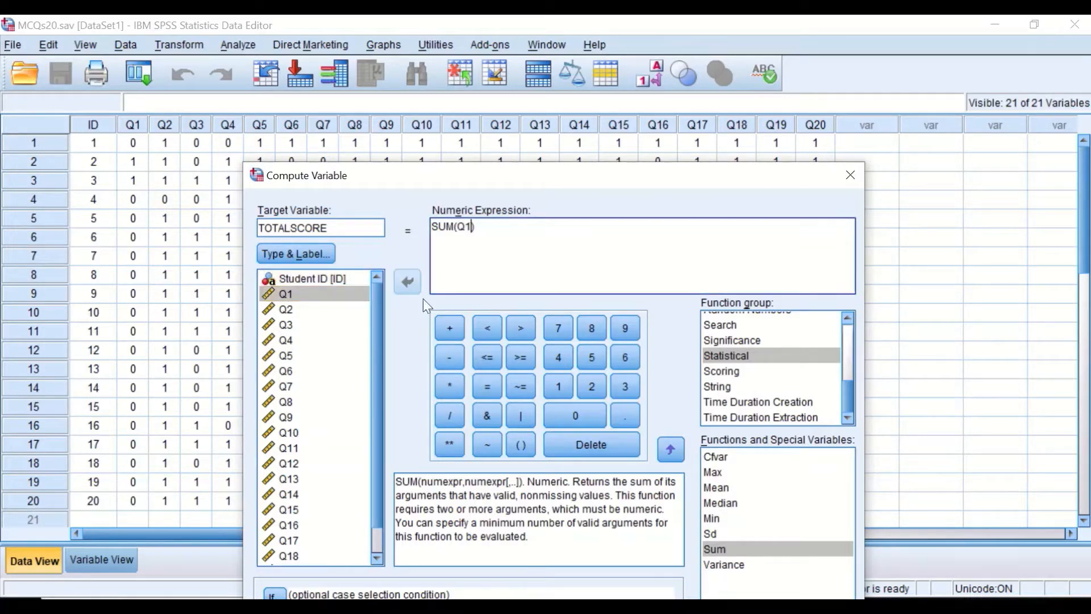
pyautogui.write(',')
pyautogui.click(286, 310)
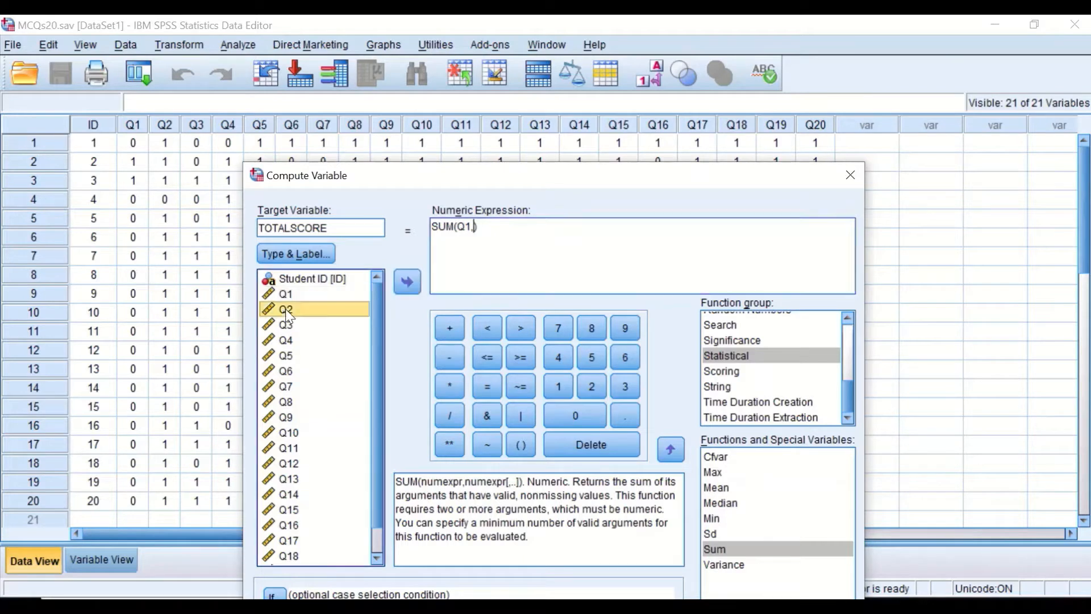
pyautogui.click(405, 282)
pyautogui.write(',')
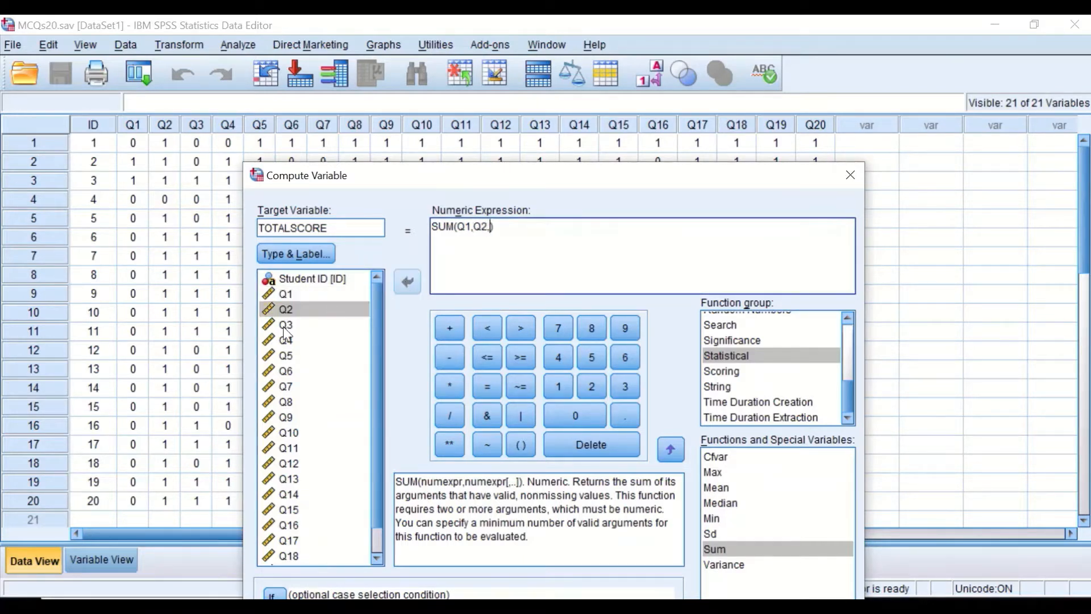
pyautogui.click(284, 325)
pyautogui.click(407, 282)
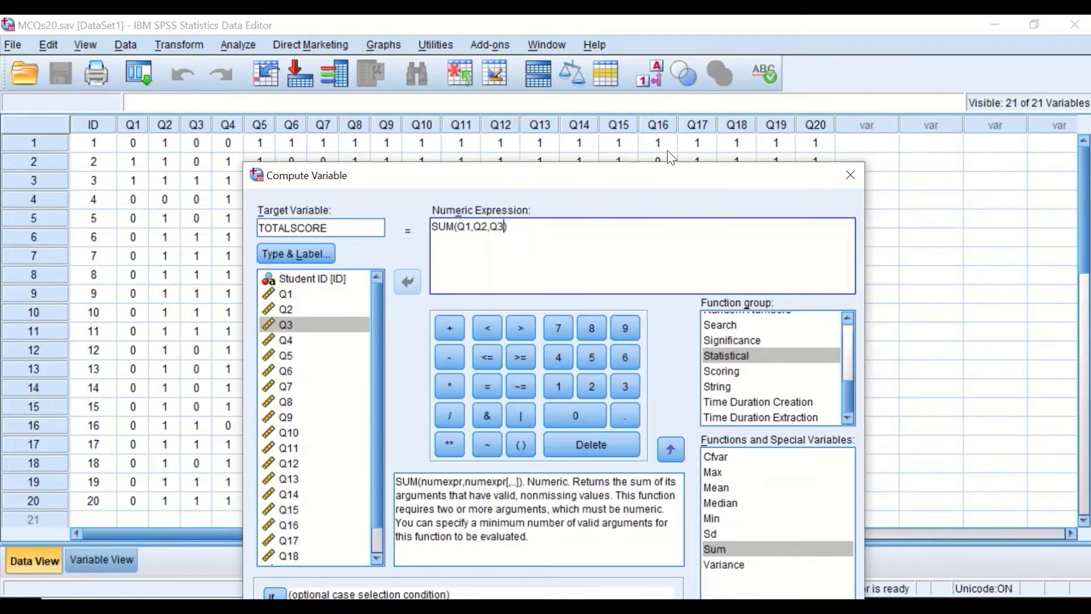
# Switch to the Word document Plus.docx and copy the comma-separated list from Q1 to Q20
pyautogui.moveTo(648, 183); pyautogui.dragTo(726, 104)
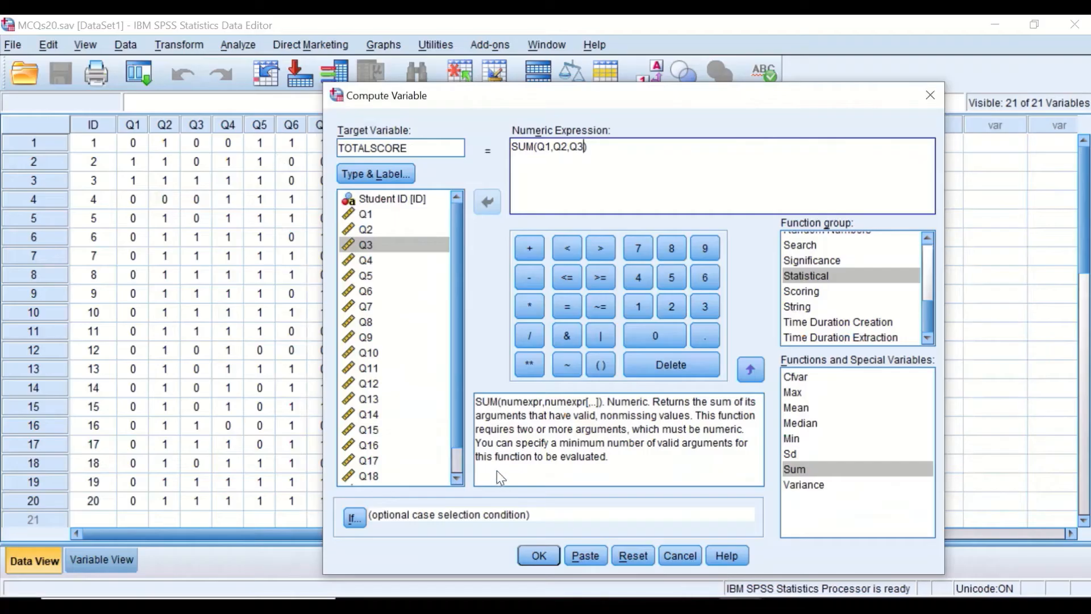
pyautogui.click(570, 605)
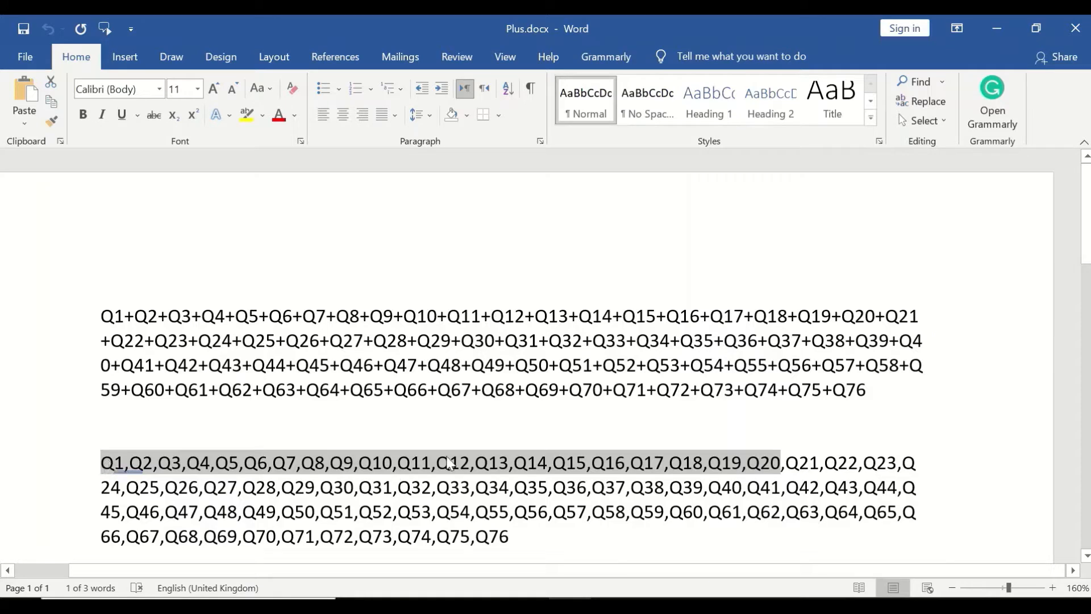
pyautogui.click(124, 465)
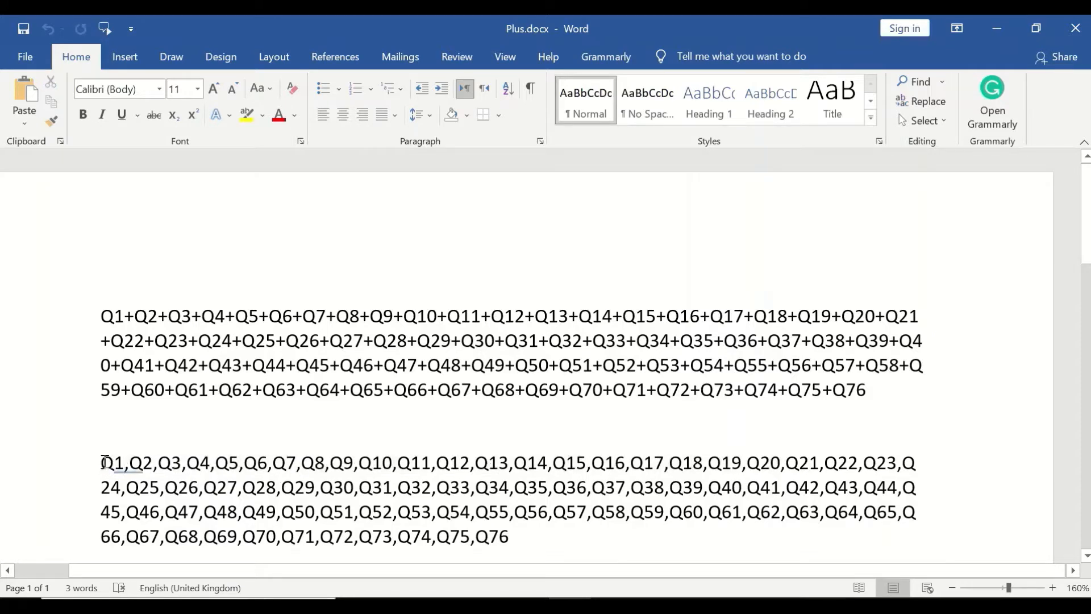
pyautogui.moveTo(102, 463); pyautogui.dragTo(771, 459)
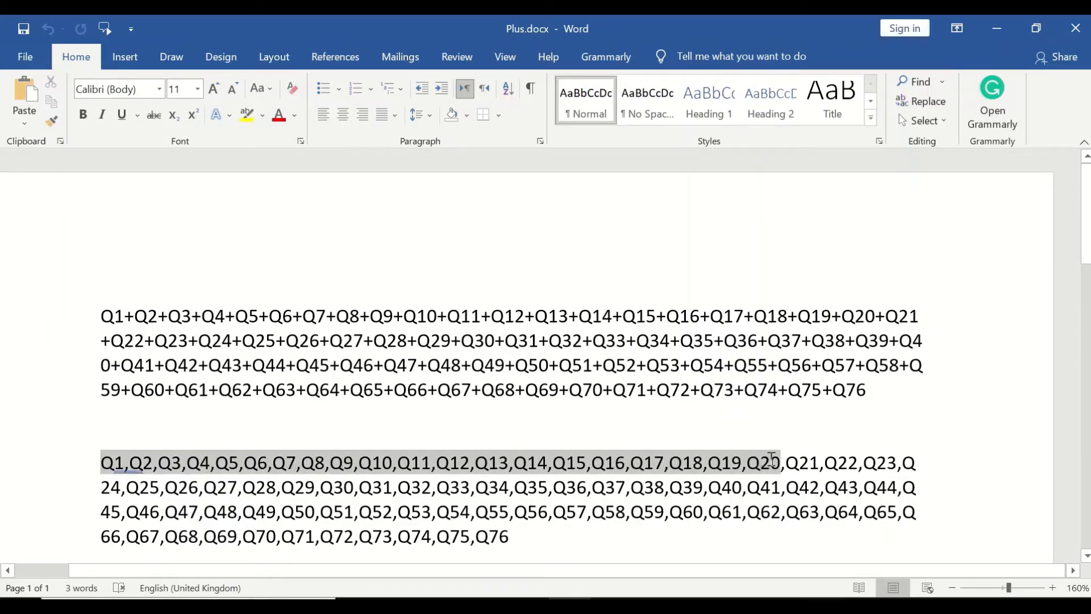
pyautogui.rightClick(701, 465)
pyautogui.click(754, 256)
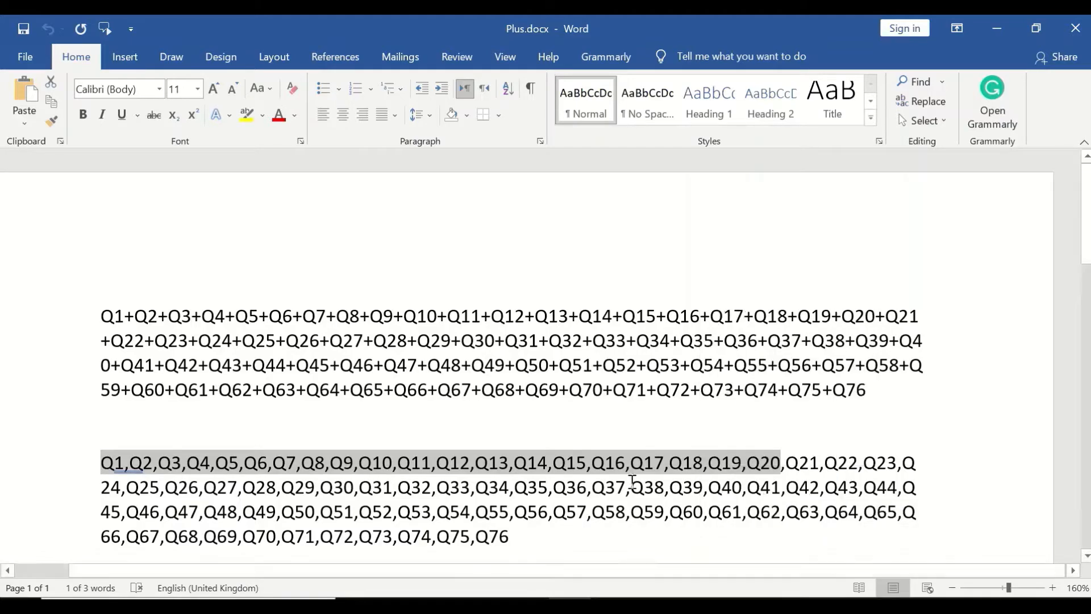
# Back in SPSS, replace the SUM arguments with the copied list Q1 to Q20, run the computation and dismiss the output window
pyautogui.click(723, 597)
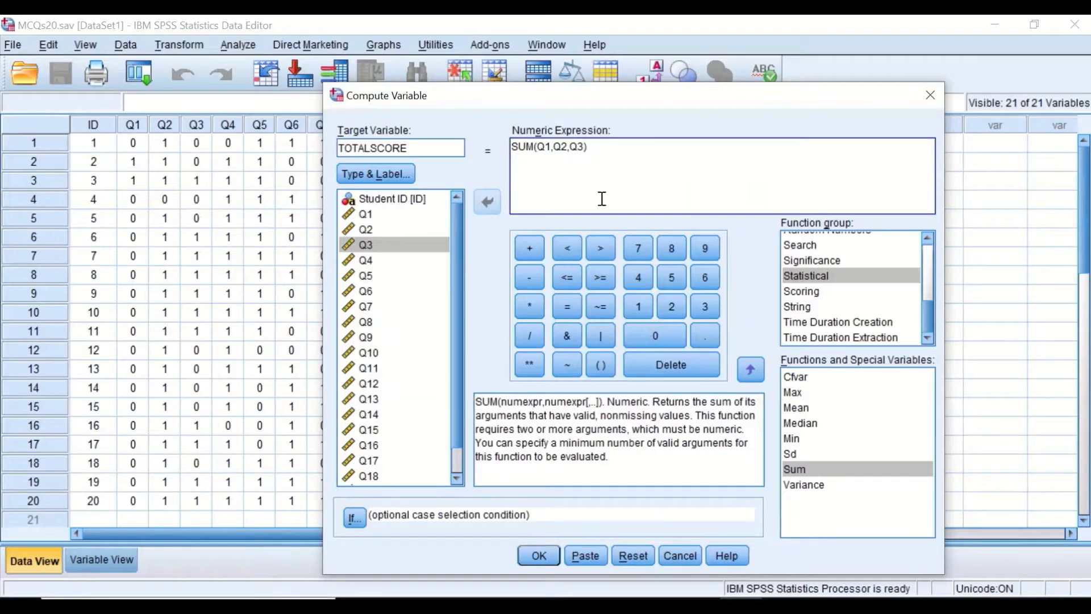
pyautogui.moveTo(538, 146); pyautogui.dragTo(588, 151)
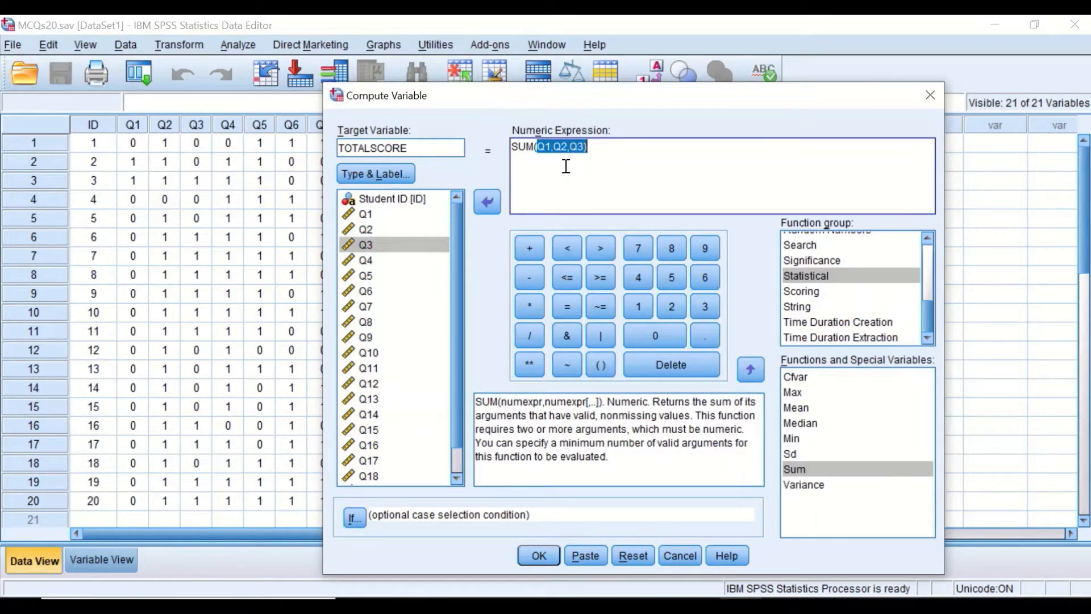
pyautogui.press('Delete')
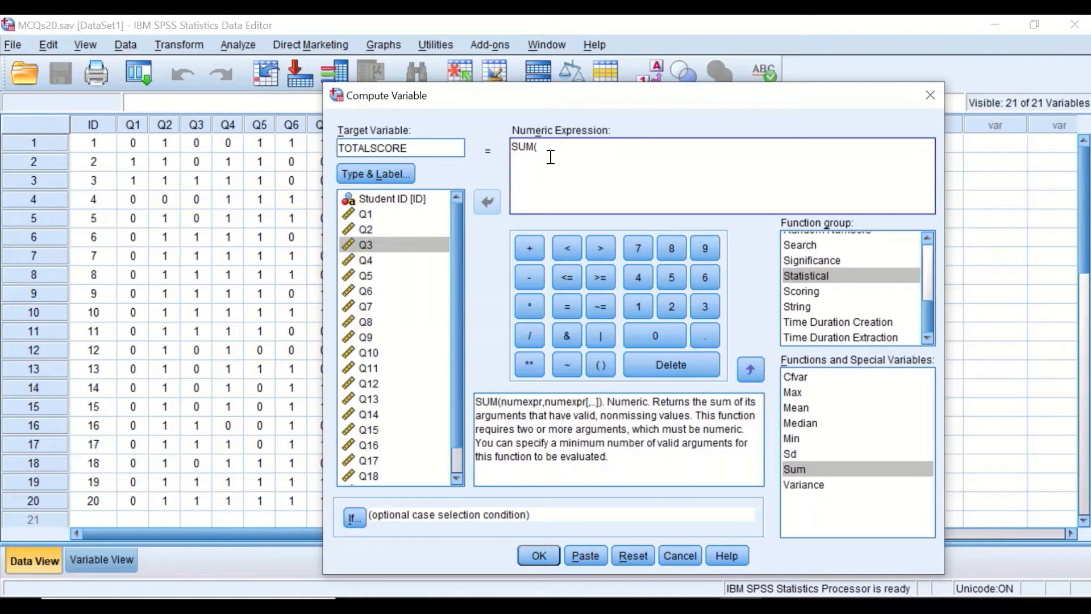
pyautogui.write(')')
pyautogui.click(537, 147)
pyautogui.hotkey('ctrl', 'v')
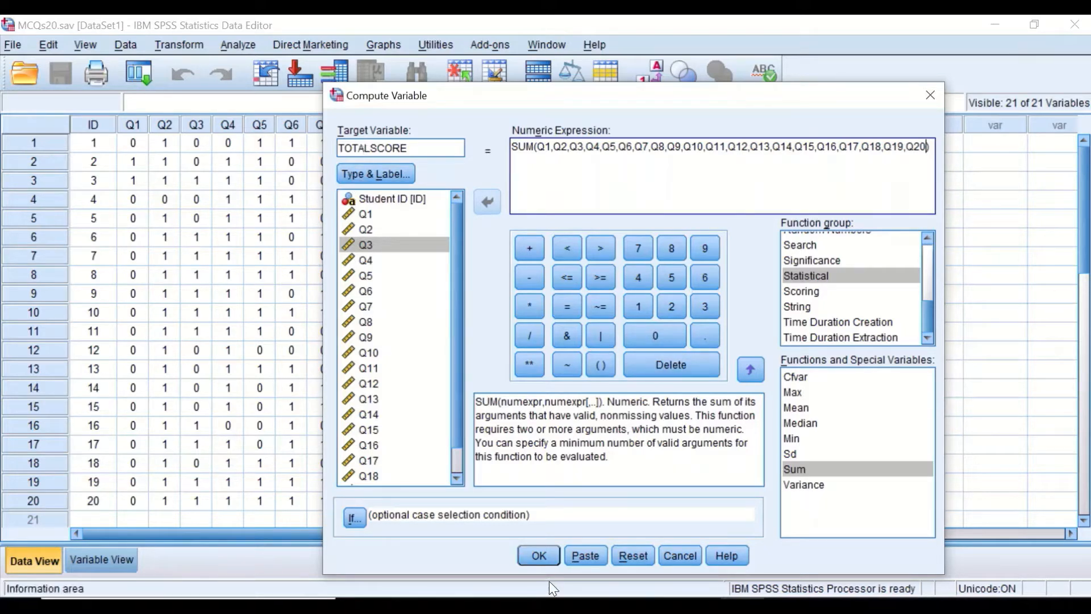
pyautogui.click(540, 554)
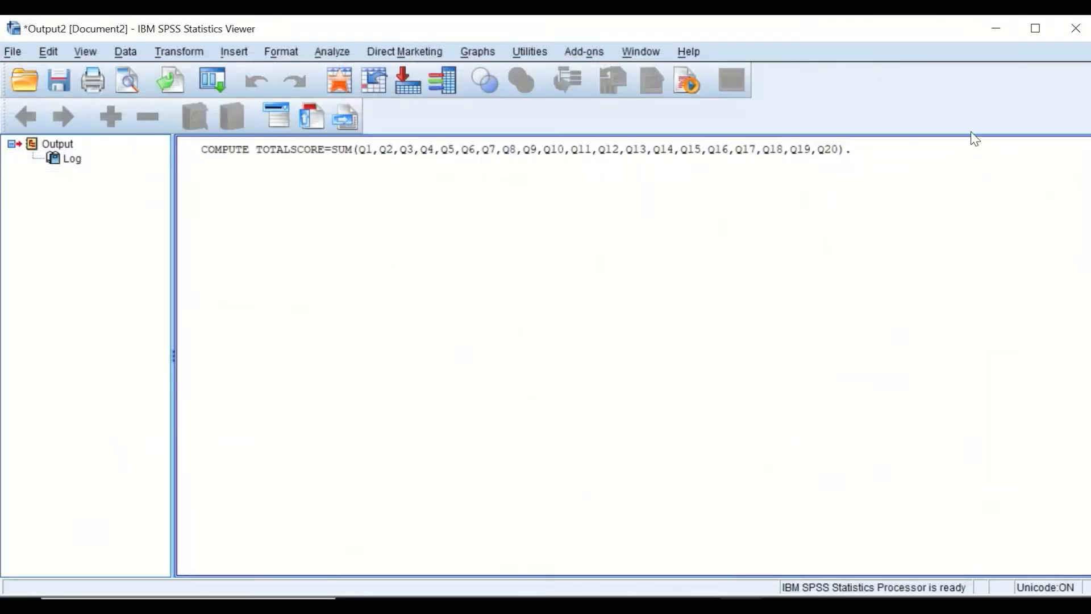
pyautogui.click(997, 31)
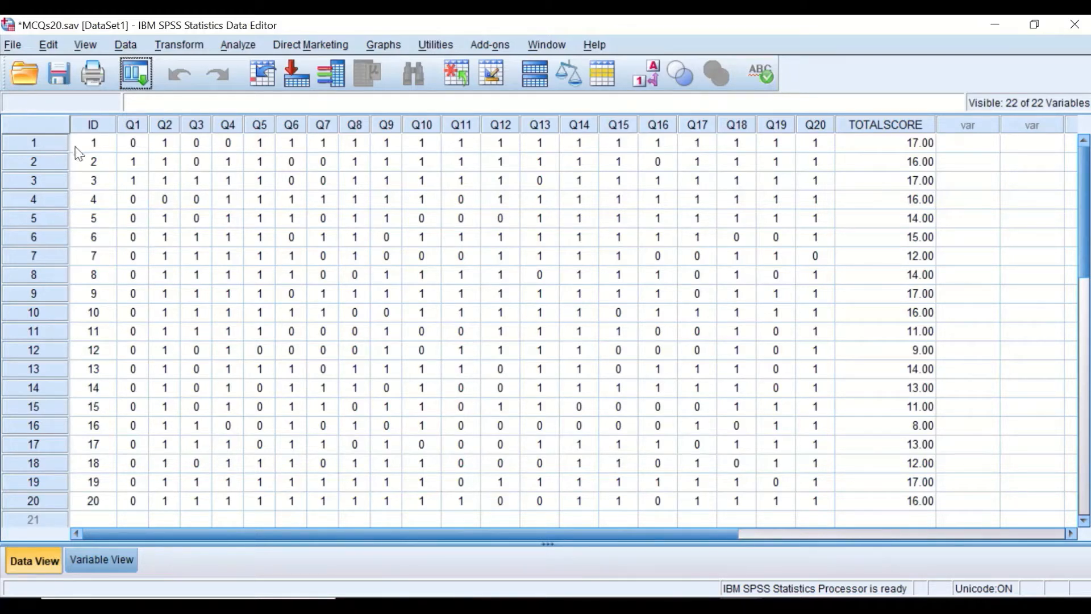
# In the variable definitions, set TOTALSCORE to 0 decimals and Center alignment
pyautogui.click(895, 125)
pyautogui.click(94, 562)
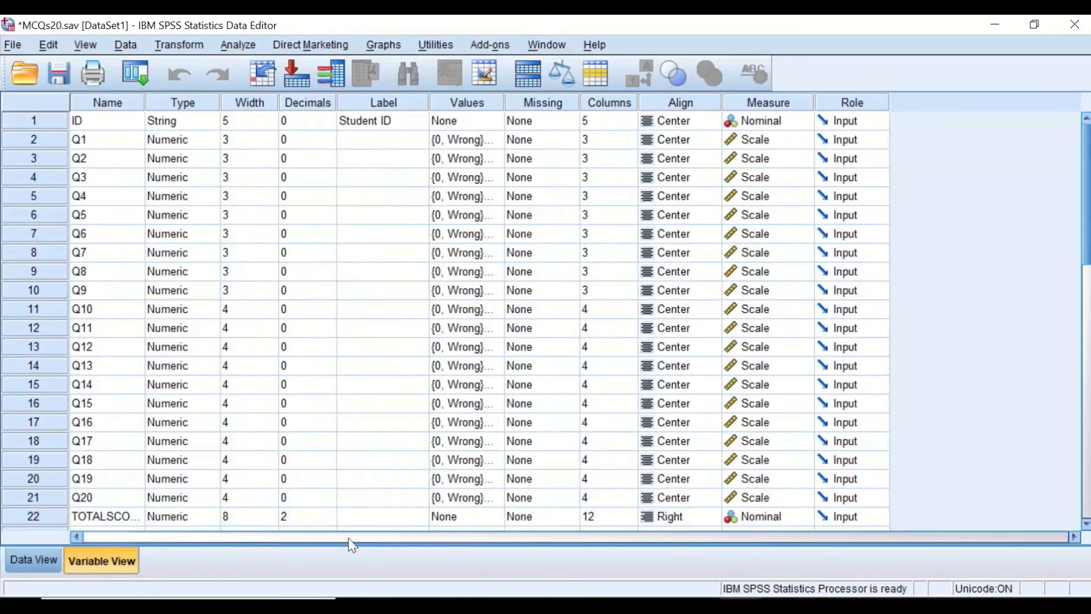
pyautogui.click(285, 522)
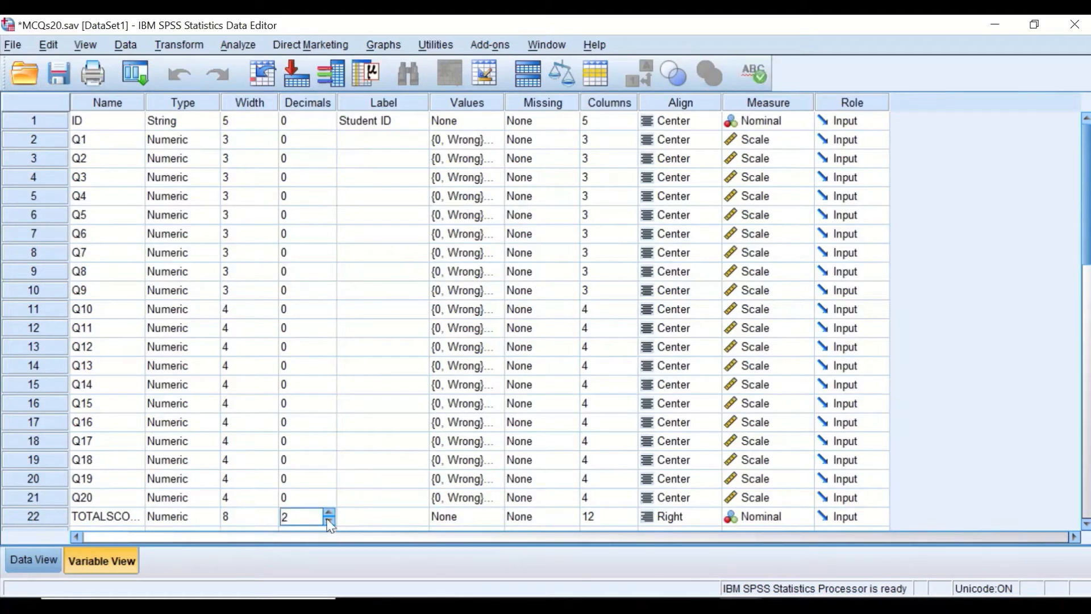
pyautogui.click(329, 521)
pyautogui.click(329, 521)
pyautogui.click(690, 515)
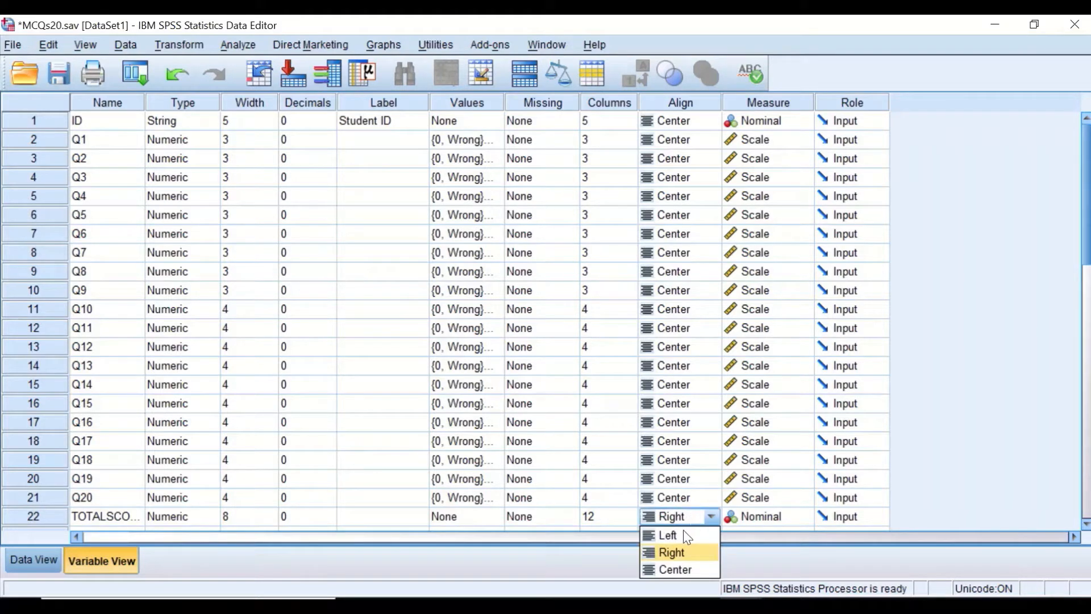
pyautogui.click(684, 568)
# Set the TOTALSCORE measure to Scale and its column width to 6, and return to the data grid
pyautogui.click(756, 522)
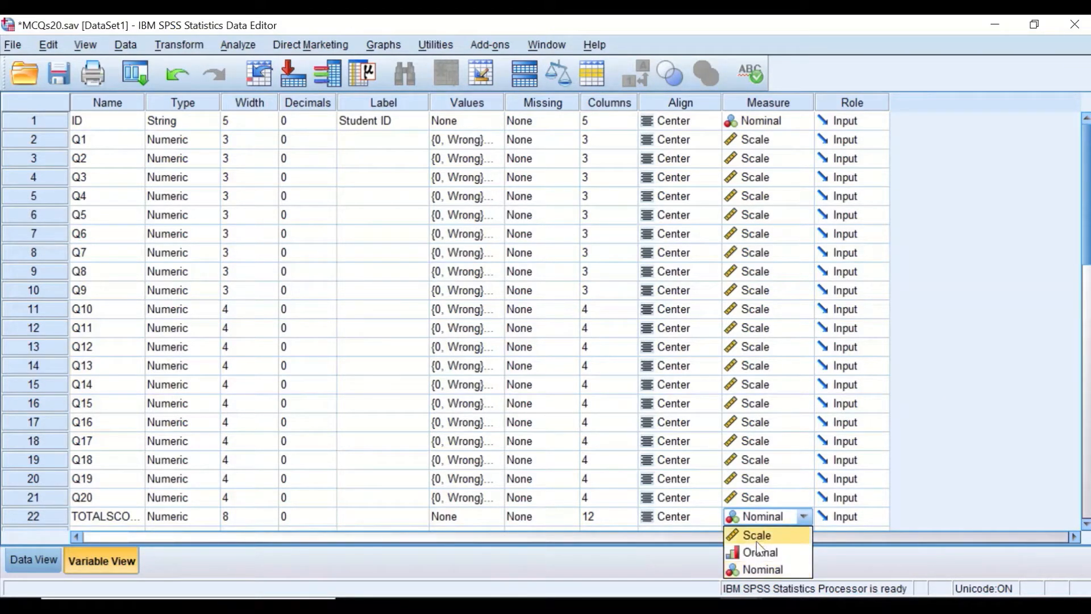
pyautogui.click(758, 538)
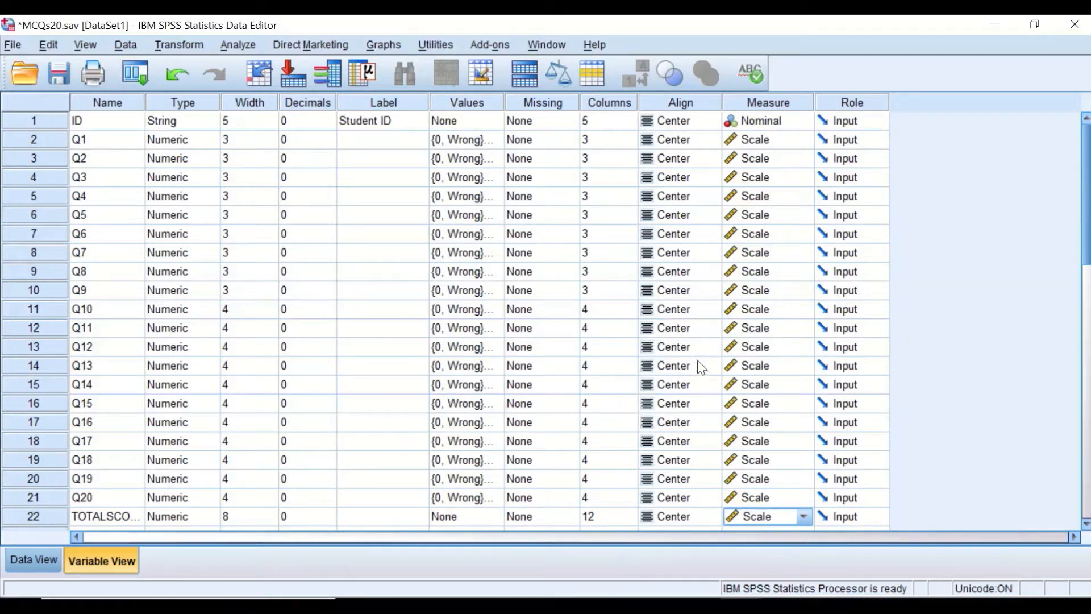
pyautogui.click(599, 517)
pyautogui.moveTo(599, 517); pyautogui.dragTo(586, 518)
pyautogui.write('6')
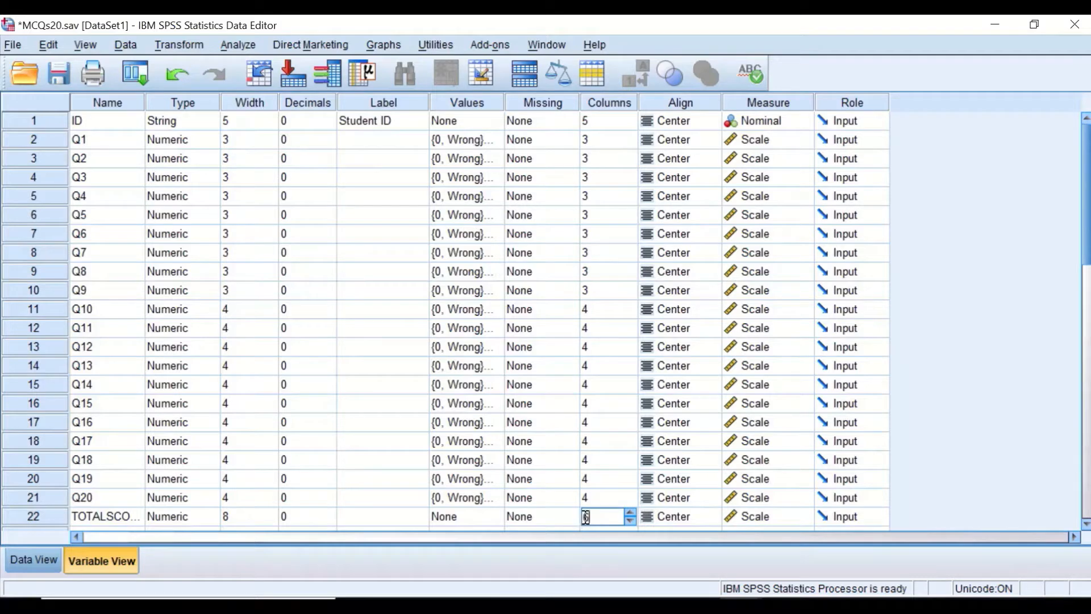
pyautogui.click(36, 561)
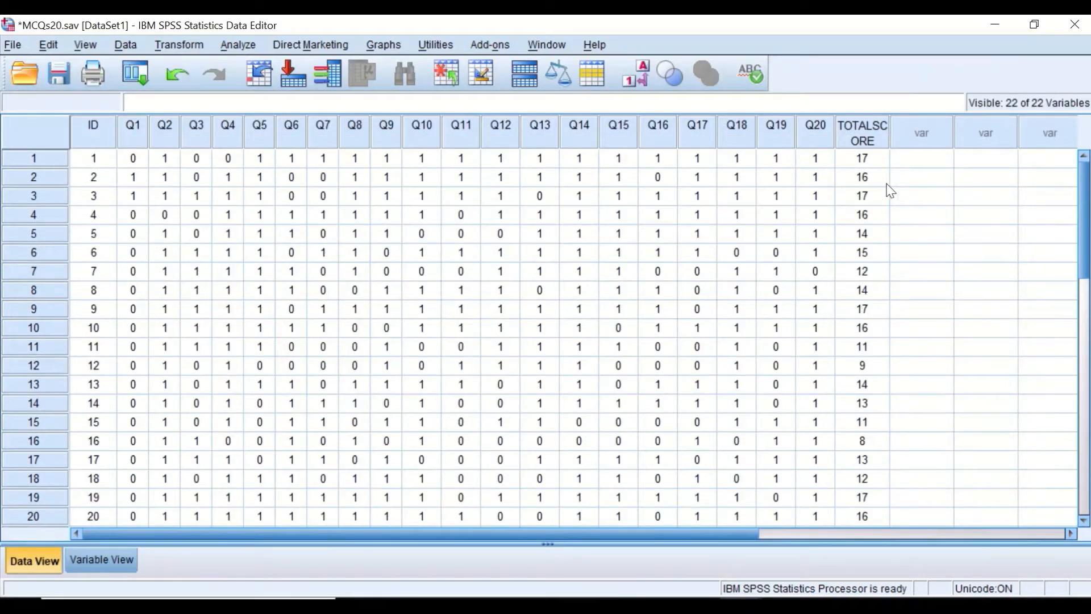
# Sort the cases by TOTALSCORE in descending order, dismiss the output window and check the sorted rows
pyautogui.scroll(-1, 884, 193)
pyautogui.scroll(1, 870, 206)
pyautogui.click(126, 45)
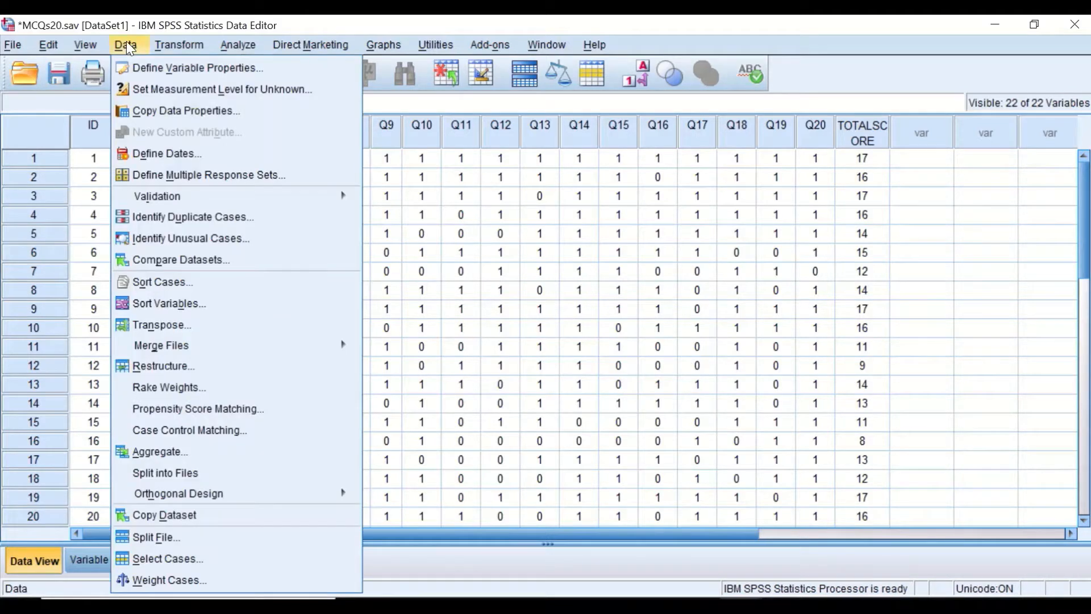
pyautogui.click(169, 283)
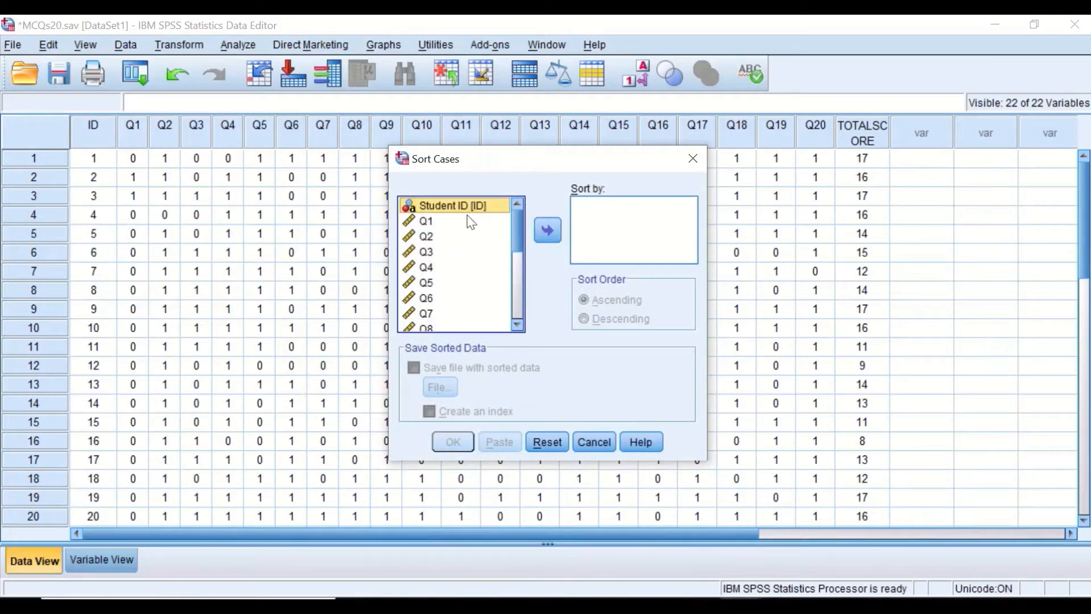
pyautogui.moveTo(516, 219); pyautogui.dragTo(514, 297)
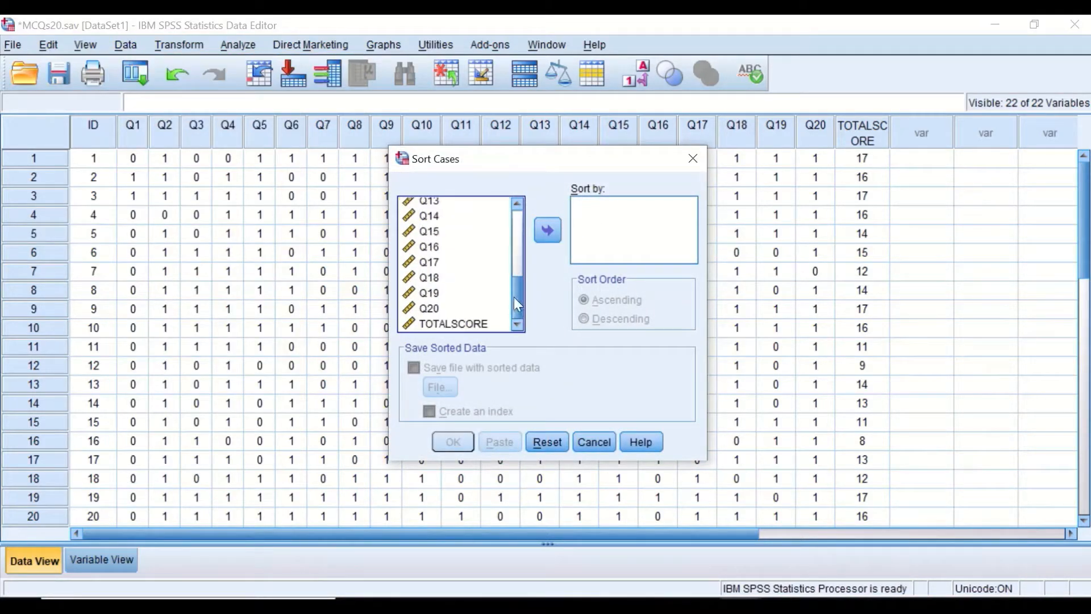
pyautogui.click(445, 324)
pyautogui.click(540, 231)
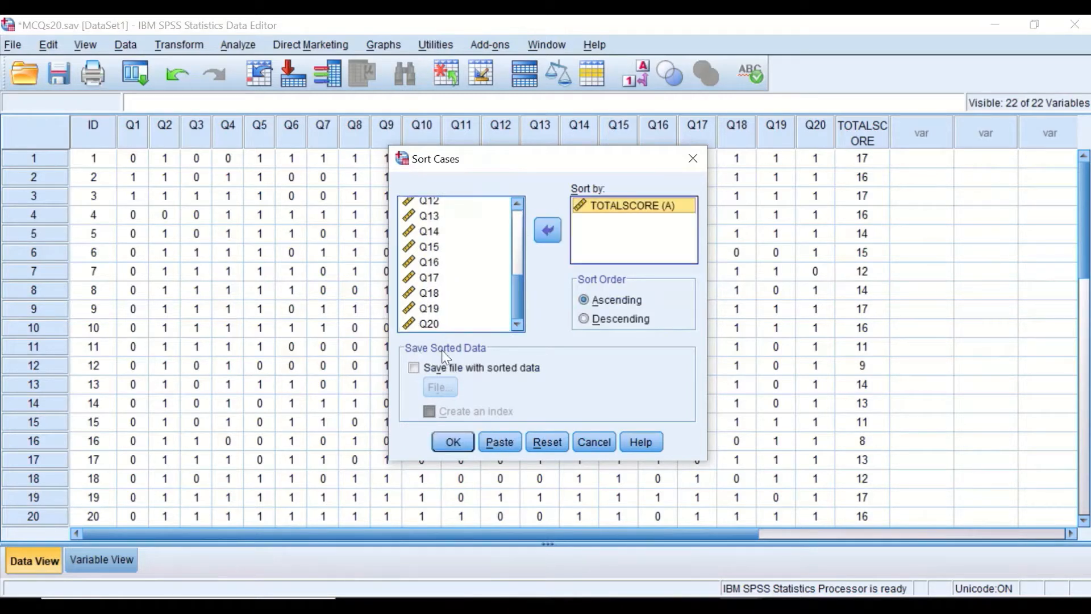
pyautogui.click(602, 320)
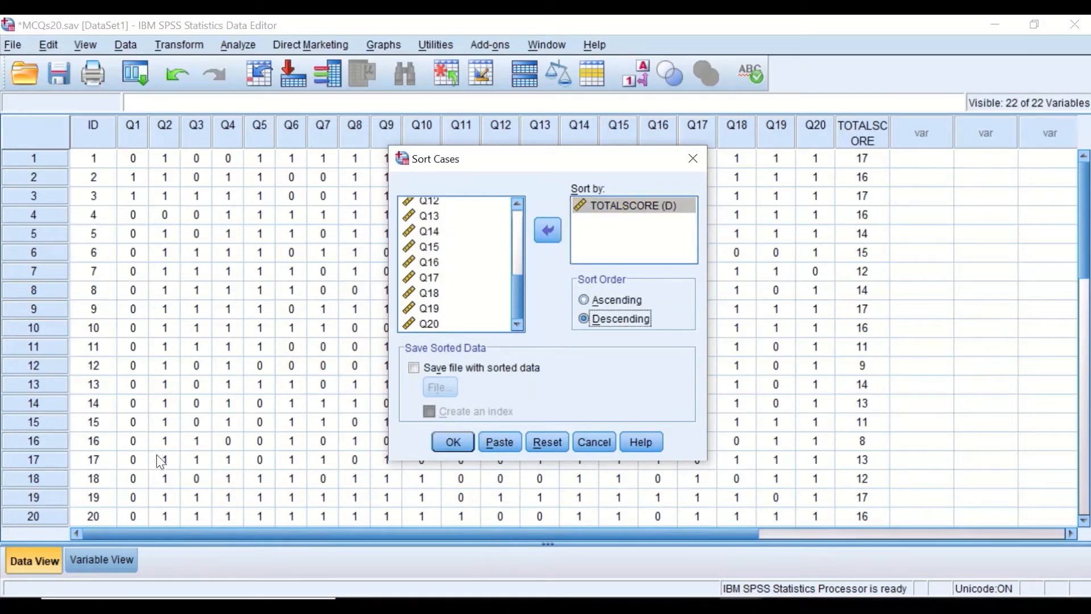
pyautogui.click(453, 442)
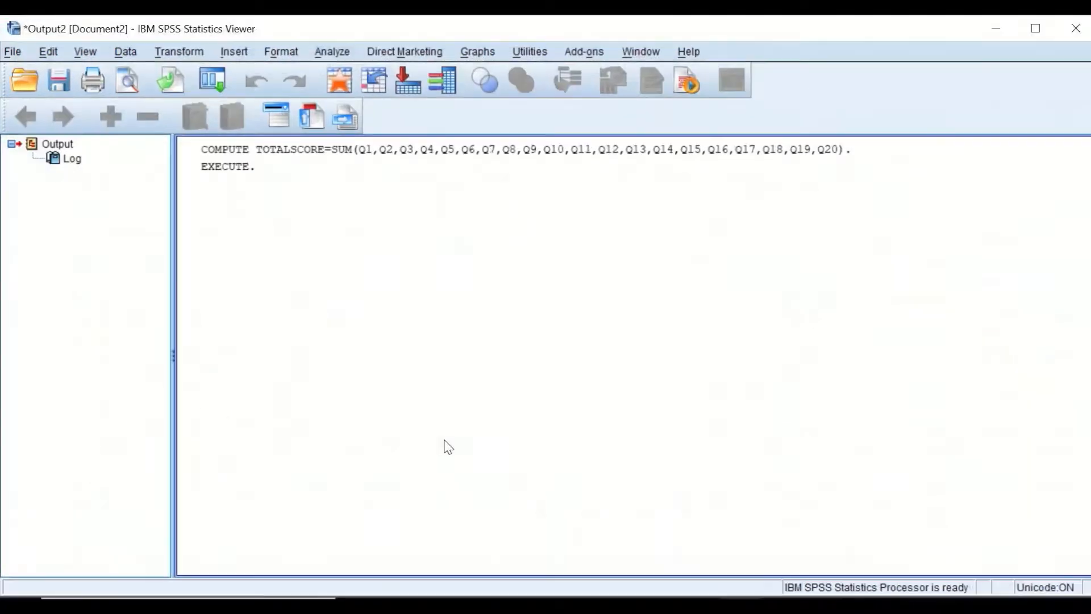
pyautogui.click(998, 27)
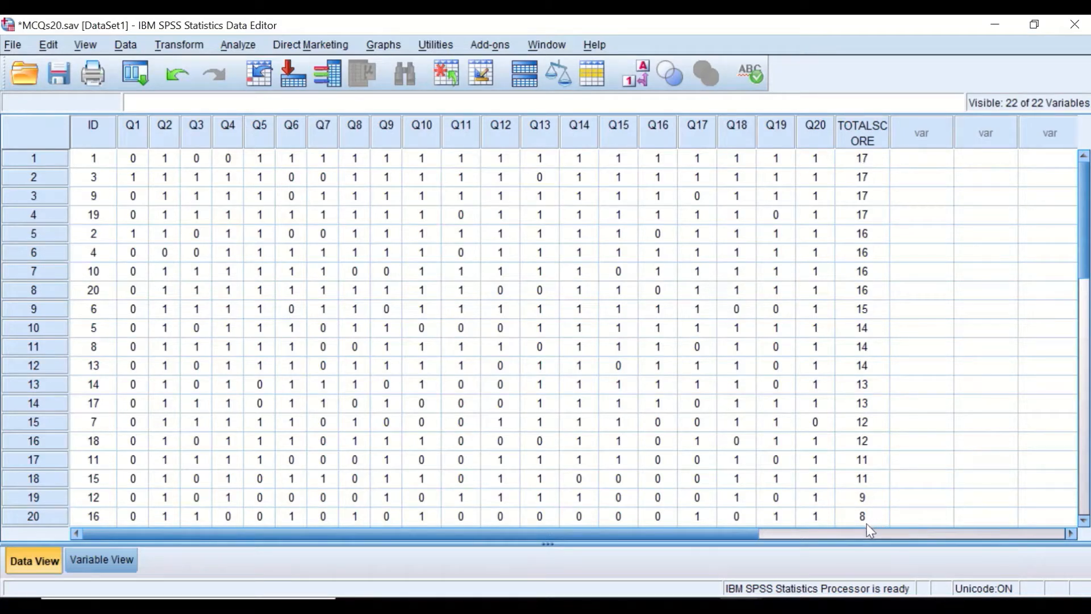
pyautogui.scroll(-1, 861, 500)
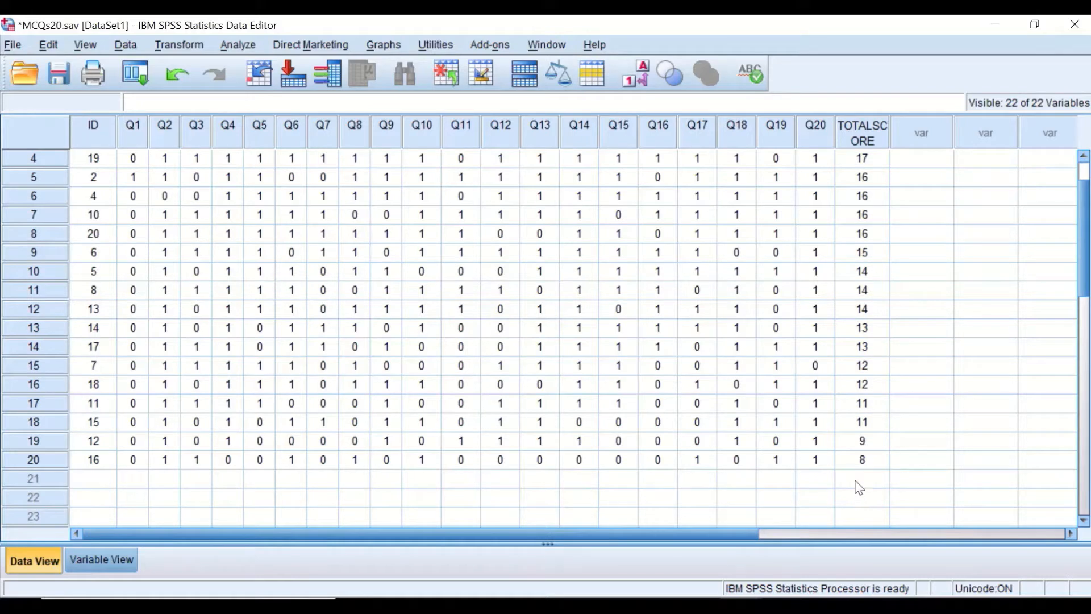
pyautogui.scroll(1, 856, 480)
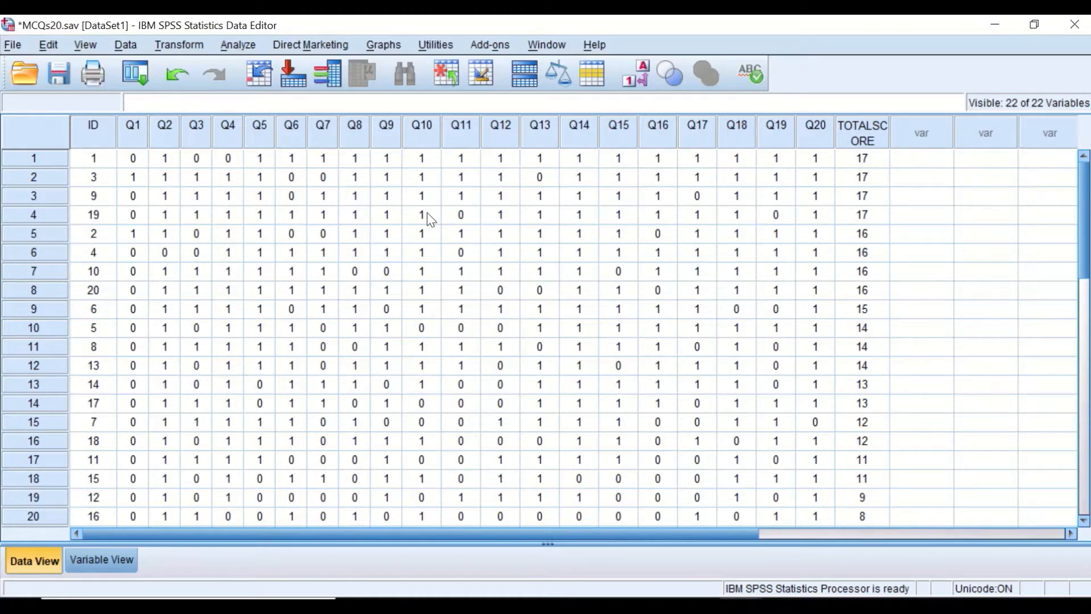
# Transpose the variables Q1 through Q20 and TOTALSCORE into a new dataset, using Student ID as the name variable
pyautogui.click(128, 42)
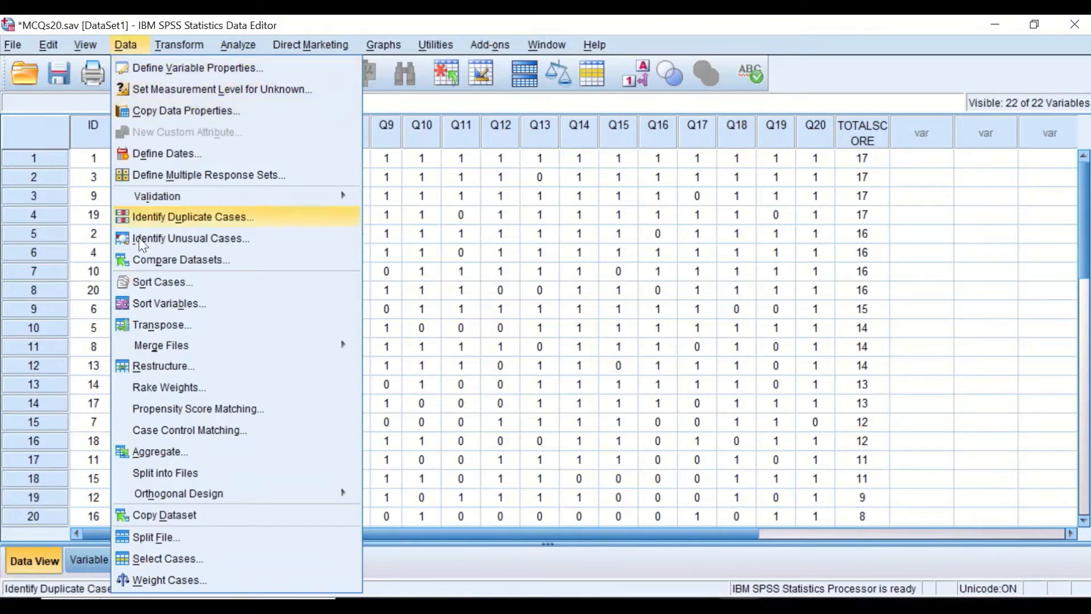
pyautogui.click(153, 329)
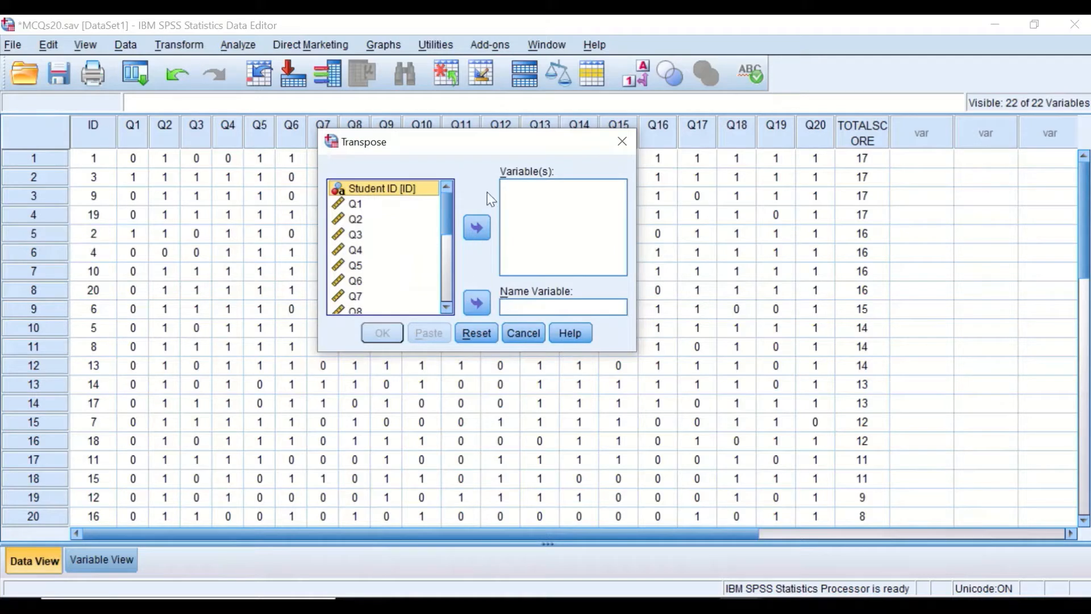
pyautogui.click(365, 206)
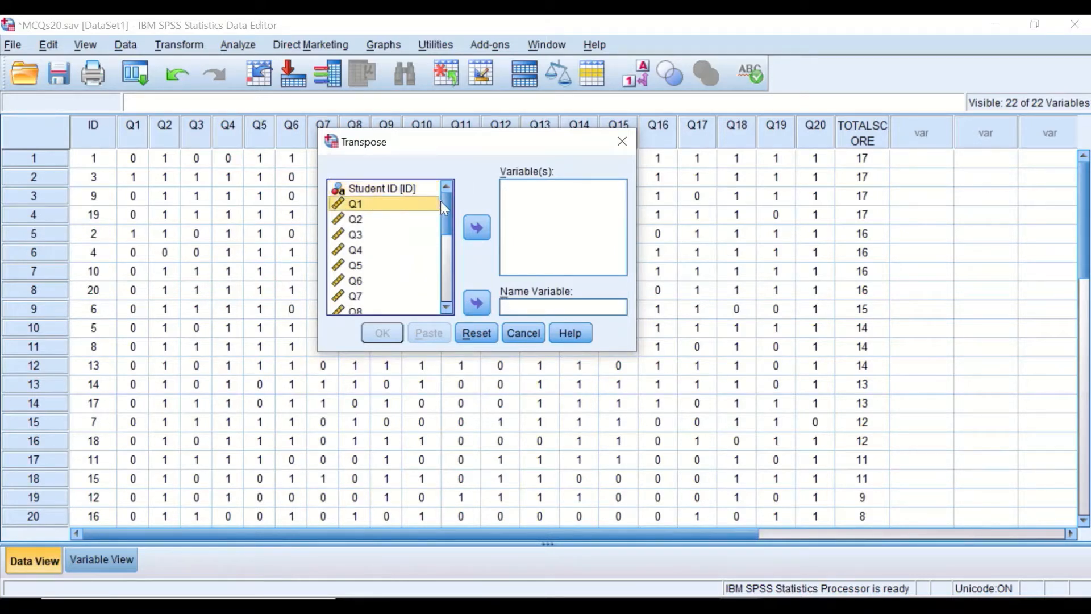
pyautogui.moveTo(445, 203); pyautogui.dragTo(439, 292)
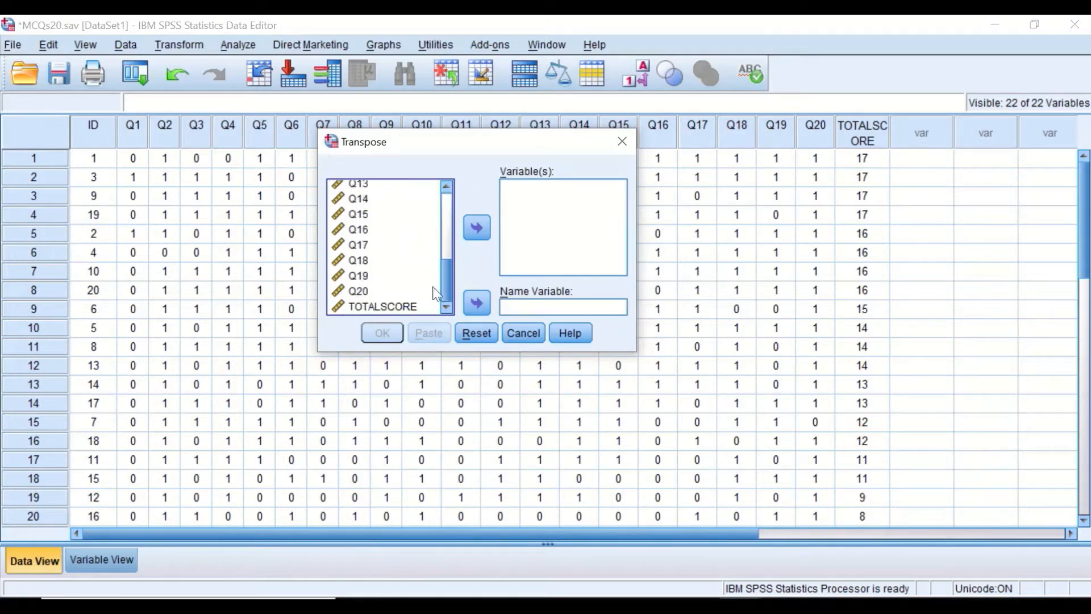
pyautogui.keyDown('shift'); pyautogui.click(359, 306); pyautogui.keyUp('shift')
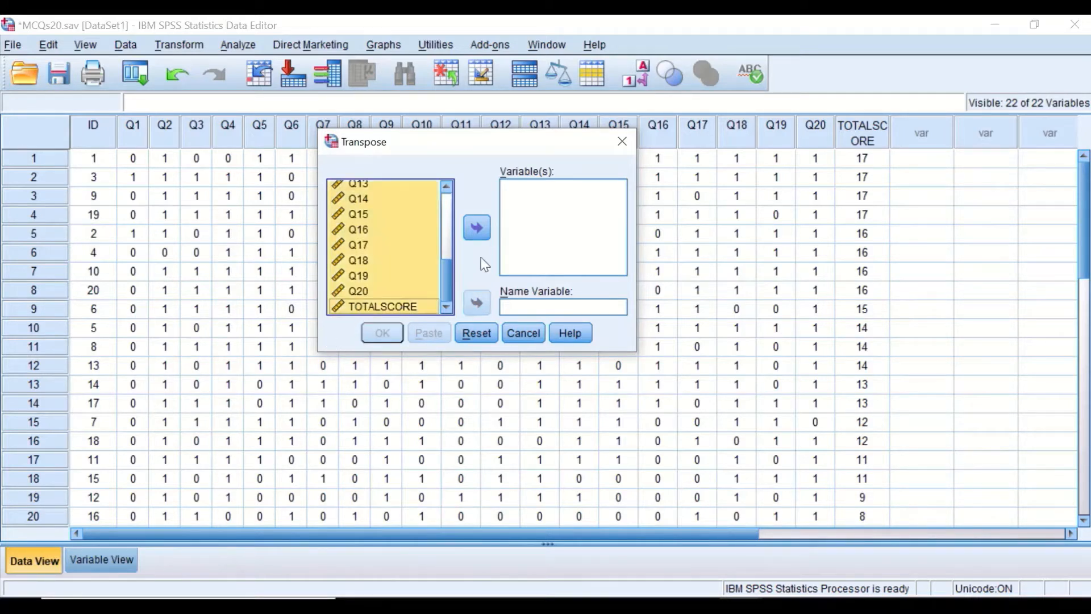
pyautogui.click(477, 228)
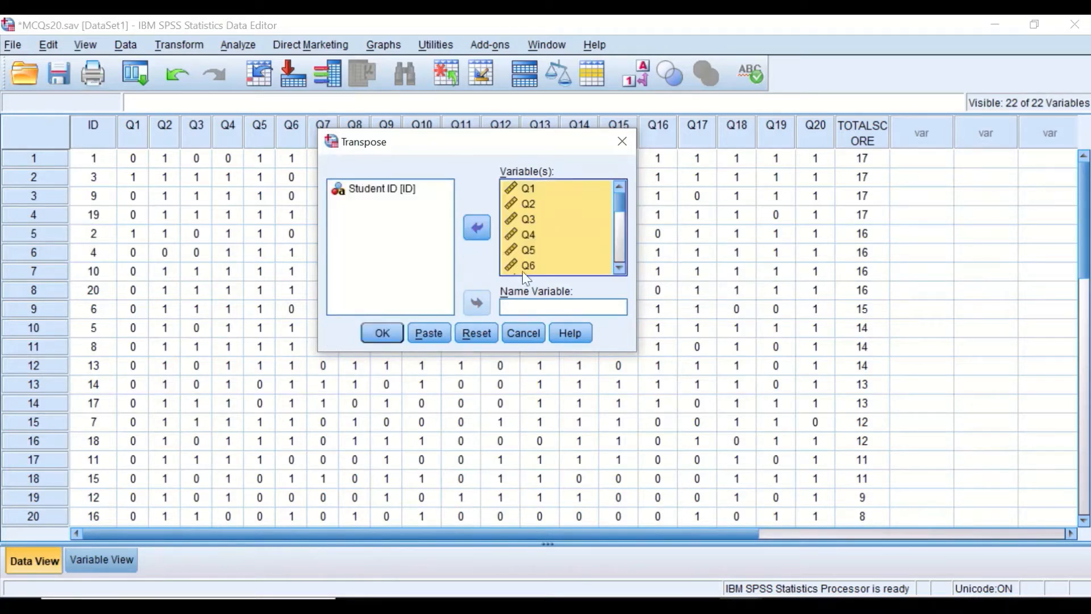
pyautogui.moveTo(375, 191); pyautogui.dragTo(527, 310)
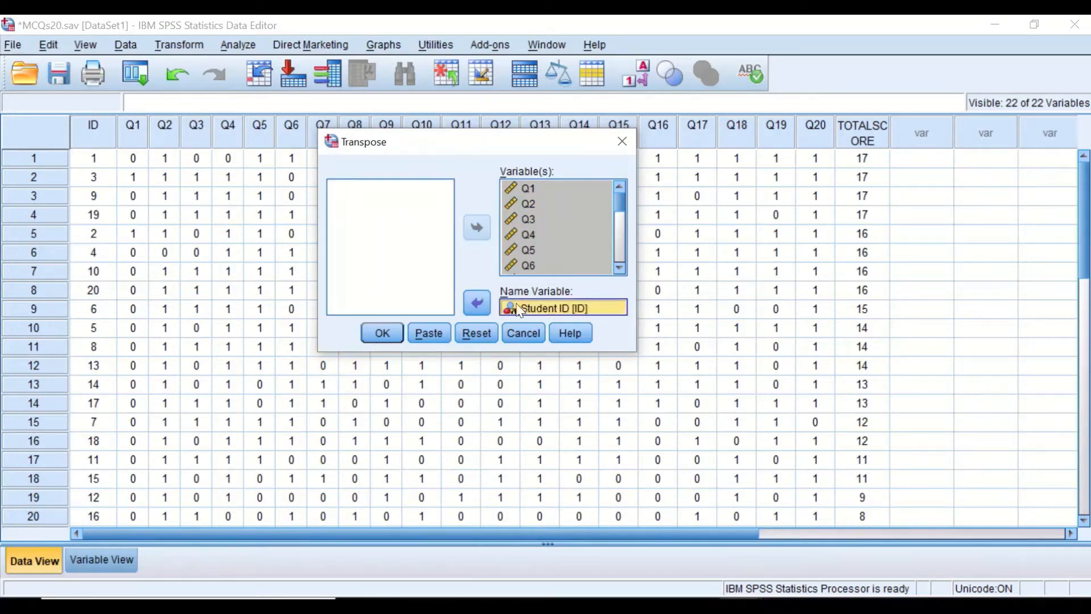
pyautogui.click(380, 334)
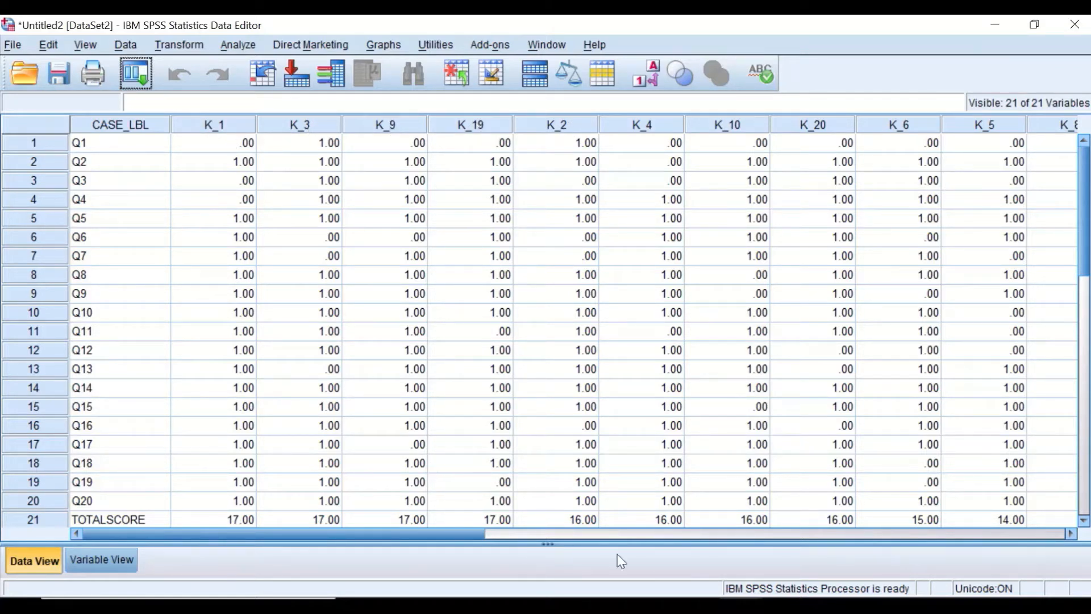
# Compare the original MCQs20.sav dataset with the transposed dataset and look across its K_ columns
pyautogui.click(741, 606)
pyautogui.click(577, 557)
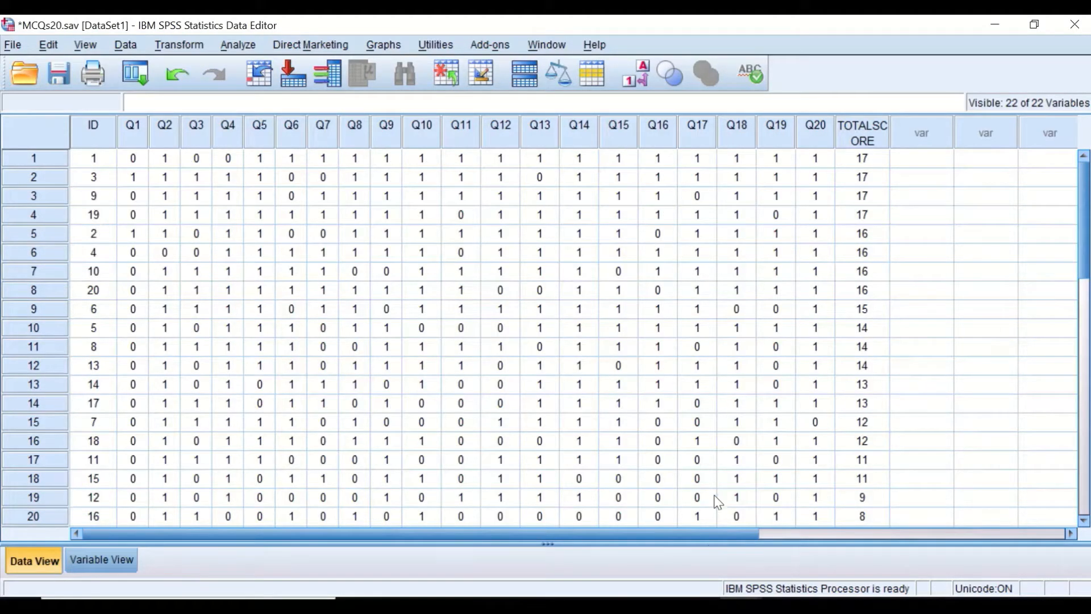
pyautogui.moveTo(762, 588)
pyautogui.click(880, 564)
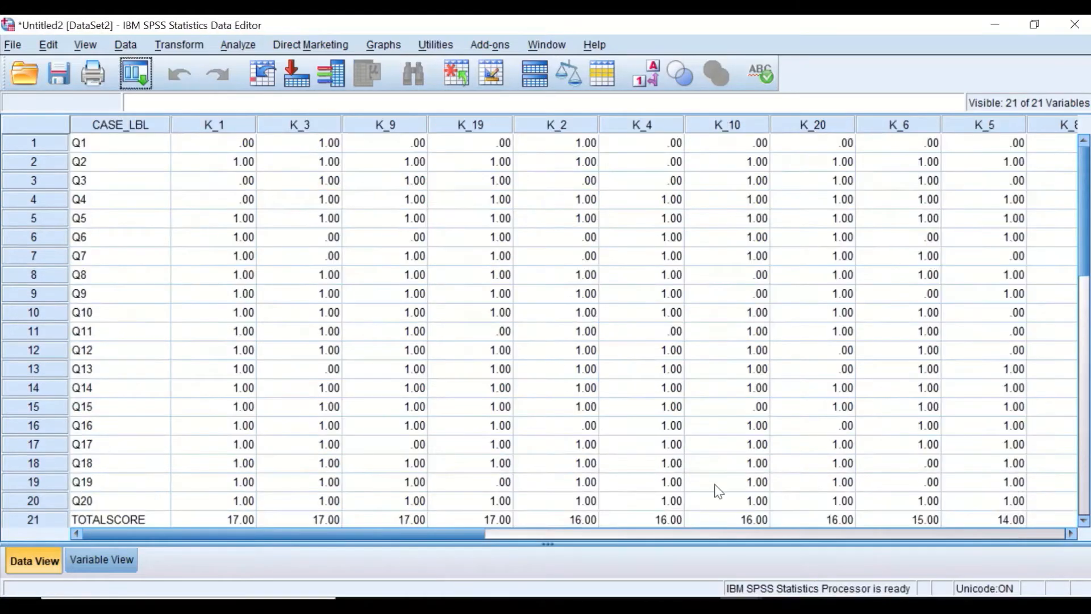
pyautogui.moveTo(453, 534); pyautogui.dragTo(488, 483)
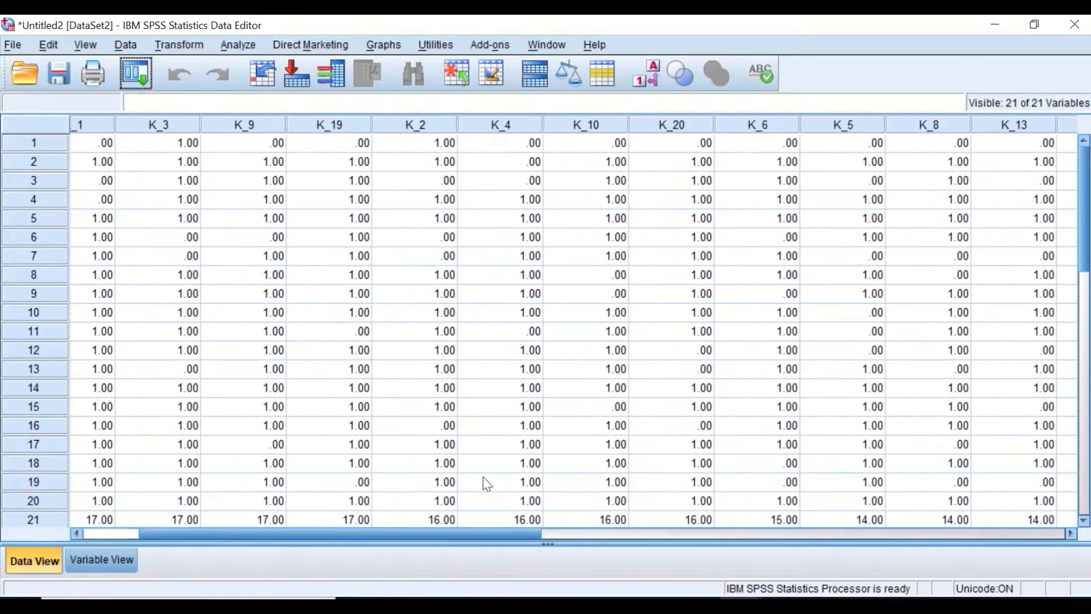
pyautogui.moveTo(243, 532); pyautogui.dragTo(126, 547)
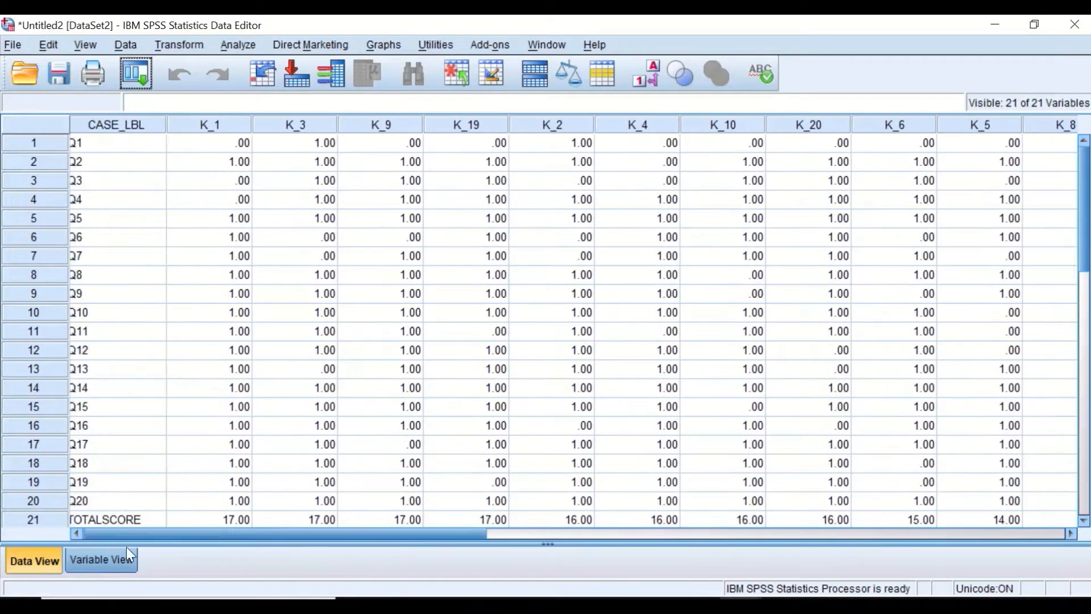
# In the transposed dataset's variable definitions, set the decimals of K_1 to 0
pyautogui.click(112, 558)
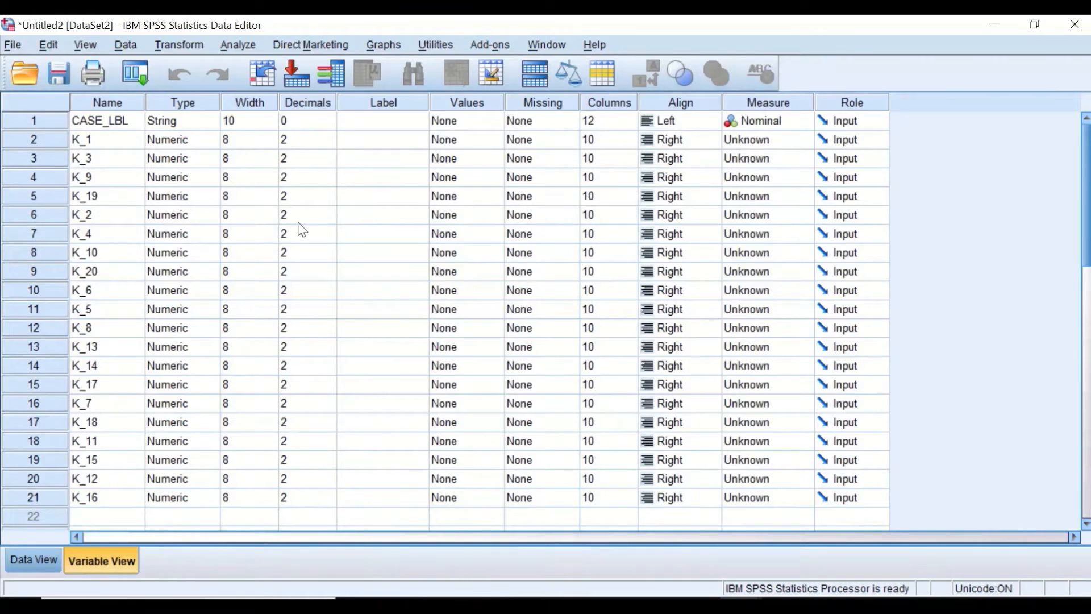
pyautogui.click(328, 142)
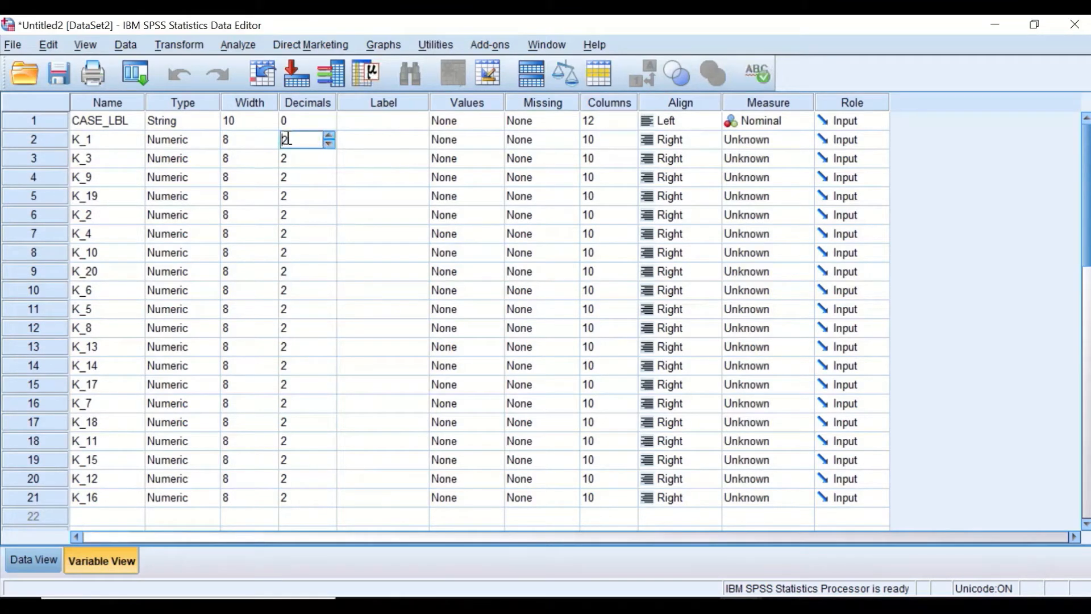
pyautogui.moveTo(290, 139); pyautogui.dragTo(270, 137)
pyautogui.write('0')
pyautogui.click(299, 159)
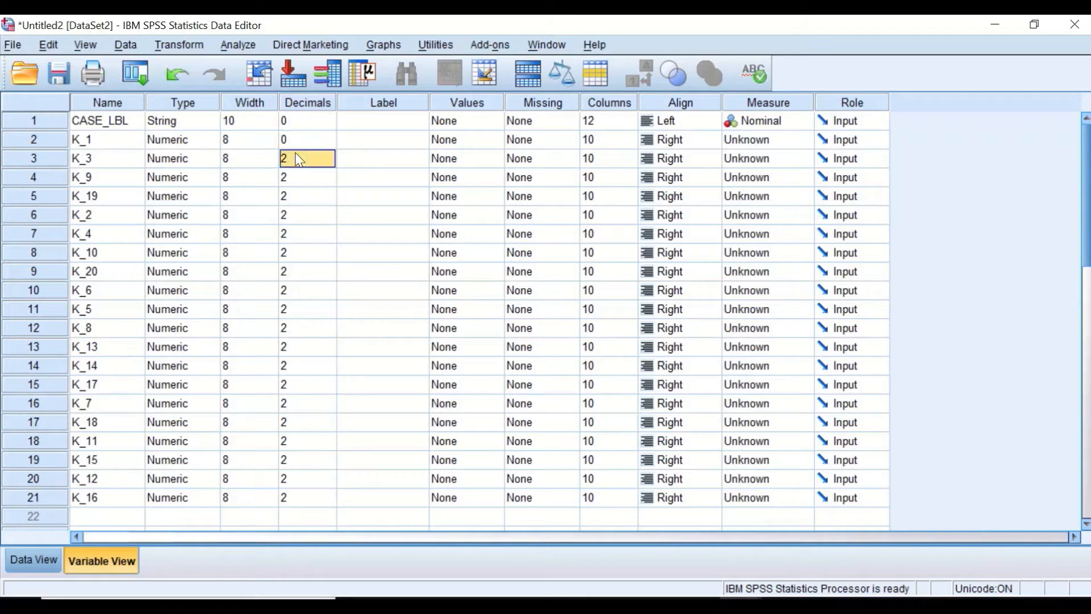
# Copy the 0 decimals setting of CASE_LBL to all variables from K_3 through K_16
pyautogui.click(297, 158)
pyautogui.click(303, 137)
pyautogui.click(297, 161)
pyautogui.click(295, 124)
pyautogui.rightClick(296, 128)
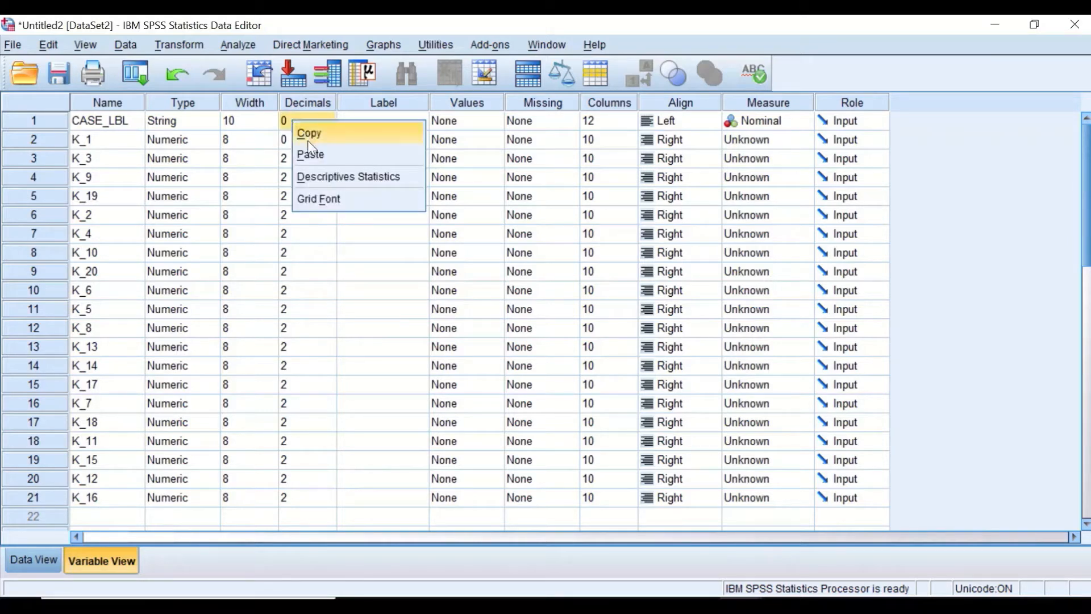
pyautogui.click(310, 132)
pyautogui.moveTo(314, 161); pyautogui.dragTo(289, 493)
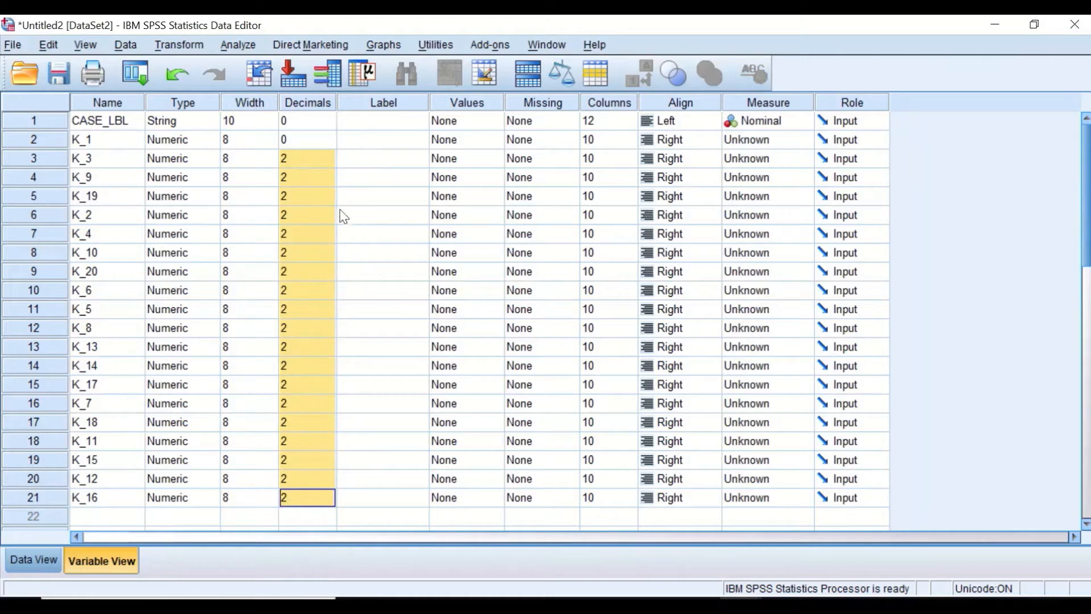
pyautogui.rightClick(293, 203)
pyautogui.click(314, 234)
# Set the column width of CASE_LBL and K_1 to 6
pyautogui.click(614, 123)
pyautogui.moveTo(598, 122); pyautogui.dragTo(574, 122)
pyautogui.write('6')
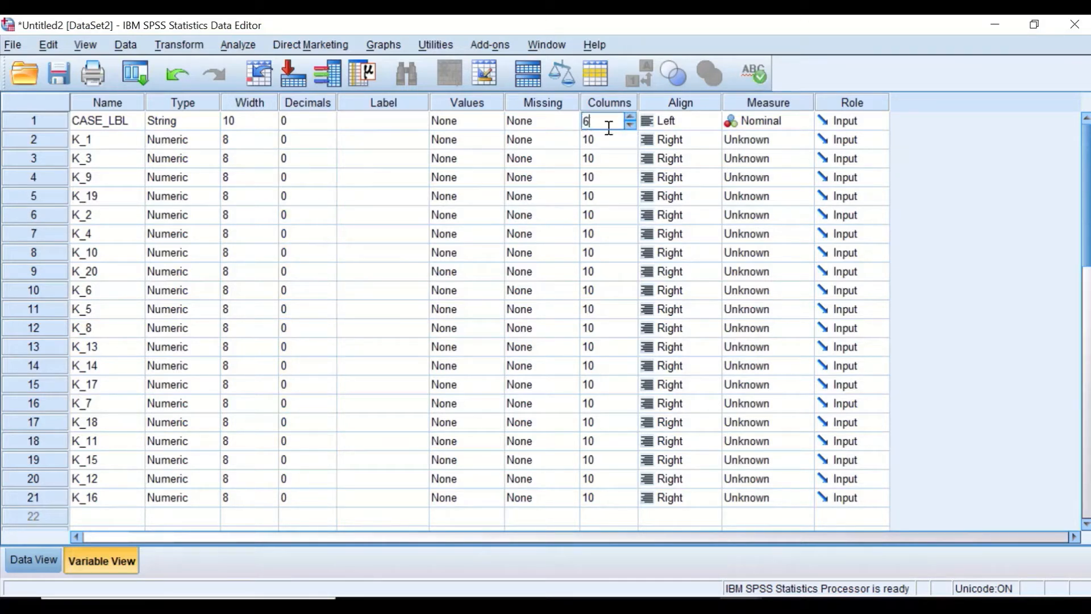
pyautogui.press('Return')
pyautogui.click(603, 123)
pyautogui.click(600, 143)
pyautogui.write('6')
pyautogui.press('Return')
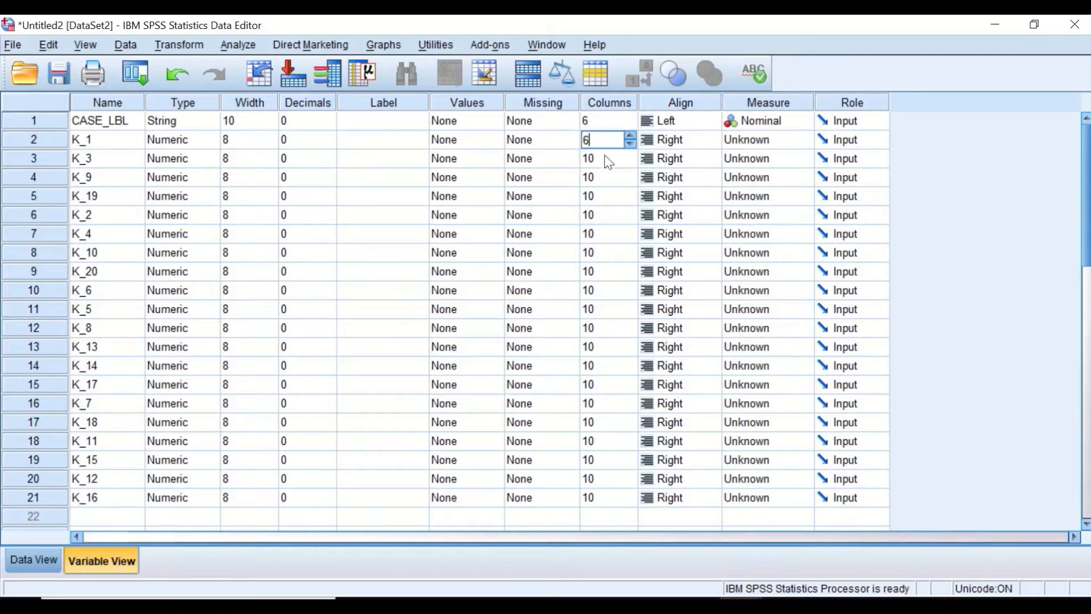
# Copy the column width of 6 from CASE_LBL to all variables from K_3 through K_16
pyautogui.click(600, 121)
pyautogui.moveTo(600, 121); pyautogui.dragTo(575, 118)
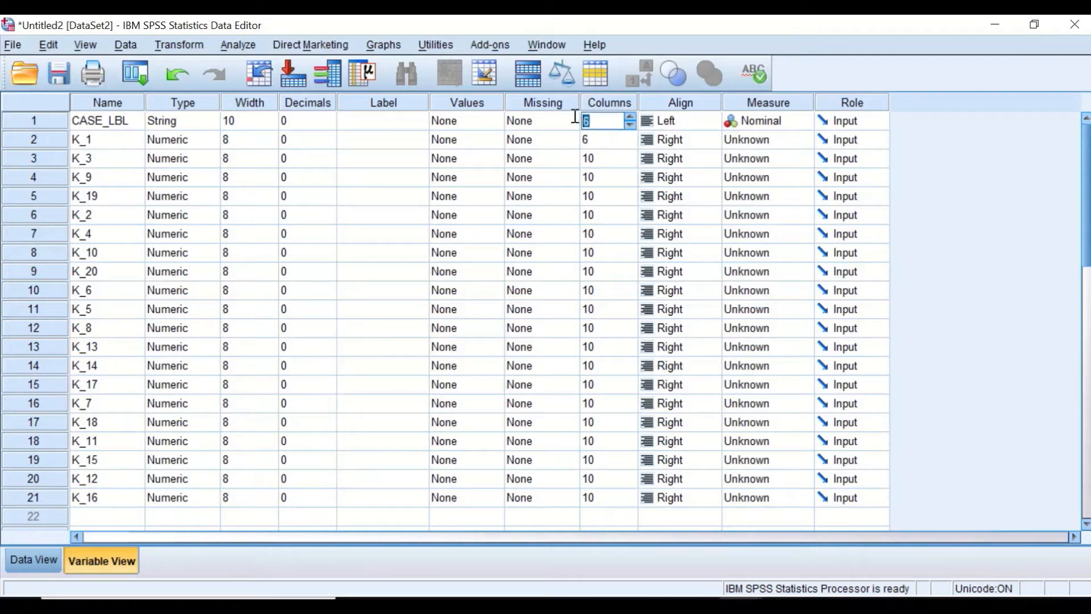
pyautogui.rightClick(608, 121)
pyautogui.click(617, 137)
pyautogui.moveTo(604, 157); pyautogui.dragTo(611, 498)
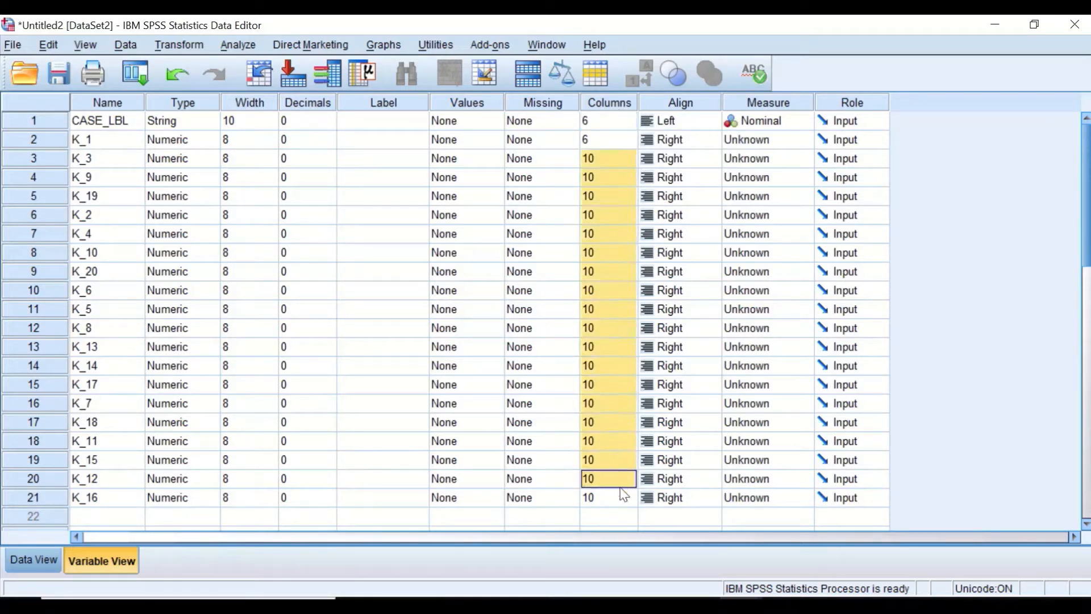
pyautogui.rightClick(612, 220)
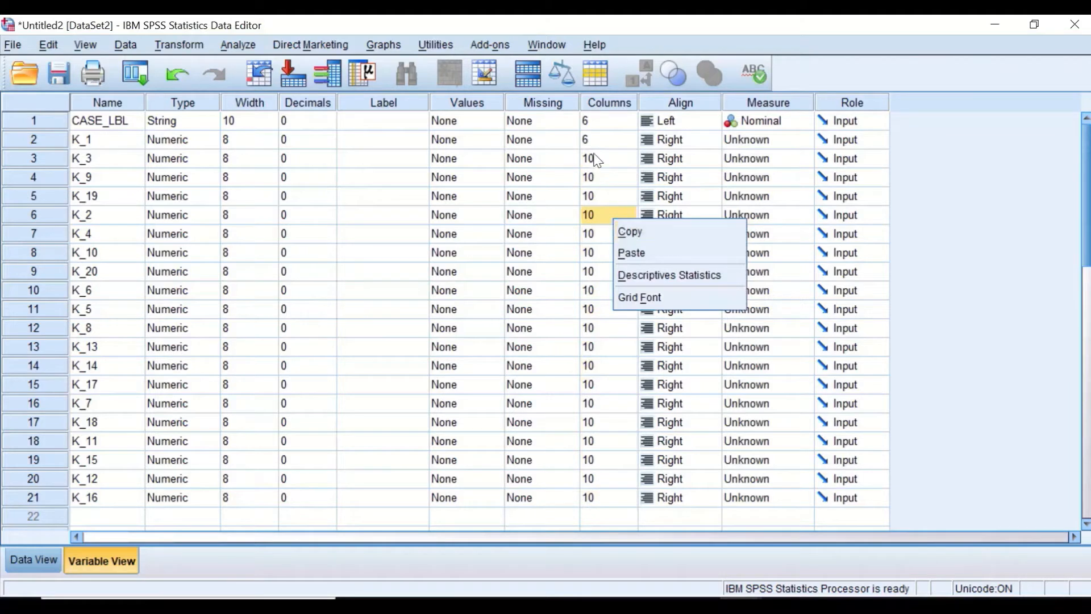
pyautogui.moveTo(594, 159); pyautogui.dragTo(590, 500)
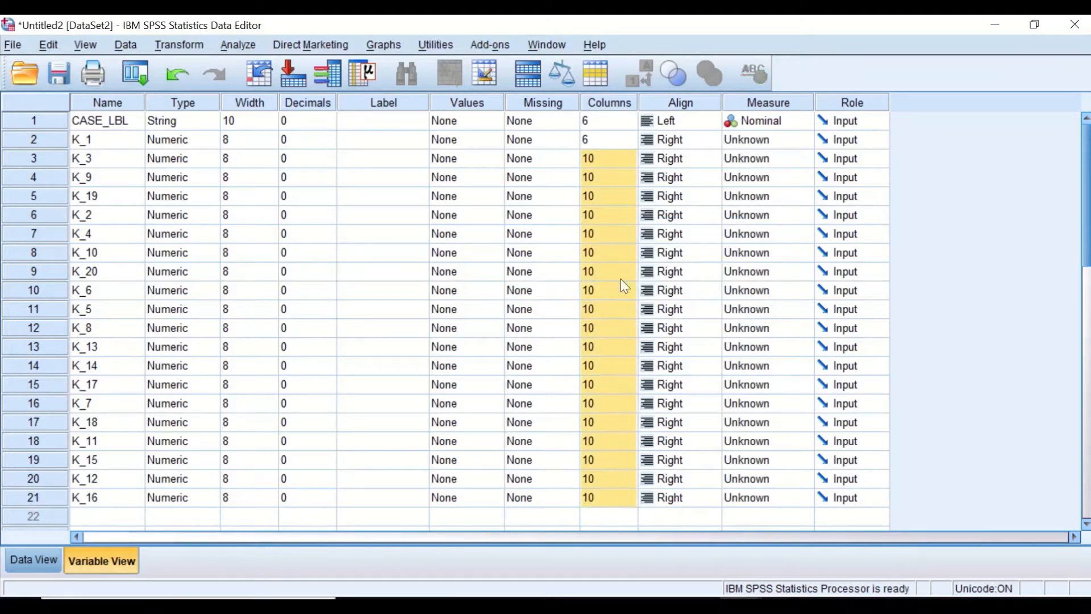
pyautogui.rightClick(606, 178)
pyautogui.moveTo(606, 164); pyautogui.dragTo(619, 492)
pyautogui.hotkey('ctrl', 'v')
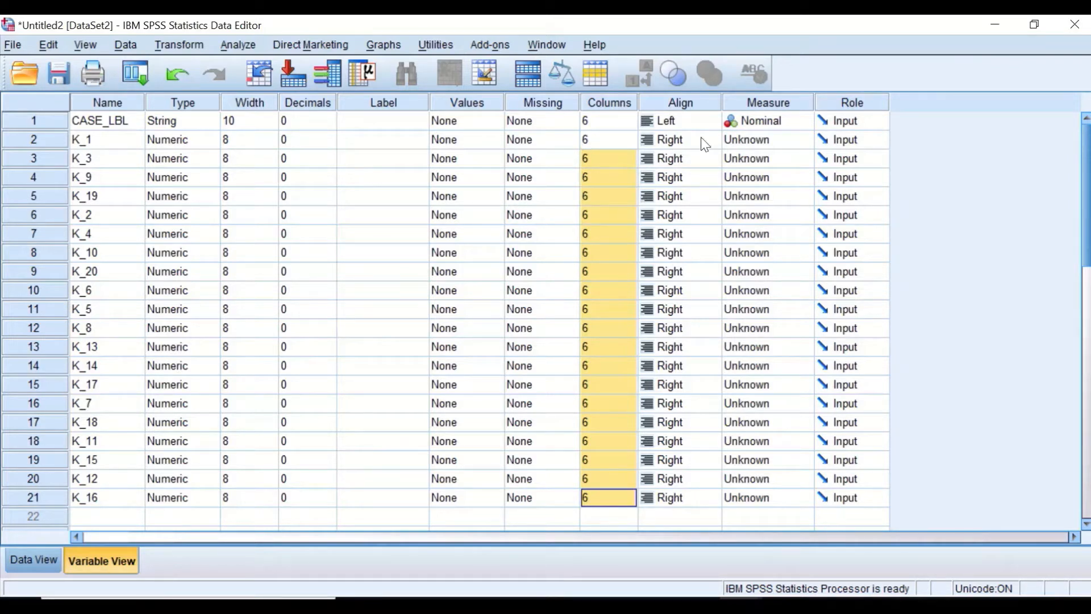
# Set the alignment of CASE_LBL and K_1 to Center
pyautogui.click(687, 123)
pyautogui.click(688, 119)
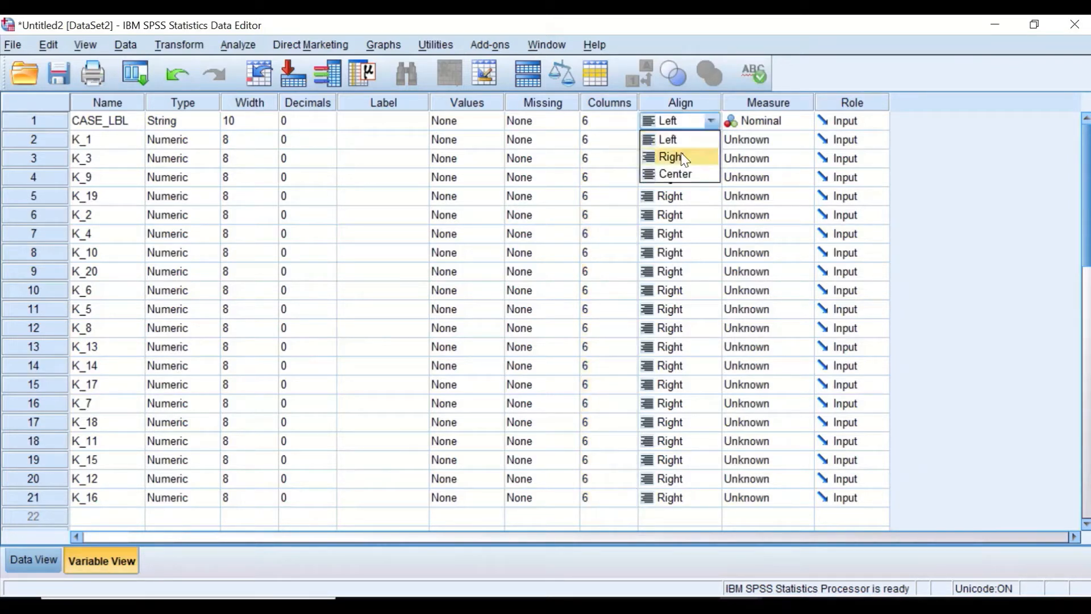
pyautogui.click(677, 174)
pyautogui.click(685, 142)
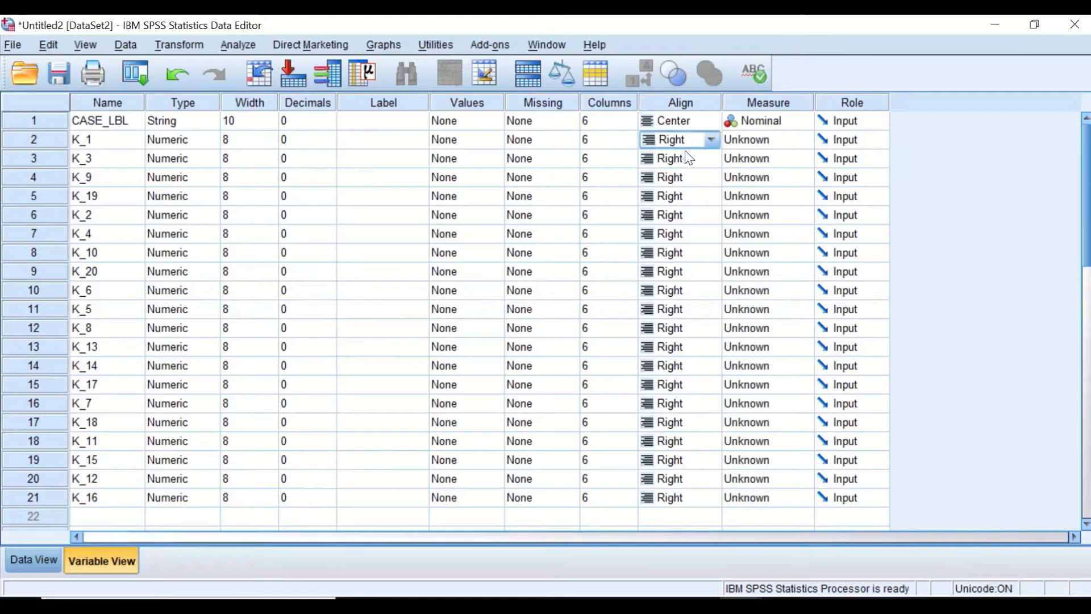
pyautogui.click(688, 145)
pyautogui.click(690, 190)
pyautogui.click(684, 119)
pyautogui.click(683, 118)
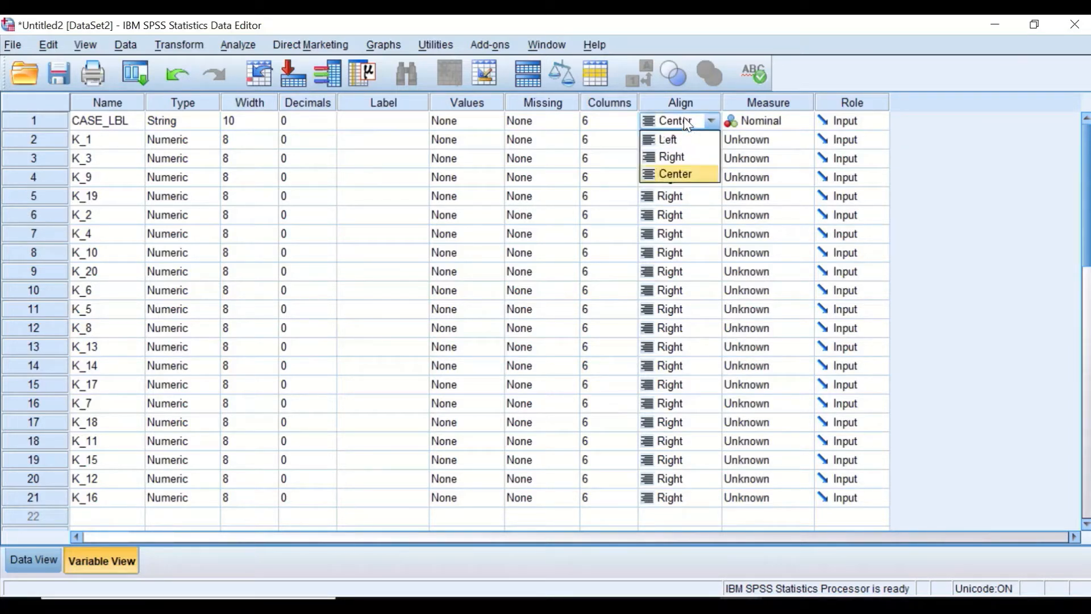
pyautogui.click(682, 175)
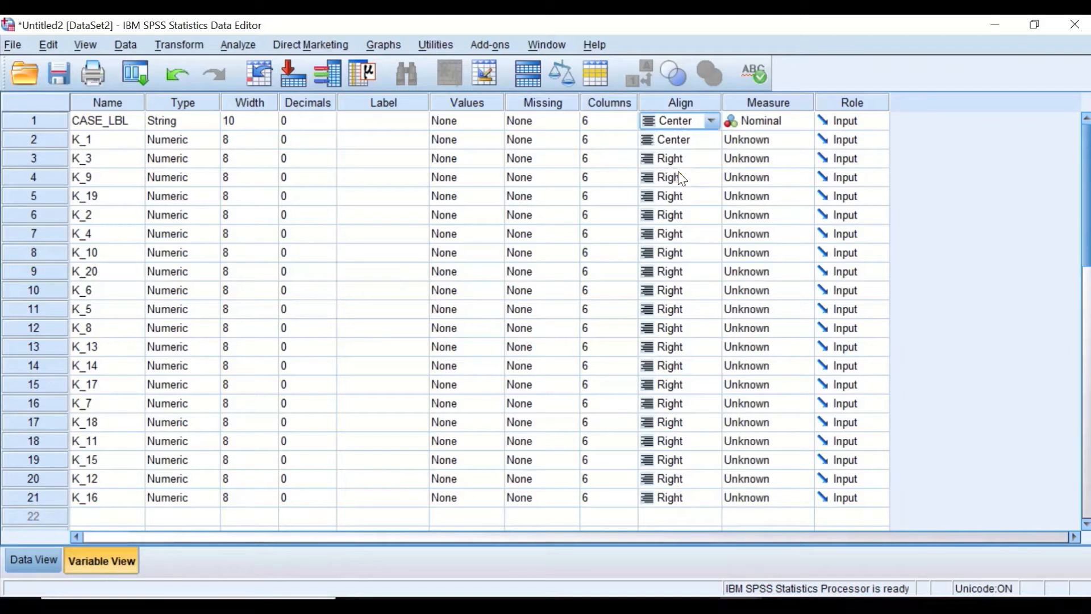
# Copy the Center alignment of CASE_LBL to all variables from K_1 through K_16
pyautogui.click(683, 122)
pyautogui.moveTo(680, 140); pyautogui.dragTo(711, 499)
pyautogui.rightClick(693, 202)
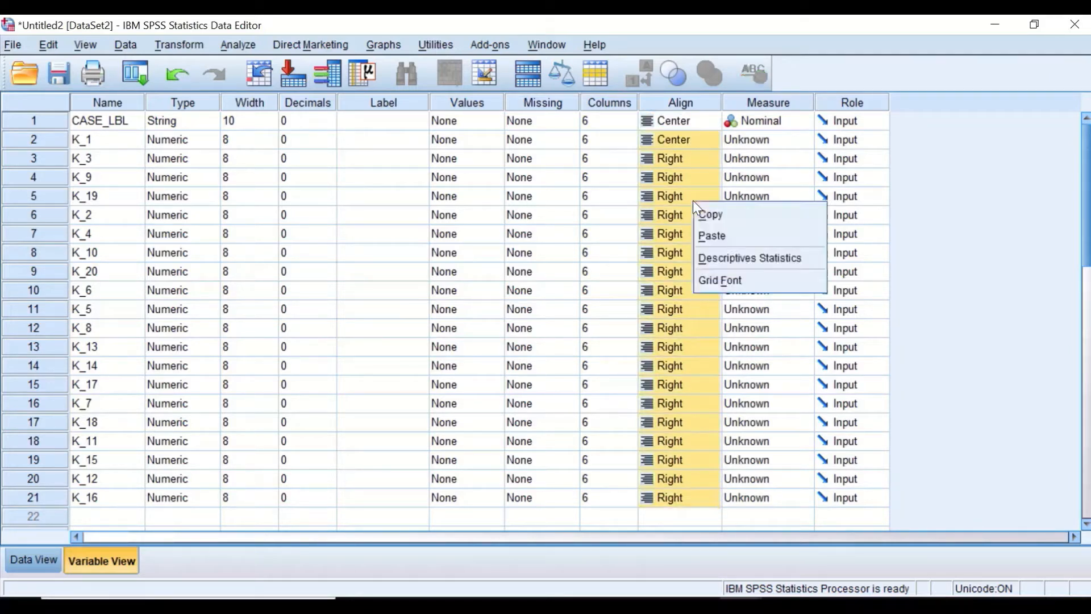
pyautogui.click(710, 233)
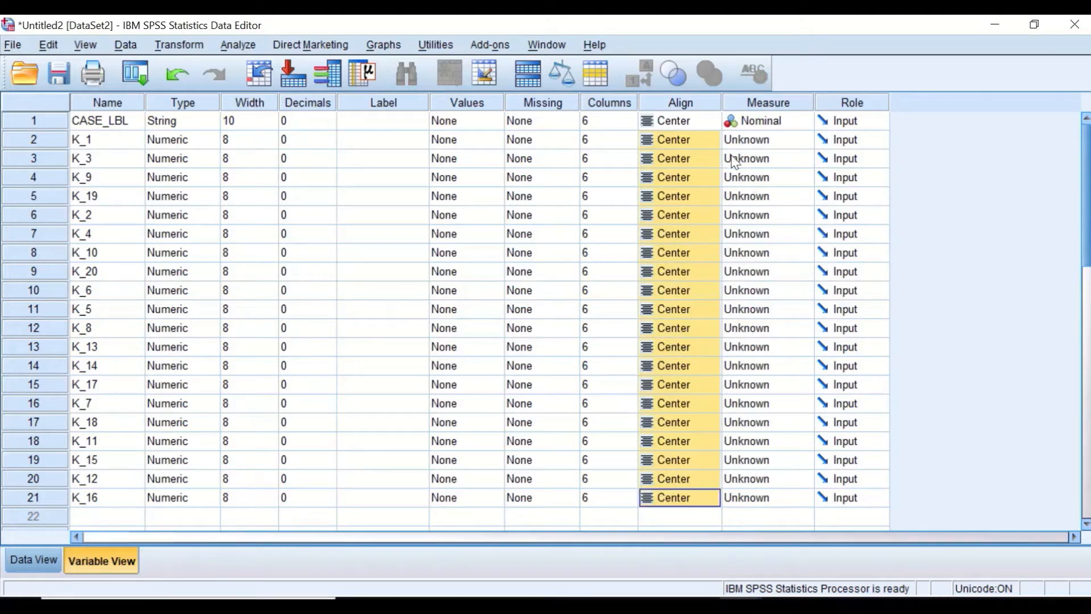
# Set the measurement level of K_1 and K_3 to Scale
pyautogui.click(767, 142)
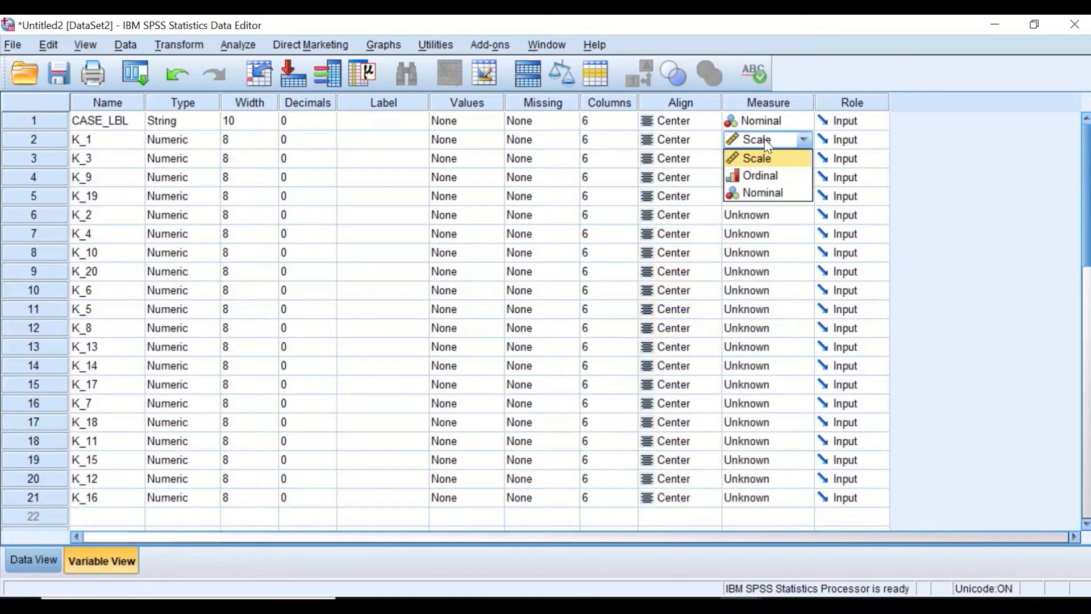
pyautogui.click(769, 156)
pyautogui.click(769, 158)
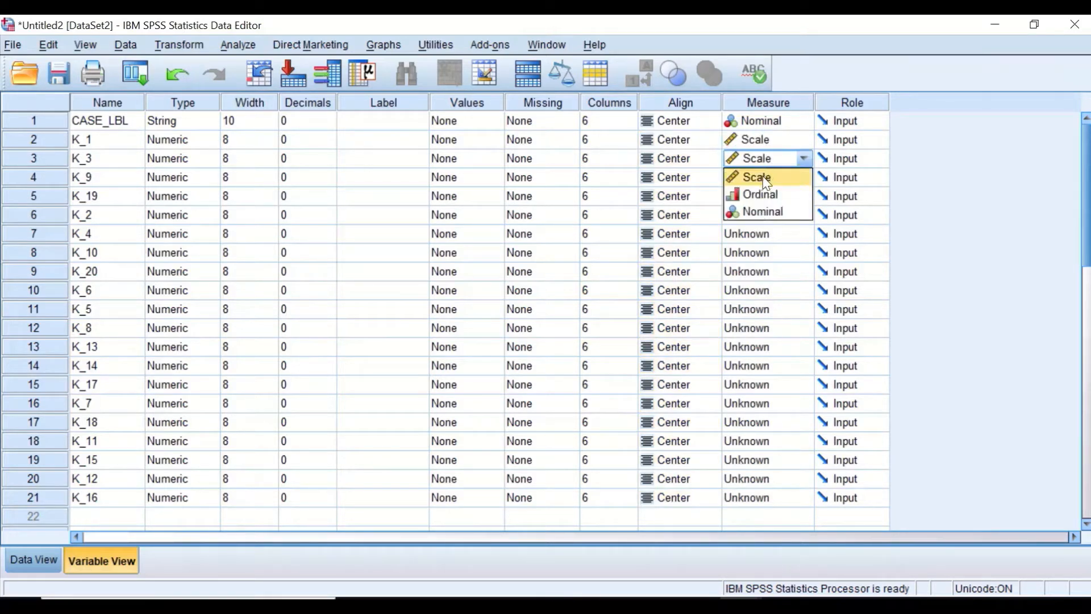
pyautogui.click(768, 178)
pyautogui.click(767, 144)
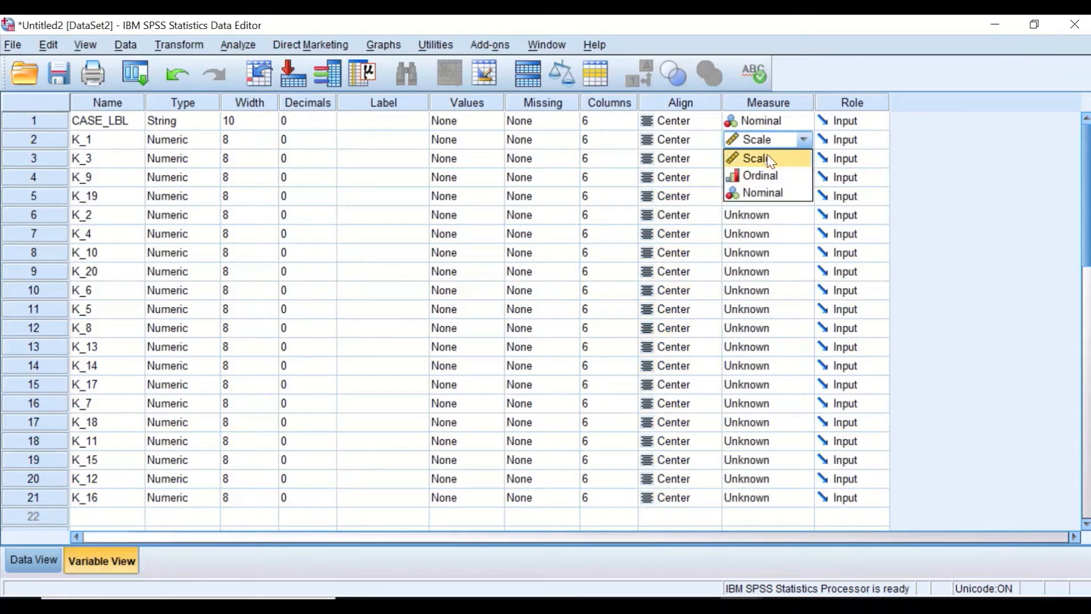
pyautogui.click(772, 161)
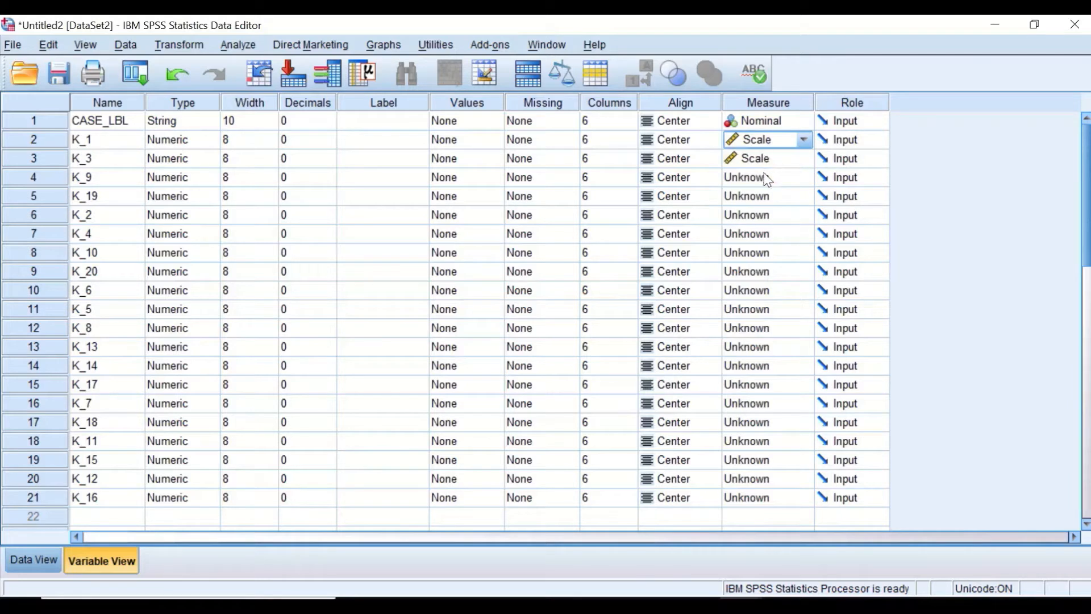
# Copy the Scale measurement level to all variables from K_9 through K_16
pyautogui.moveTo(767, 176); pyautogui.dragTo(766, 498)
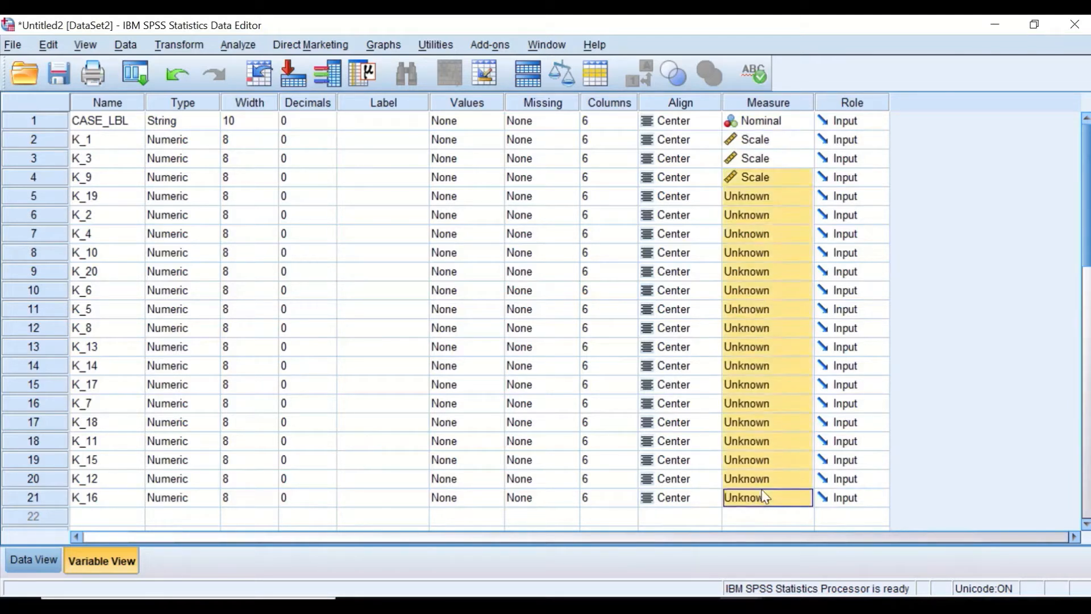
pyautogui.rightClick(759, 279)
pyautogui.click(778, 312)
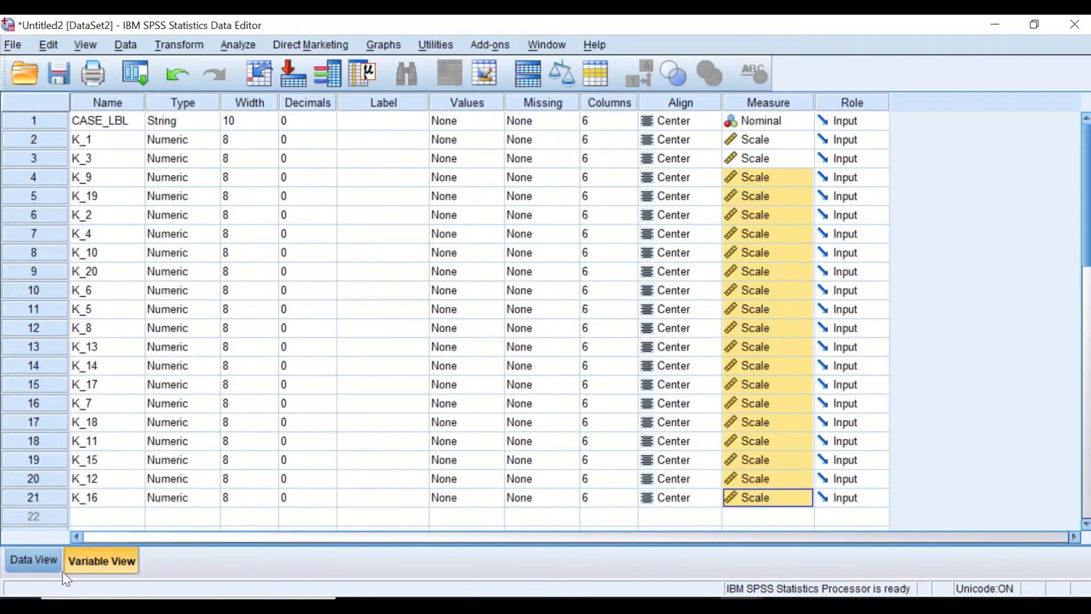
# Examine the transposed data values for rows Q1 to Q20 and the TOTALSCORE row across the K variables
pyautogui.click(37, 562)
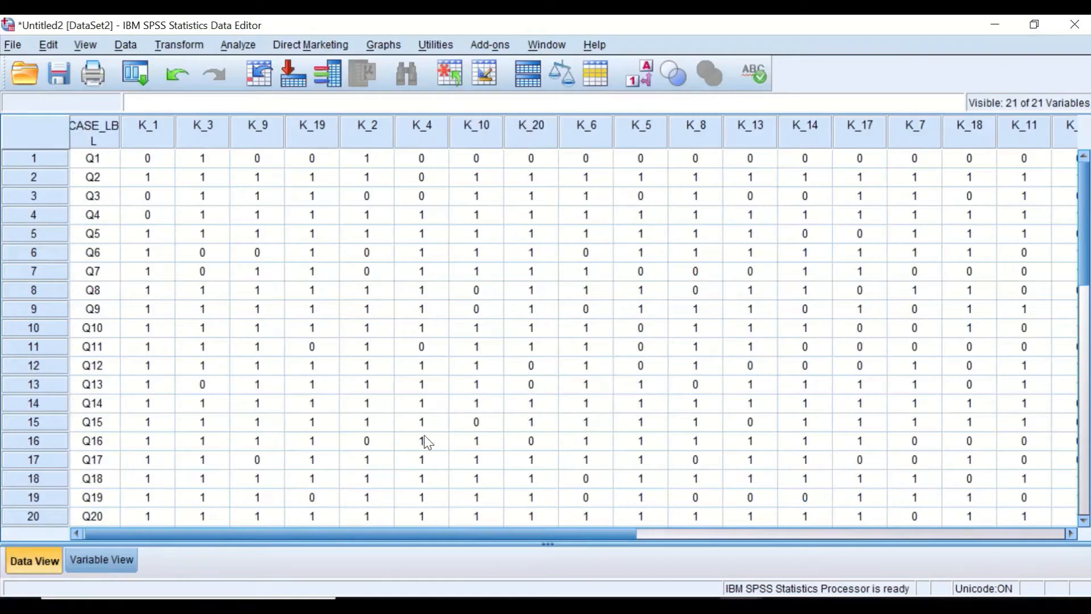
pyautogui.scroll(-1, 458, 444)
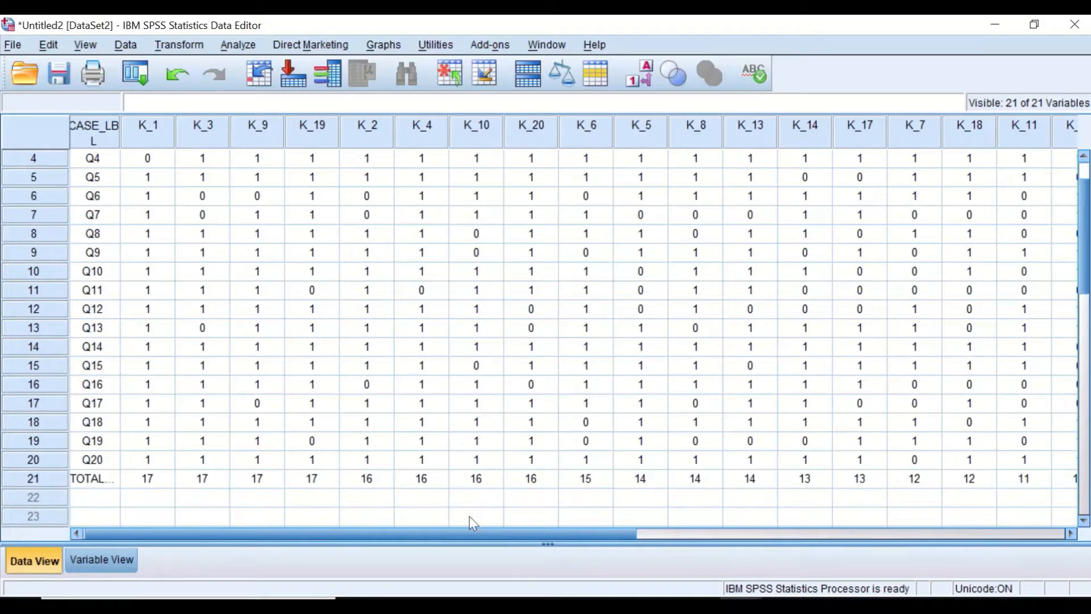
pyautogui.moveTo(479, 533); pyautogui.dragTo(363, 519)
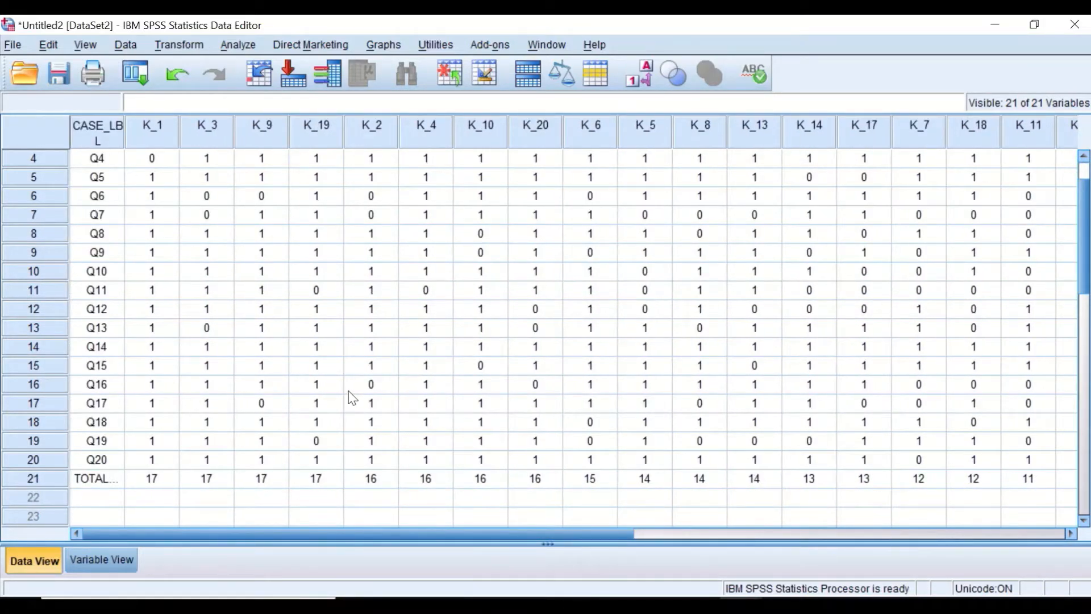
pyautogui.scroll(-1, 349, 397)
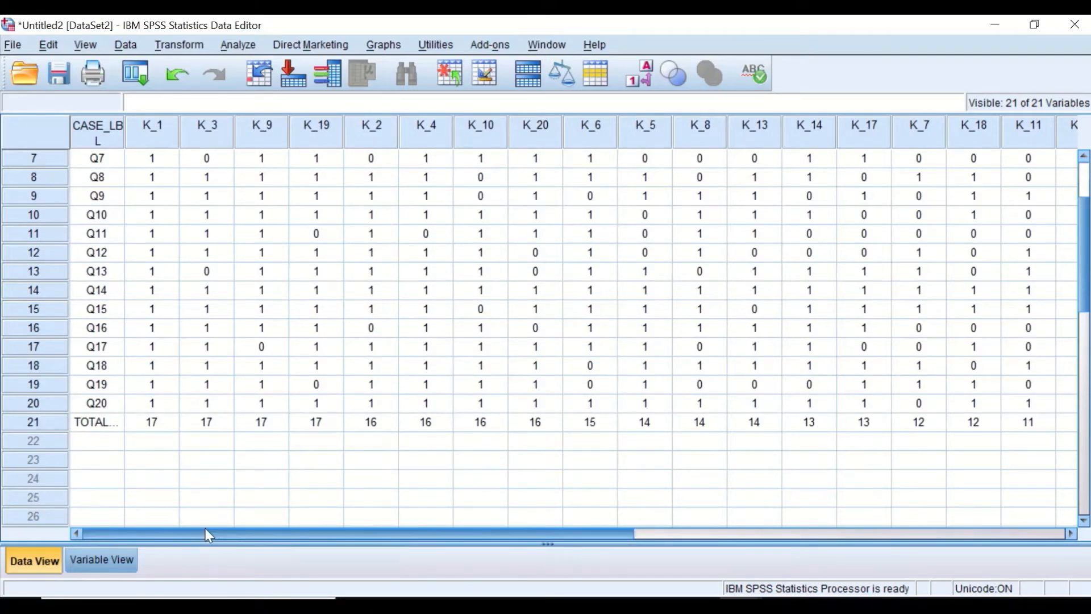
pyautogui.moveTo(207, 532)
pyautogui.mouseDown()
pyautogui.moveTo(448, 537)
pyautogui.moveTo(199, 517)
pyautogui.mouseUp()
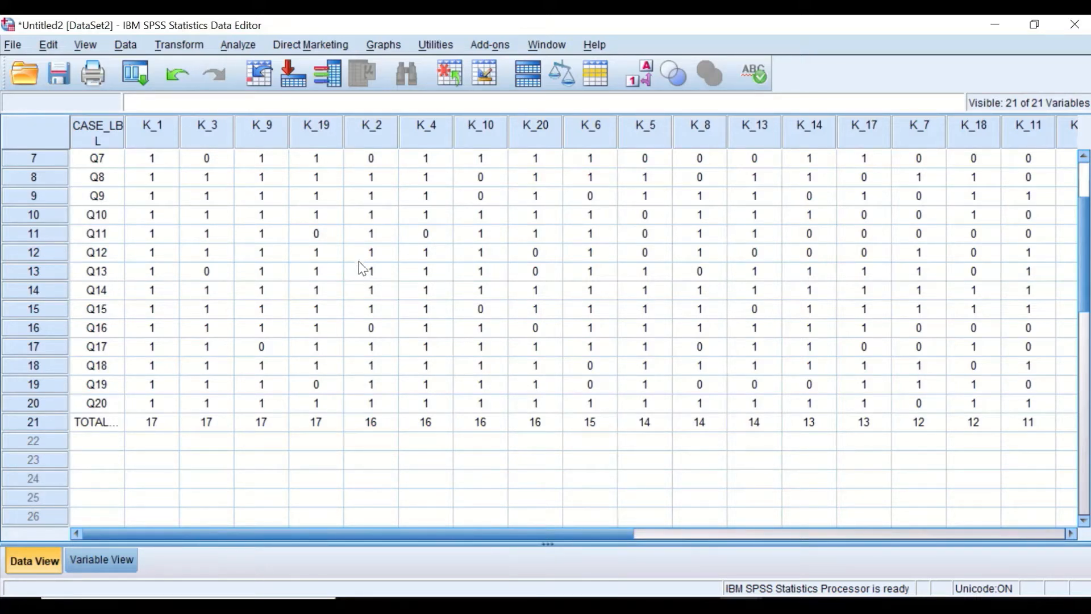
pyautogui.scroll(2, 435, 369)
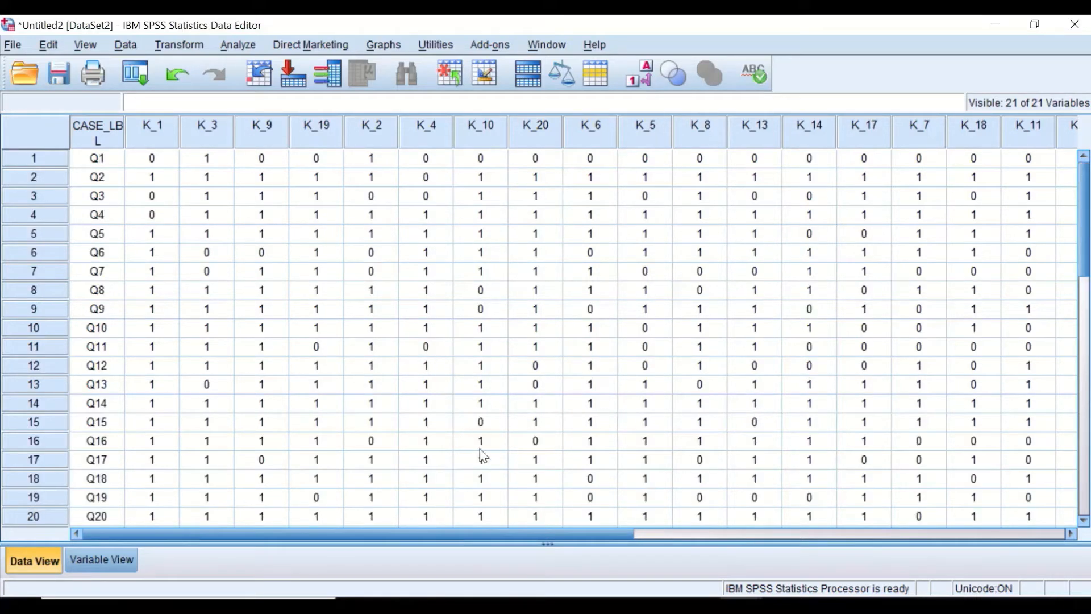
pyautogui.moveTo(498, 534); pyautogui.dragTo(448, 436)
pyautogui.scroll(-4, 455, 347)
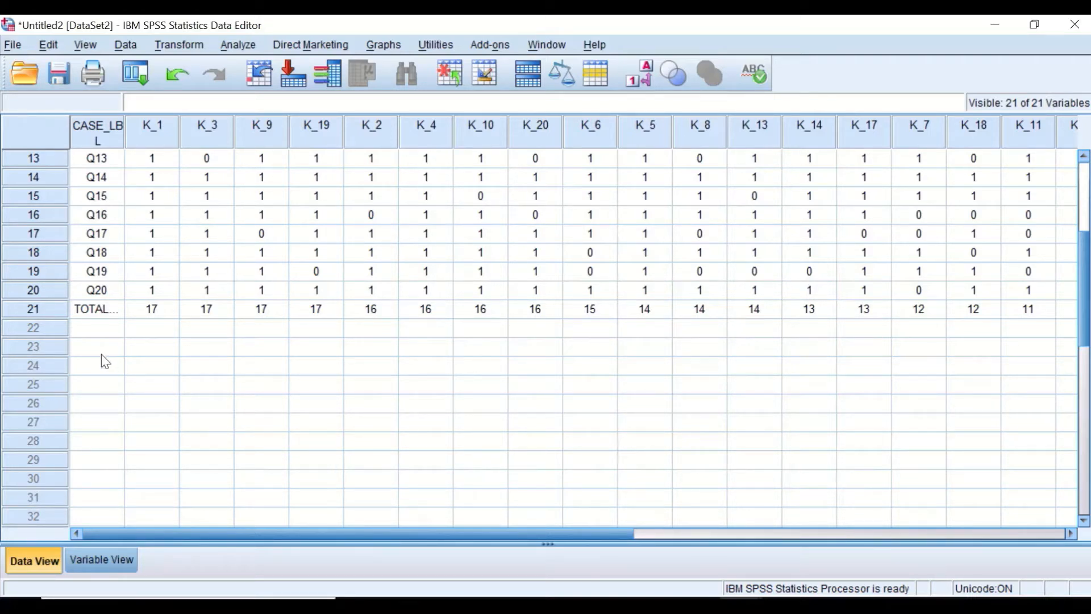
pyautogui.scroll(1, 157, 363)
pyautogui.scroll(3, 158, 364)
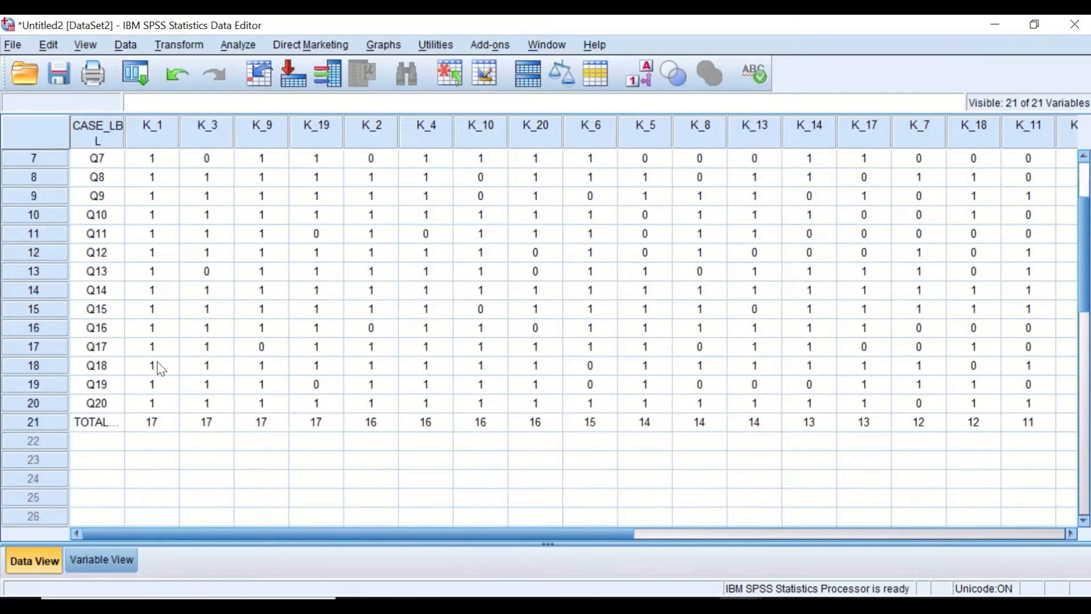
pyautogui.scroll(-1, 161, 368)
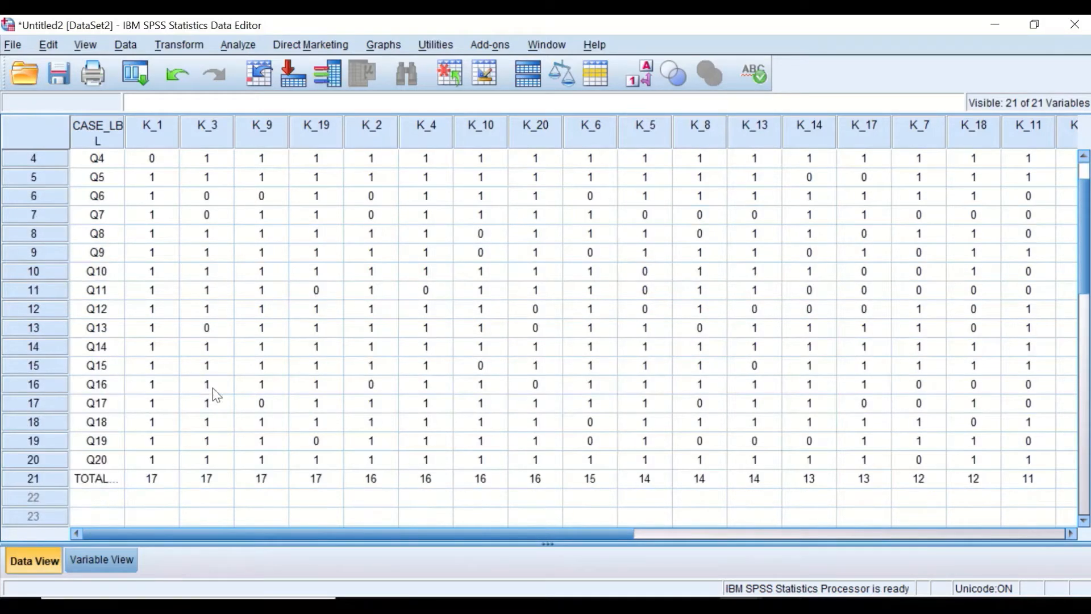
# Switch to the Calculator app and keep only one scientific calculator window open
pyautogui.press('super')
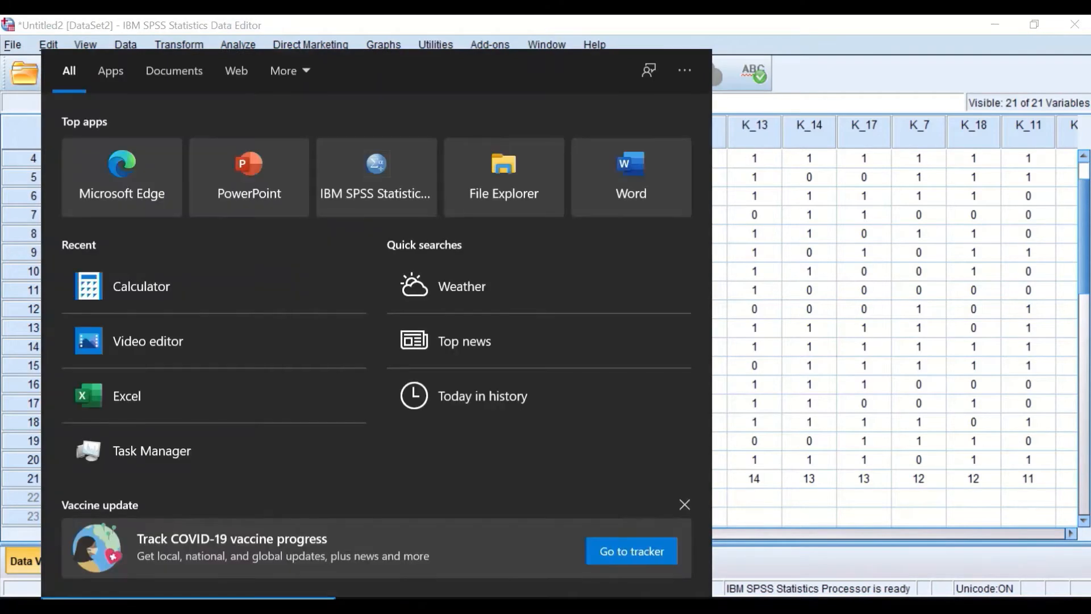
pyautogui.write('ca')
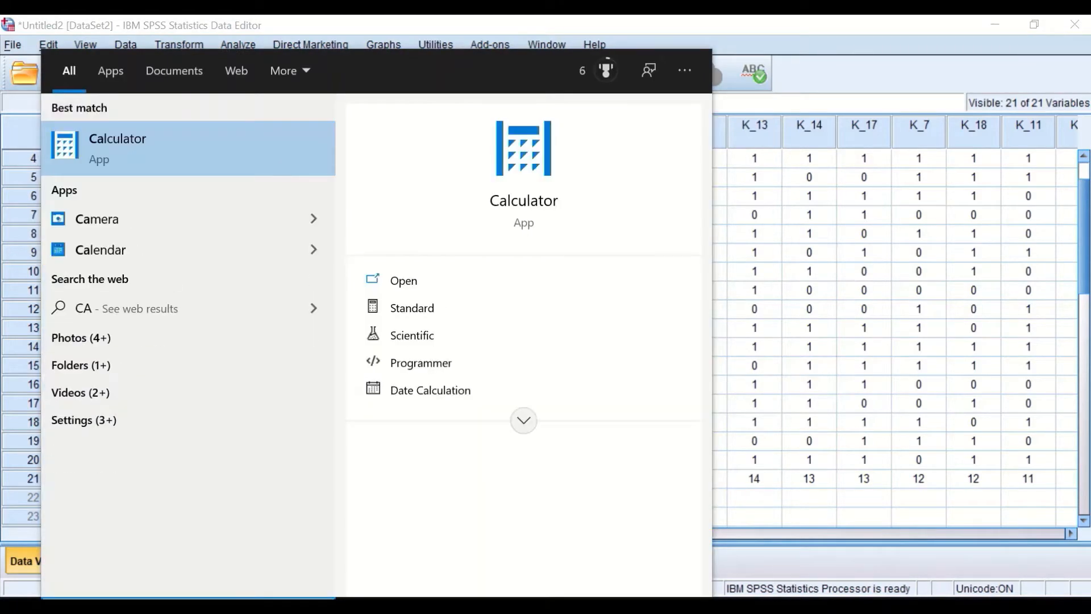
pyautogui.click(525, 202)
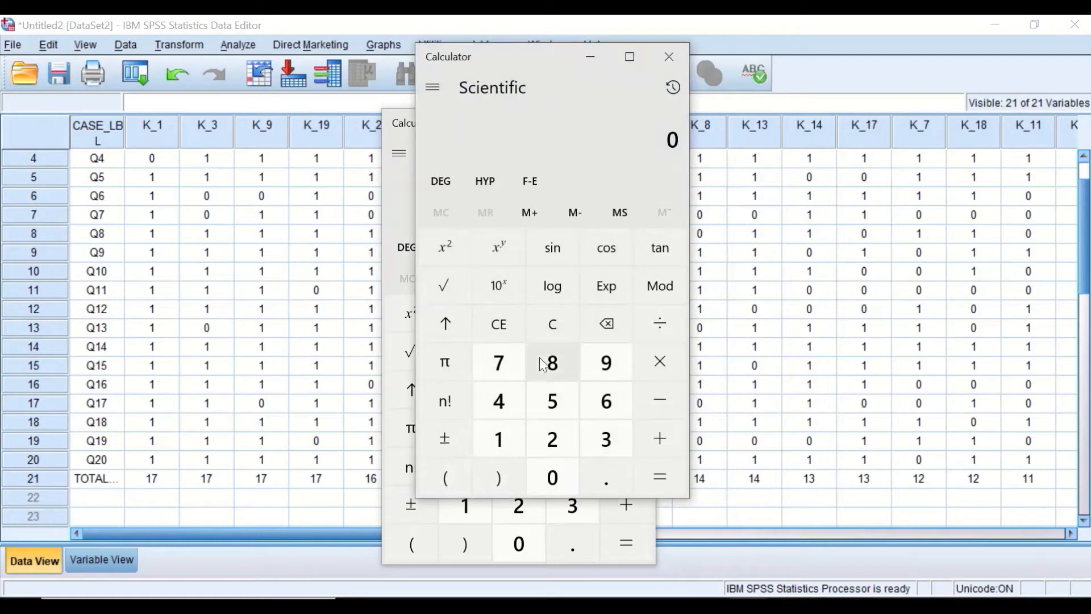
pyautogui.click(671, 56)
# Calculate 20 × 0.27 and close the calculator
pyautogui.click(518, 500)
pyautogui.click(519, 541)
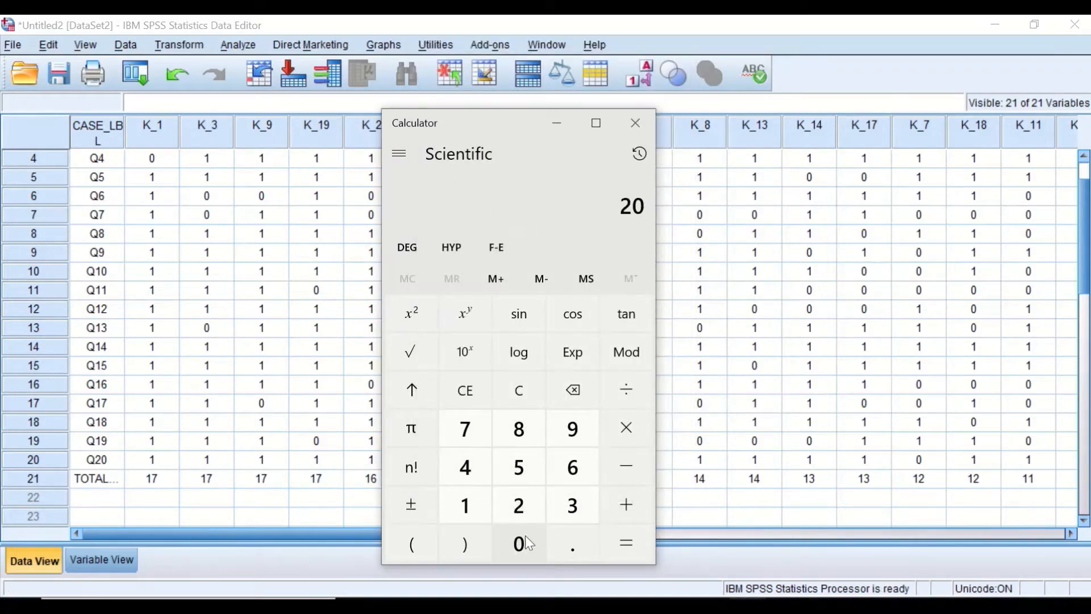
pyautogui.click(627, 429)
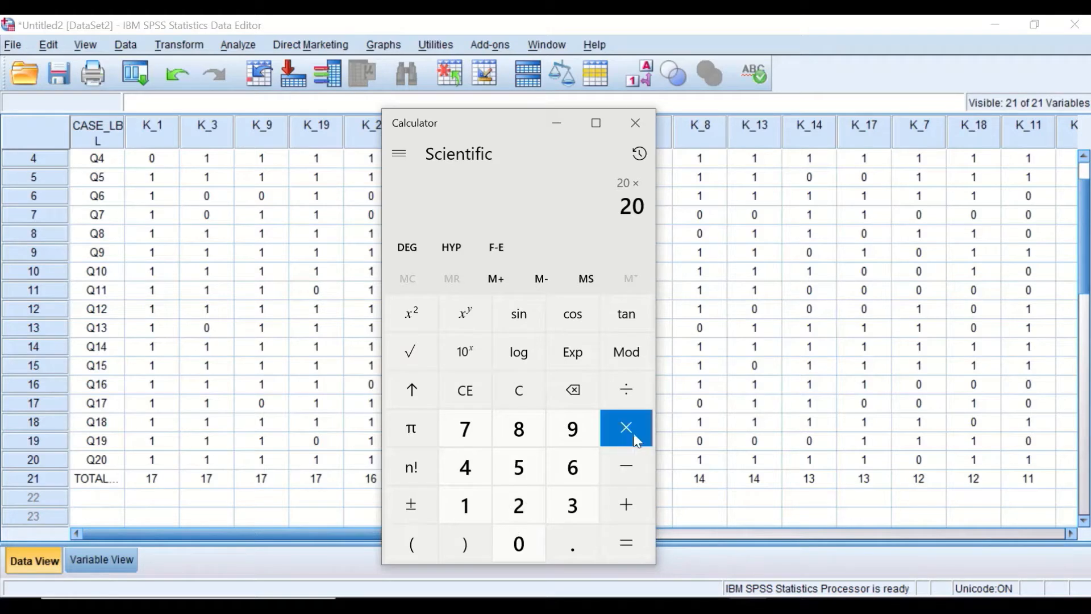
pyautogui.click(569, 553)
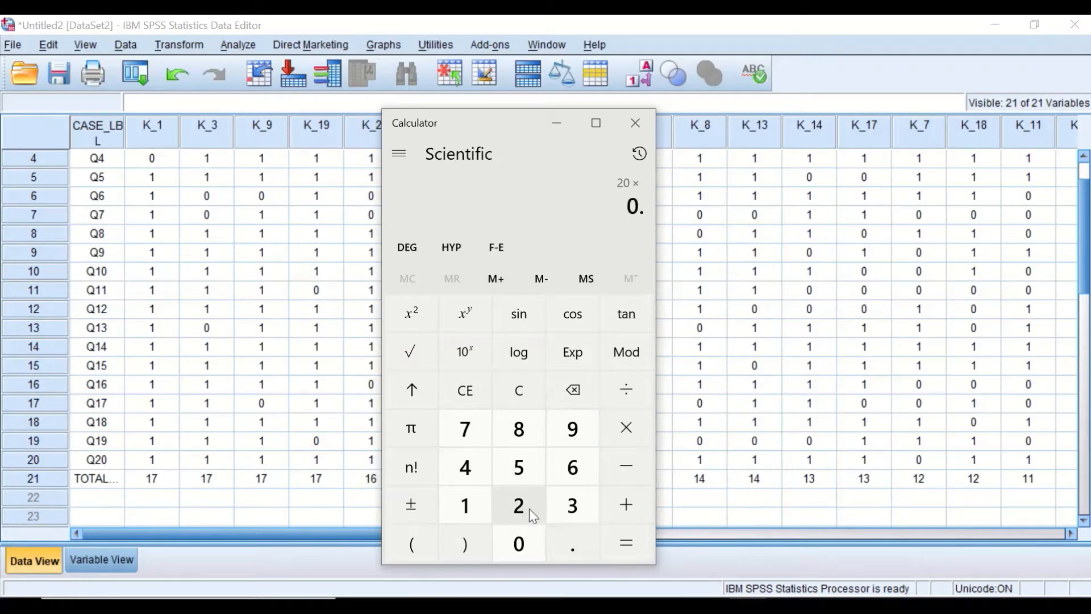
pyautogui.click(524, 506)
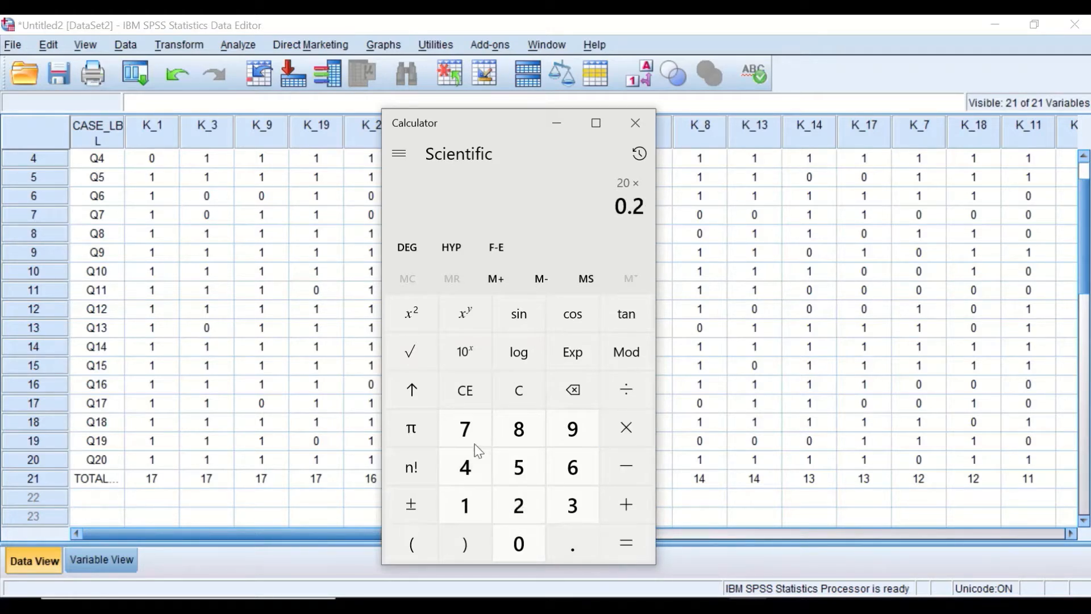
pyautogui.click(470, 435)
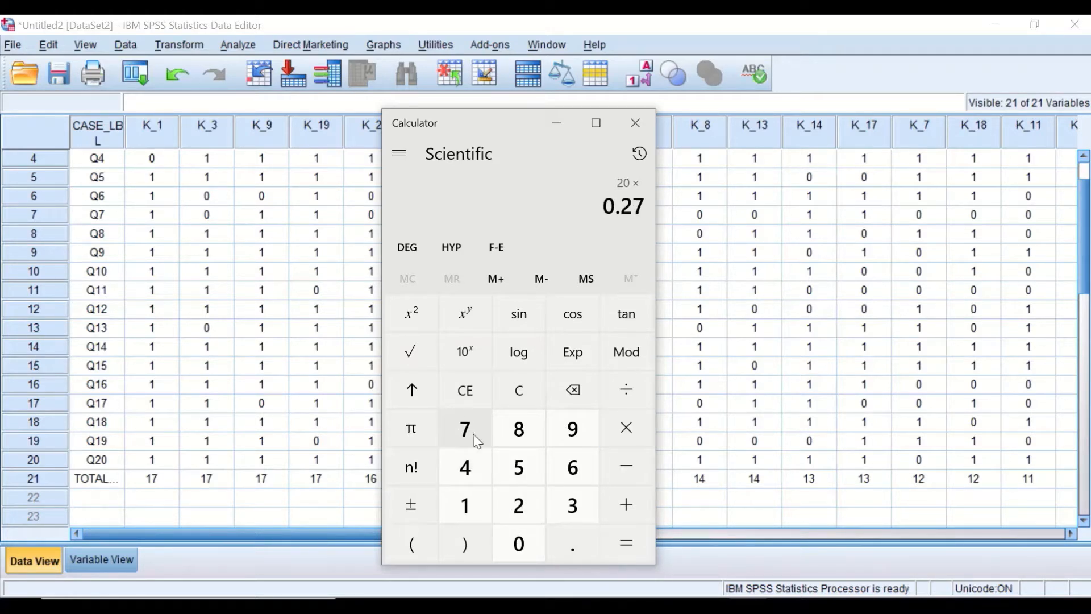
pyautogui.click(615, 544)
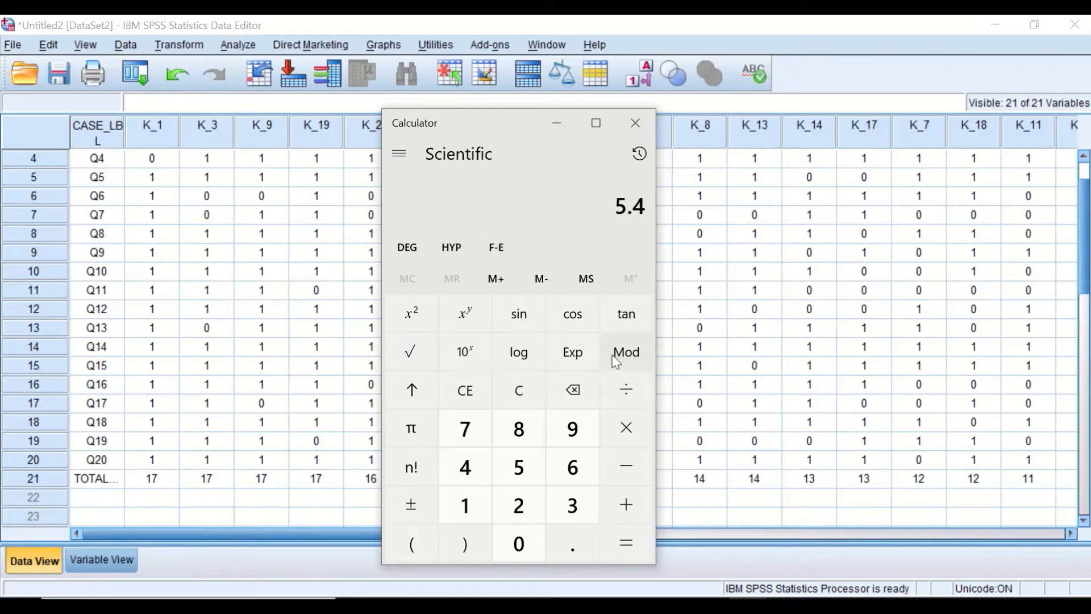
pyautogui.click(636, 127)
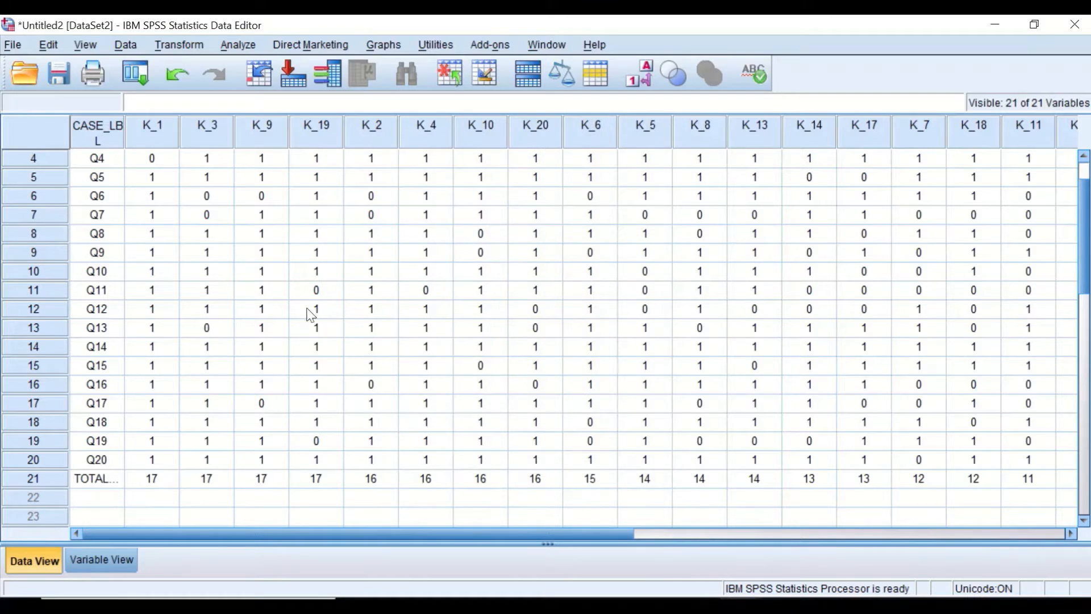
pyautogui.scroll(1, 302, 341)
pyautogui.scroll(-1, 299, 352)
pyautogui.scroll(1, 300, 361)
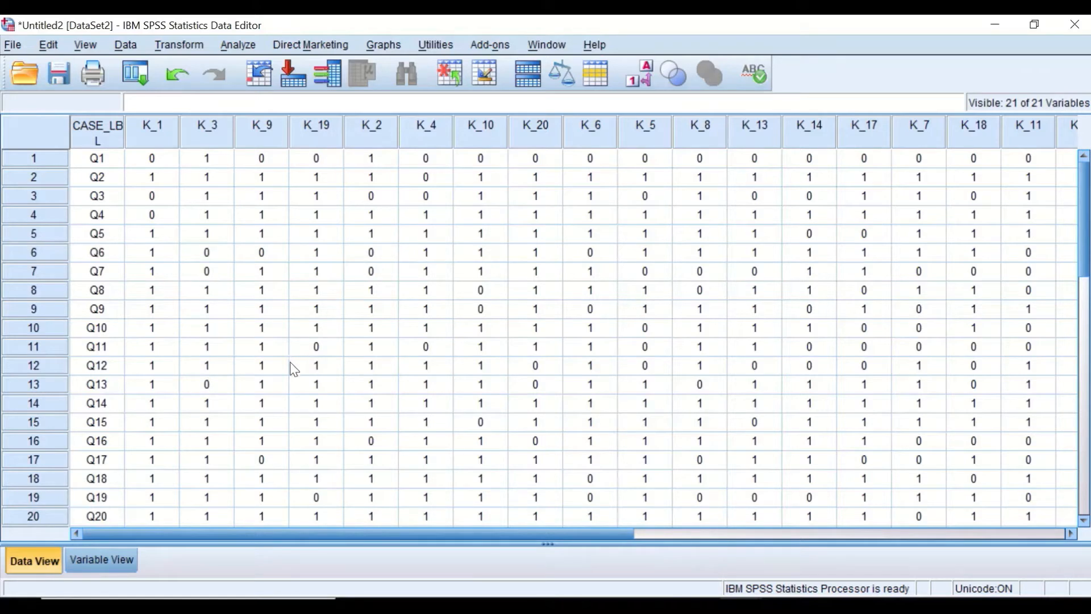
pyautogui.scroll(-1, 294, 364)
pyautogui.scroll(1, 297, 378)
pyautogui.scroll(-1, 489, 445)
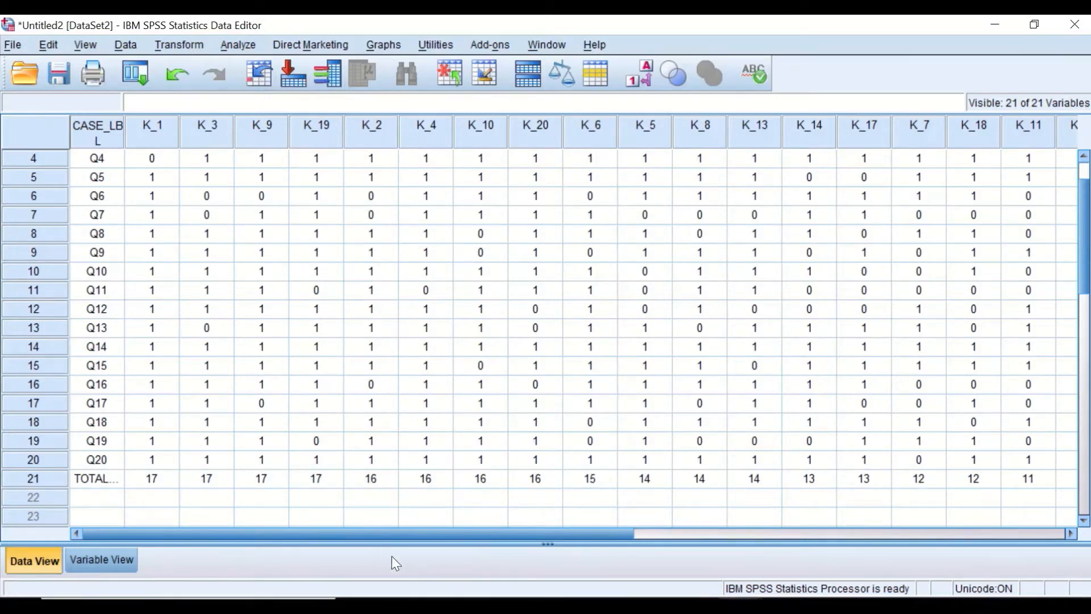
# Start a Compute Variable operation on the transposed dataset with UG as the target variable
pyautogui.moveTo(400, 534); pyautogui.dragTo(790, 534)
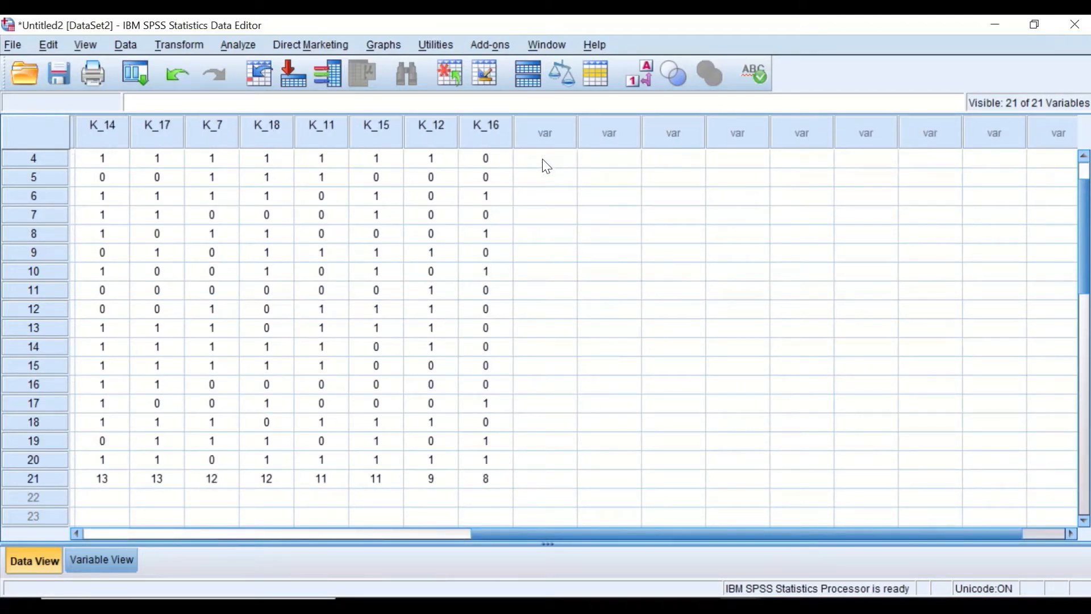
pyautogui.click(193, 46)
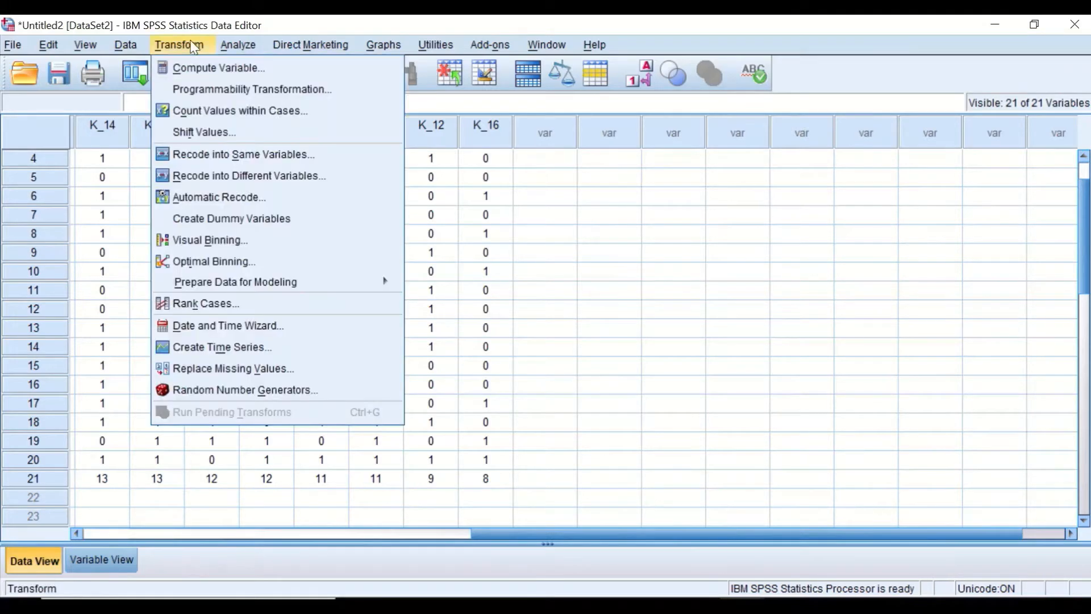
pyautogui.click(196, 67)
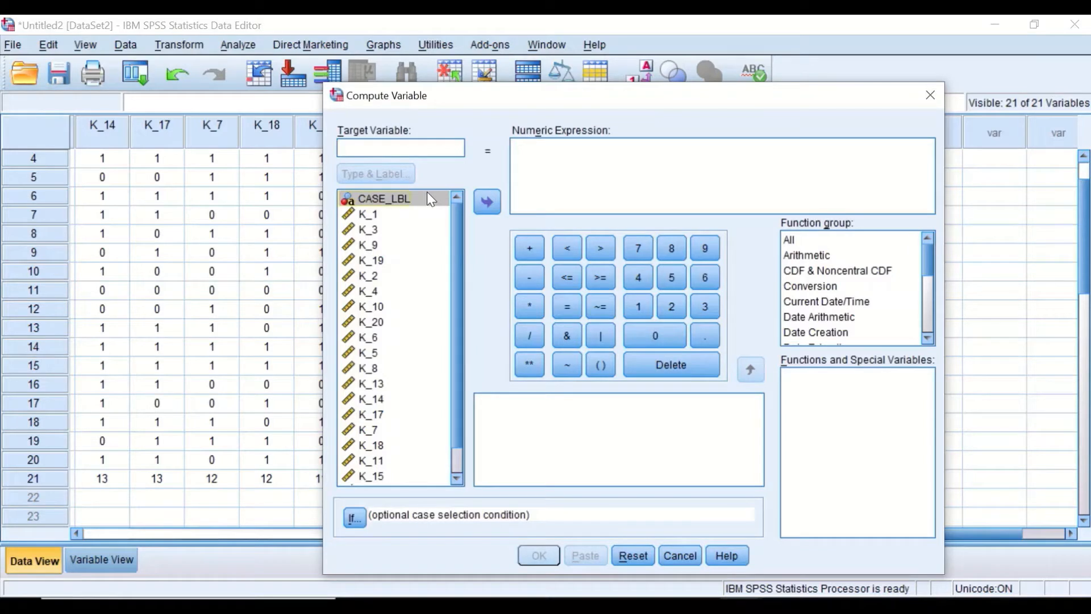
pyautogui.write('UG')
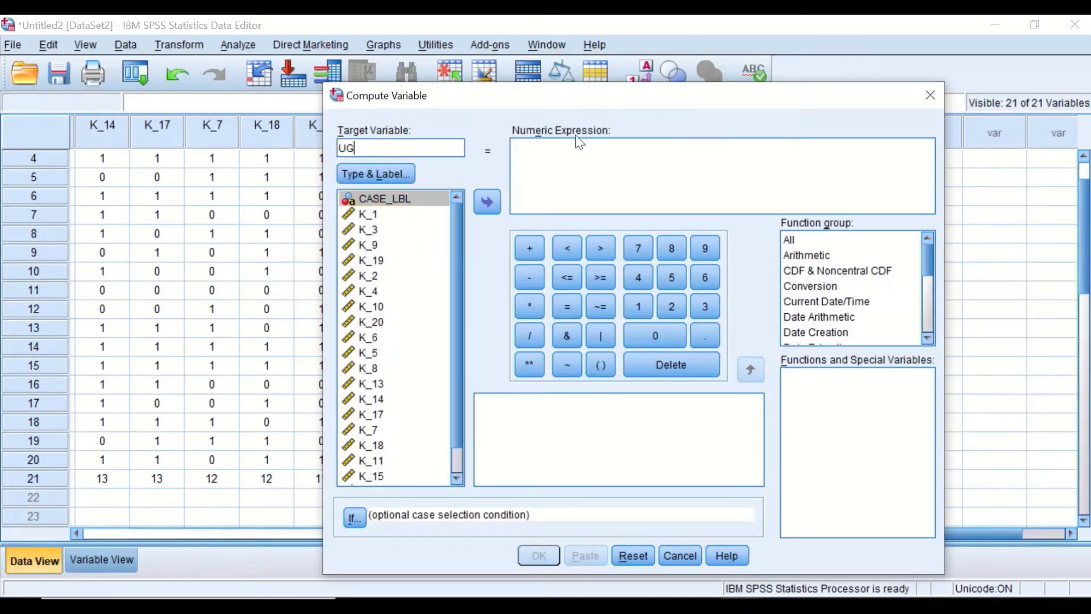
# Examine the TOTALSCORE row for the first six K variables, from K_1 through K_4, behind the Compute Variable dialog
pyautogui.moveTo(455, 98); pyautogui.dragTo(599, 88)
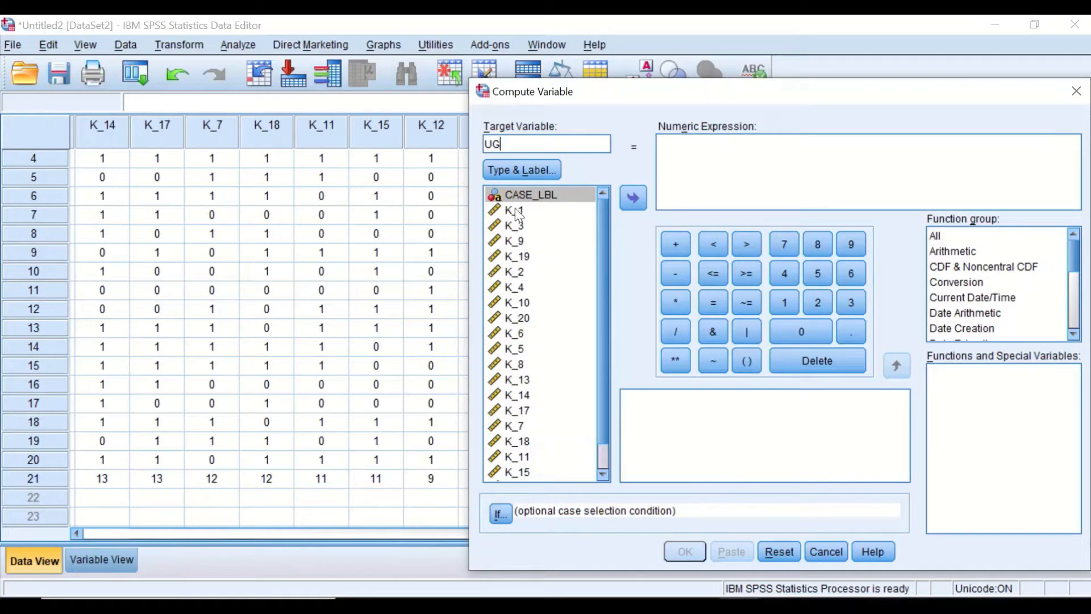
pyautogui.moveTo(606, 97); pyautogui.dragTo(1028, 196)
pyautogui.moveTo(564, 533); pyautogui.dragTo(206, 505)
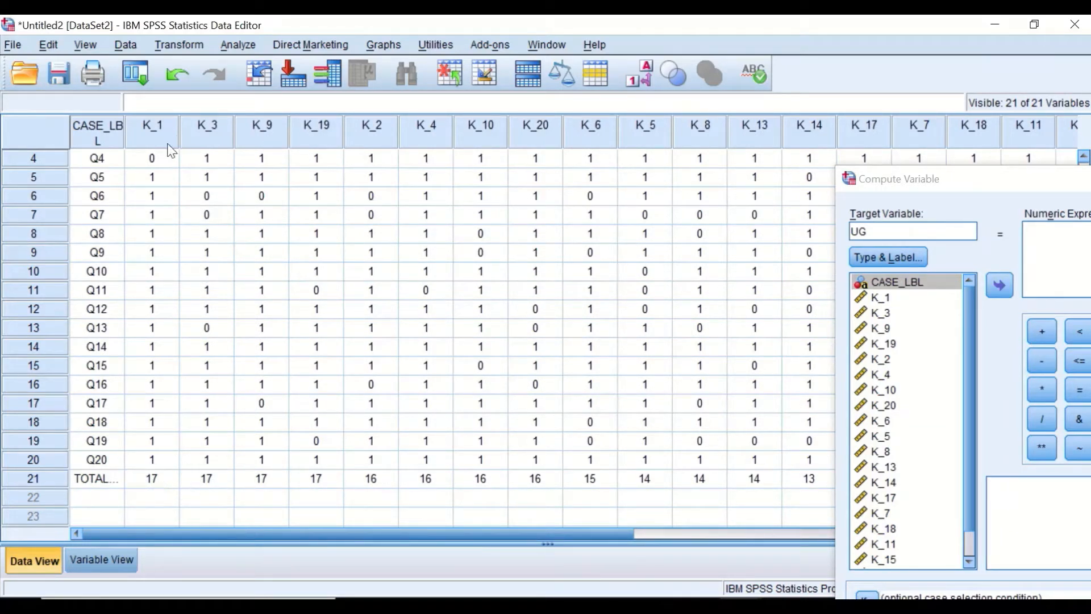
pyautogui.click(163, 479)
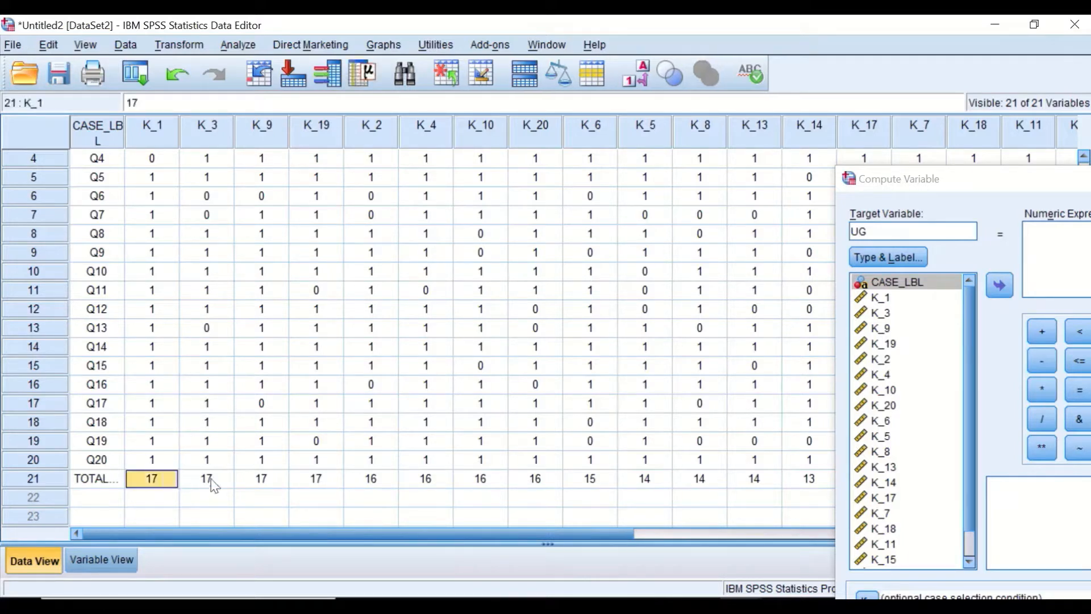
pyautogui.click(212, 483)
pyautogui.click(258, 480)
pyautogui.click(312, 483)
pyautogui.click(378, 486)
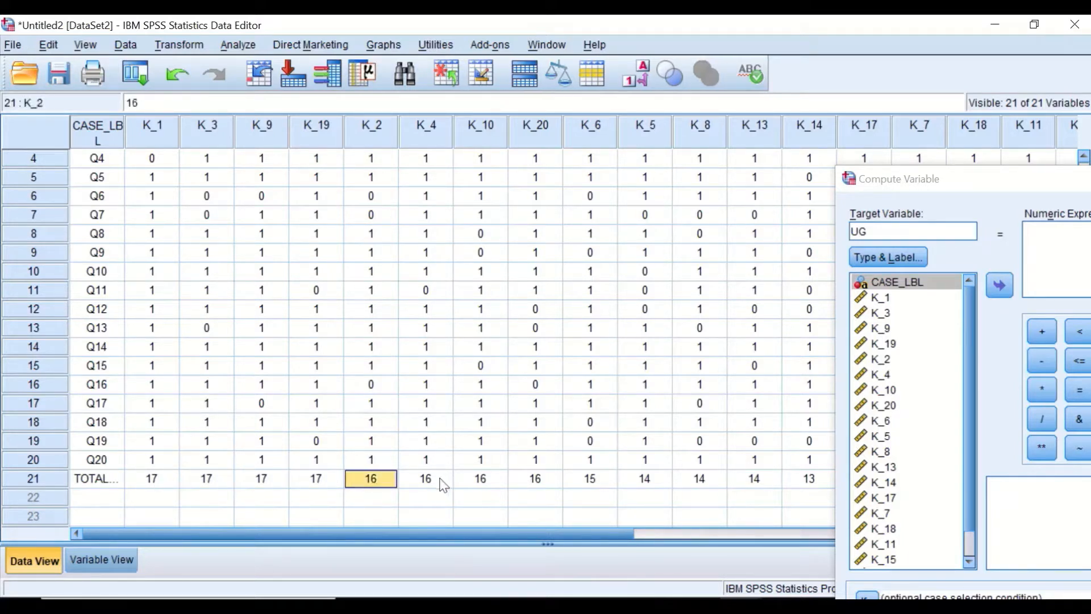
pyautogui.click(427, 478)
pyautogui.moveTo(1012, 182); pyautogui.dragTo(407, 83)
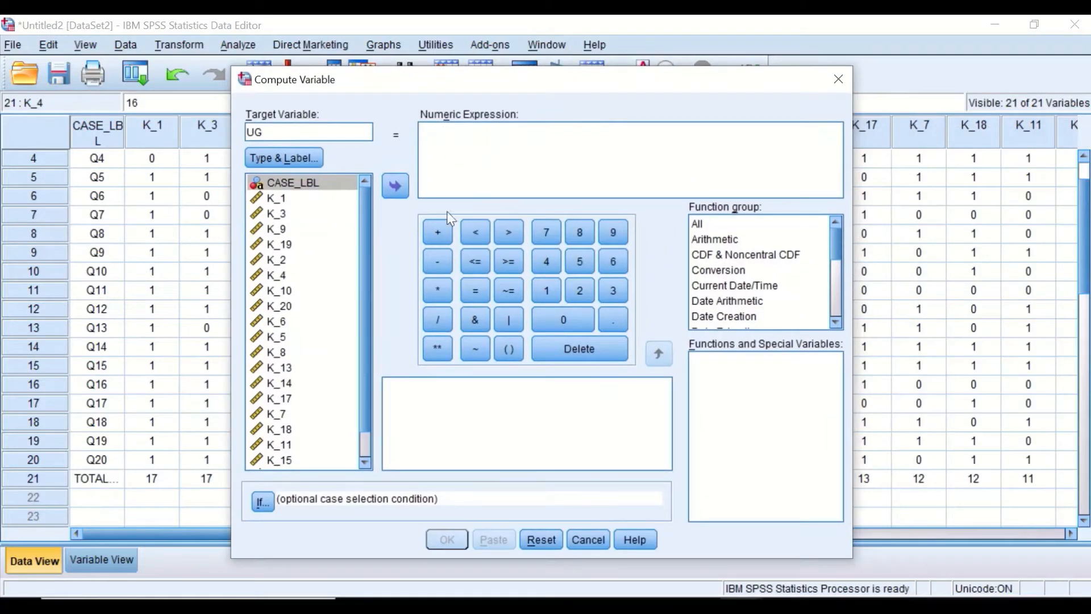
# Begin the UG numeric expression as a parenthesised sum of K_1 and K_3
pyautogui.click(507, 350)
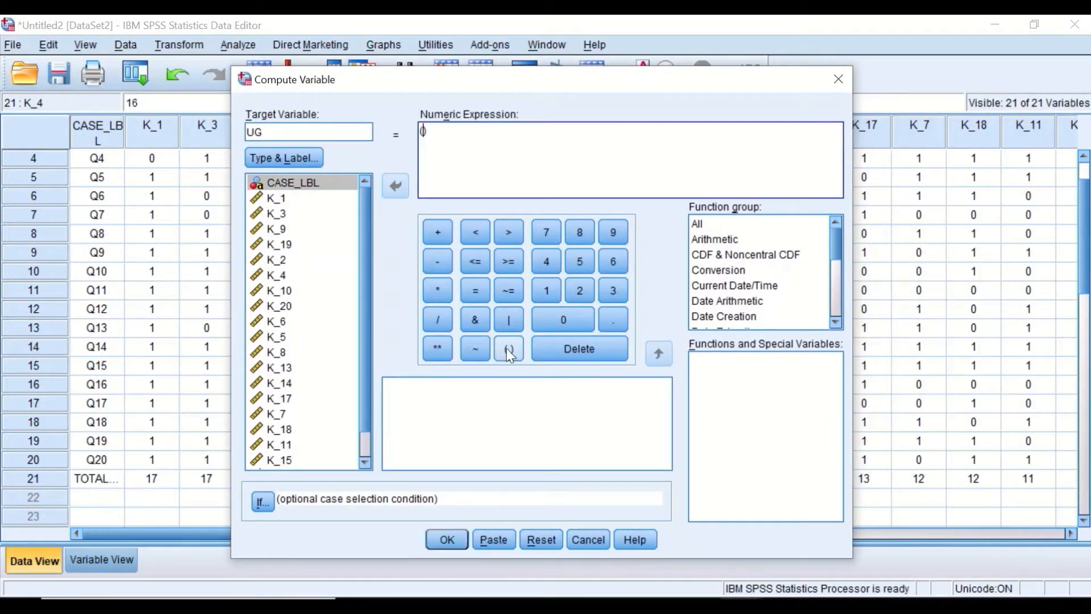
pyautogui.click(283, 199)
pyautogui.click(395, 183)
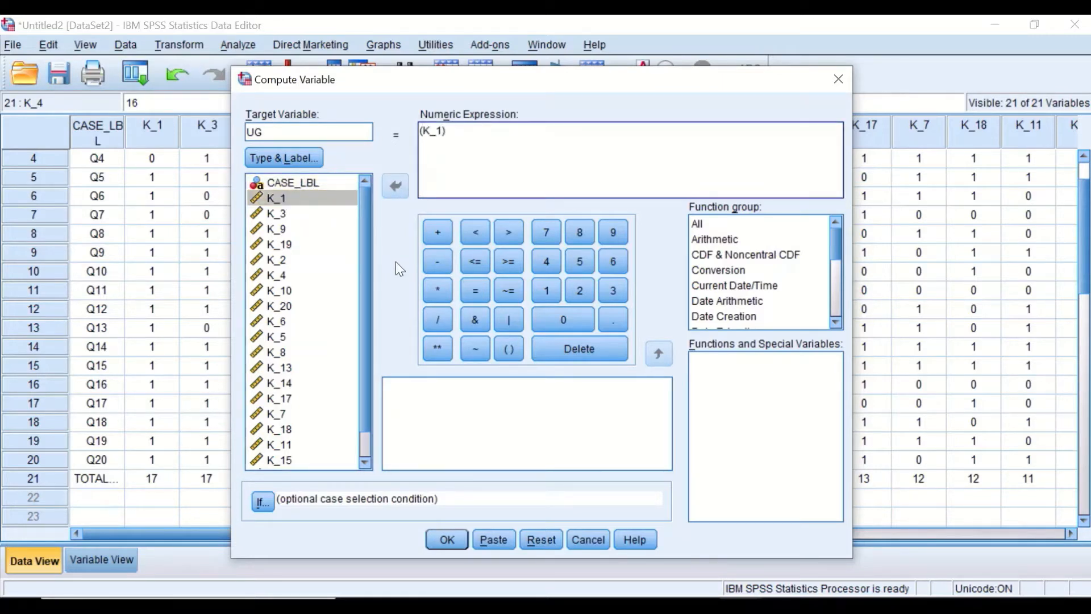
pyautogui.click(438, 233)
pyautogui.click(342, 213)
pyautogui.click(390, 188)
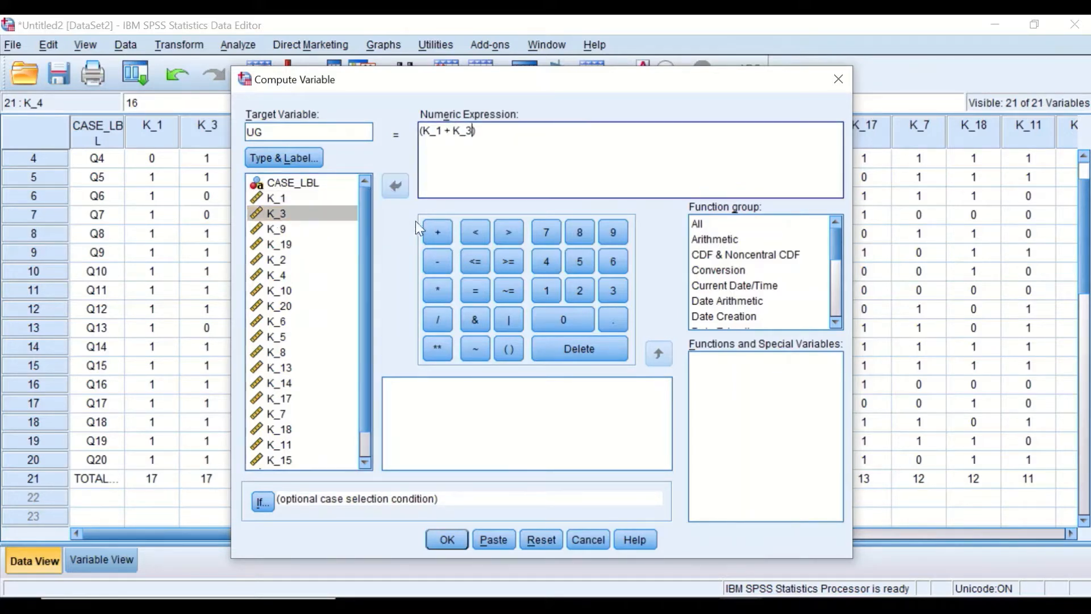
# Add K_9 and K_19 as further terms inside the parentheses of the UG expression
pyautogui.click(436, 231)
pyautogui.click(276, 230)
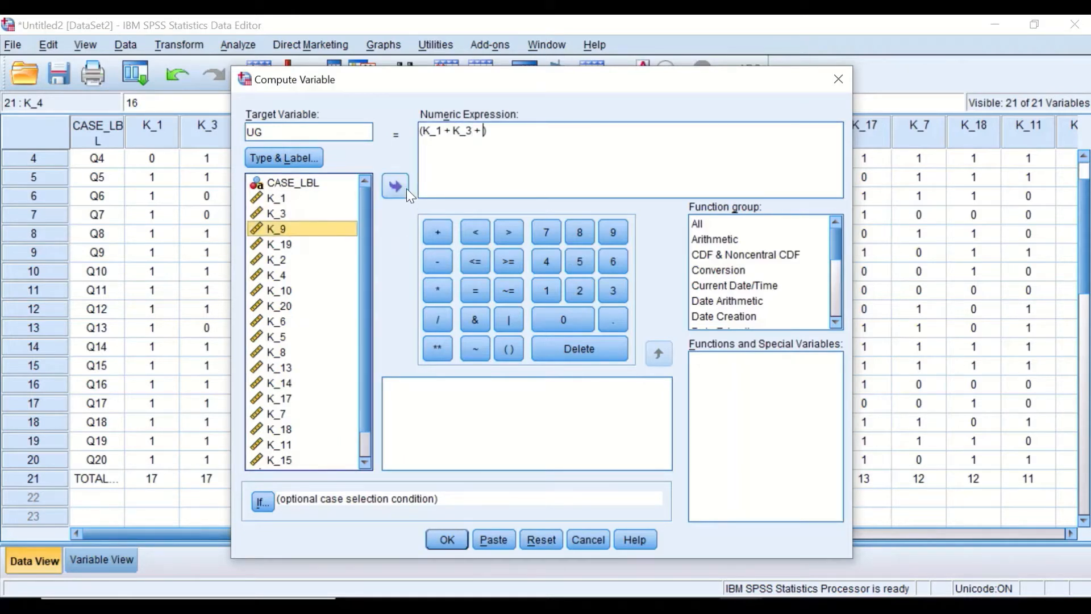
pyautogui.click(403, 191)
pyautogui.click(437, 235)
pyautogui.click(278, 243)
pyautogui.click(395, 185)
# Add K_2 and K_4 as the last two terms of the parenthesised UG sum
pyautogui.click(438, 234)
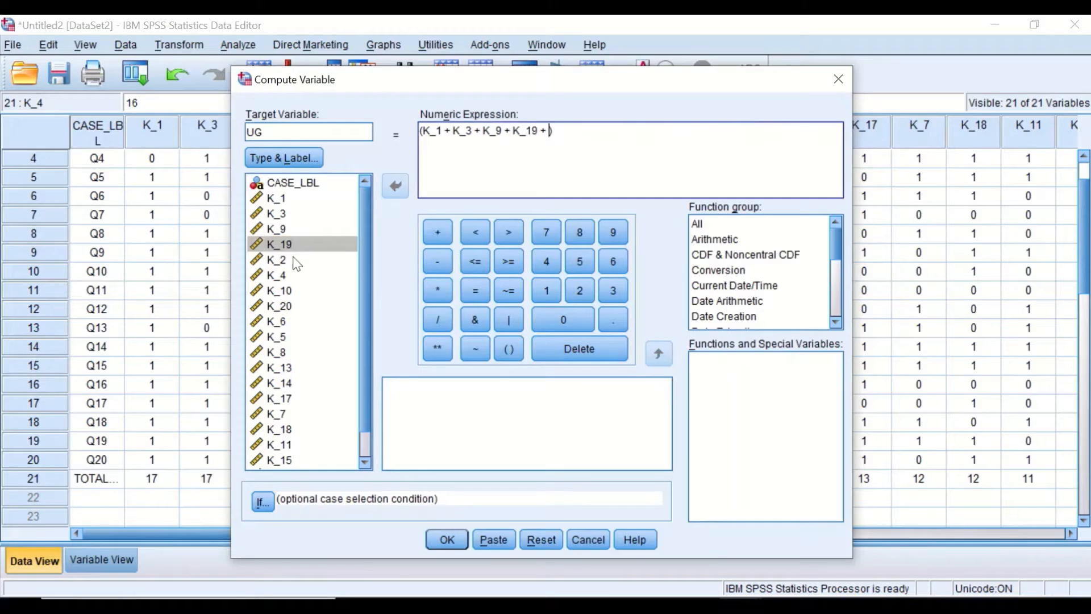
pyautogui.click(281, 259)
pyautogui.click(389, 185)
pyautogui.click(438, 232)
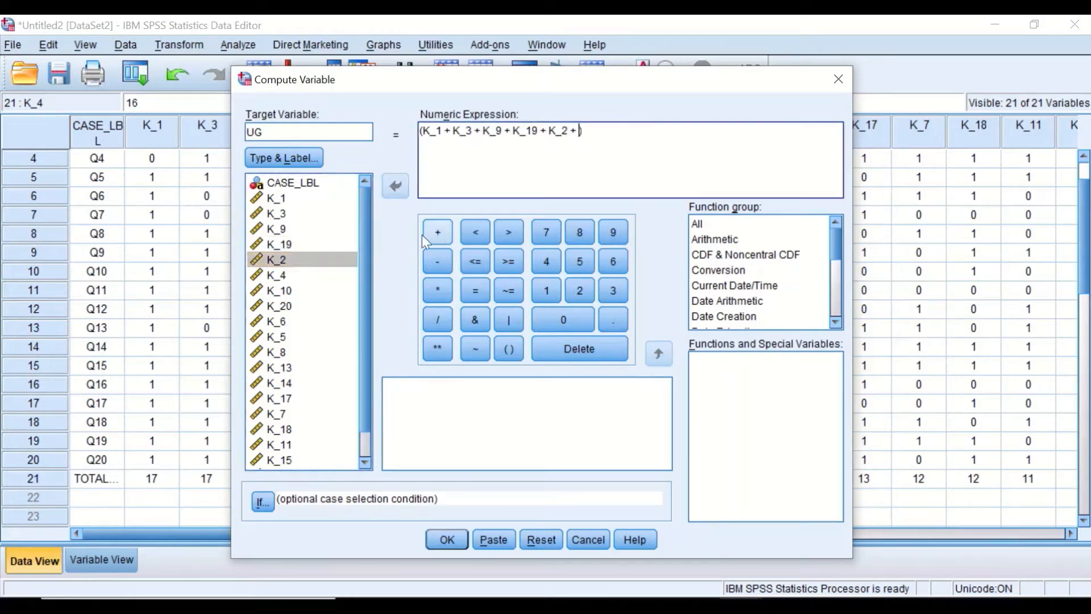
pyautogui.click(279, 275)
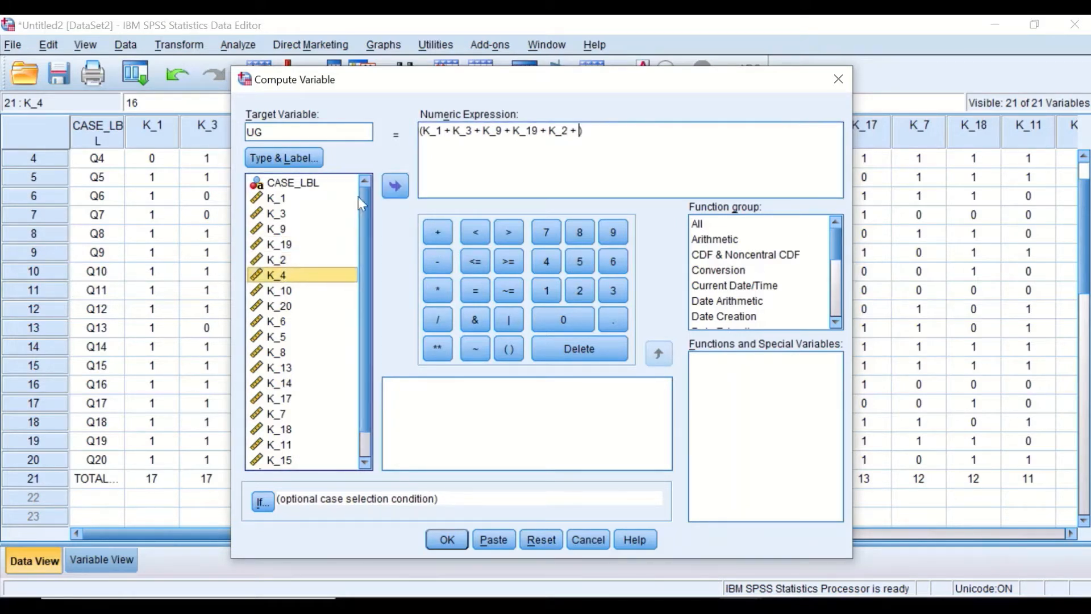
pyautogui.click(394, 186)
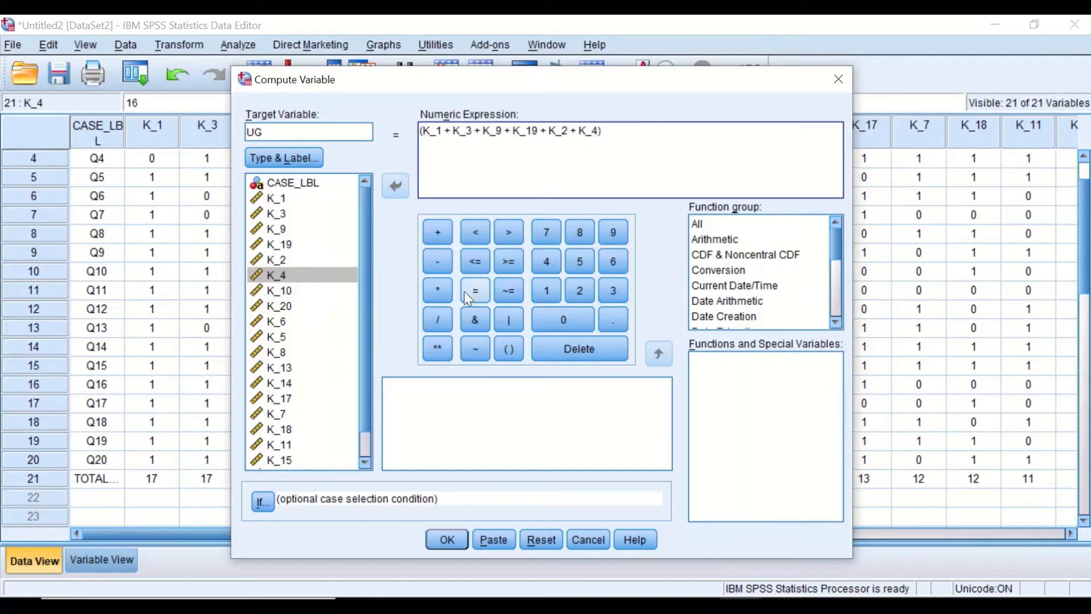
# Divide the parenthesised sum by 6, run the UG computation, and inspect the new UG column across the rows
pyautogui.click(439, 319)
pyautogui.click(616, 259)
pyautogui.click(461, 547)
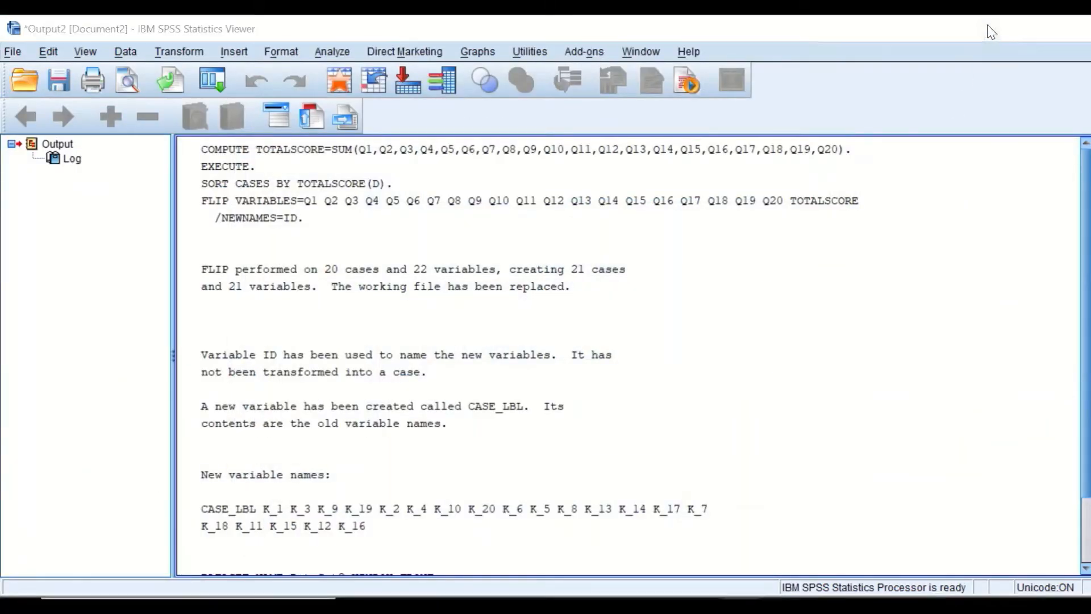
pyautogui.click(991, 29)
pyautogui.moveTo(540, 536); pyautogui.dragTo(811, 512)
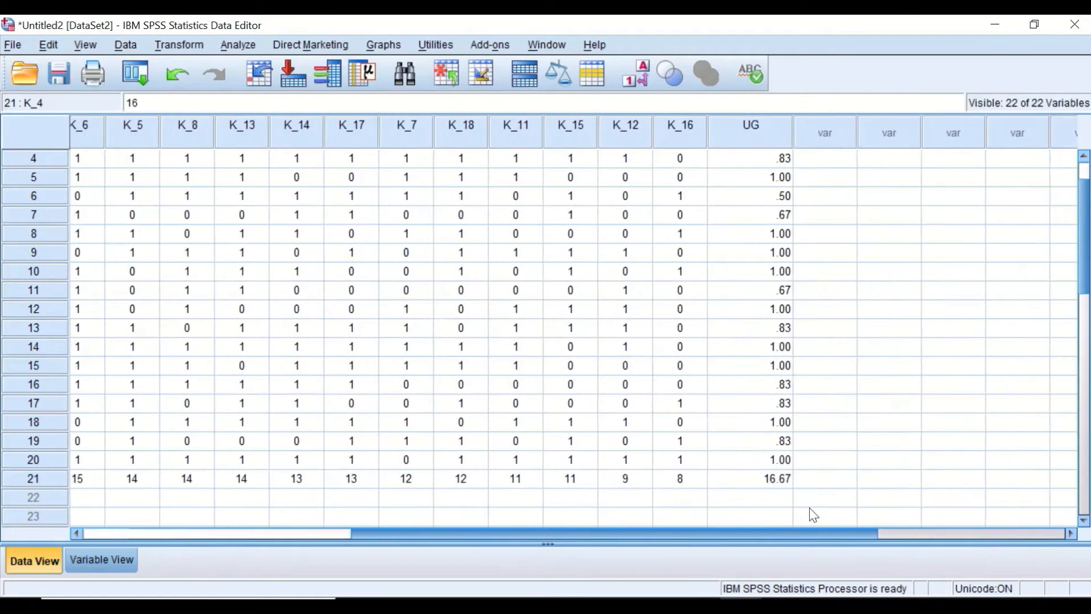
pyautogui.scroll(1, 744, 207)
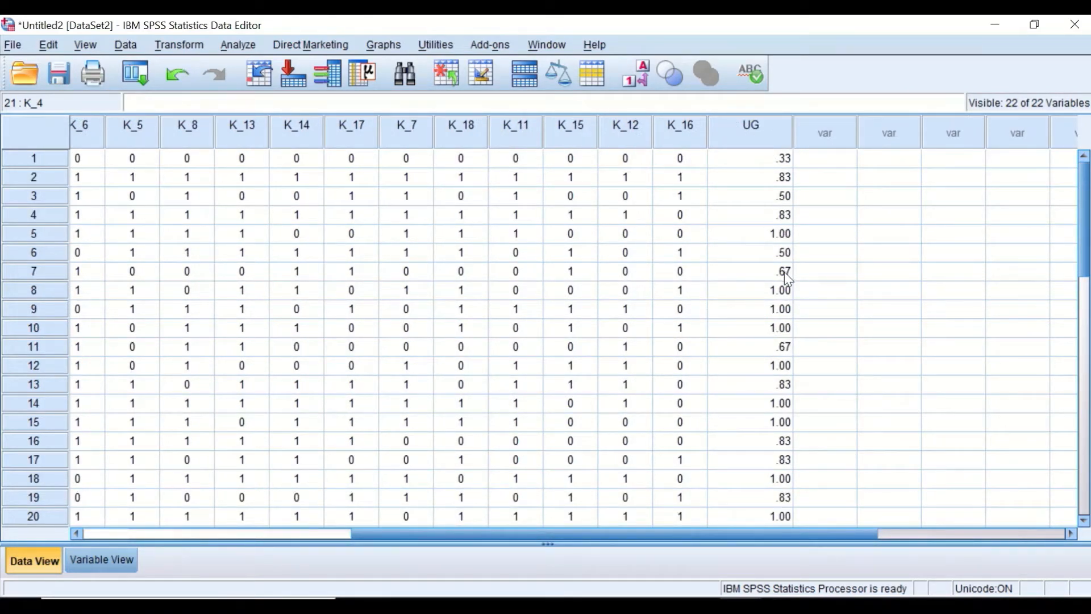
pyautogui.scroll(-1, 621, 250)
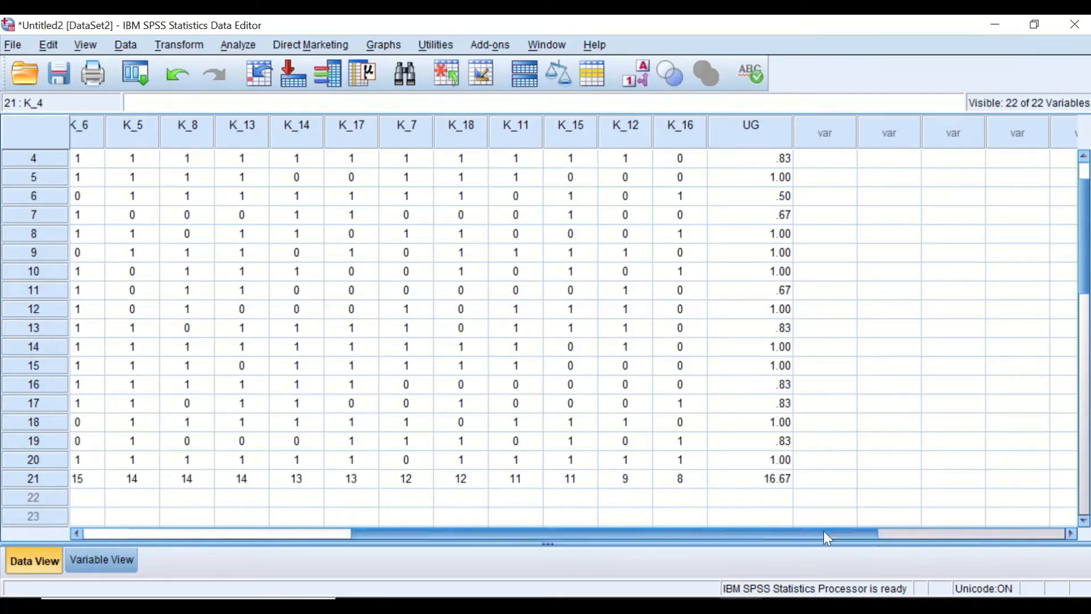
pyautogui.scroll(1, 899, 426)
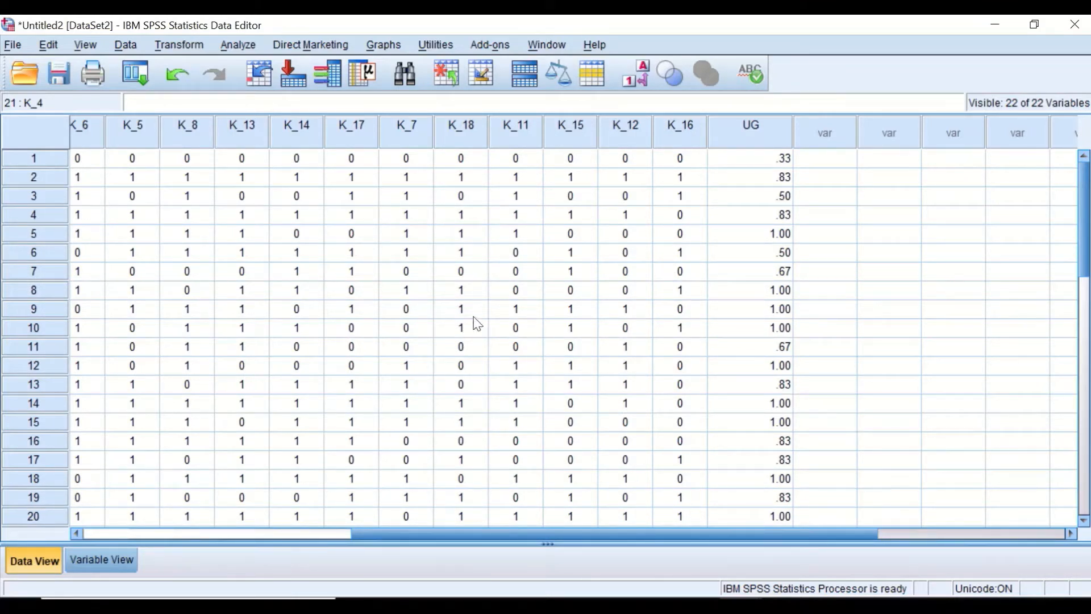
# Start another Compute Variable operation with LG as the target and reduce the old expression to () / 6
pyautogui.click(200, 50)
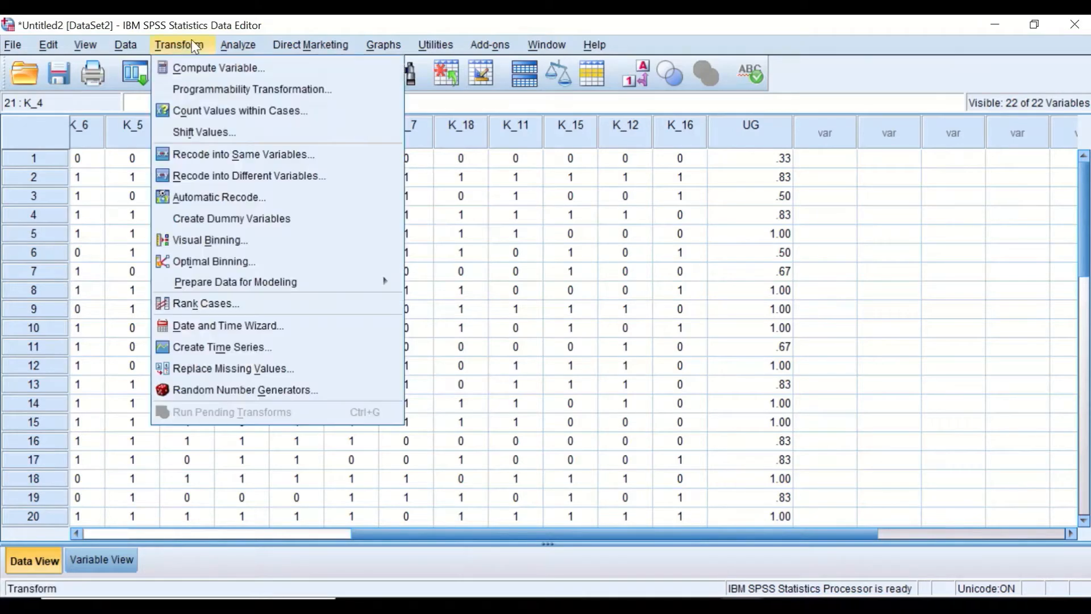
pyautogui.click(188, 66)
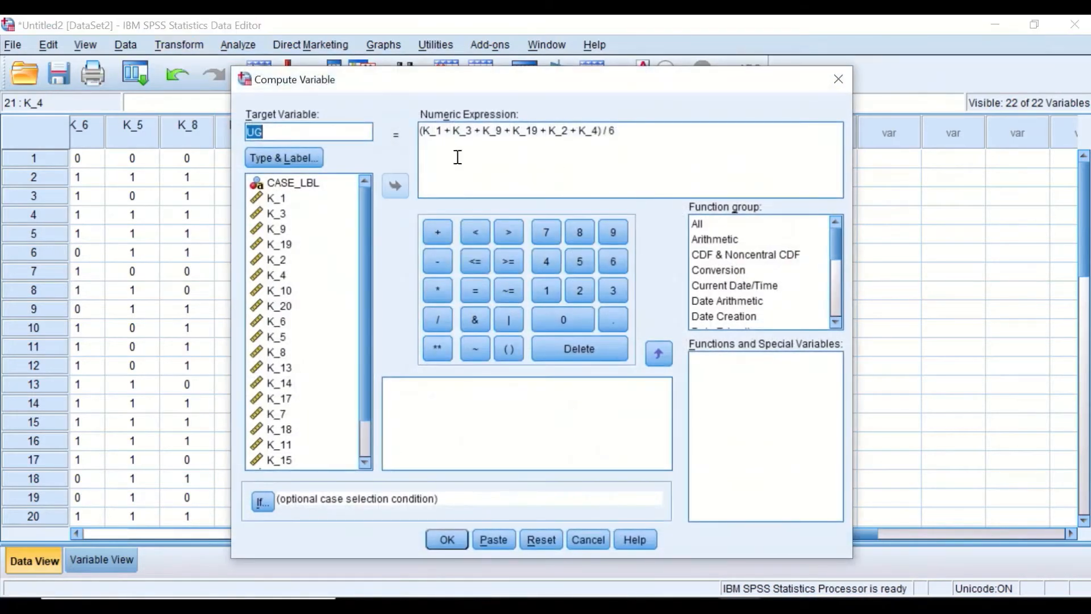
pyautogui.moveTo(270, 135); pyautogui.dragTo(248, 134)
pyautogui.write('LG')
pyautogui.moveTo(597, 130); pyautogui.dragTo(420, 131)
pyautogui.press('Delete')
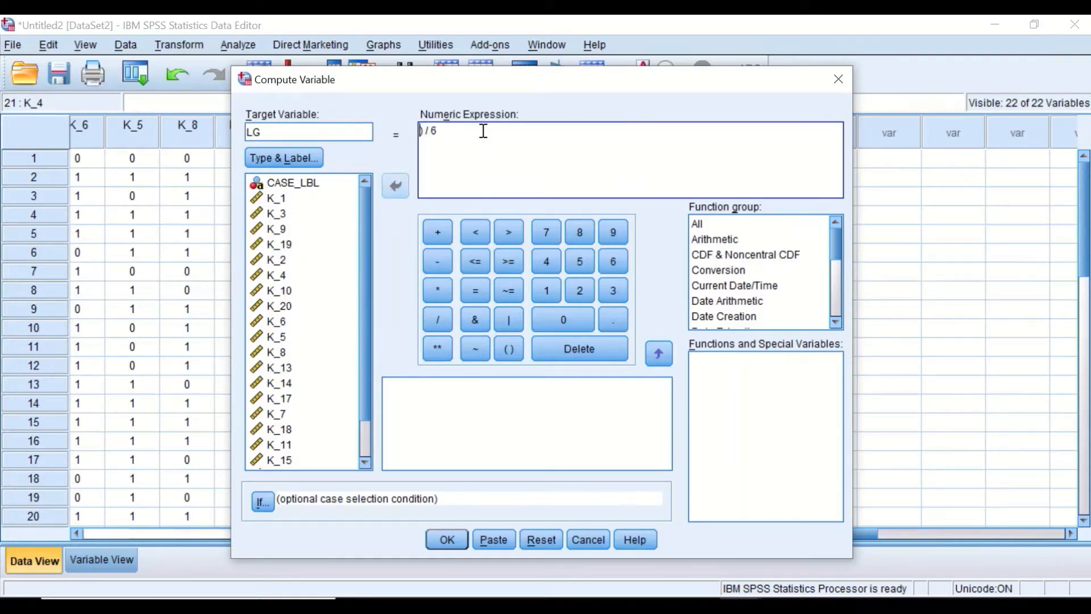
pyautogui.write('(')
# Enter K_7 + K_18 inside the parentheses of the LG expression
pyautogui.scroll(-1, 334, 293)
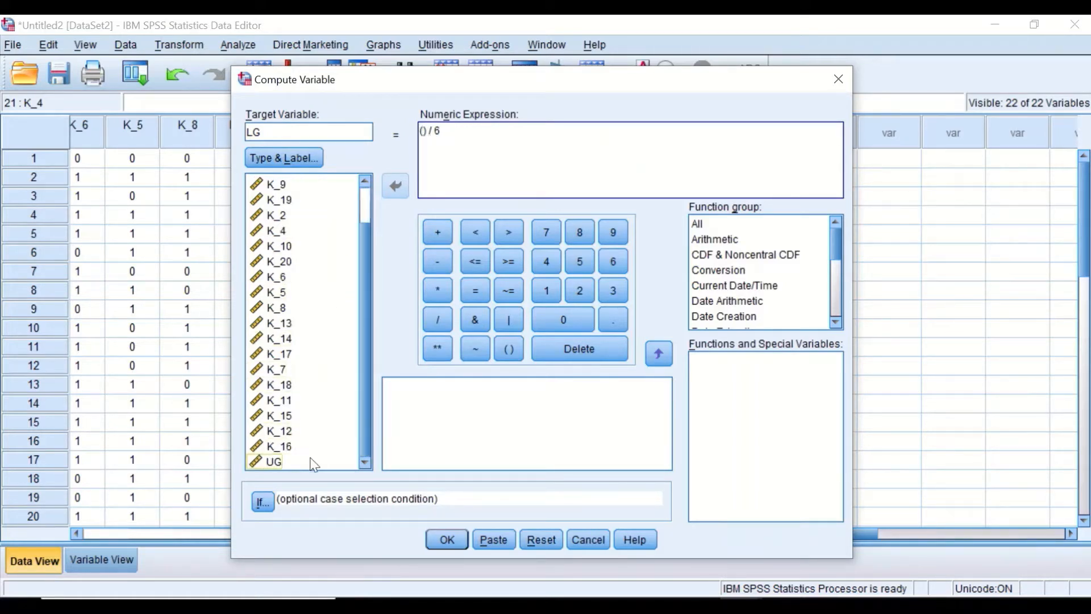
pyautogui.click(275, 446)
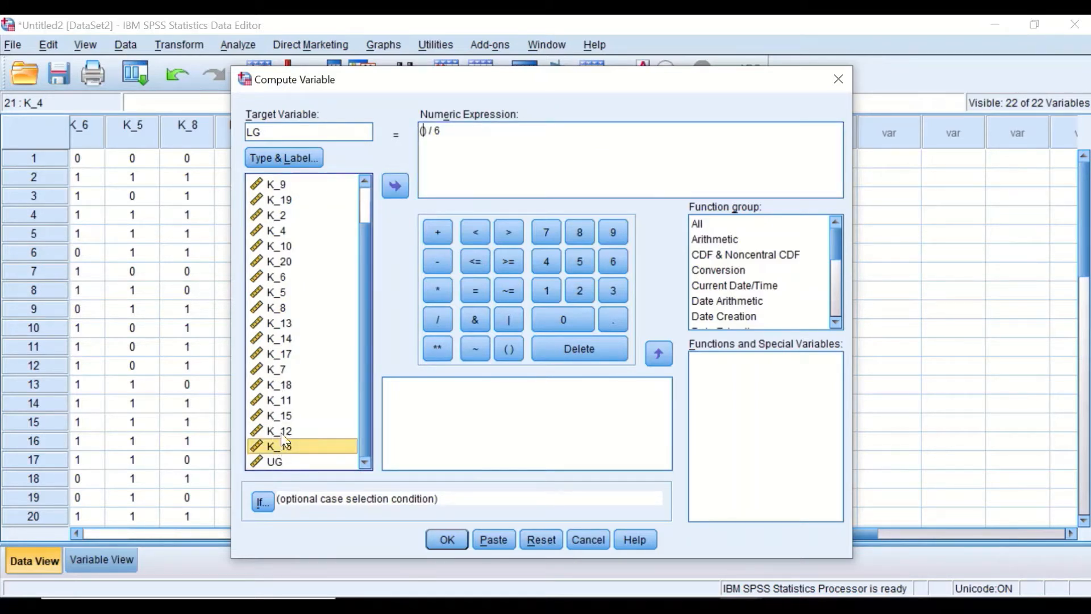
pyautogui.click(279, 368)
pyautogui.click(391, 182)
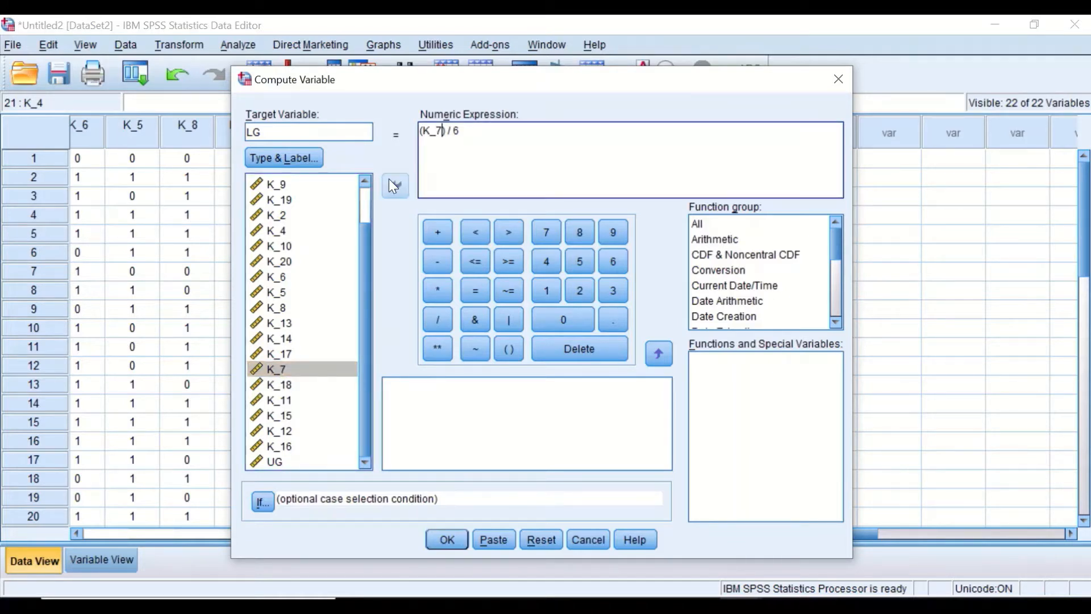
pyautogui.click(438, 230)
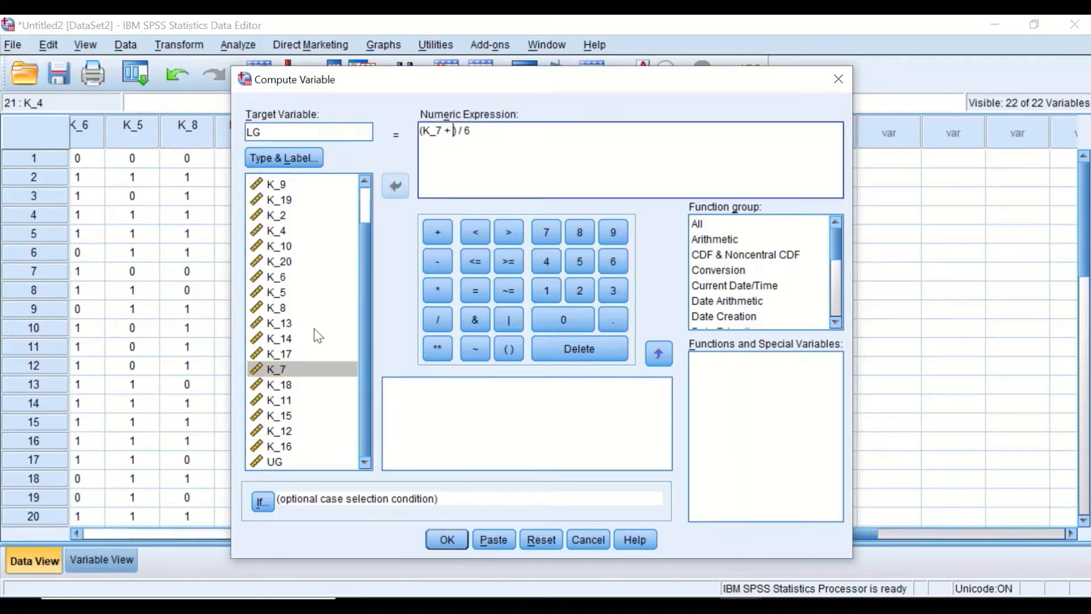
pyautogui.click(280, 385)
# Add K_11 and K_15 as the third and fourth terms of the parenthesised LG sum
pyautogui.click(439, 229)
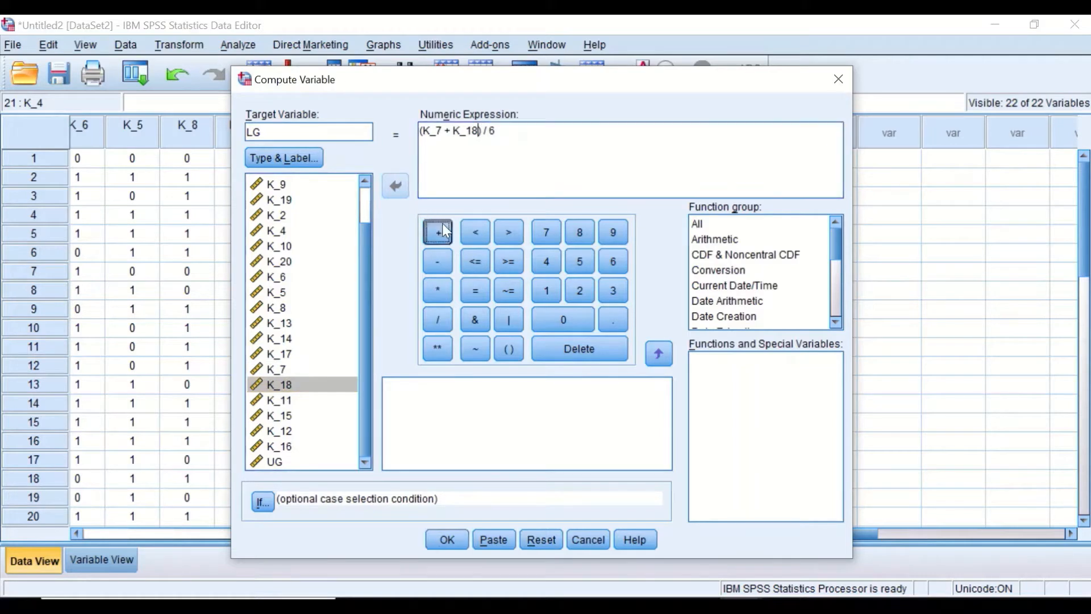
pyautogui.click(281, 400)
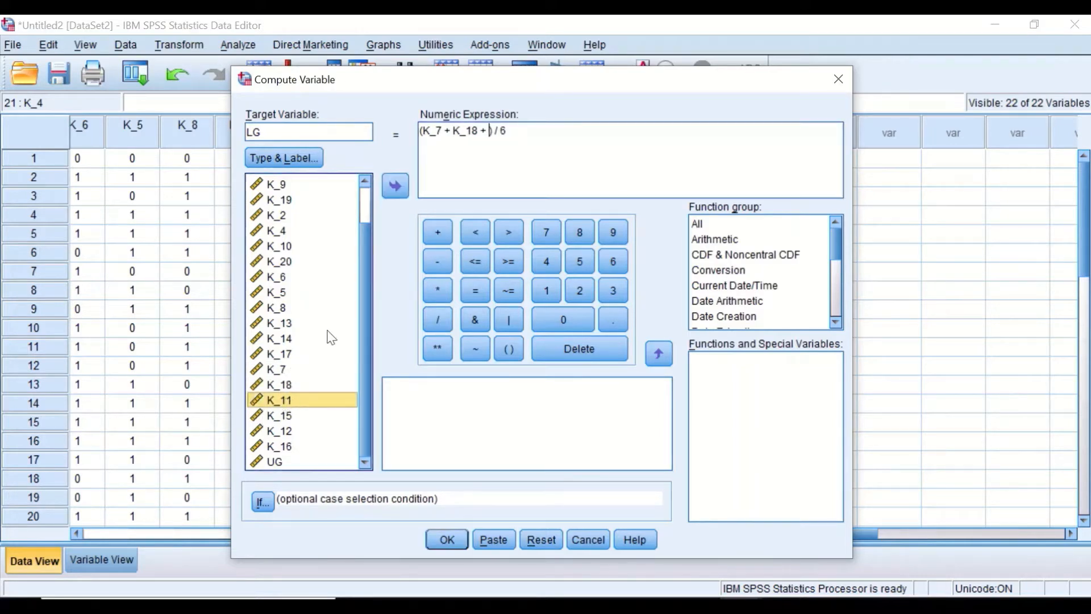
pyautogui.click(436, 231)
pyautogui.click(280, 415)
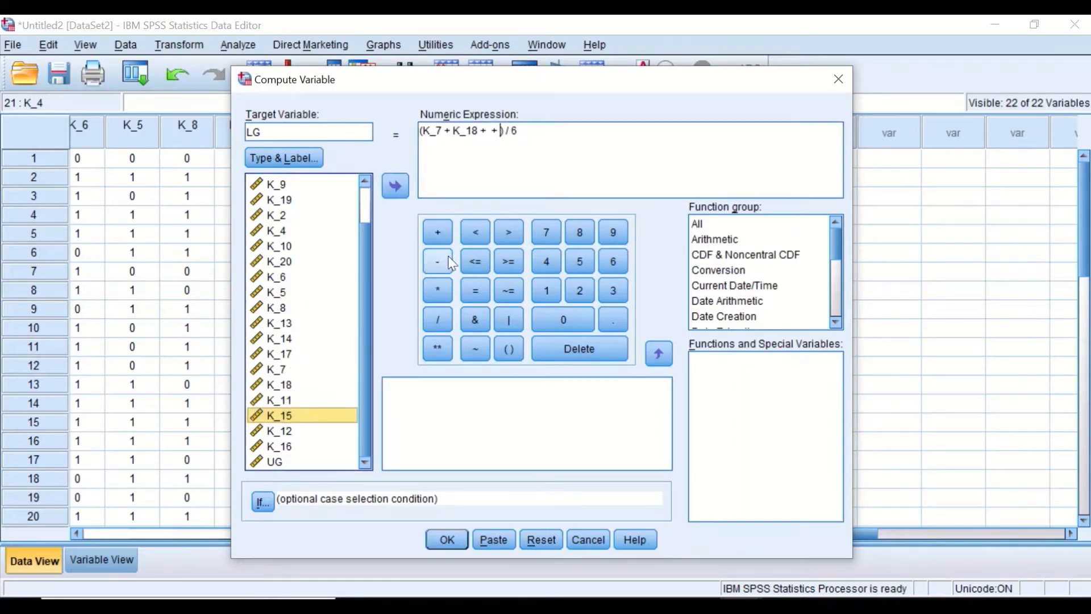
pyautogui.click(487, 131)
pyautogui.click(287, 401)
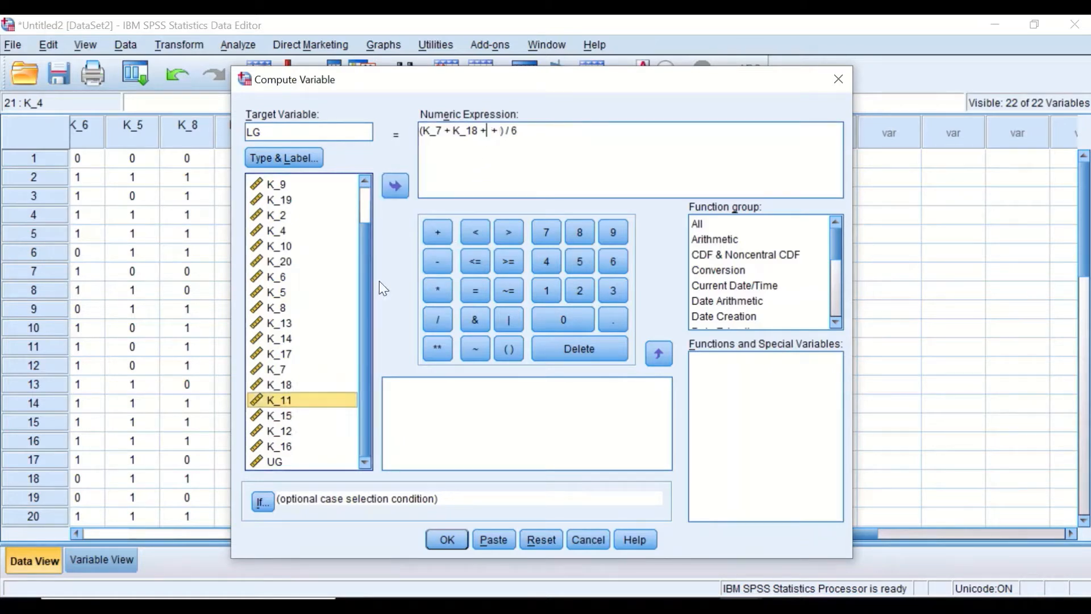
pyautogui.click(398, 183)
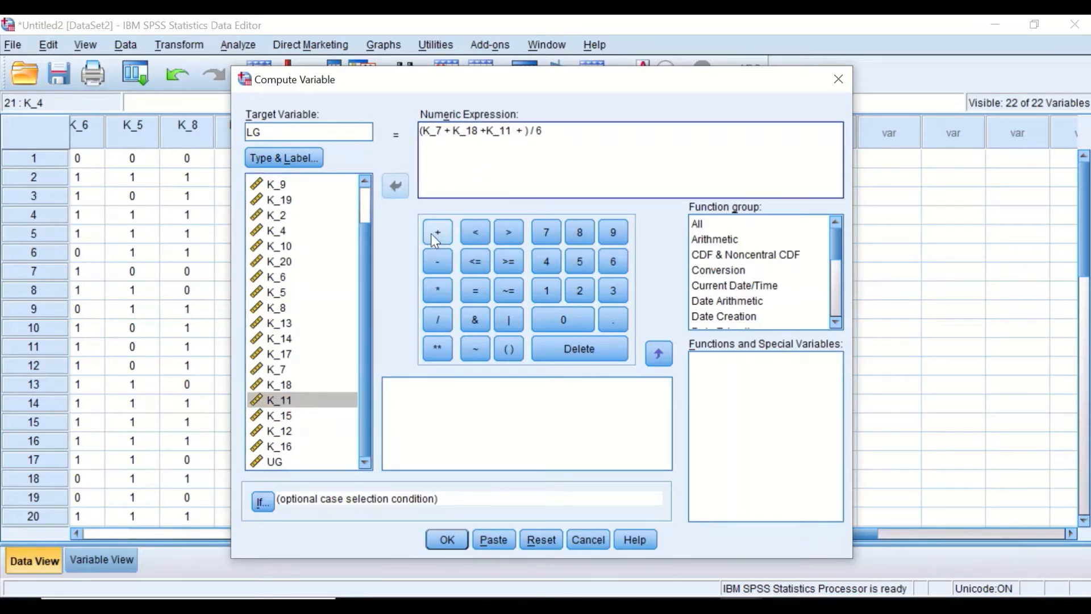
pyautogui.click(522, 131)
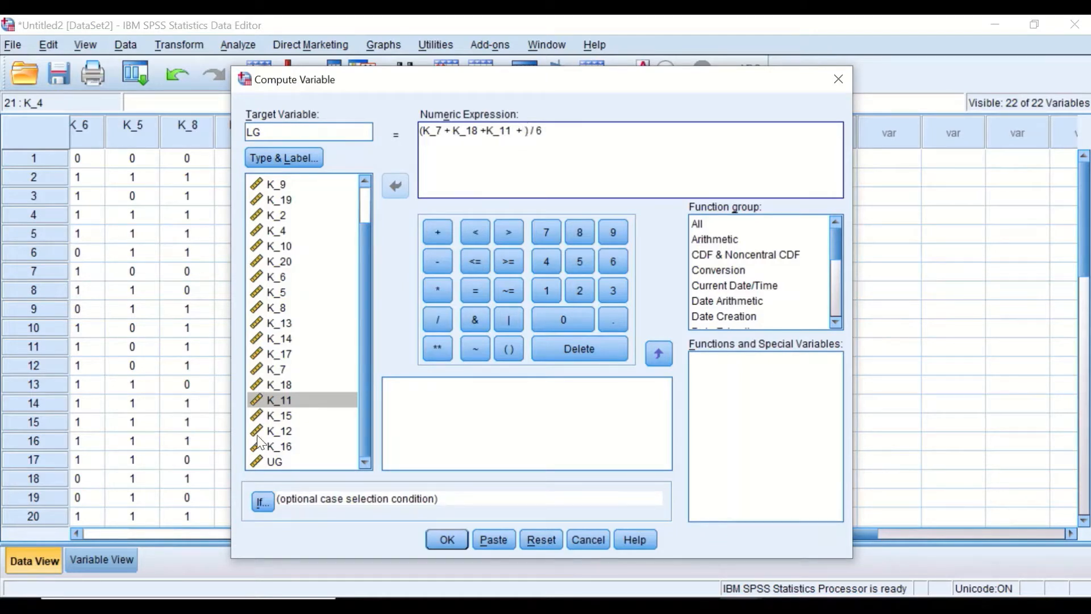
pyautogui.click(283, 415)
pyautogui.click(394, 186)
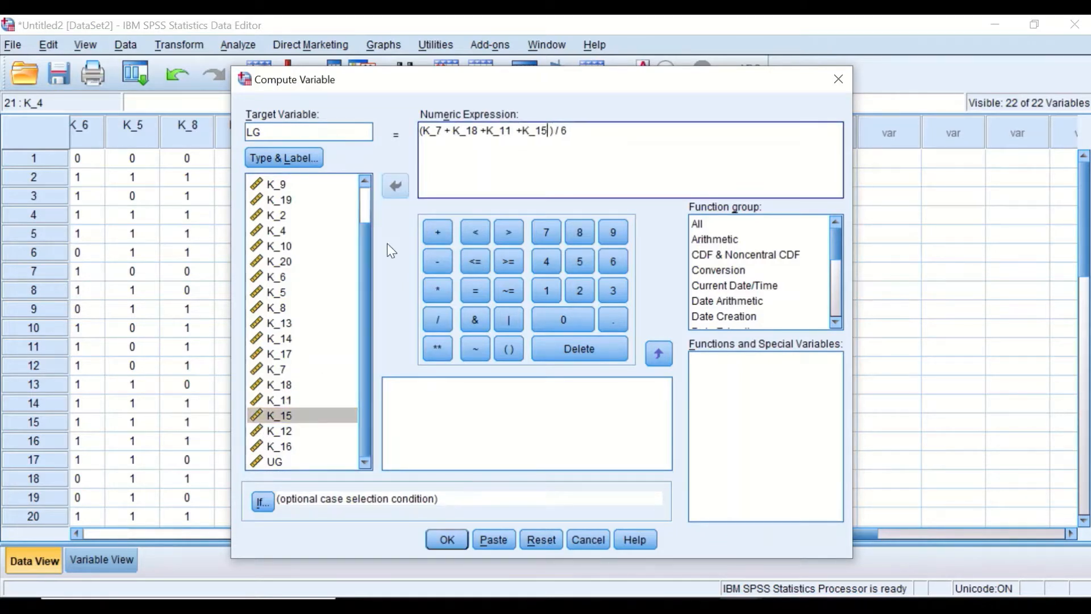
# Complete the LG sum with K_12 and K_16, run the computation, and return to the data
pyautogui.click(437, 233)
pyautogui.click(278, 432)
pyautogui.click(397, 187)
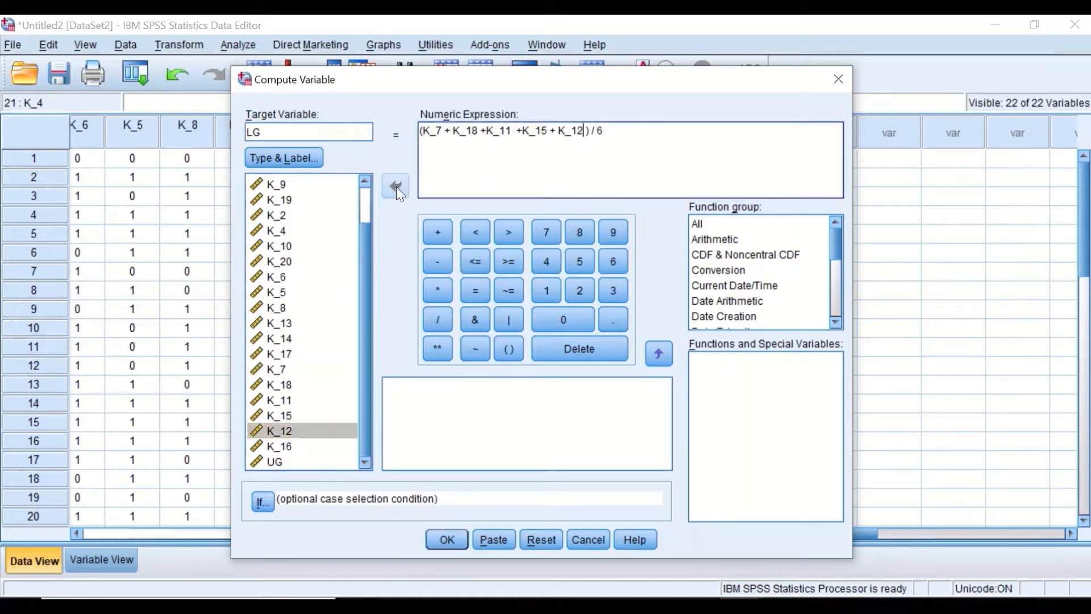
pyautogui.click(436, 233)
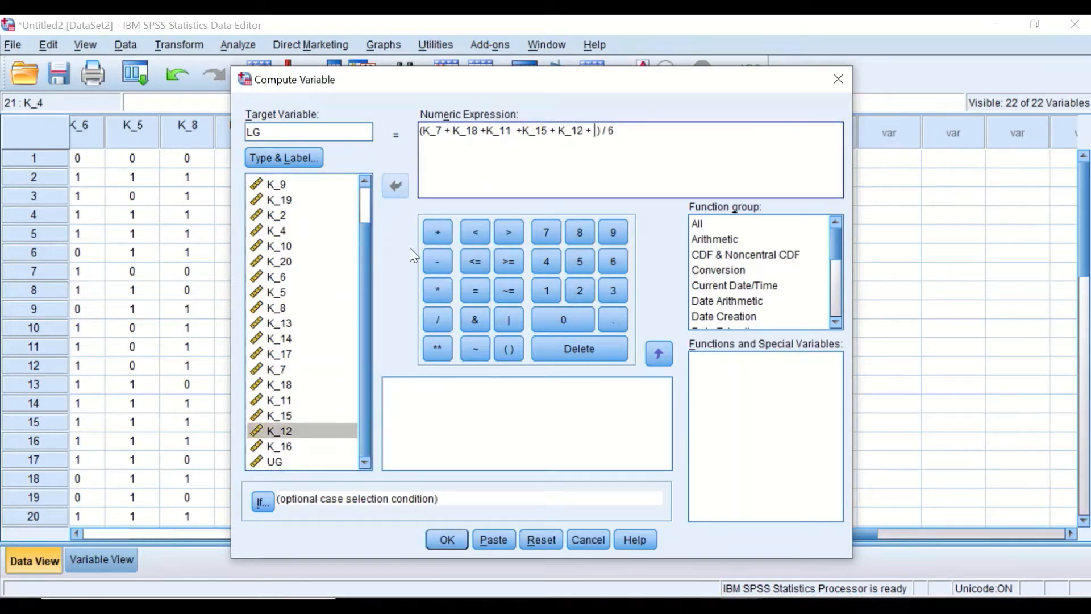
pyautogui.click(279, 446)
pyautogui.click(395, 185)
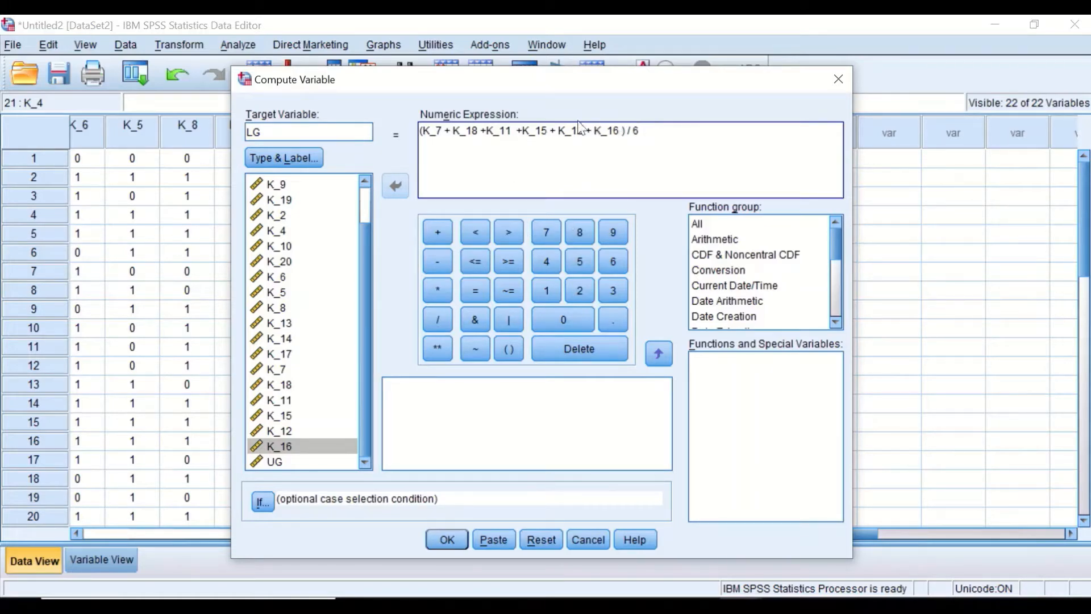
pyautogui.click(443, 544)
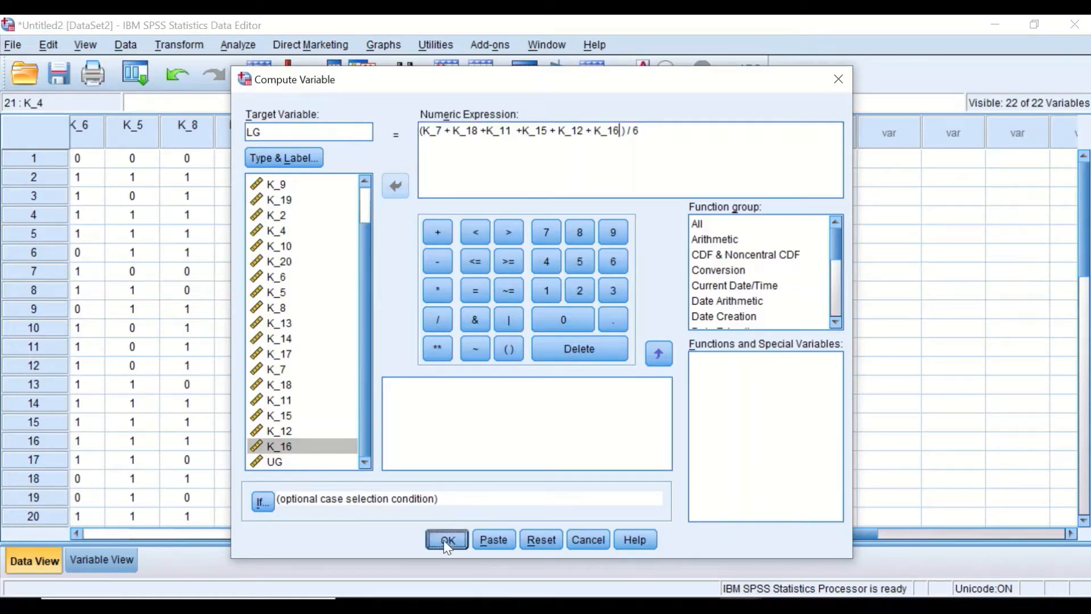
pyautogui.click(995, 31)
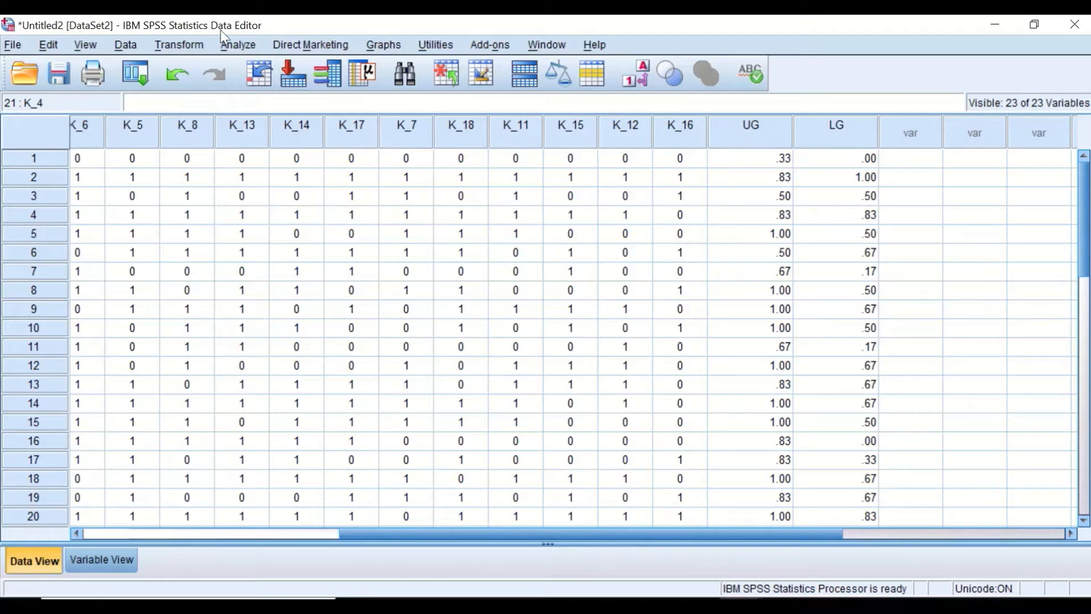
# Start a fresh Compute Variable operation with all previous settings cleared and ID as the target variable
pyautogui.click(177, 53)
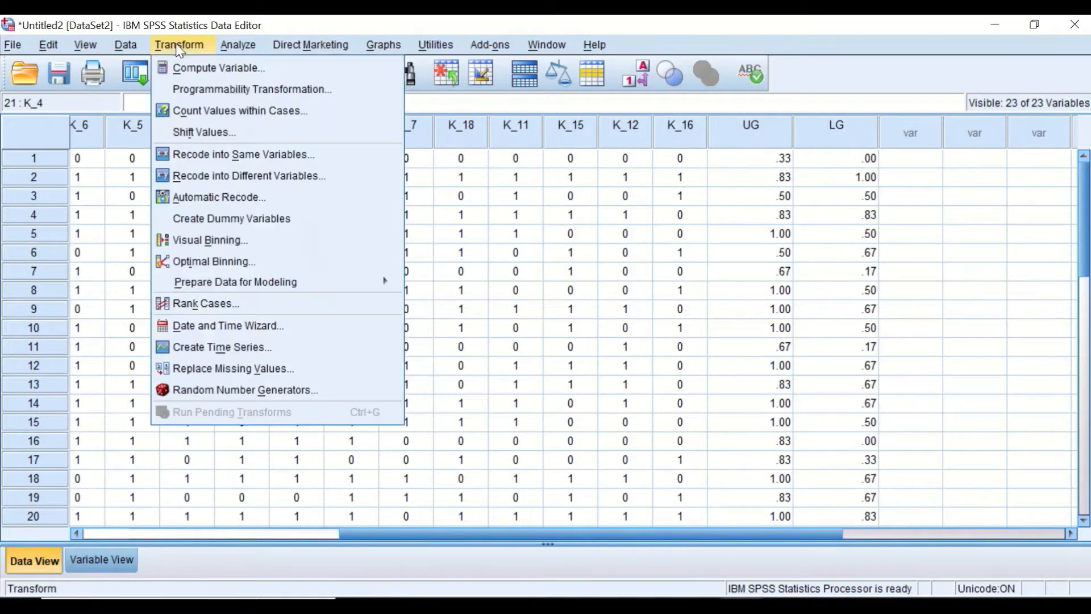
pyautogui.click(190, 76)
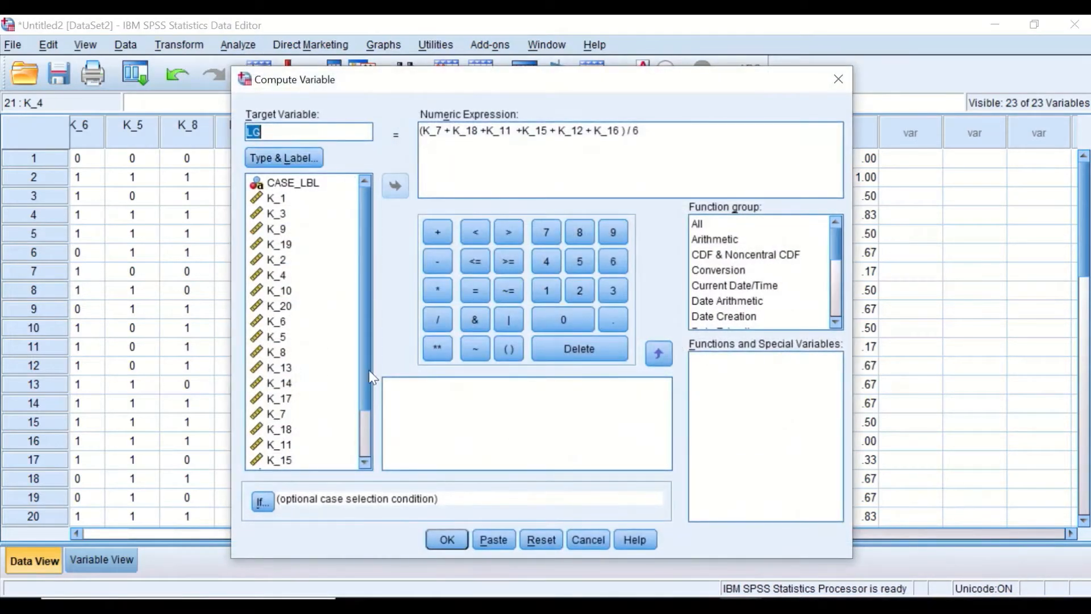
pyautogui.click(535, 538)
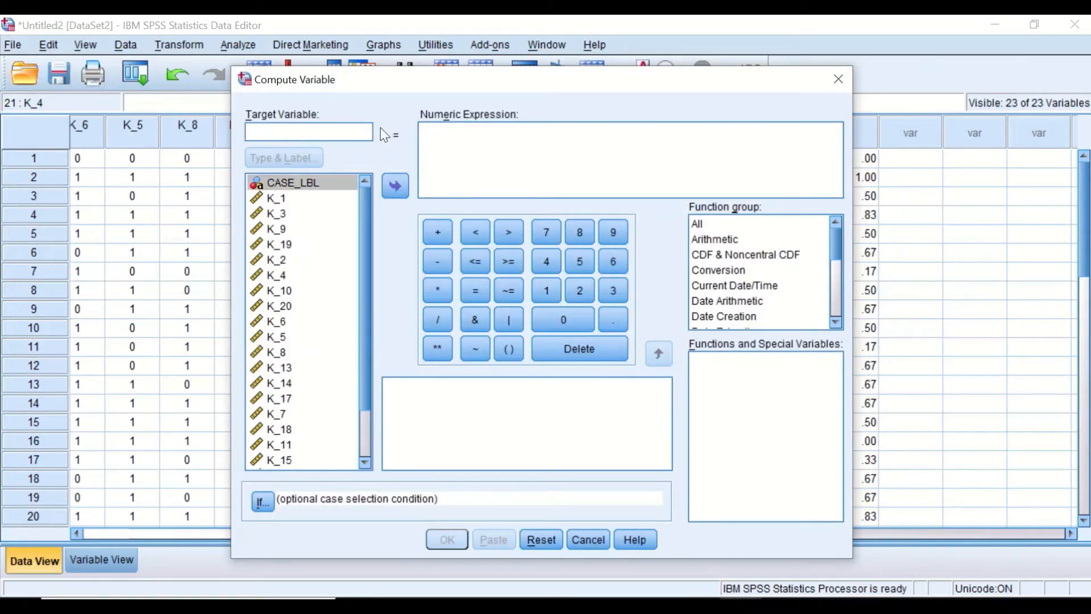
pyautogui.write('ID')
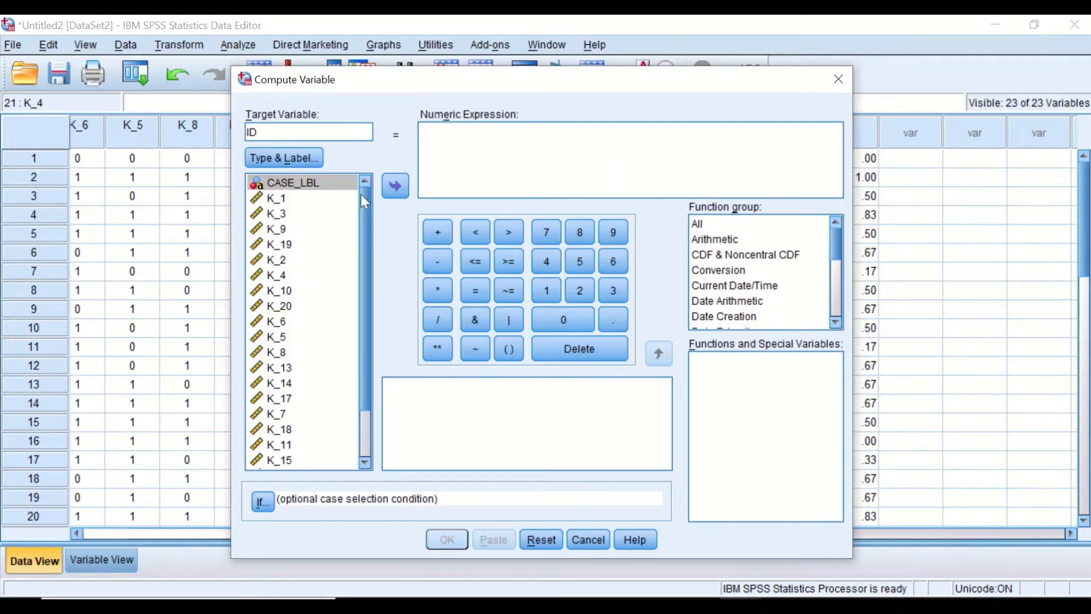
# Define ID as UG - LG, run the computation, and return to the data
pyautogui.scroll(-1, 367, 213)
pyautogui.scroll(-1, 366, 213)
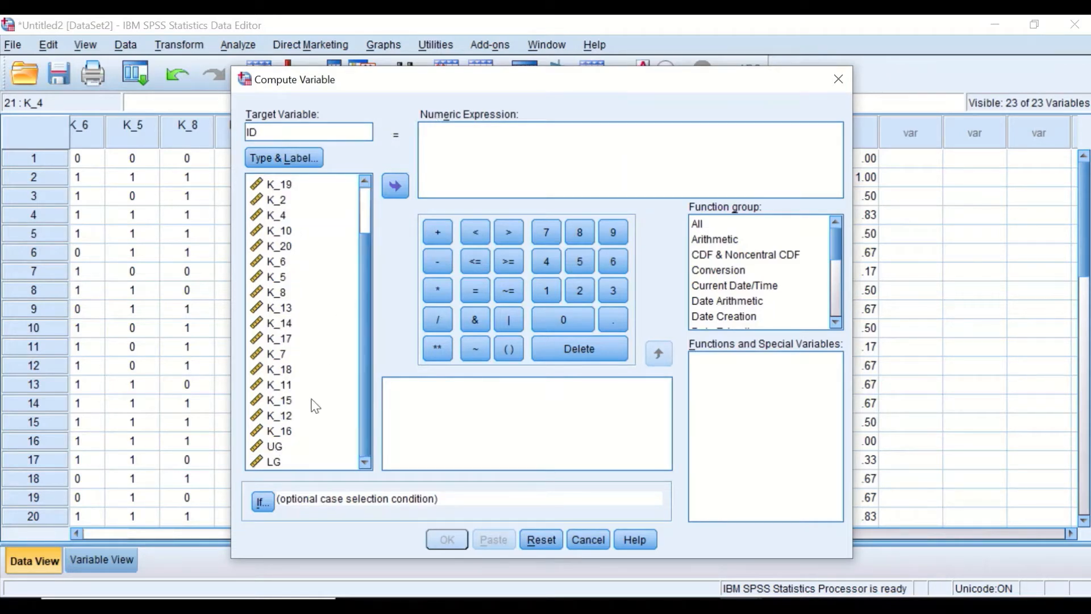
pyautogui.click(276, 446)
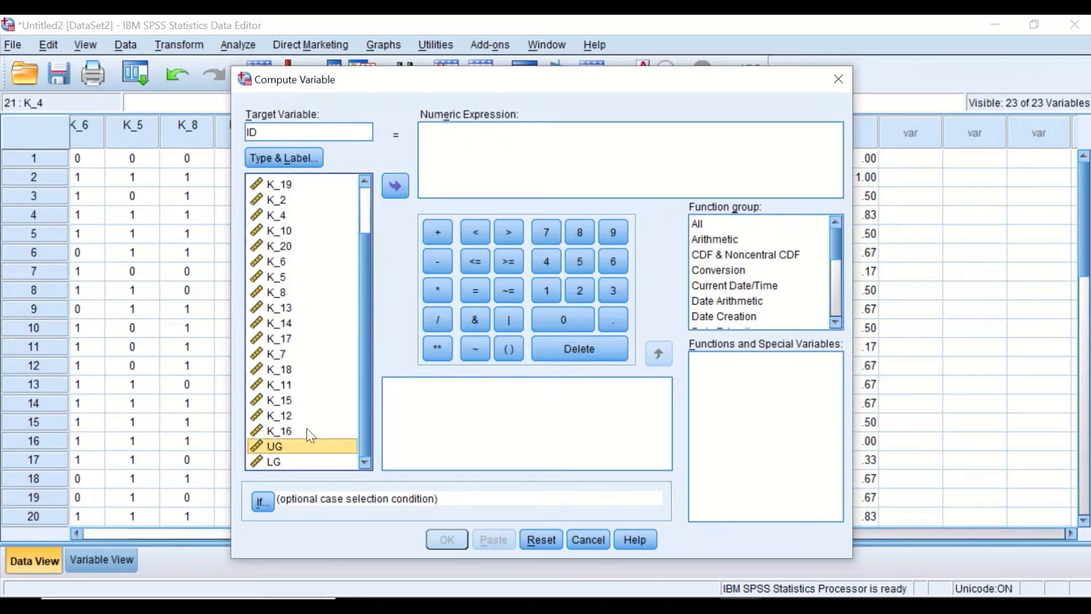
pyautogui.click(396, 185)
pyautogui.click(436, 263)
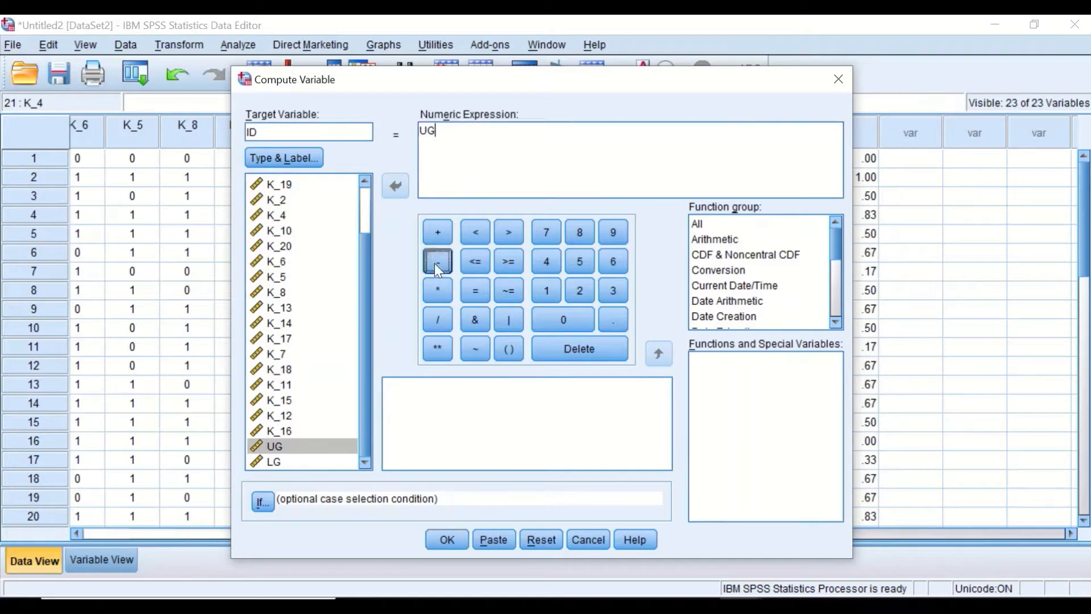
pyautogui.click(278, 462)
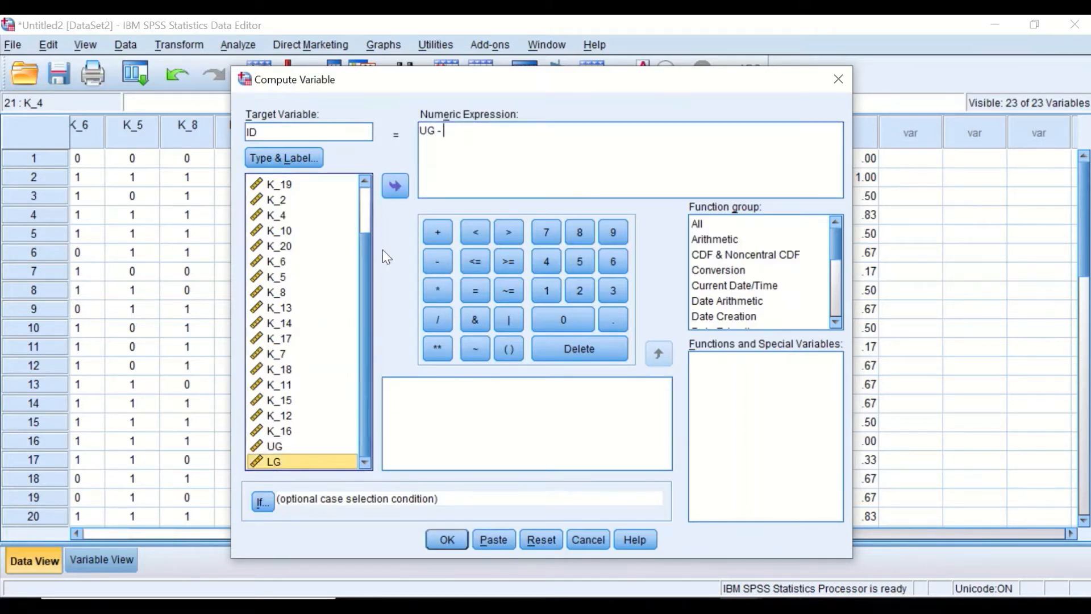
pyautogui.click(399, 184)
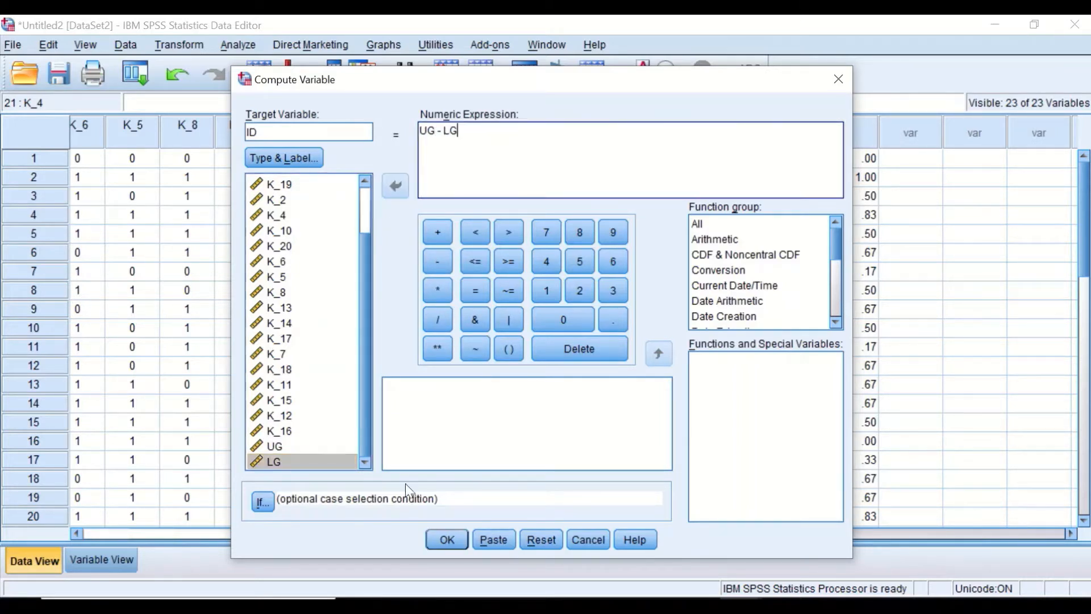
pyautogui.click(447, 541)
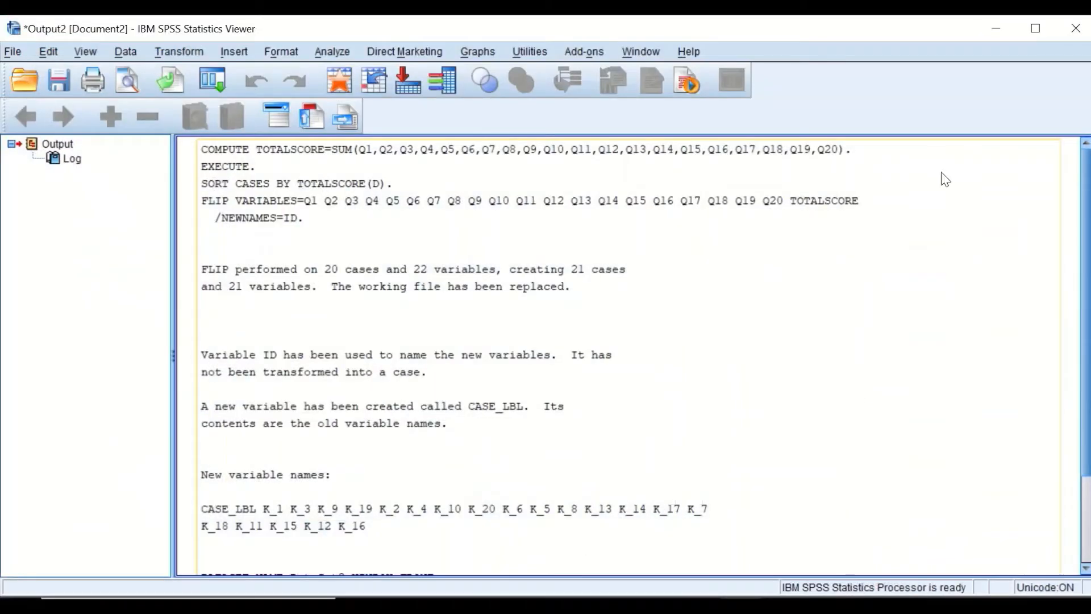
pyautogui.click(996, 28)
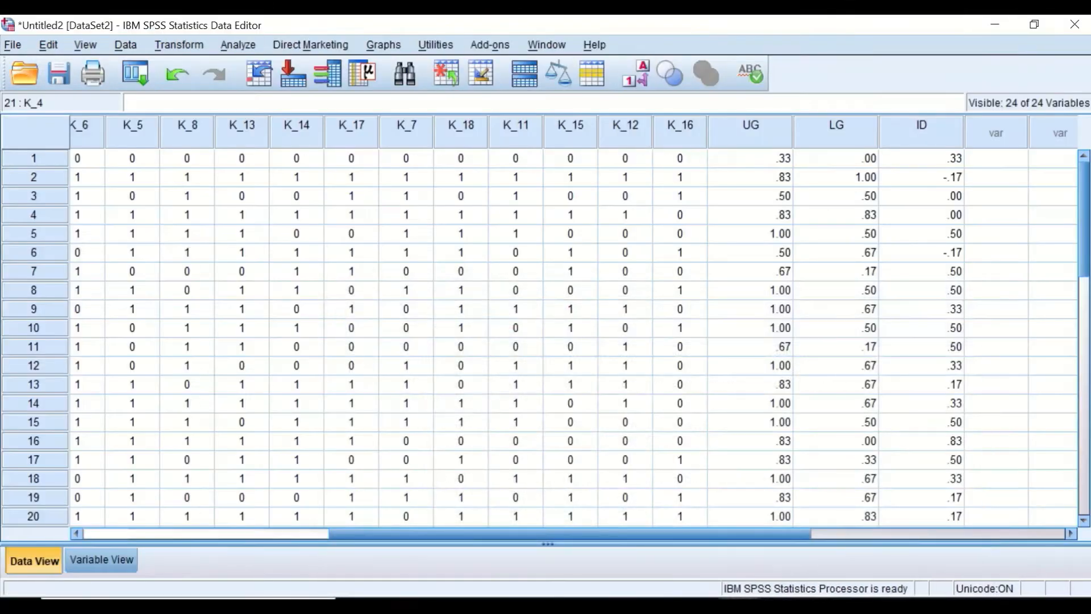
# Examine the new ID column alongside UG, LG and the student columns down to the total score row
pyautogui.moveTo(696, 533); pyautogui.dragTo(877, 533)
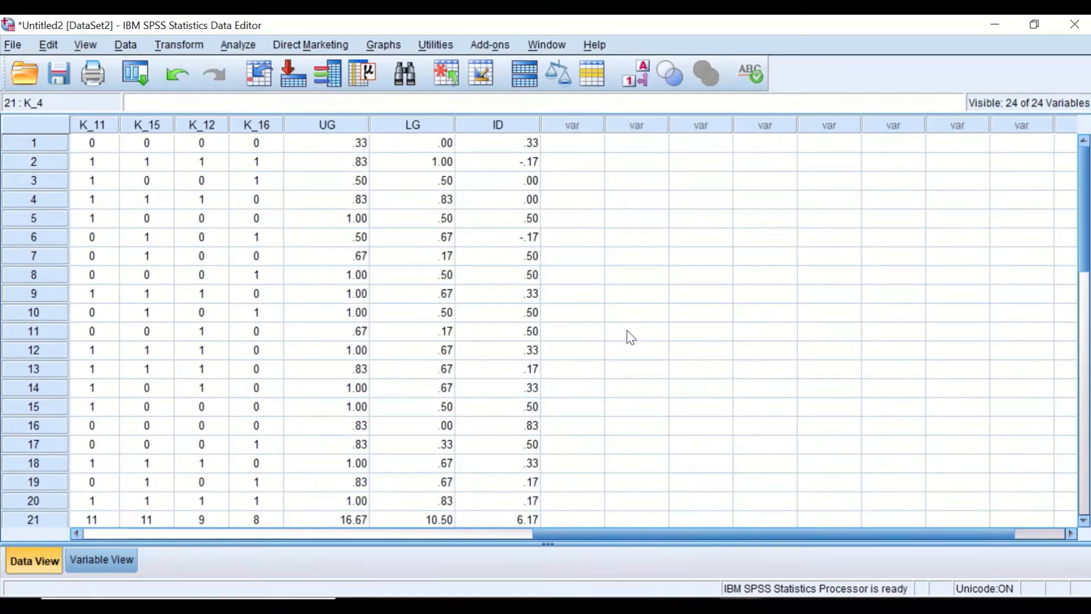
pyautogui.scroll(-1, 569, 463)
pyautogui.scroll(-1, 570, 466)
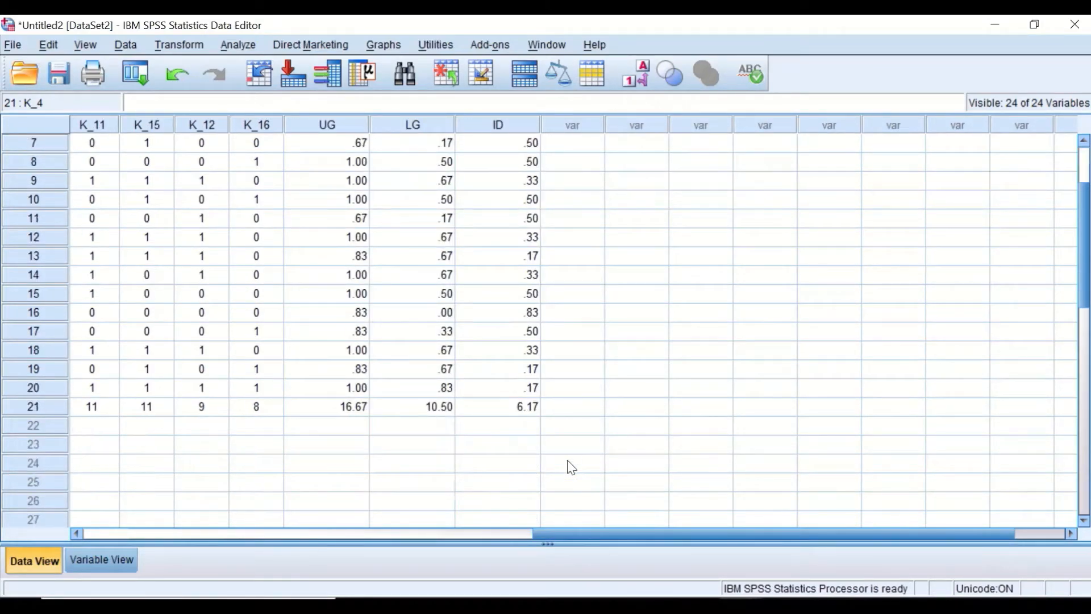
pyautogui.scroll(1, 567, 465)
pyautogui.moveTo(628, 533); pyautogui.dragTo(134, 508)
pyautogui.moveTo(349, 537); pyautogui.dragTo(667, 516)
pyautogui.scroll(1, 730, 425)
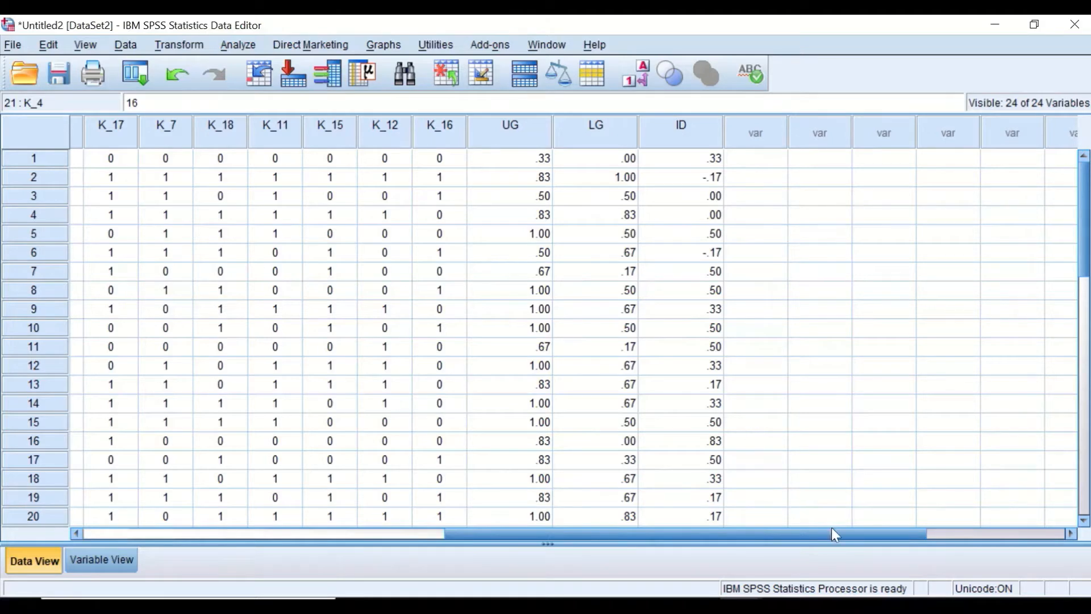
pyautogui.moveTo(831, 527); pyautogui.dragTo(784, 438)
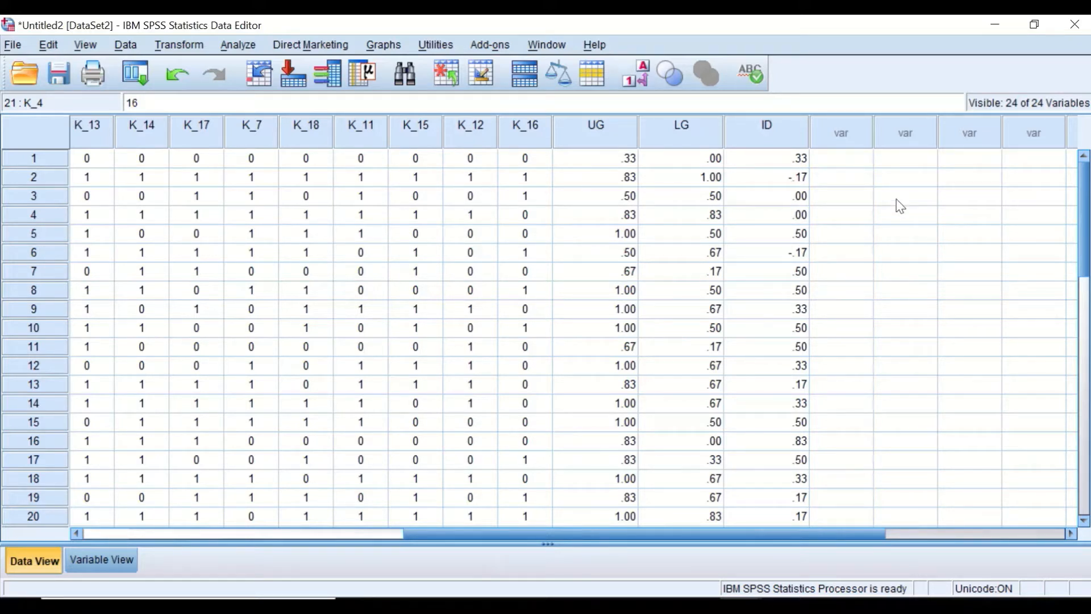
# Inspect the discrimination results of items 3, 4 and 16, checking the Q16 row across the students and its ID value
pyautogui.click(796, 202)
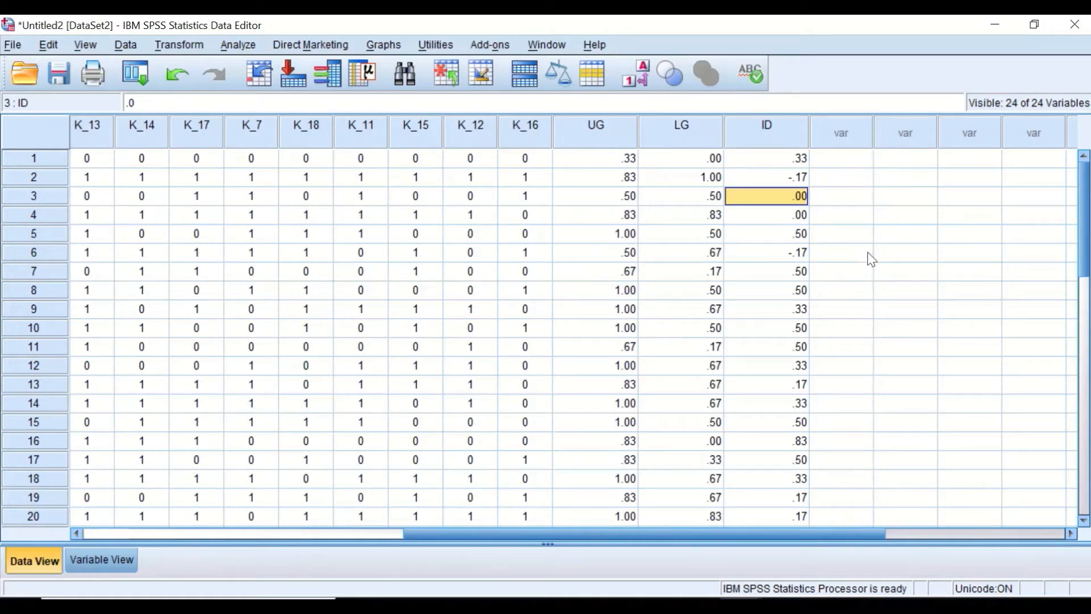
pyautogui.click(710, 219)
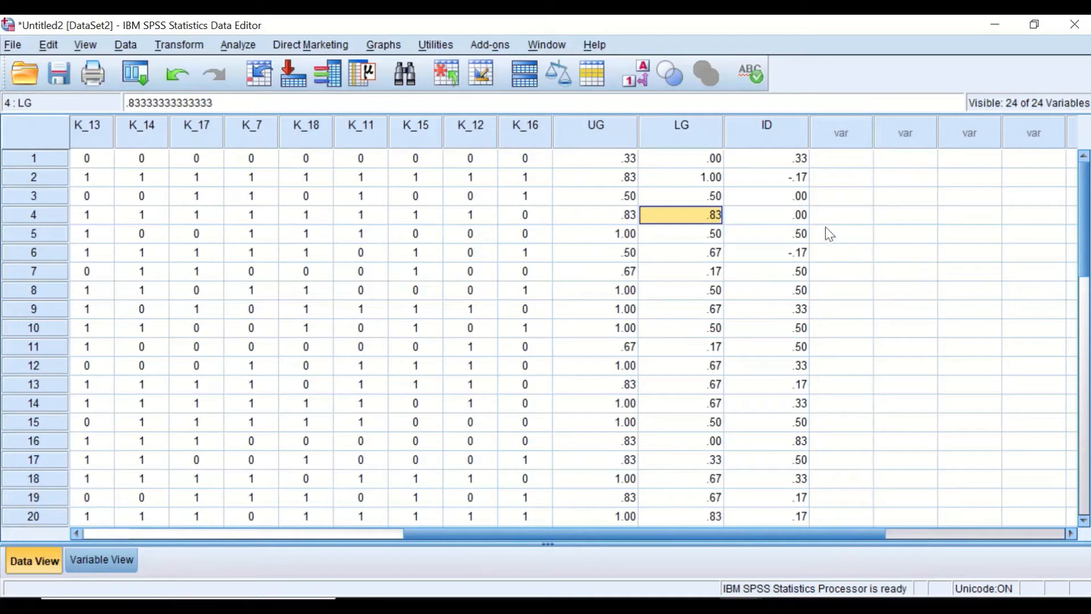
pyautogui.scroll(-1, 819, 239)
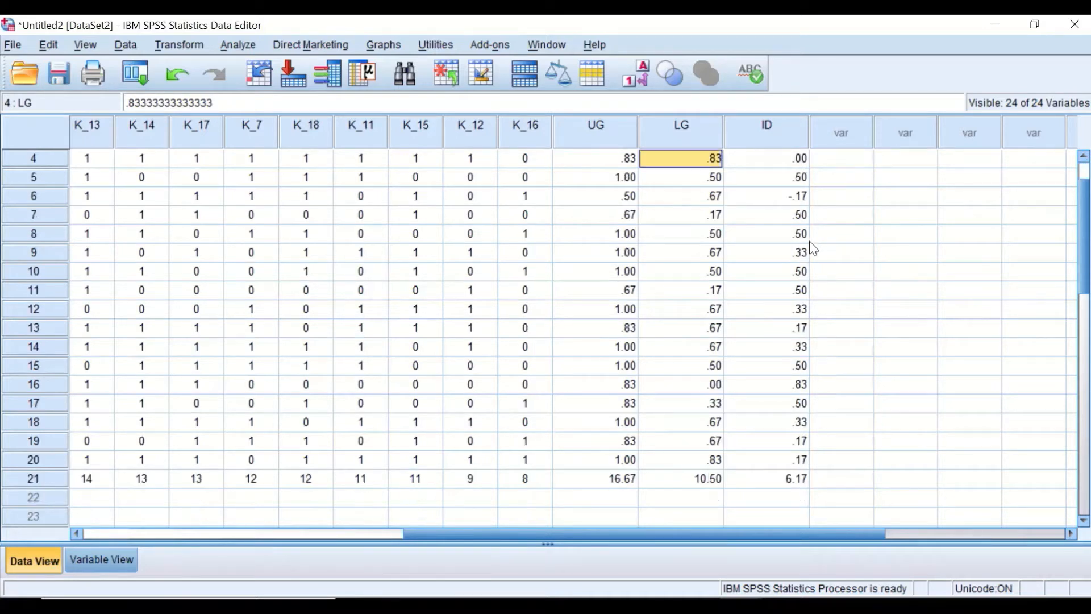
pyautogui.click(787, 389)
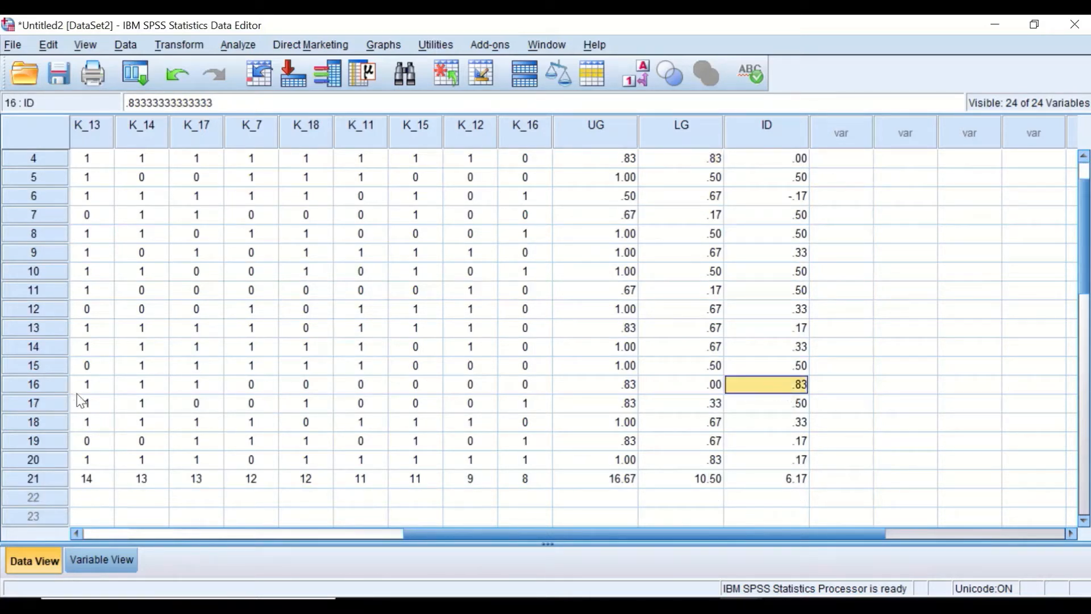
pyautogui.click(35, 385)
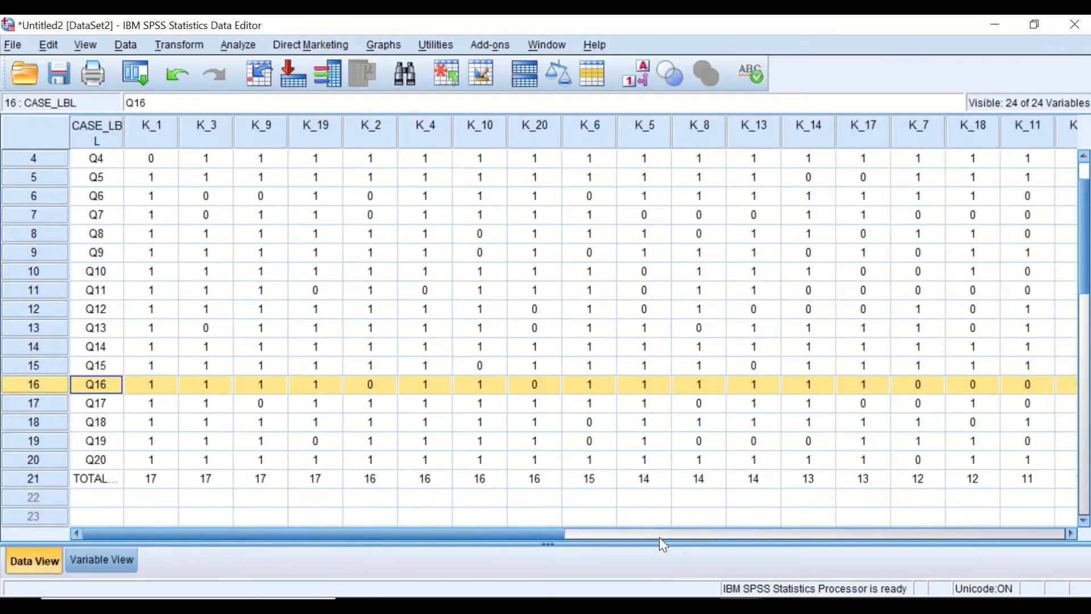
pyautogui.moveTo(530, 534); pyautogui.dragTo(875, 534)
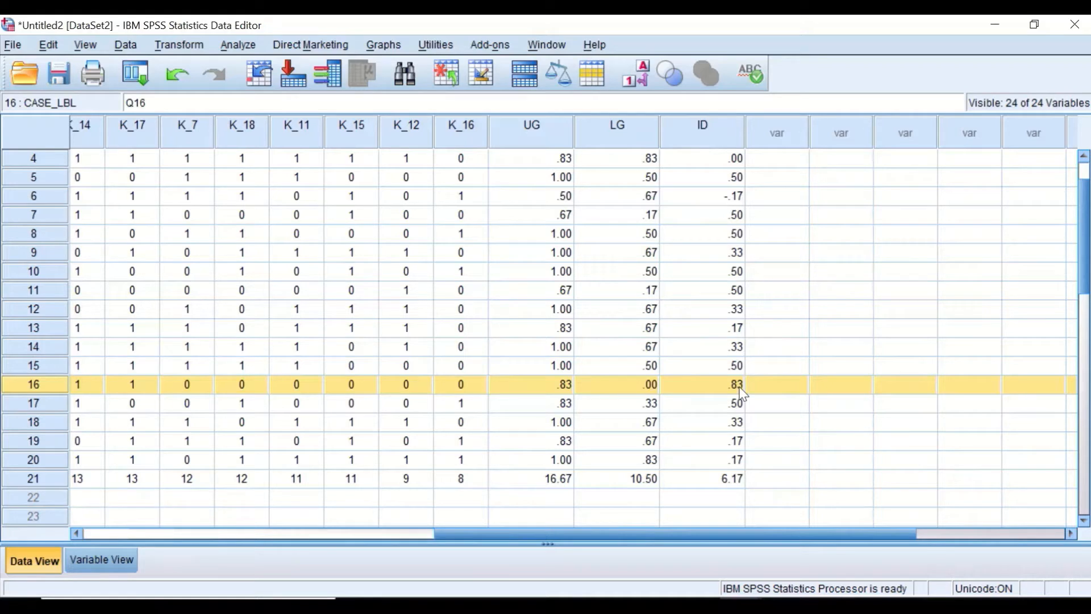
pyautogui.click(782, 368)
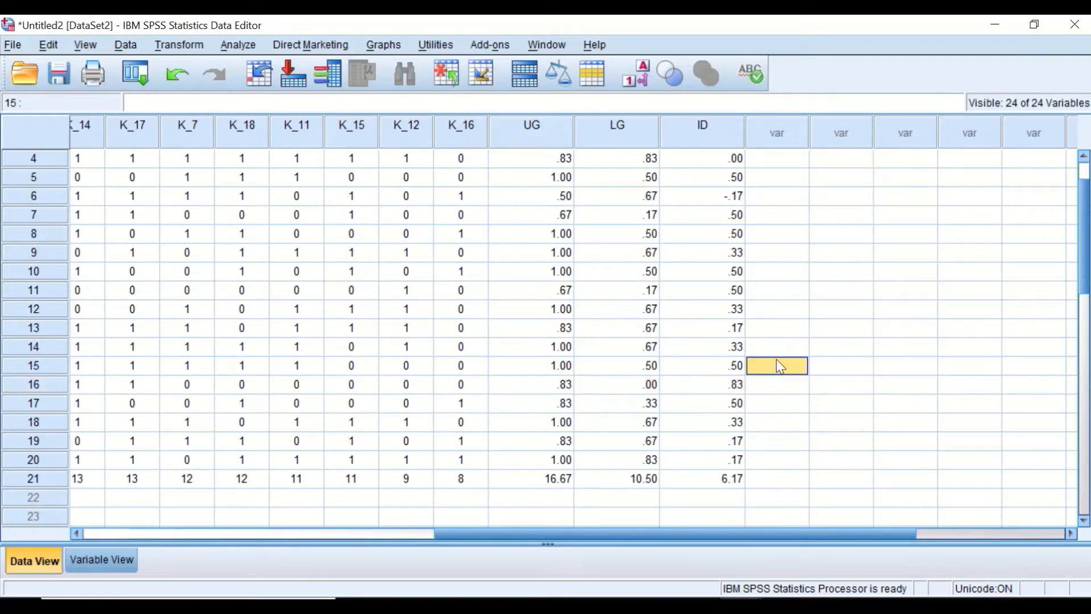
pyautogui.click(731, 389)
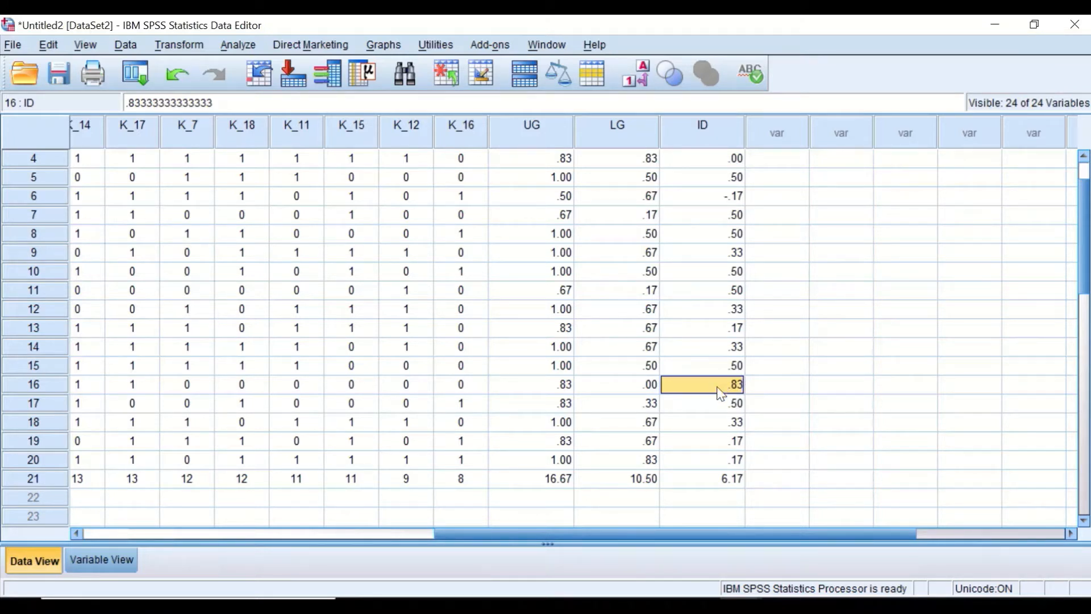
# Inspect the ID values of individual items in the ID column, working upward from items 20 and 19 to item 9
pyautogui.click(733, 445)
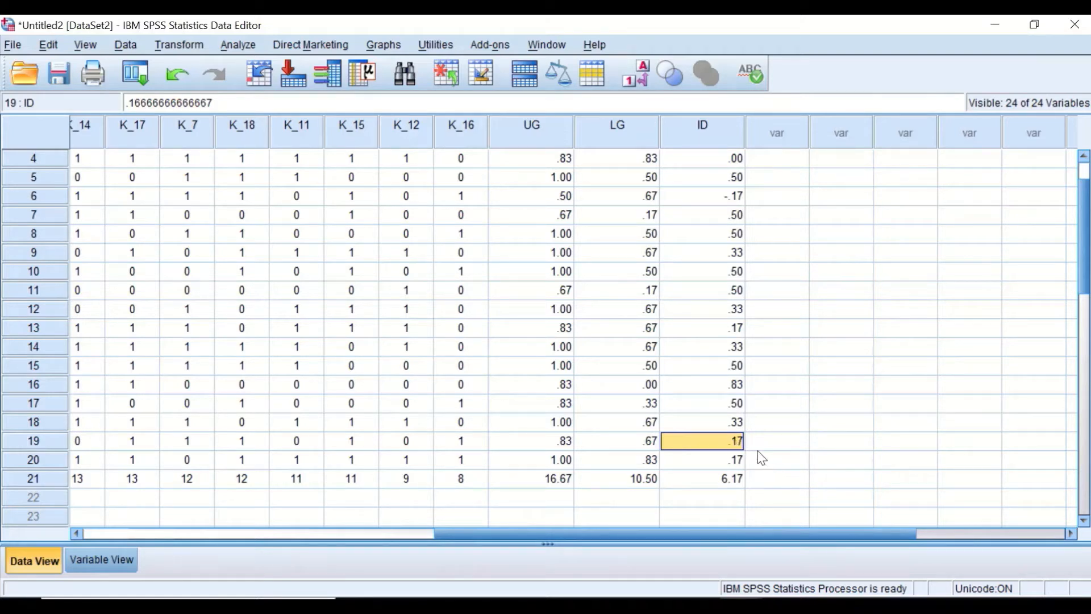
pyautogui.rightClick(717, 443)
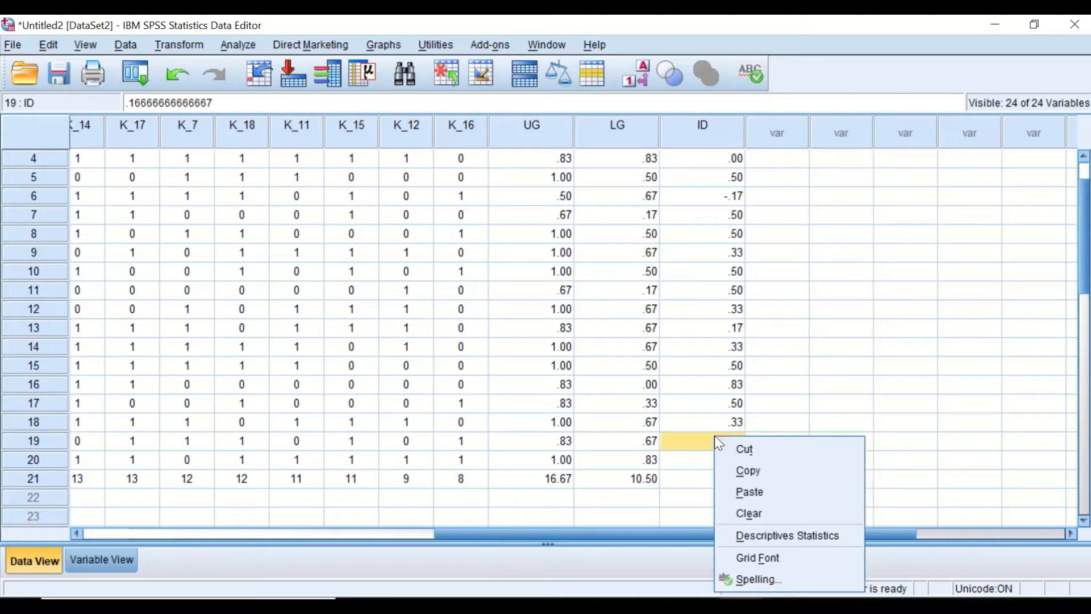
pyautogui.click(837, 426)
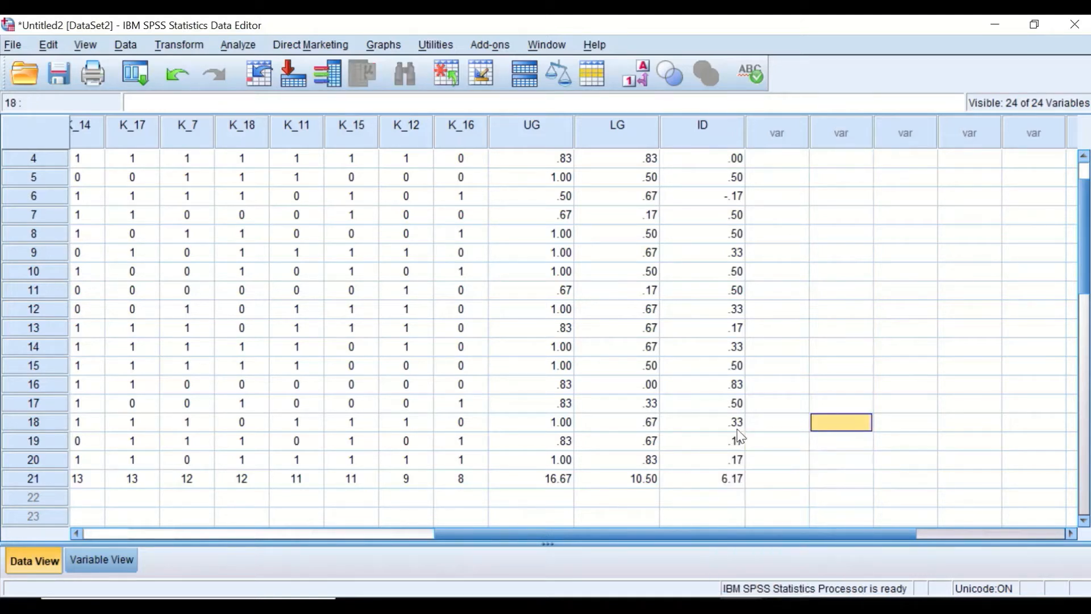
pyautogui.click(728, 458)
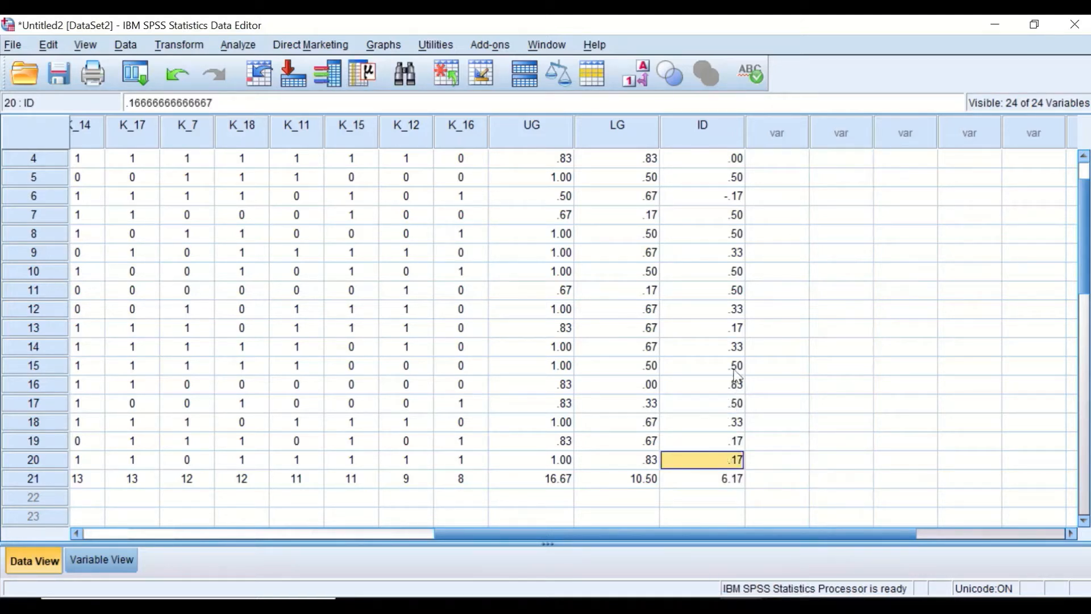
pyautogui.click(735, 405)
pyautogui.click(735, 369)
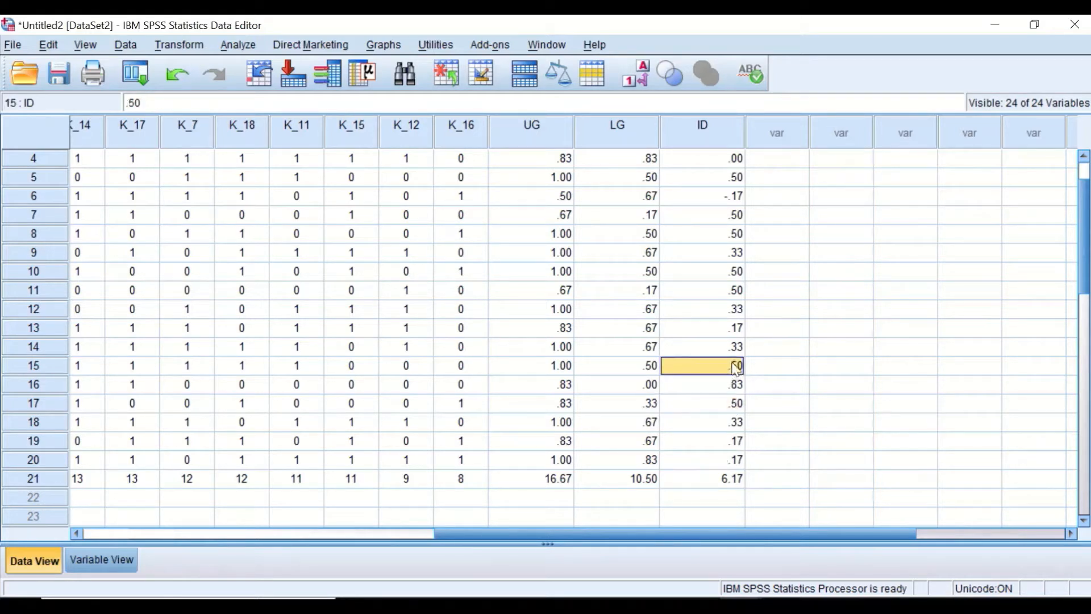
pyautogui.click(738, 349)
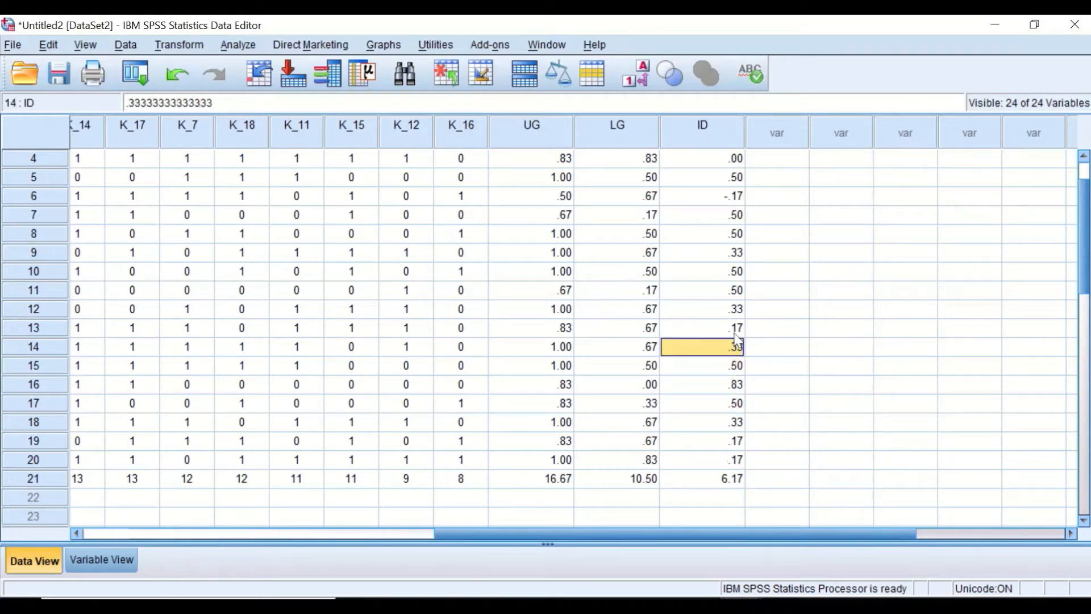
pyautogui.click(734, 330)
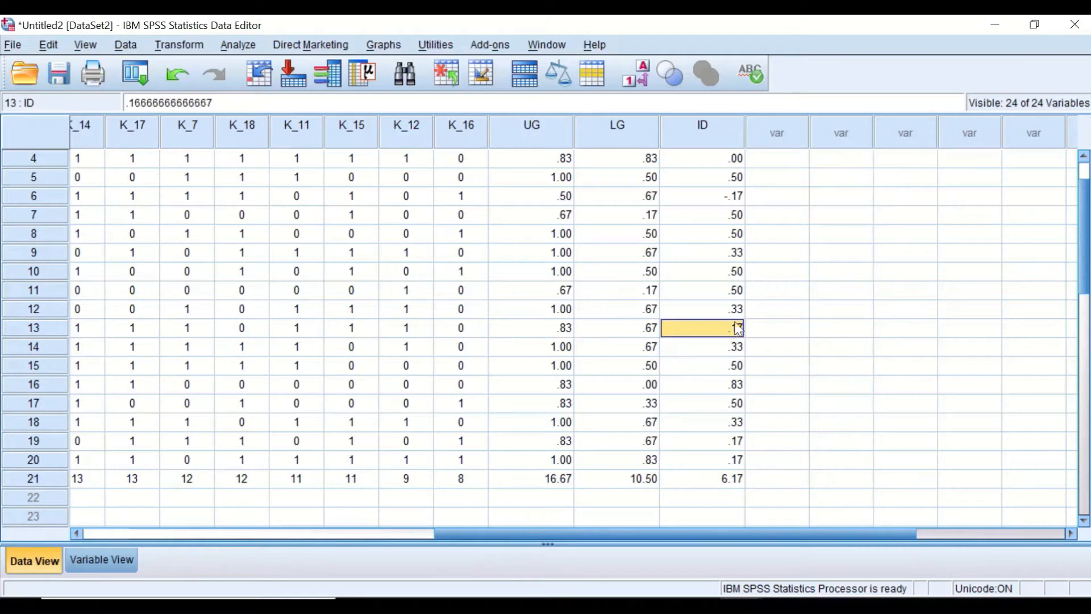
pyautogui.click(740, 312)
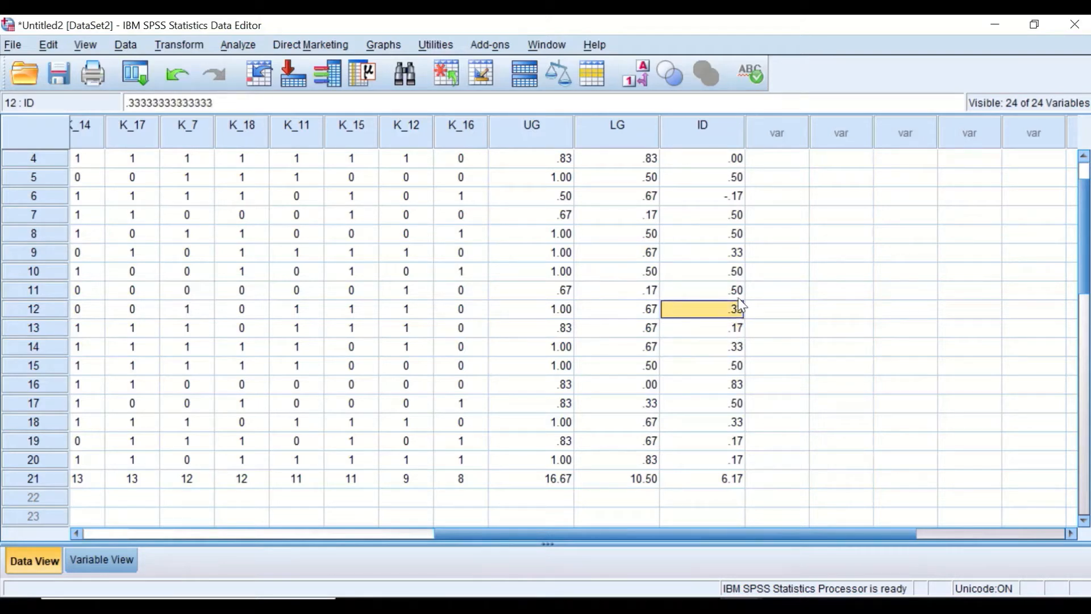
pyautogui.click(739, 293)
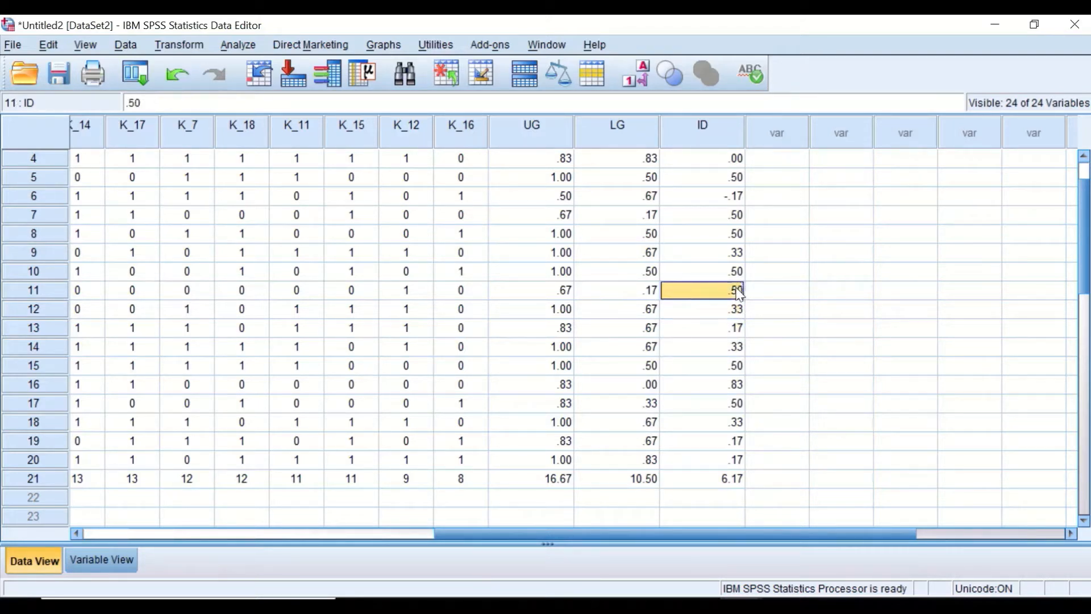
pyautogui.click(738, 275)
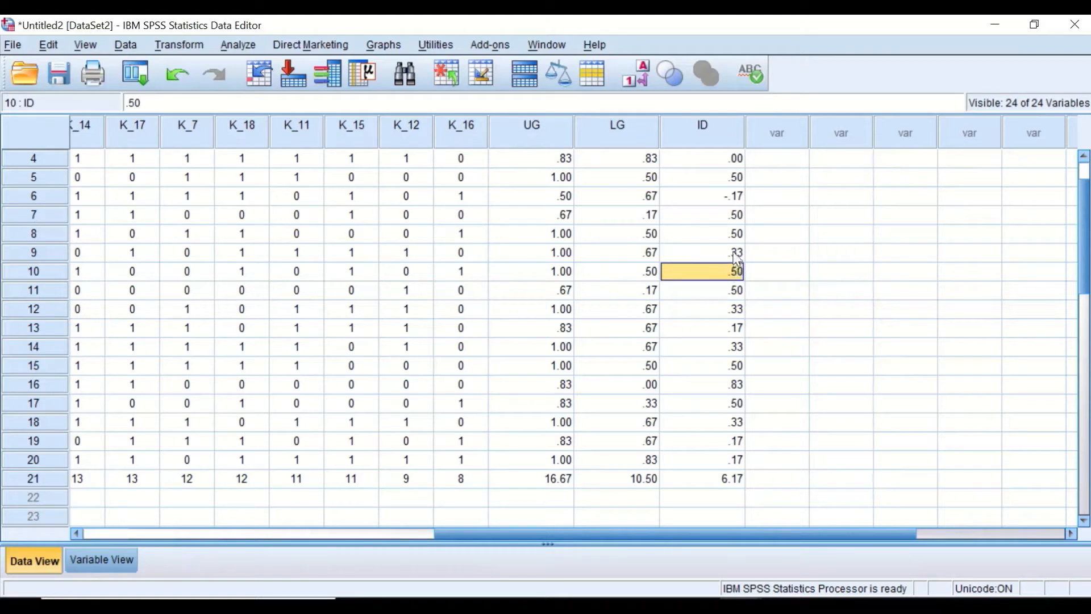
pyautogui.click(737, 254)
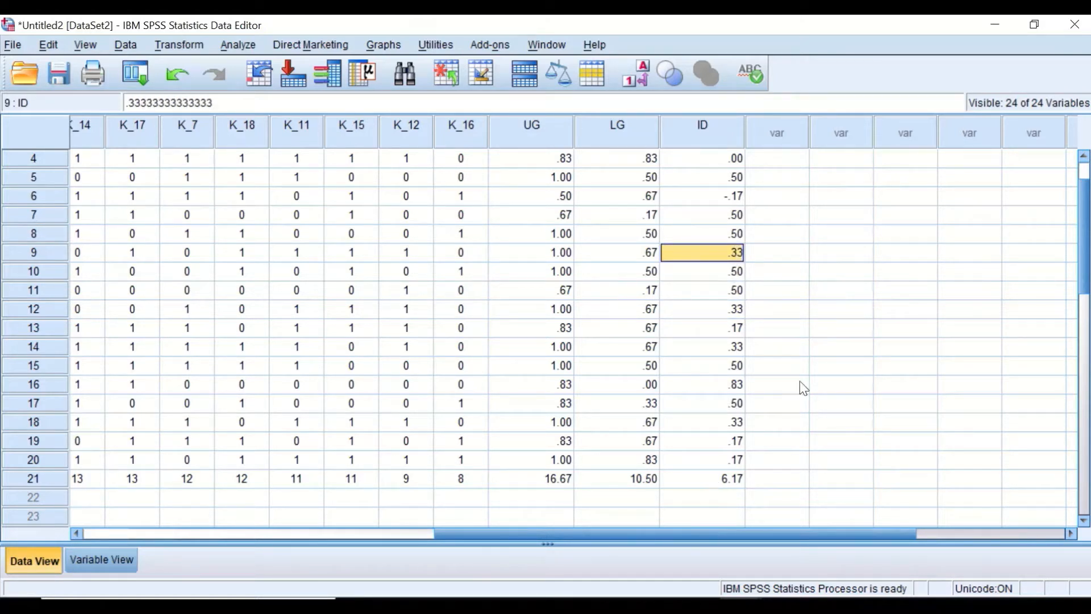
# Start a Compute Variable operation with IDpERCENTAGE as the target variable and clear the old UG - LG expression
pyautogui.scroll(1, 803, 386)
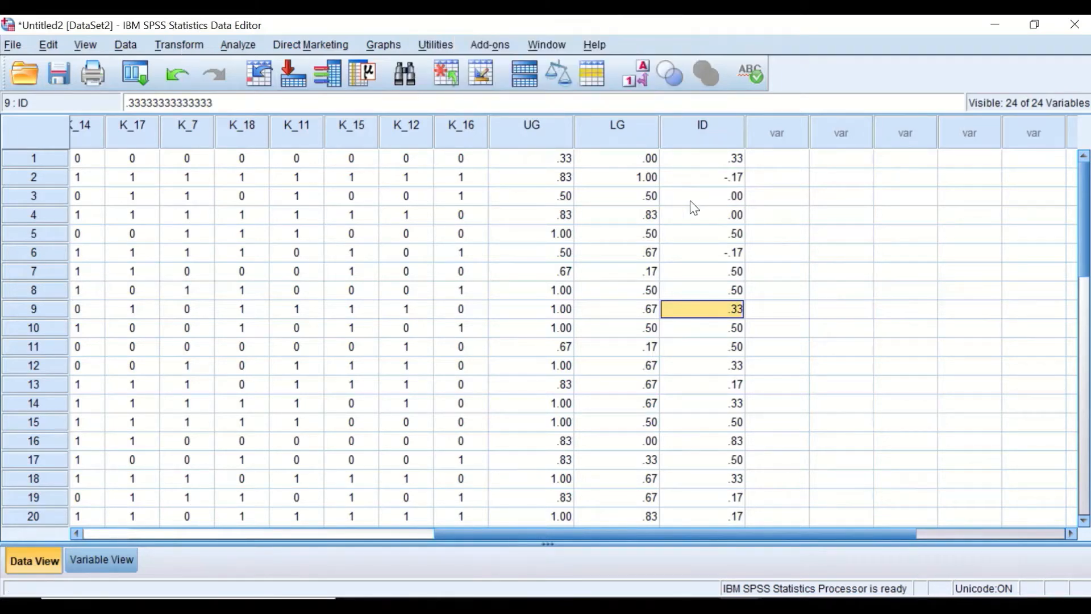
pyautogui.click(186, 46)
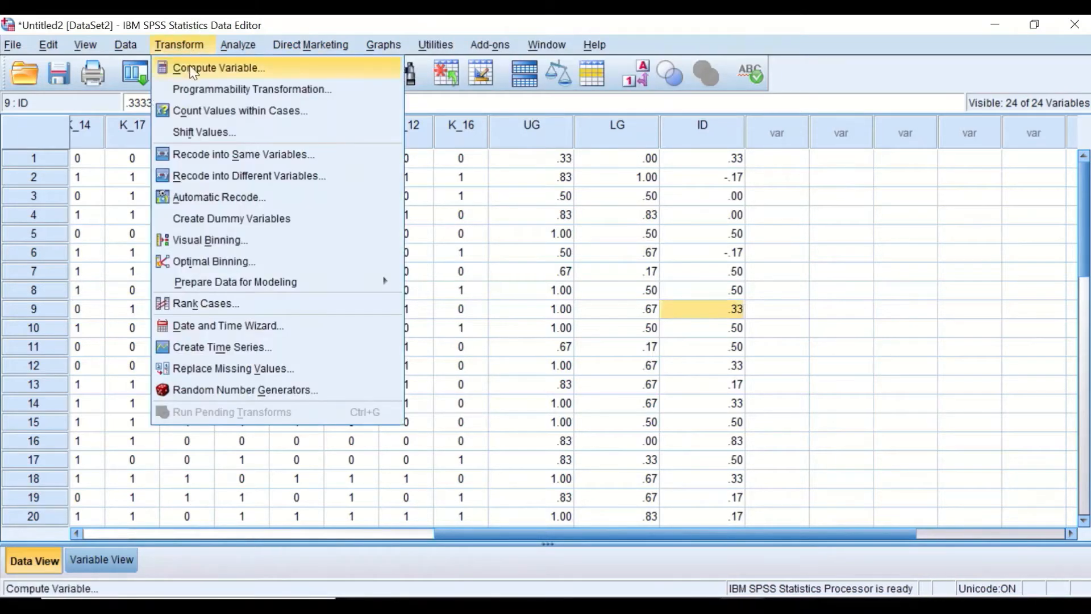
pyautogui.click(190, 67)
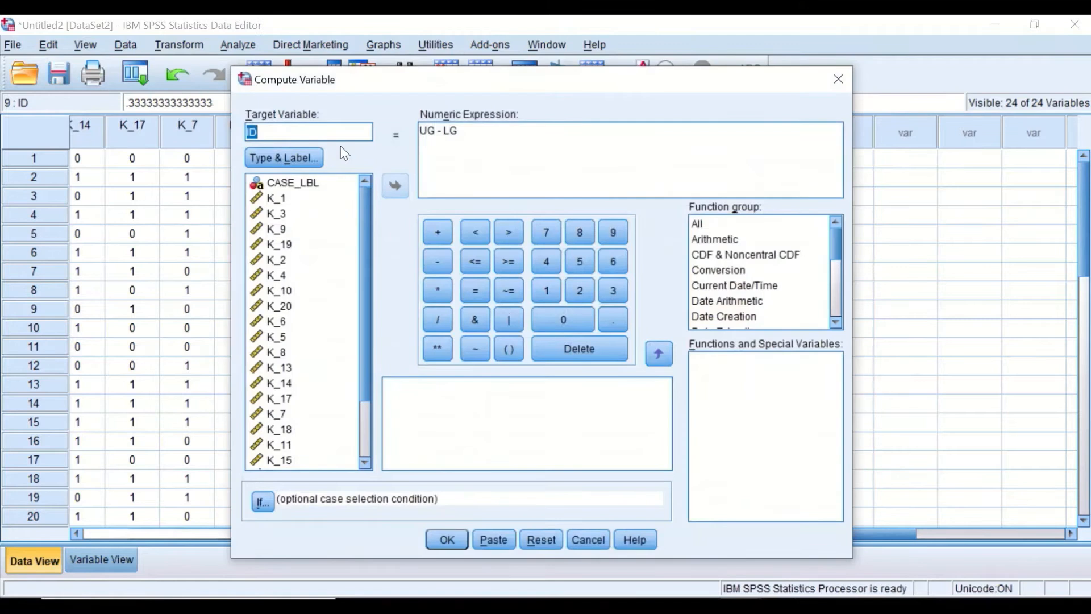
pyautogui.click(295, 131)
pyautogui.write('pERCENTAGE')
pyautogui.moveTo(468, 131); pyautogui.dragTo(398, 128)
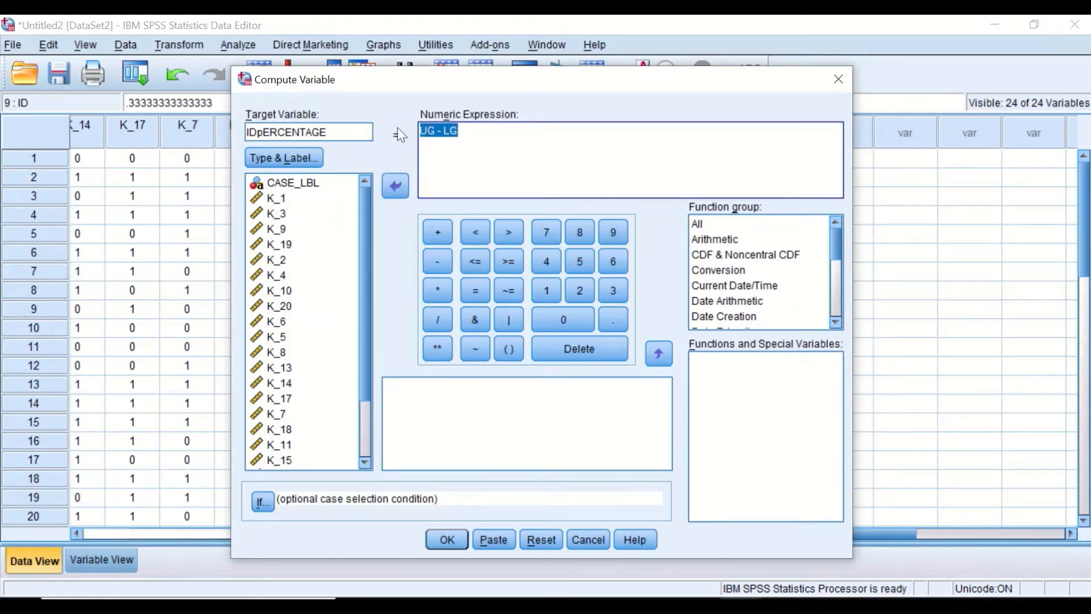
pyautogui.press('Delete')
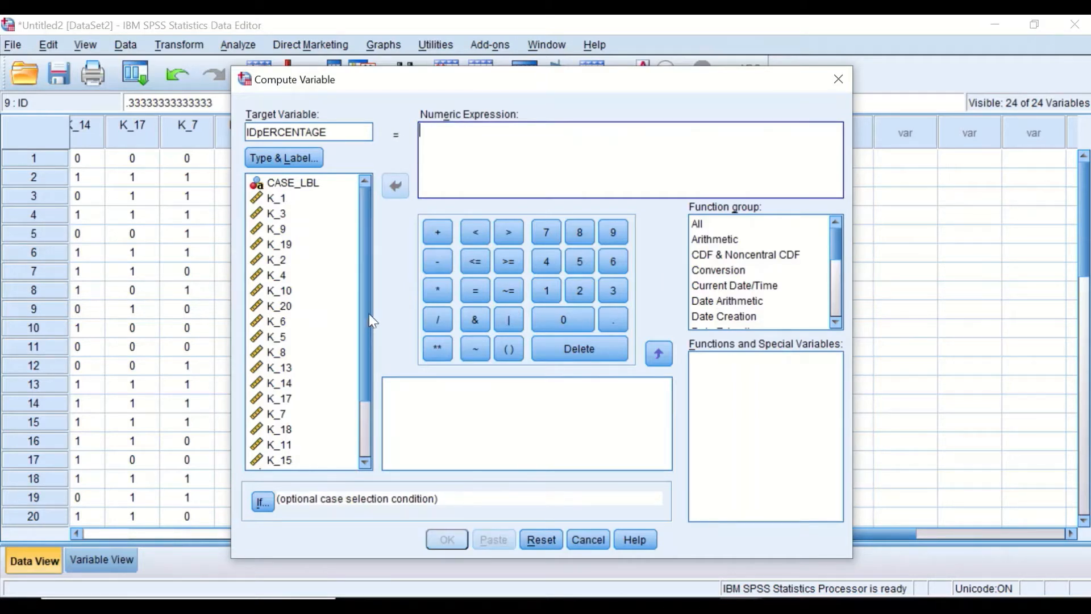
# Define IDpERCENTAGE as ID * 100, run the computation, and check the new column down the rows
pyautogui.scroll(-2, 344, 432)
pyautogui.click(278, 459)
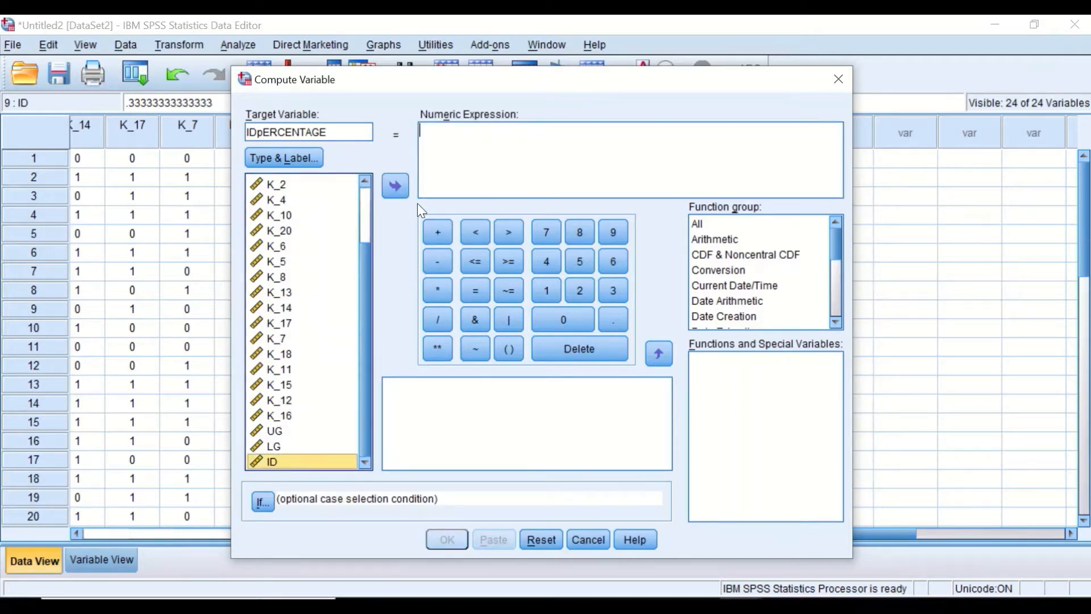
pyautogui.click(395, 187)
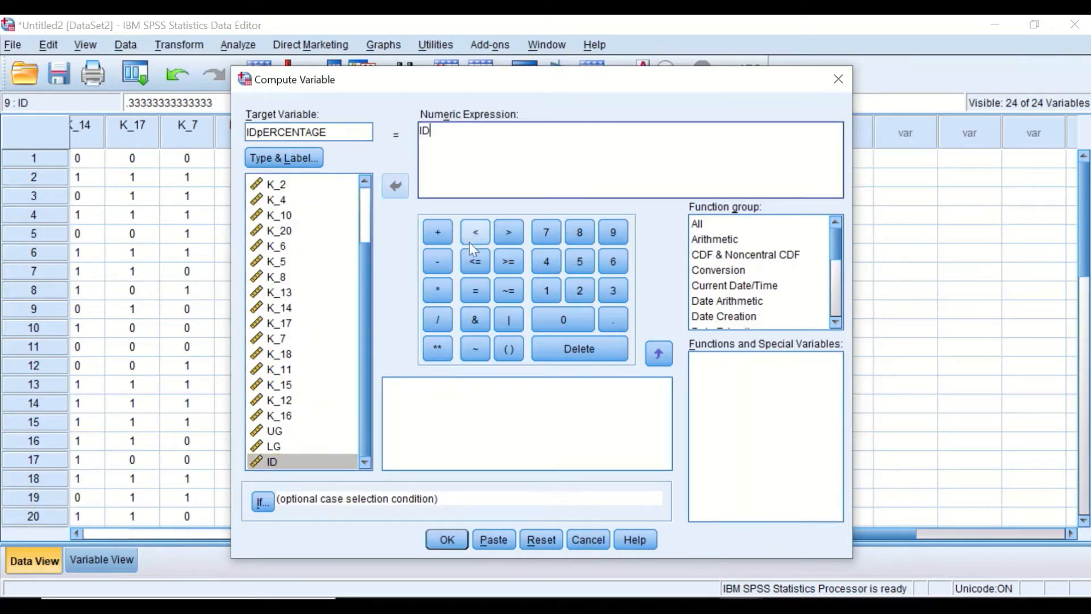
pyautogui.click(438, 290)
pyautogui.click(544, 290)
pyautogui.click(559, 315)
pyautogui.click(559, 316)
pyautogui.click(448, 540)
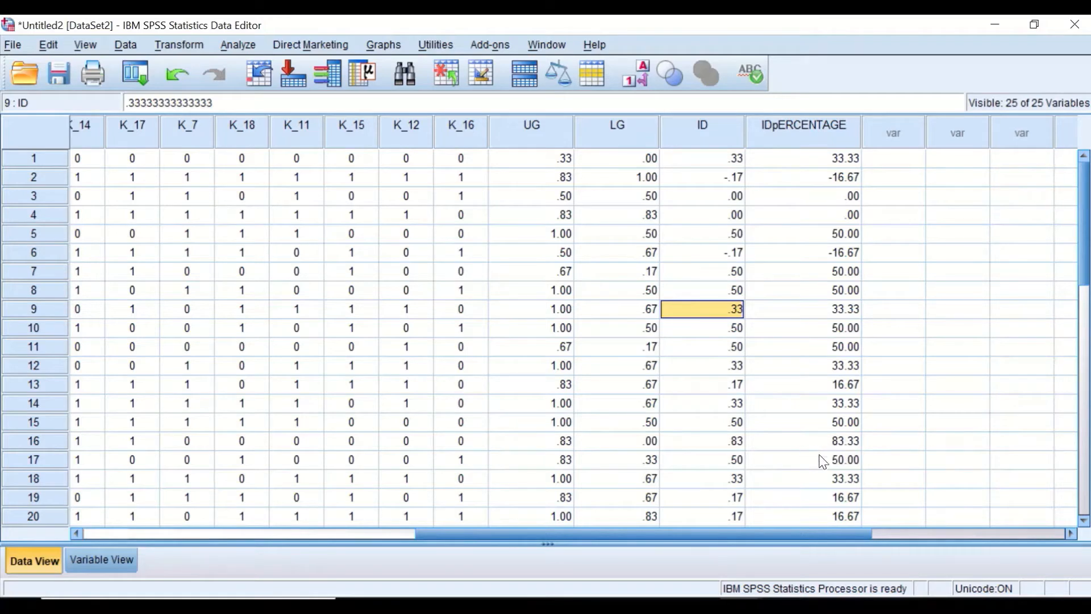
pyautogui.scroll(-1, 823, 327)
pyautogui.scroll(1, 817, 378)
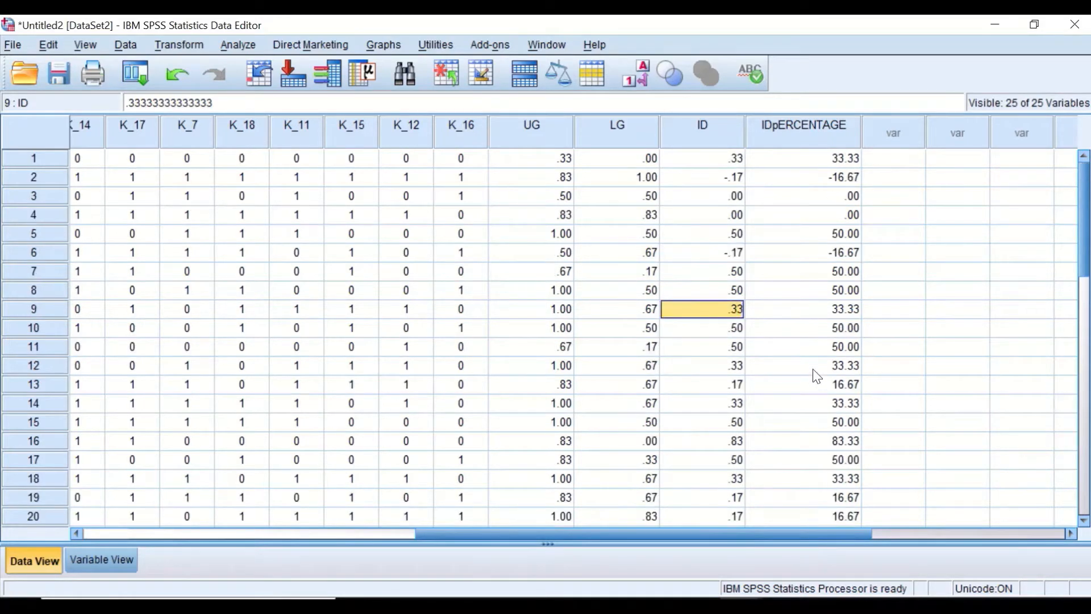
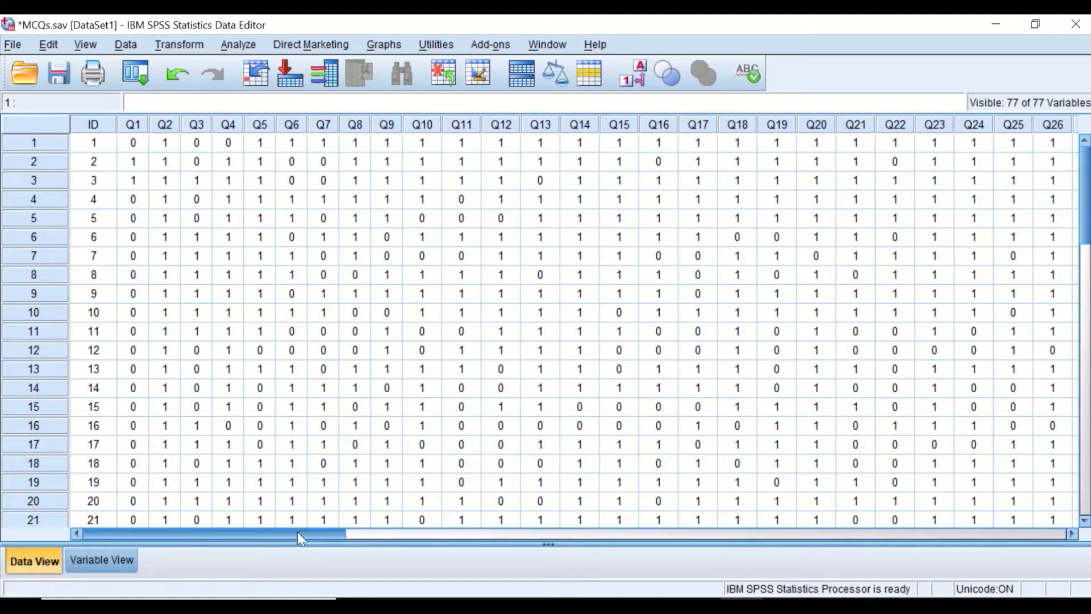
# Examine the item columns of the MCQs.sav dataset from Q1 through Q76
pyautogui.moveTo(298, 531); pyautogui.dragTo(238, 488)
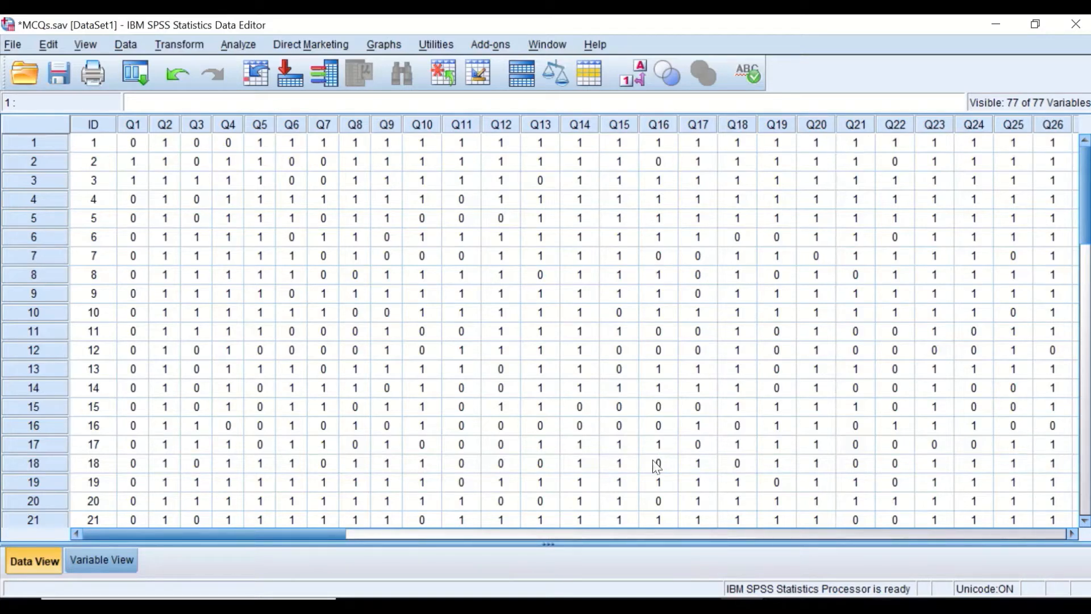
pyautogui.moveTo(301, 536); pyautogui.dragTo(139, 468)
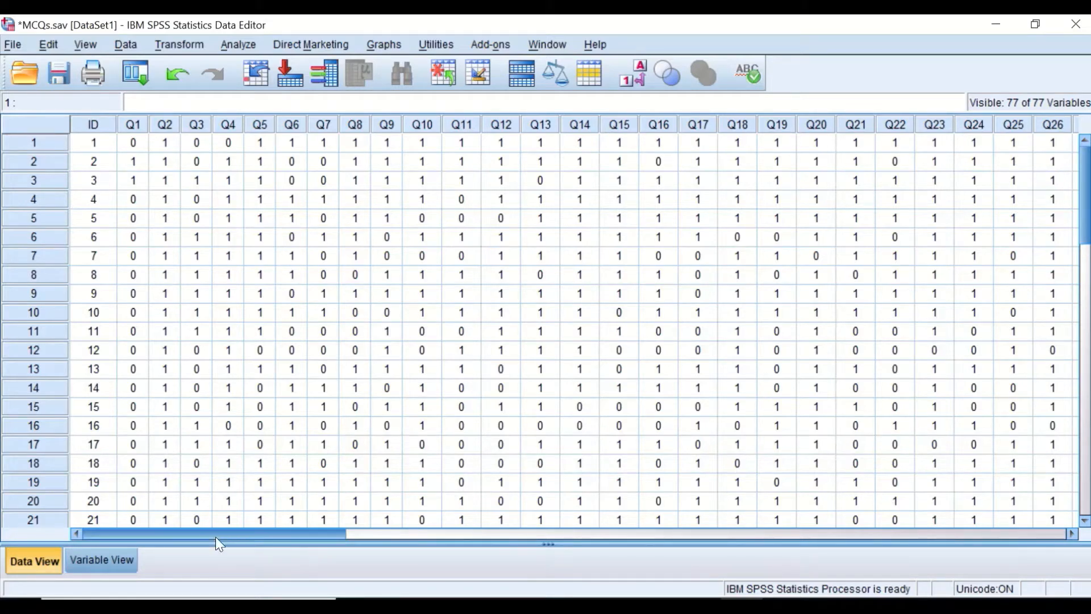
pyautogui.moveTo(216, 533); pyautogui.dragTo(824, 523)
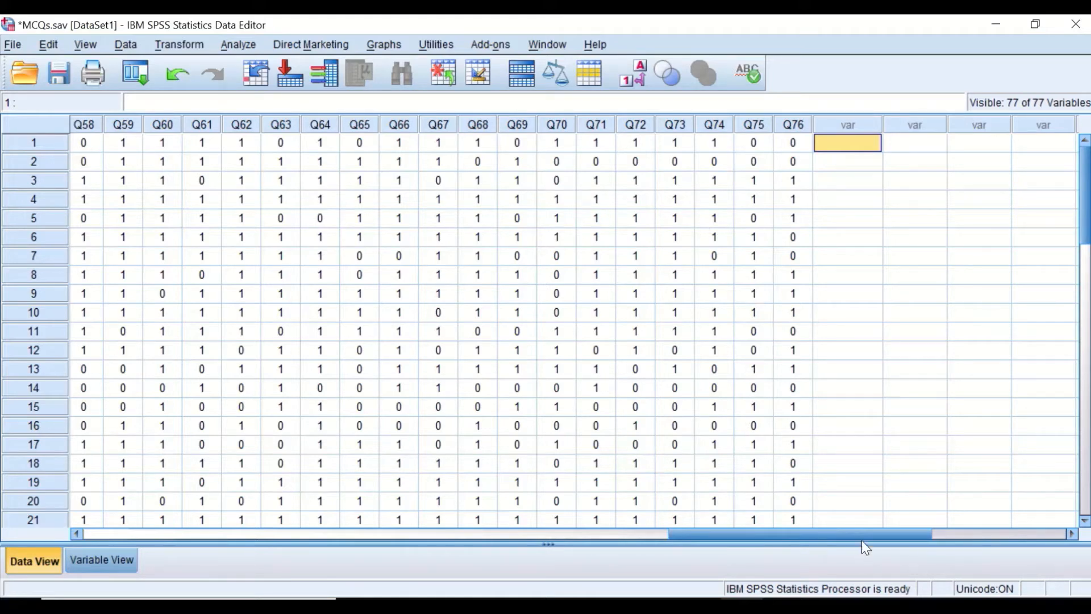
pyautogui.moveTo(862, 540); pyautogui.dragTo(253, 420)
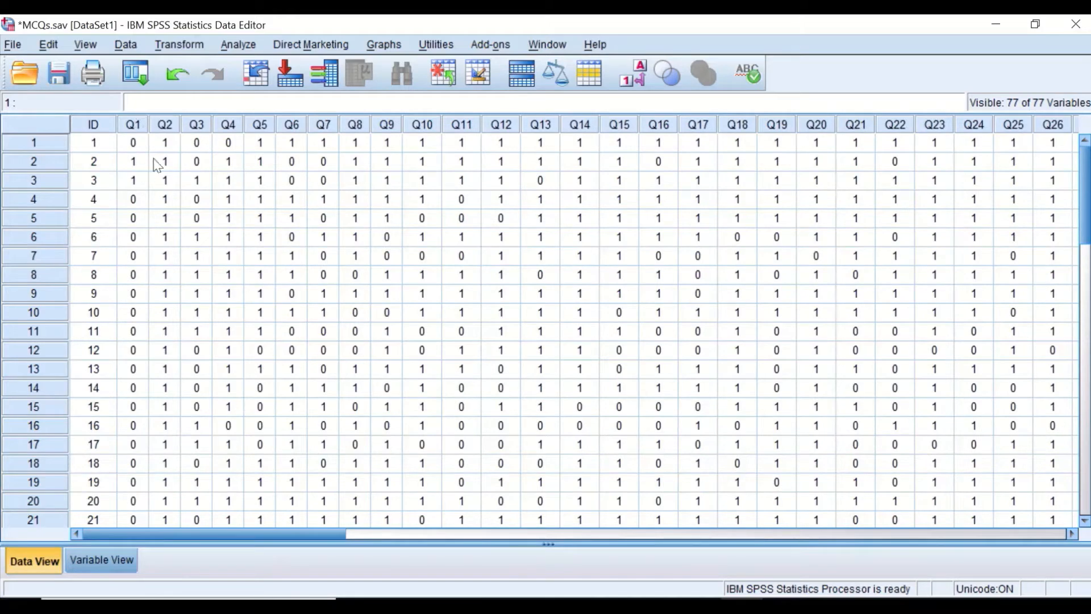
pyautogui.moveTo(244, 532); pyautogui.dragTo(810, 468)
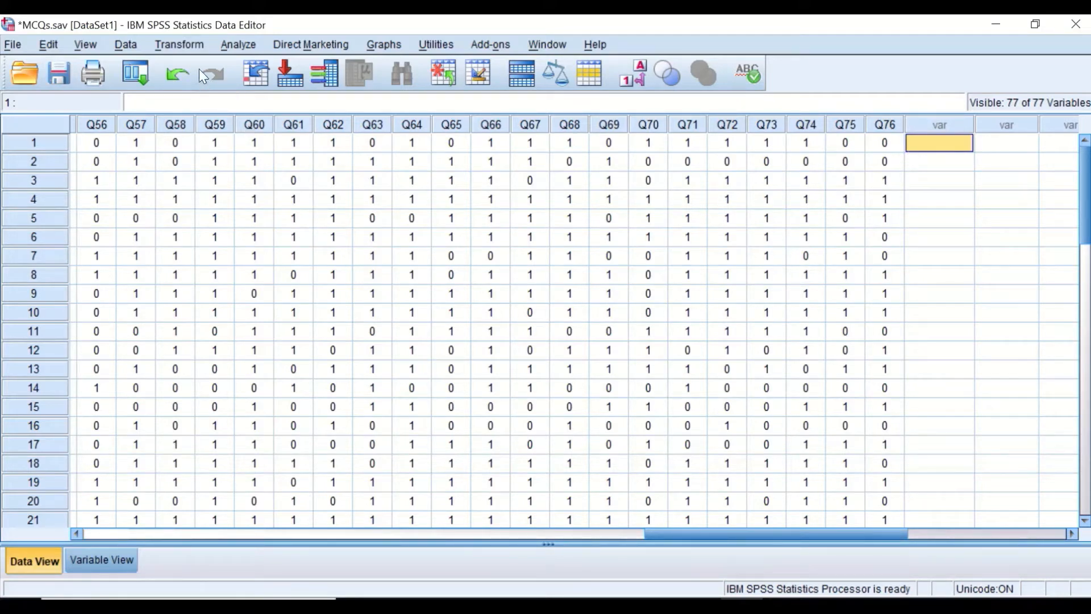
# Start a Compute Variable operation on the MCQs.sav data with a parenthesized numeric expression that begins with Q1
pyautogui.click(182, 42)
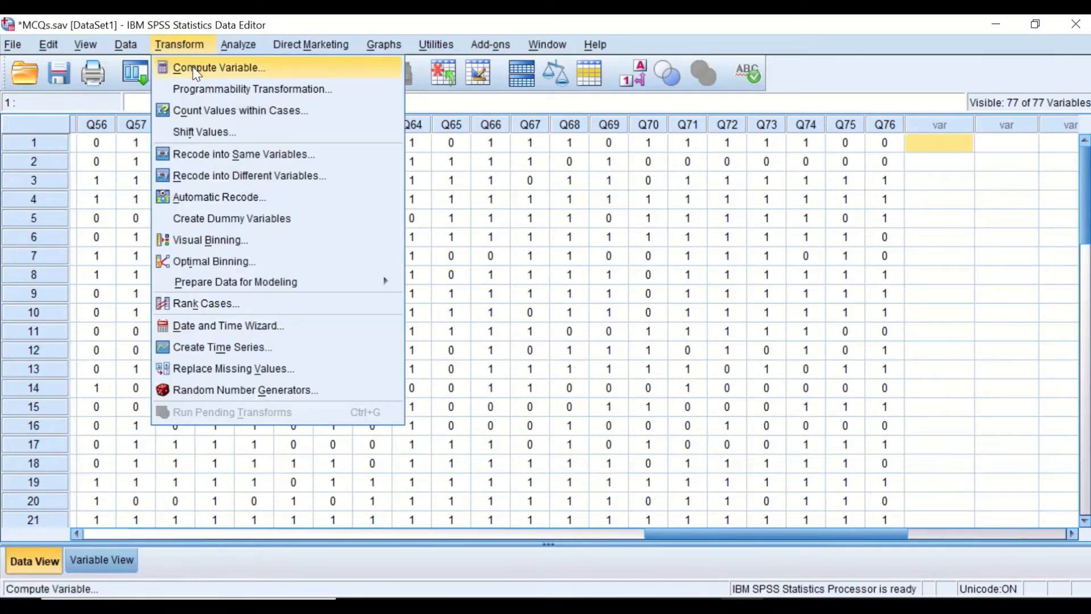
pyautogui.click(193, 66)
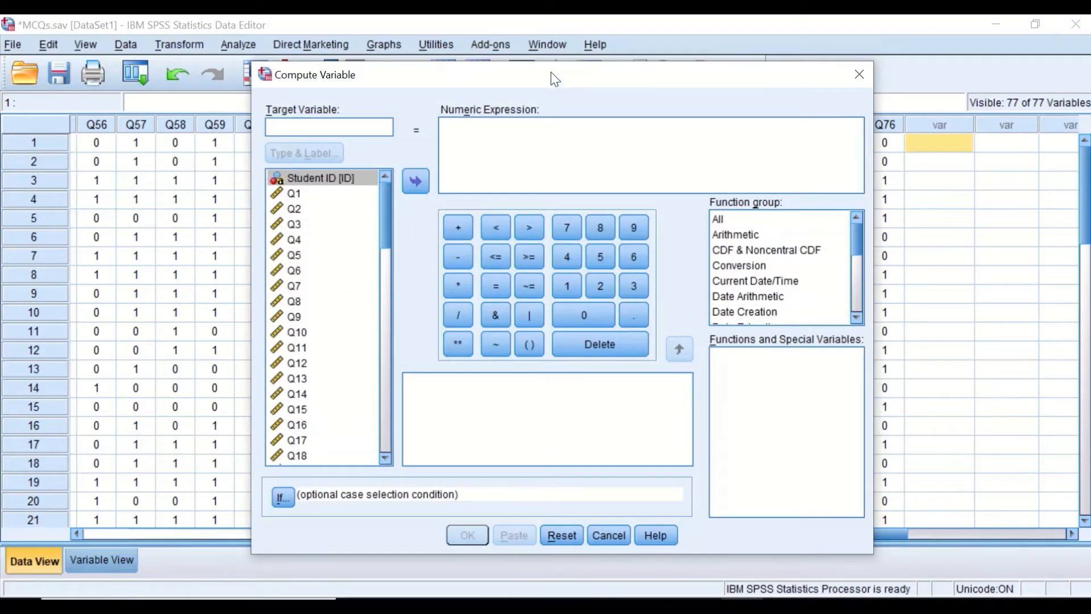
pyautogui.moveTo(551, 72); pyautogui.dragTo(418, 77)
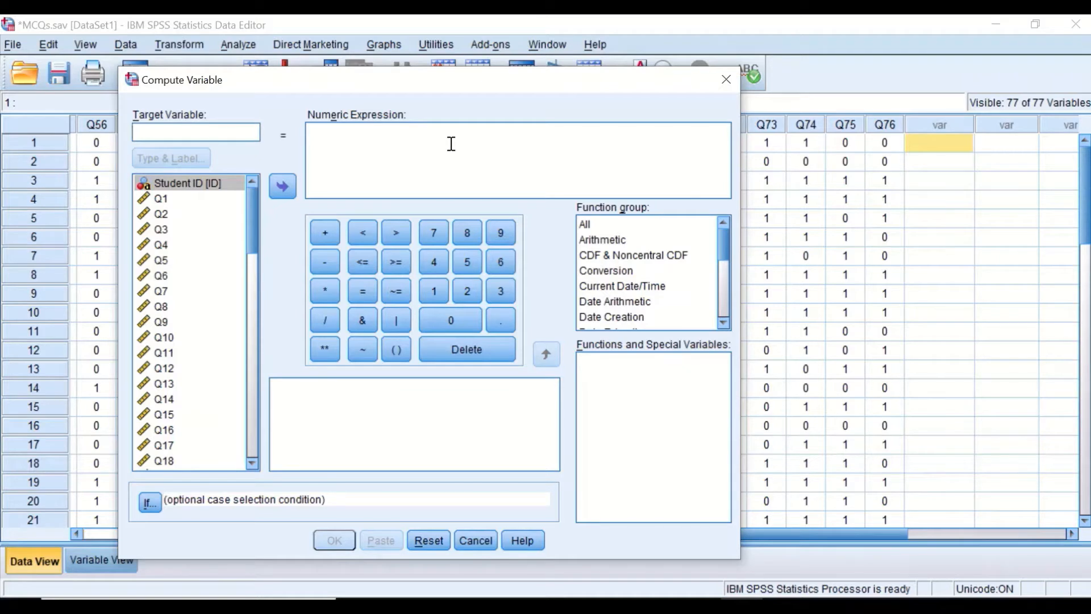
pyautogui.click(394, 348)
pyautogui.click(162, 199)
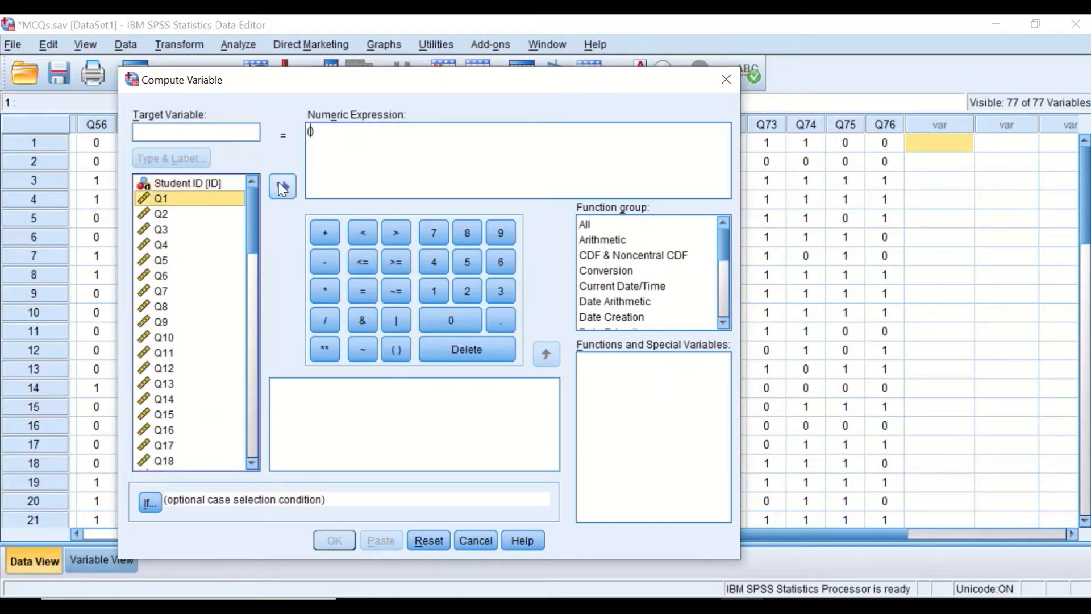
pyautogui.click(283, 187)
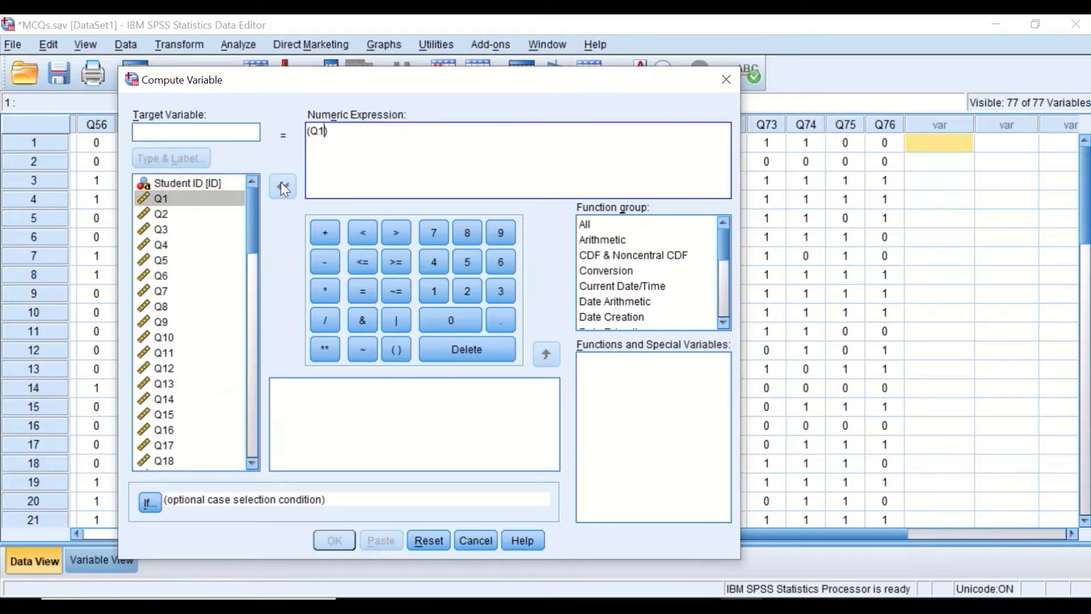
# Extend the parenthesized sum in the numeric expression by adding Q2 and Q3 after Q1
pyautogui.click(324, 233)
pyautogui.click(162, 214)
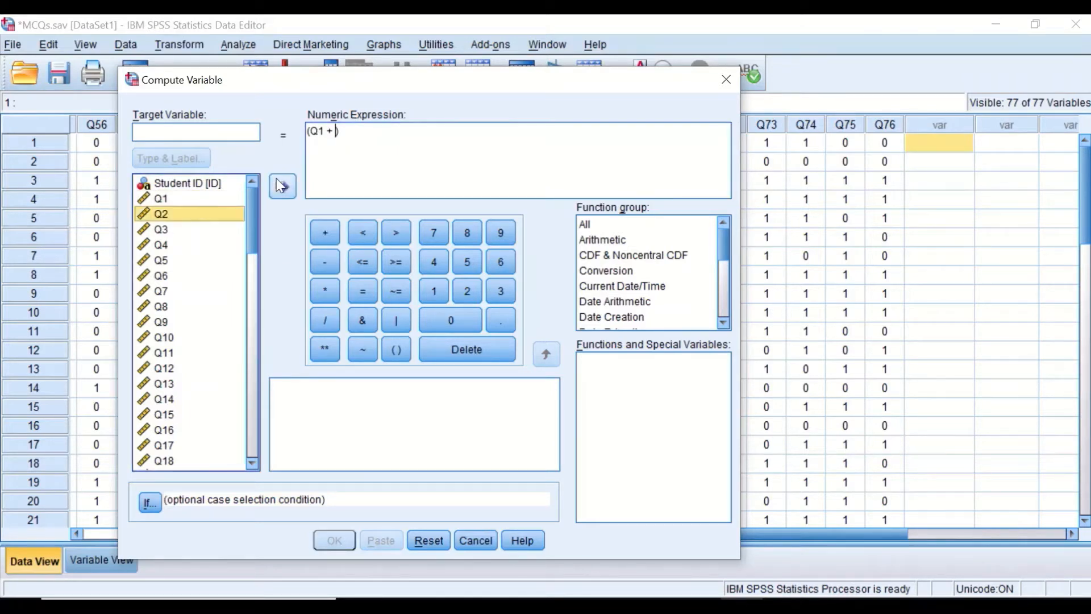
pyautogui.click(283, 186)
pyautogui.click(319, 230)
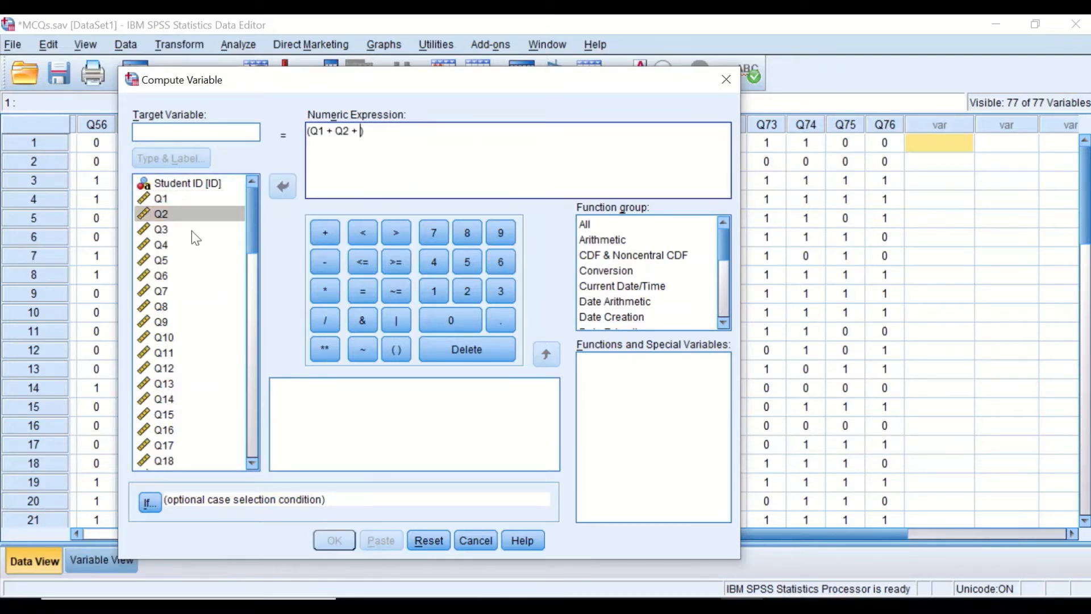
pyautogui.click(170, 229)
pyautogui.click(320, 231)
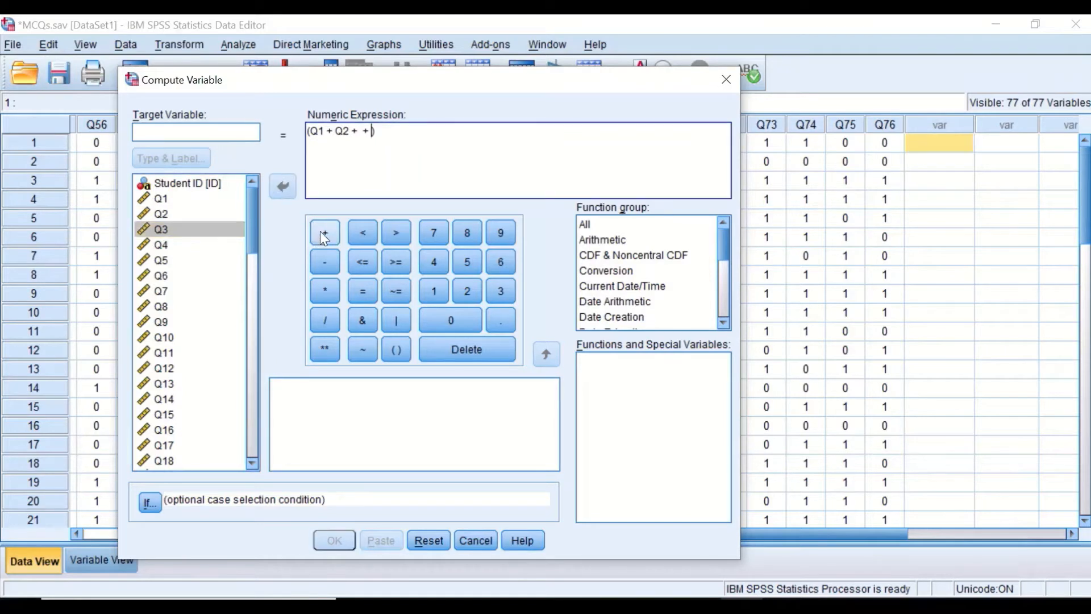
pyautogui.click(283, 186)
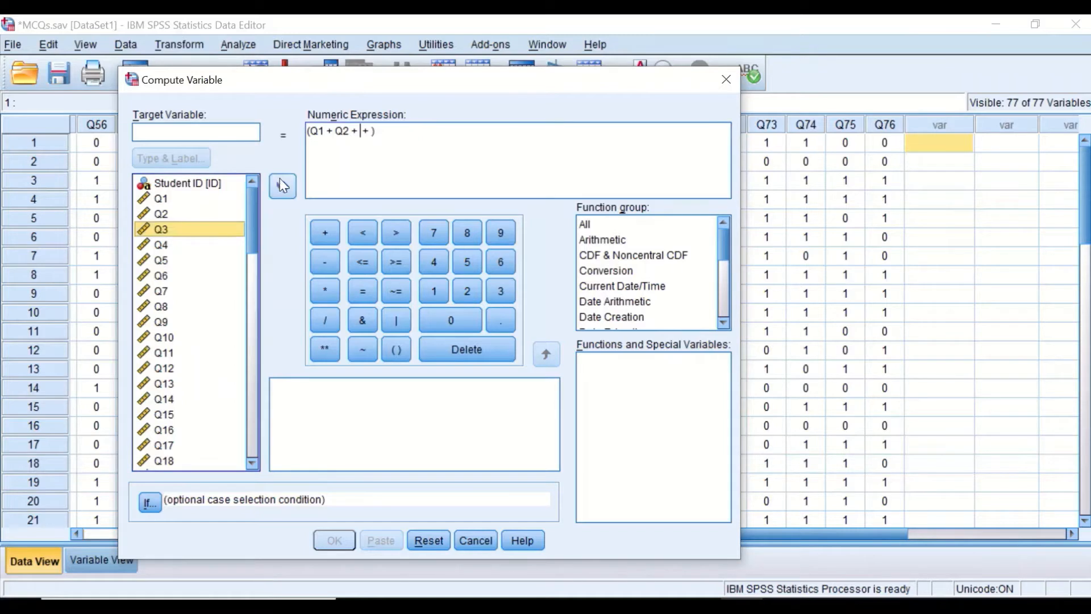
pyautogui.click(384, 132)
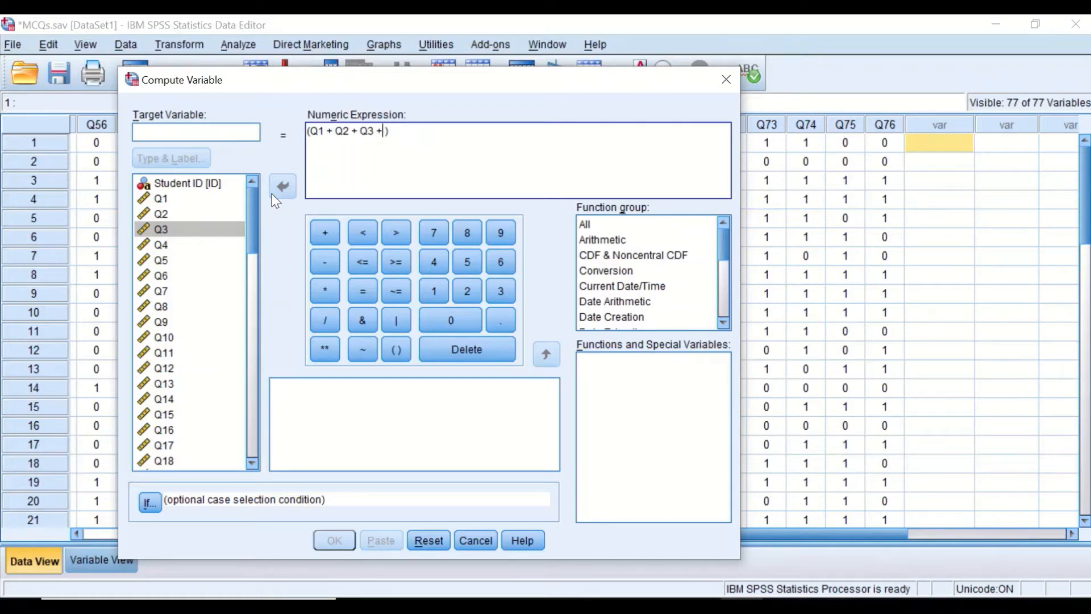
# Divide the parenthesized sum by 76 and multiply it by 100, then clear the whole numeric expression
pyautogui.click(407, 136)
pyautogui.click(328, 321)
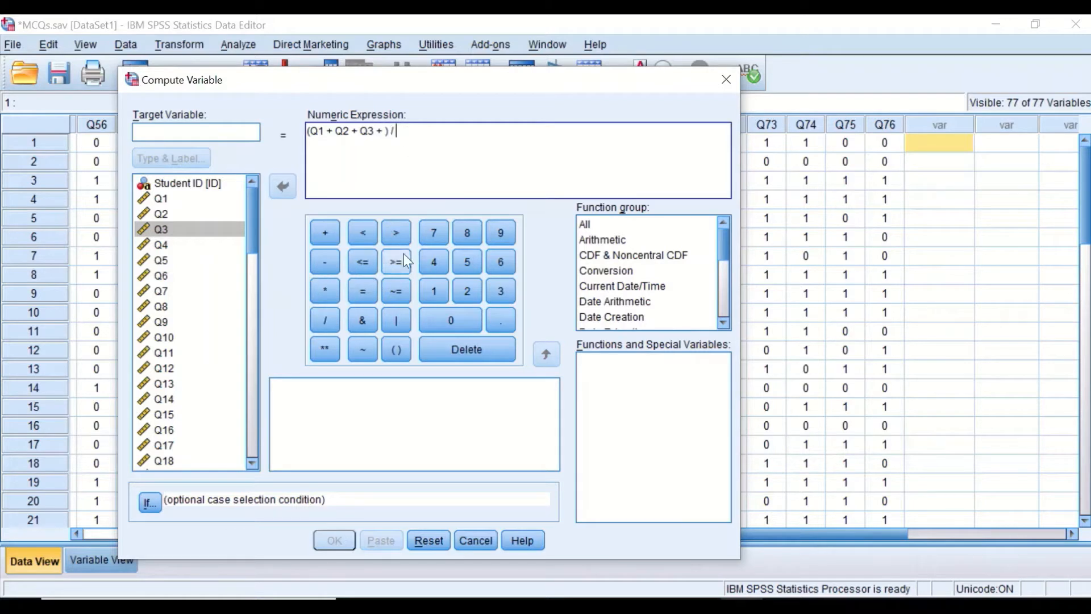
pyautogui.click(432, 234)
pyautogui.click(499, 261)
pyautogui.click(322, 290)
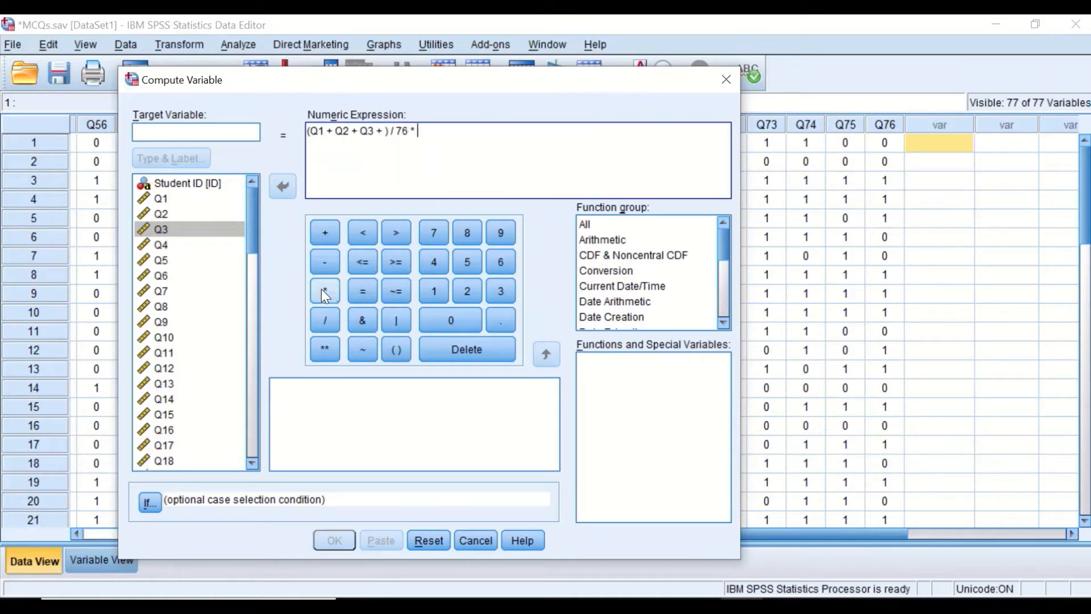
pyautogui.click(442, 314)
pyautogui.click(444, 316)
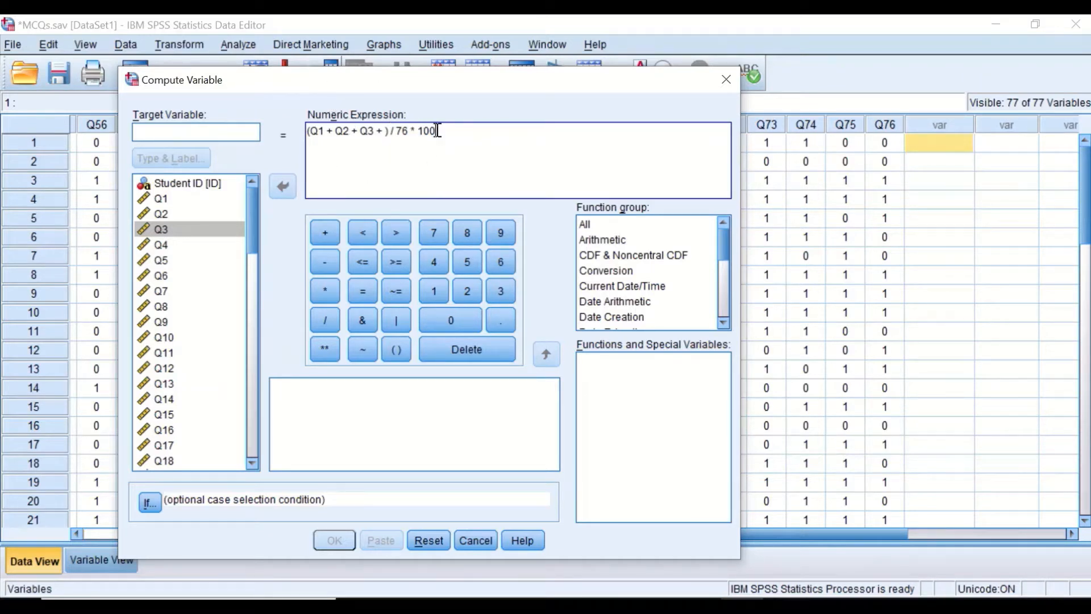
pyautogui.moveTo(451, 131); pyautogui.dragTo(299, 129)
pyautogui.press('Delete')
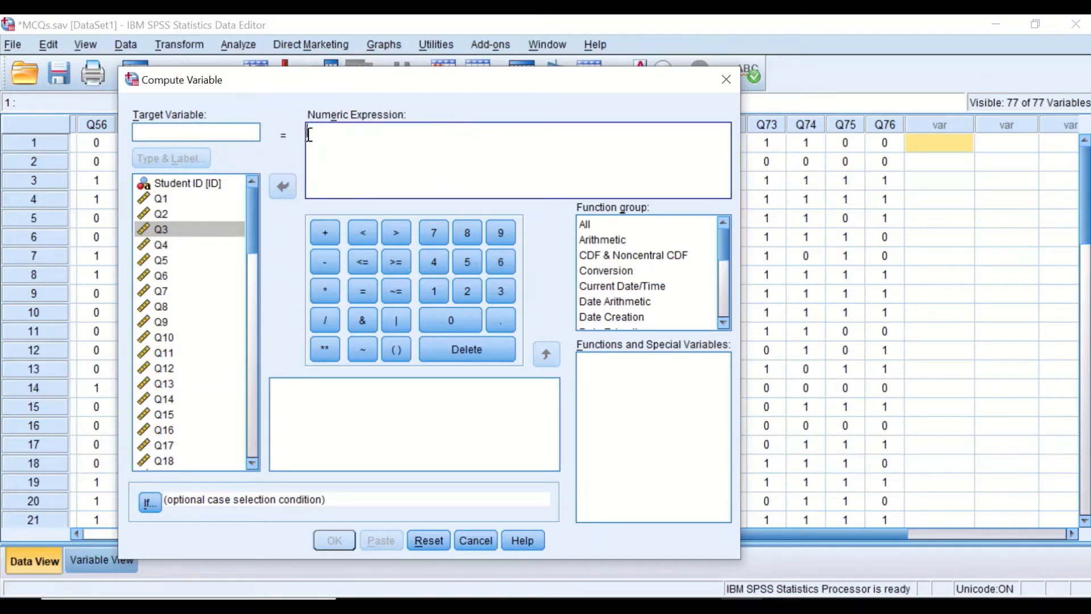
# List the functions of the Statistical function group
pyautogui.click(591, 232)
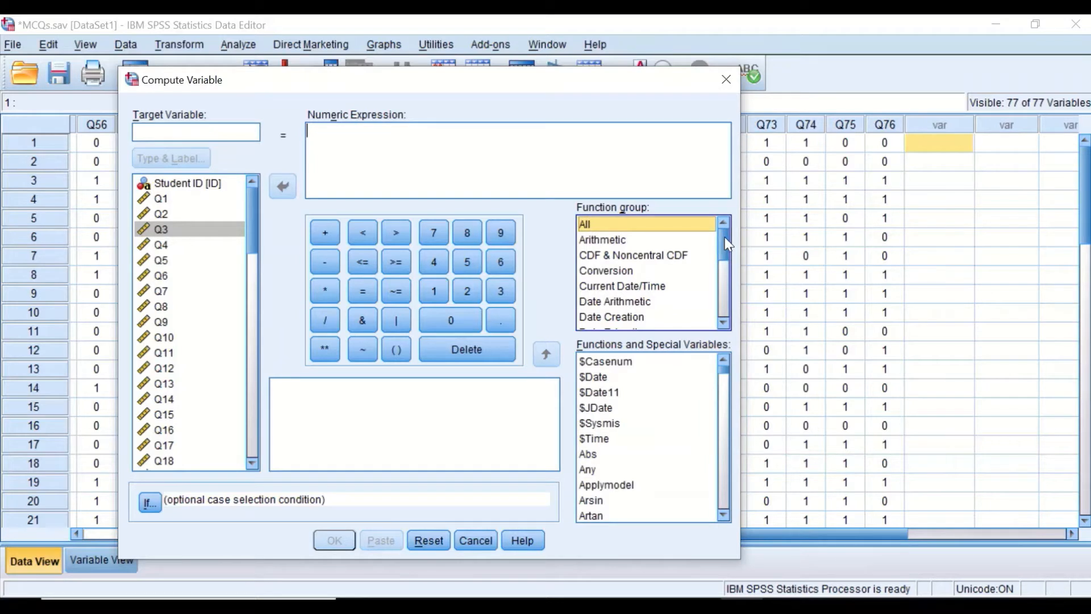
pyautogui.moveTo(725, 237); pyautogui.dragTo(675, 290)
pyautogui.click(602, 275)
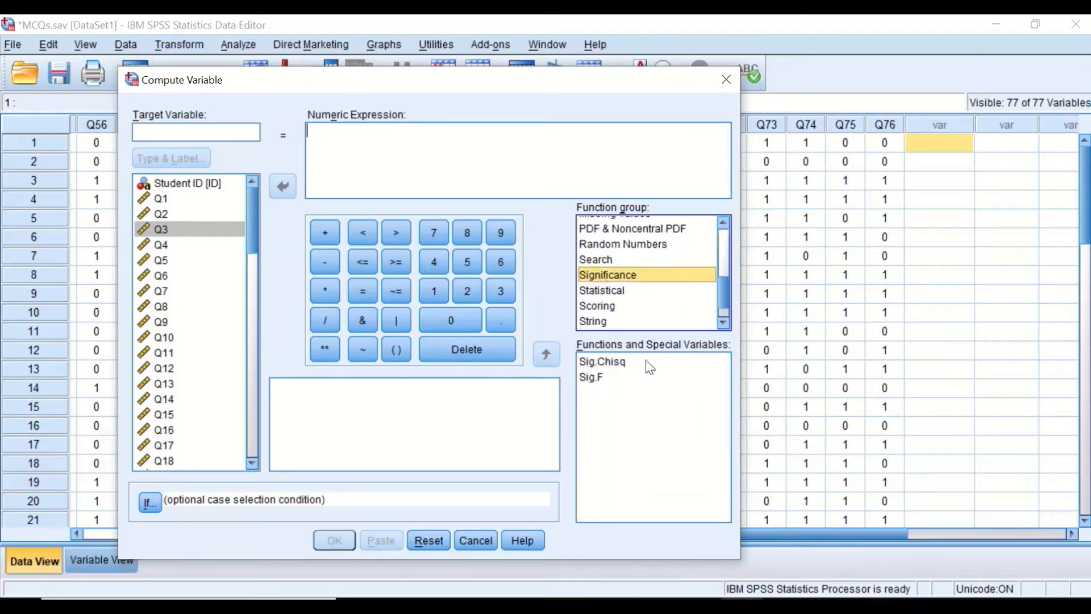
pyautogui.click(603, 291)
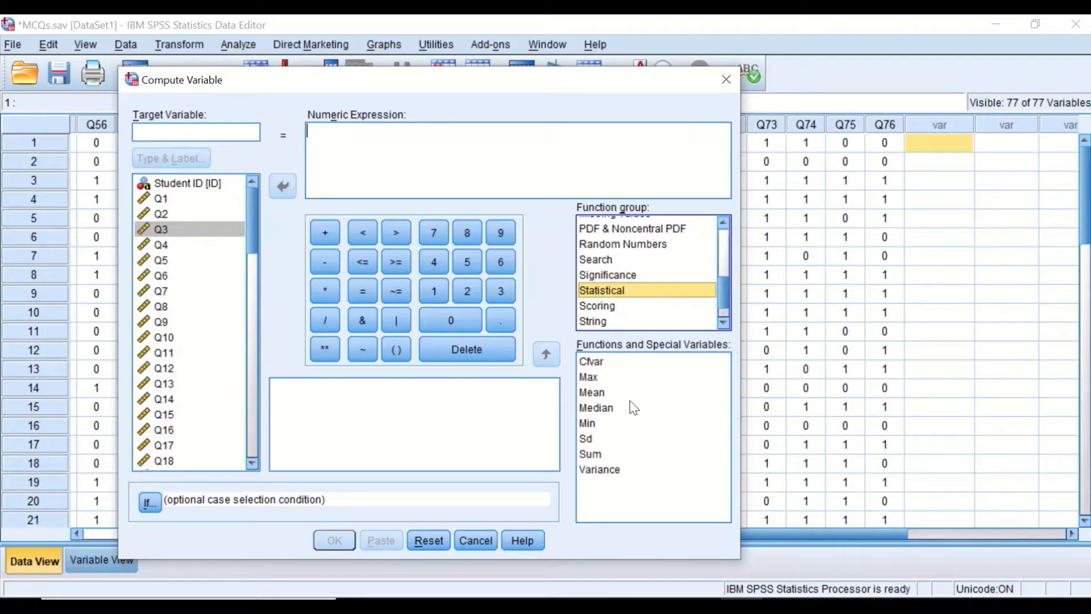
# Insert the Sum function into the numeric expression and remove its placeholder arguments
pyautogui.click(595, 453)
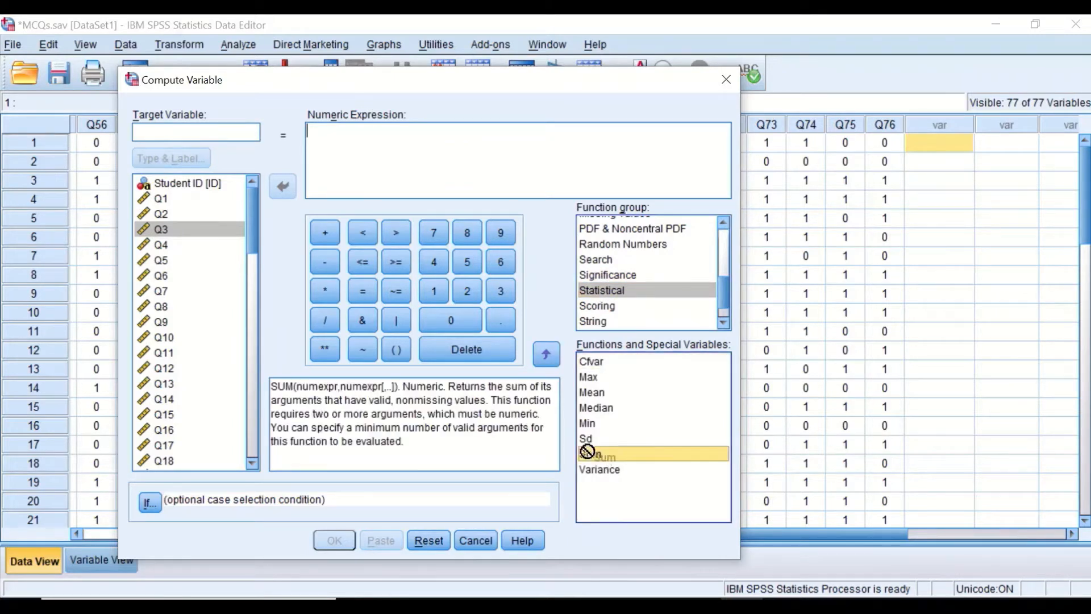
pyautogui.moveTo(588, 452); pyautogui.dragTo(341, 138)
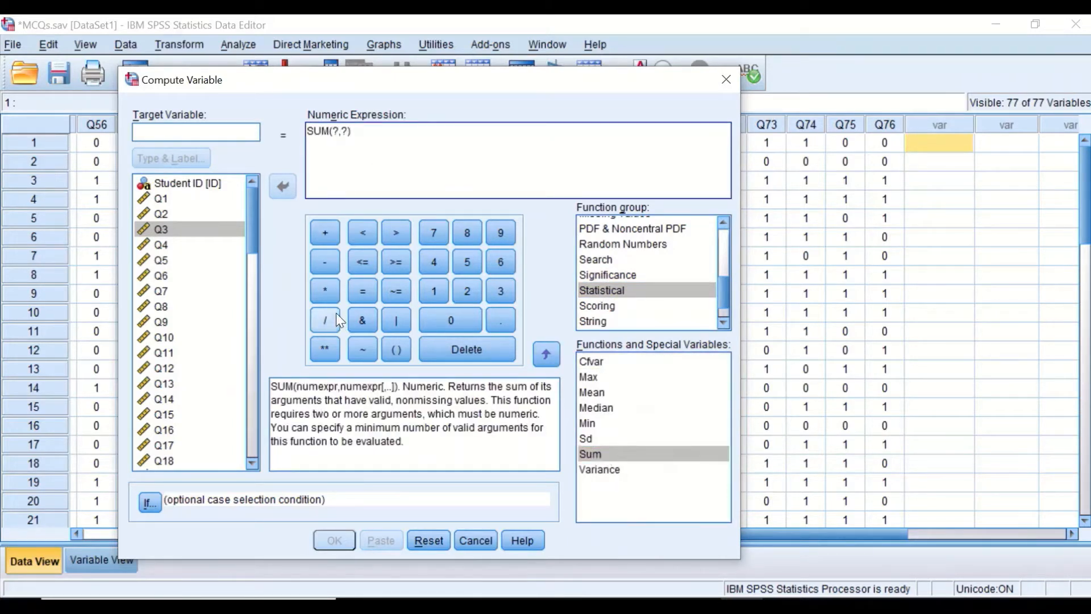
pyautogui.doubleClick(336, 131)
pyautogui.moveTo(343, 126); pyautogui.dragTo(346, 129)
pyautogui.press('BackSpace')
# Fill the Sum function with the comma-separated arguments Q1, Q2 and Q3
pyautogui.click(155, 200)
pyautogui.click(283, 187)
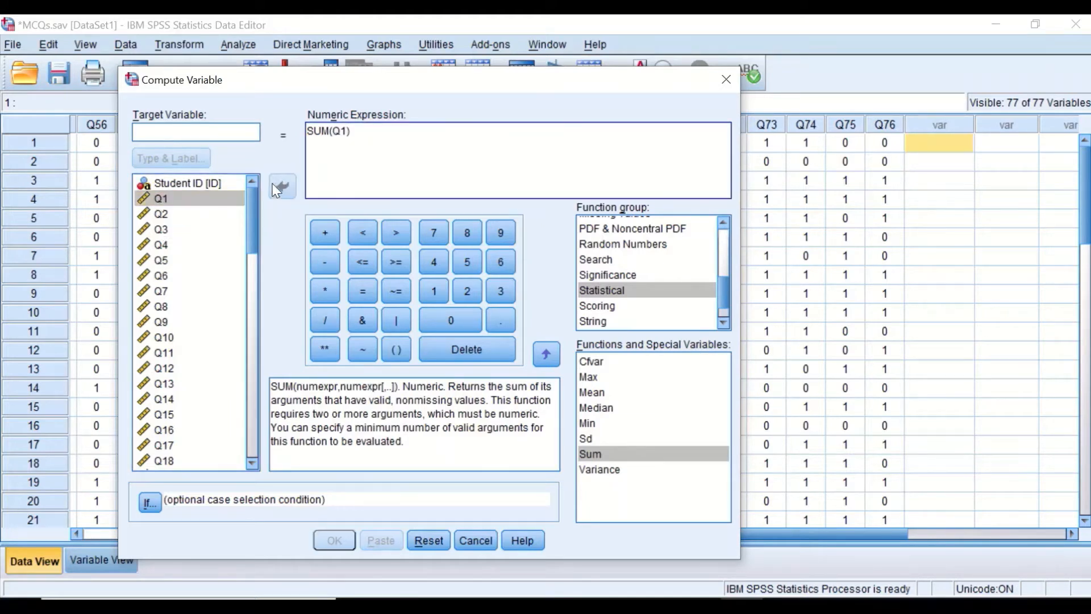
pyautogui.write(',')
pyautogui.click(167, 215)
pyautogui.click(282, 187)
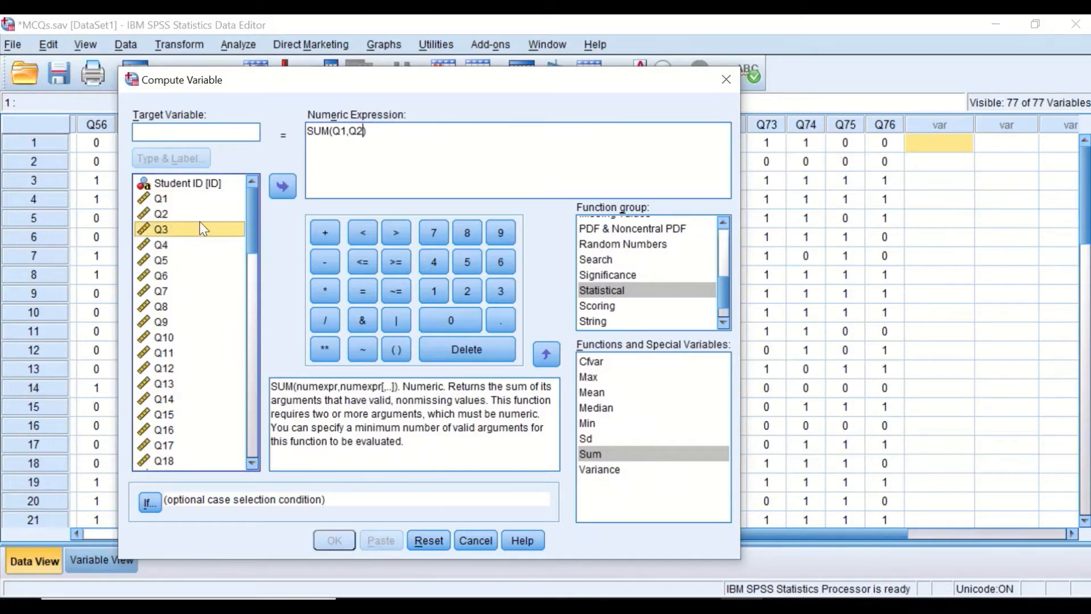
pyautogui.click(283, 186)
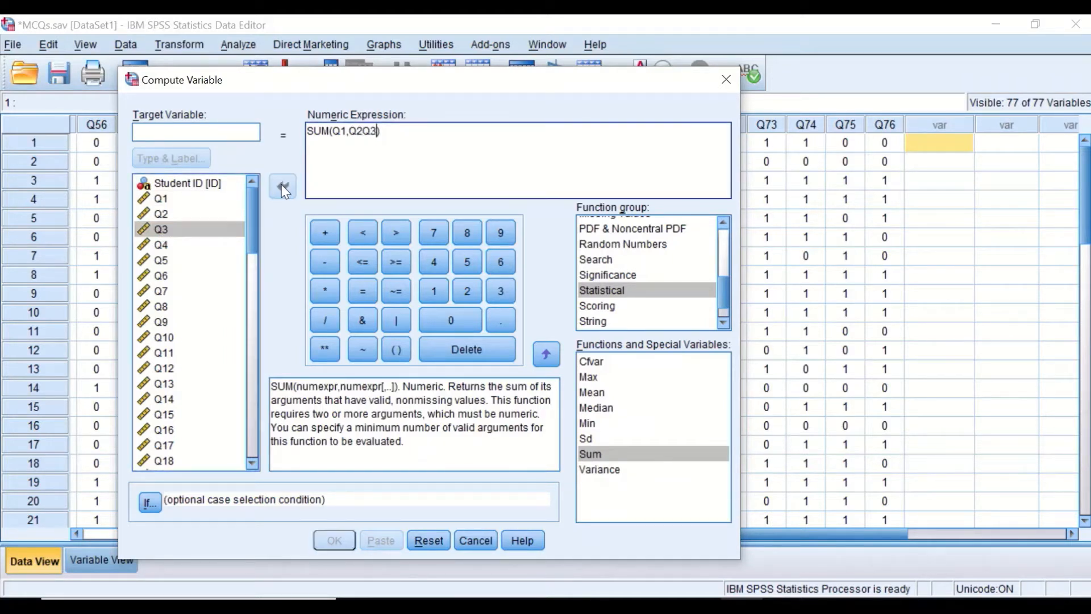
pyautogui.click(362, 132)
pyautogui.write(',')
# Divide the Sum function by 76 and multiply it by 100, then erase the complete expression
pyautogui.click(392, 137)
pyautogui.click(323, 321)
pyautogui.click(508, 261)
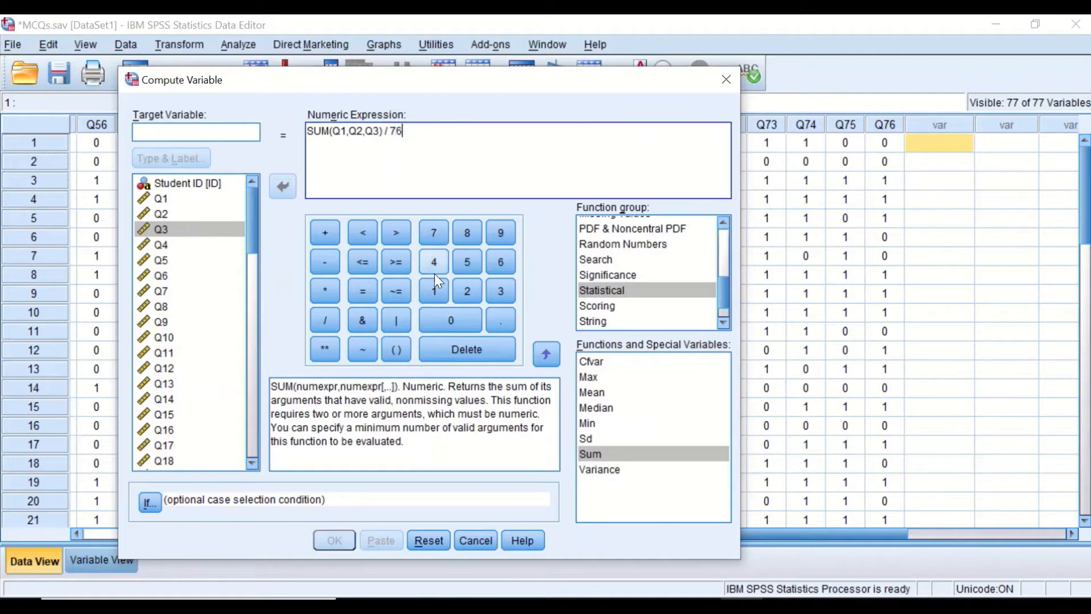
pyautogui.click(322, 289)
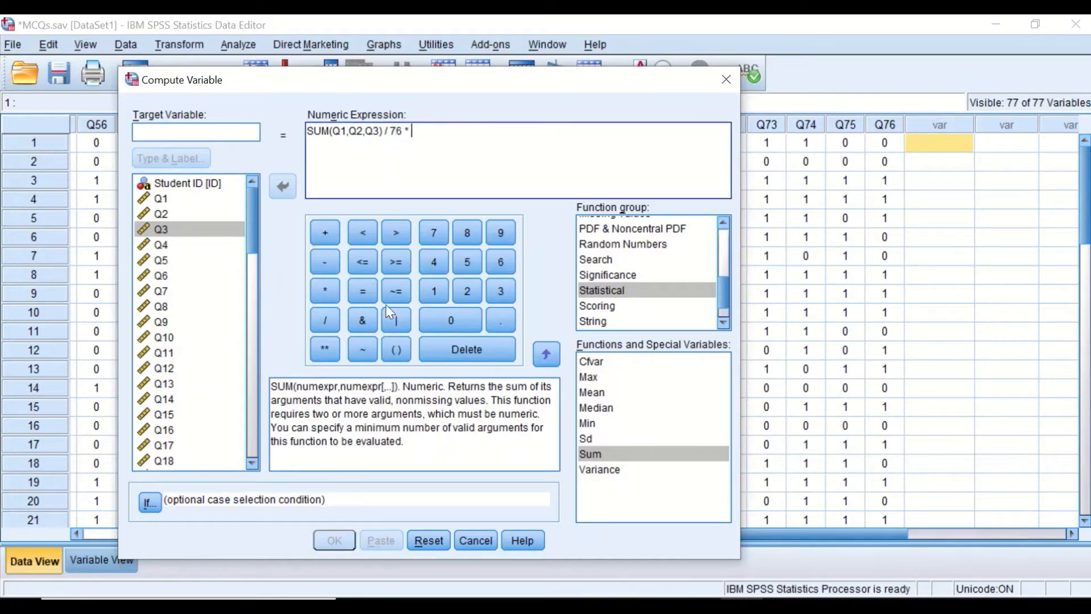
pyautogui.click(430, 290)
pyautogui.click(443, 316)
pyautogui.click(443, 316)
pyautogui.moveTo(463, 143); pyautogui.dragTo(291, 135)
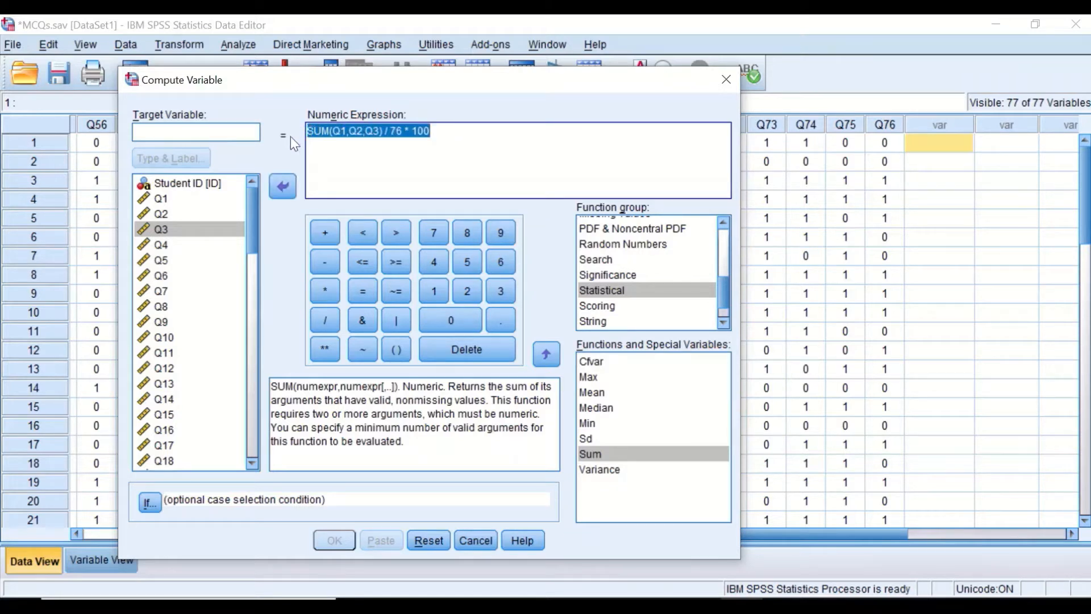
pyautogui.press('Delete')
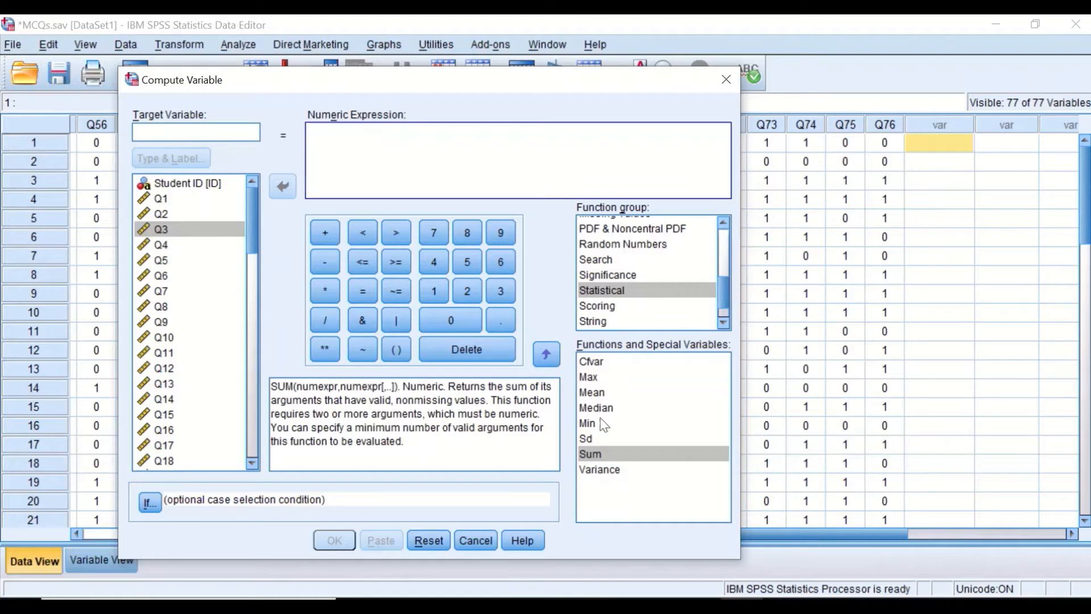
# Insert the Mean function into the numeric expression and name the target variable OverallMarks
pyautogui.moveTo(603, 392); pyautogui.dragTo(345, 139)
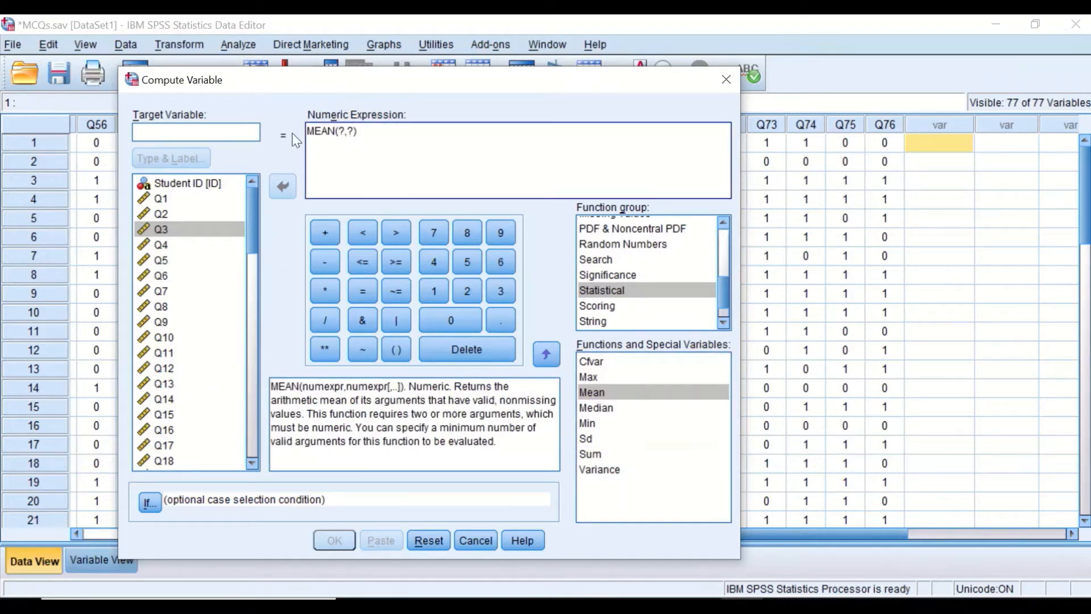
pyautogui.click(224, 132)
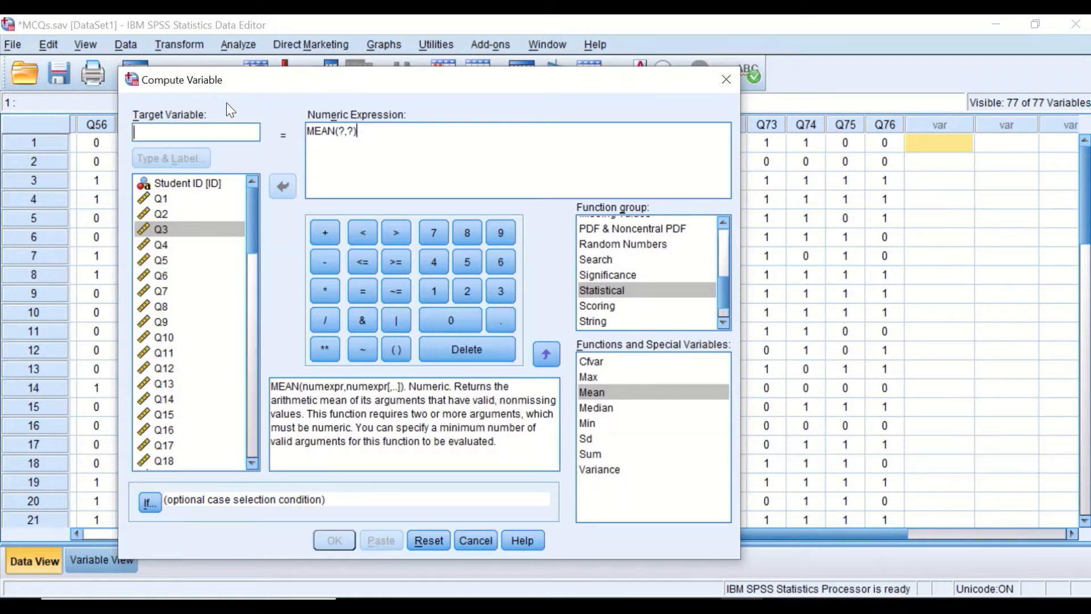
pyautogui.write('Overall')
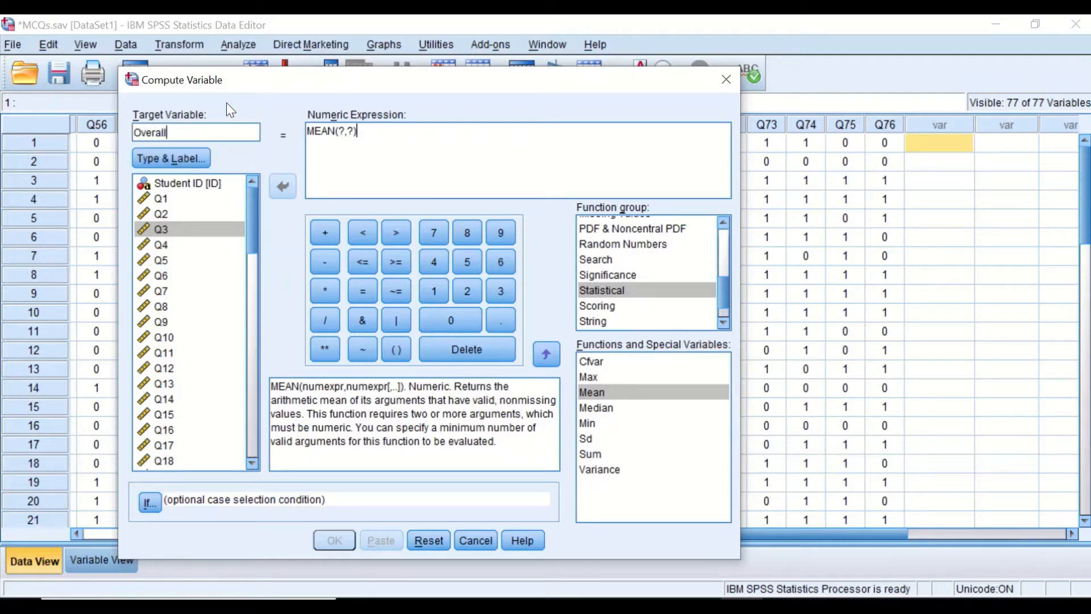
pyautogui.write('Marrks')
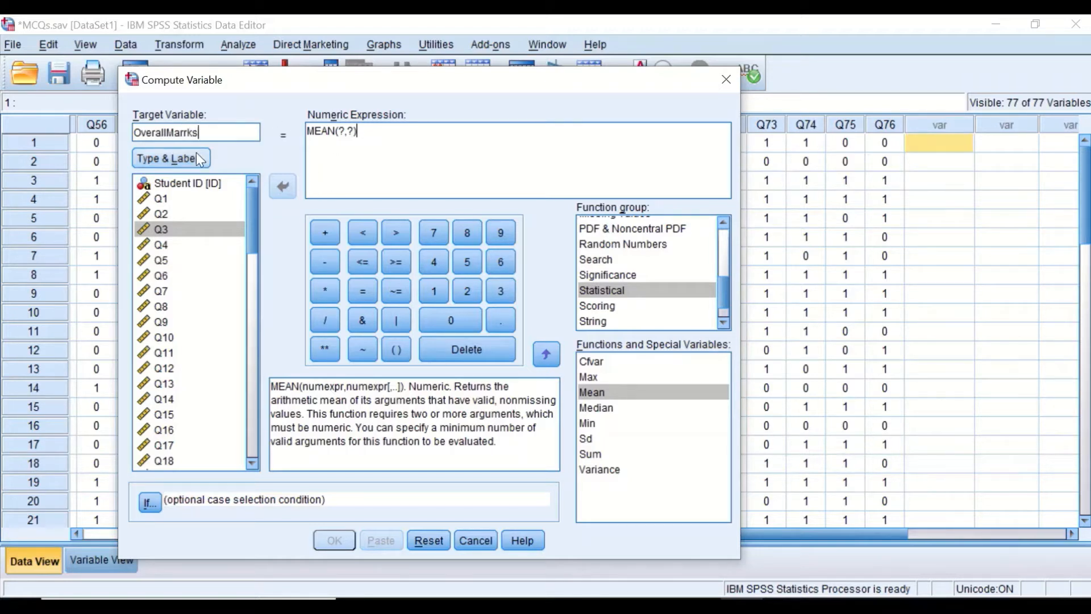
pyautogui.click(192, 133)
pyautogui.press('BackSpace')
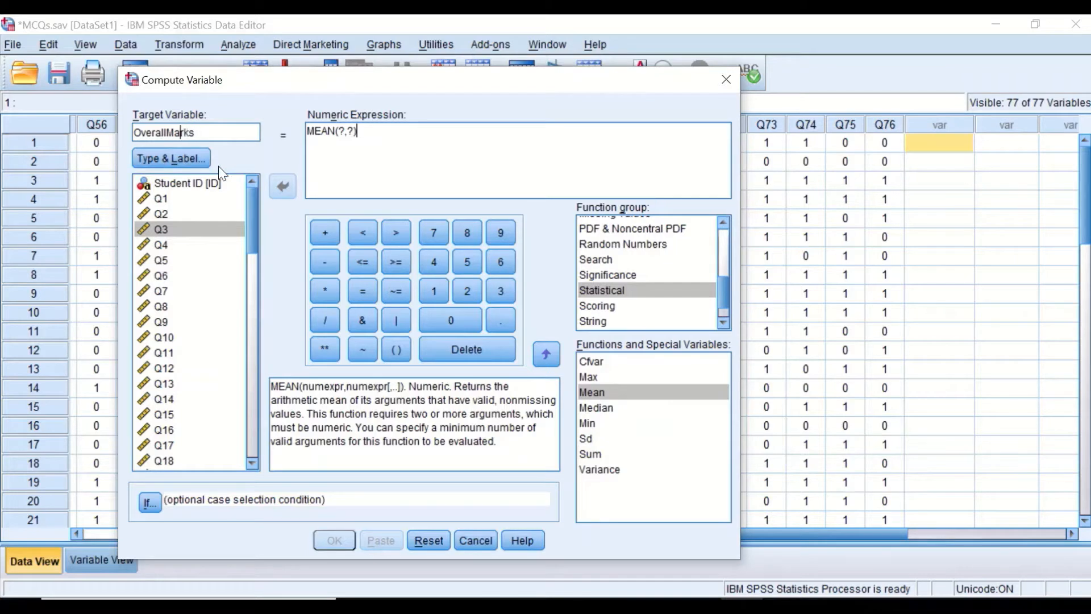
pyautogui.press('Tab')
pyautogui.click(162, 198)
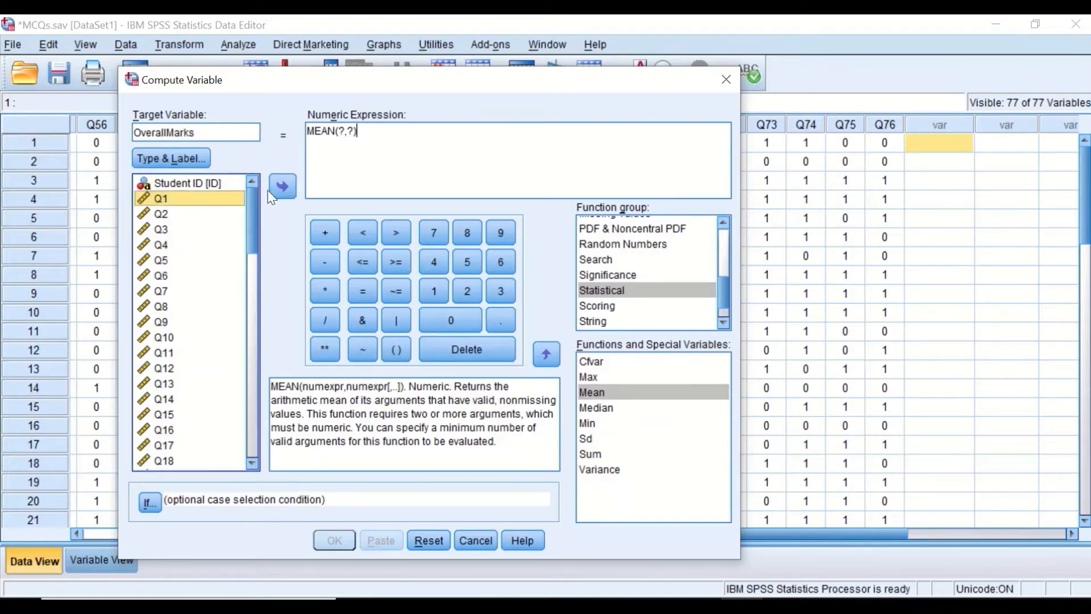
pyautogui.click(283, 186)
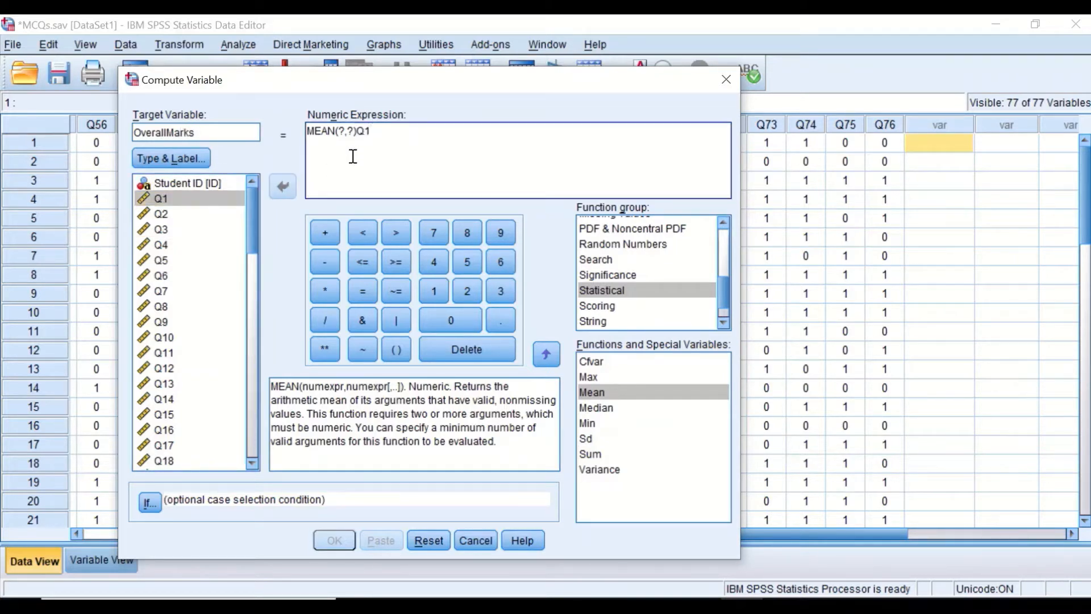
pyautogui.moveTo(357, 130); pyautogui.dragTo(372, 130)
pyautogui.press('Delete')
pyautogui.click(236, 215)
pyautogui.click(229, 196)
# Replace the Mean function's placeholder arguments with Q1, Q2 and Q3, separated by commas
pyautogui.click(341, 134)
pyautogui.moveTo(341, 133); pyautogui.dragTo(356, 134)
pyautogui.press('Delete')
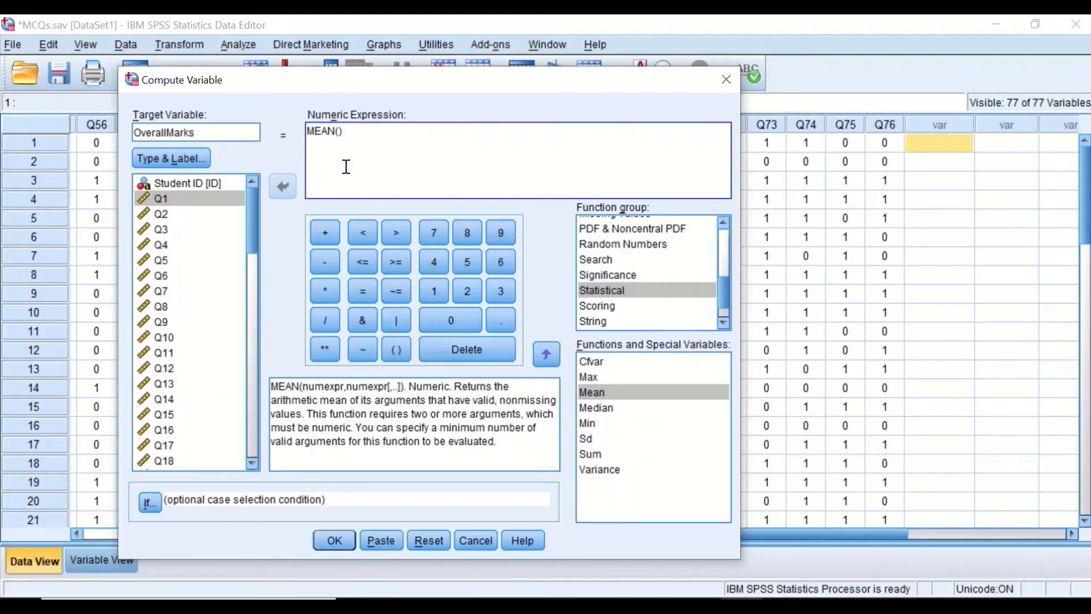
pyautogui.click(176, 199)
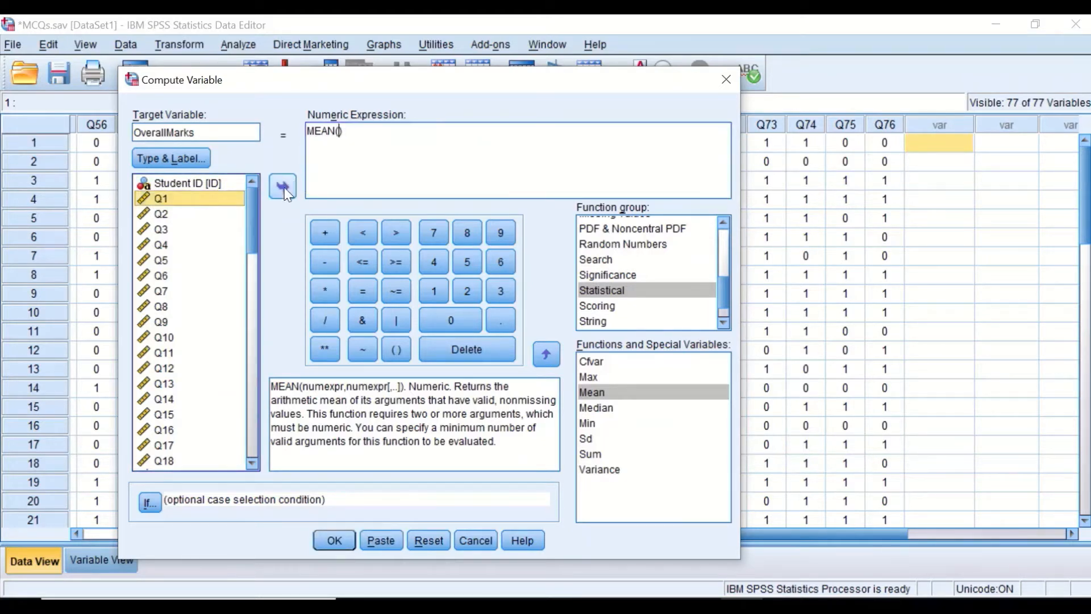
pyautogui.click(283, 189)
pyautogui.write(',')
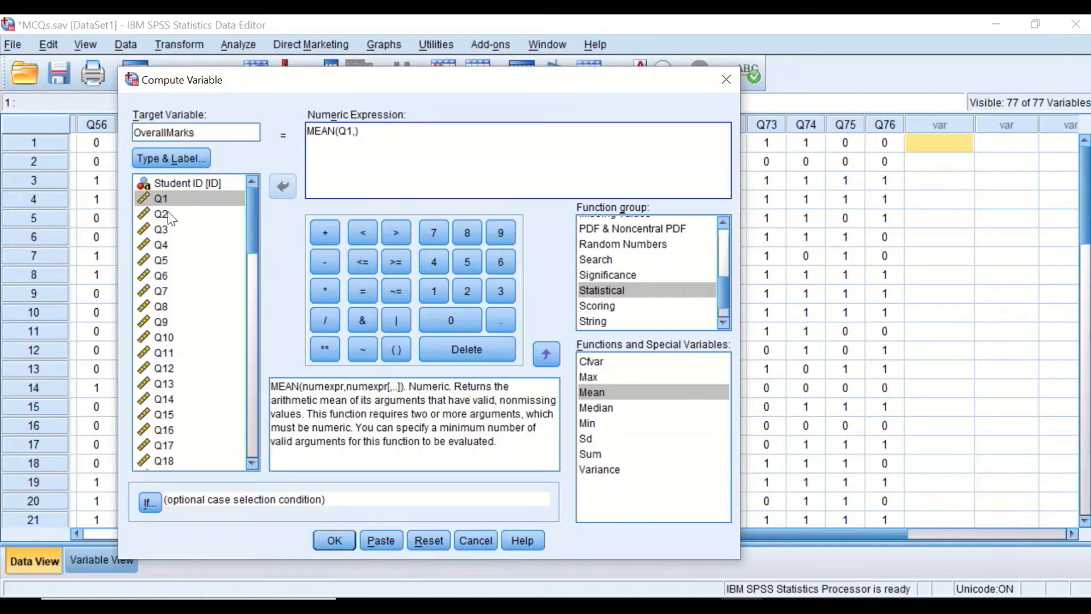
pyautogui.click(170, 214)
pyautogui.click(283, 187)
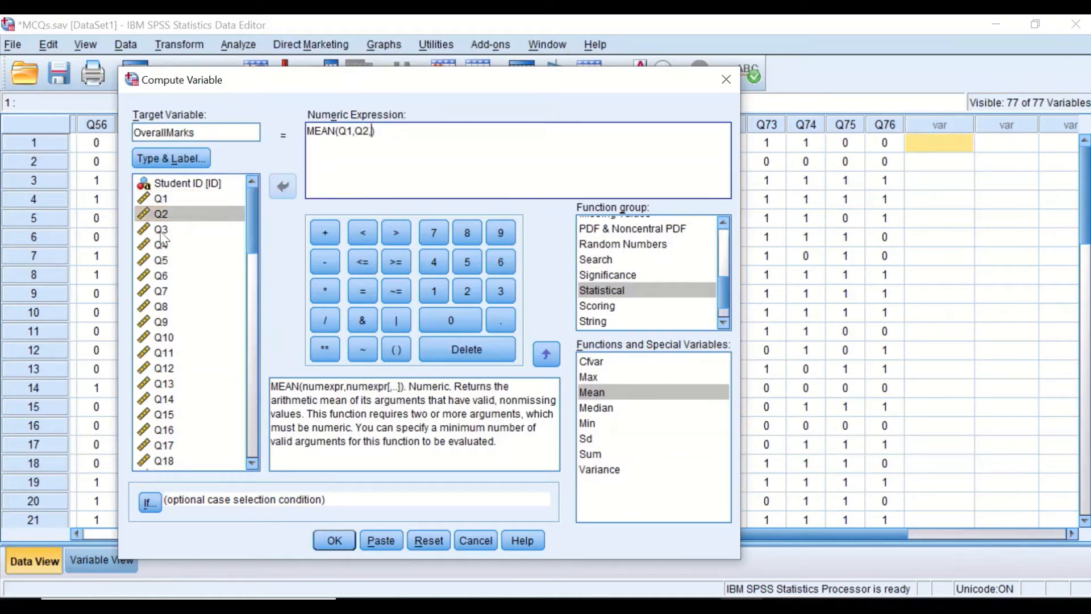
pyautogui.write(',')
pyautogui.click(162, 229)
pyautogui.click(283, 188)
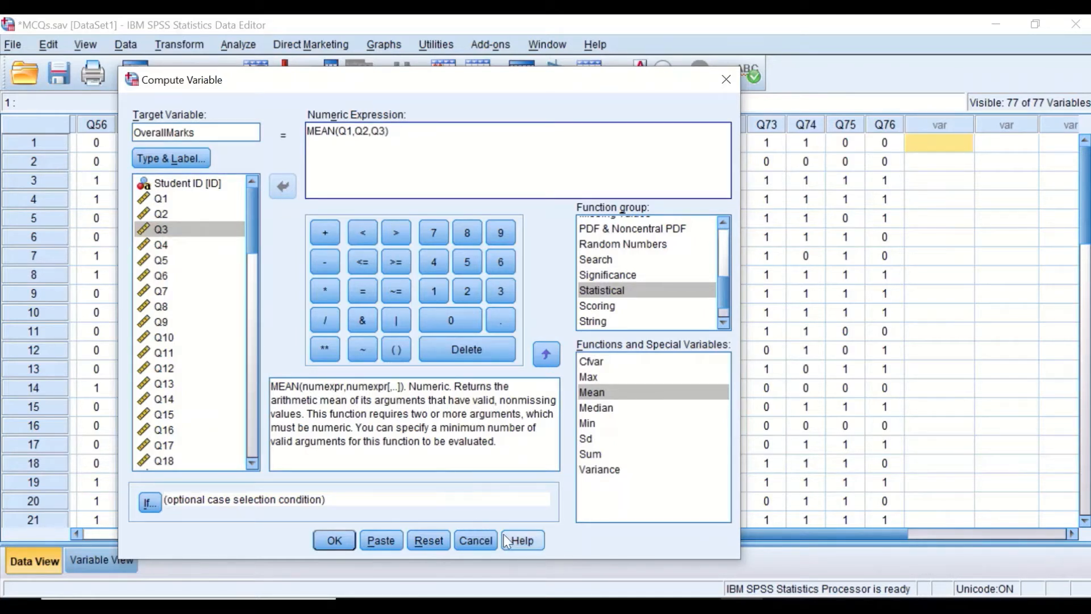
# Switch to Plus.docx in Word and copy the comma-separated list of items Q1 to Q76
pyautogui.hotkey('alt', 'Tab')
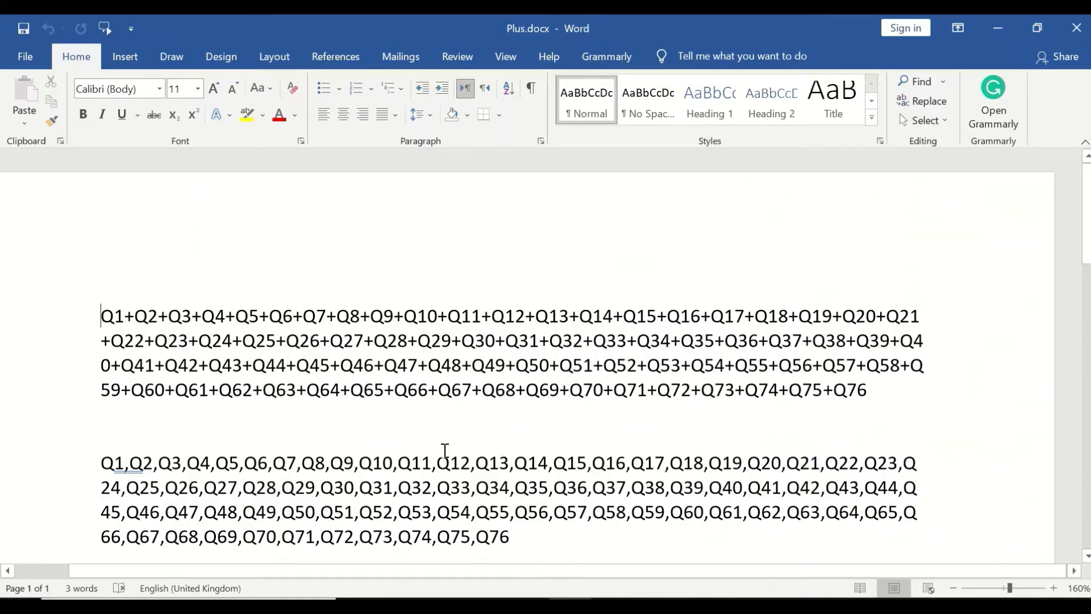
pyautogui.scroll(-2, 419, 415)
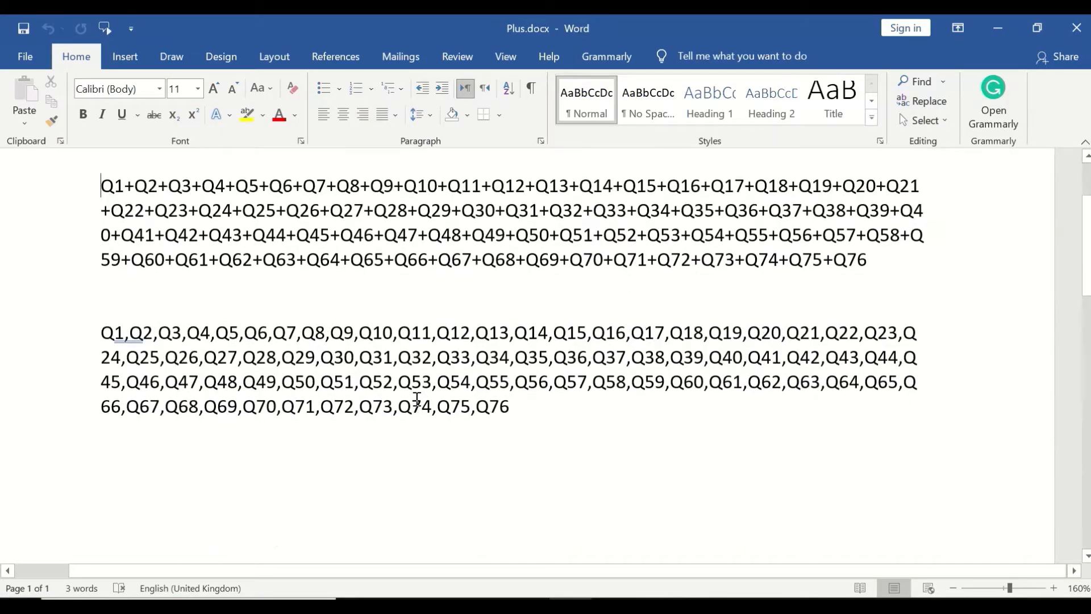
pyautogui.scroll(1, 417, 401)
pyautogui.moveTo(529, 478); pyautogui.dragTo(146, 404)
pyautogui.hotkey('ctrl', 'c')
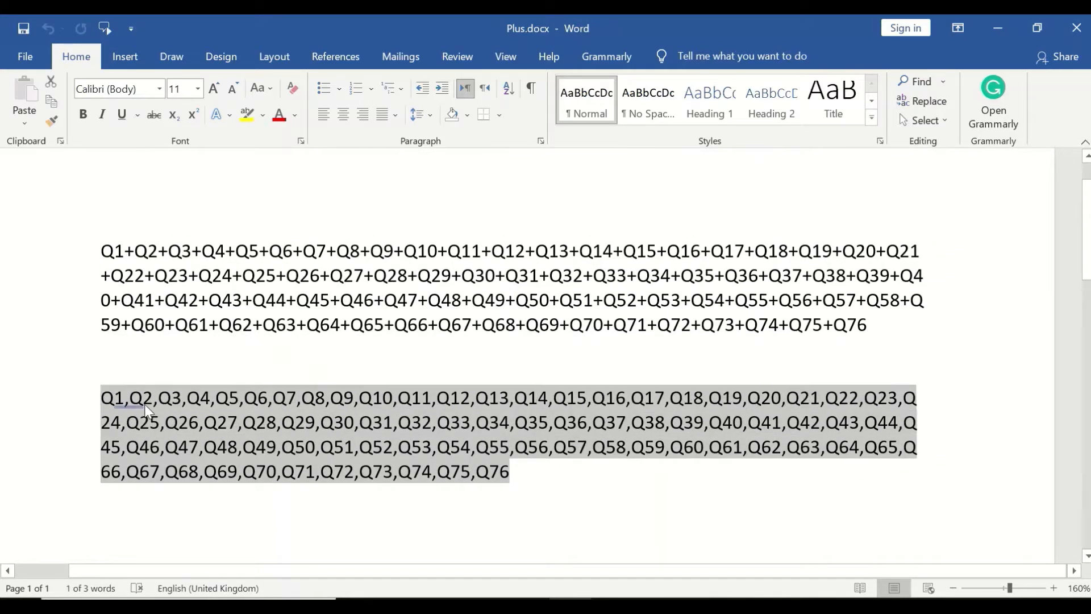
pyautogui.rightClick(146, 405)
pyautogui.click(183, 192)
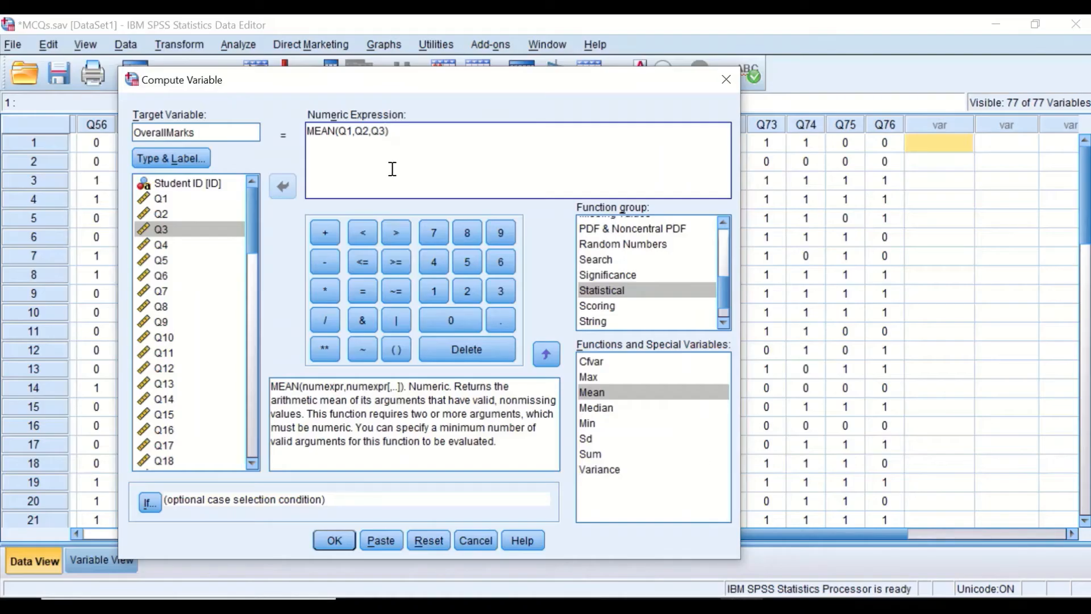
# Back in SPSS, replace the Mean function's arguments Q1, Q2 and Q3 with the copied list Q1 to Q76
pyautogui.moveTo(386, 131); pyautogui.dragTo(338, 132)
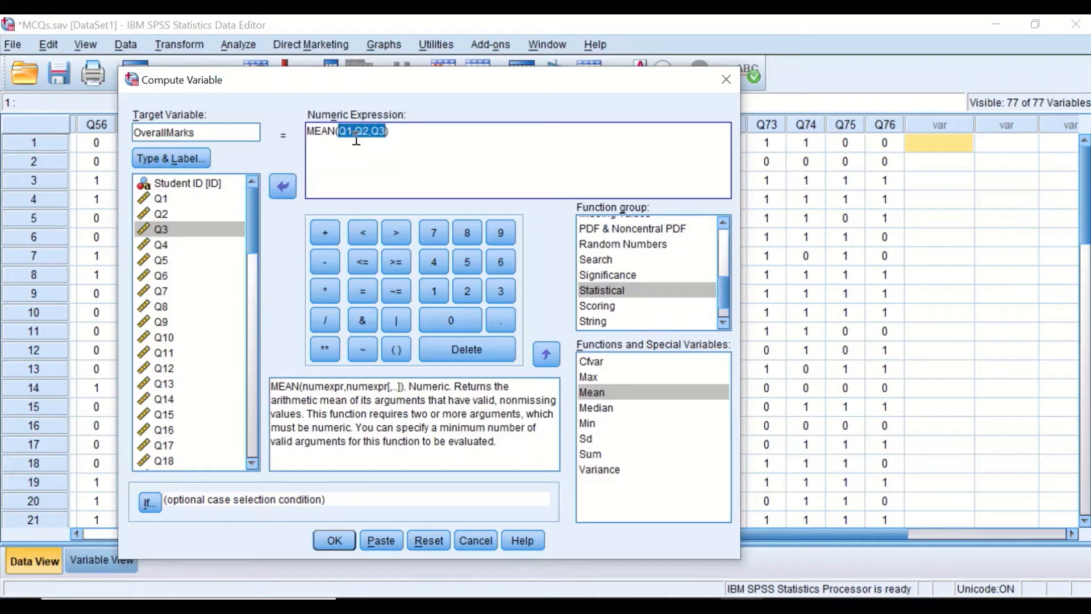
pyautogui.rightClick(357, 140)
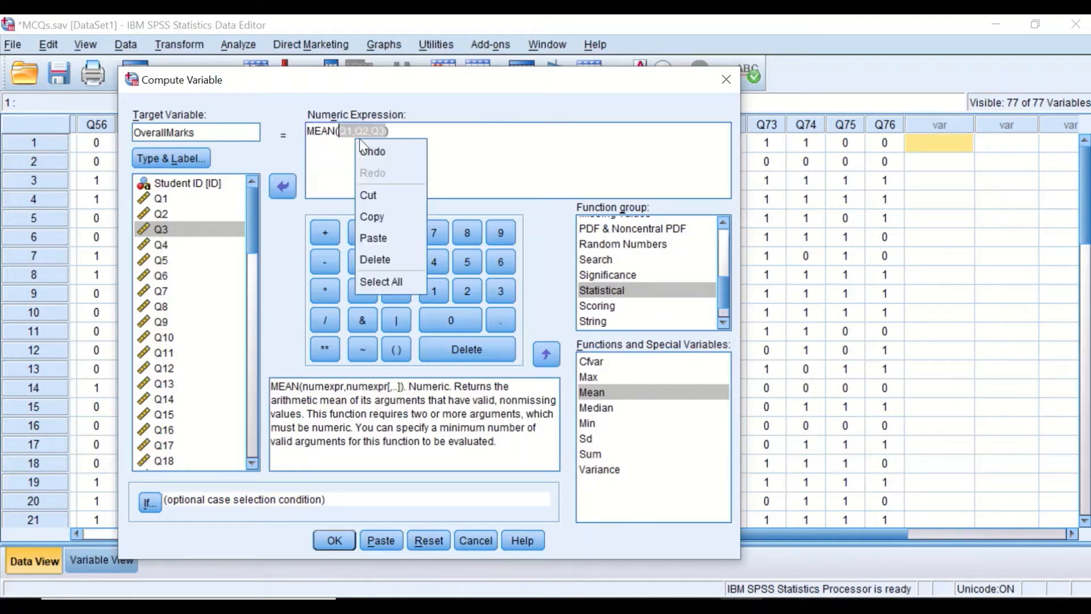
pyautogui.click(375, 238)
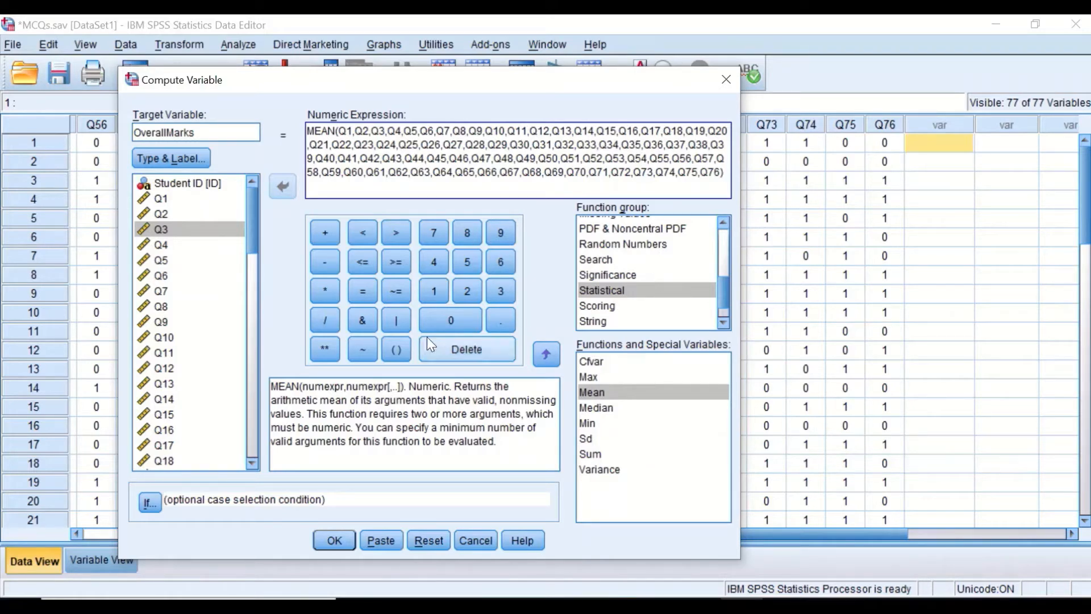
# Multiply the Mean function by 100 and run the OverallMarks computation
pyautogui.click(324, 290)
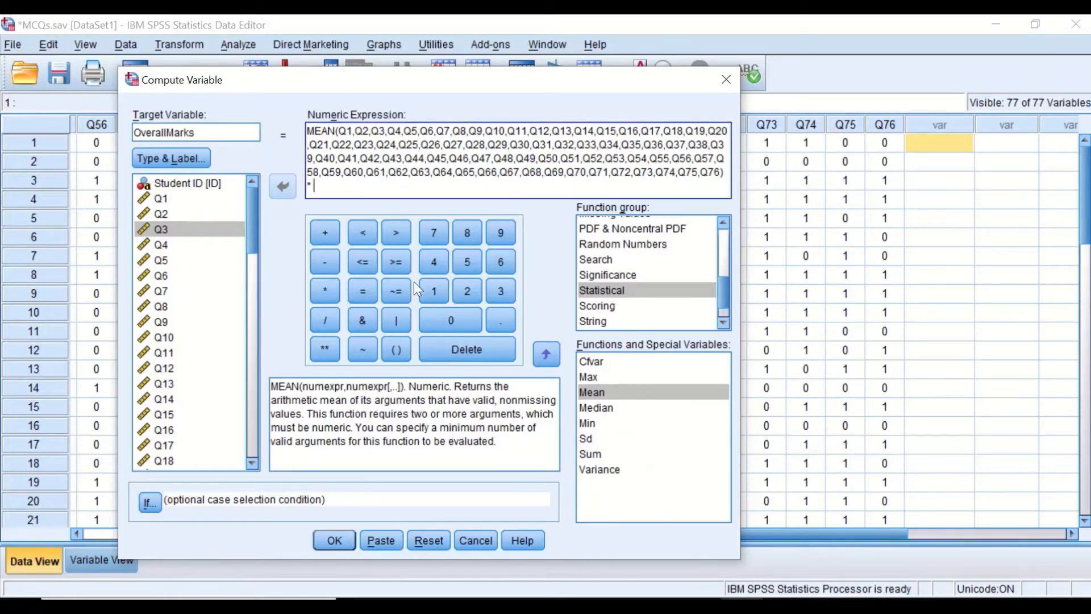
pyautogui.click(434, 290)
pyautogui.click(444, 320)
pyautogui.click(442, 321)
pyautogui.click(335, 543)
pyautogui.click(336, 542)
# Return from the output to the data and narrow the OverallMarks column to fit its heading
pyautogui.click(996, 25)
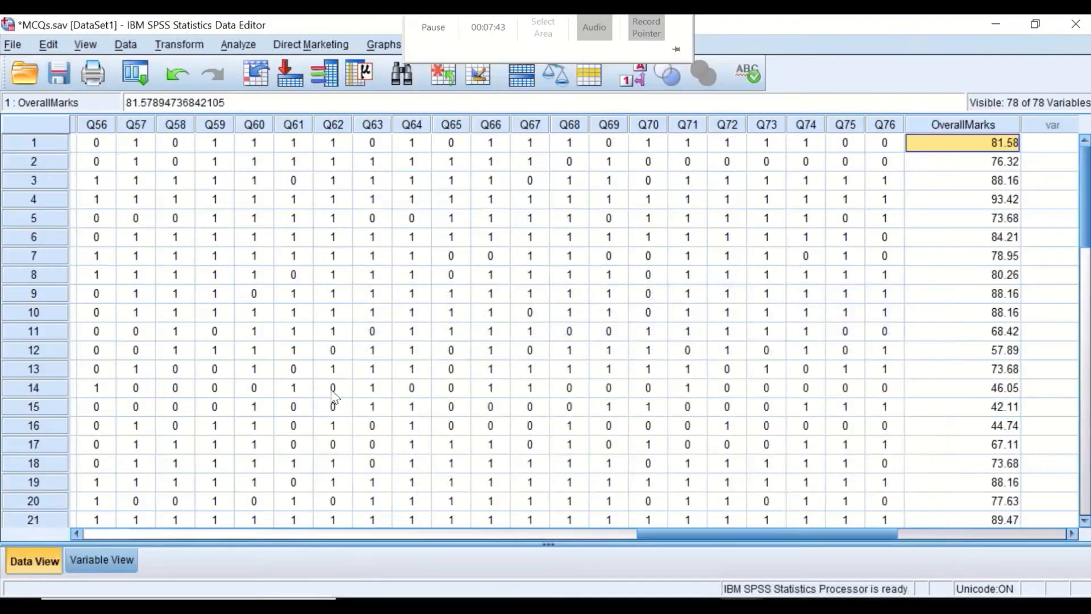
pyautogui.moveTo(864, 536); pyautogui.dragTo(971, 535)
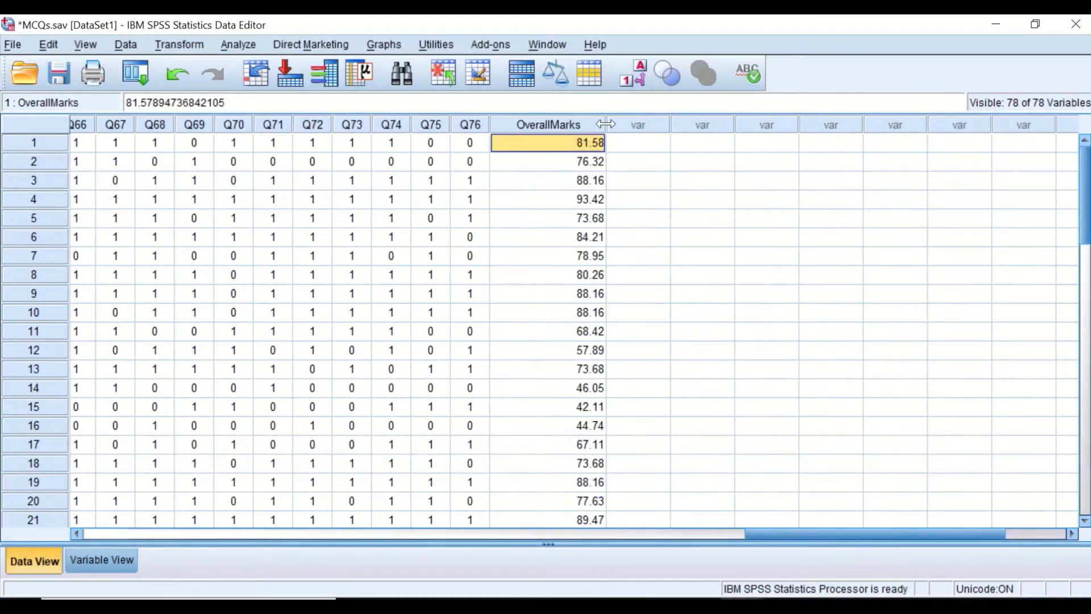
pyautogui.moveTo(605, 124); pyautogui.dragTo(575, 125)
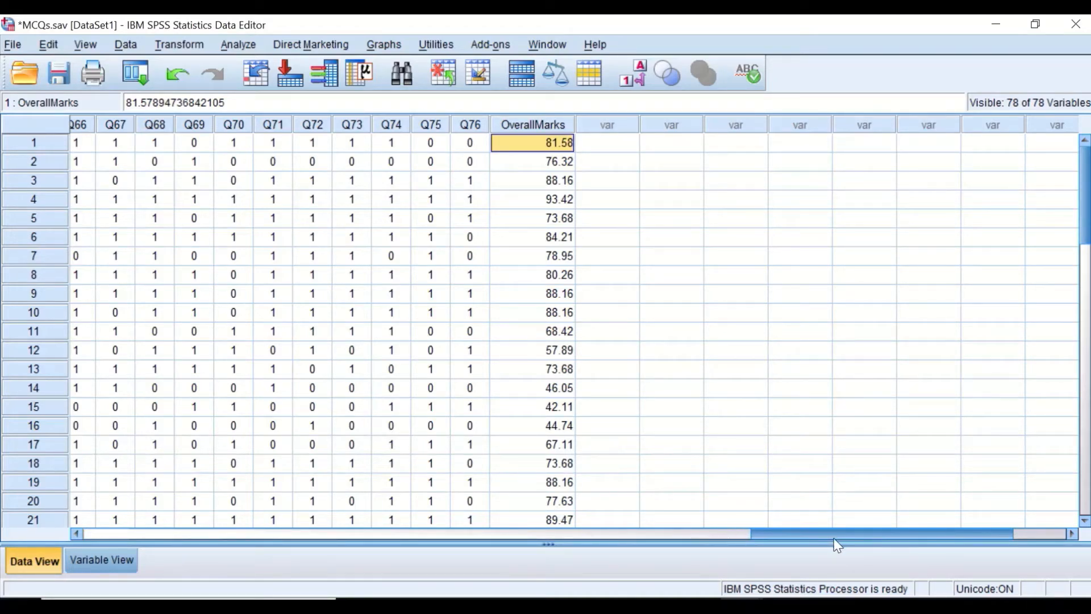
# Examine the students' item scores from Q1 to Q76 alongside the computed OverallMarks column
pyautogui.moveTo(834, 537); pyautogui.dragTo(750, 399)
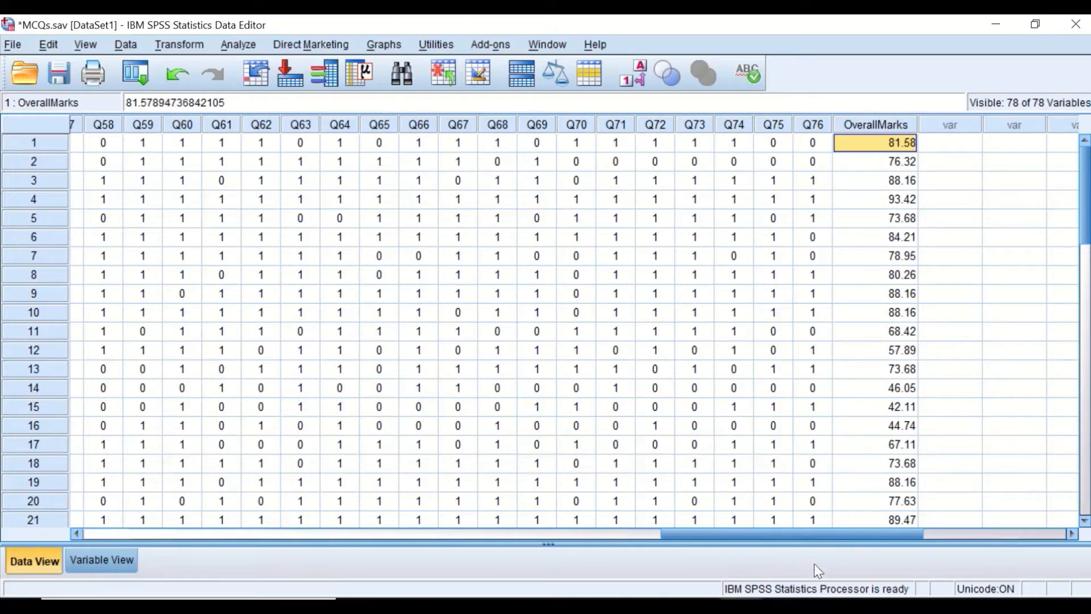
pyautogui.moveTo(830, 537); pyautogui.dragTo(236, 508)
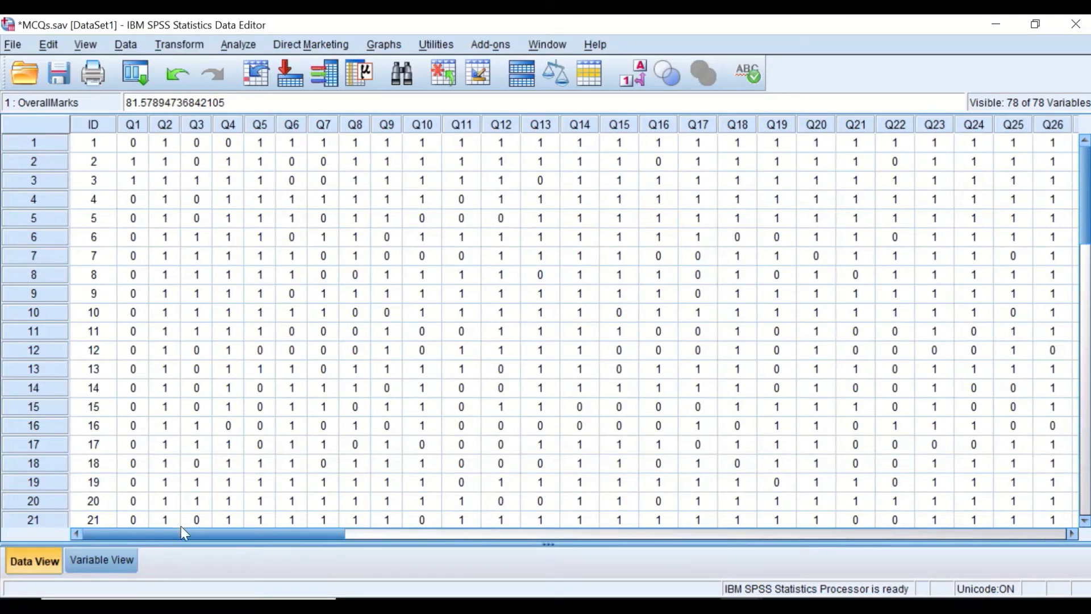
pyautogui.moveTo(181, 533); pyautogui.dragTo(807, 507)
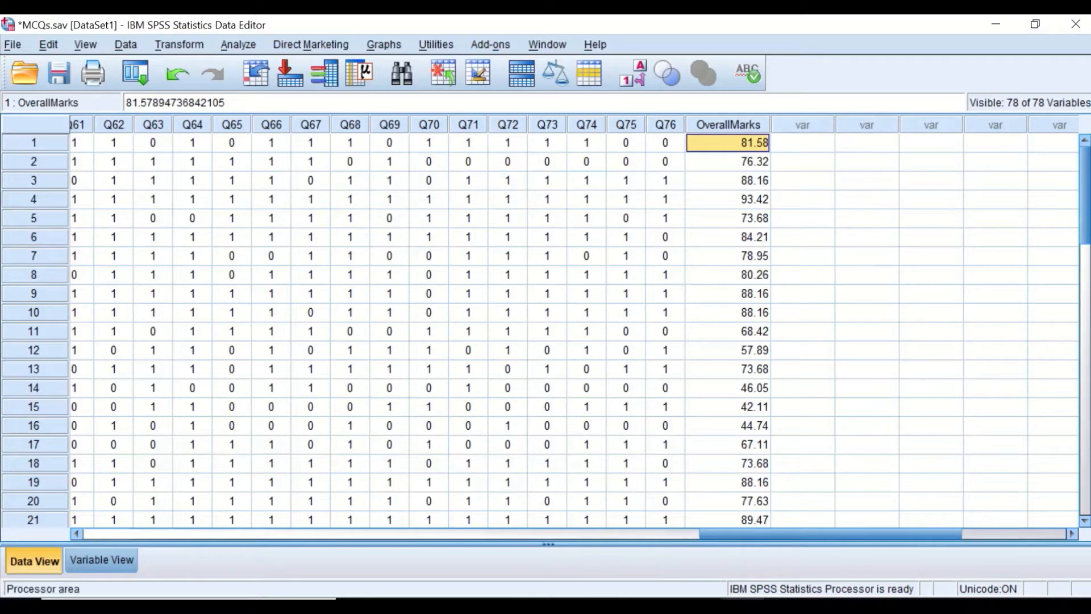
pyautogui.moveTo(912, 531); pyautogui.dragTo(296, 532)
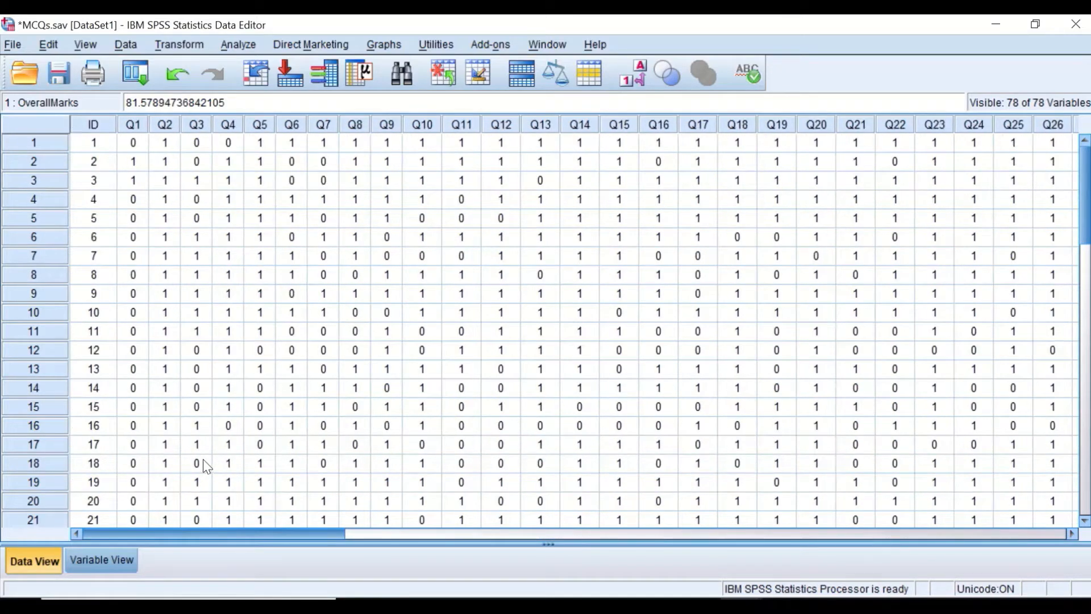
pyautogui.hscroll(15, 202, 459)
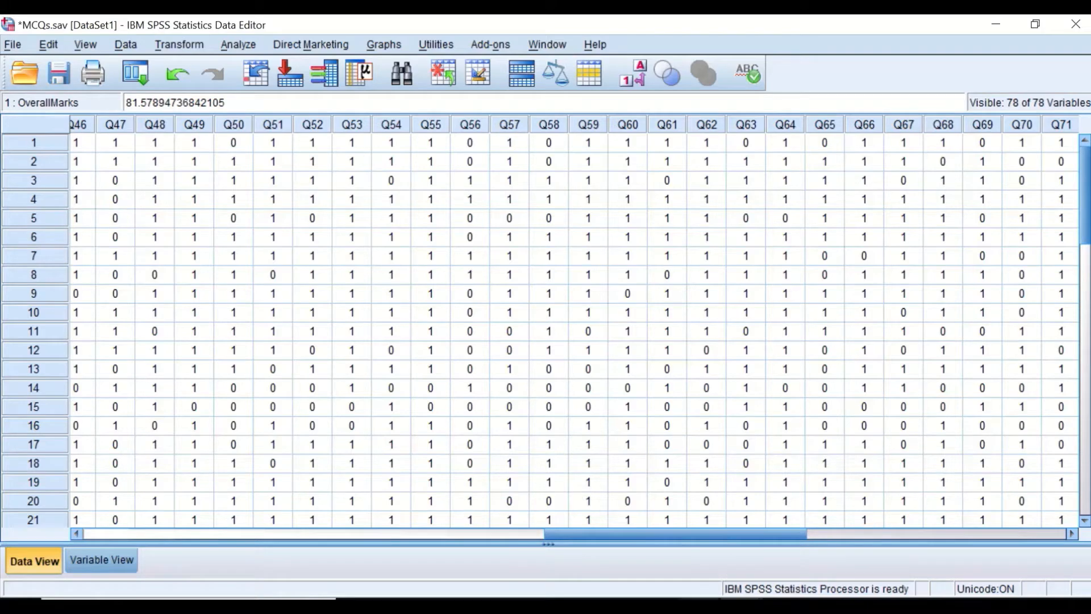
pyautogui.moveTo(703, 534); pyautogui.dragTo(171, 494)
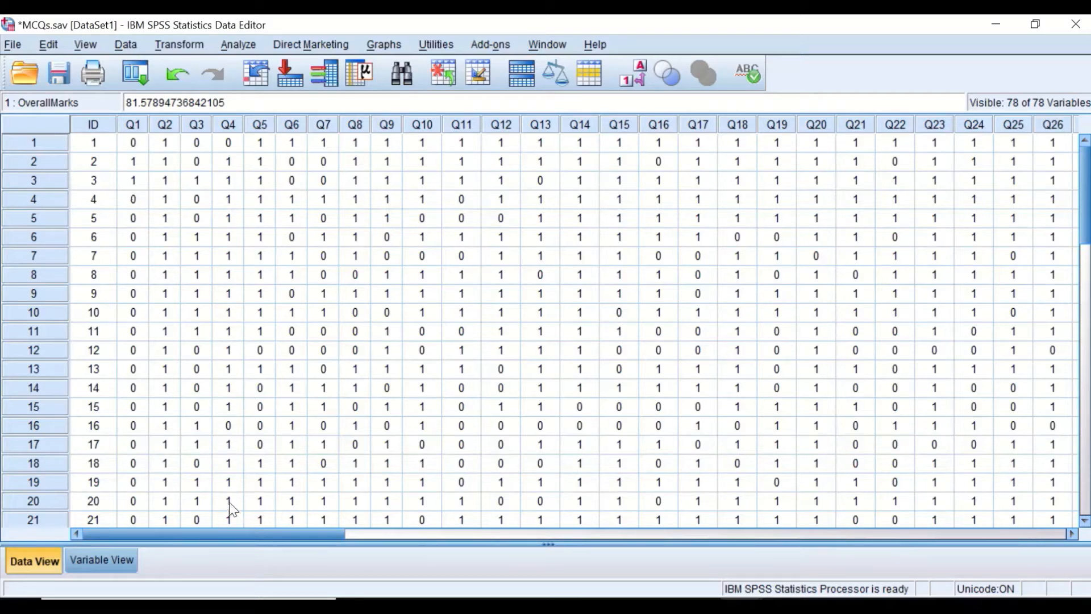
pyautogui.moveTo(256, 529); pyautogui.dragTo(900, 529)
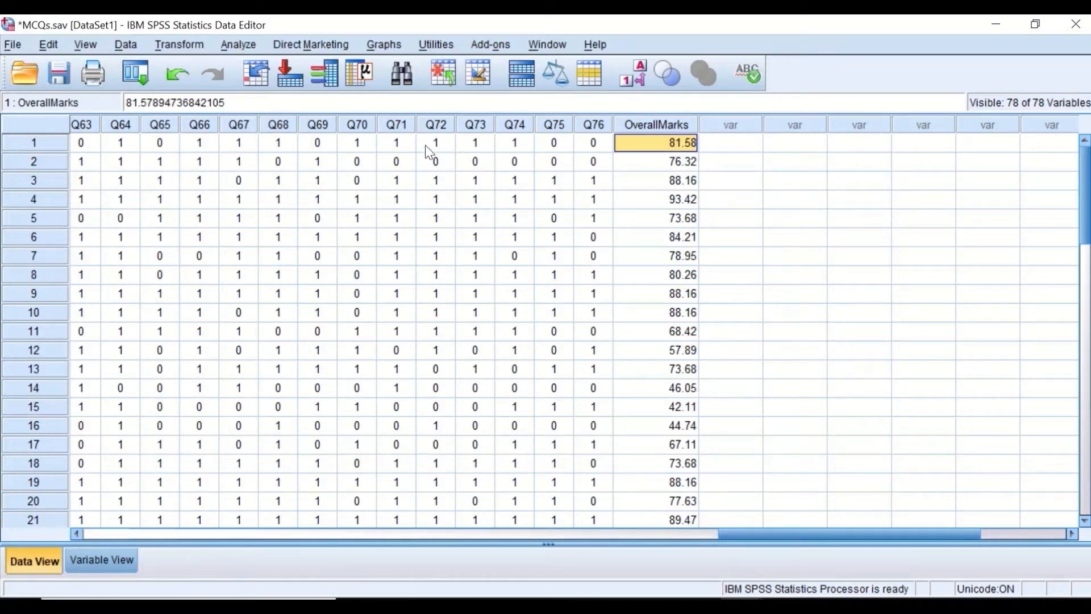
# Start a bivariate correlation, reset its settings, and add all items Q1 to Q76 plus OverallMarks as variables
pyautogui.click(245, 46)
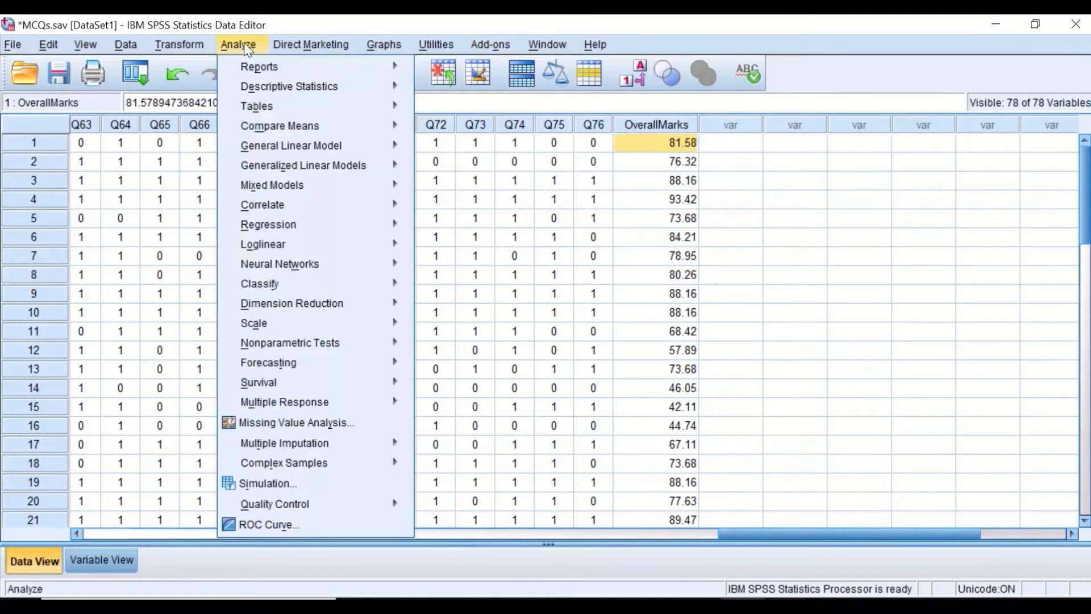
pyautogui.moveTo(281, 208)
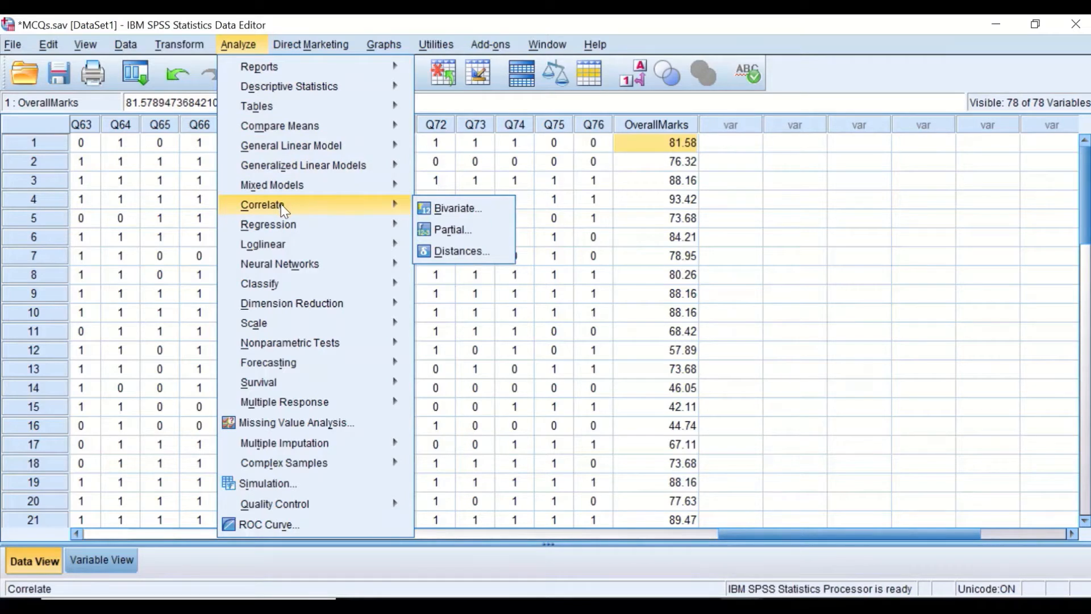
pyautogui.click(452, 211)
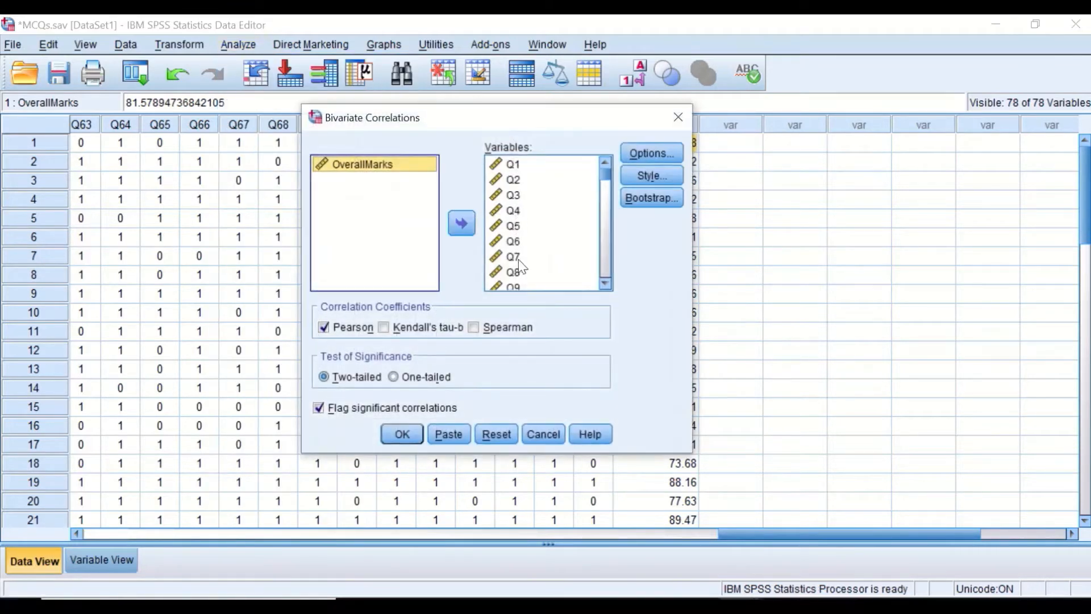
pyautogui.click(496, 434)
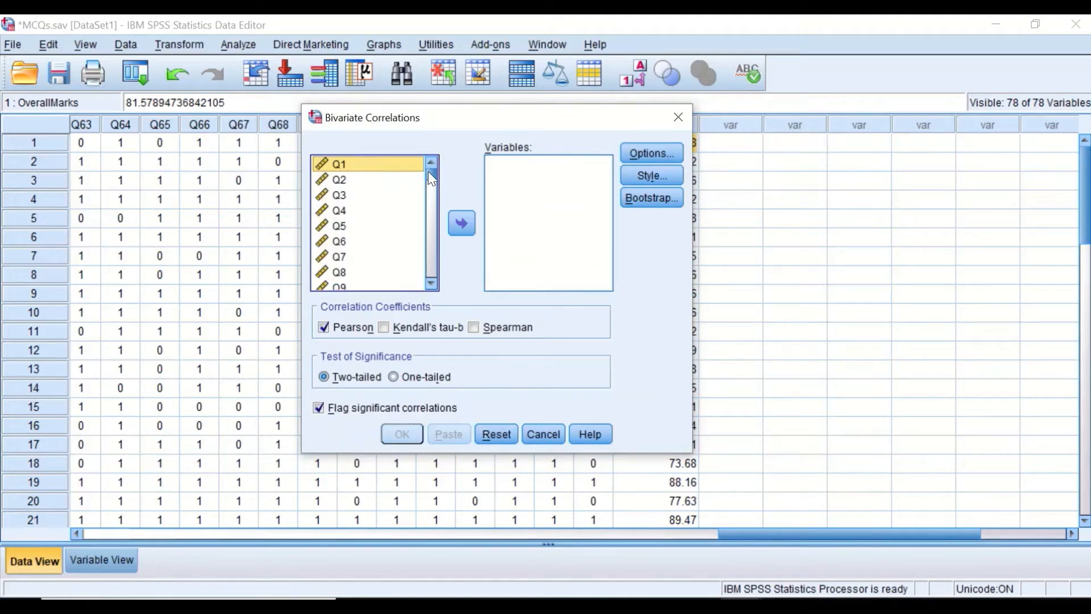
pyautogui.moveTo(428, 172); pyautogui.dragTo(430, 282)
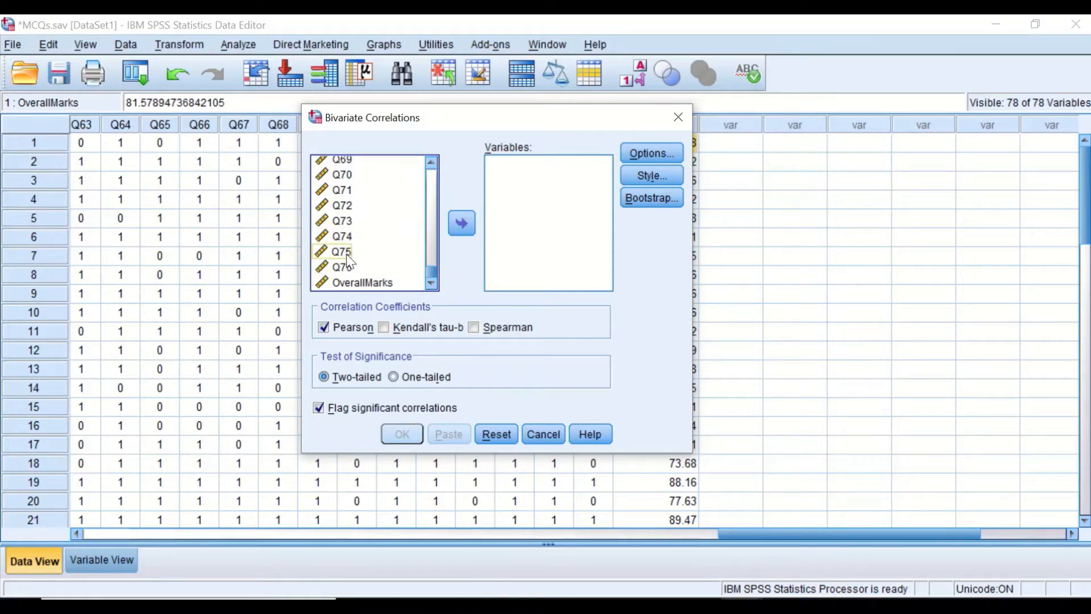
pyautogui.hotkey('ctrl', 'a')
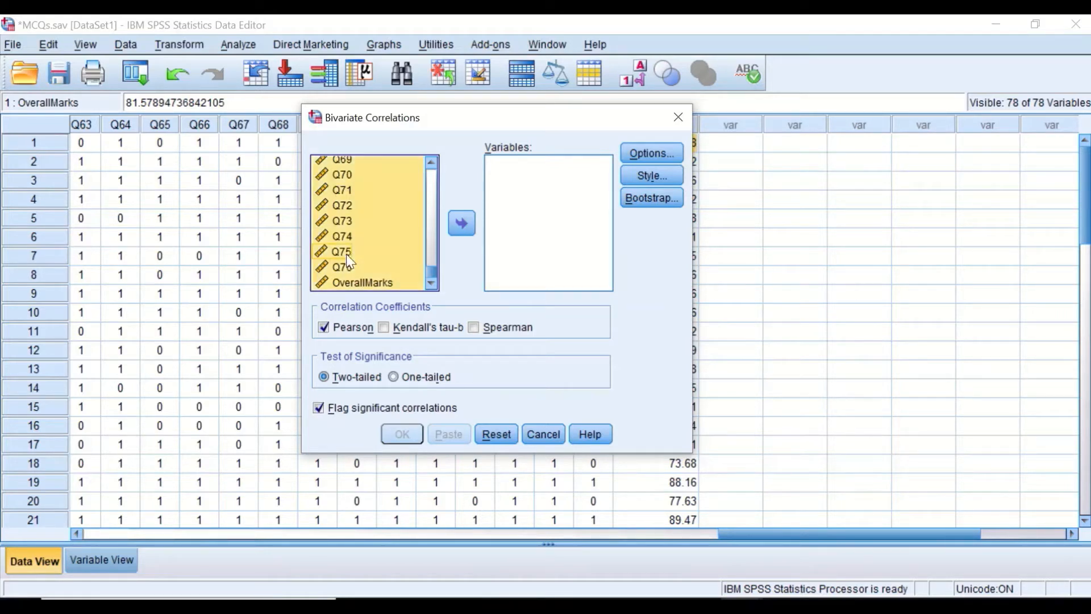
pyautogui.click(460, 224)
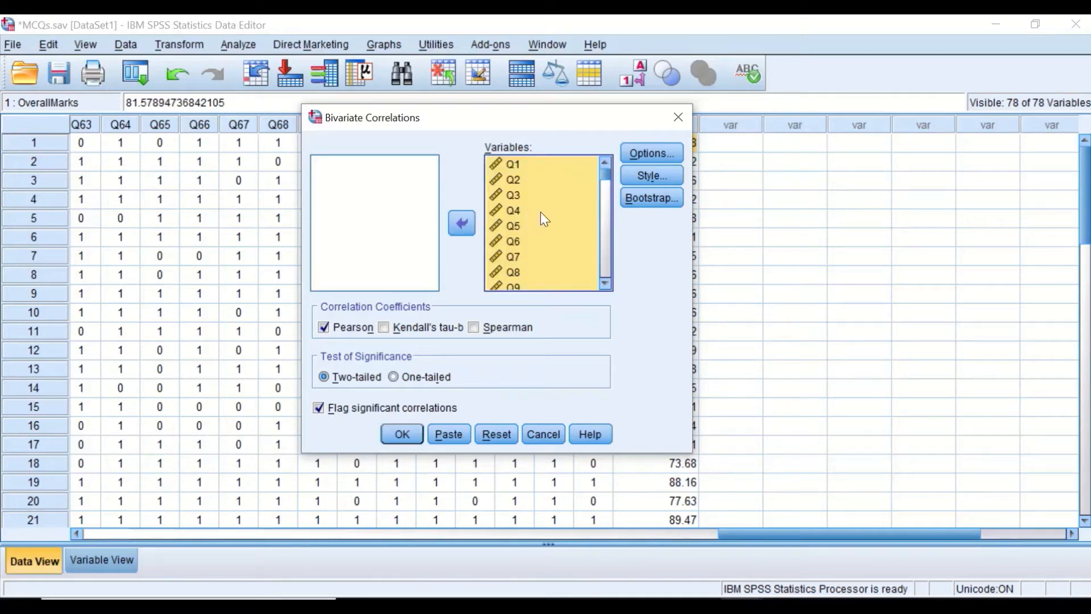
# Check the correlation's options and table style settings, then run the two-tailed Pearson correlation with significant correlations flagged
pyautogui.click(651, 154)
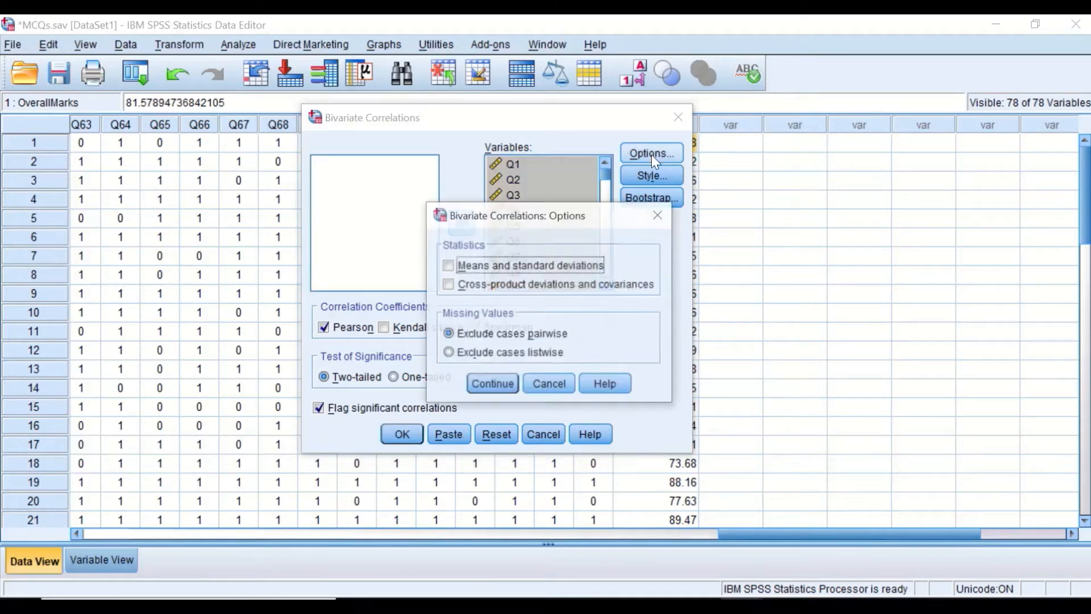
pyautogui.click(659, 209)
pyautogui.click(661, 182)
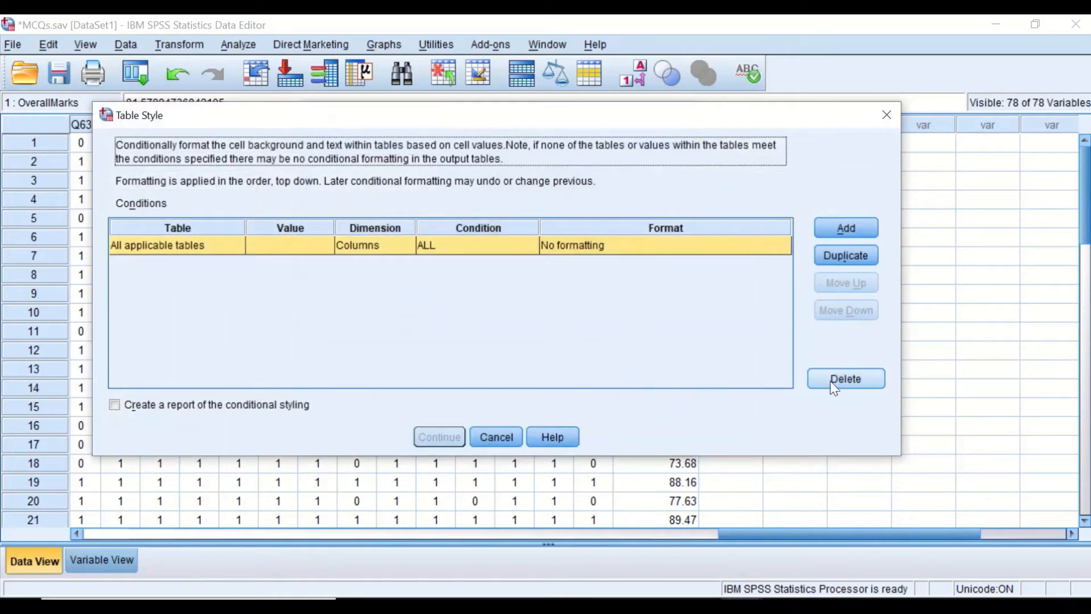
pyautogui.click(491, 435)
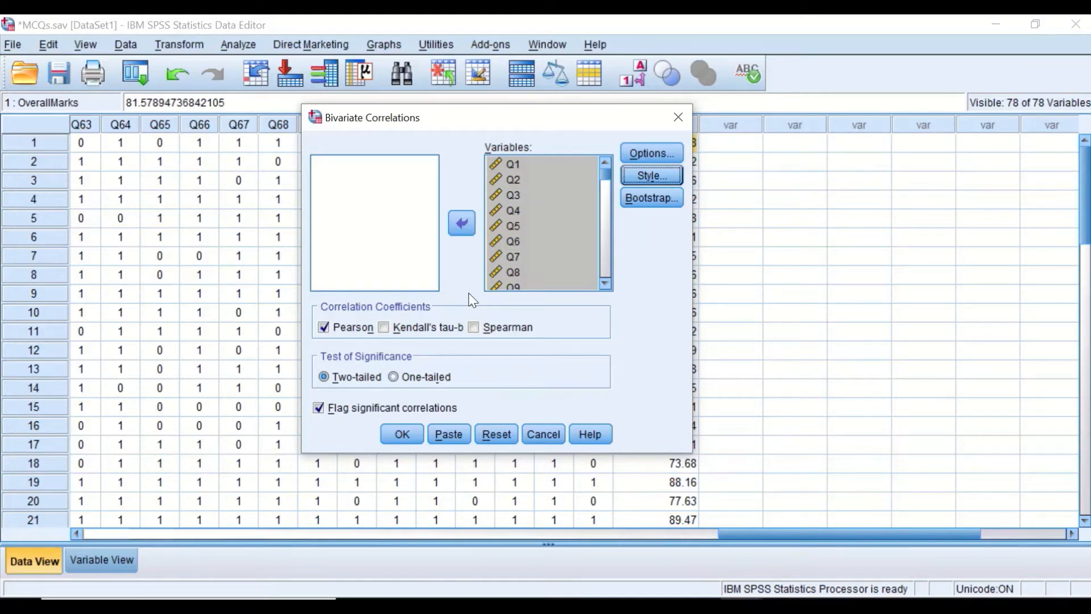
pyautogui.click(400, 435)
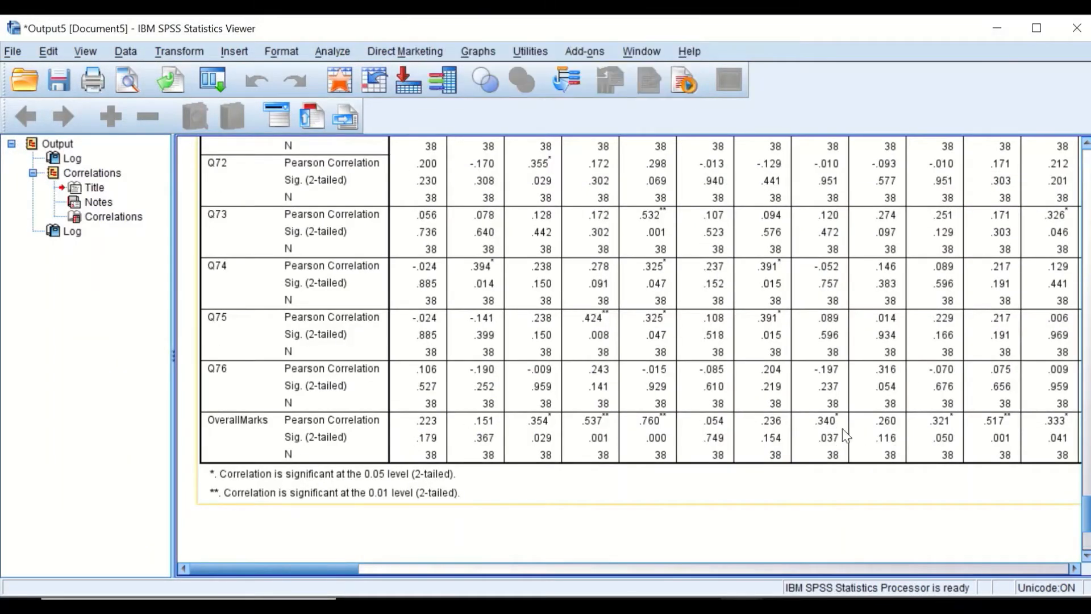
# Examine the correlation matrix across the items, including each item's correlation with OverallMarks in the last column
pyautogui.scroll(15, 847, 436)
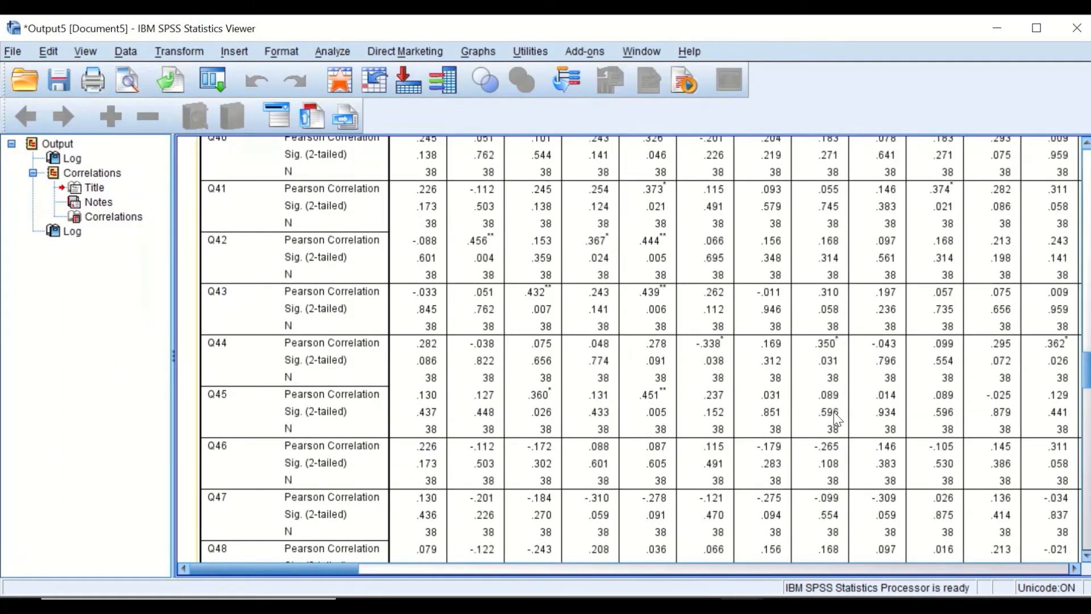
pyautogui.scroll(20, 835, 421)
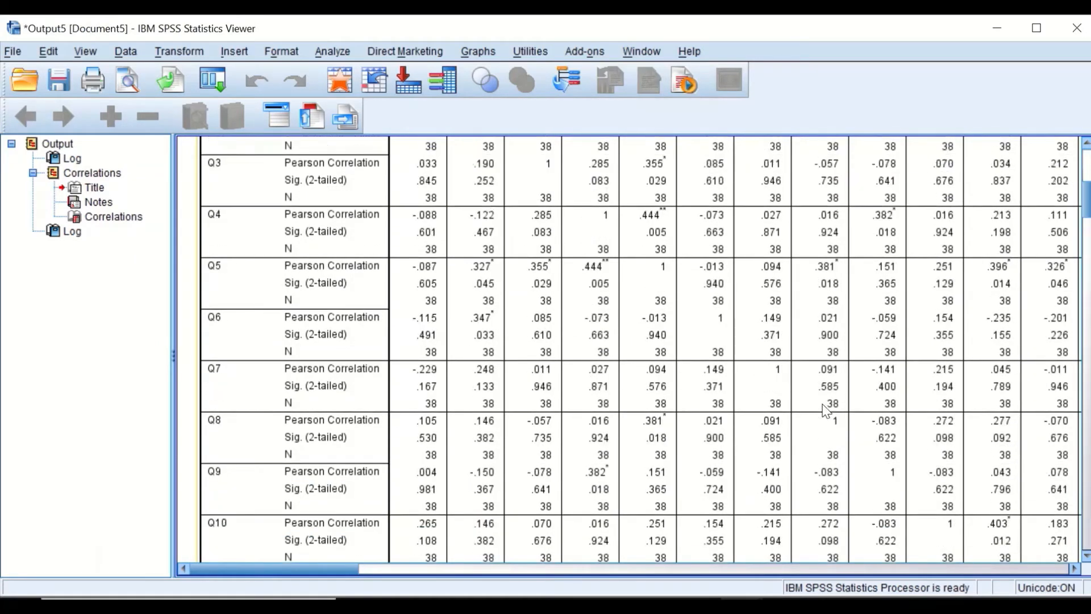
pyautogui.scroll(10, 826, 409)
pyautogui.scroll(-10, 824, 408)
pyautogui.scroll(10, 645, 371)
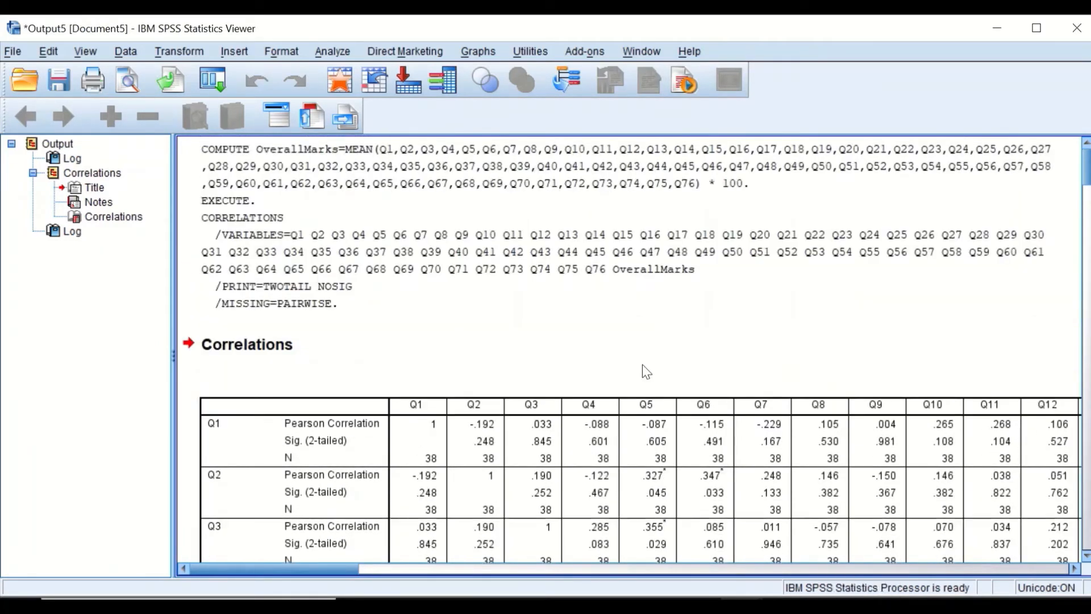
pyautogui.scroll(-18, 411, 378)
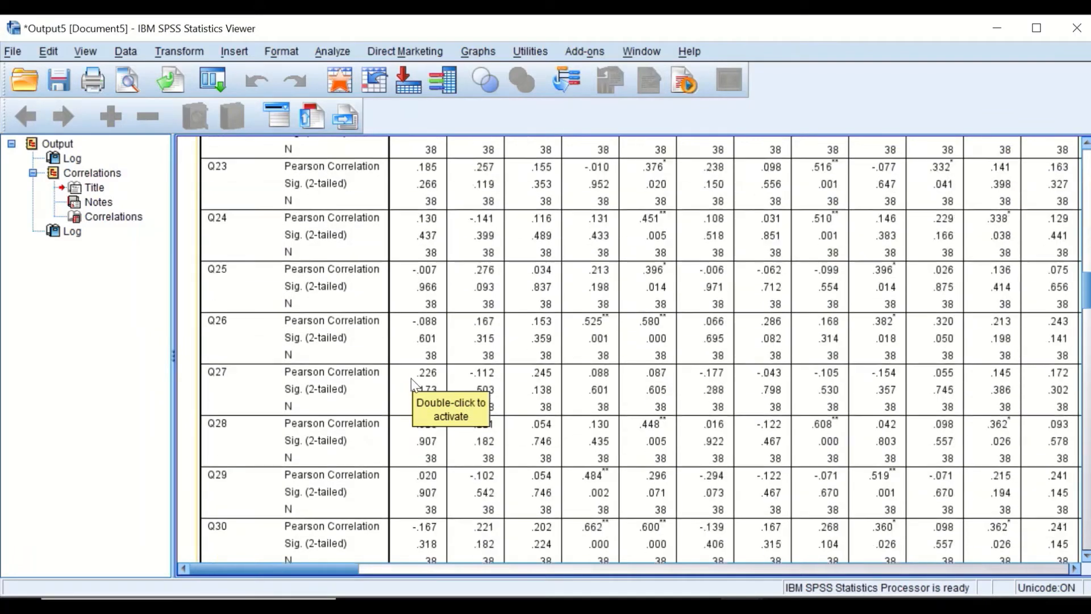
pyautogui.scroll(15, 412, 376)
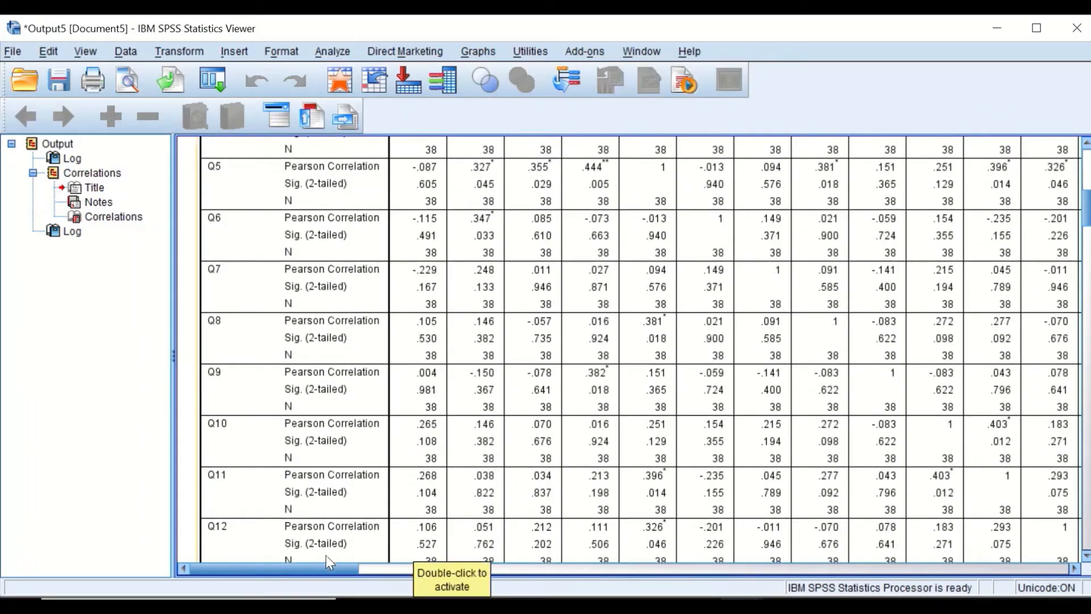
pyautogui.moveTo(328, 568); pyautogui.dragTo(1046, 550)
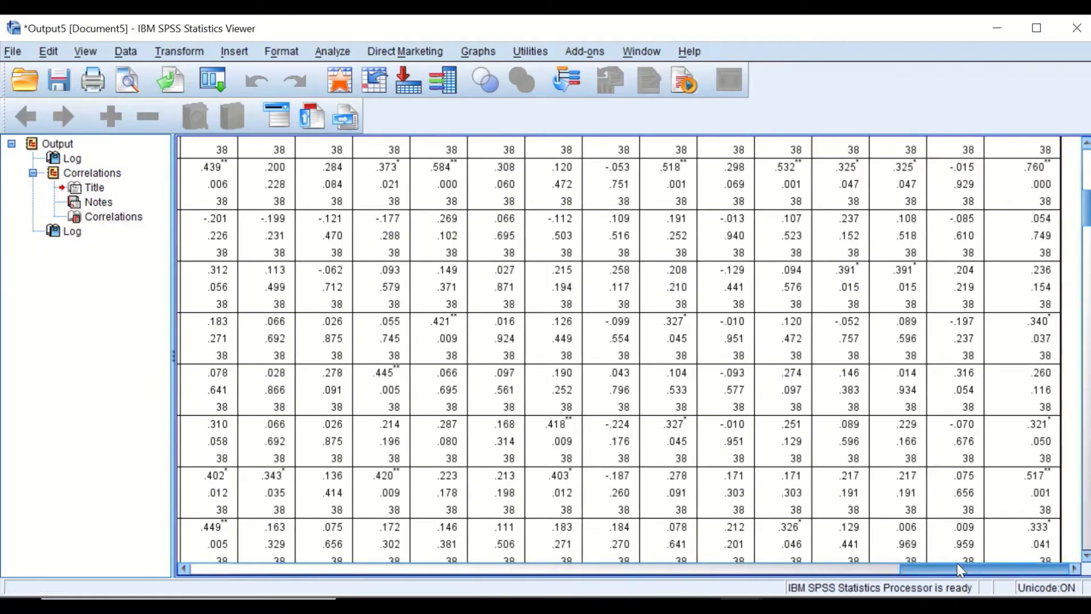
# Examine the OverallMarks row at the end of the correlation matrix and compare it with the OverallMarks column, including the significance footnotes
pyautogui.moveTo(959, 569); pyautogui.dragTo(250, 568)
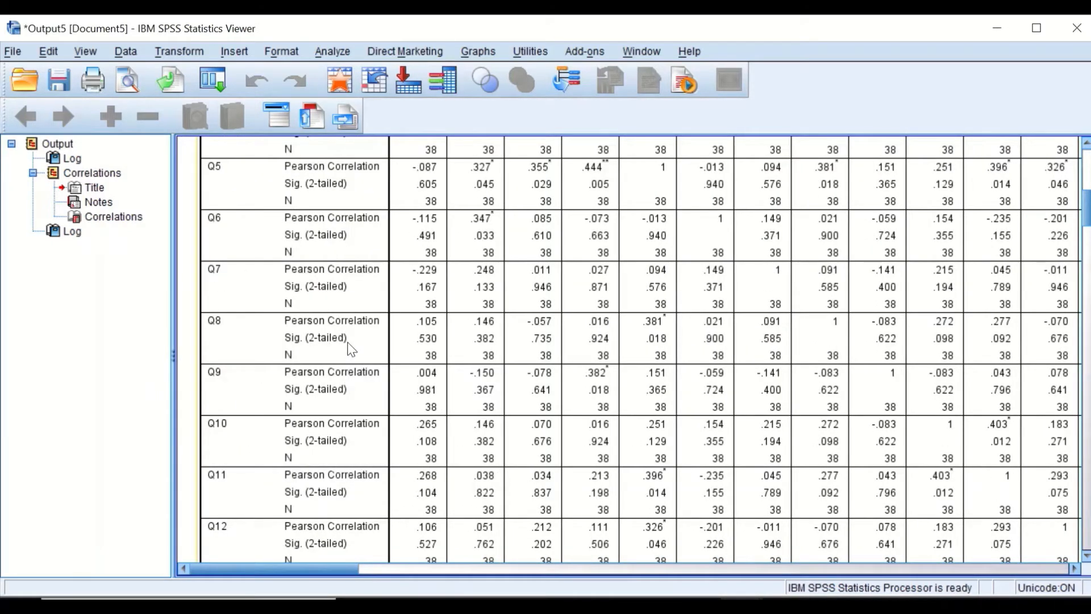
pyautogui.scroll(-20, 393, 328)
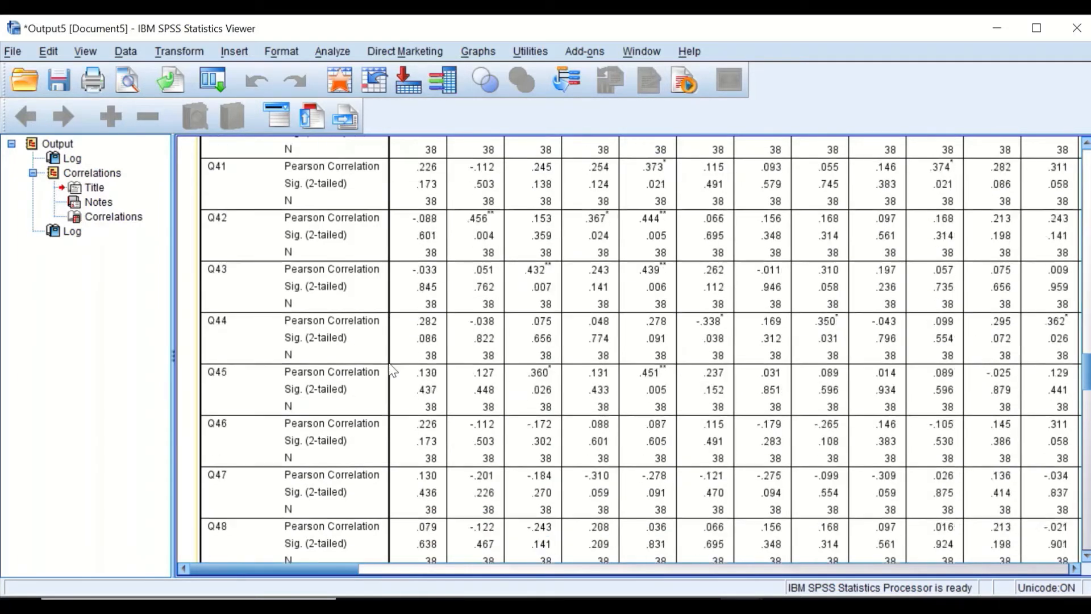
pyautogui.scroll(-20, 394, 371)
pyautogui.scroll(3, 386, 381)
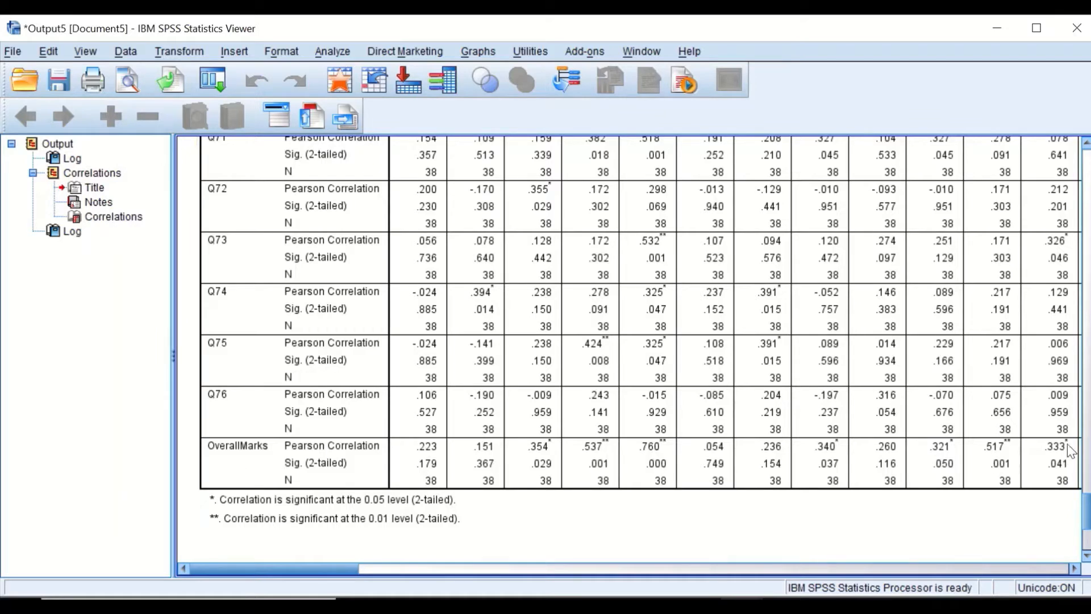
pyautogui.moveTo(305, 570); pyautogui.dragTo(1021, 571)
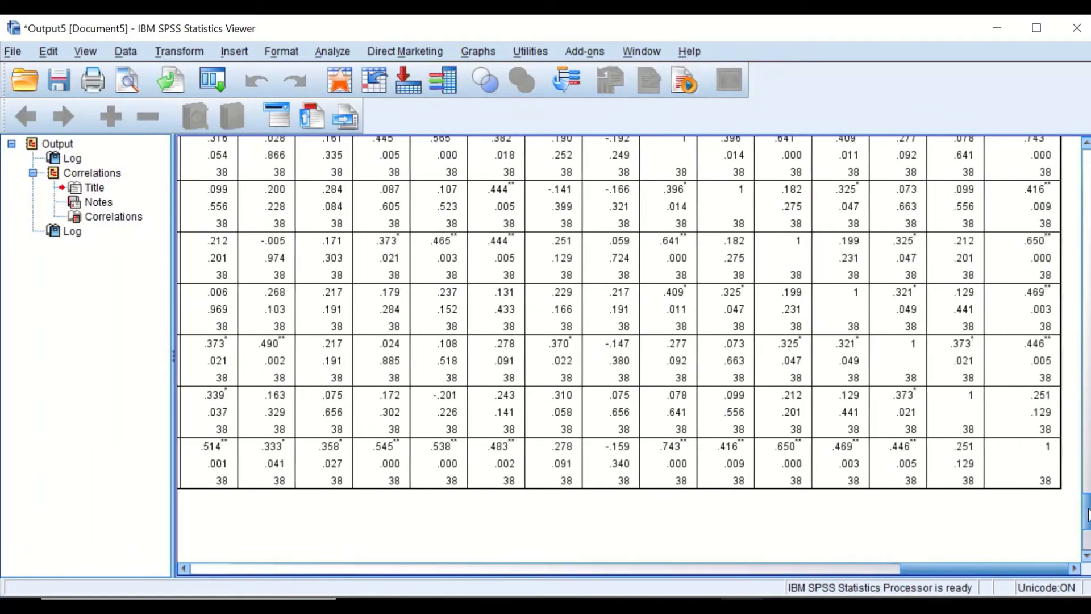
pyautogui.moveTo(1087, 515); pyautogui.dragTo(1084, 165)
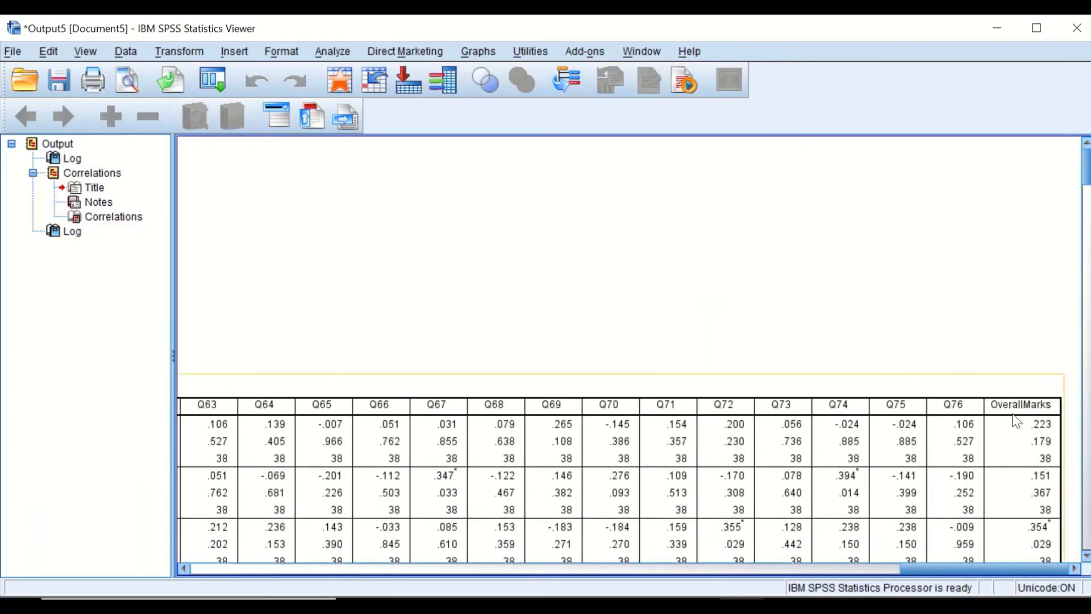
pyautogui.scroll(-2, 1017, 420)
pyautogui.scroll(-4, 1010, 369)
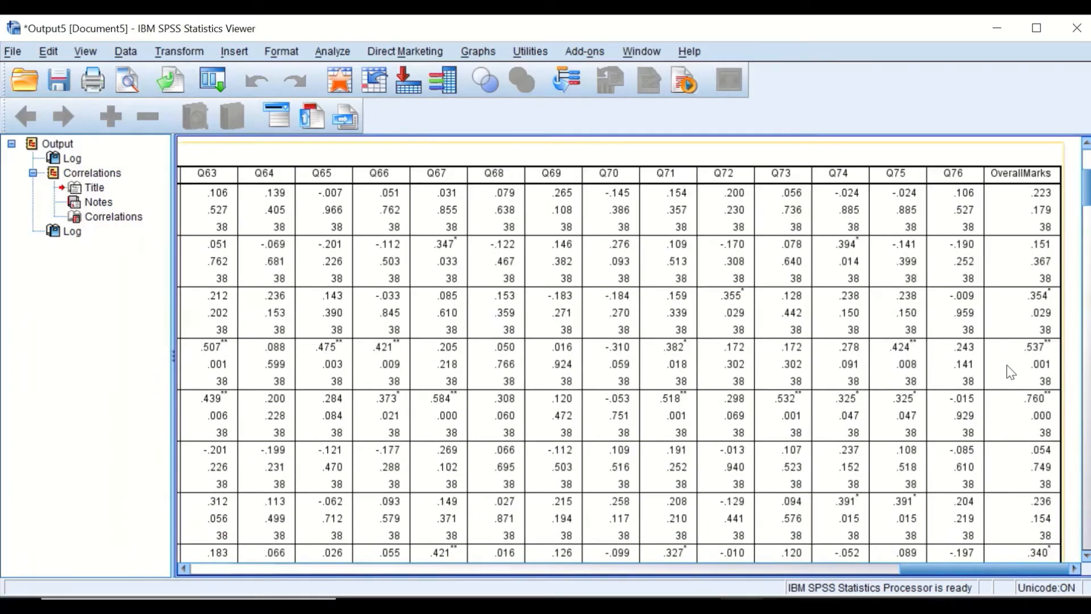
pyautogui.scroll(-5, 1011, 372)
pyautogui.moveTo(974, 569); pyautogui.dragTo(260, 571)
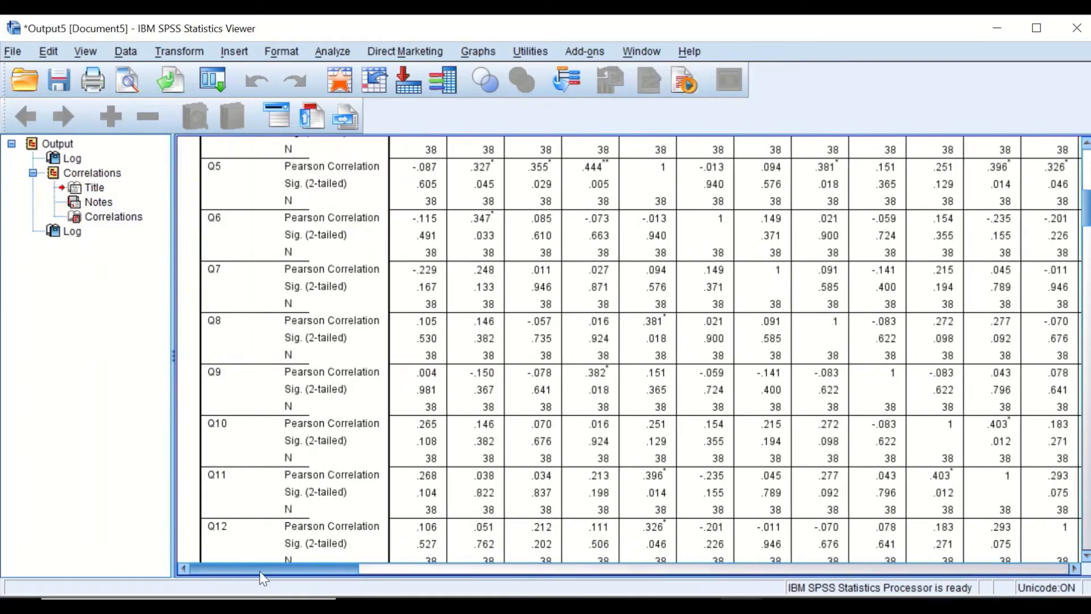
pyautogui.scroll(-20, 324, 426)
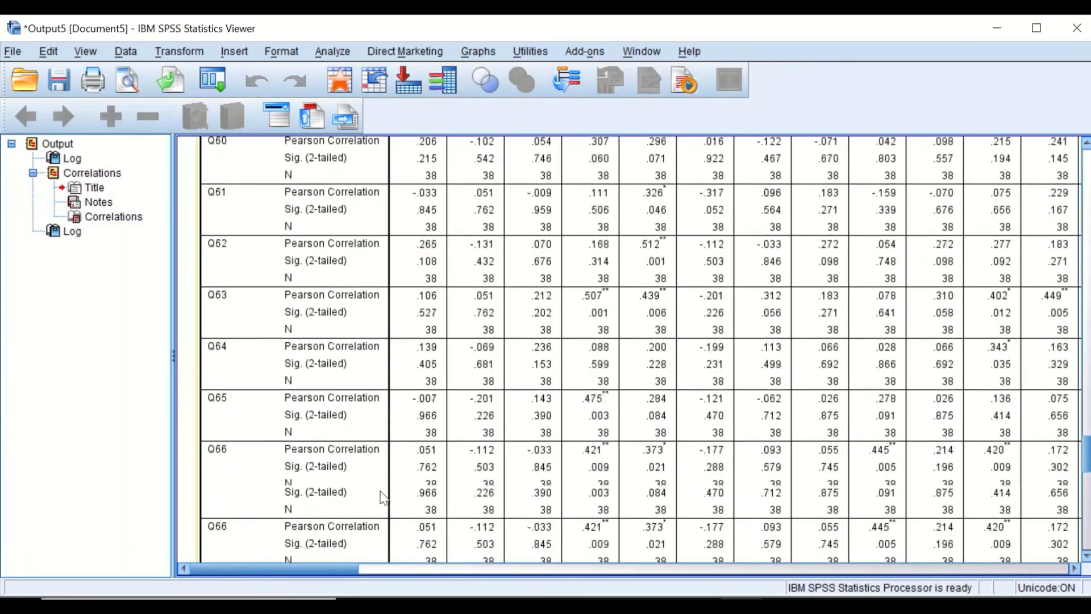
pyautogui.scroll(-12, 382, 498)
pyautogui.scroll(3, 385, 495)
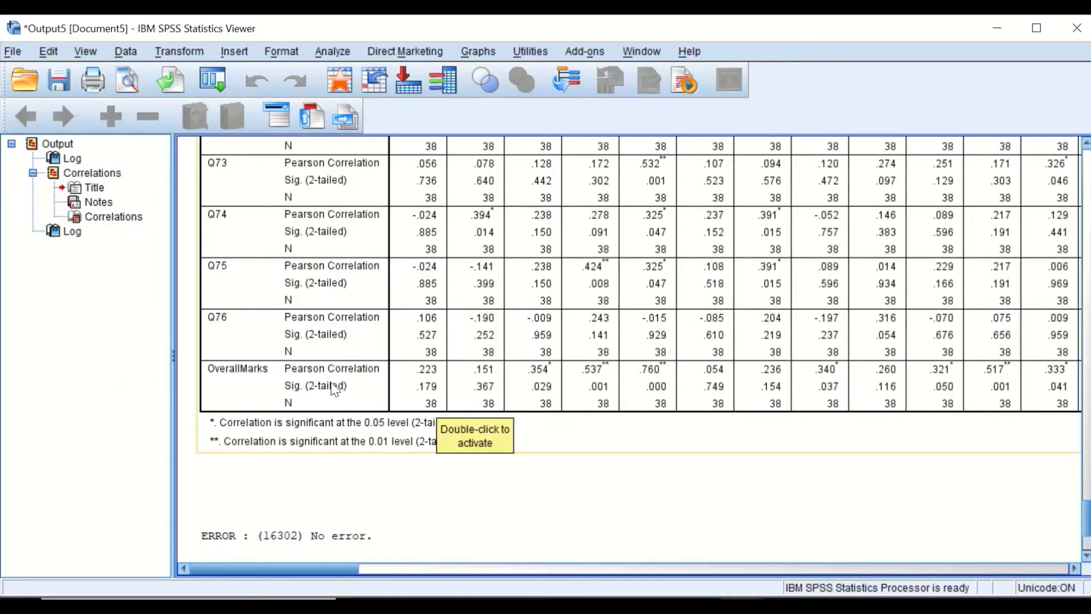
pyautogui.scroll(3, 328, 384)
pyautogui.scroll(-5, 330, 386)
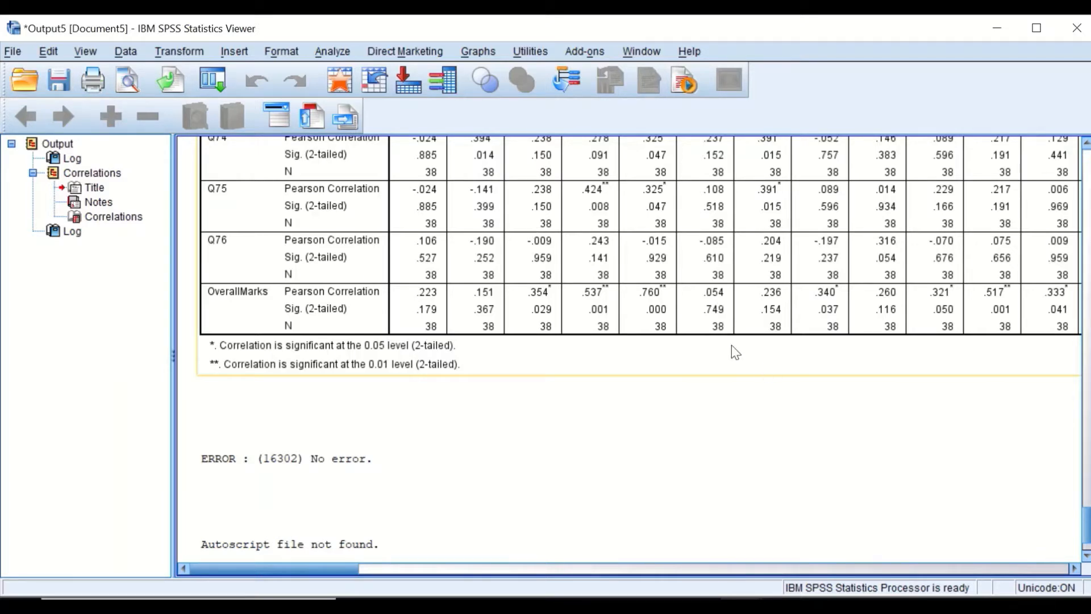
# Review the correlation matrix from its last rows back to the first items and the COMPUTE and CORRELATIONS syntax above it
pyautogui.scroll(20, 733, 347)
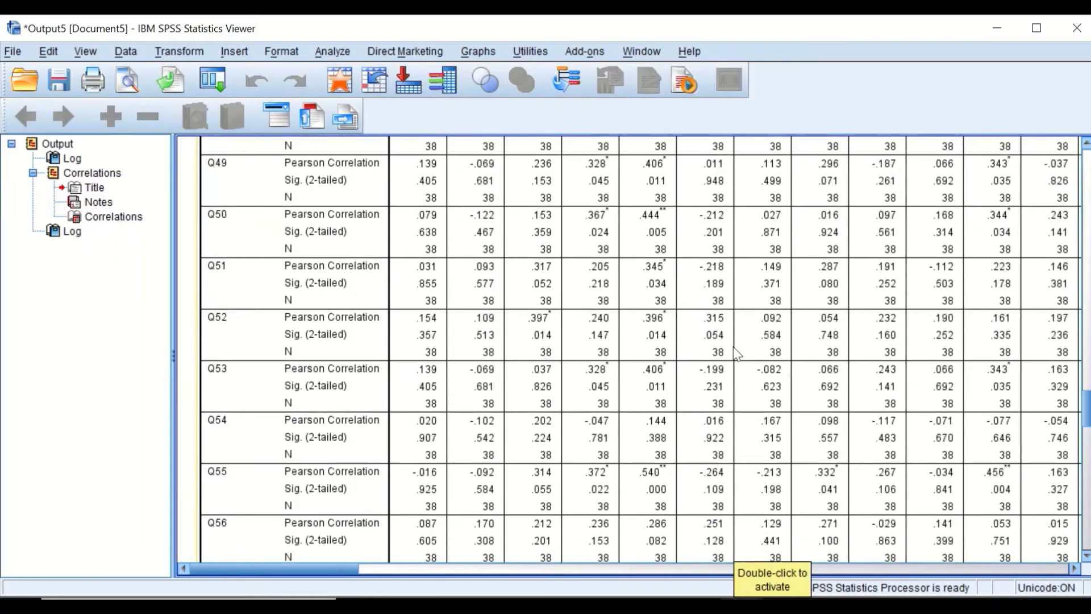
pyautogui.scroll(20, 733, 347)
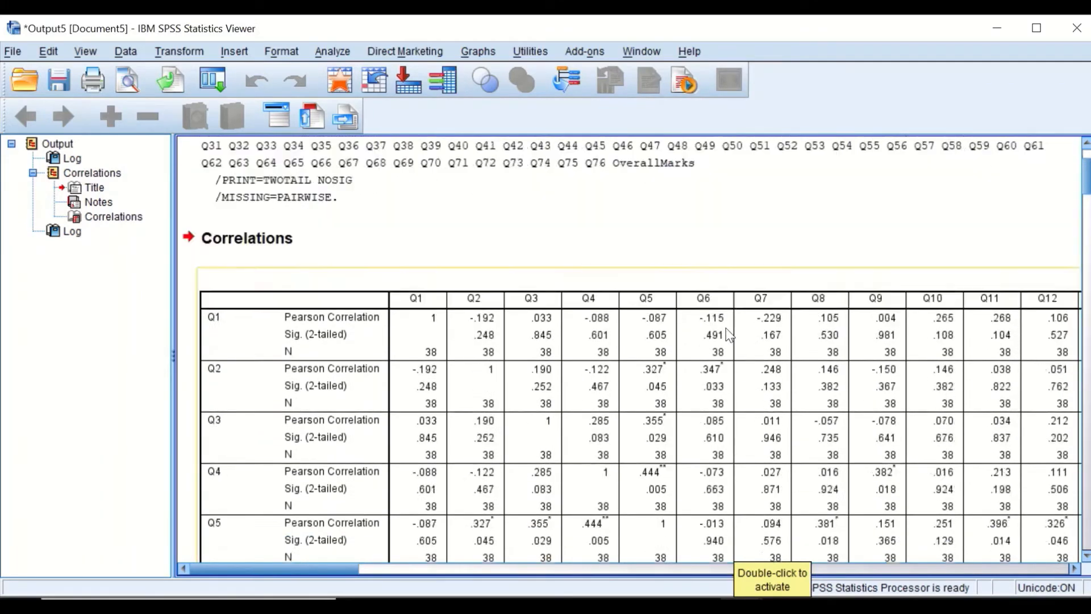
pyautogui.scroll(3, 727, 335)
pyautogui.scroll(-12, 727, 335)
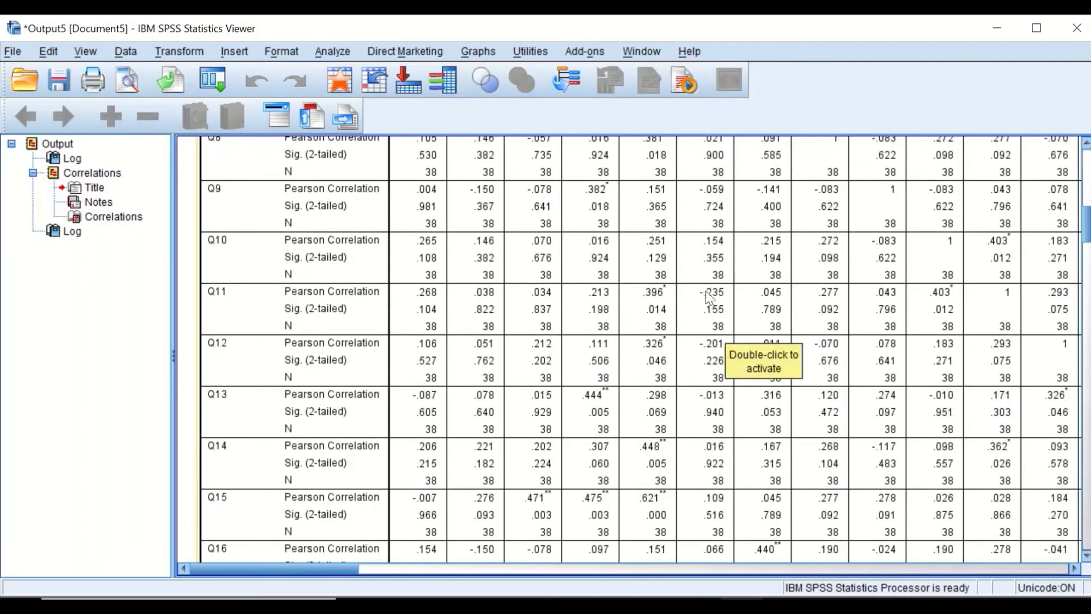
pyautogui.scroll(15, 603, 300)
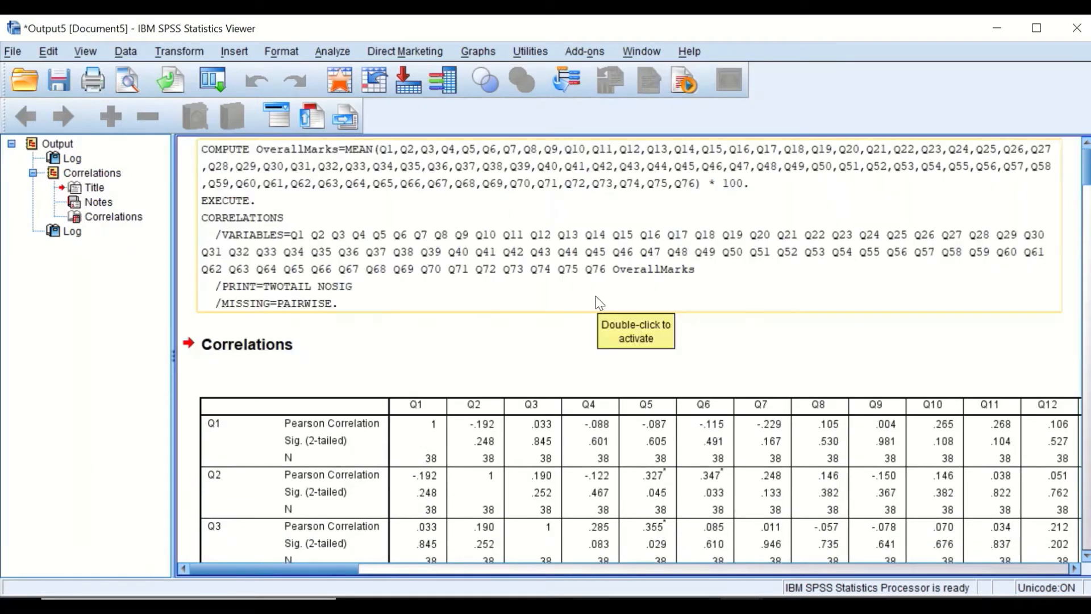
pyautogui.scroll(-12, 600, 303)
pyautogui.scroll(13, 478, 341)
pyautogui.scroll(-3, 442, 400)
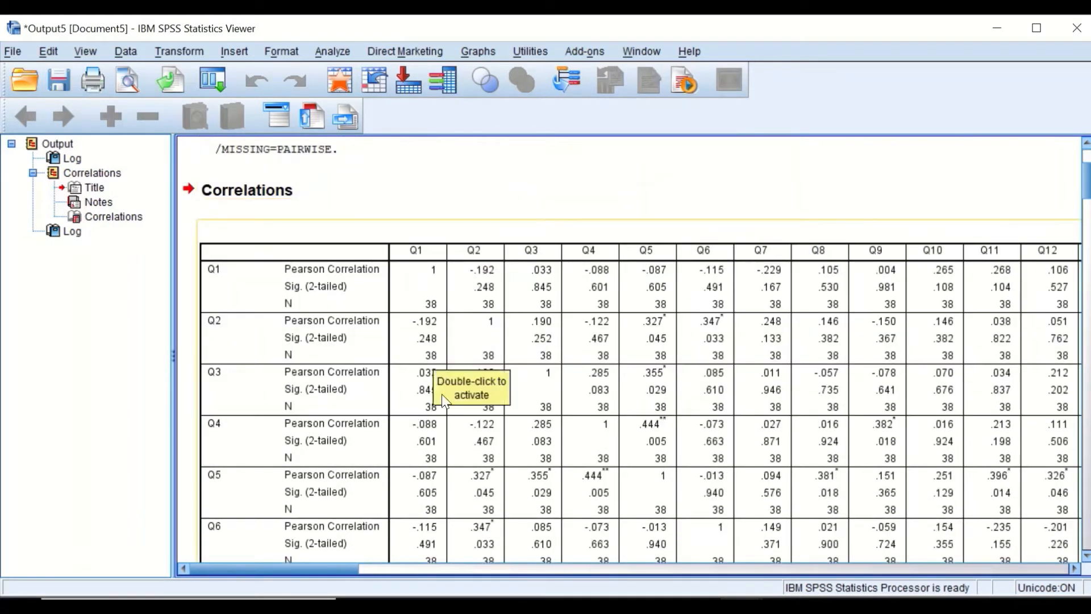
# Export only the selected Correlations table as Excel 2007 and Higher (*.xlsx) to pb.xlsx on the Desktop, replacing the existing file
pyautogui.click(372, 341)
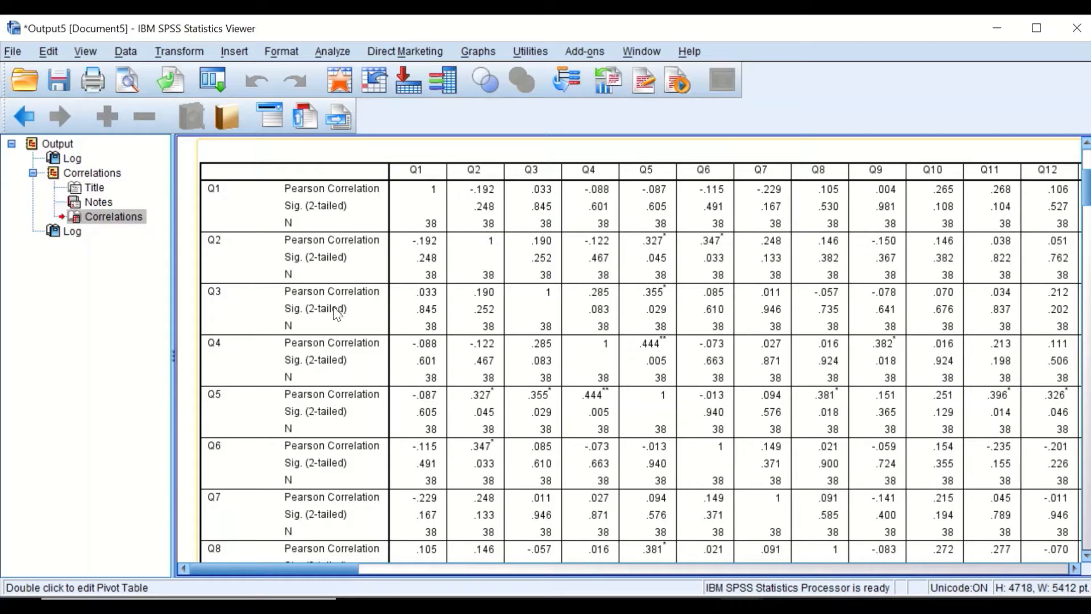
pyautogui.rightClick(216, 296)
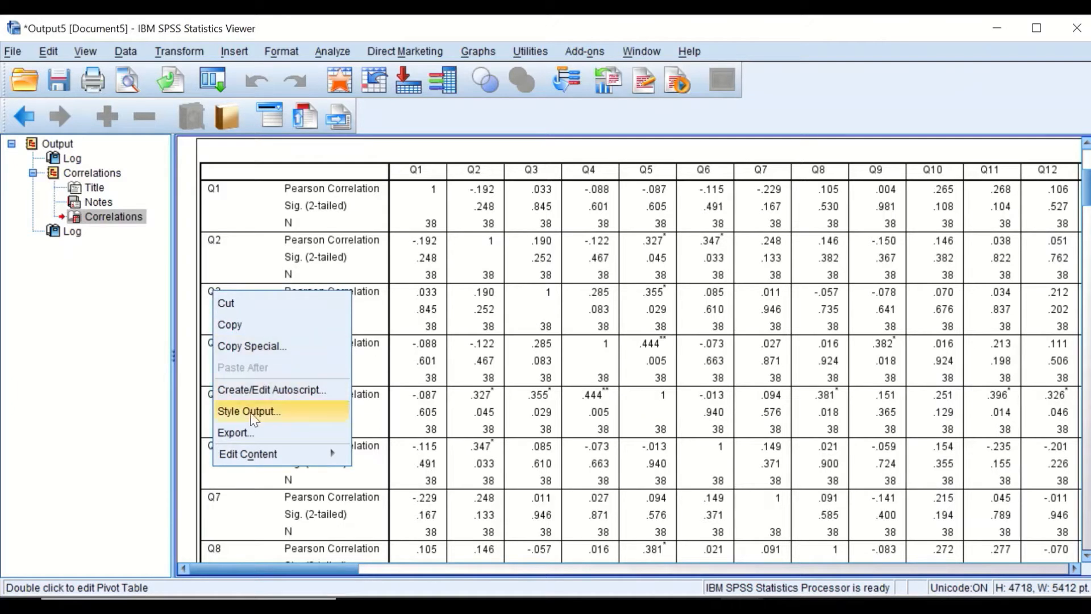
pyautogui.click(258, 438)
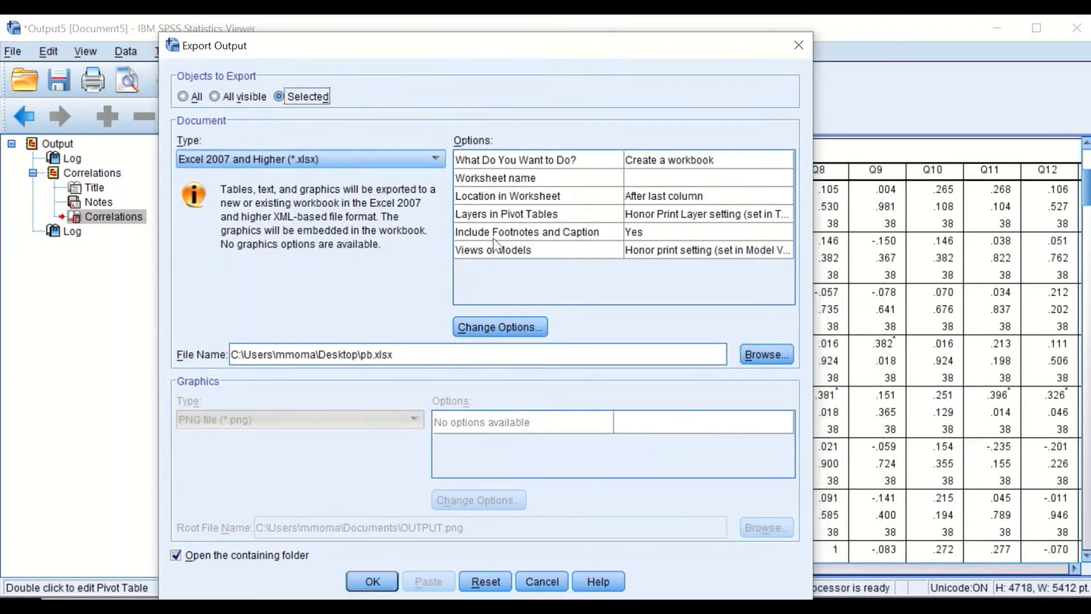
pyautogui.click(411, 160)
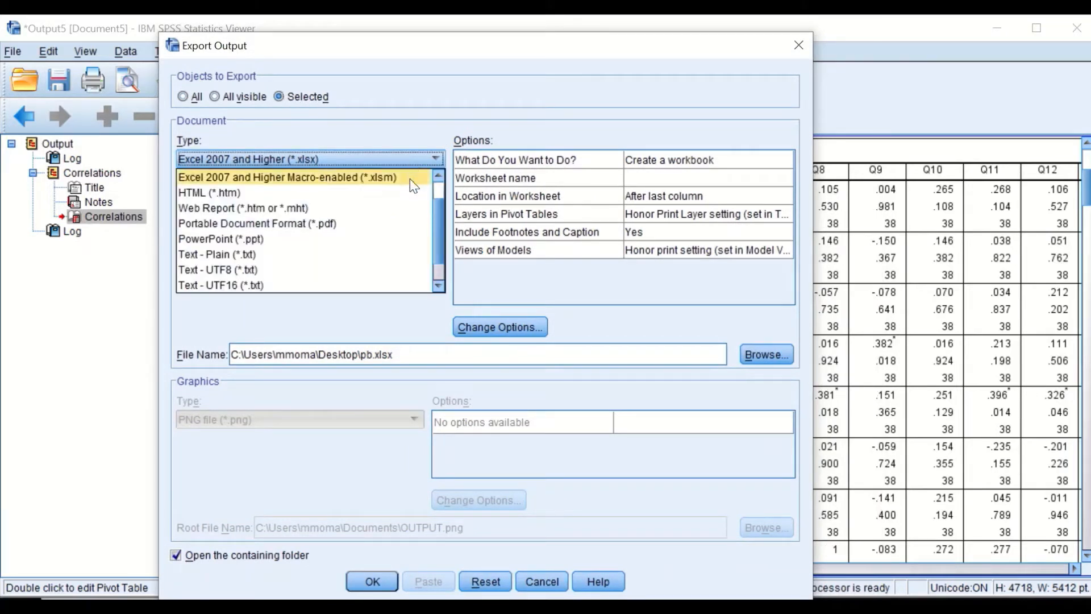
pyautogui.scroll(1, 411, 178)
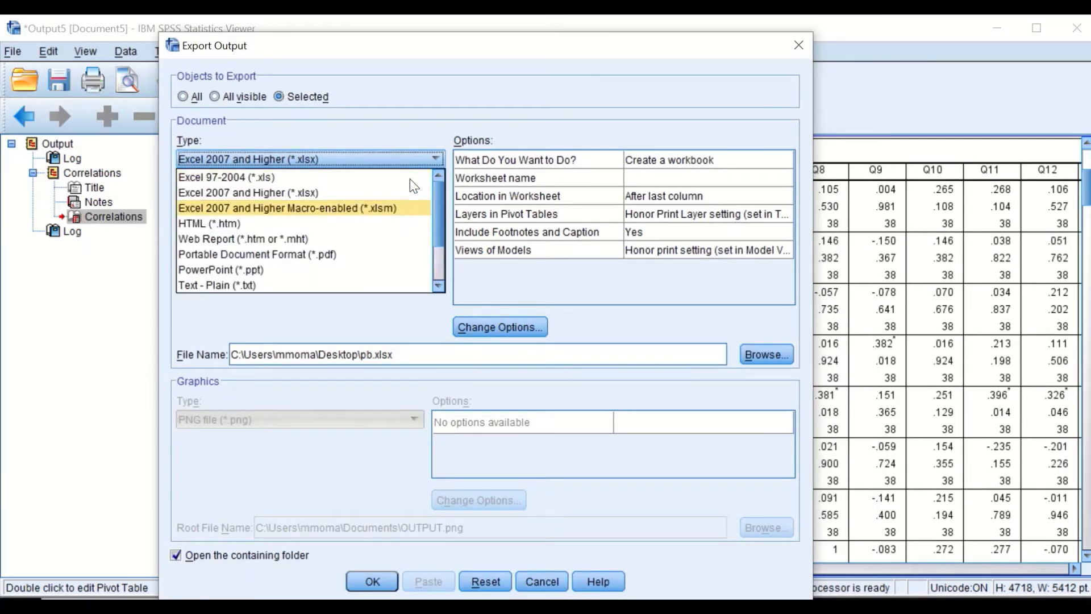
pyautogui.click(303, 192)
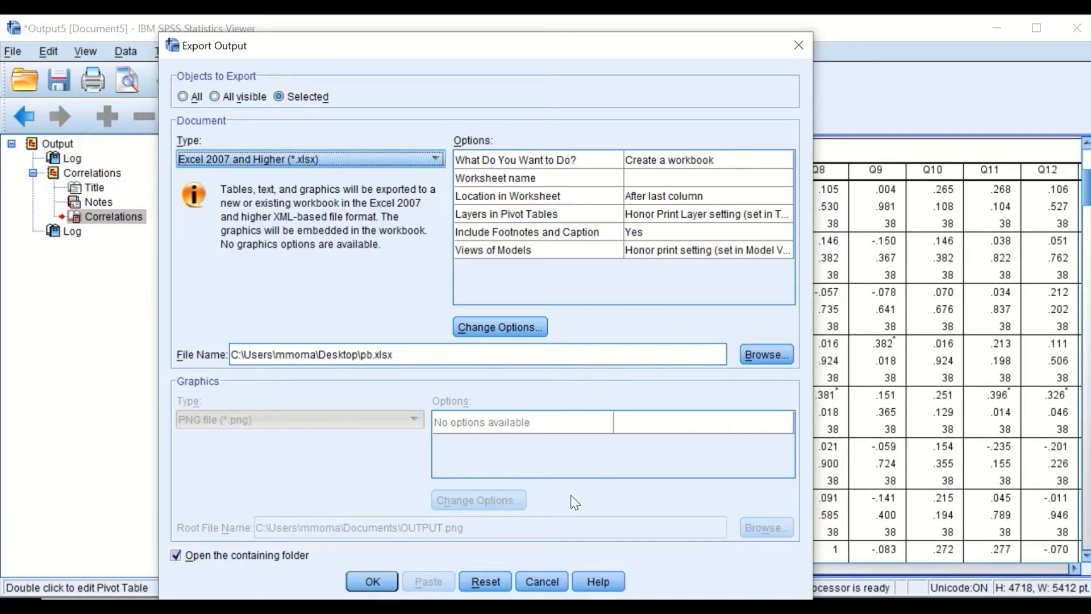
pyautogui.click(384, 578)
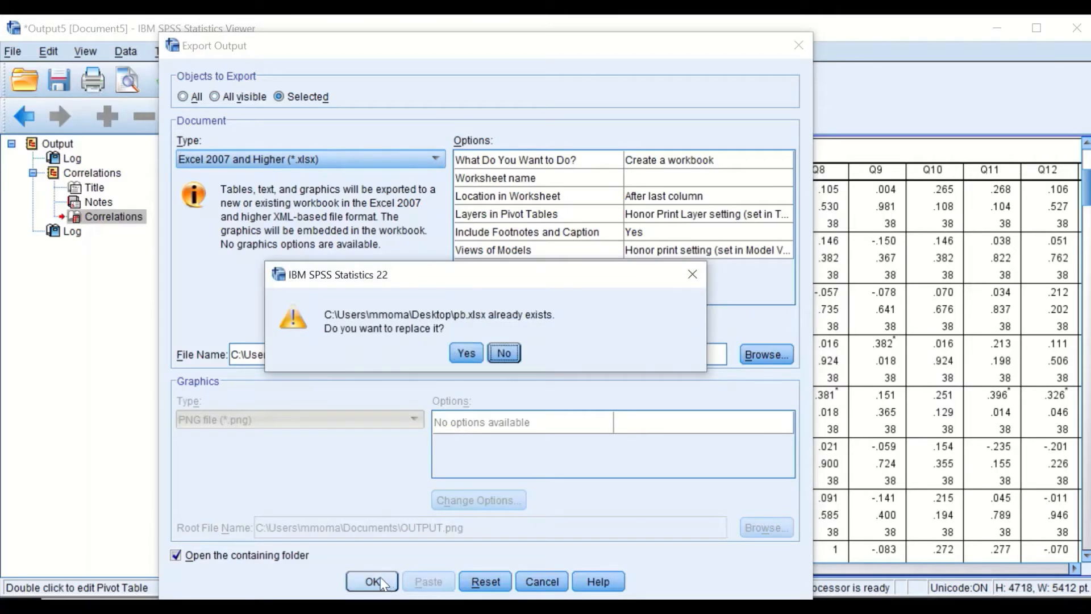
pyautogui.click(466, 354)
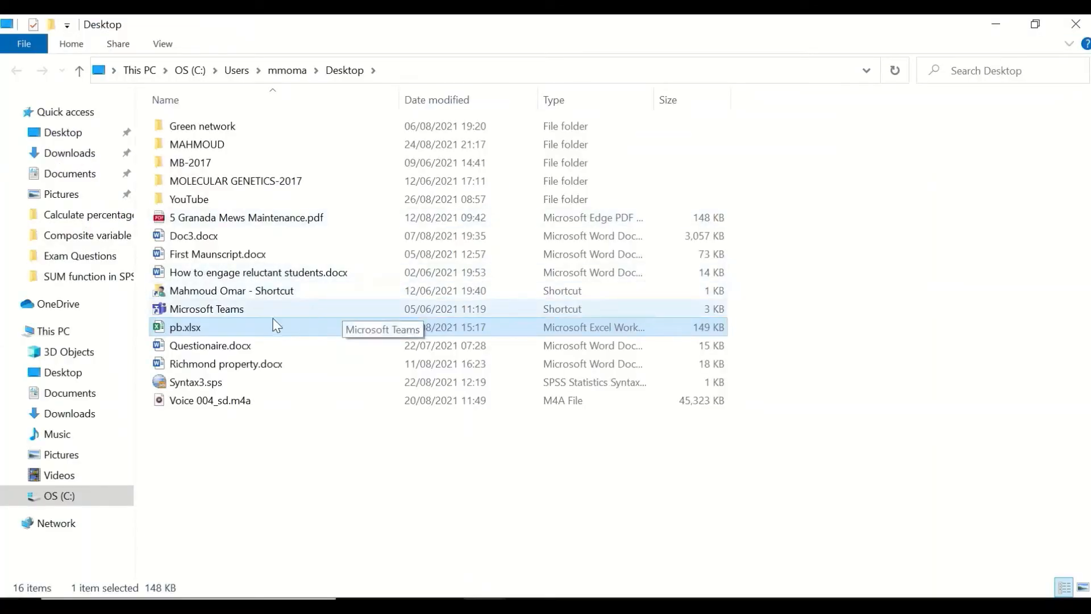
# Open the exported pb.xlsx in Excel and look through the matrix down to the OverallMarks row and its footnotes
pyautogui.doubleClick(184, 328)
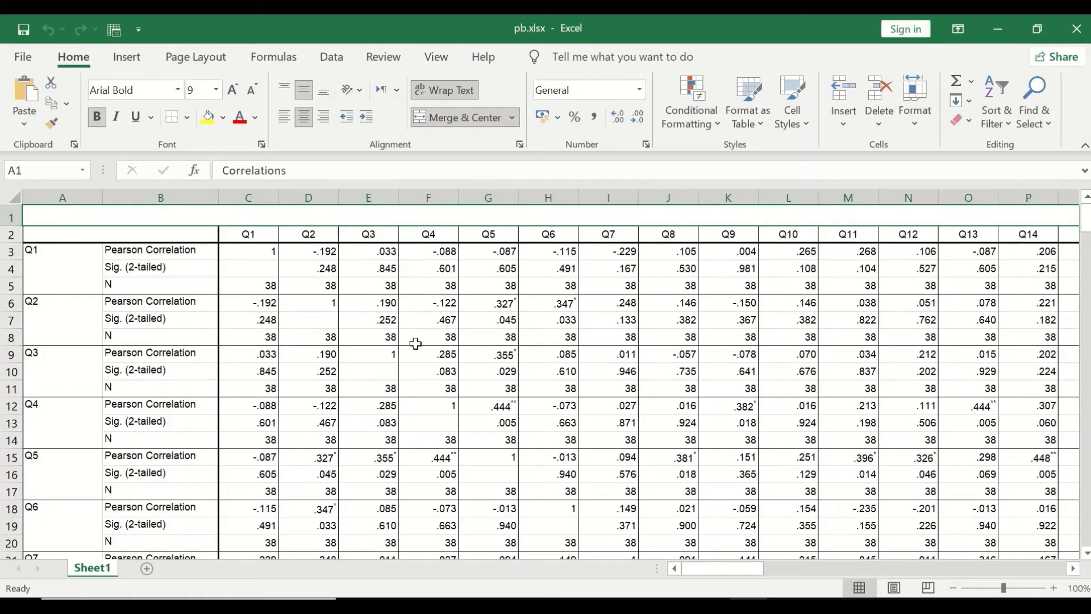
pyautogui.scroll(-2, 414, 347)
pyautogui.scroll(1, 556, 418)
pyautogui.scroll(-20, 556, 416)
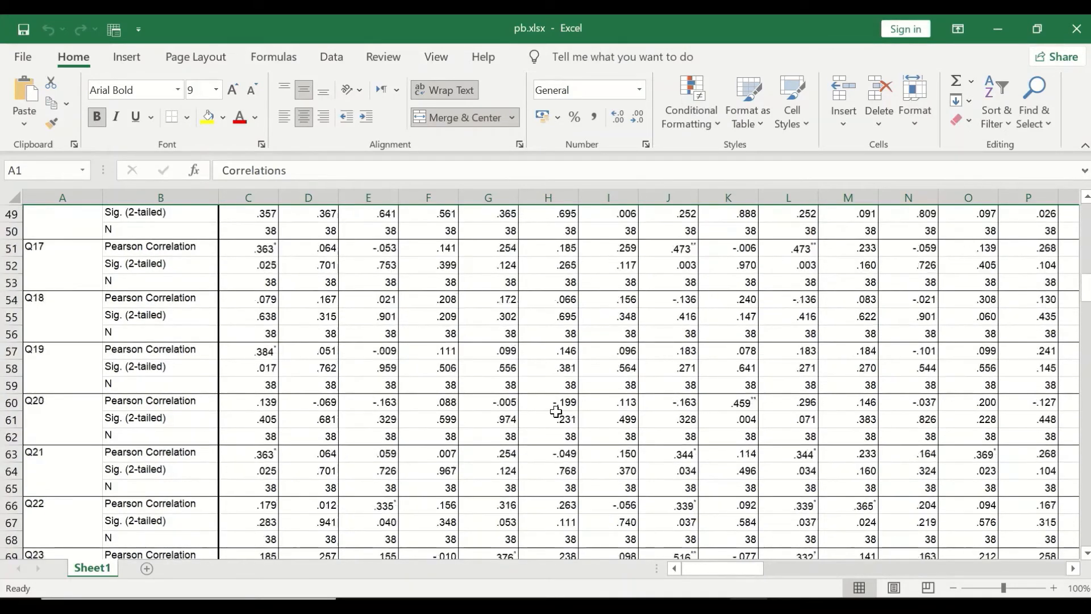
pyautogui.scroll(-20, 556, 412)
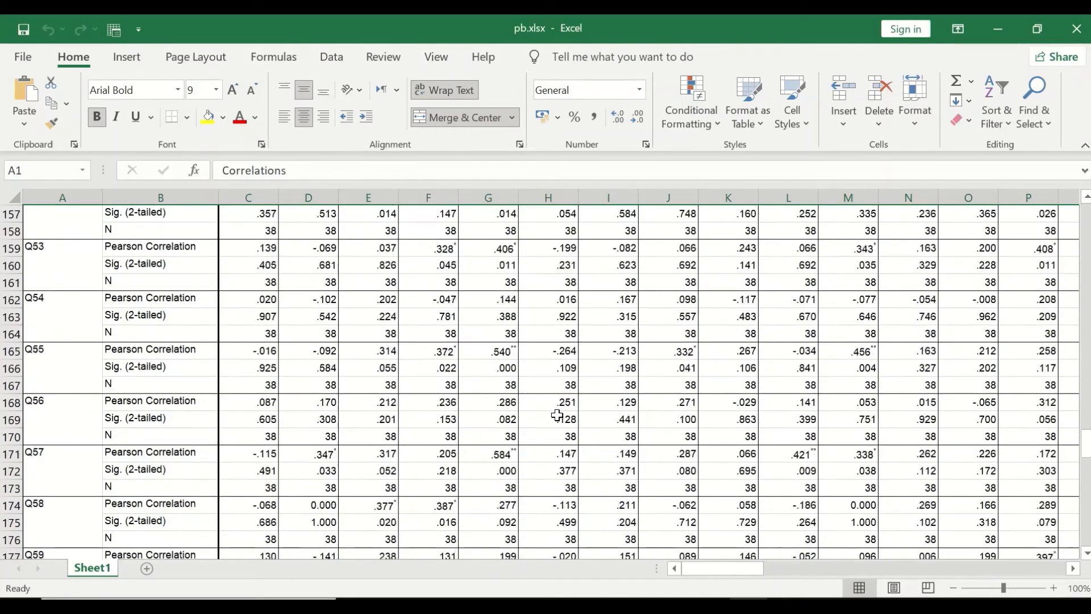
pyautogui.scroll(-17, 557, 418)
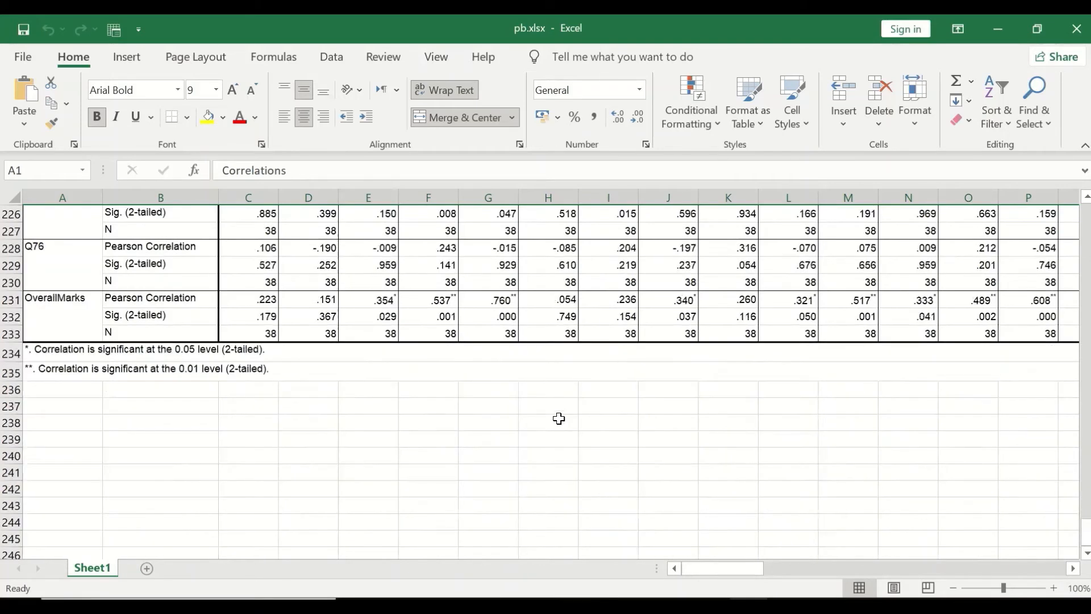
pyautogui.scroll(4, 559, 419)
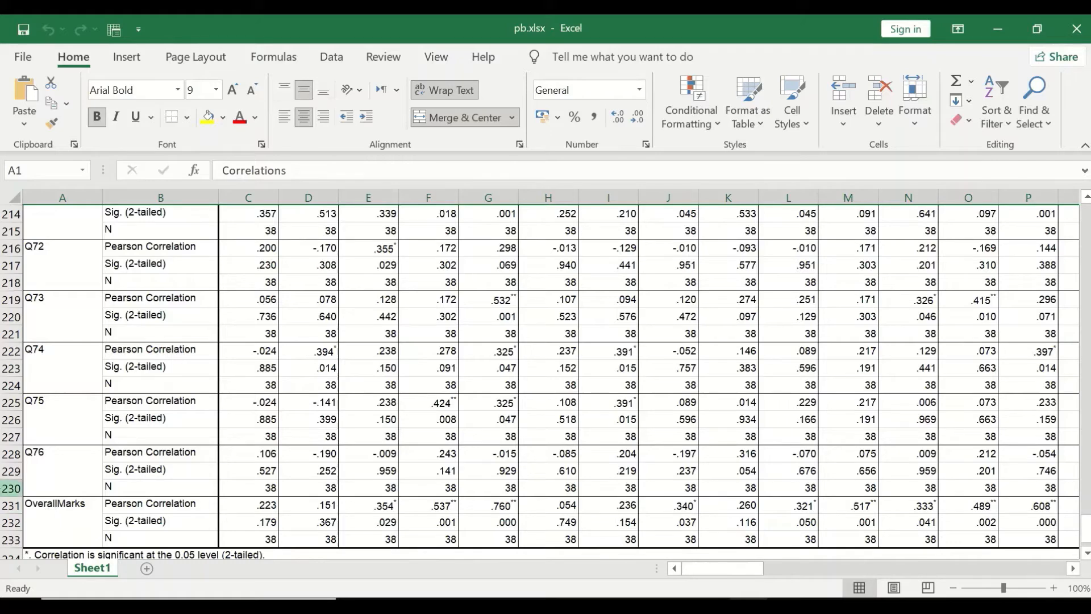
pyautogui.moveTo(7, 487); pyautogui.dragTo(324, 80)
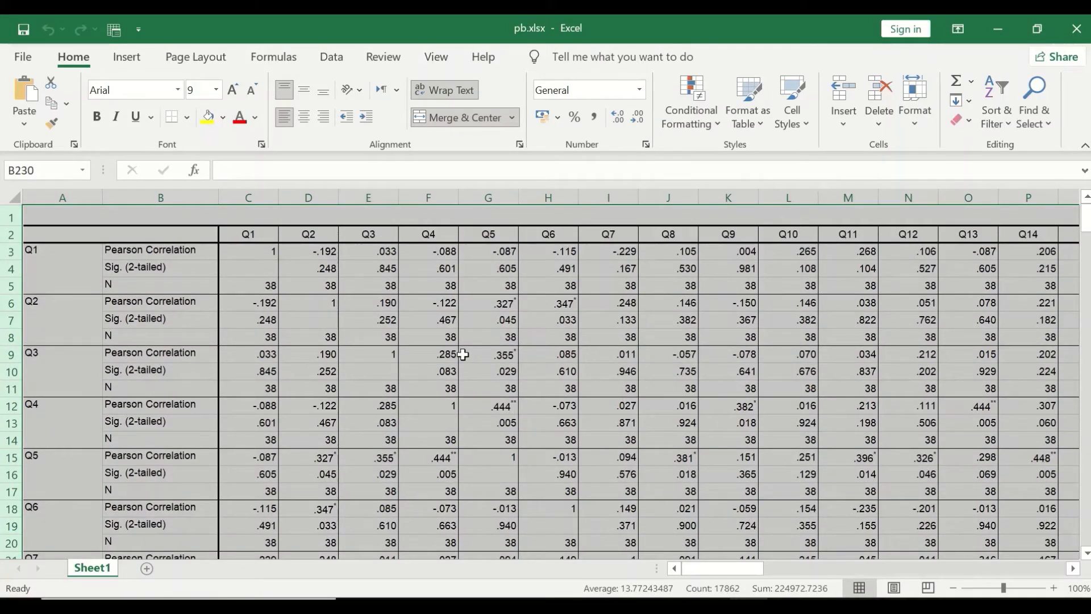
pyautogui.click(391, 350)
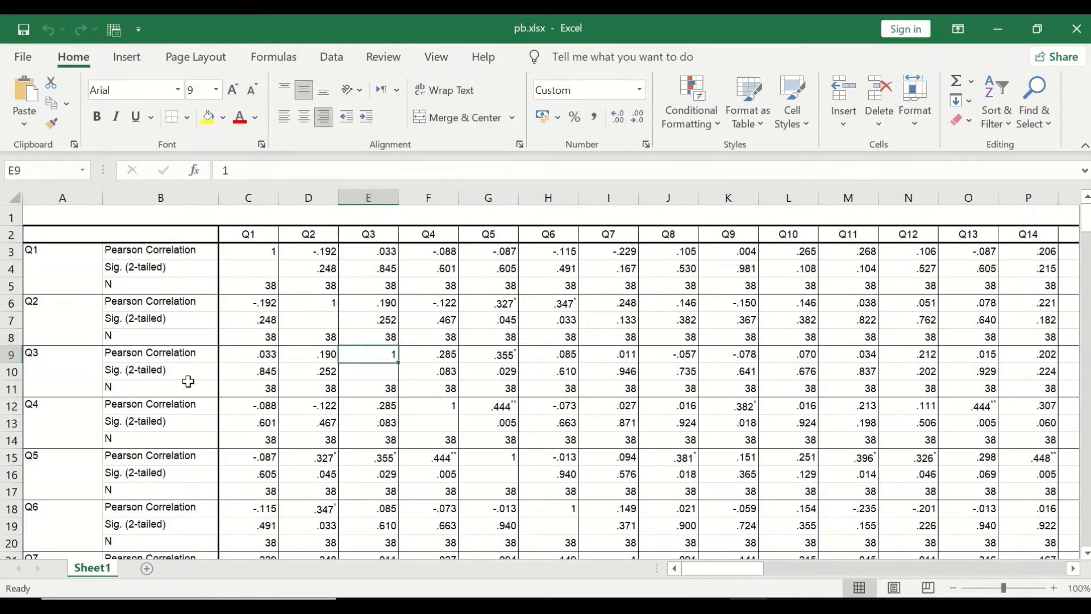
pyautogui.scroll(-2, 190, 379)
pyautogui.scroll(2, 257, 370)
# Delete the Q1 to Q76 correlation rows (A3:CA230) with cells shifted up, keeping only the header and the OverallMarks rows
pyautogui.moveTo(33, 249); pyautogui.dragTo(950, 466)
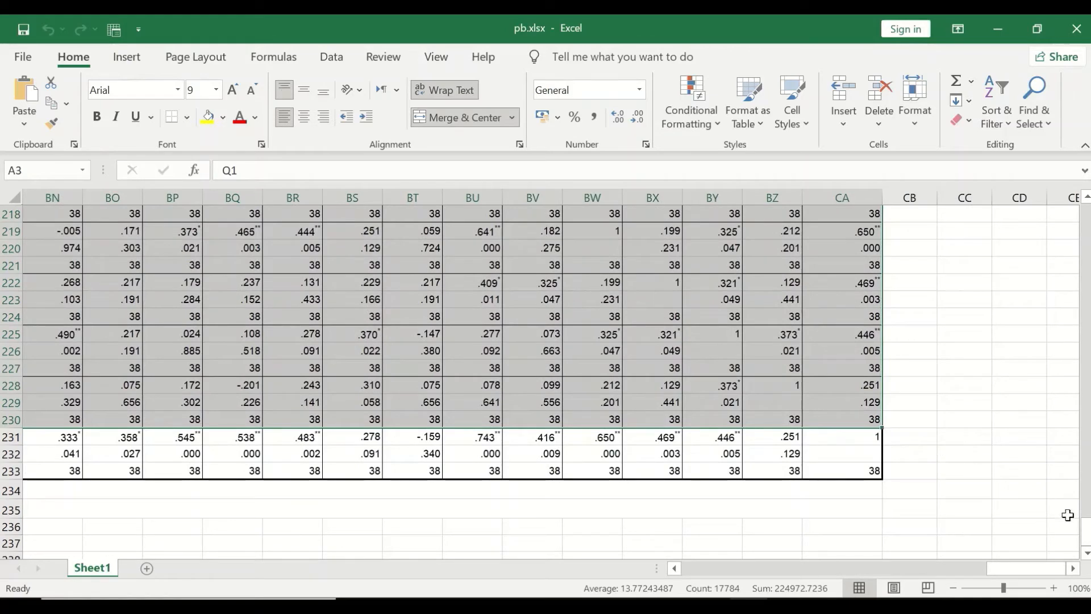
pyautogui.moveTo(1086, 532); pyautogui.dragTo(1080, 247)
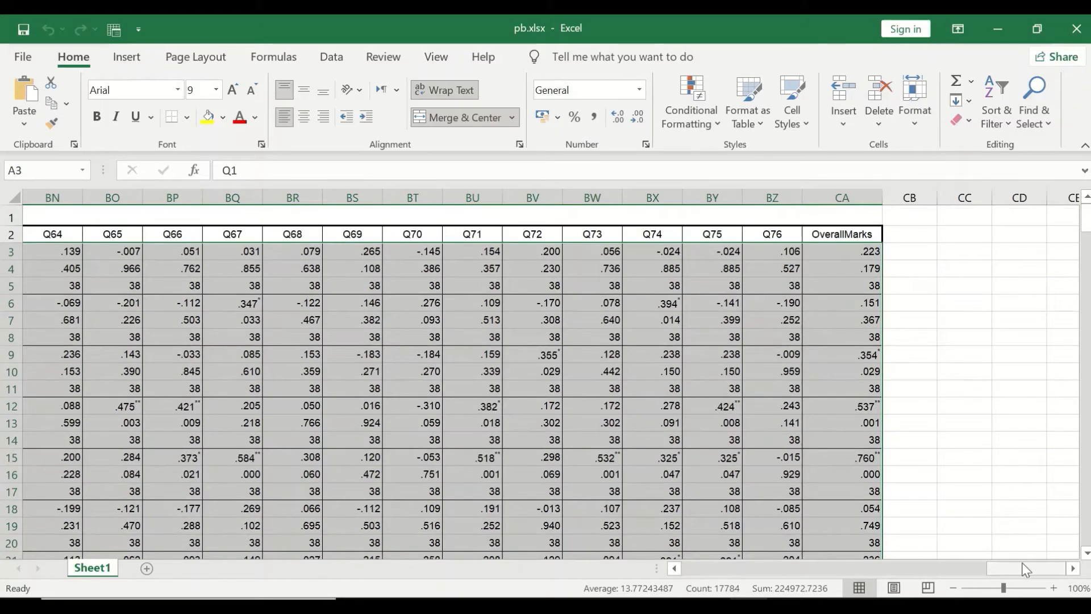
pyautogui.moveTo(1023, 564); pyautogui.dragTo(429, 561)
pyautogui.rightClick(437, 328)
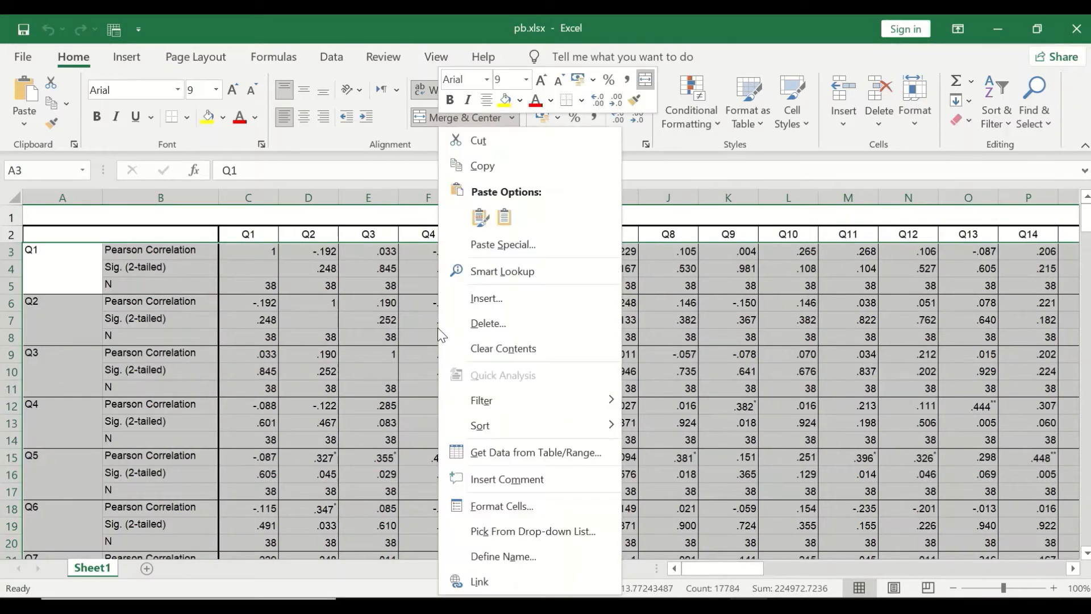
pyautogui.click(489, 321)
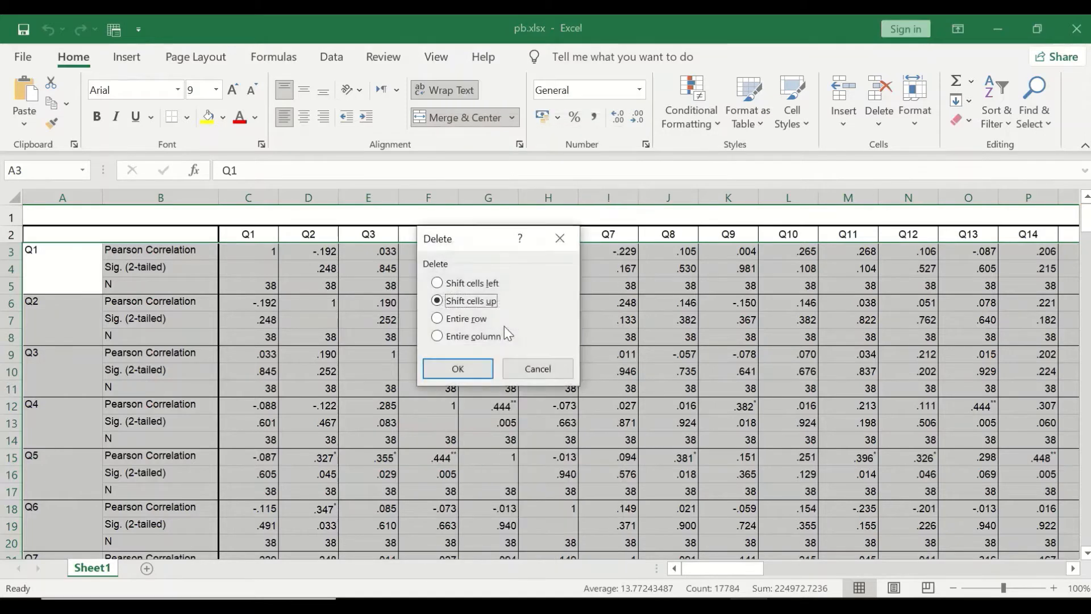
pyautogui.click(484, 370)
pyautogui.click(165, 482)
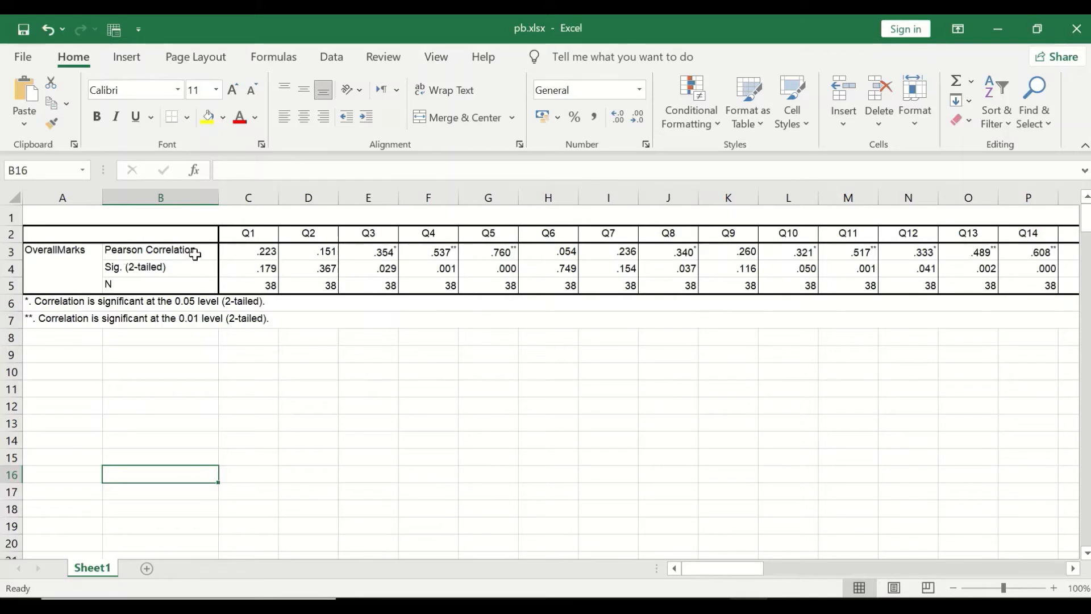
# Delete the OverallMarks label column A and the N row (row 5), leaving the item headers with the Pearson Correlation and Sig. (2-tailed) rows
pyautogui.click(62, 197)
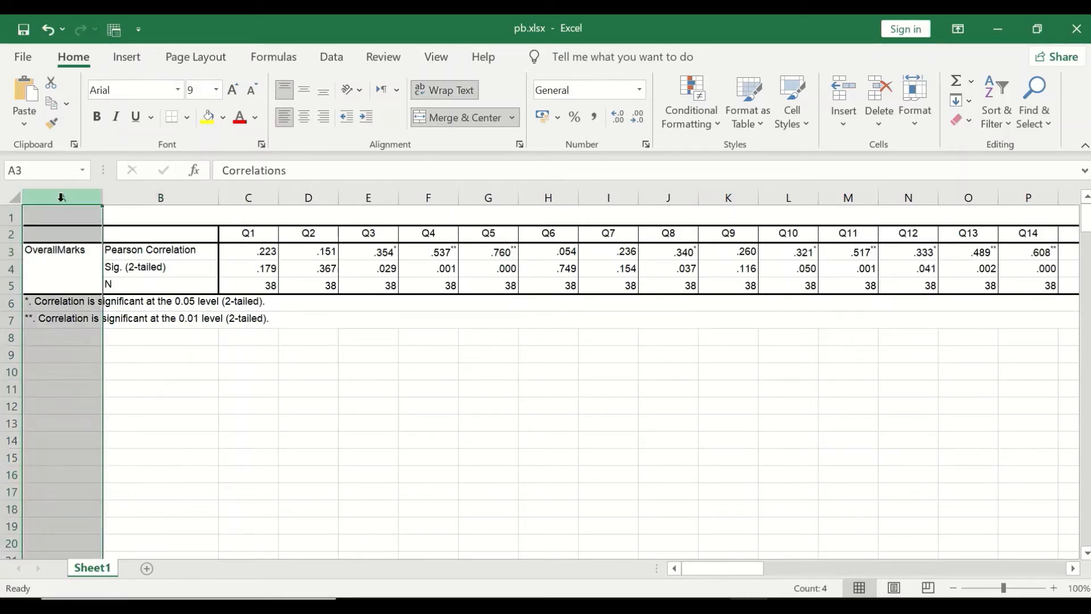
pyautogui.rightClick(61, 197)
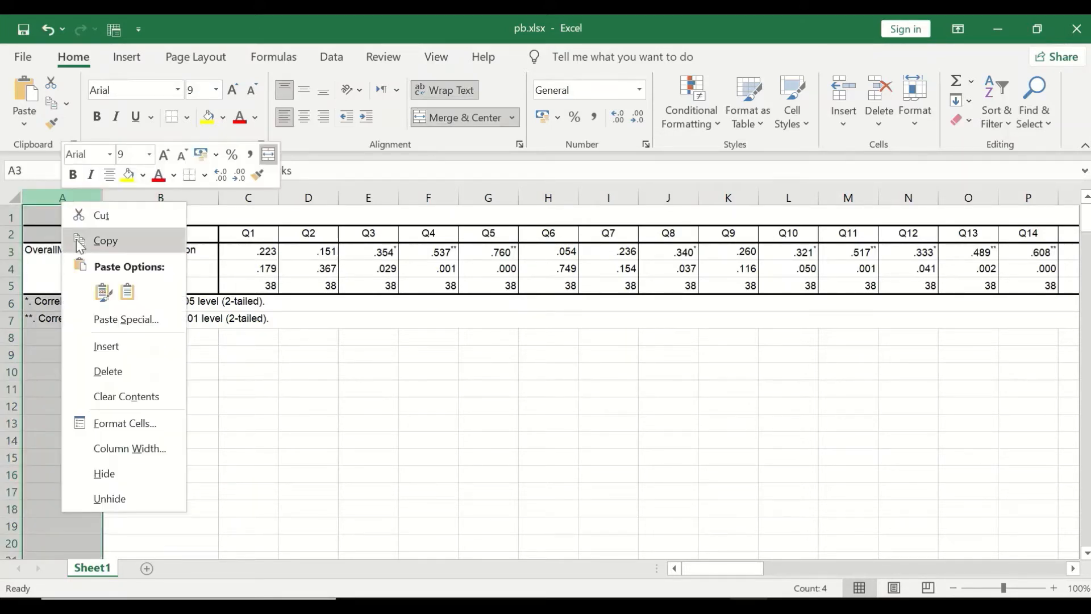
pyautogui.click(108, 371)
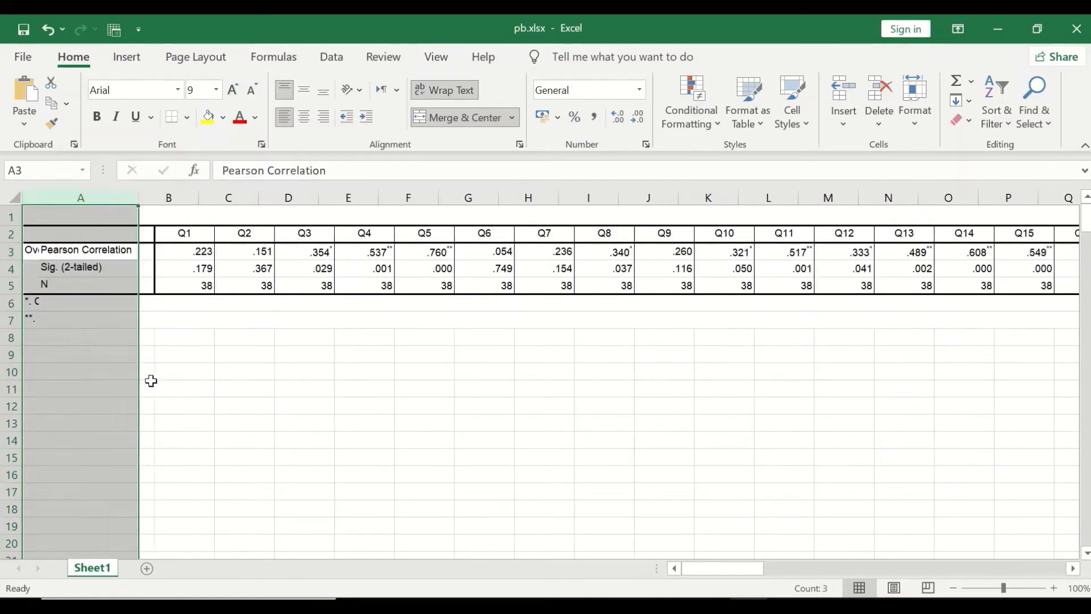
pyautogui.click(3, 282)
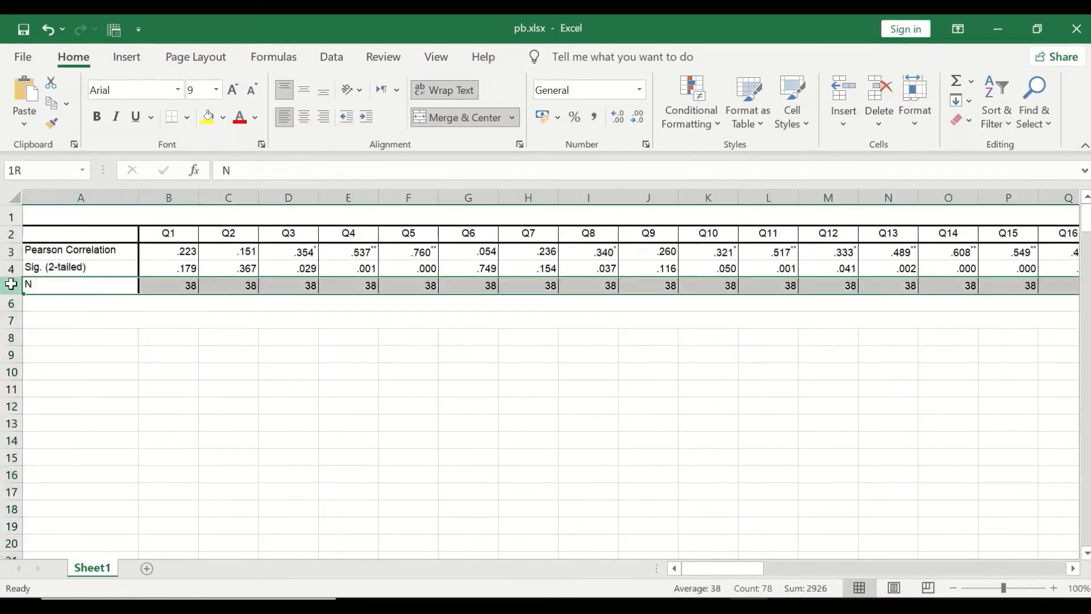
pyautogui.rightClick(31, 289)
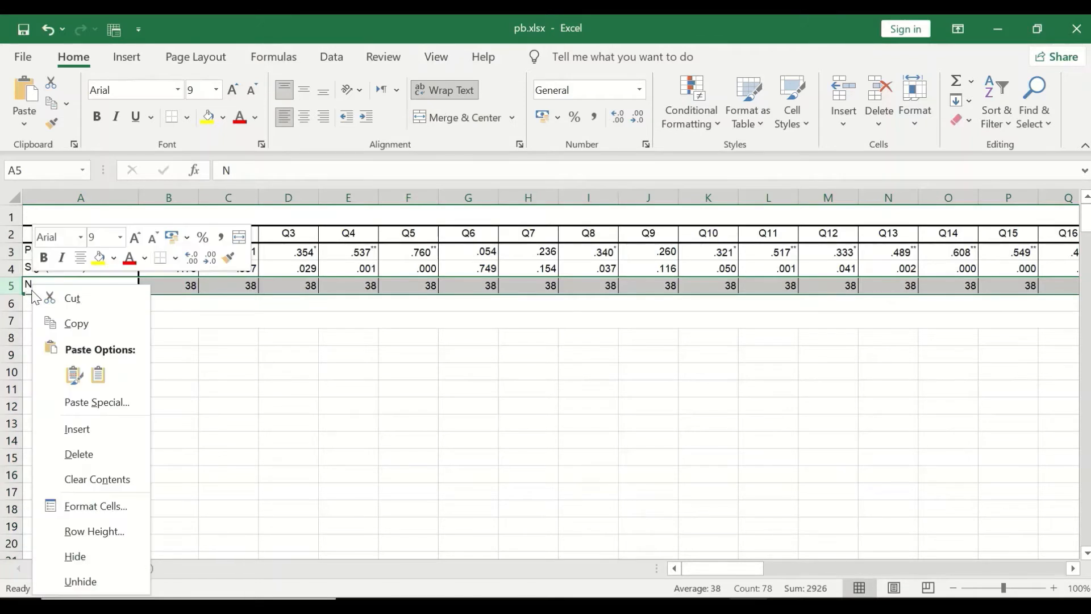
pyautogui.click(79, 454)
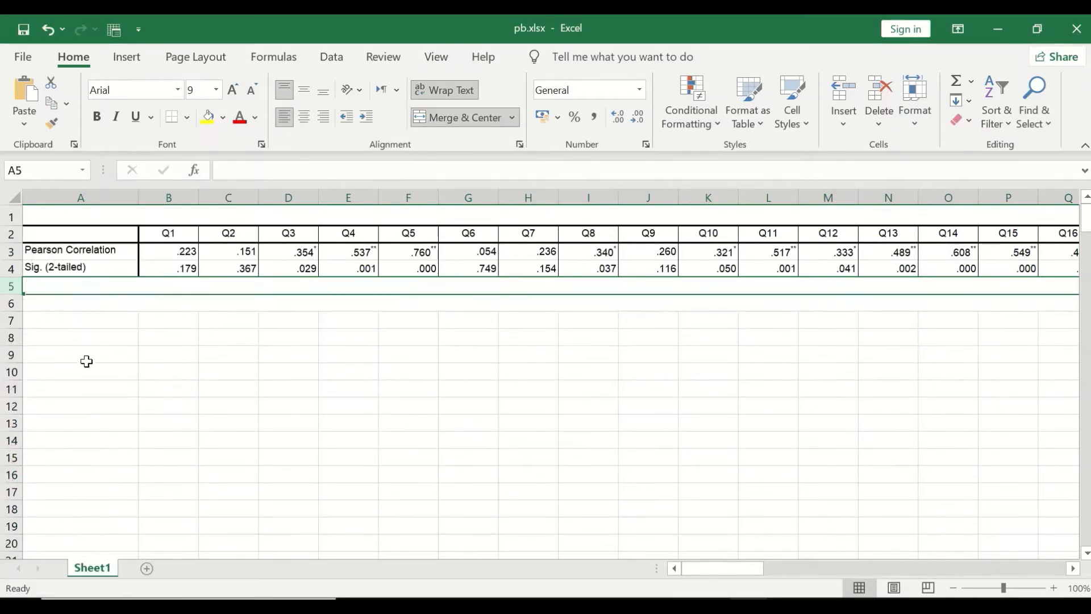
pyautogui.click(45, 252)
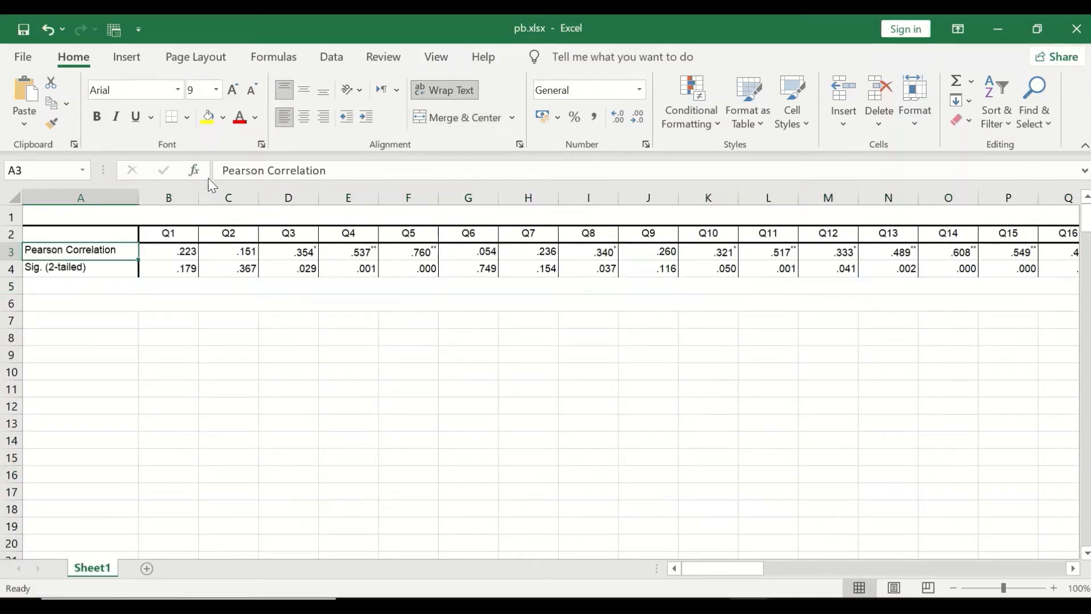
# Replace the "Pearson Correlation" row label in cell A3 with "Pt.Biserial"
pyautogui.moveTo(351, 171); pyautogui.dragTo(215, 169)
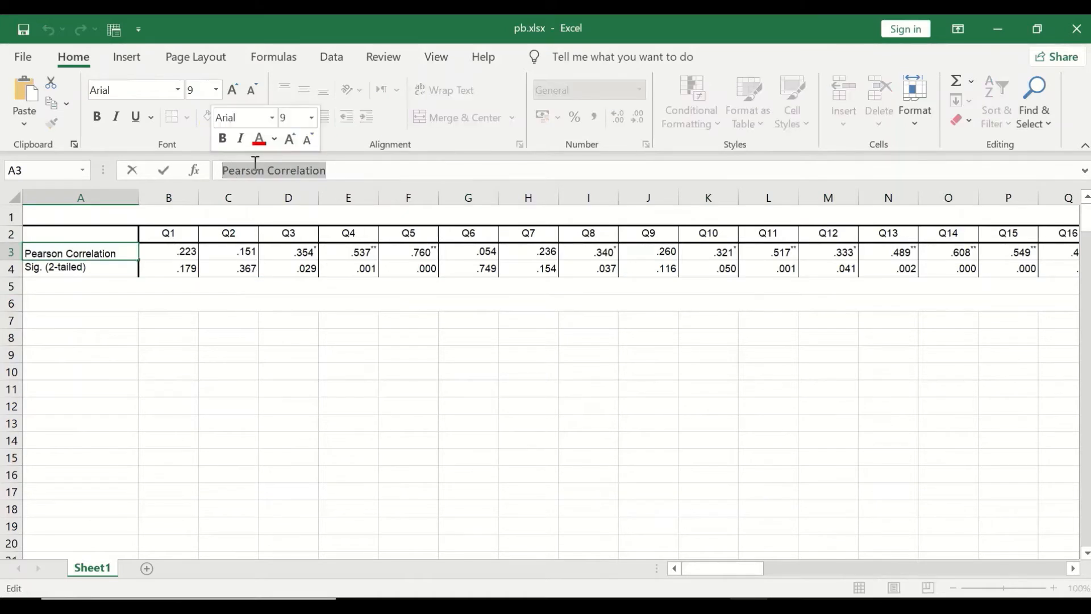
pyautogui.write('Pt.Biserial')
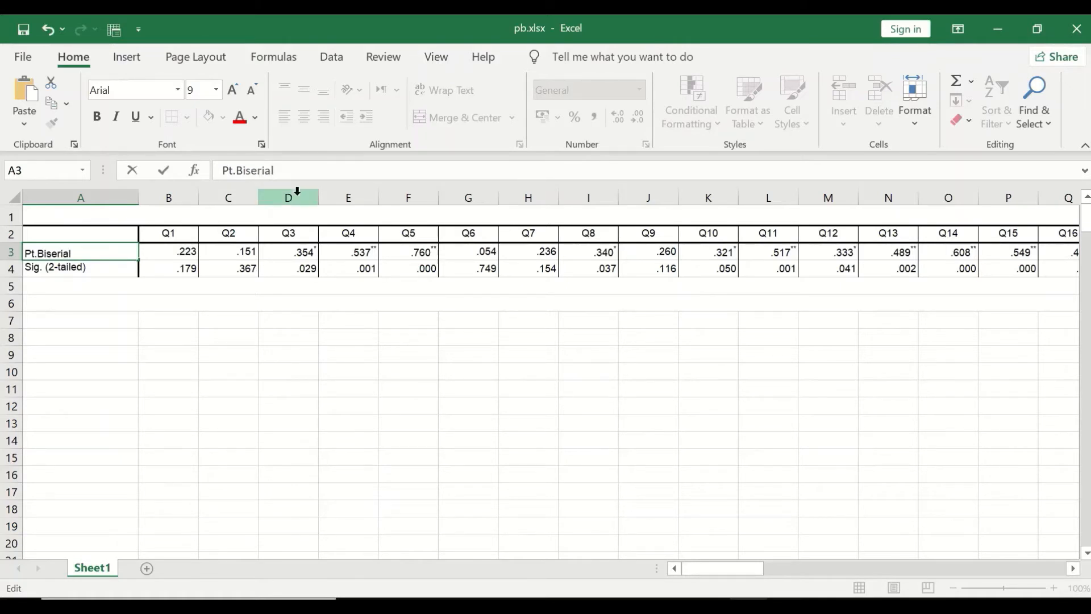
pyautogui.click(174, 352)
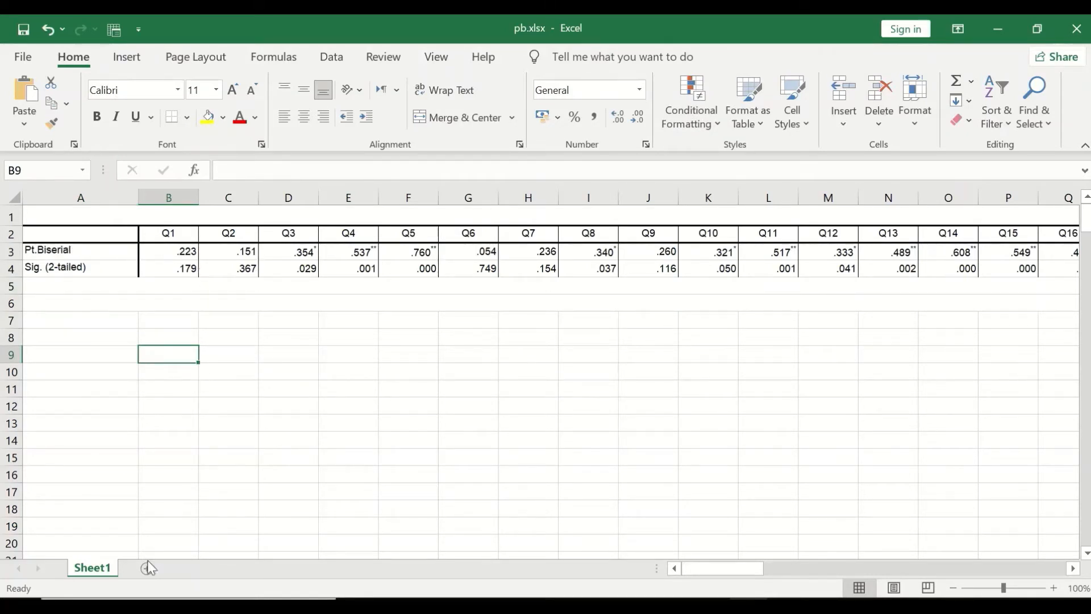
# Delete the OverallMarks column at the end of the correlation table
pyautogui.moveTo(708, 568); pyautogui.dragTo(1054, 256)
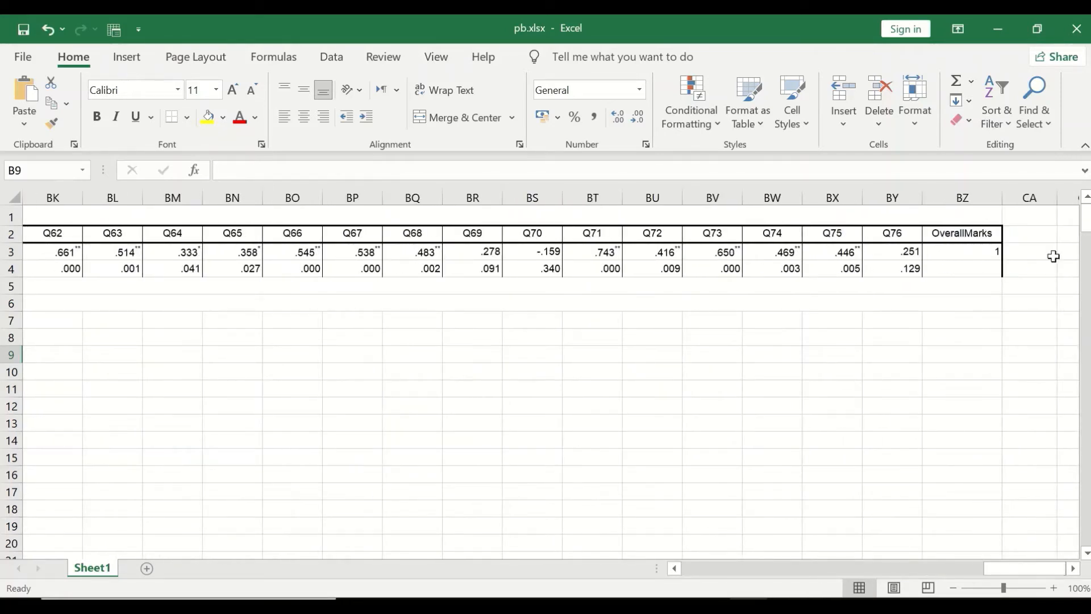
pyautogui.click(962, 197)
pyautogui.rightClick(969, 196)
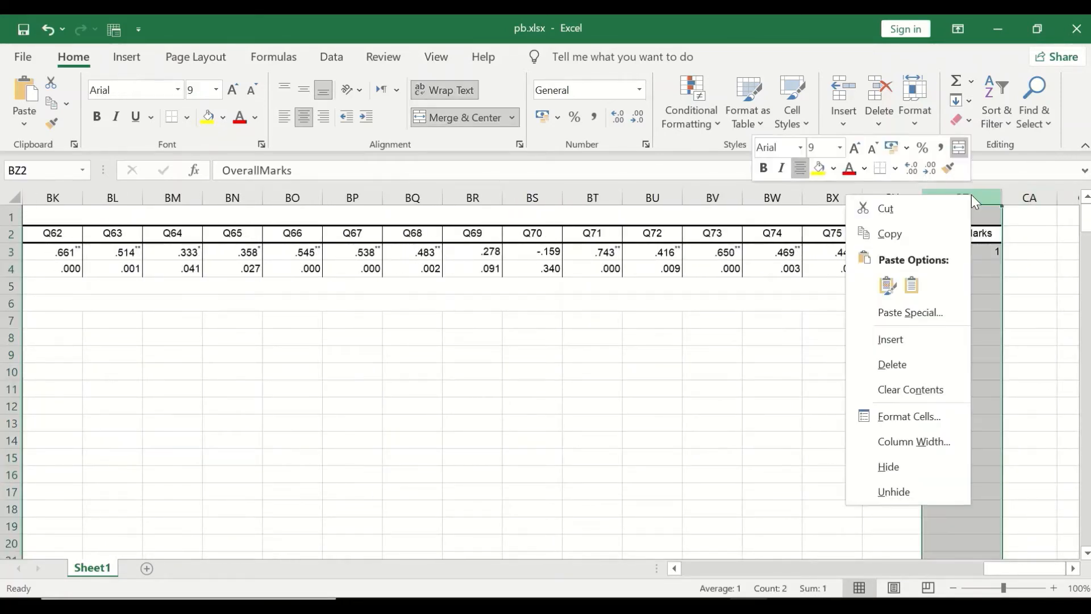
pyautogui.click(926, 366)
pyautogui.click(758, 368)
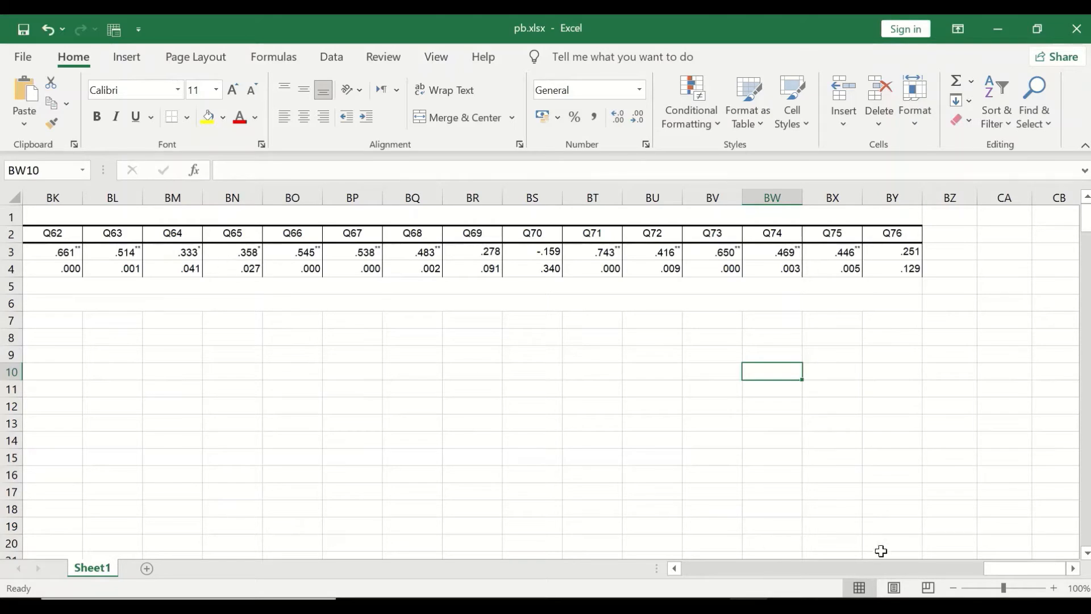
# Copy the entire Pt.Biserial and Sig. (2-tailed) rows, rows 3 and 4
pyautogui.moveTo(1000, 568); pyautogui.dragTo(659, 534)
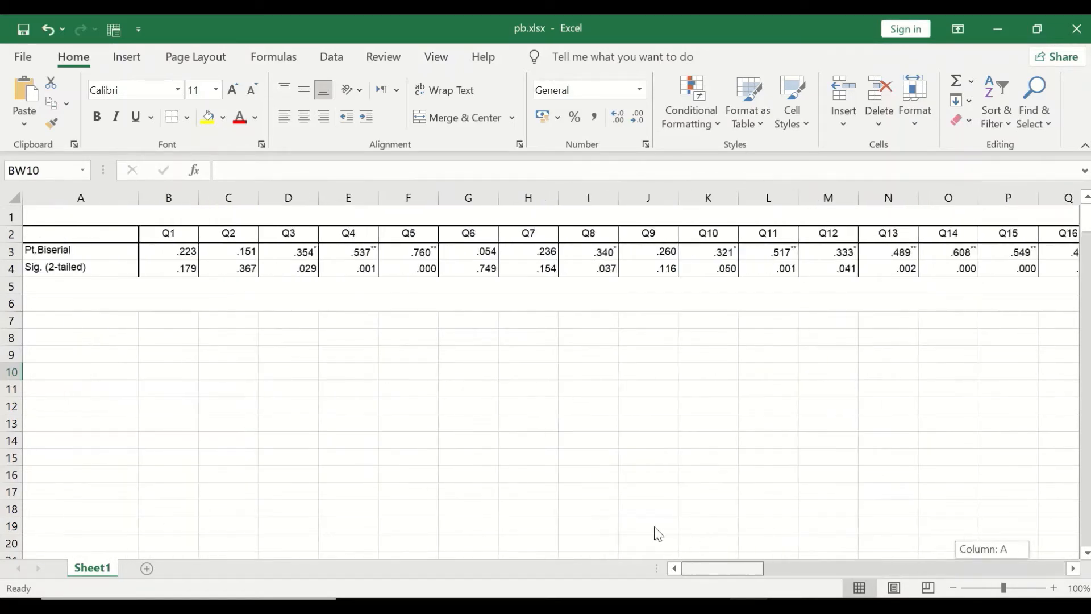
pyautogui.moveTo(492, 527); pyautogui.dragTo(988, 545)
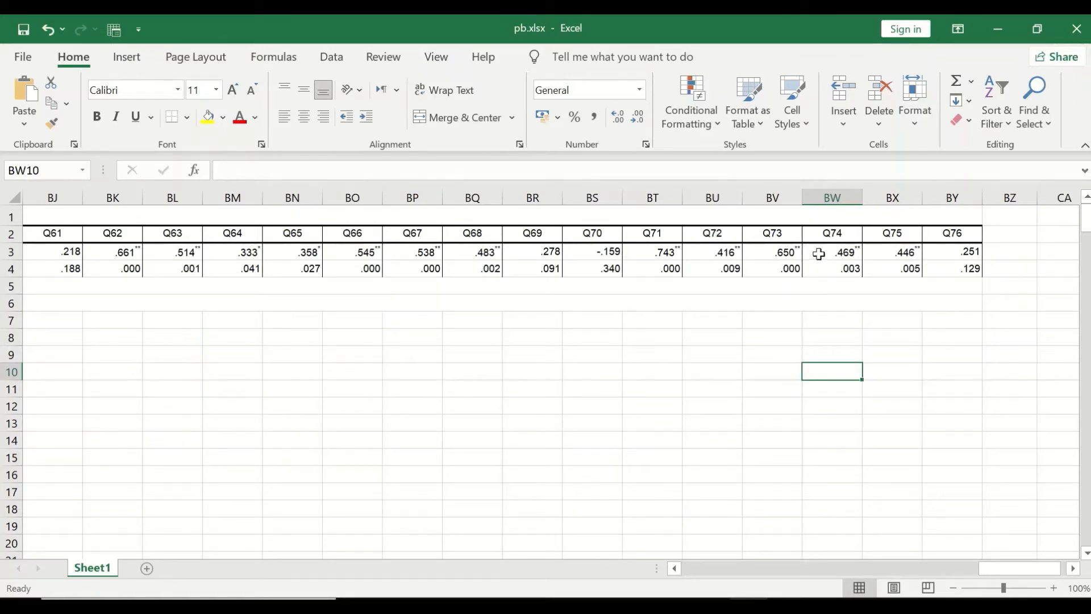
pyautogui.click(572, 257)
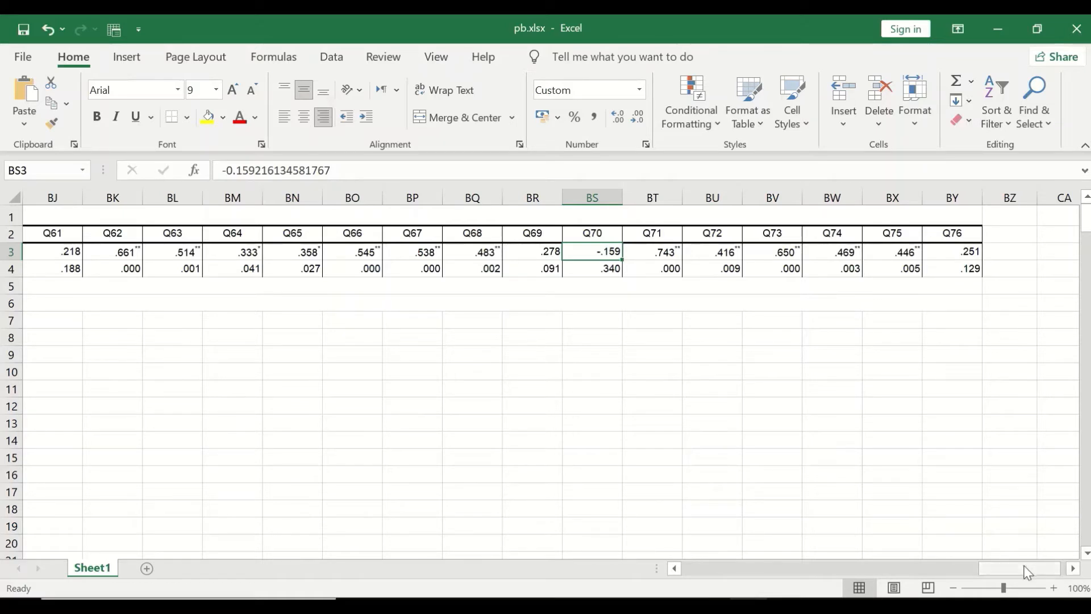
pyautogui.moveTo(1028, 571); pyautogui.dragTo(733, 571)
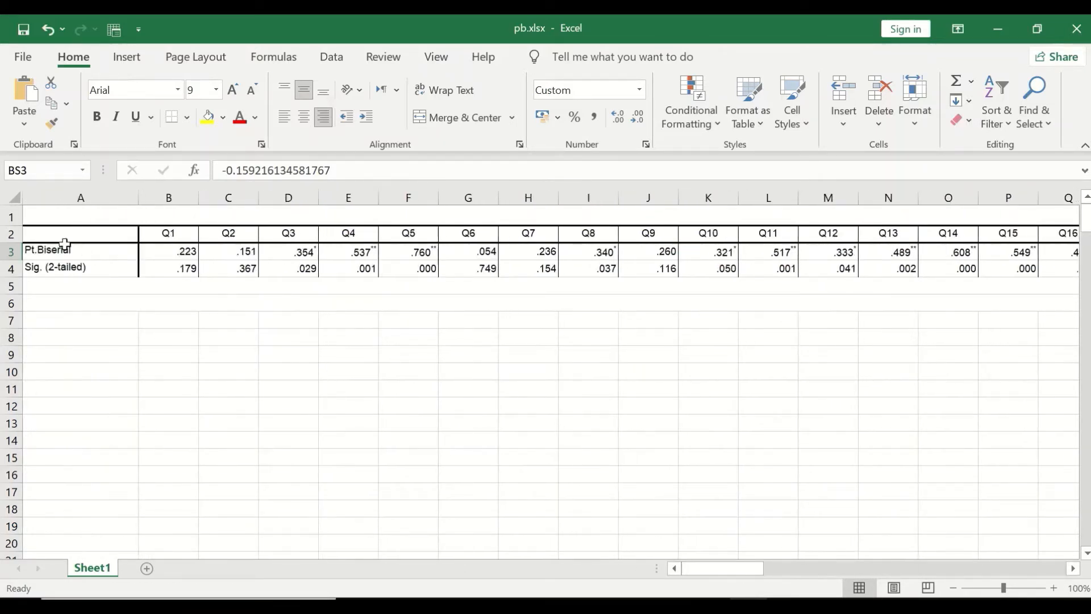
pyautogui.click(25, 236)
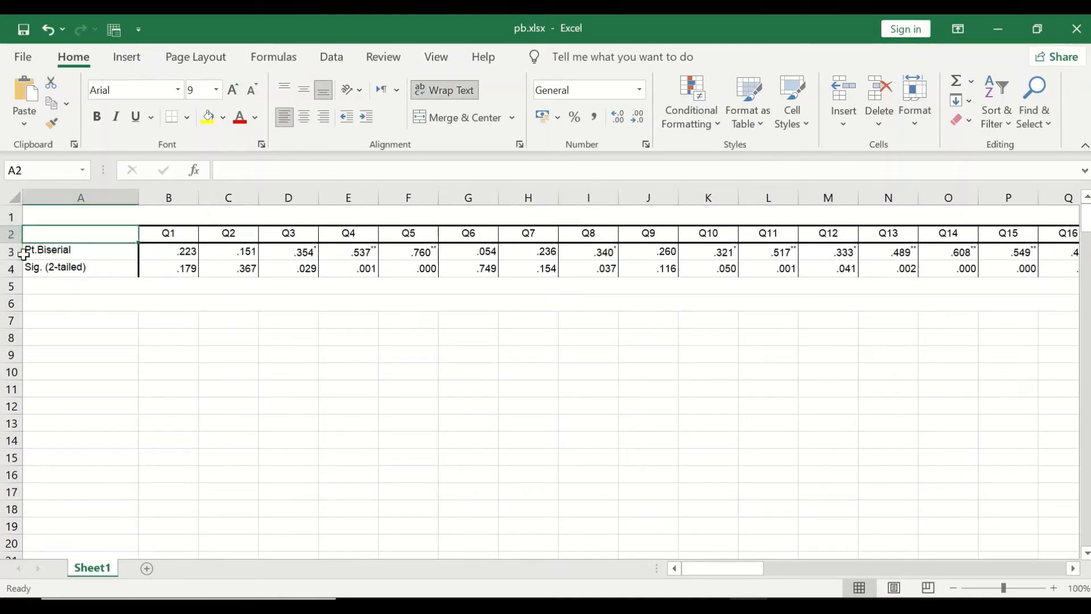
pyautogui.click(16, 252)
pyautogui.click(15, 268)
pyautogui.click(70, 283)
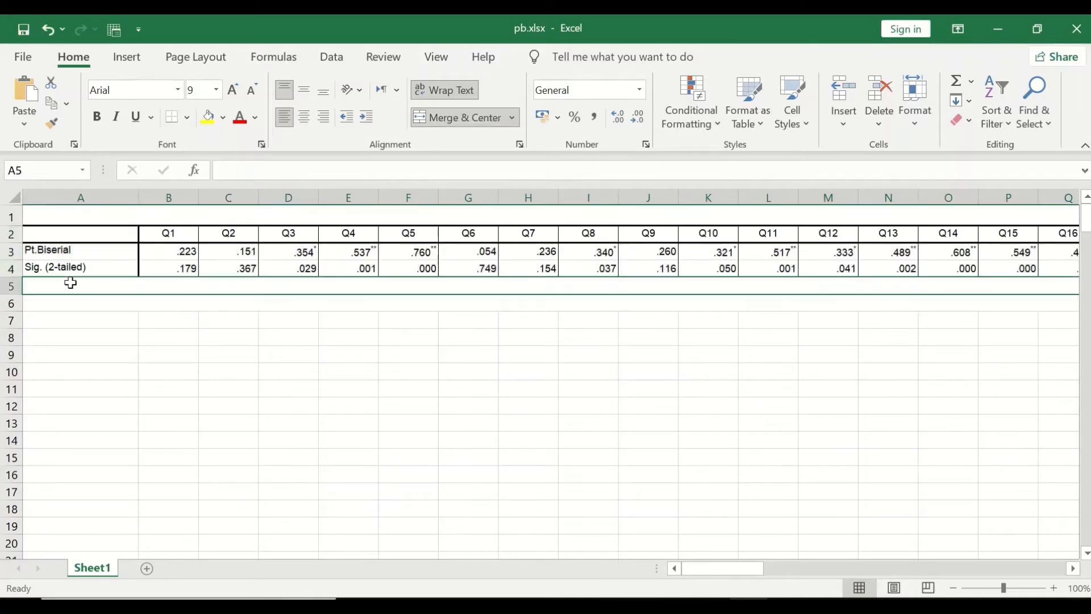
pyautogui.click(14, 252)
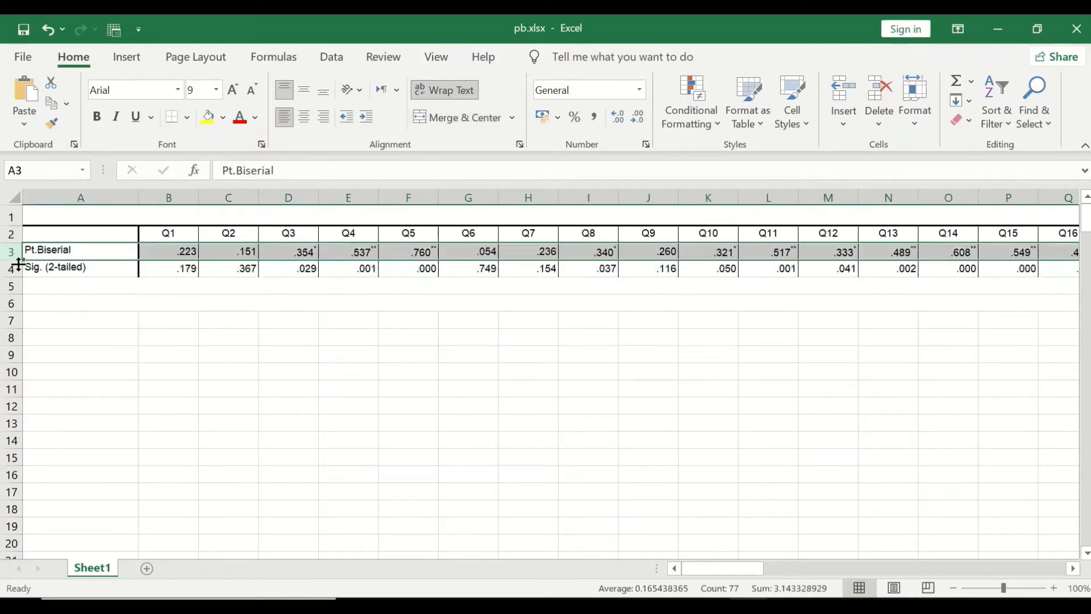
pyautogui.keyDown('ctrl'); pyautogui.click(13, 267); pyautogui.keyUp('ctrl')
pyautogui.hotkey('ctrl', 'c')
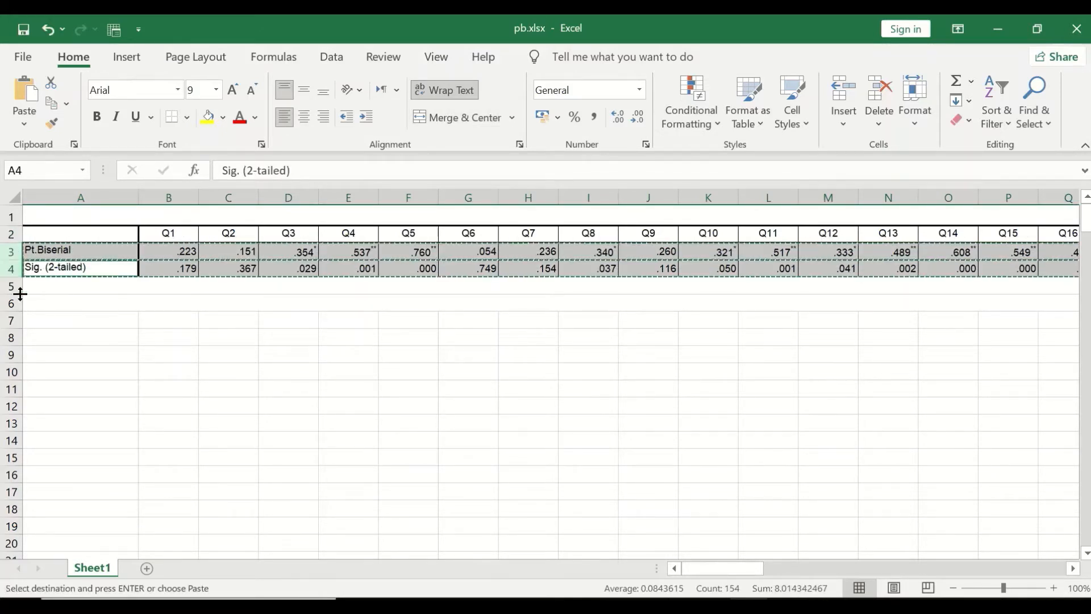
# Open the workbook MCQs.xlsx from the Exam Questions folder inside the desktop's YouTube folder
pyautogui.hotkey('alt', 'Tab')
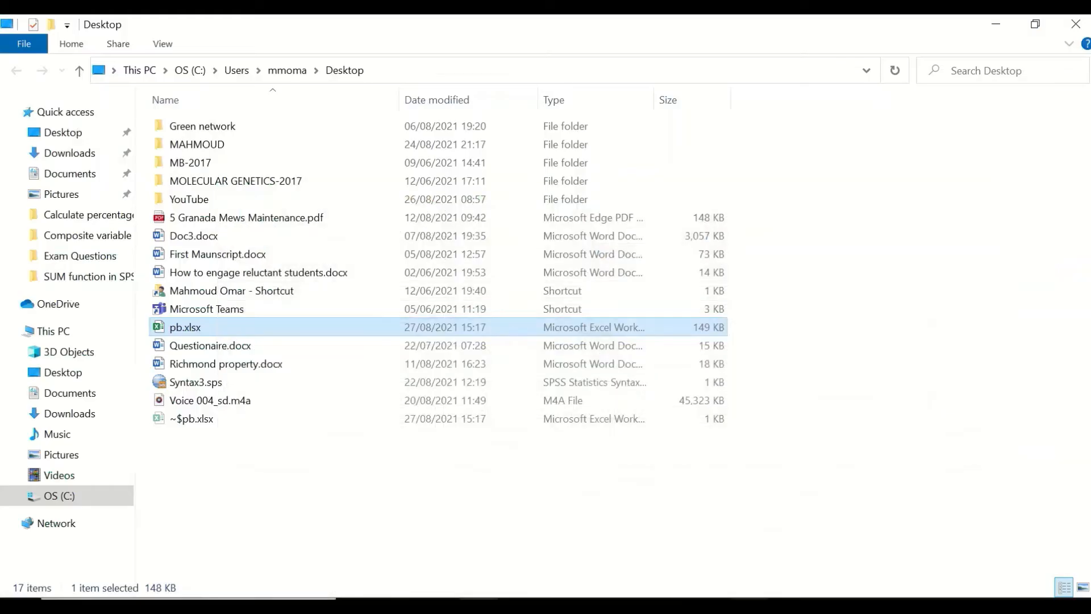
pyautogui.hotkey('alt', 'Tab')
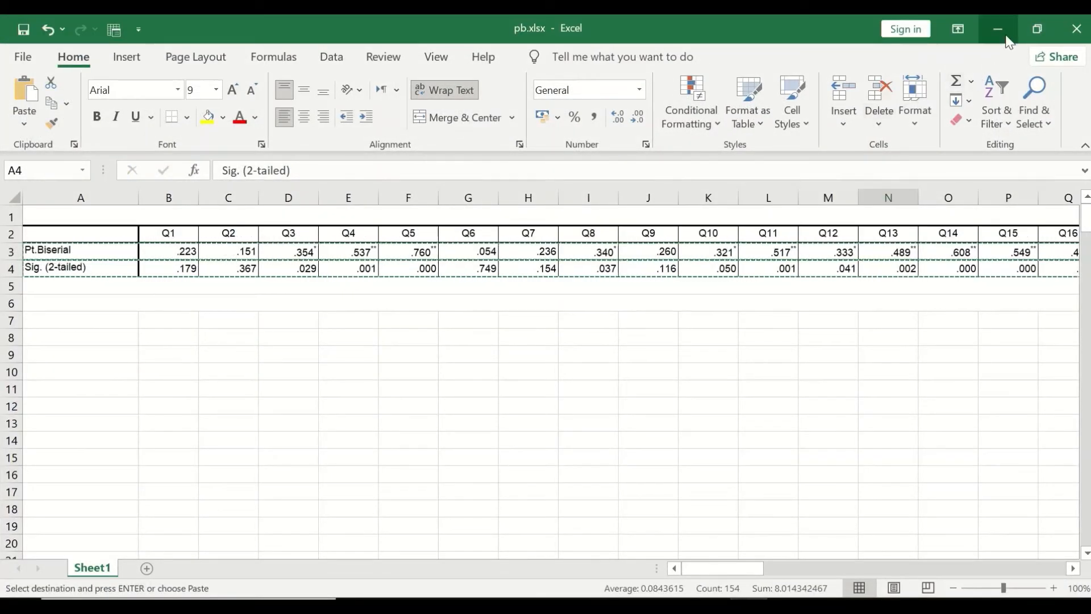
pyautogui.moveTo(441, 540)
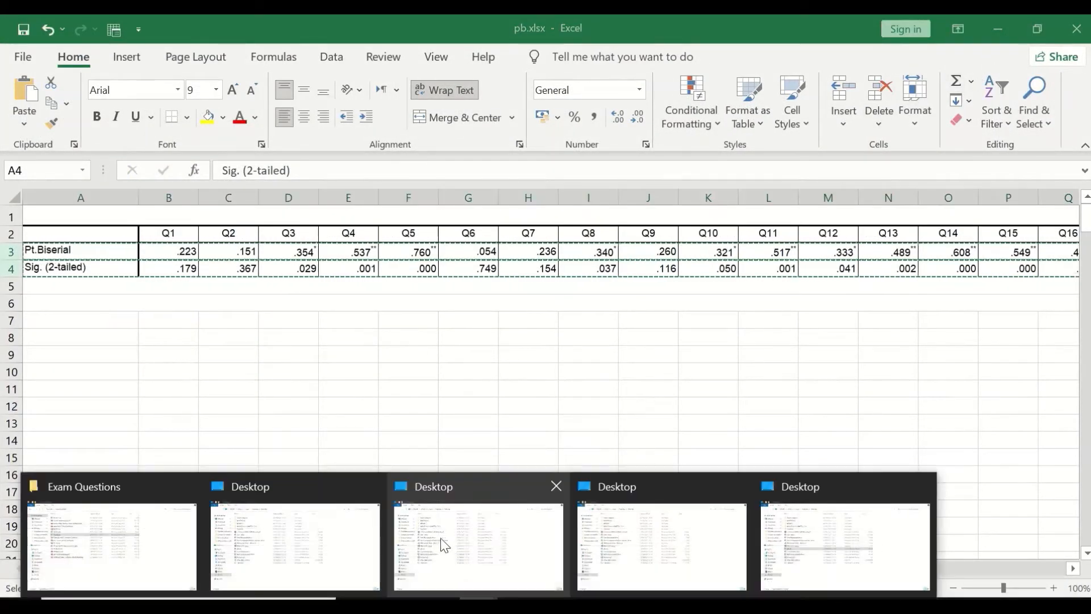
pyautogui.click(697, 541)
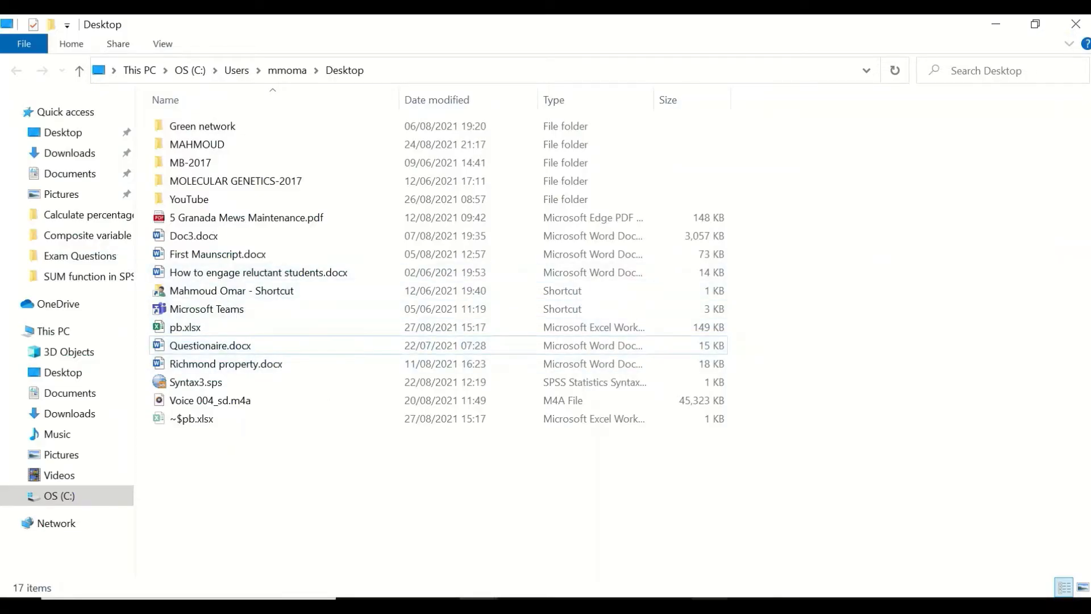
pyautogui.moveTo(546, 571)
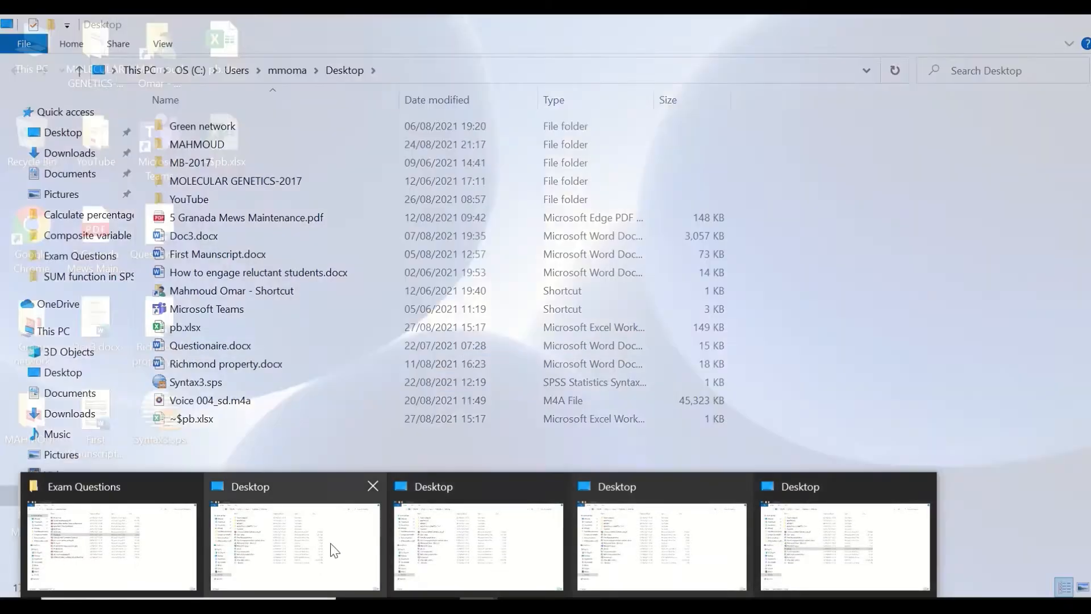
pyautogui.click(334, 551)
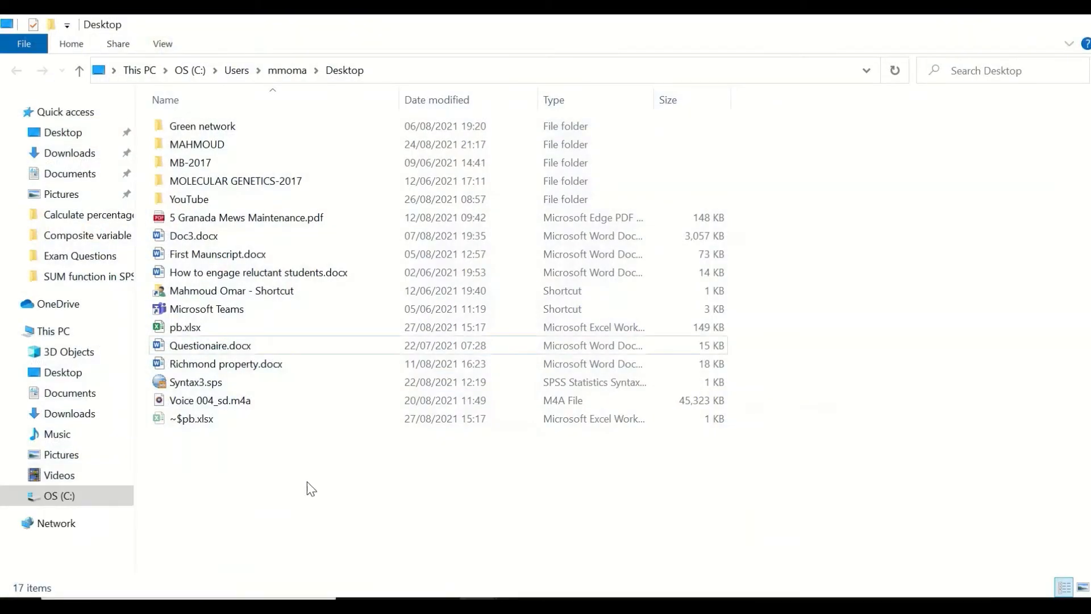
pyautogui.doubleClick(190, 199)
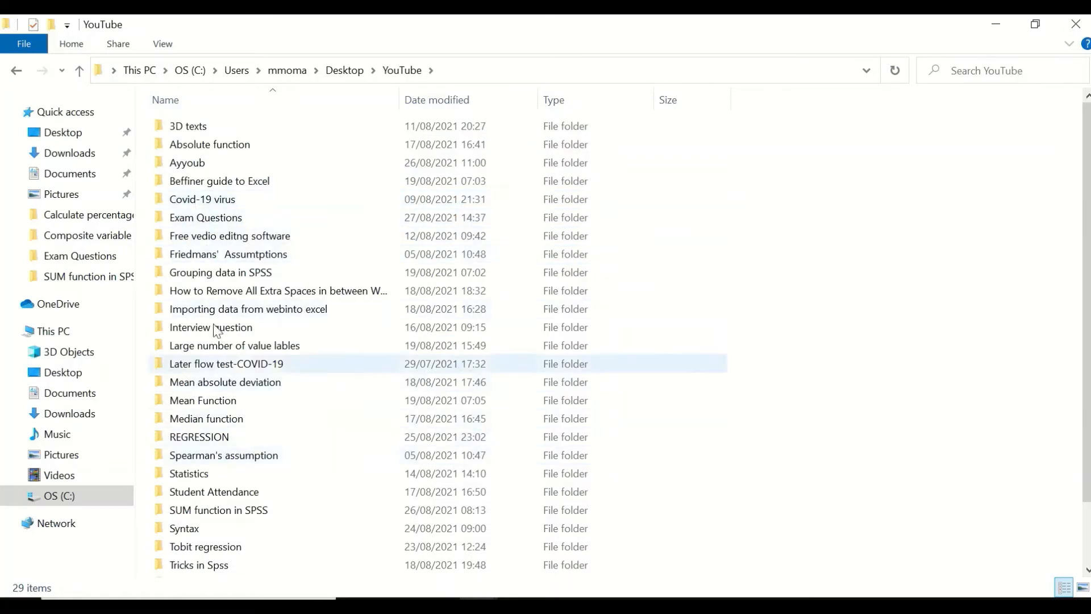
pyautogui.doubleClick(208, 217)
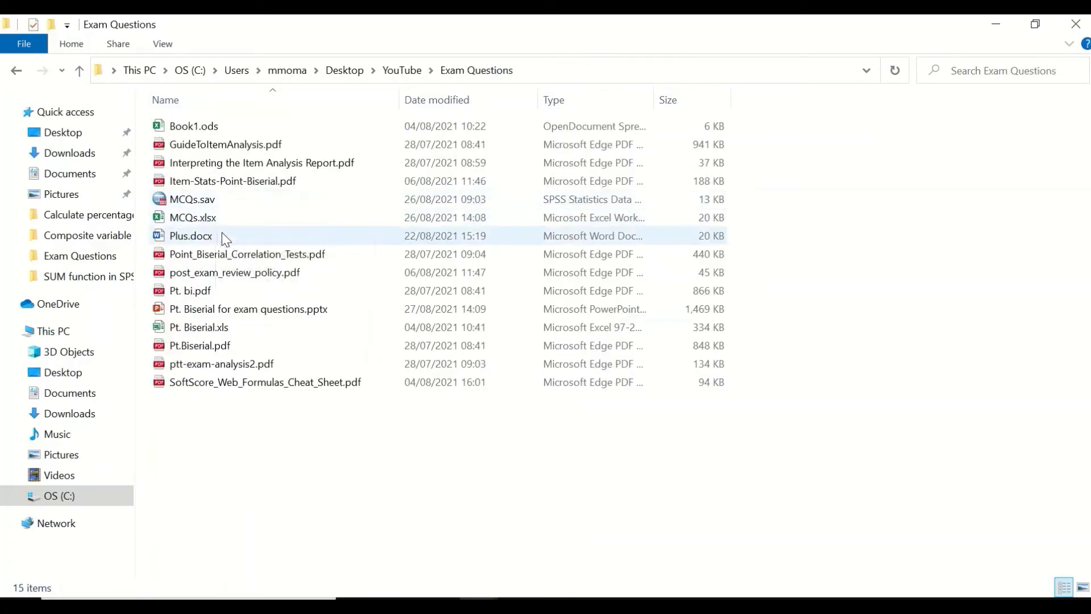
pyautogui.click(193, 218)
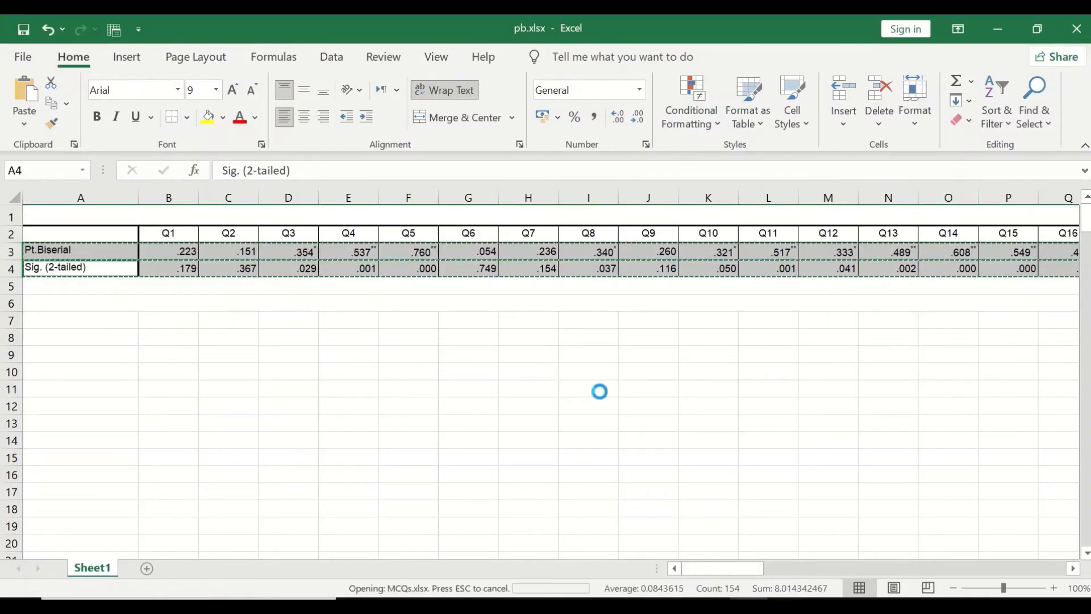
# Try pasting the copied rows transposed at cell A40, directly below the last student record, and undo the paste
pyautogui.scroll(-10, 270, 255)
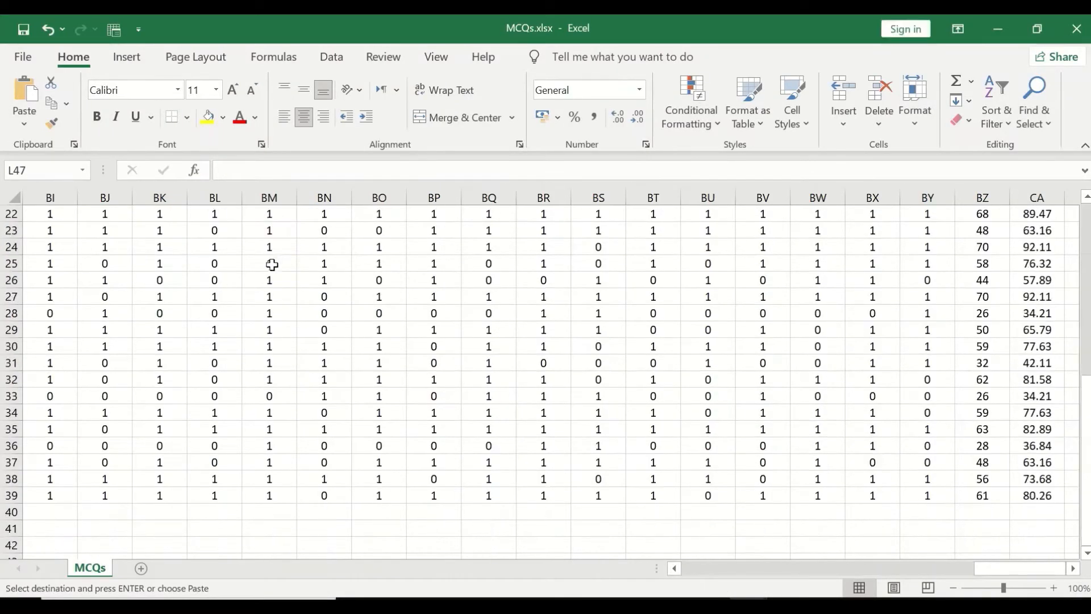
pyautogui.scroll(9, 295, 290)
pyautogui.scroll(-9, 294, 290)
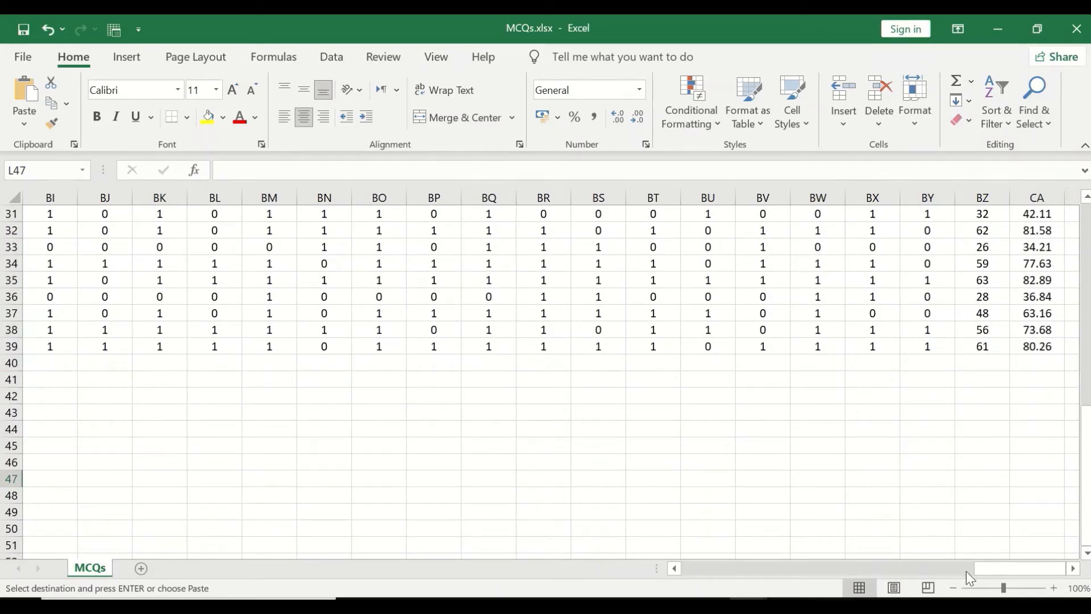
pyautogui.moveTo(1011, 570); pyautogui.dragTo(682, 573)
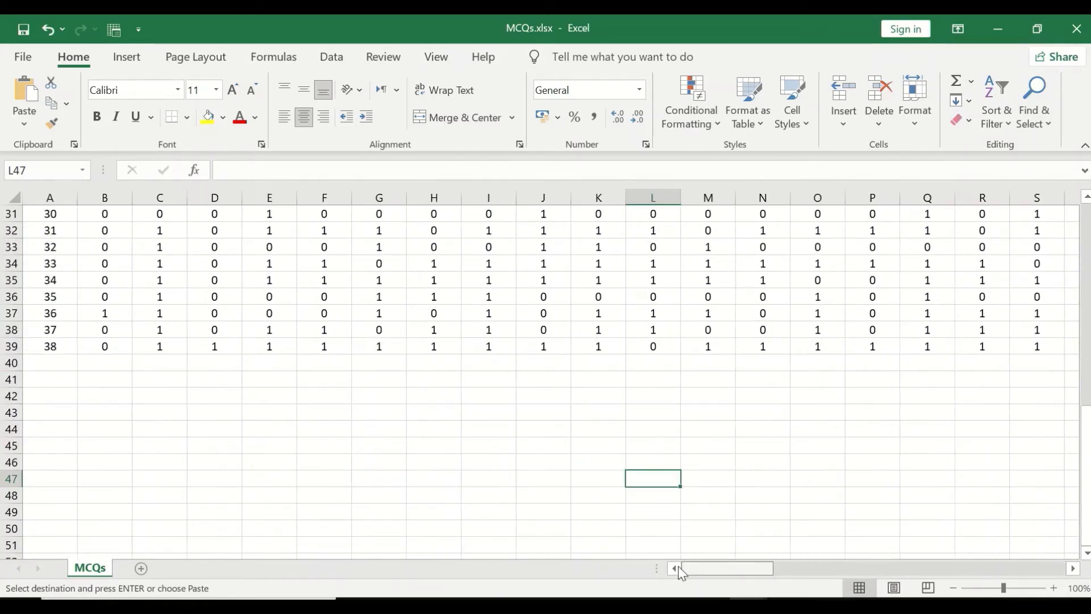
pyautogui.click(45, 362)
pyautogui.rightClick(49, 363)
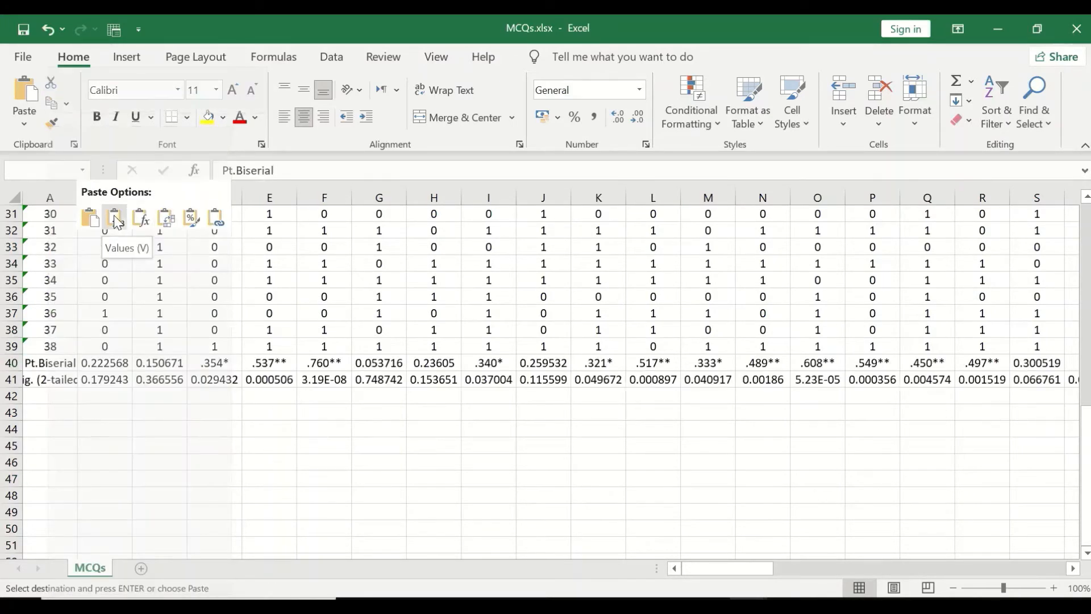
pyautogui.click(173, 222)
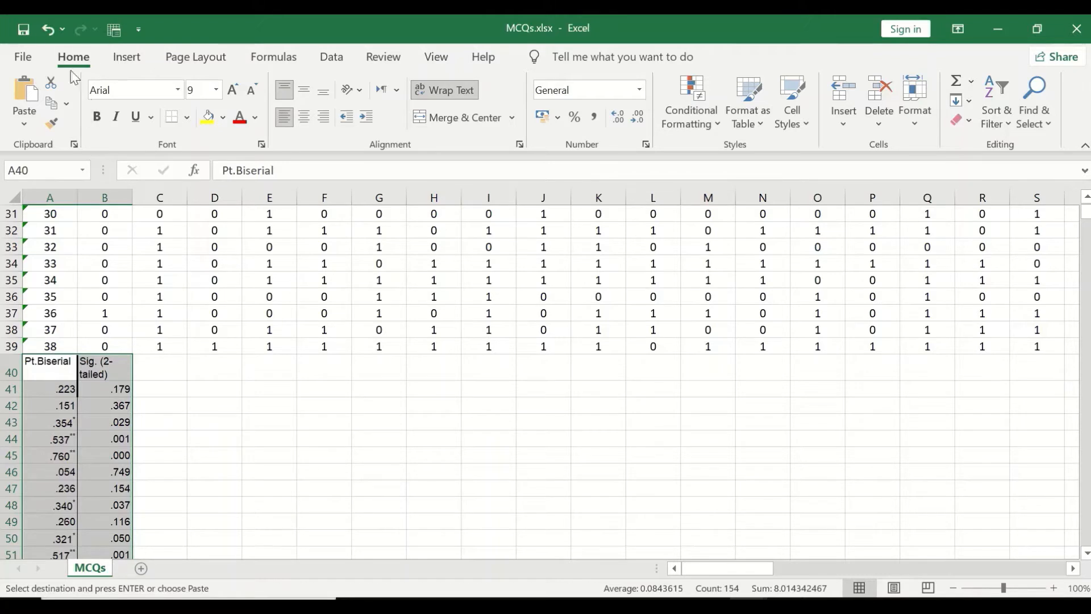
pyautogui.click(48, 29)
# Paste the copied Pt.Biserial and Sig. (2-tailed) rows as values only, starting at cell A40
pyautogui.rightClick(45, 367)
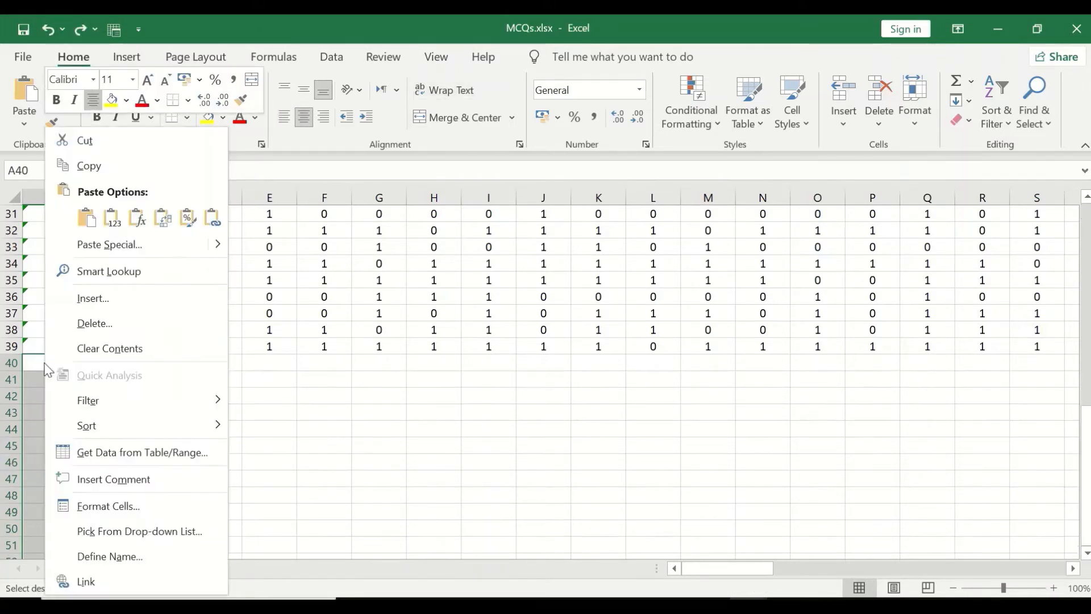
pyautogui.press('Escape')
pyautogui.click(57, 363)
pyautogui.rightClick(61, 370)
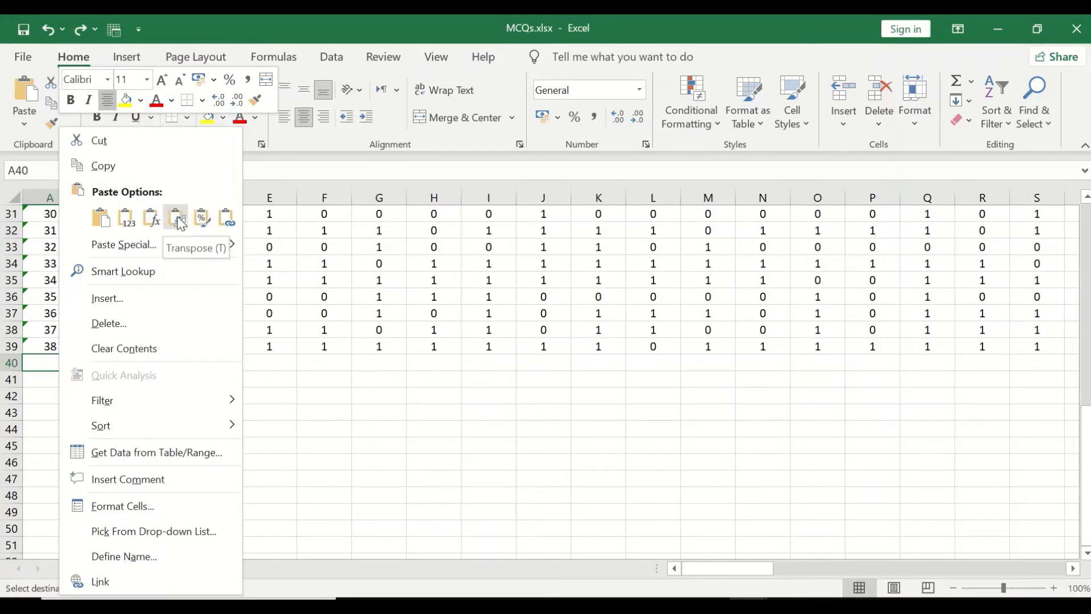
pyautogui.click(125, 217)
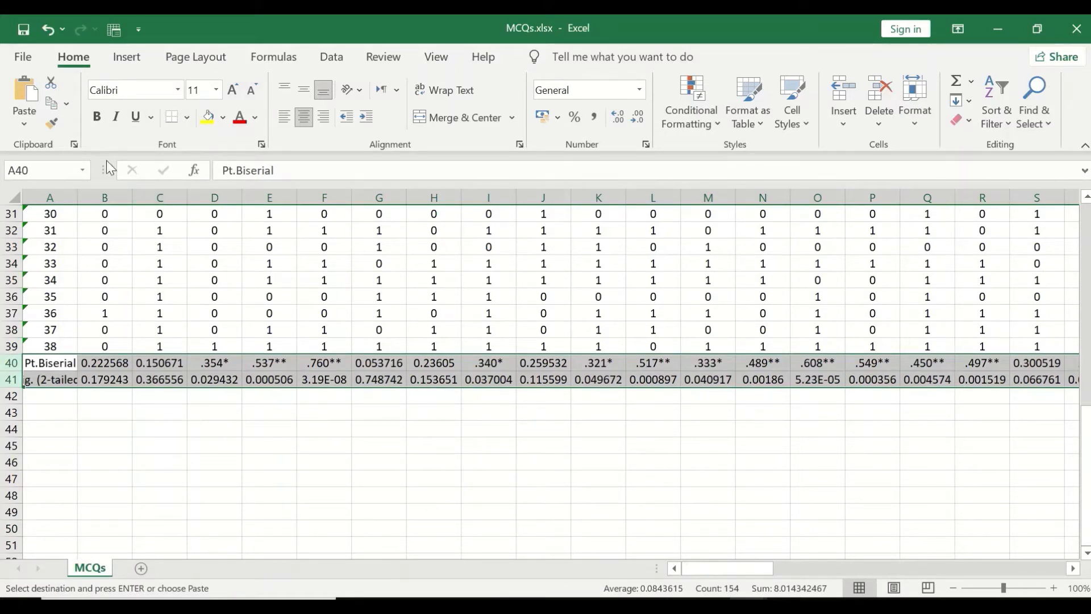
pyautogui.click(359, 491)
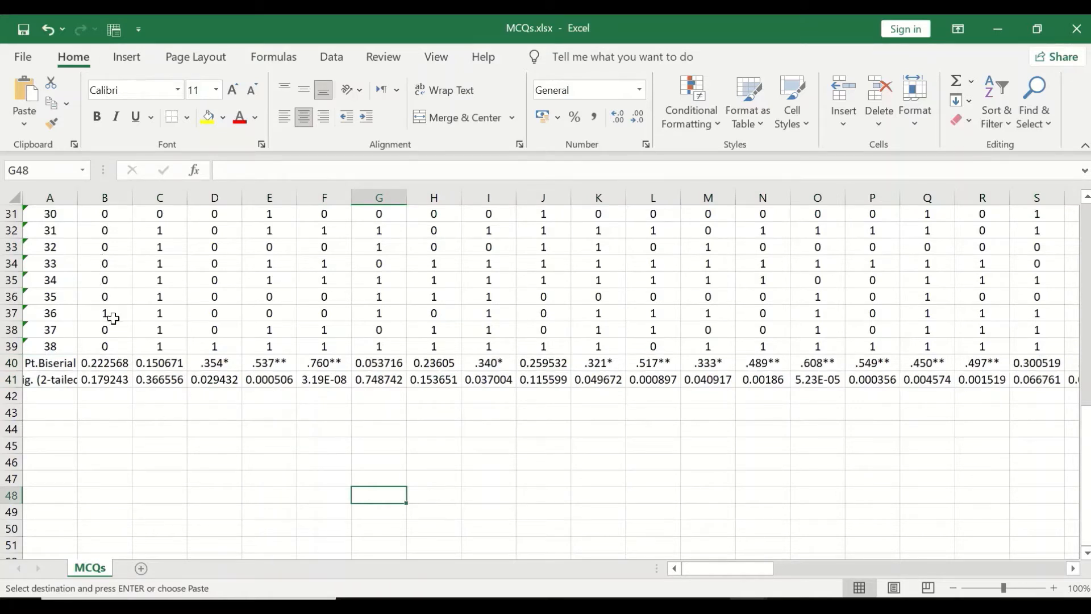
pyautogui.scroll(4, 97, 285)
pyautogui.scroll(6, 100, 281)
pyautogui.scroll(-10, 113, 279)
pyautogui.scroll(10, 820, 466)
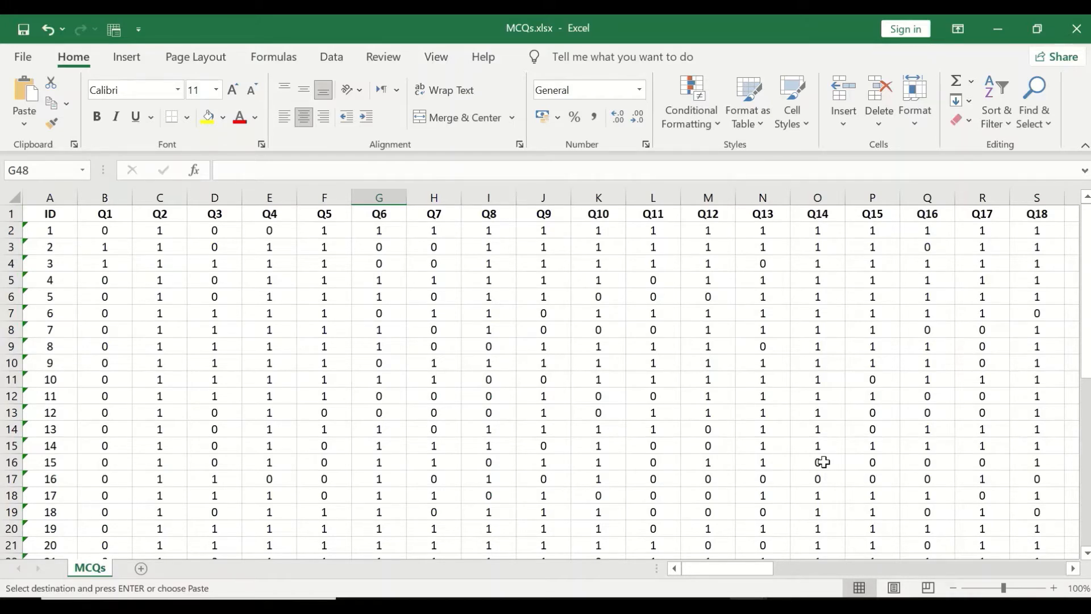
pyautogui.click(673, 605)
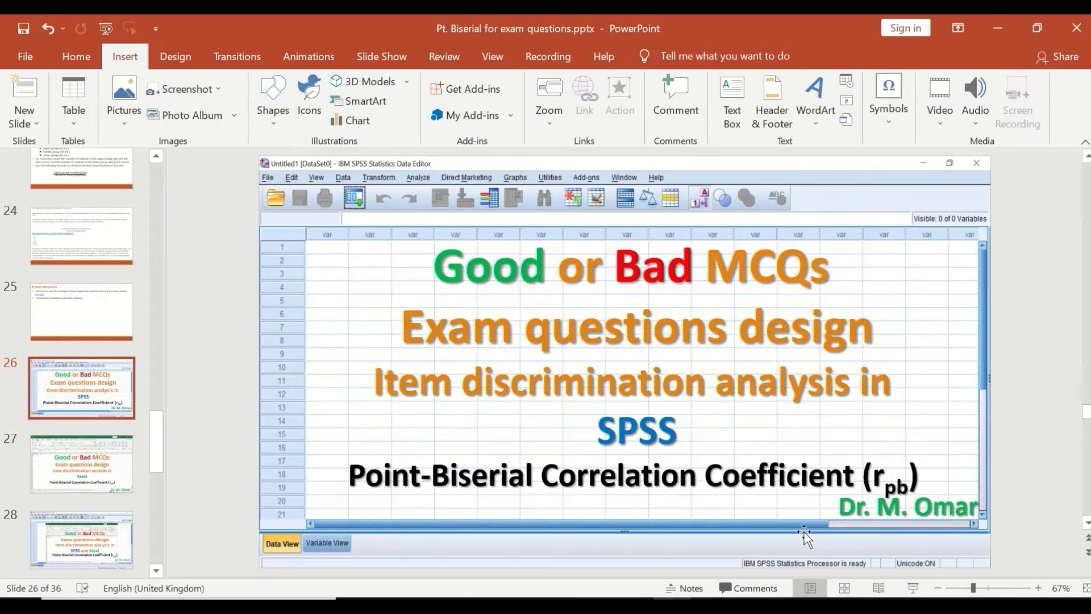
pyautogui.moveTo(749, 605)
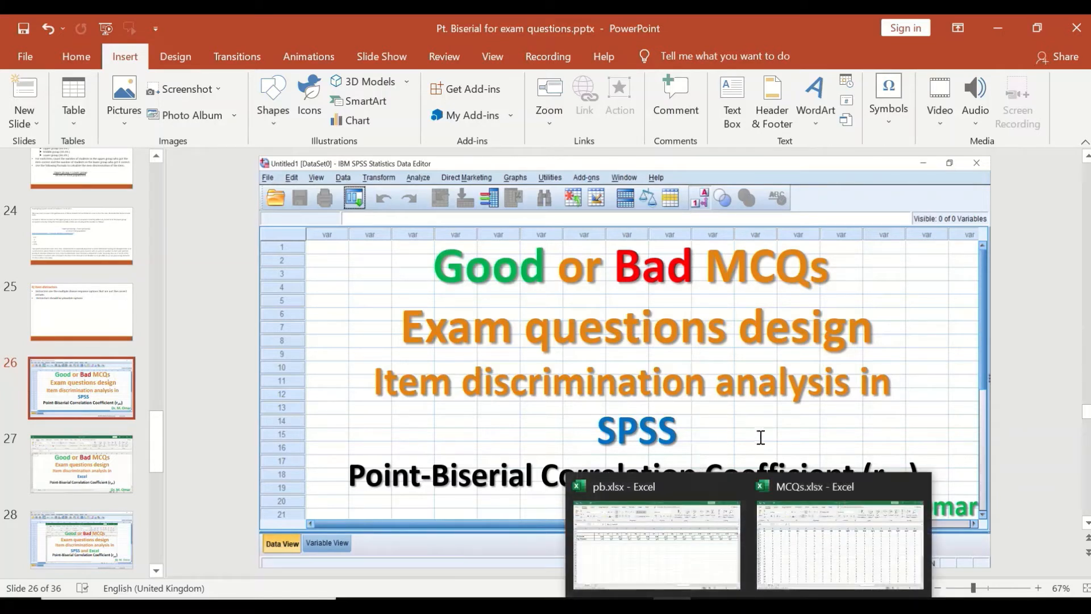
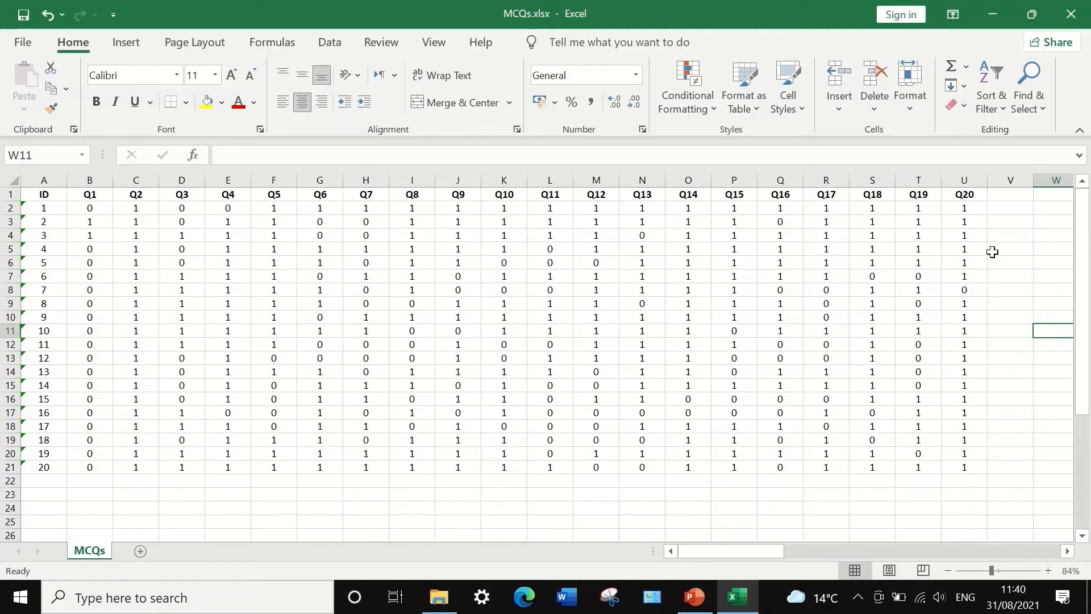
# Add the bold column heading "Overall mark" in cell V1, next to Q20
pyautogui.click(1014, 197)
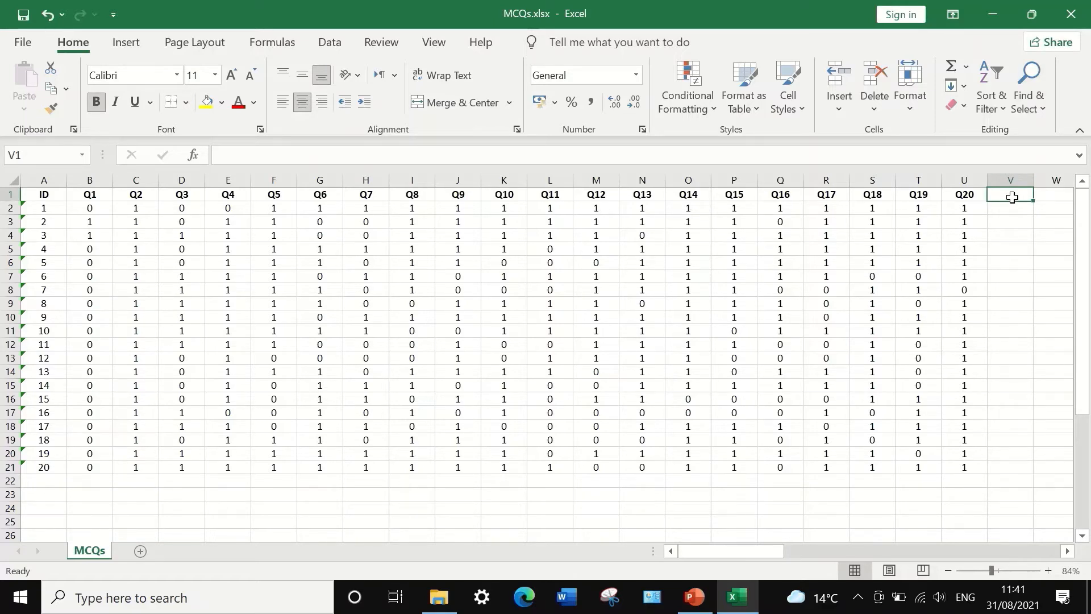
pyautogui.write('oVERALL')
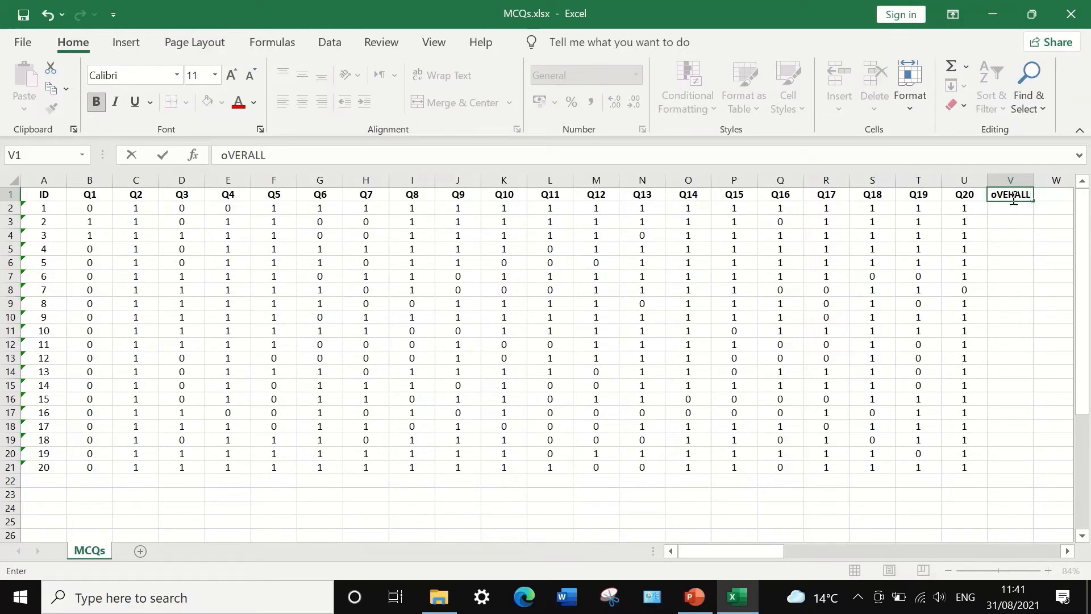
pyautogui.write(' mark')
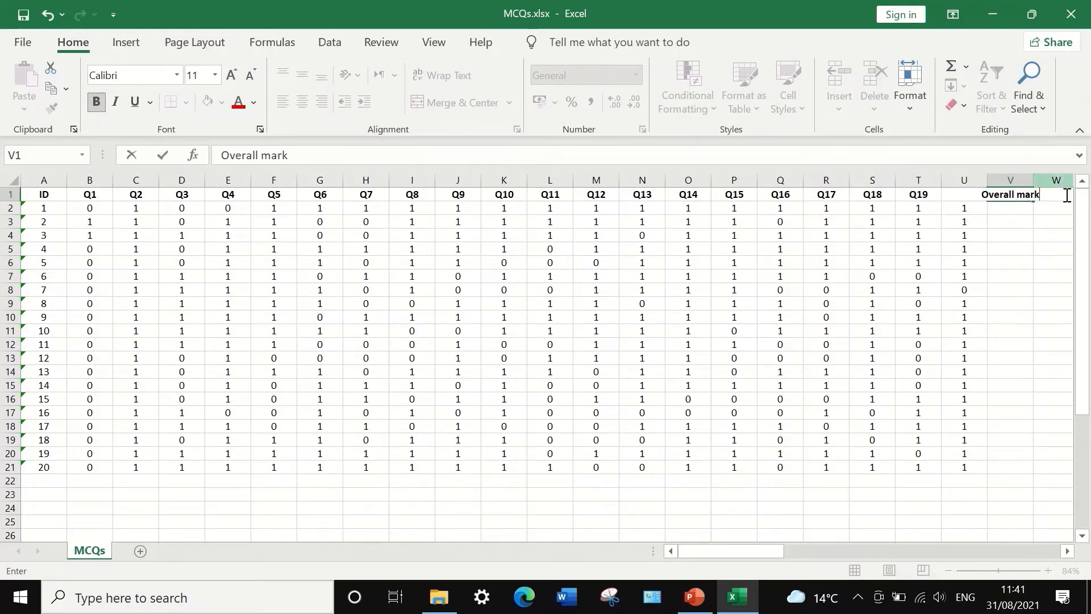
pyautogui.hotkey('ctrl', 'Return')
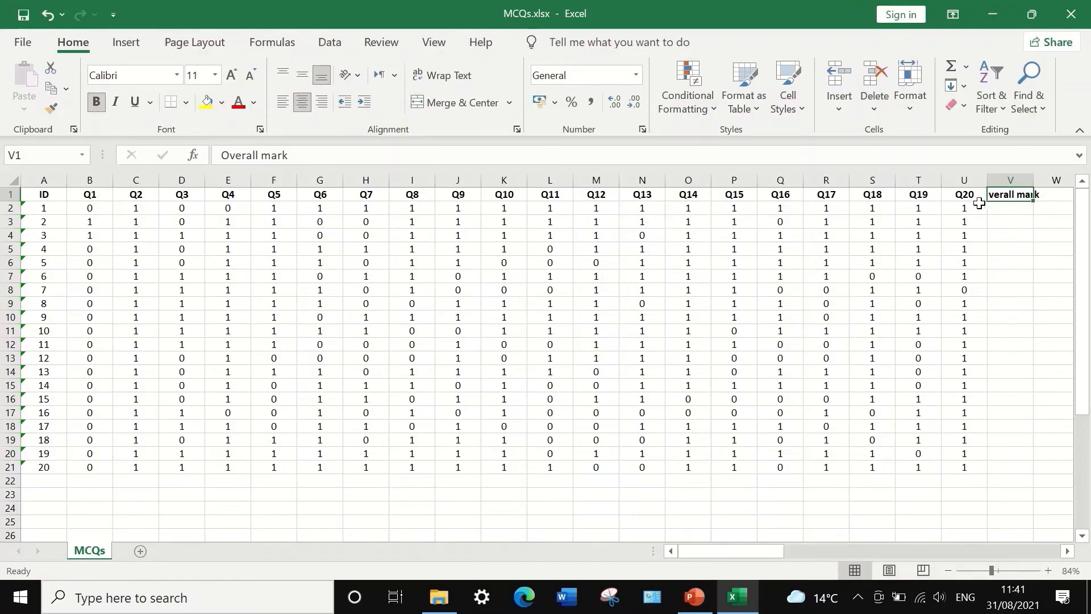
# Calculate the first student's overall mark in cell V2 with the formula =SUM(B2:U2)
pyautogui.click(1011, 208)
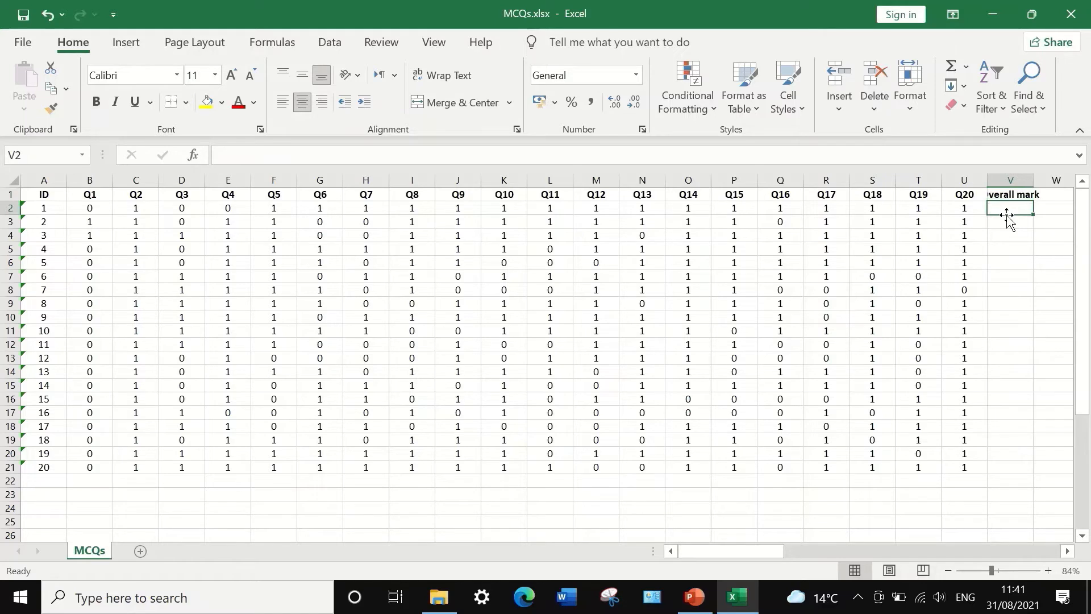
pyautogui.write('=')
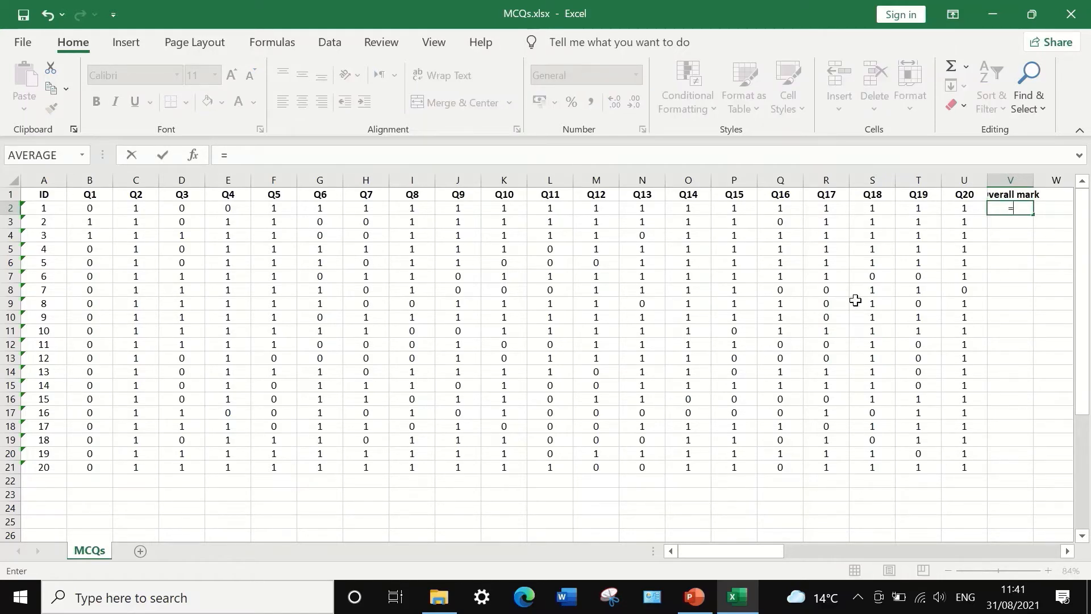
pyautogui.write('sum')
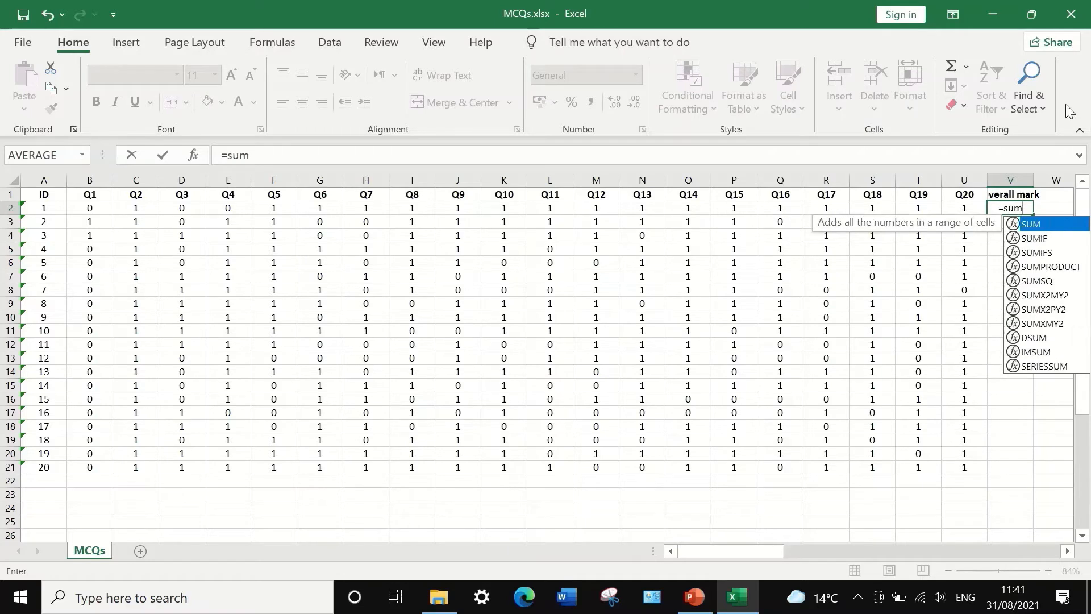
pyautogui.doubleClick(1038, 224)
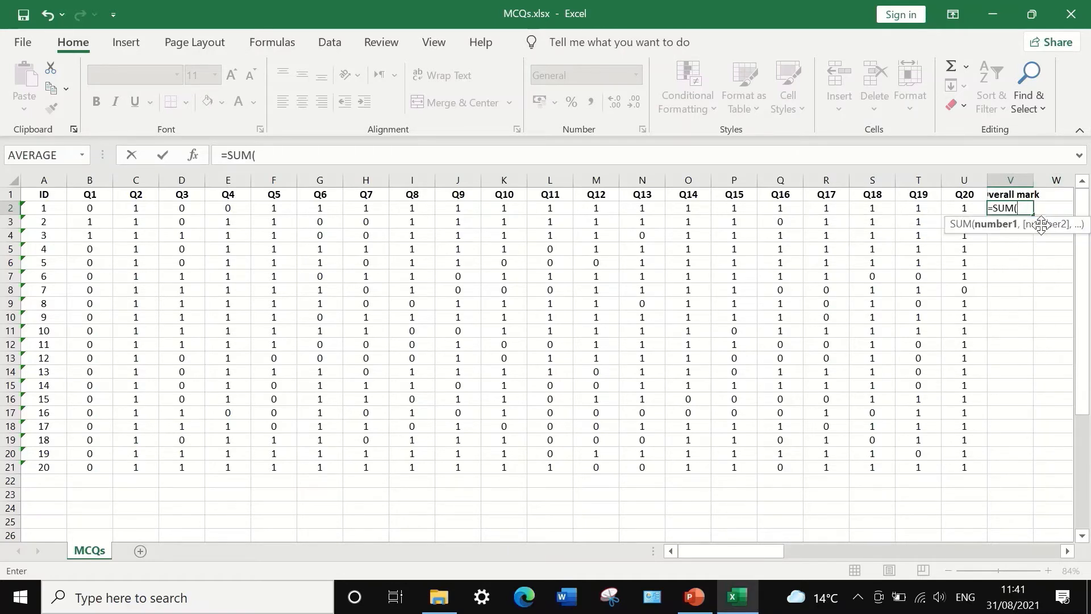
pyautogui.moveTo(966, 206); pyautogui.dragTo(107, 210)
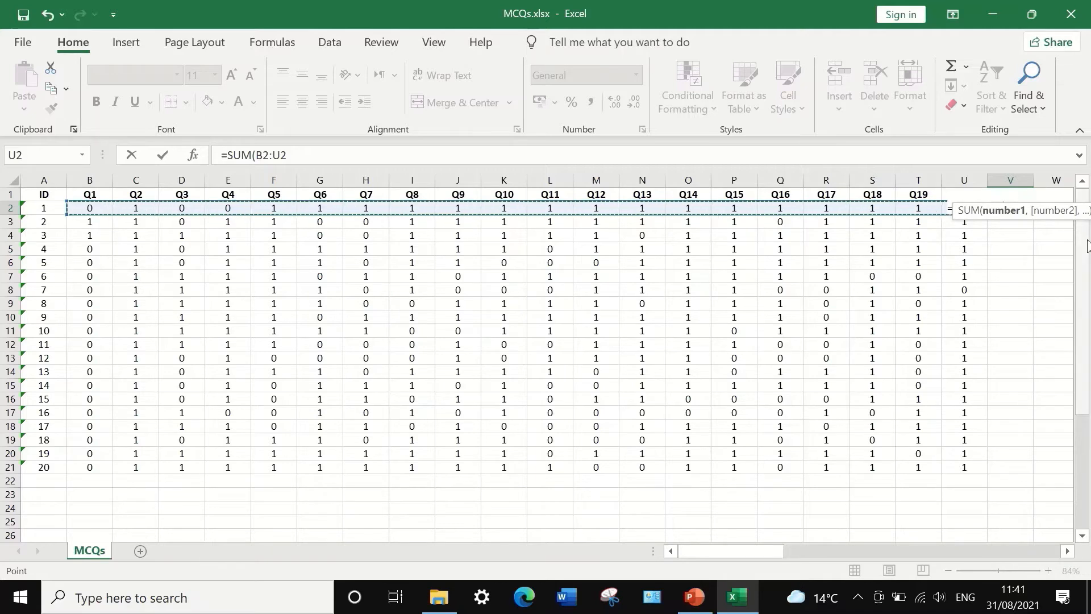
pyautogui.press('Return')
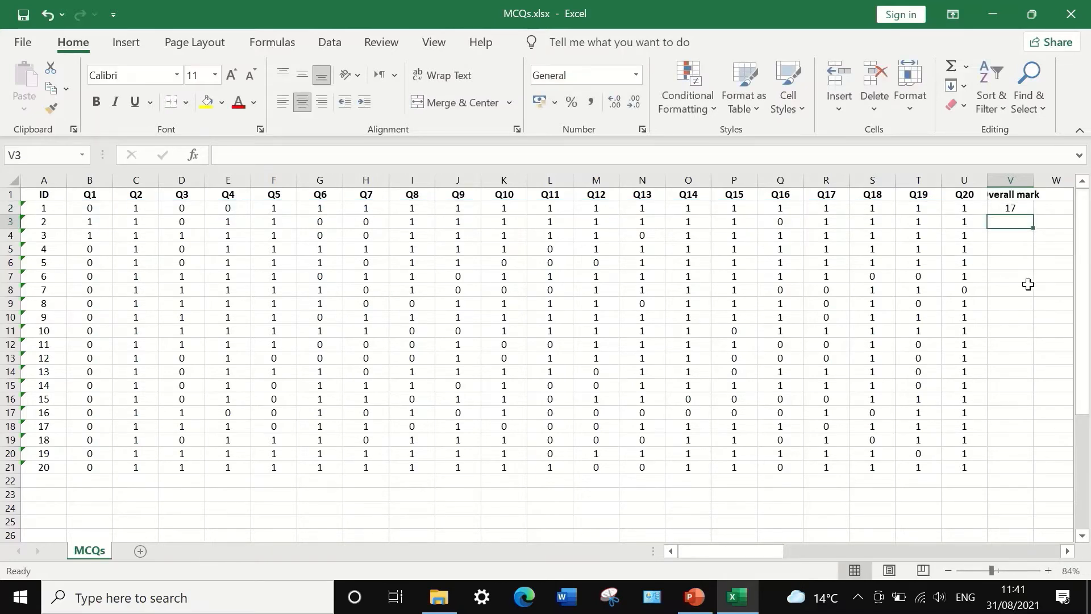
# Fill the sum formula from V2 down to V21 for all the remaining students
pyautogui.click(1023, 207)
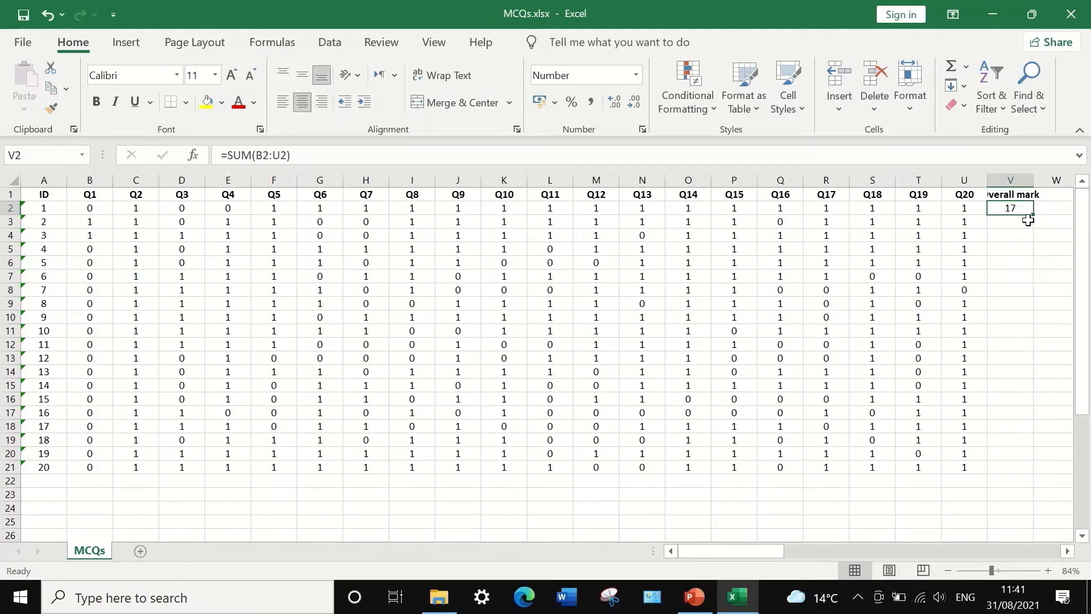
pyautogui.moveTo(1032, 213); pyautogui.dragTo(1018, 477)
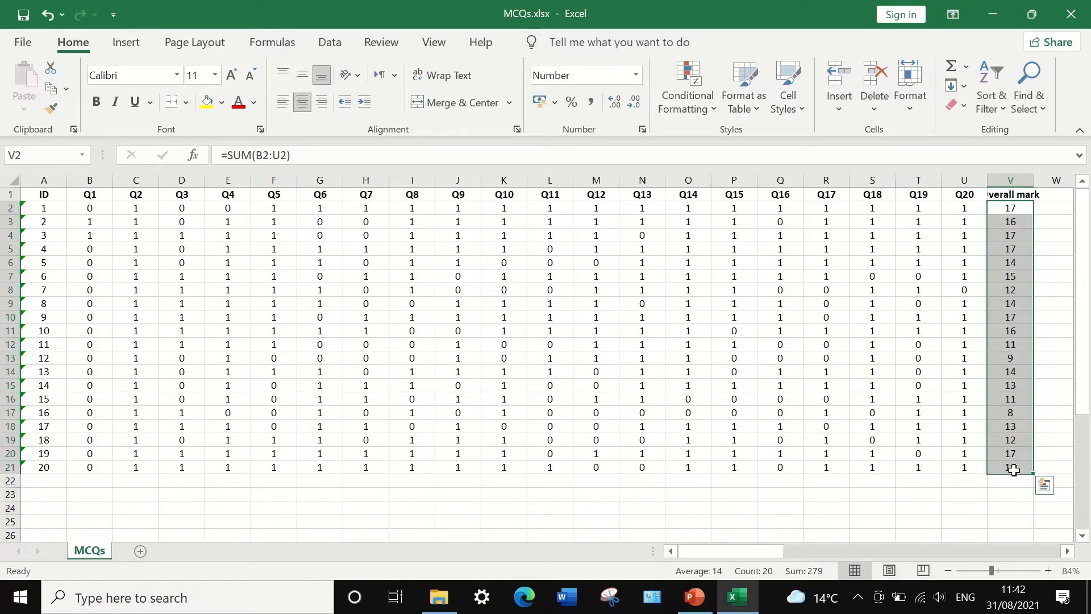
pyautogui.click(989, 507)
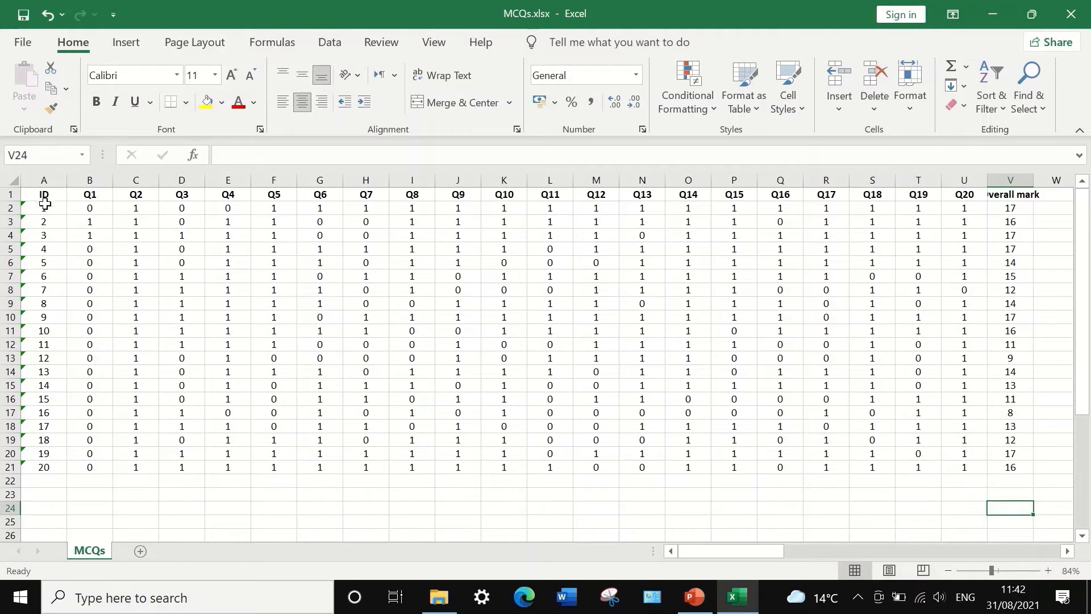
# Sort the whole table A1:V21, which has headers, by Overall mark from largest to smallest
pyautogui.moveTo(41, 196); pyautogui.dragTo(1019, 474)
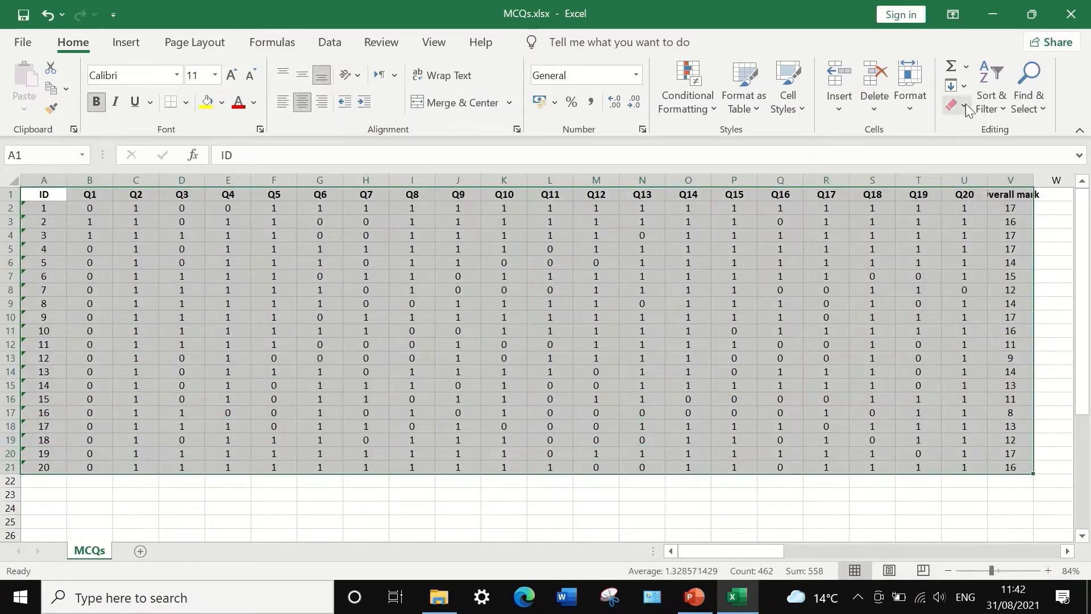
pyautogui.click(992, 94)
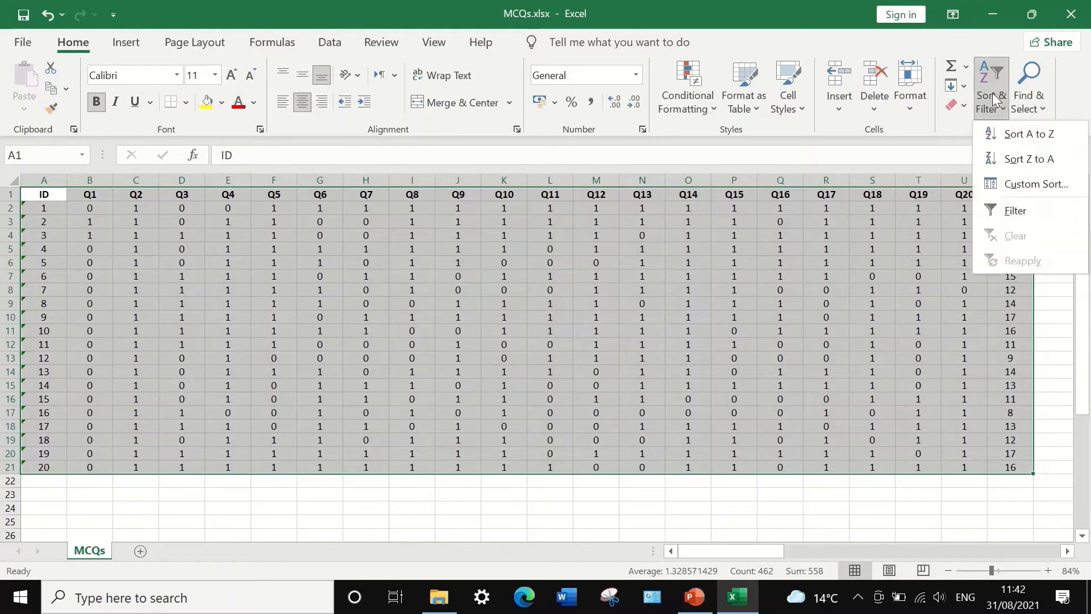
pyautogui.click(1029, 184)
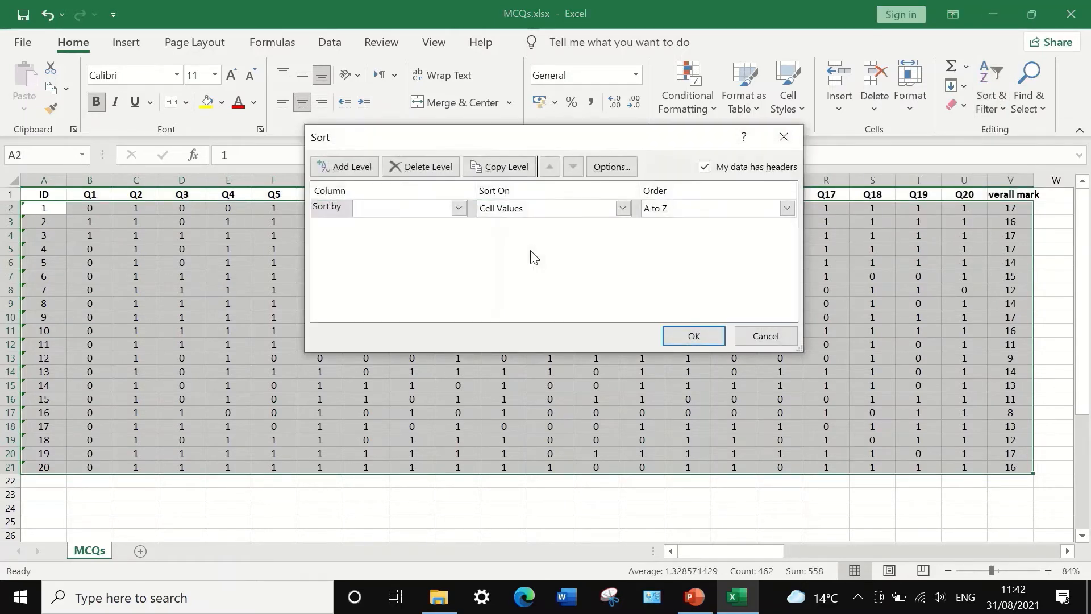
pyautogui.moveTo(578, 135); pyautogui.dragTo(512, 143)
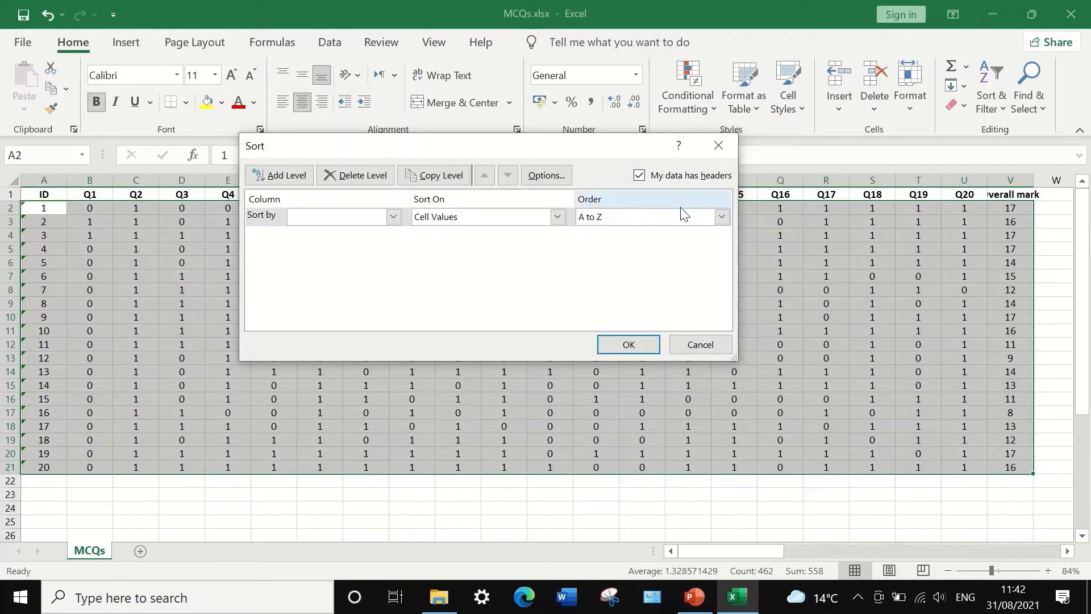
pyautogui.click(393, 216)
pyautogui.moveTo(391, 244); pyautogui.dragTo(366, 357)
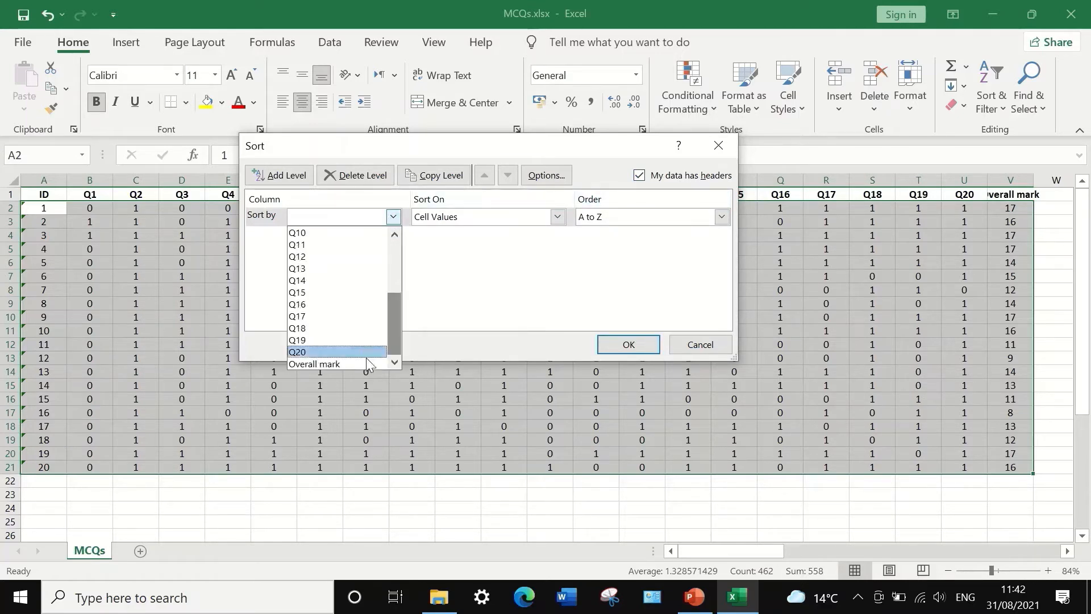
pyautogui.click(347, 364)
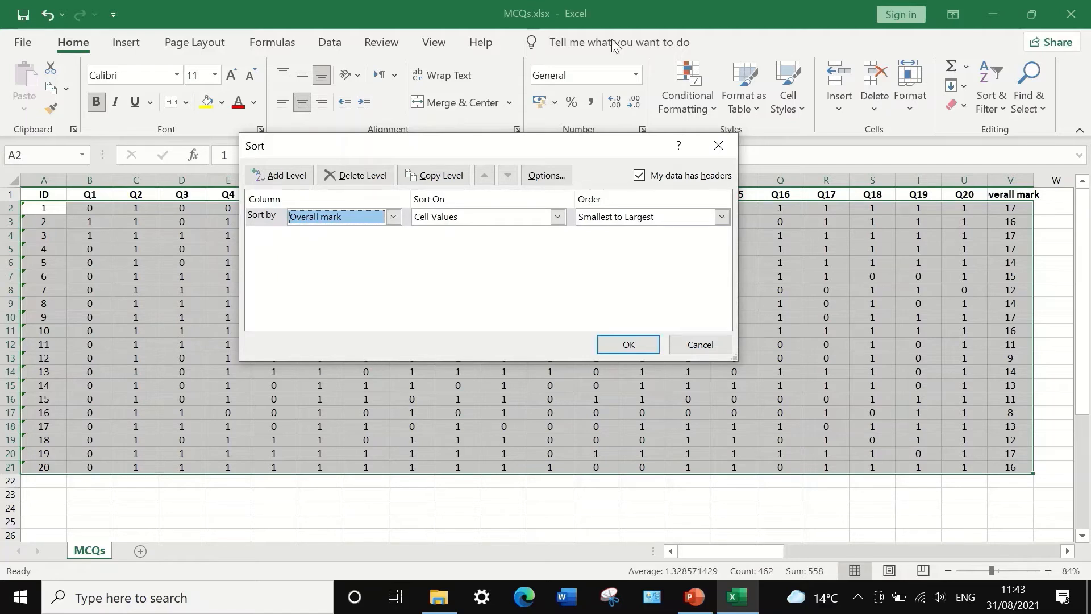
pyautogui.click(722, 217)
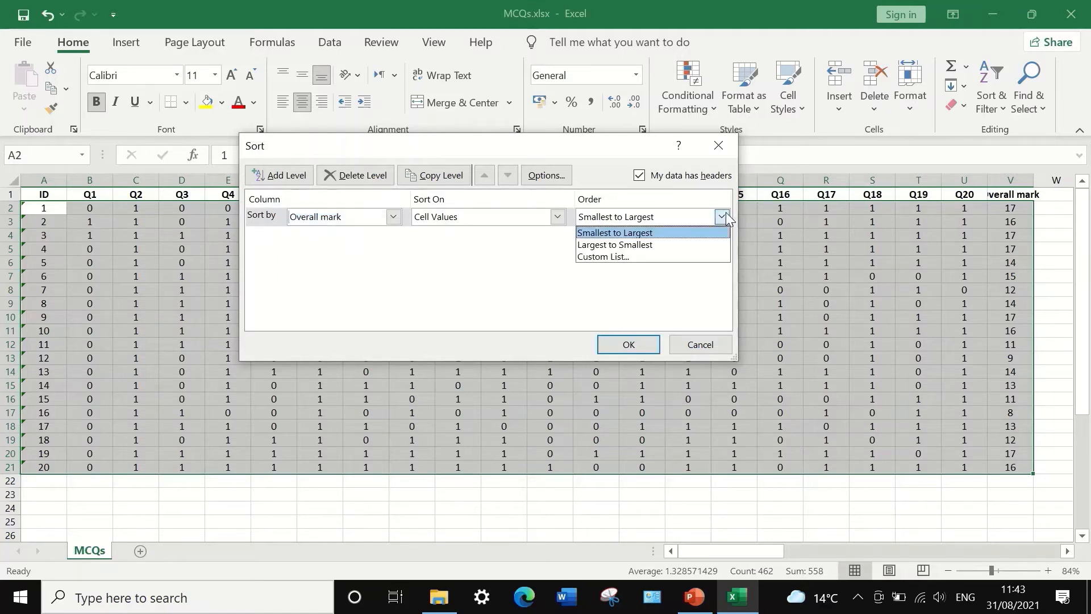
pyautogui.click(646, 244)
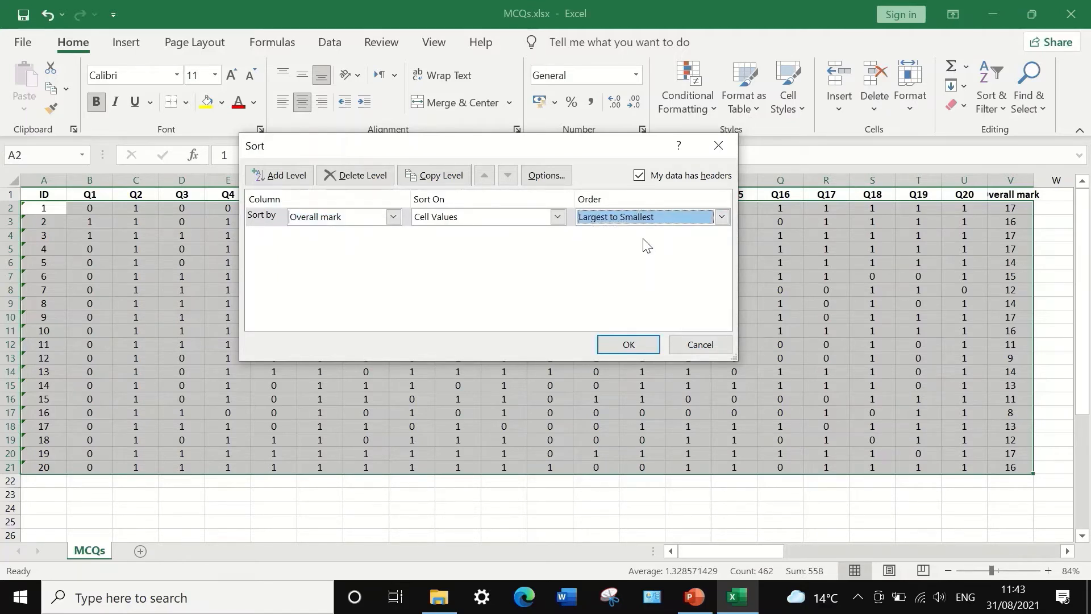
pyautogui.click(642, 344)
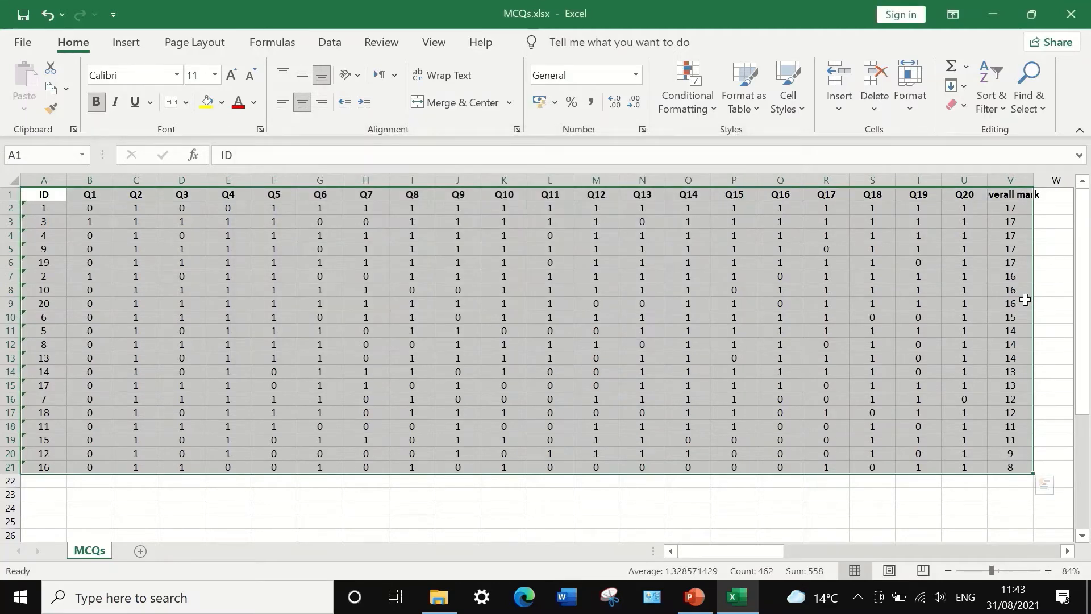
pyautogui.click(1050, 225)
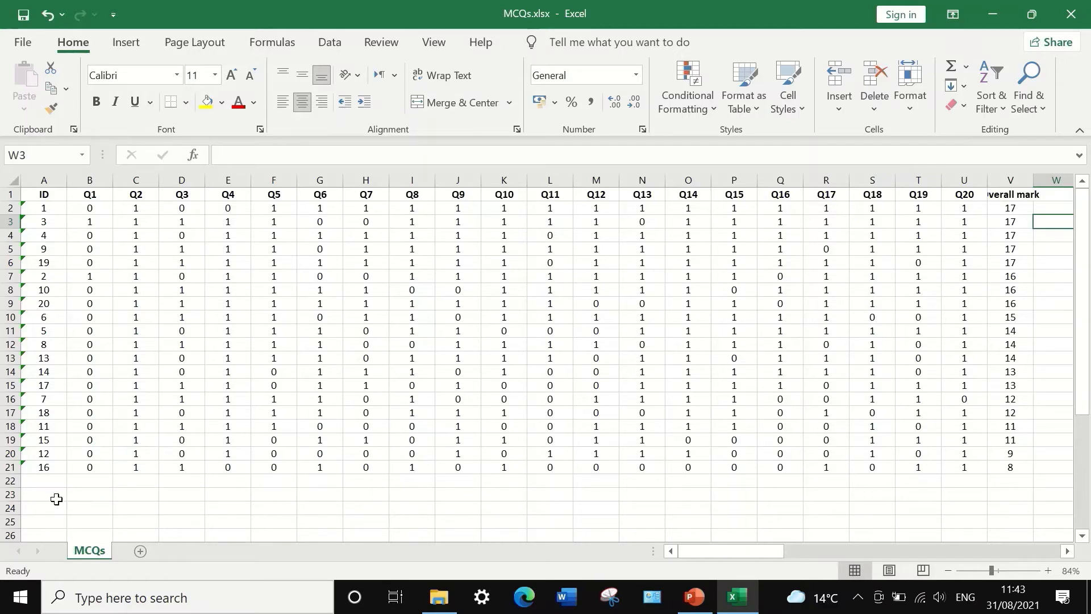
# Enter the row labels UP, LG, ID and ID% in cells A23 to A26 beneath the student records
pyautogui.click(51, 496)
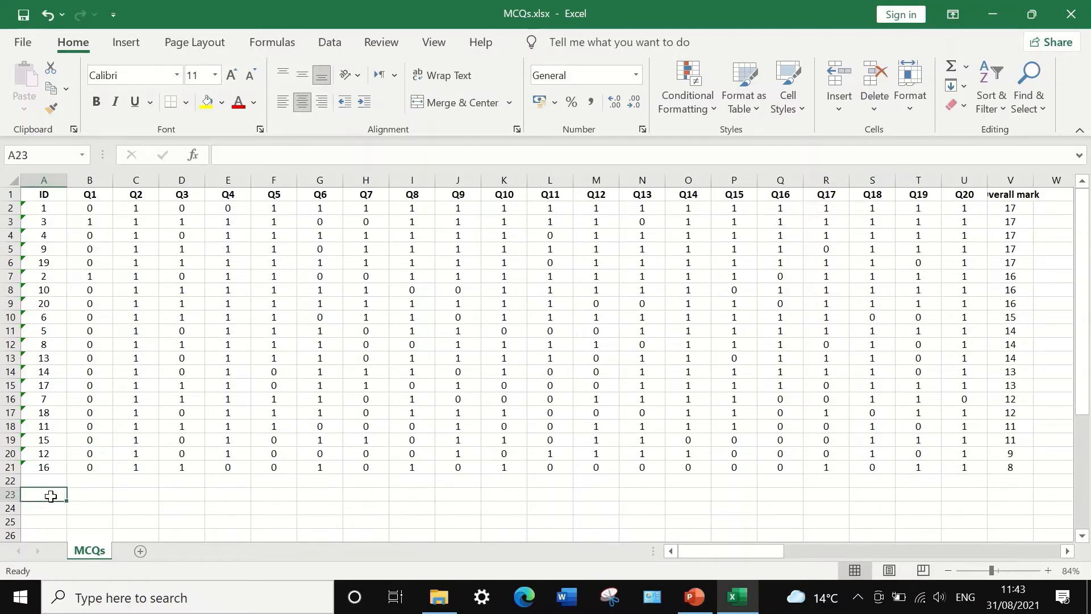
pyautogui.write('UP')
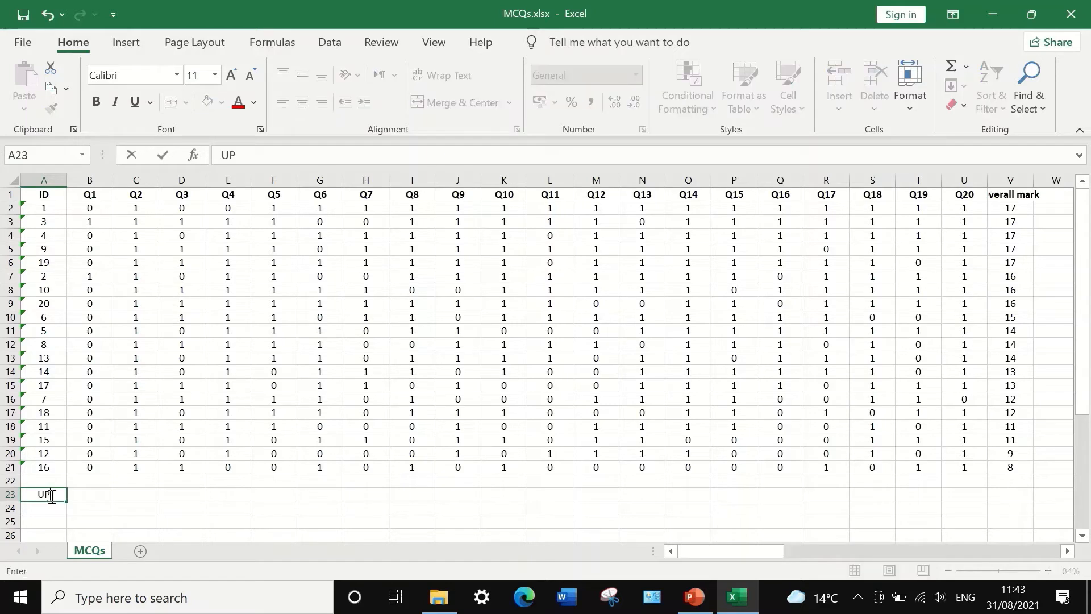
pyautogui.click(51, 496)
pyautogui.press('Return')
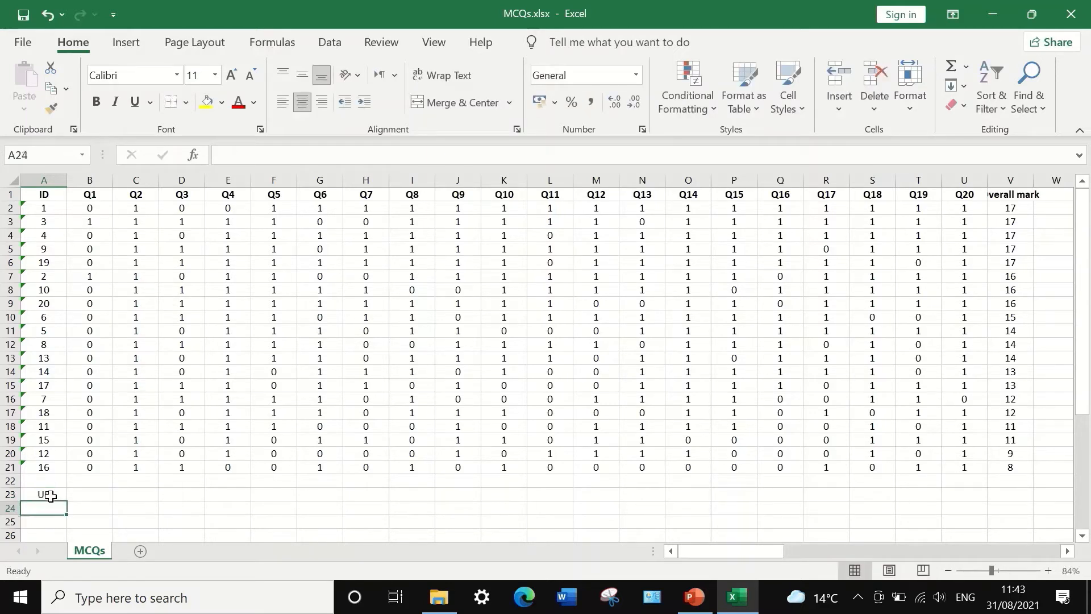
pyautogui.write('LG')
pyautogui.press('Return')
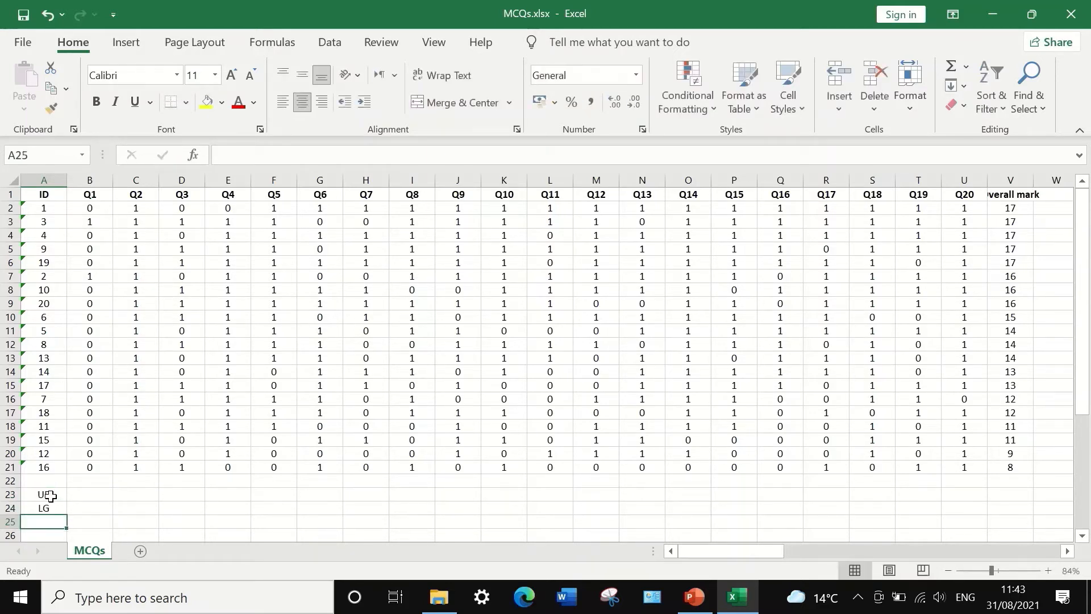
pyautogui.write('ID')
pyautogui.press('Return')
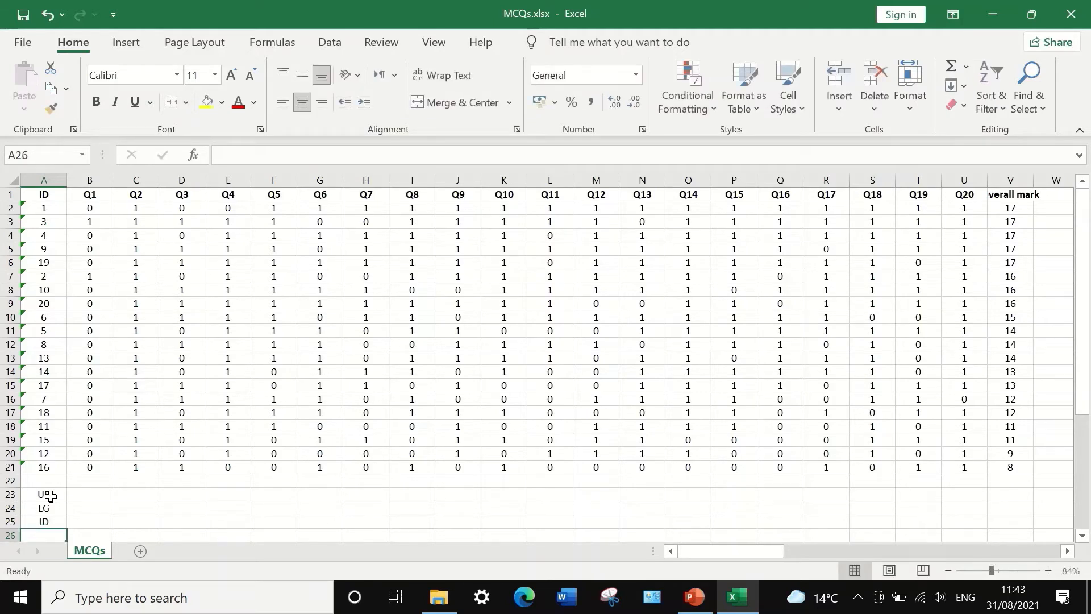
pyautogui.write('ID')
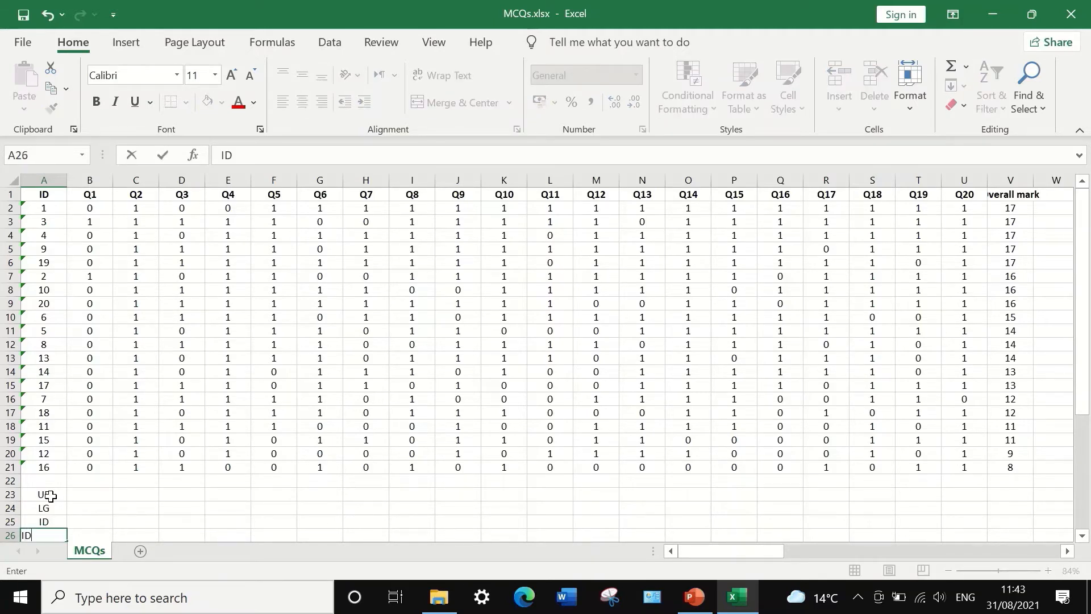
pyautogui.write('%')
pyautogui.press('Return')
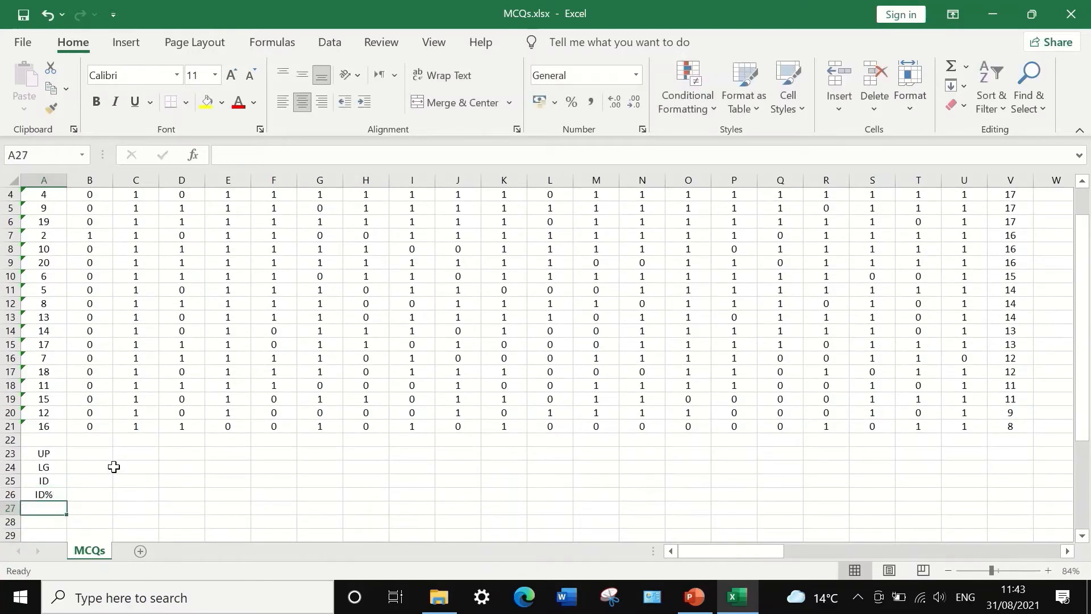
# Switch to Calculator, multiply 20 by .27 to work out the comparison group size, and close it
pyautogui.scroll(1, 117, 457)
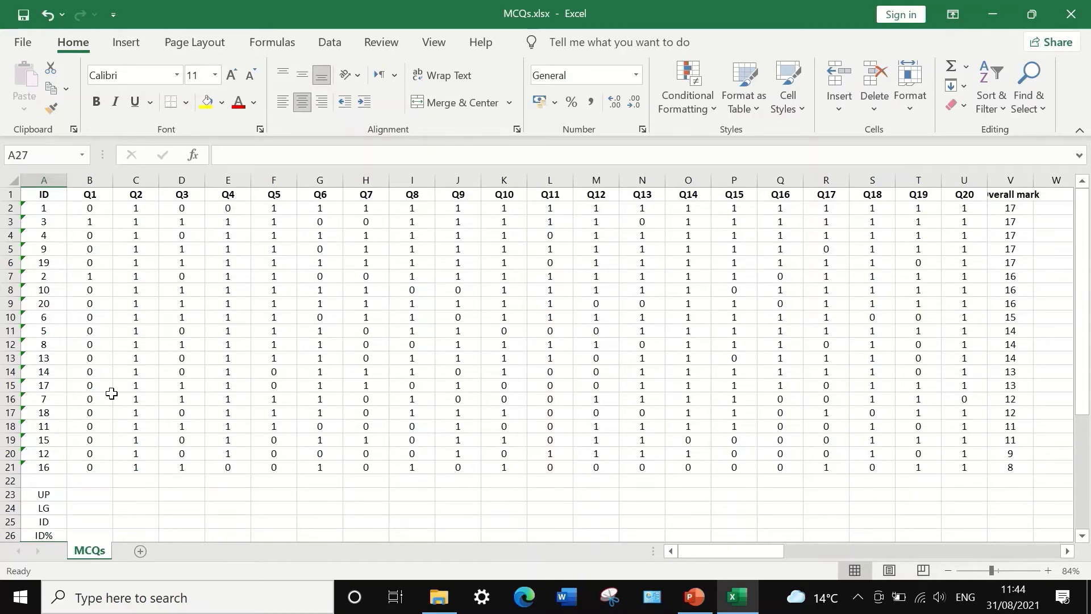
pyautogui.click(127, 603)
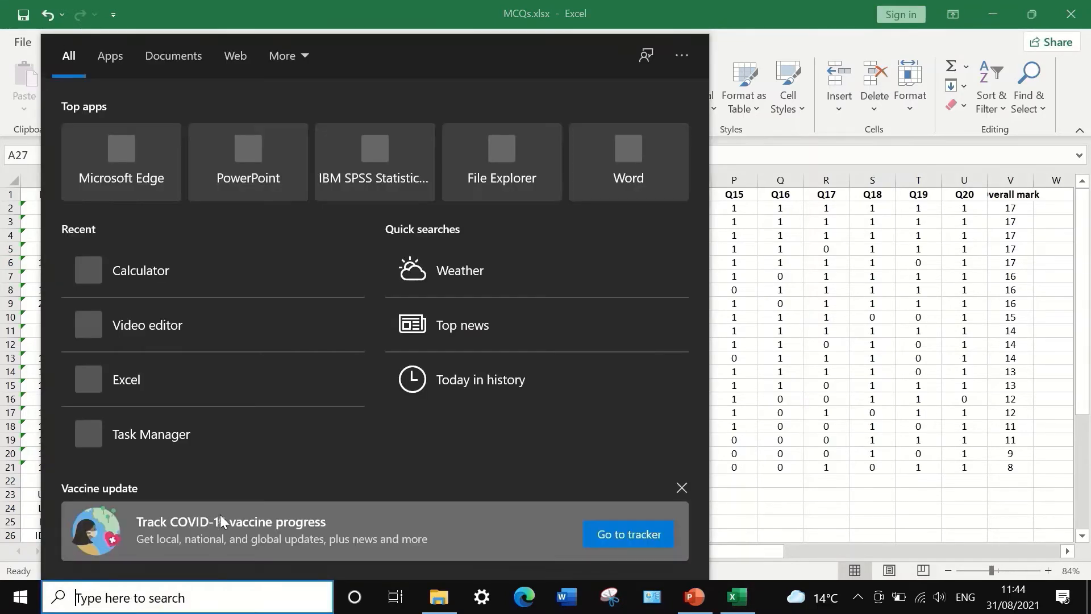
pyautogui.click(123, 279)
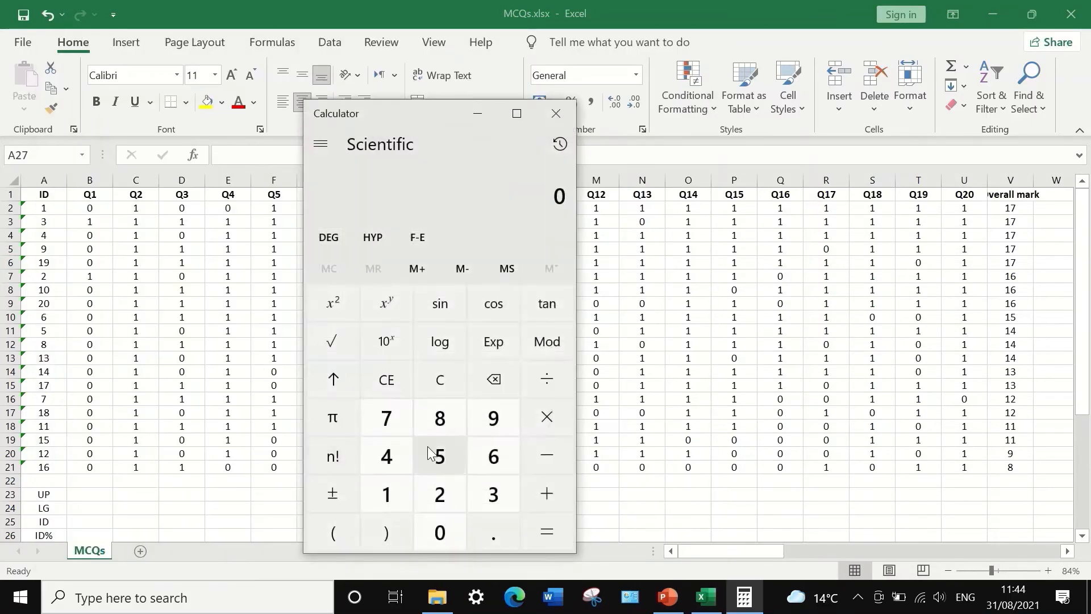
pyautogui.click(443, 490)
pyautogui.click(441, 532)
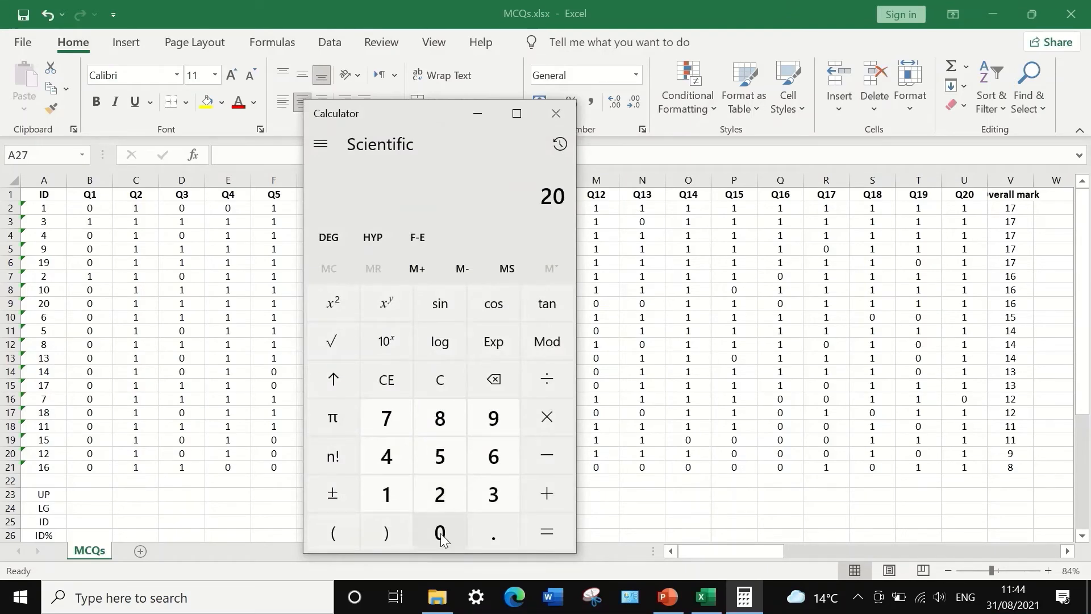
pyautogui.click(535, 414)
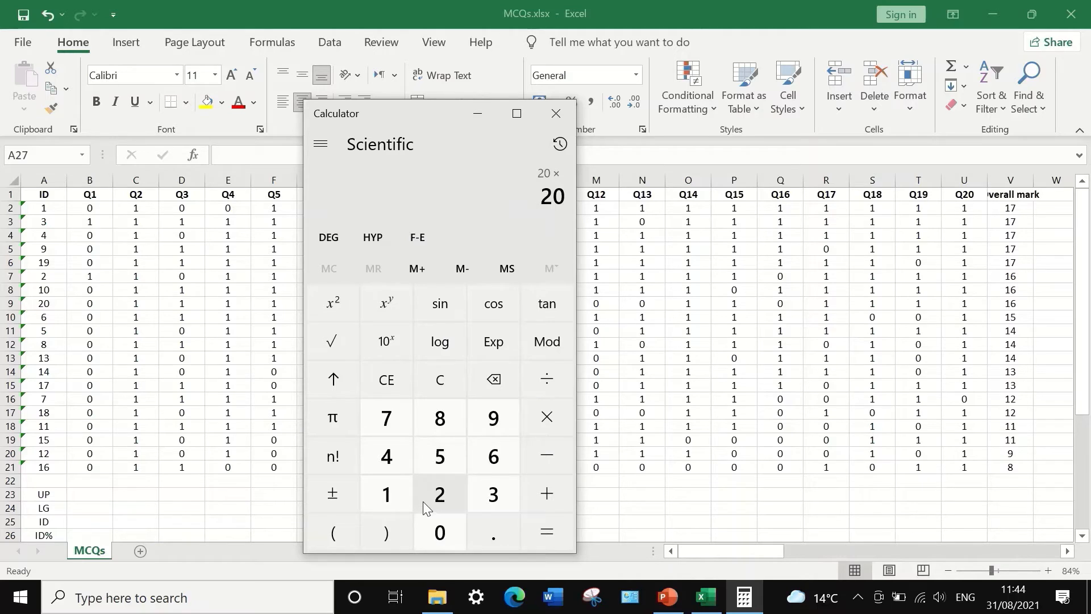
pyautogui.click(493, 520)
pyautogui.click(440, 494)
pyautogui.click(387, 418)
pyautogui.click(543, 532)
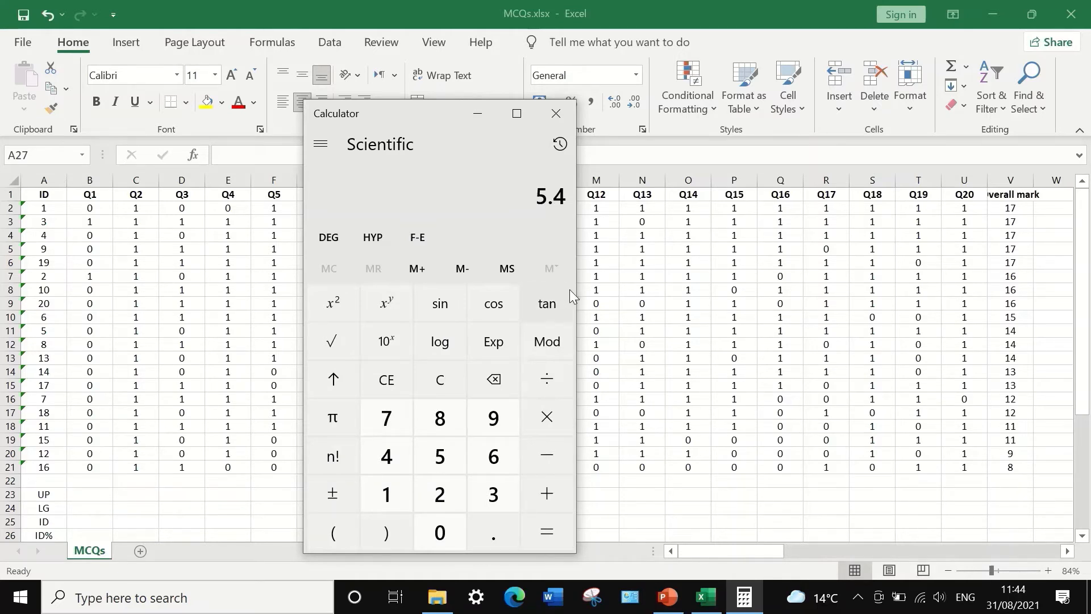
pyautogui.click(557, 114)
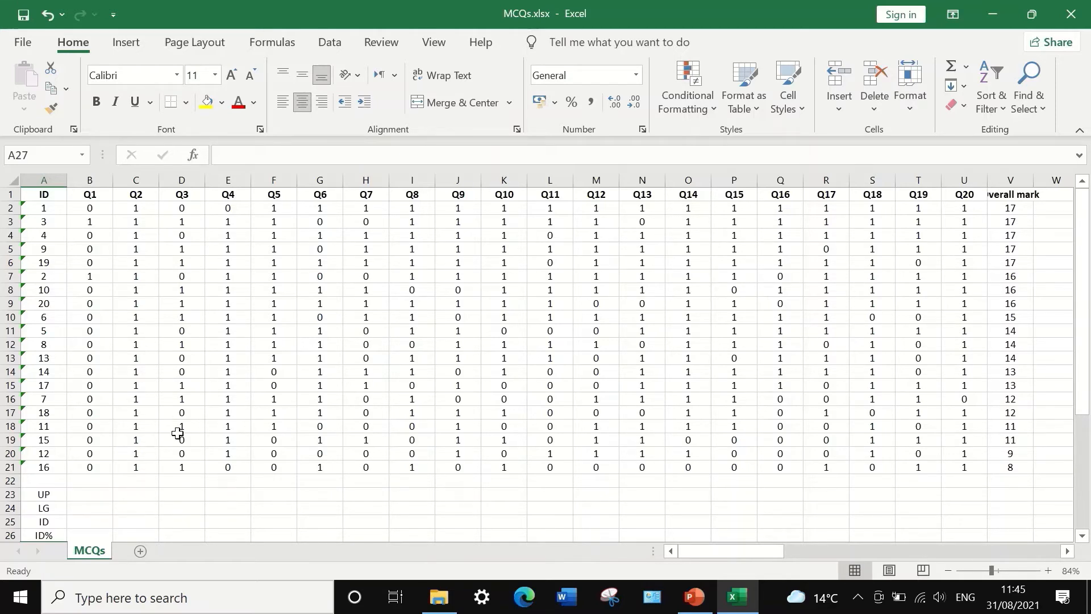
# Fill the six highest-scoring student rows, 2 to 7, with the standard light green colour
pyautogui.click(86, 496)
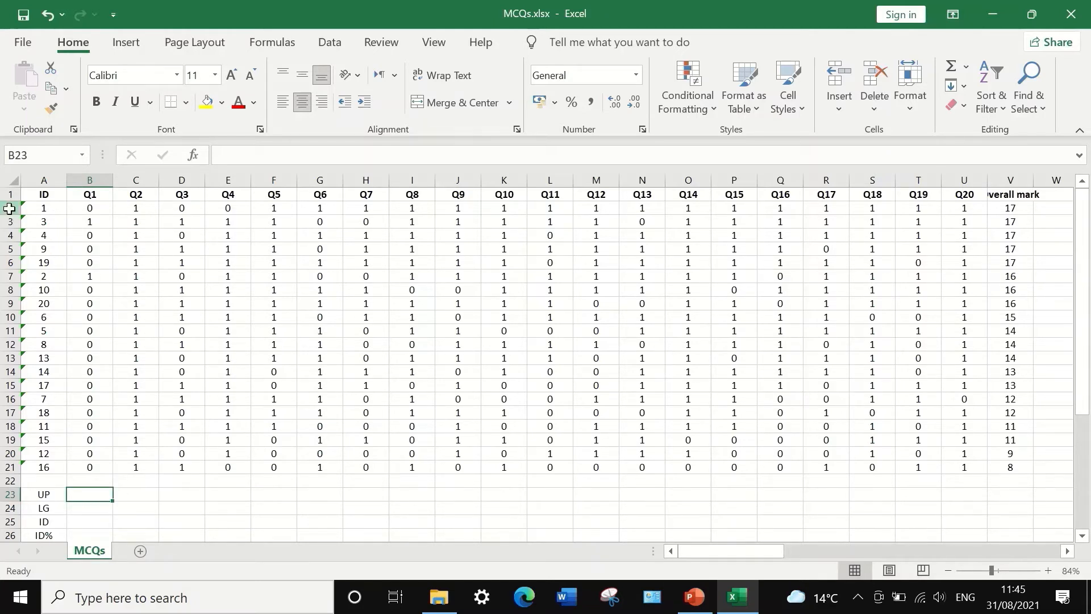
pyautogui.moveTo(9, 209); pyautogui.dragTo(16, 278)
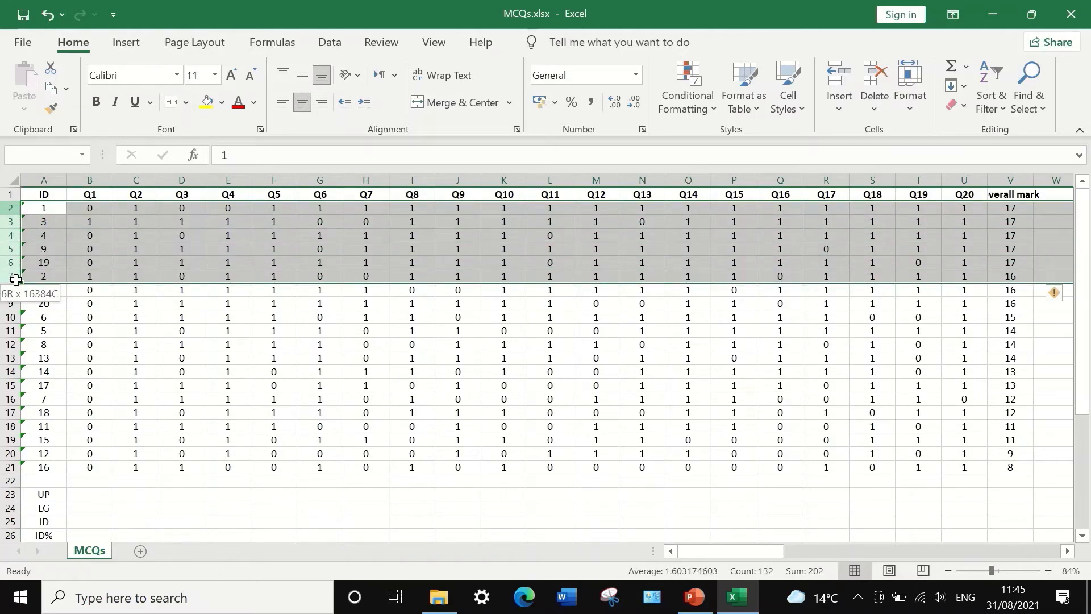
pyautogui.moveTo(16, 280); pyautogui.dragTo(16, 280)
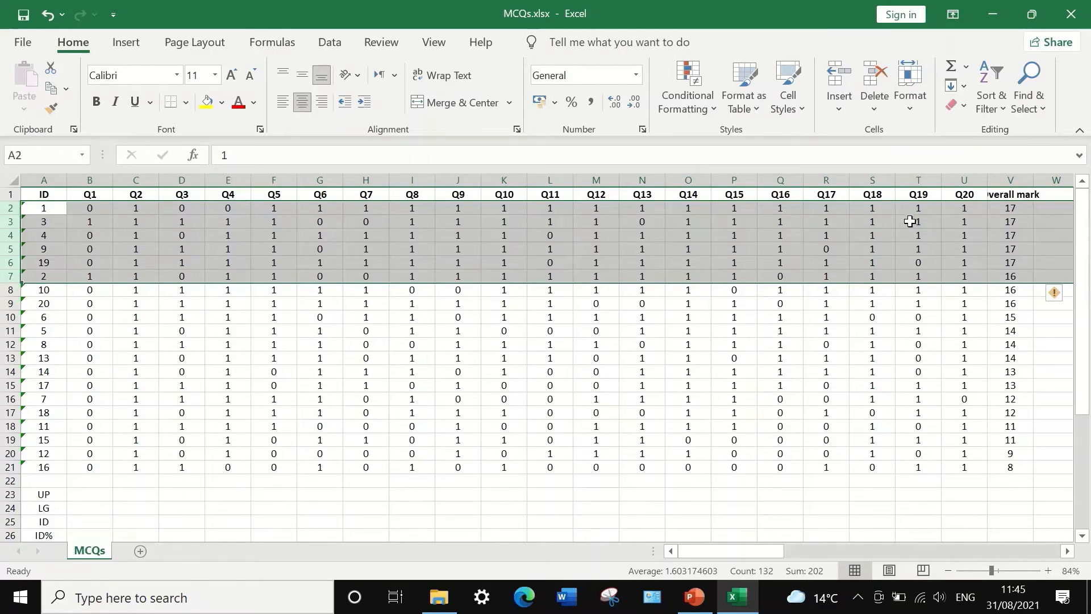
pyautogui.click(223, 104)
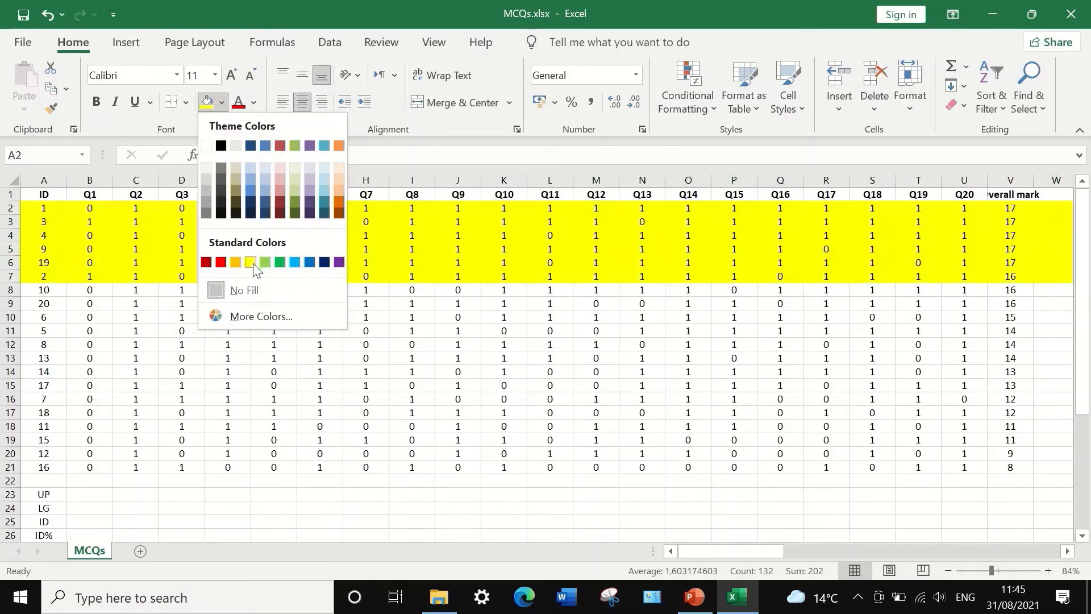
pyautogui.click(266, 262)
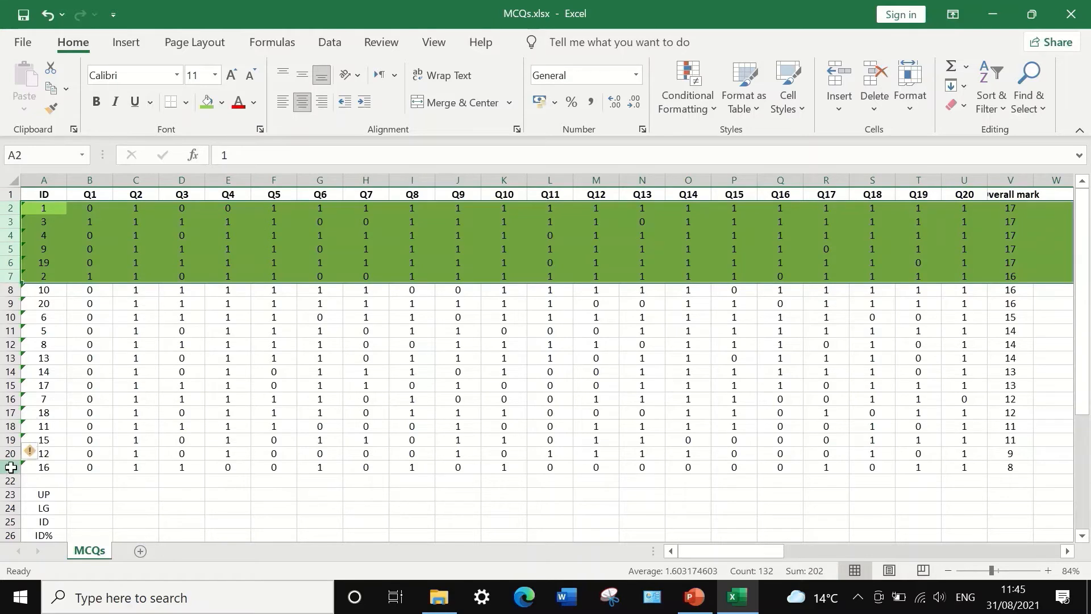
# Select the six lowest-scoring student rows, 16 to 21, try a red font colour on them and restore it to Automatic
pyautogui.moveTo(11, 468); pyautogui.dragTo(12, 417)
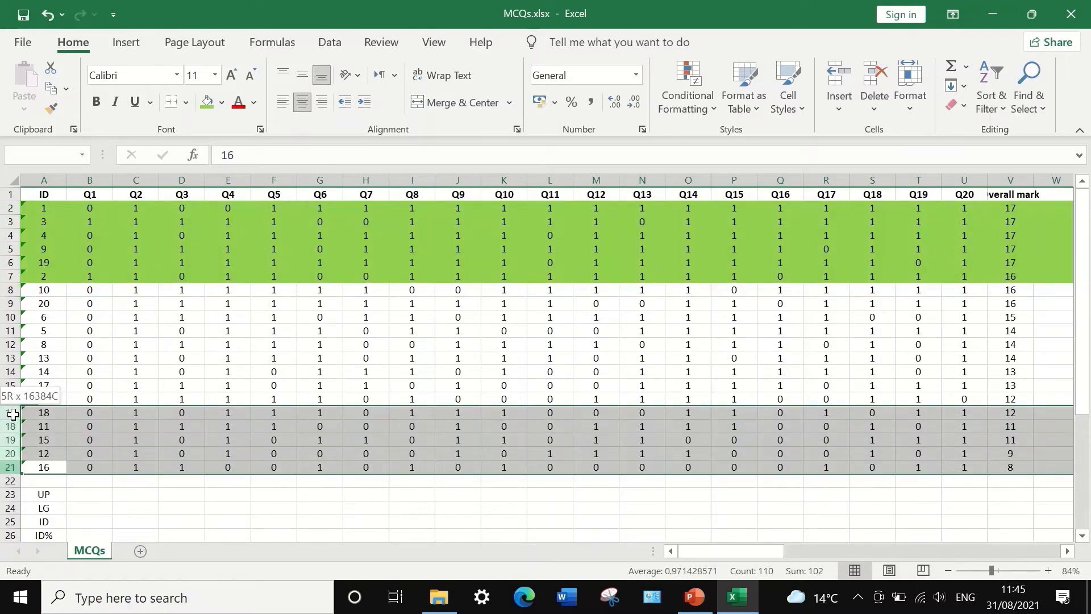
pyautogui.moveTo(13, 413); pyautogui.dragTo(12, 399)
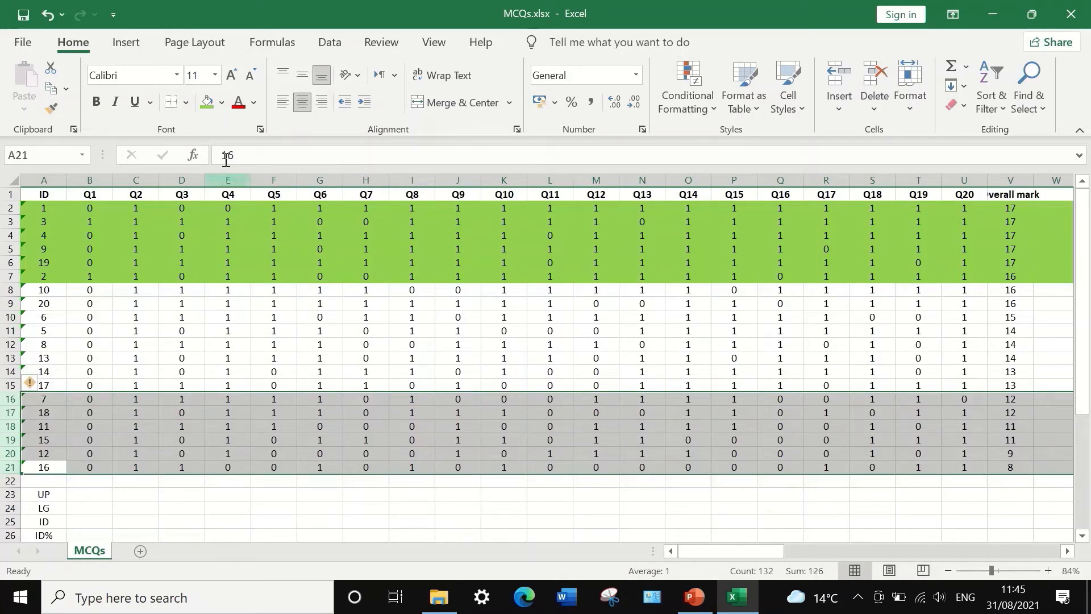
pyautogui.click(253, 105)
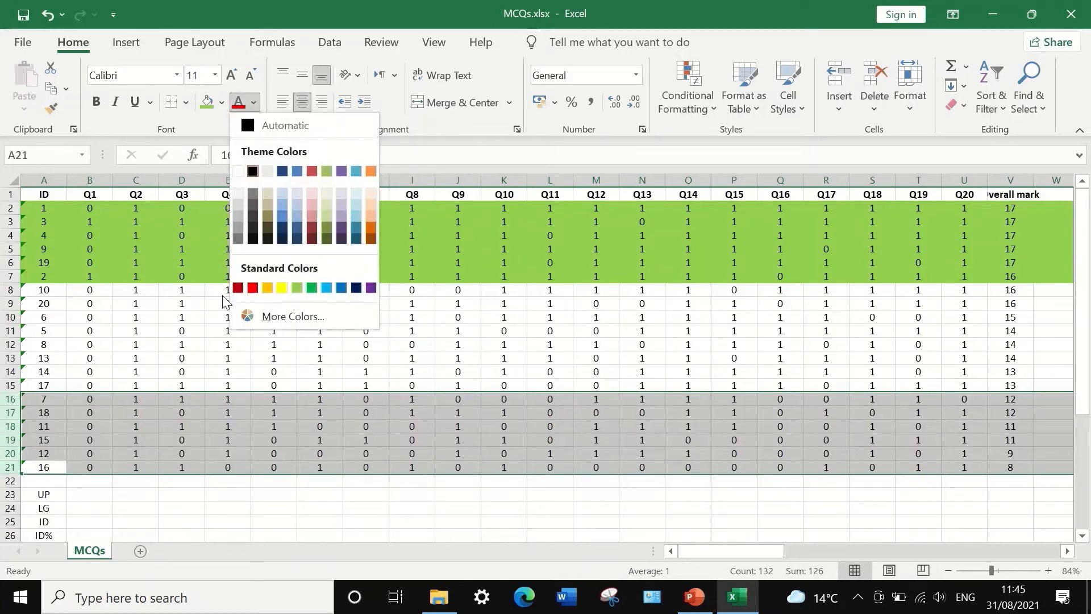
pyautogui.click(253, 288)
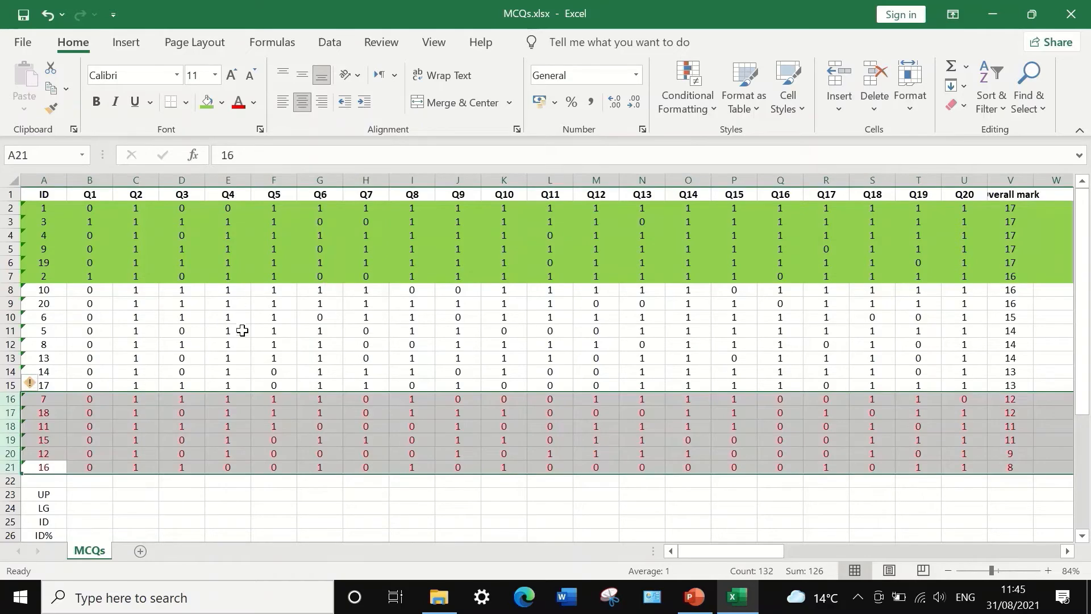
pyautogui.click(253, 105)
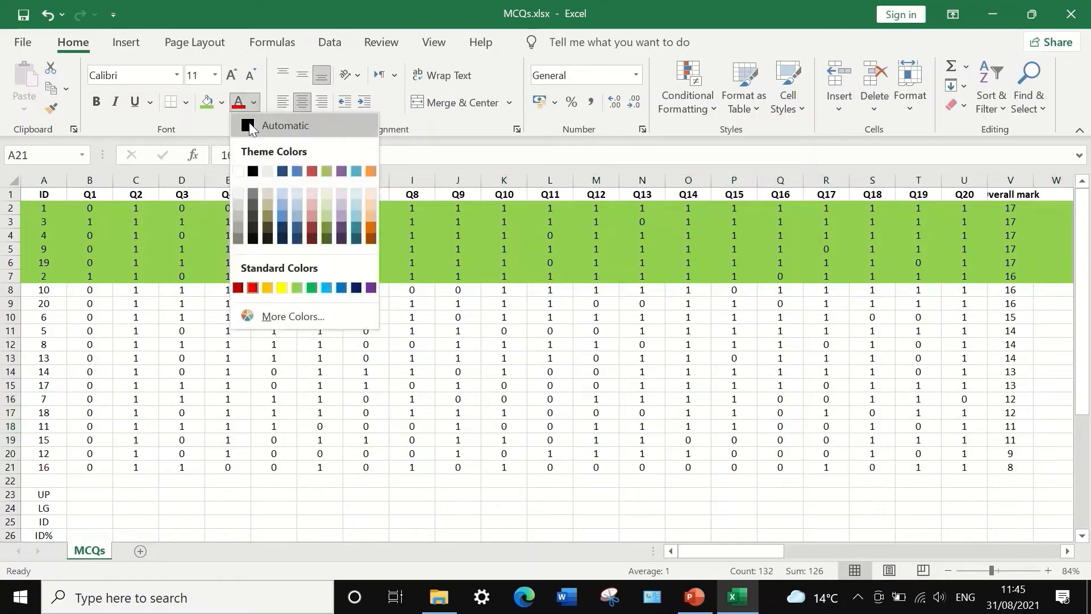
pyautogui.click(268, 119)
# Fill the selected lower-group rows 16 to 21 with standard red and deselect them
pyautogui.click(222, 102)
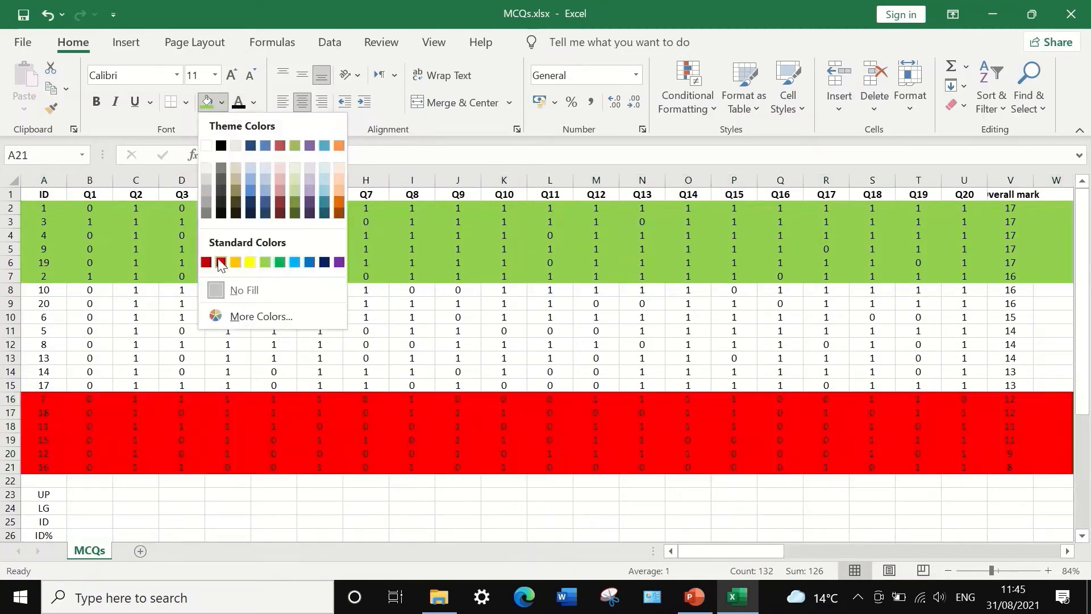
pyautogui.click(221, 262)
pyautogui.click(225, 507)
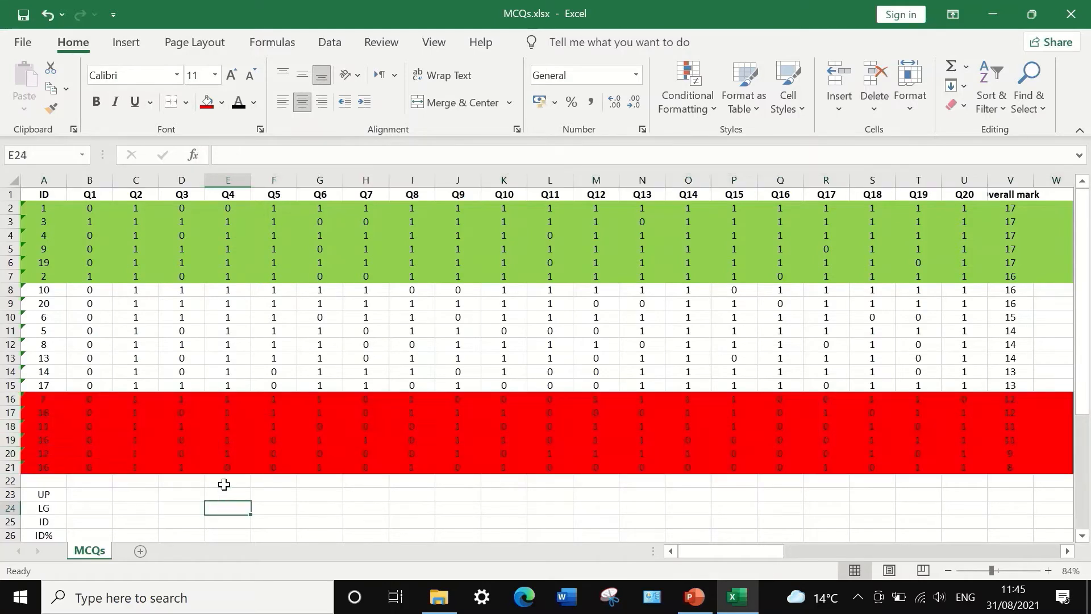
pyautogui.scroll(-1, 221, 485)
pyautogui.scroll(1, 213, 452)
# Calculate the upper group's proportion for Q1 in cell B23 with the formula =(SUM(B2:B7))/6
pyautogui.click(90, 498)
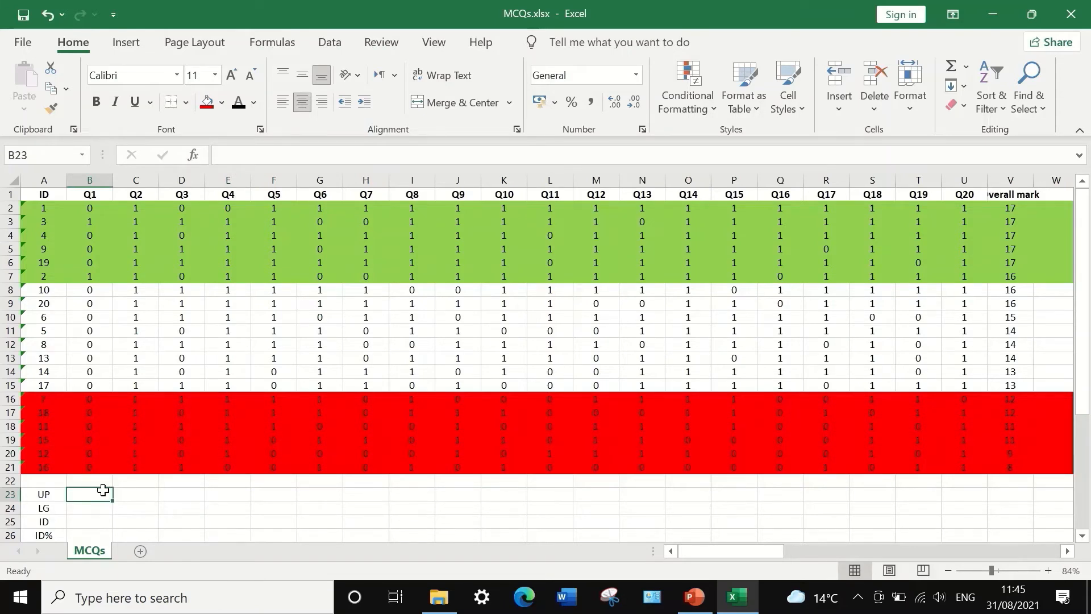
pyautogui.write('=')
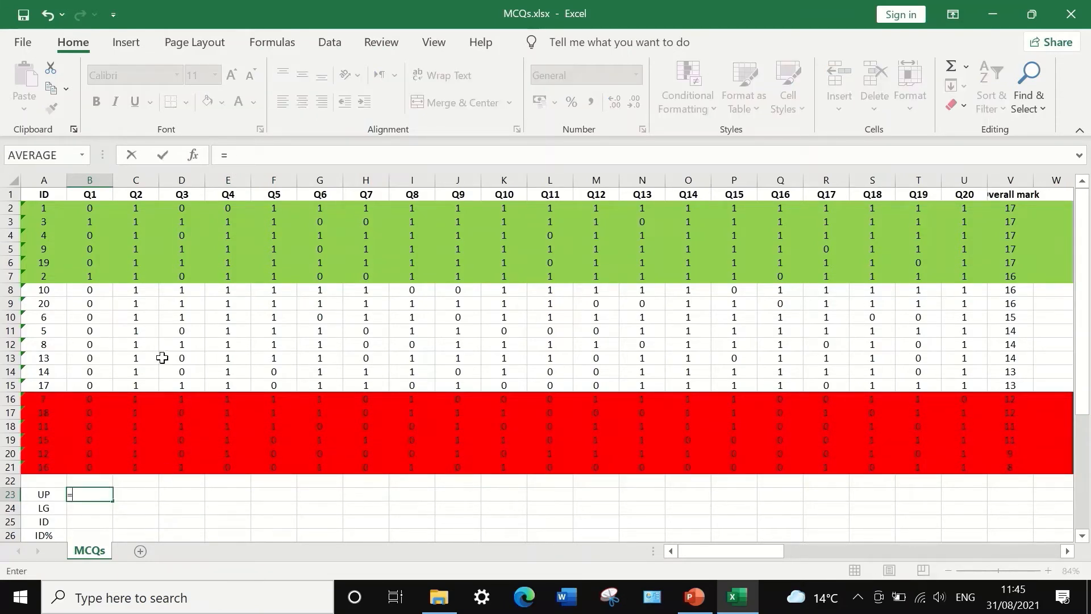
pyautogui.write('SU')
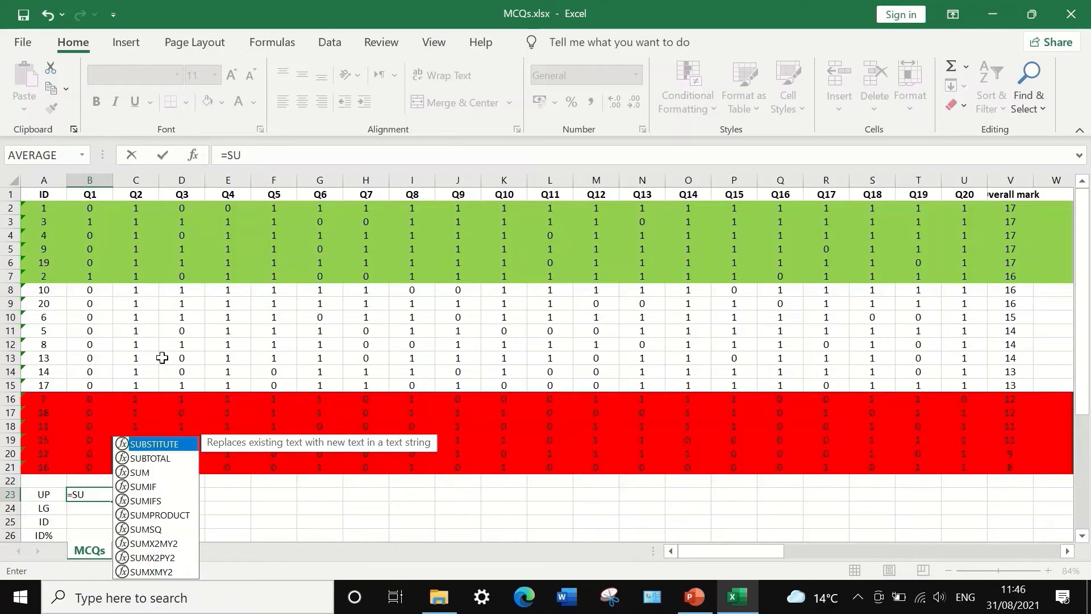
pyautogui.write('M')
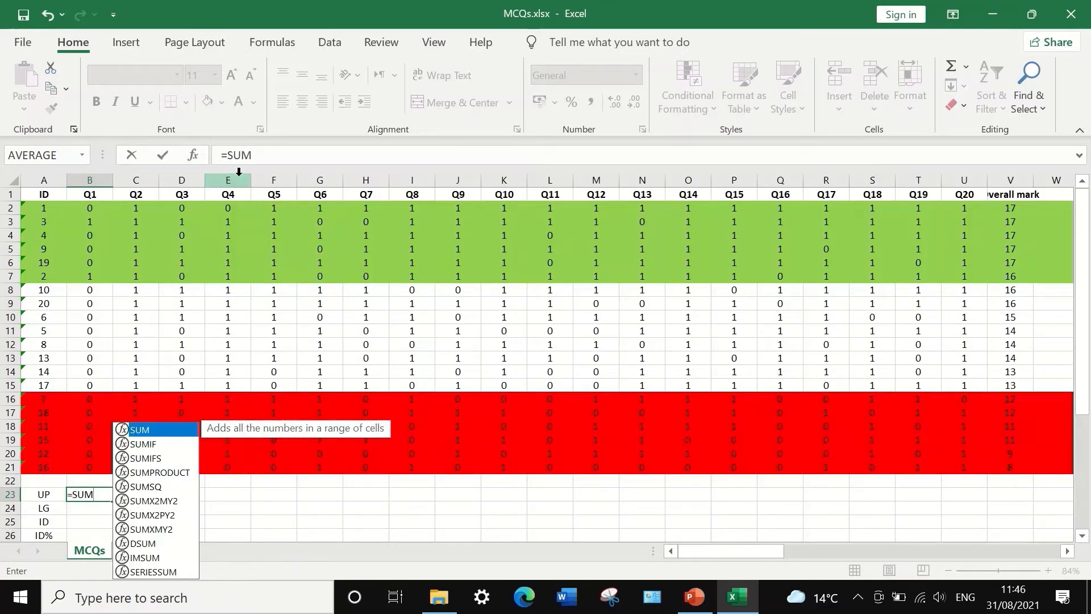
pyautogui.doubleClick(159, 428)
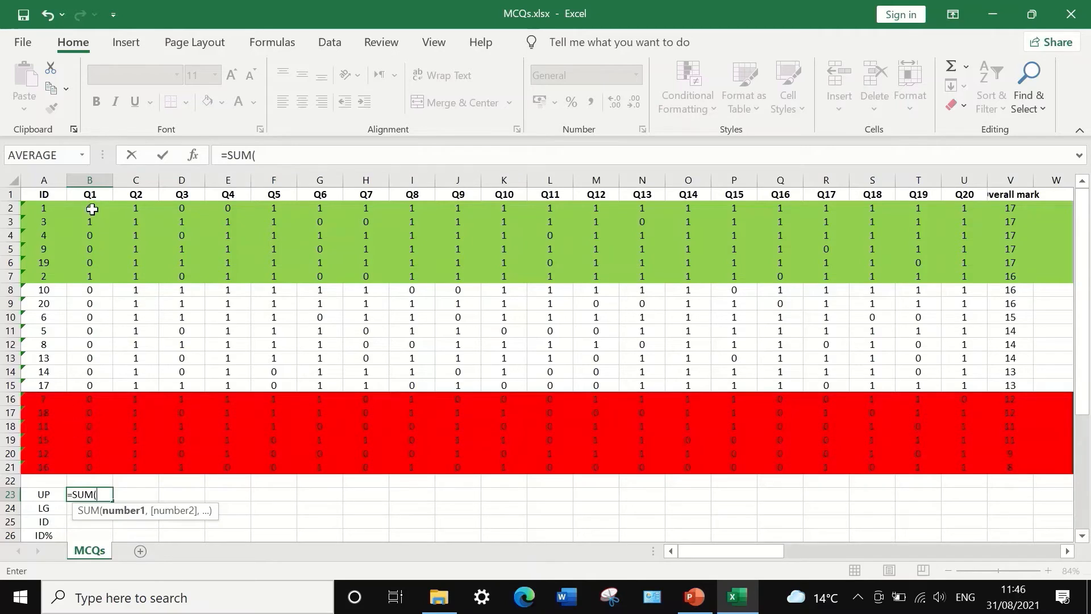
pyautogui.moveTo(92, 209); pyautogui.dragTo(86, 273)
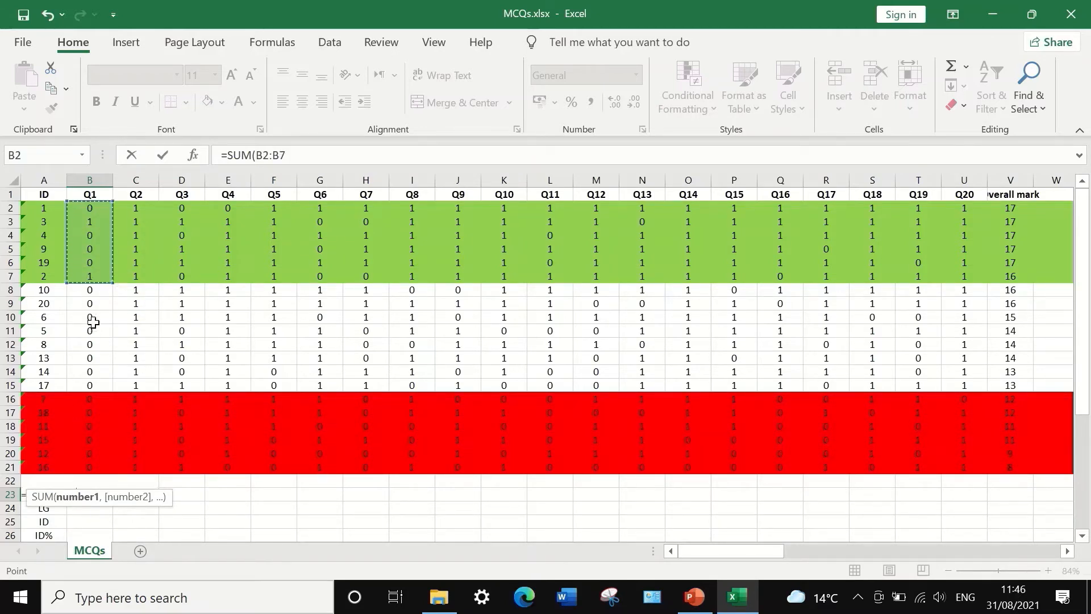
pyautogui.click(300, 157)
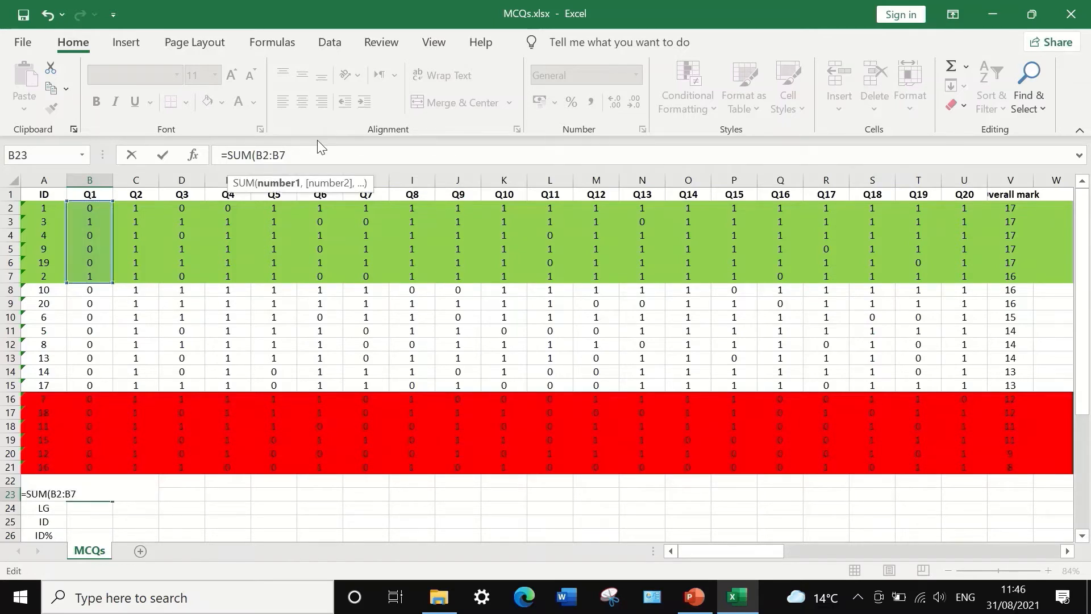
pyautogui.write(')')
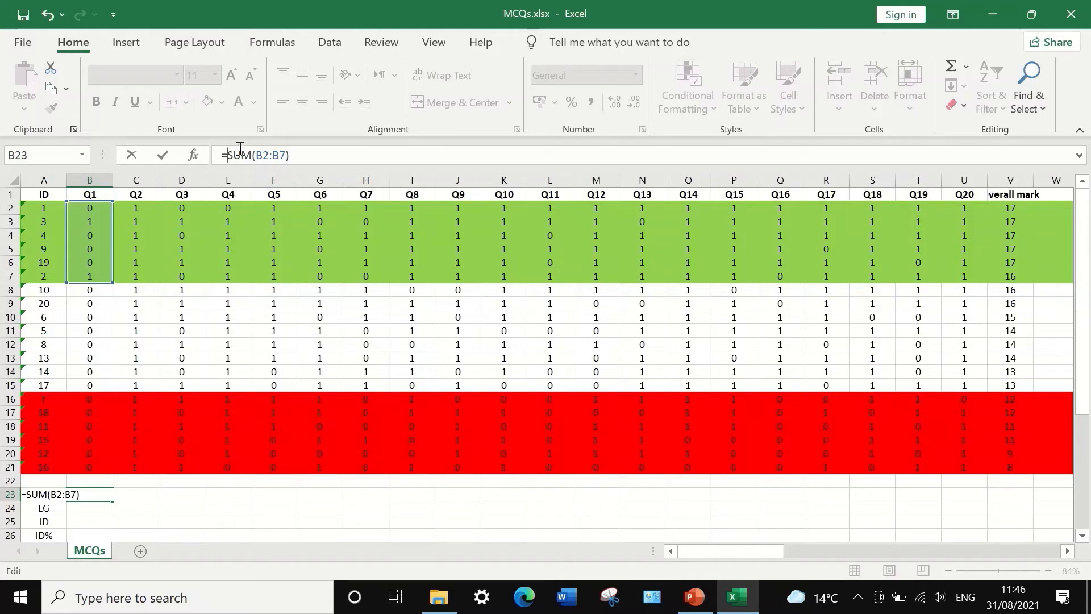
pyautogui.write('(')
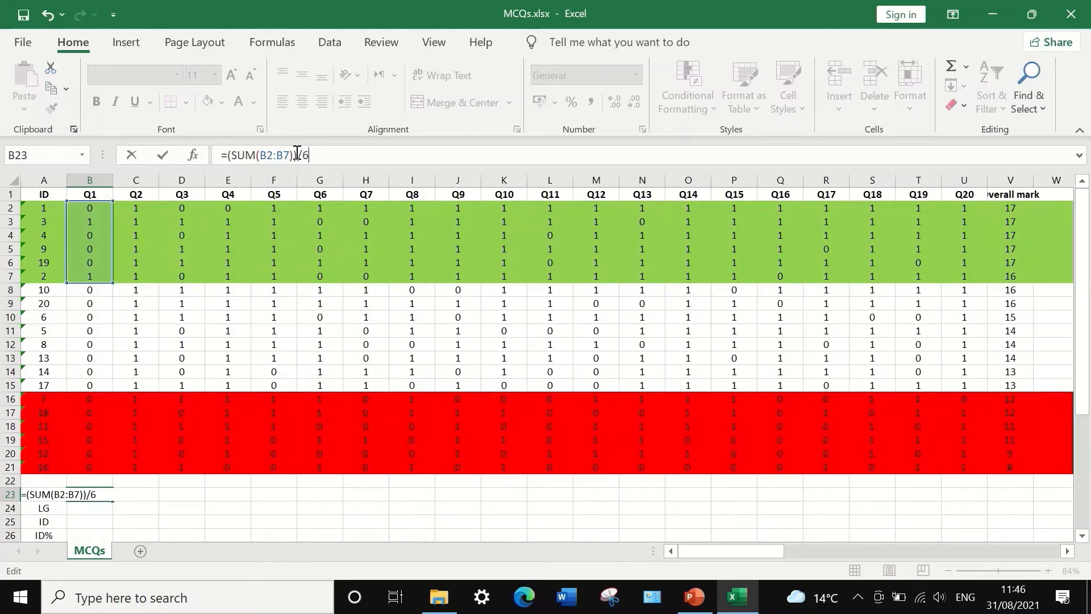
pyautogui.press('Return')
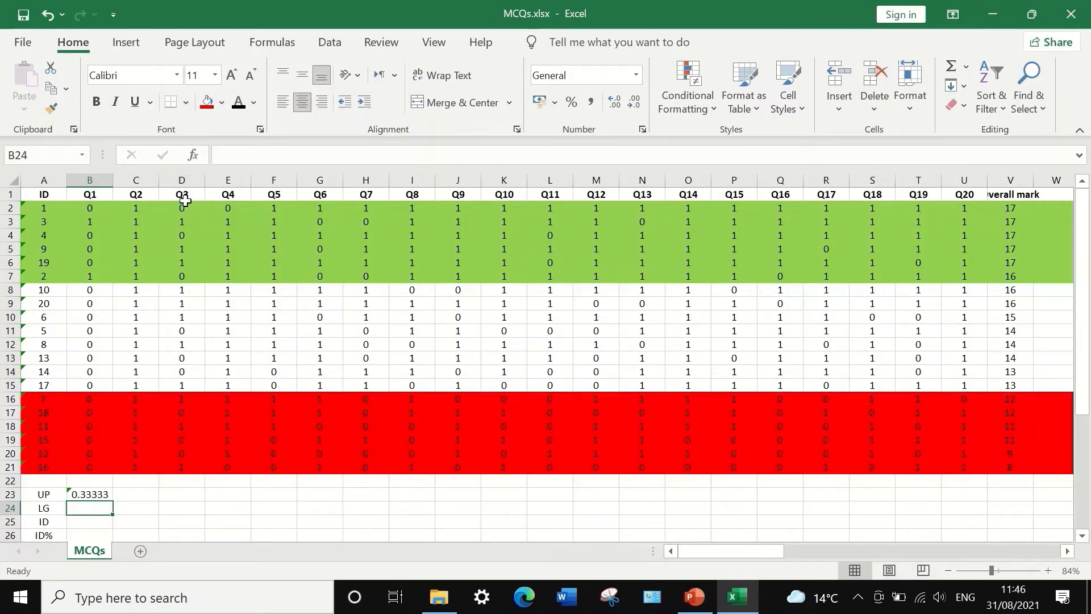
# Calculate the lower group's proportion for Q1 in cell B24 with the formula =(SUM(B16:B21))/6
pyautogui.click(225, 162)
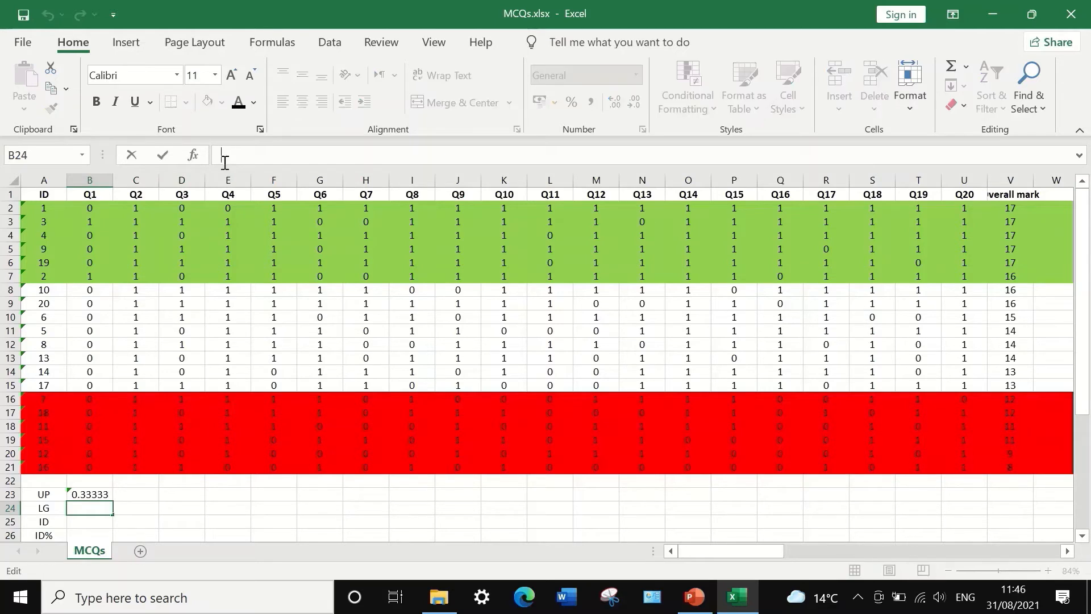
pyautogui.write('=')
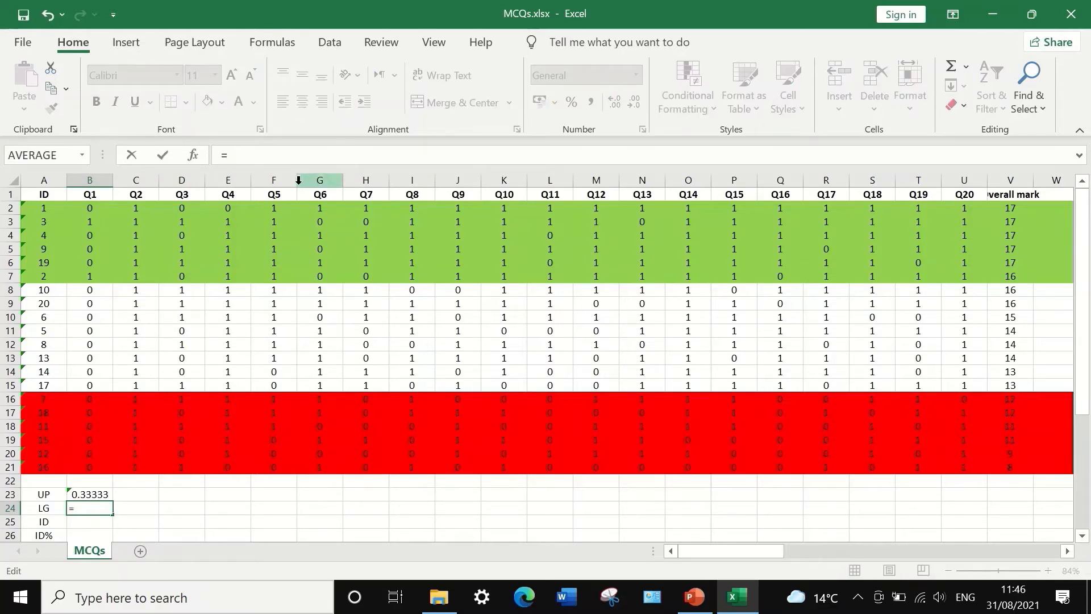
pyautogui.write('SUM')
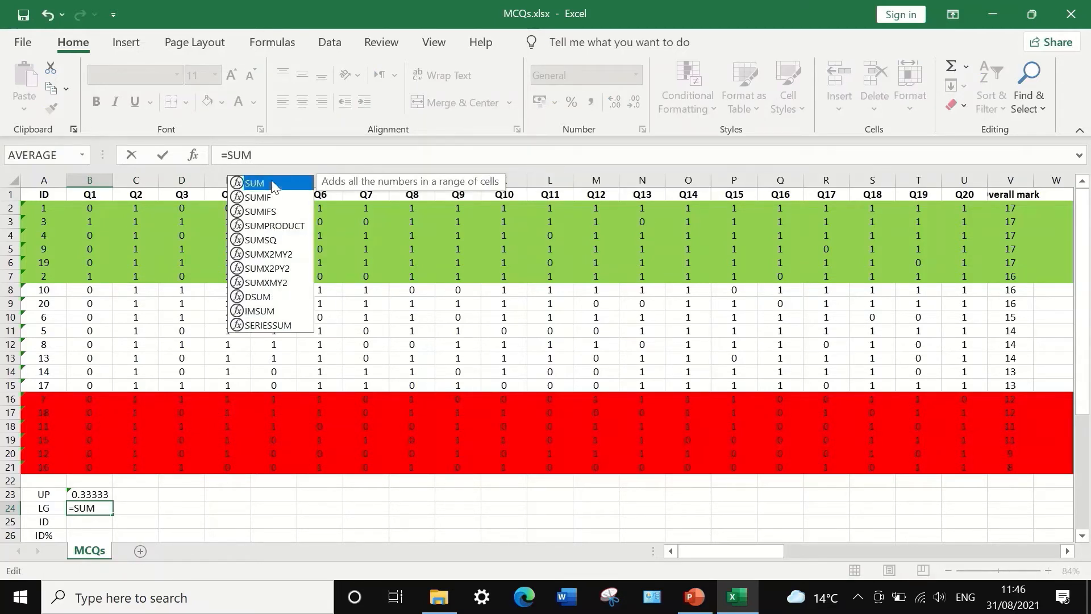
pyautogui.doubleClick(254, 182)
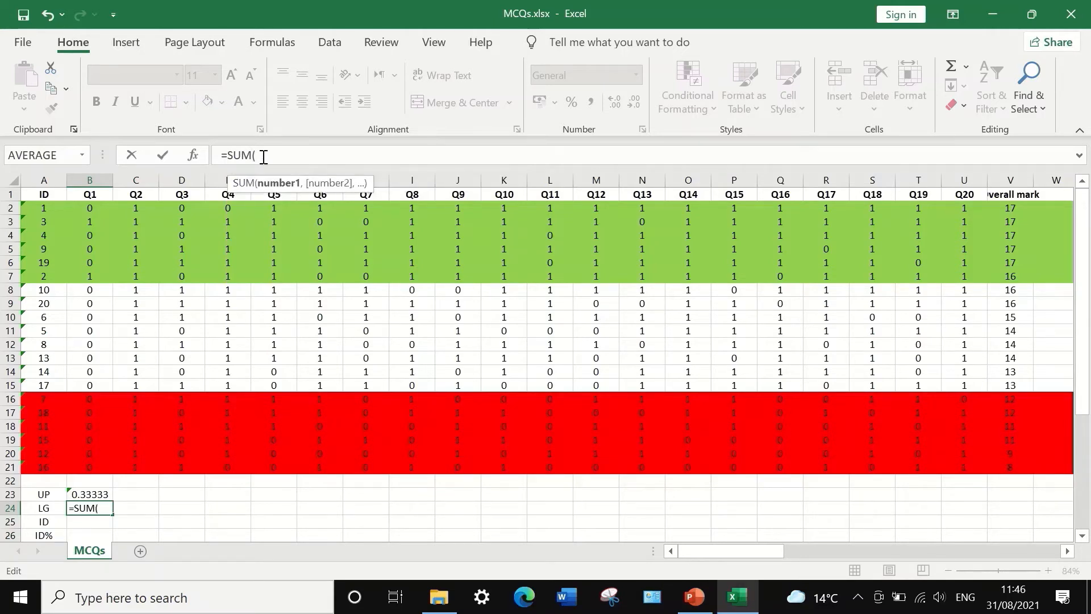
pyautogui.moveTo(90, 398); pyautogui.dragTo(90, 465)
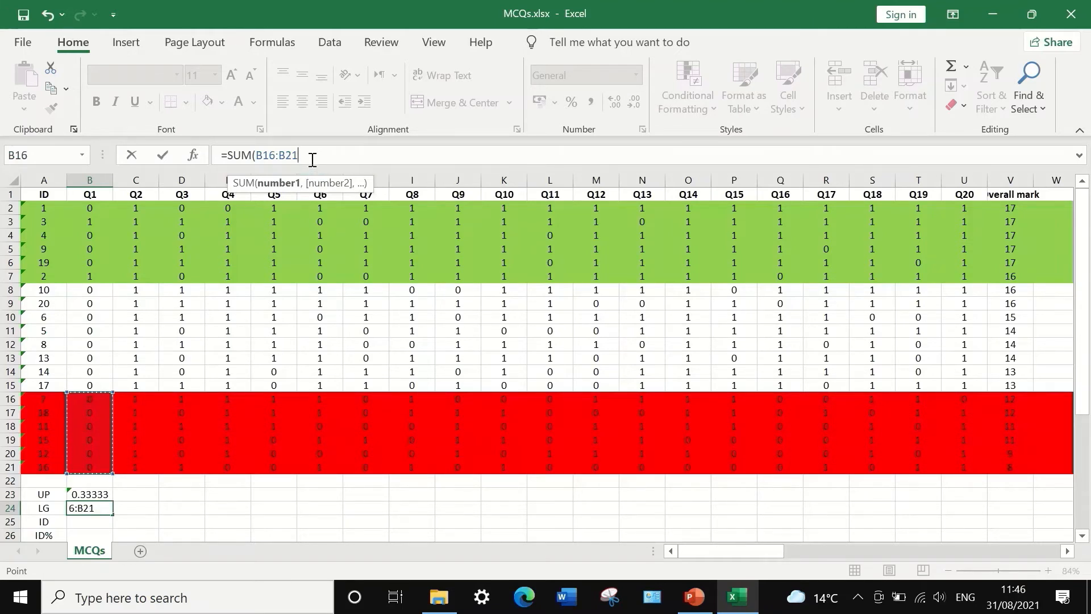
pyautogui.write(')')
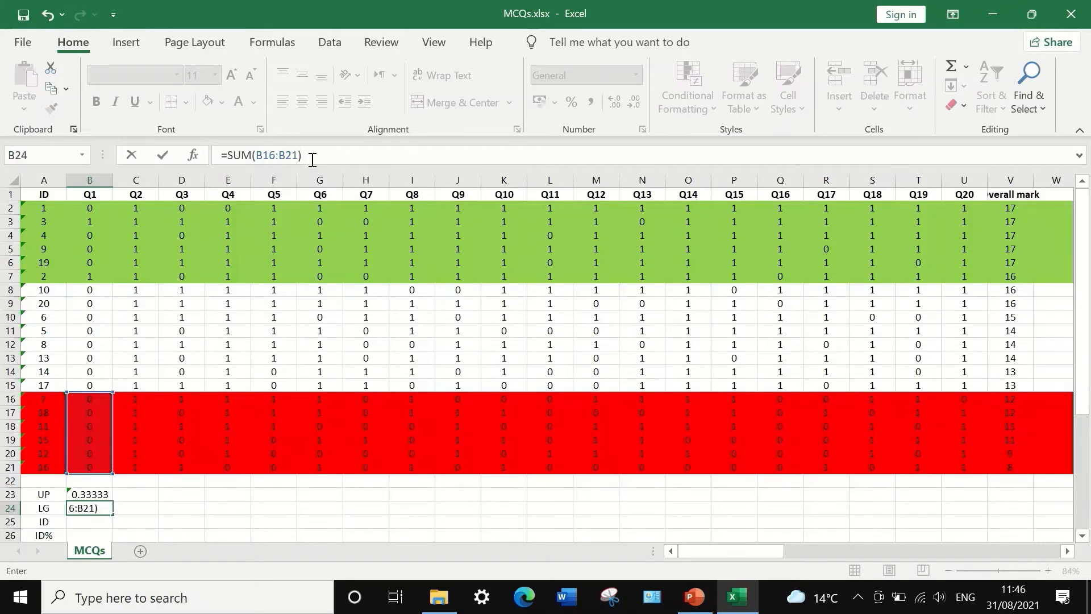
pyautogui.click(228, 155)
pyautogui.write('(')
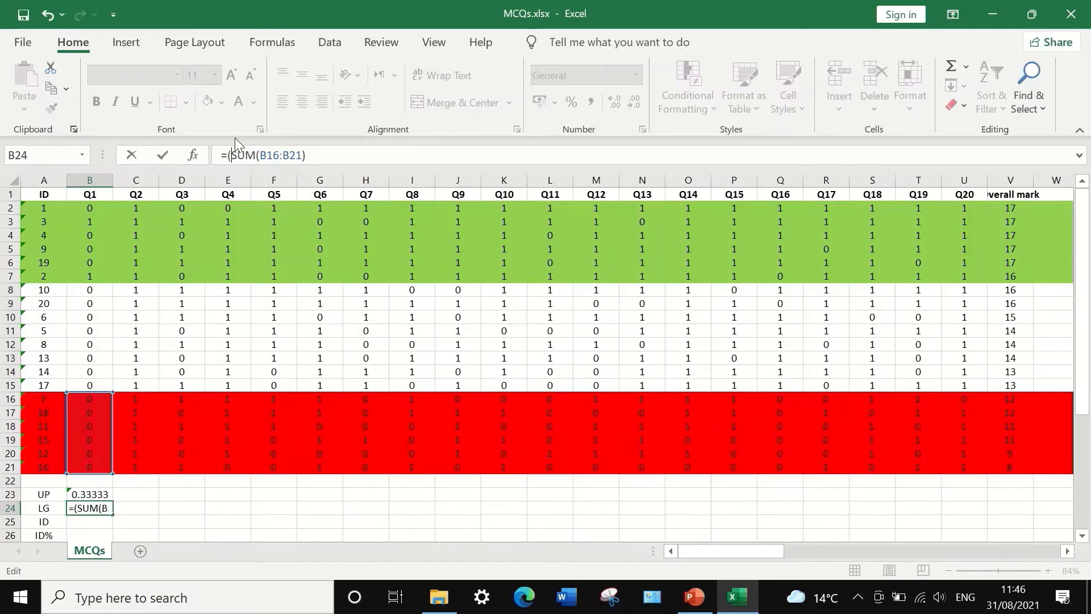
pyautogui.click(316, 158)
pyautogui.write(')/6')
pyautogui.scroll(-1, 270, 370)
pyautogui.press('Return')
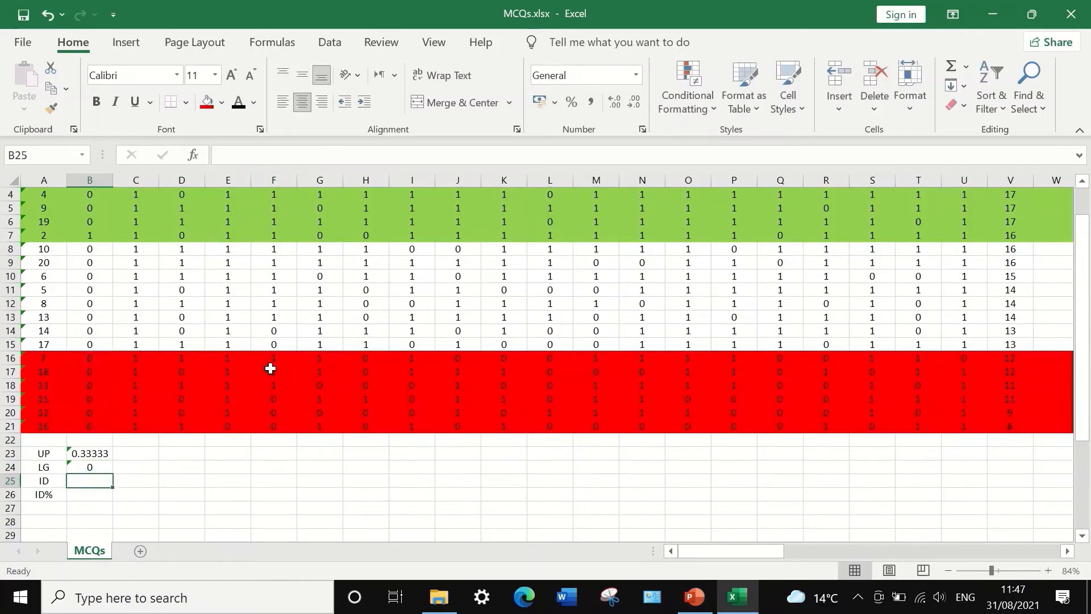
pyautogui.scroll(1, 100, 467)
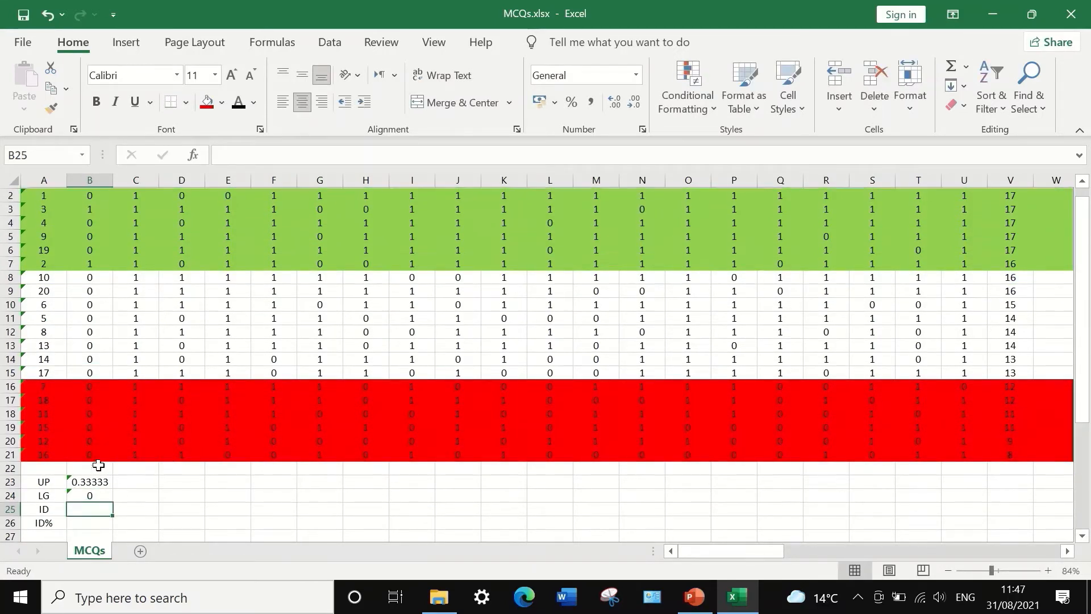
pyautogui.scroll(-1, 98, 473)
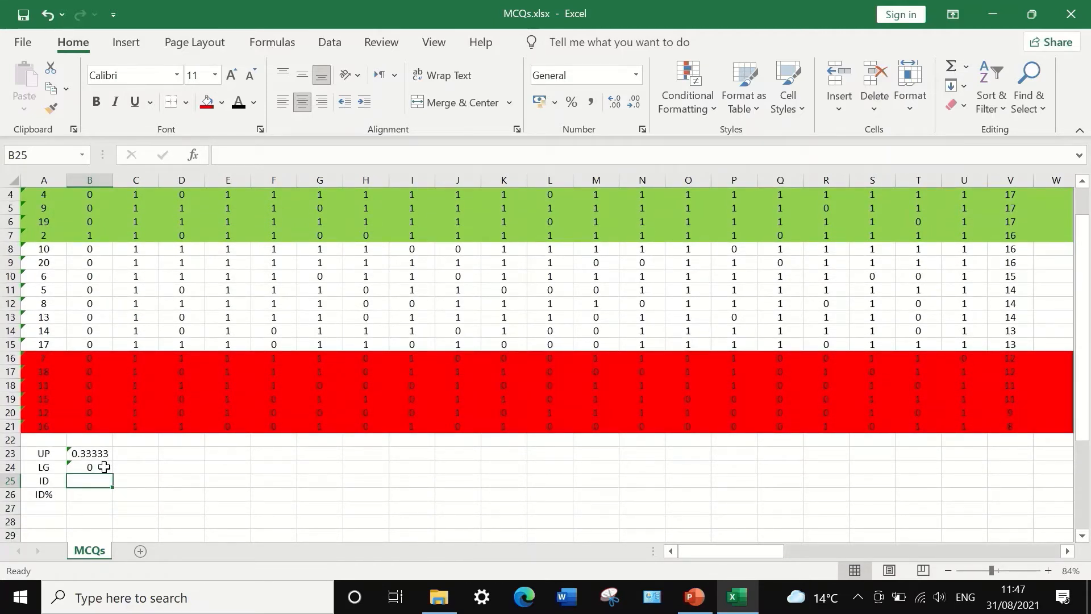
pyautogui.click(95, 454)
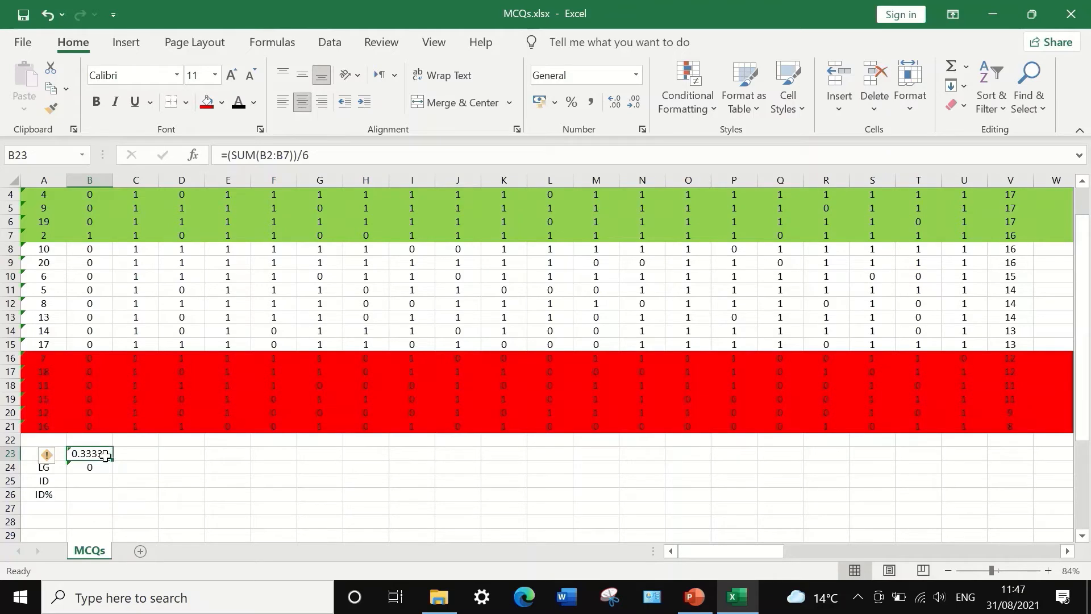
pyautogui.moveTo(113, 461); pyautogui.dragTo(115, 474)
pyautogui.click(105, 467)
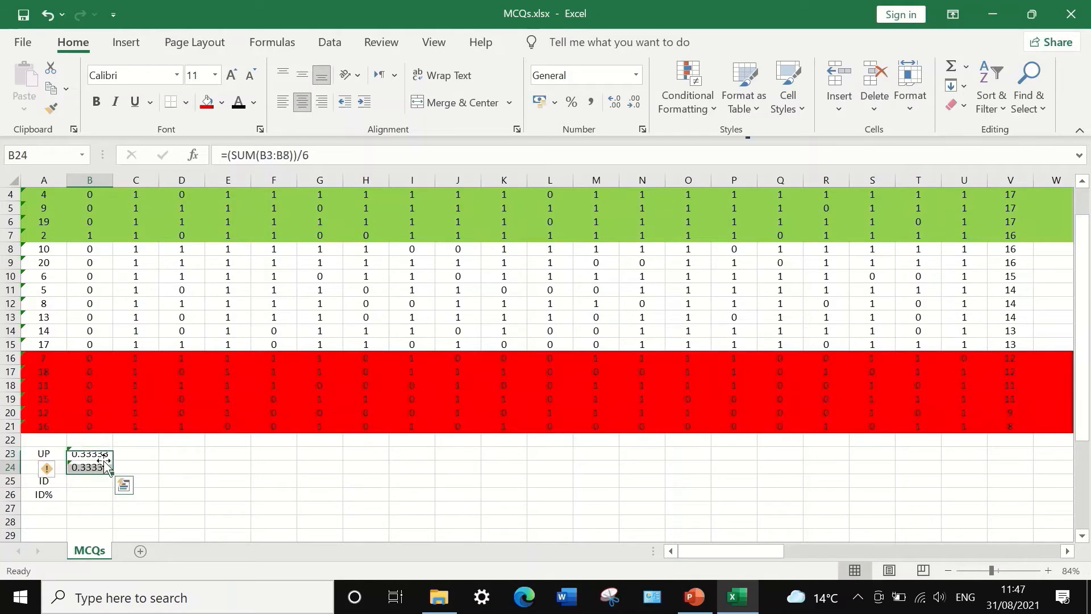
pyautogui.click(48, 14)
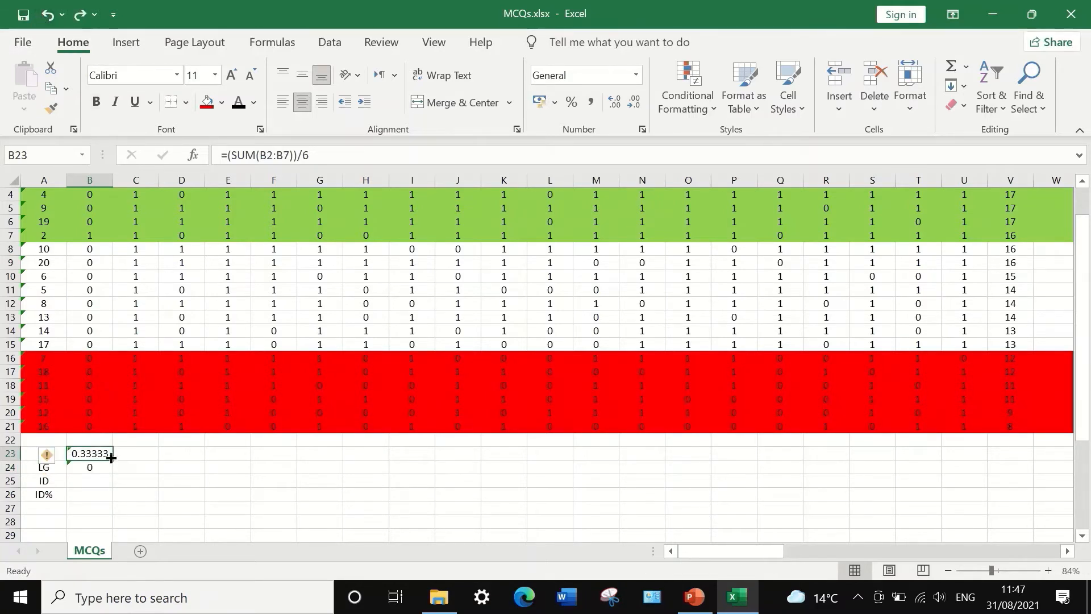
# Fill the UP formula in B23 and the LG formula in B24 across to column U for all questions
pyautogui.moveTo(111, 458); pyautogui.dragTo(970, 453)
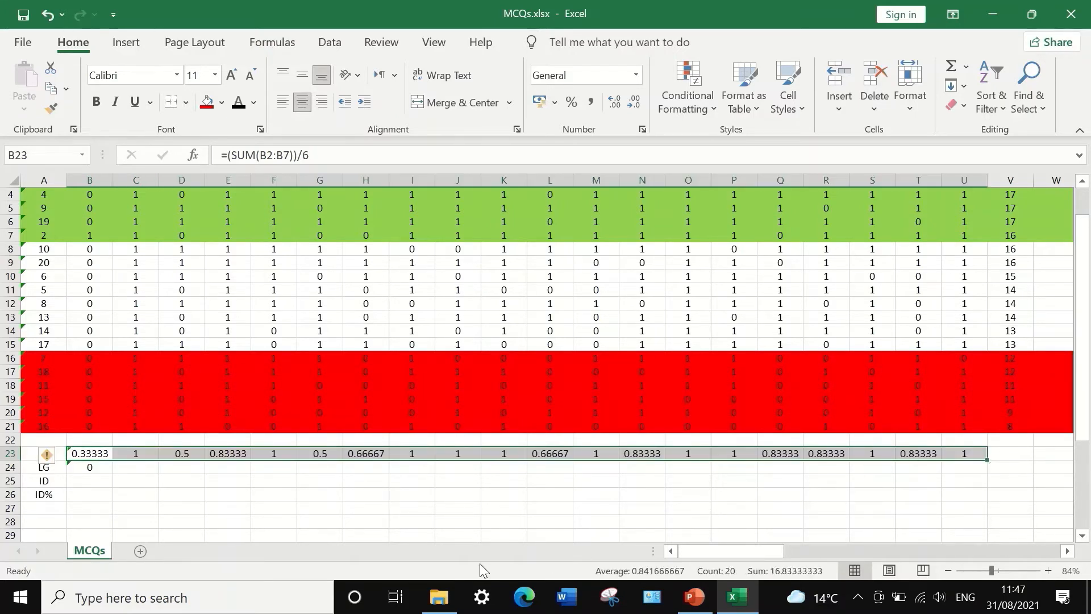
pyautogui.click(92, 471)
pyautogui.moveTo(112, 474); pyautogui.dragTo(969, 470)
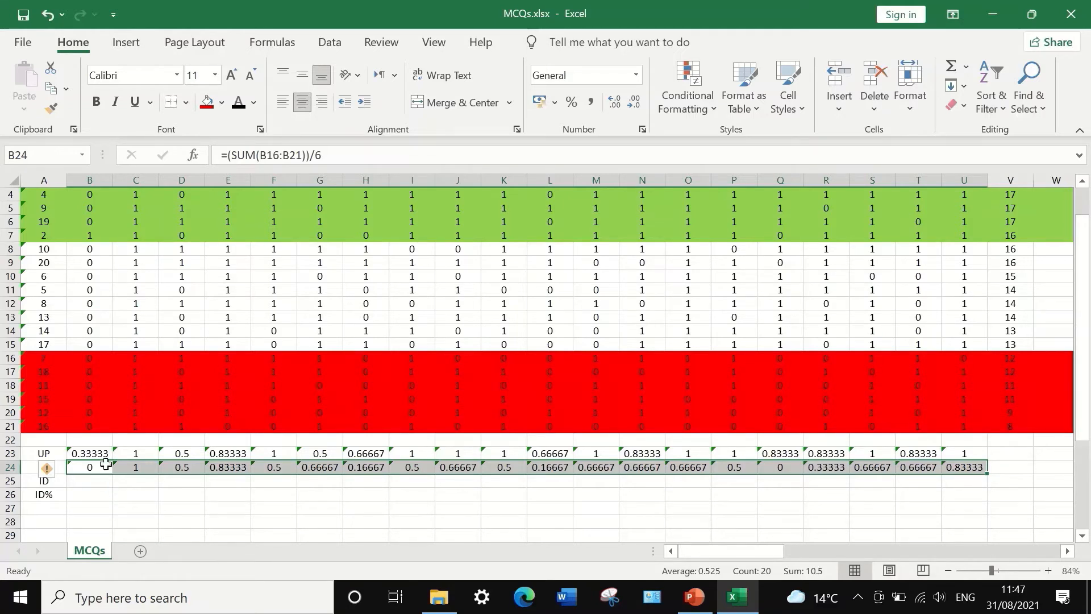
# Calculate the item discrimination for Q1 in cell B25 with the formula =B23-B24
pyautogui.click(81, 486)
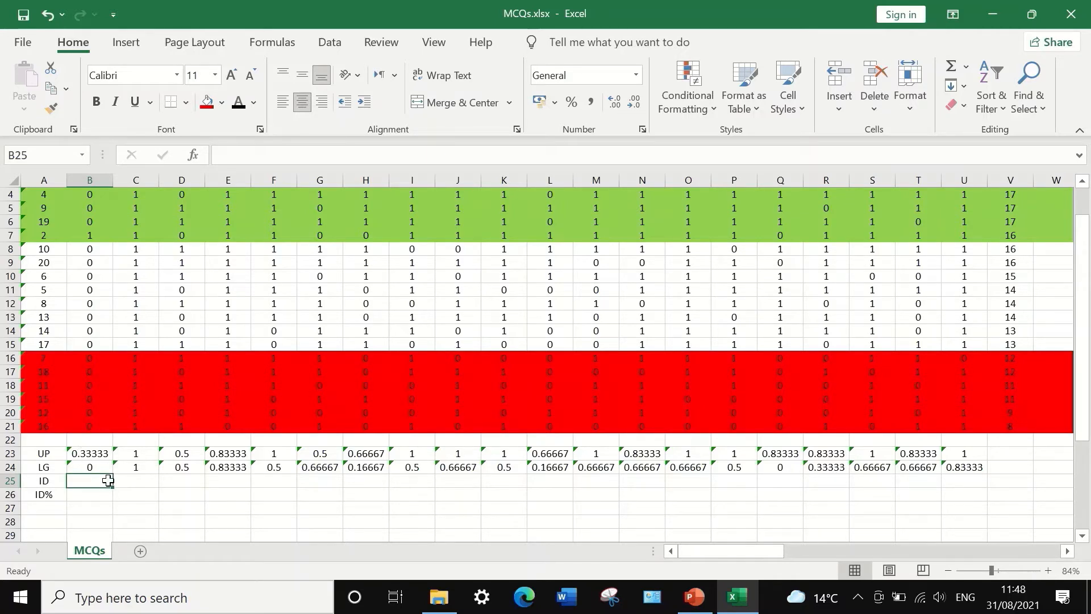
pyautogui.click(219, 160)
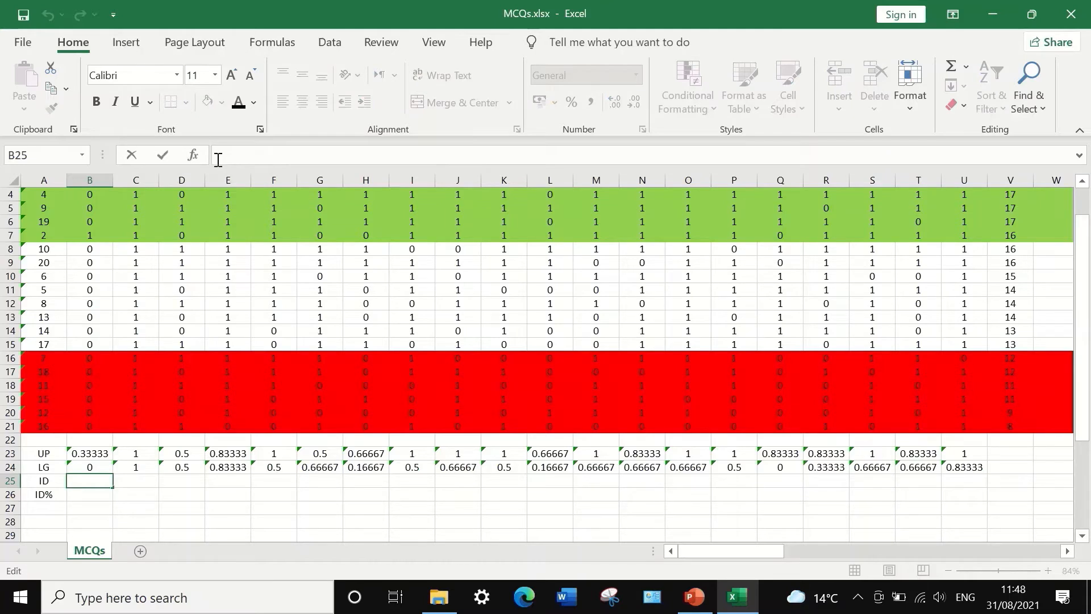
pyautogui.write('=')
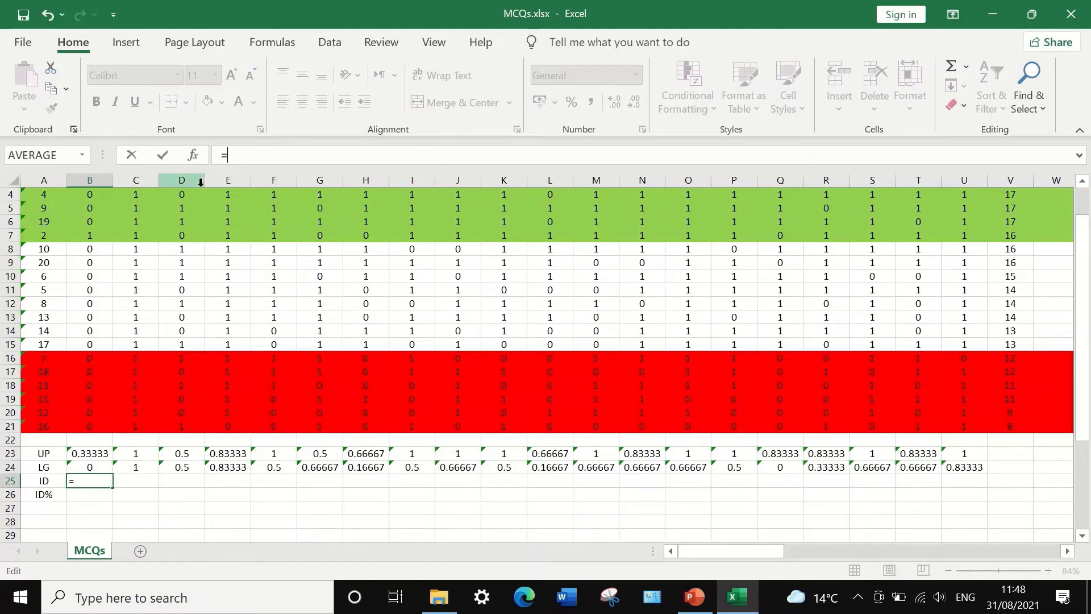
pyautogui.click(99, 453)
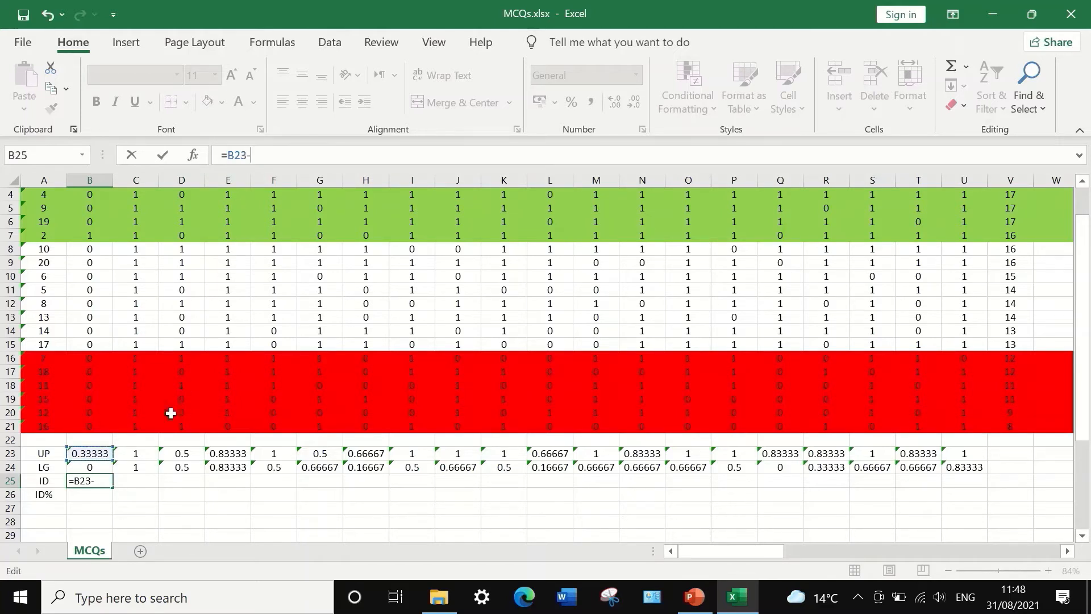
pyautogui.click(98, 468)
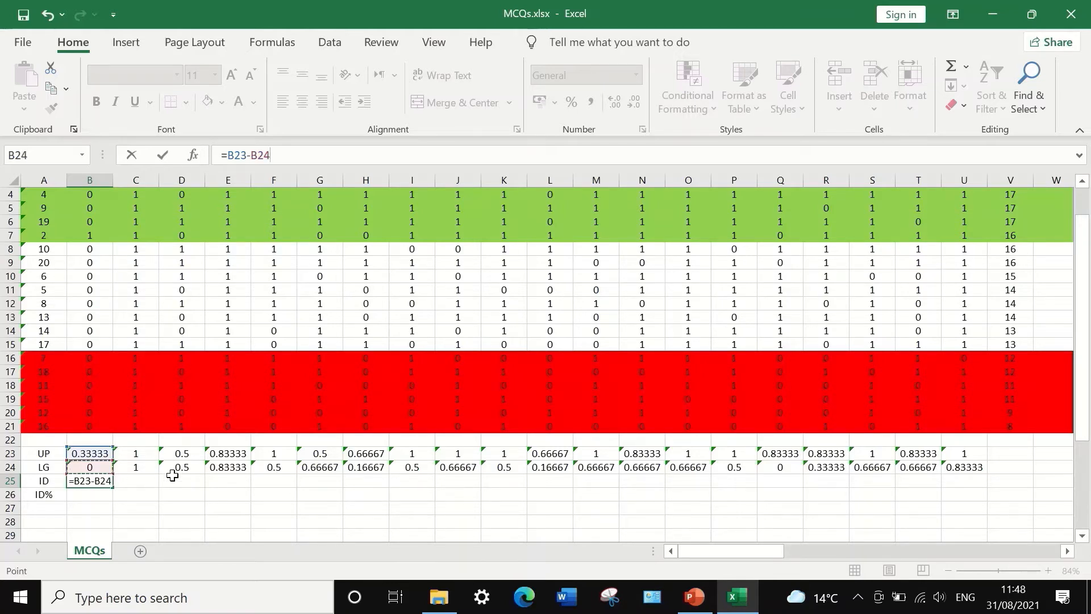
pyautogui.press('Return')
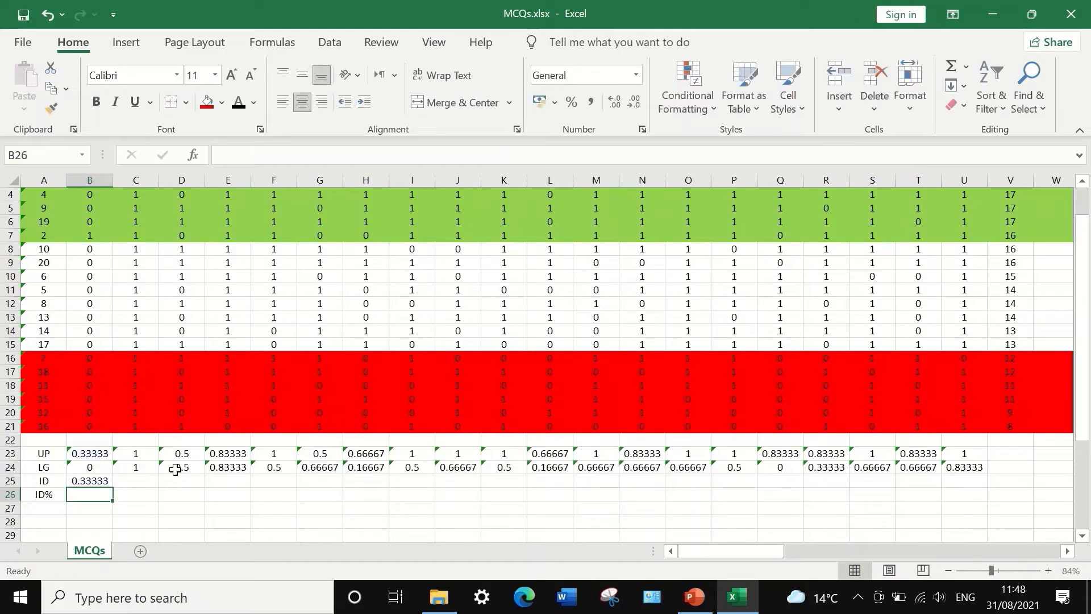
# Fill the discrimination formula in B25 across to column U and deselect the range
pyautogui.click(90, 480)
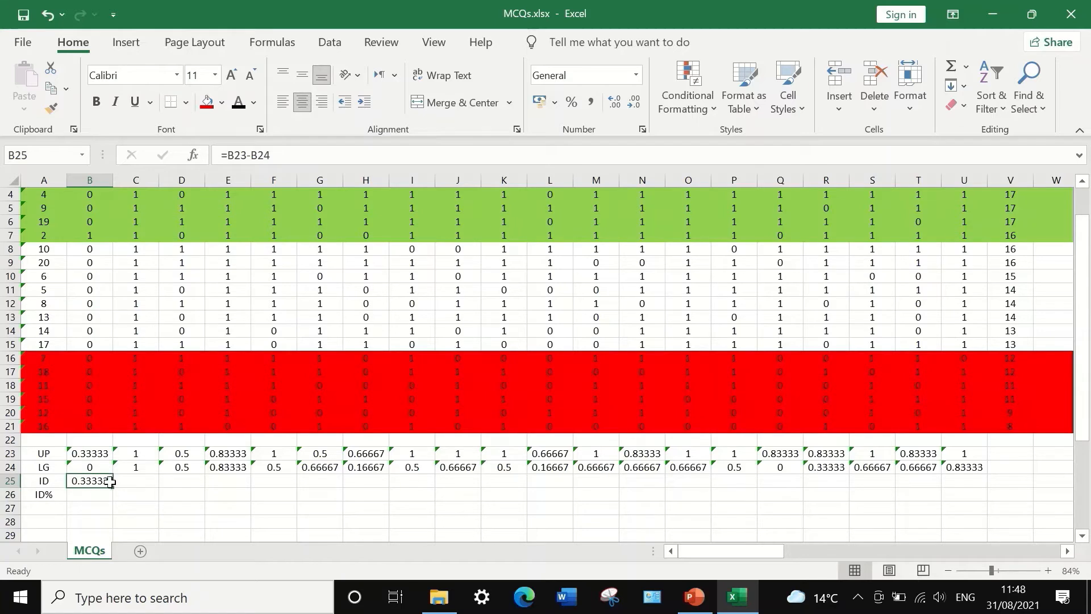
pyautogui.moveTo(113, 485); pyautogui.dragTo(978, 483)
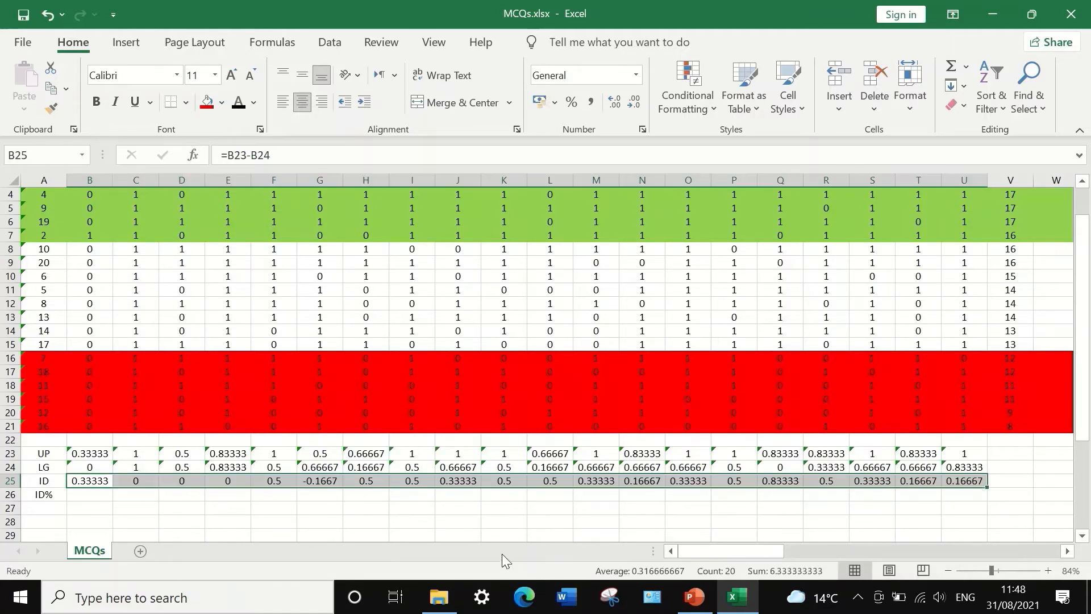
pyautogui.click(190, 510)
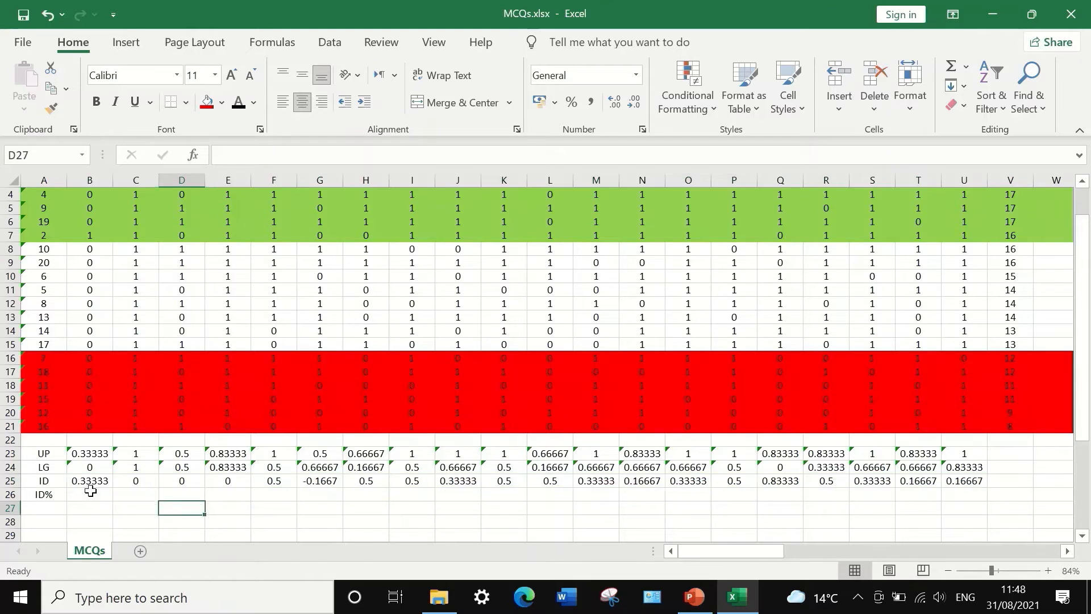
# Format the UP, LG and ID rows, 23 to 25, as Number with 3 decimal places
pyautogui.click(79, 485)
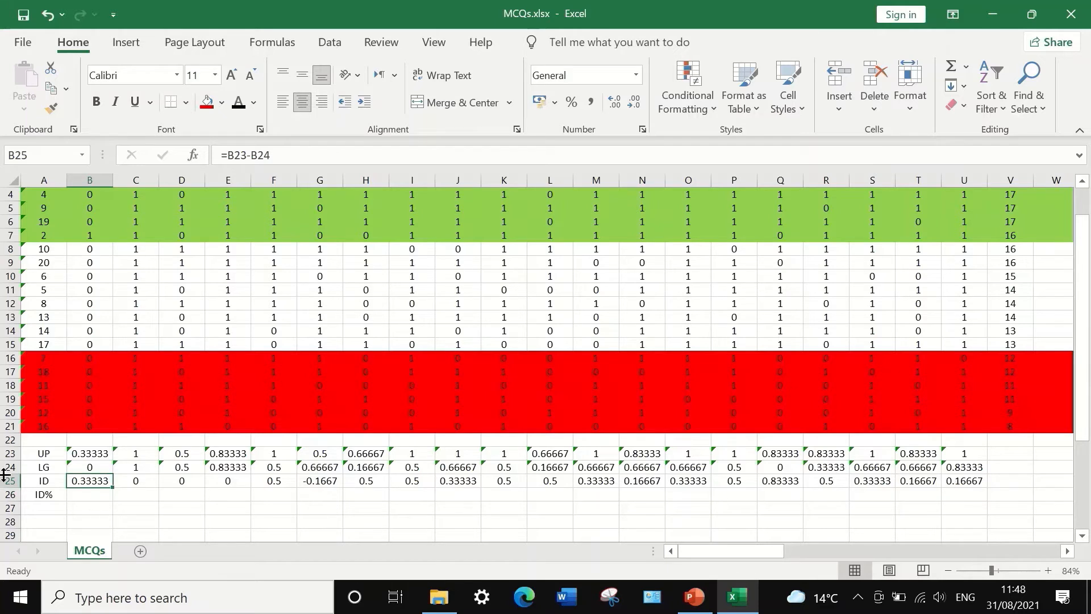
pyautogui.moveTo(11, 453); pyautogui.dragTo(18, 481)
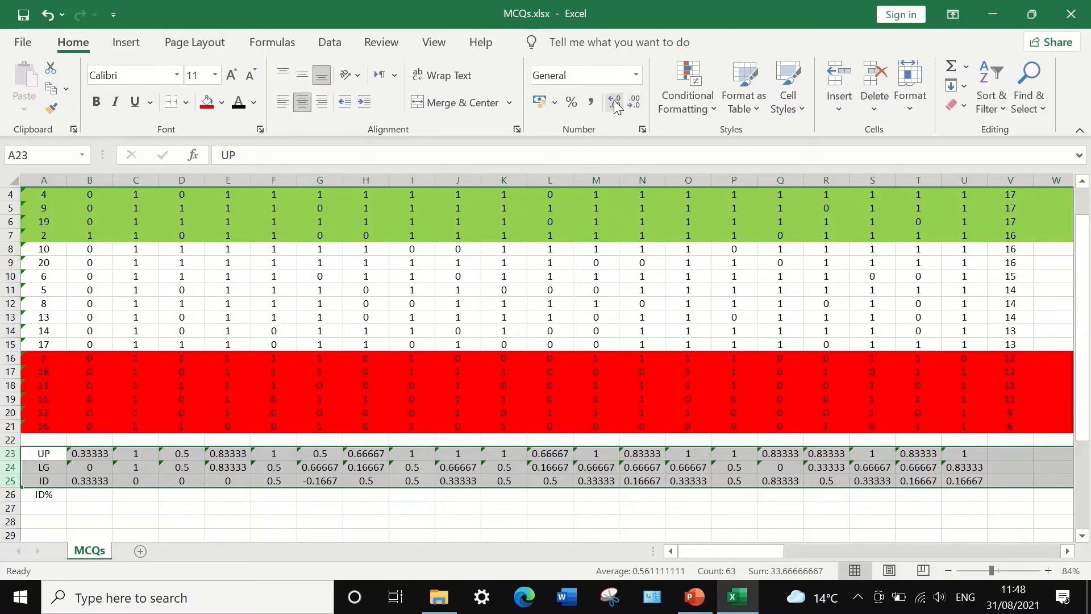
pyautogui.rightClick(118, 466)
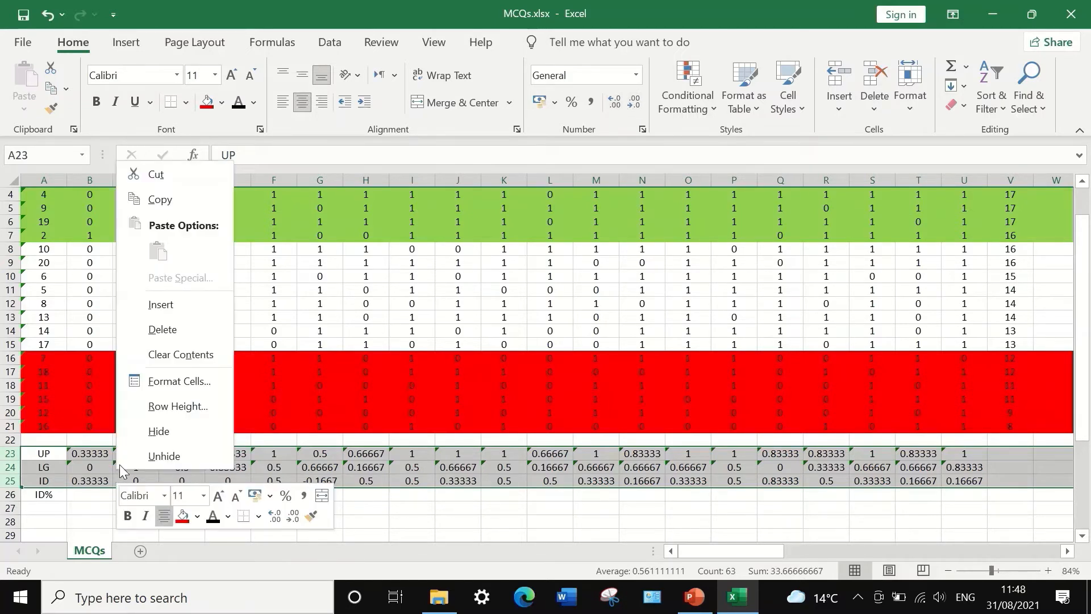
pyautogui.click(174, 385)
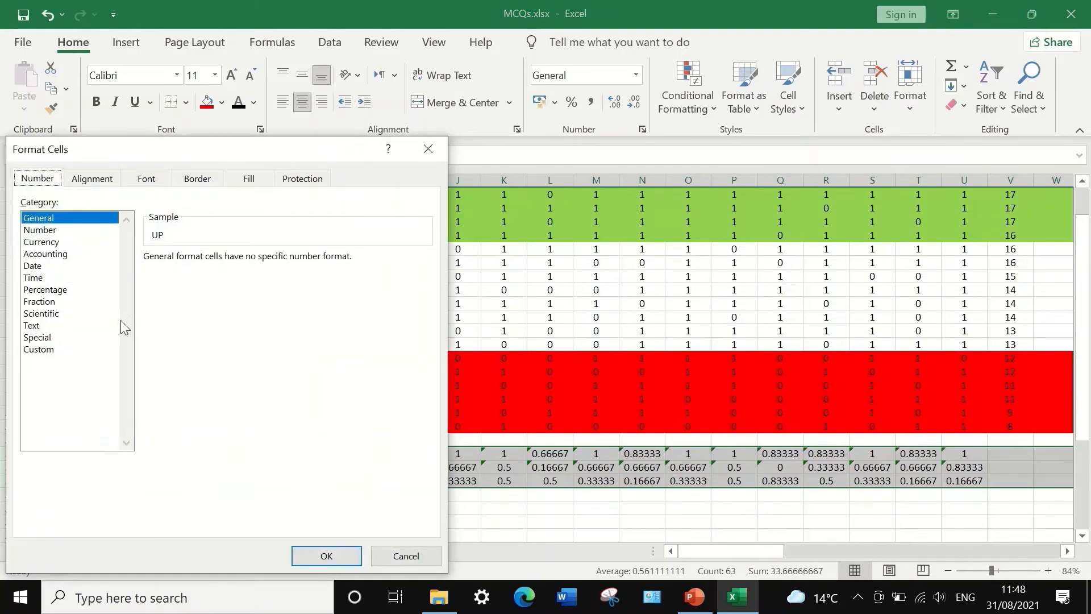
pyautogui.click(54, 231)
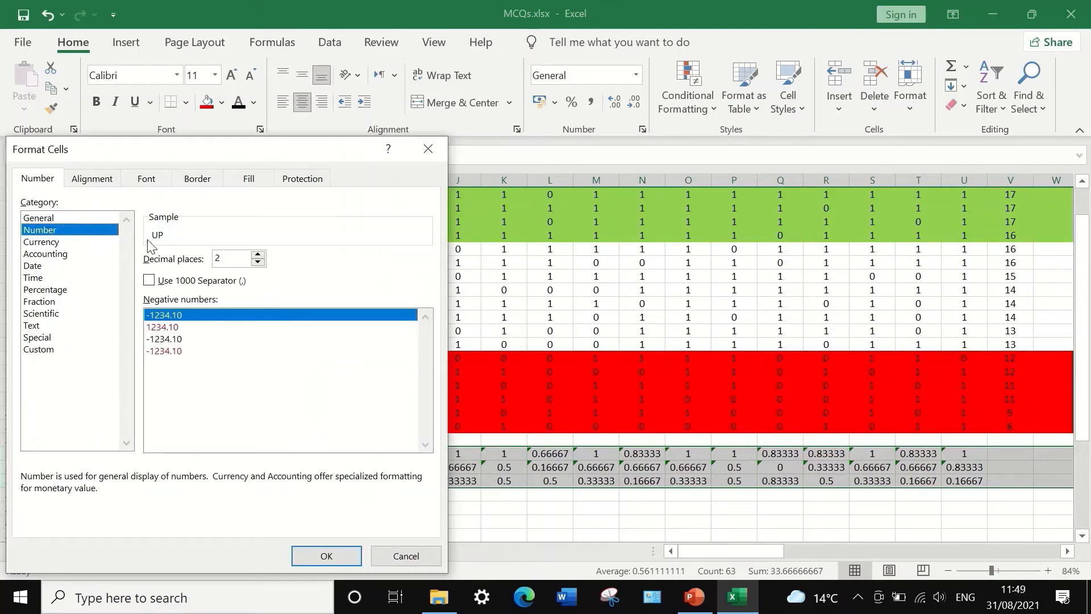
pyautogui.click(258, 263)
pyautogui.click(259, 255)
pyautogui.click(259, 255)
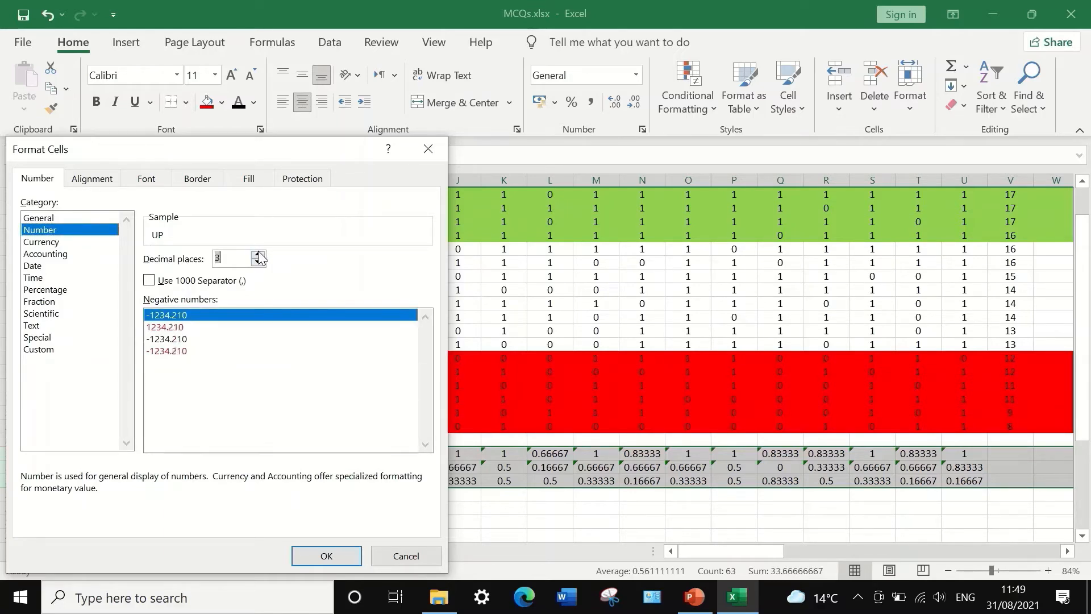
pyautogui.click(348, 557)
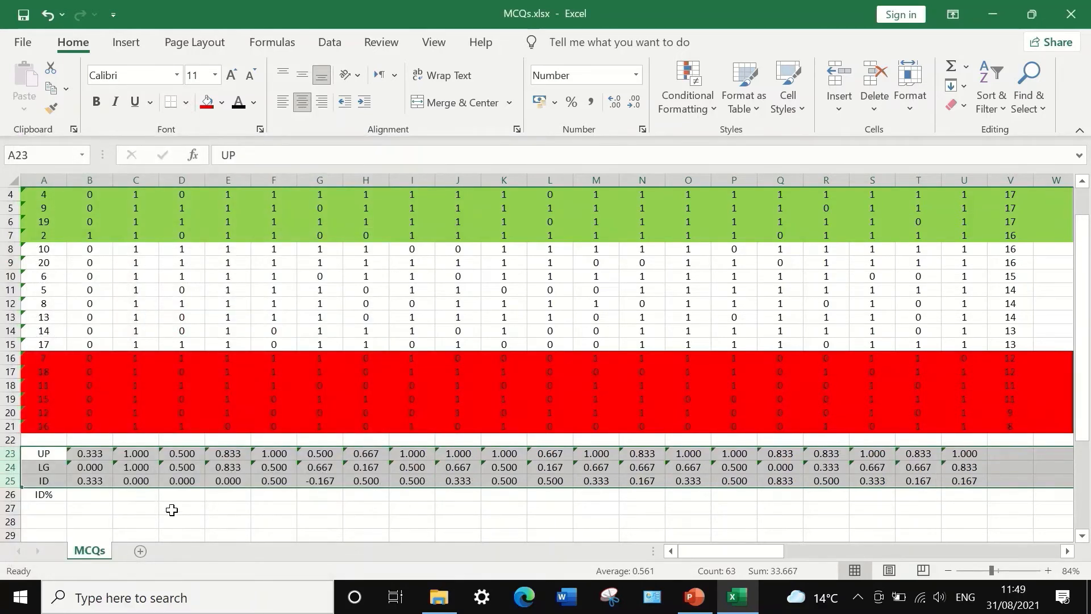
# Reduce the number format of rows 23 to 25 to 2 decimal places and deselect the rows
pyautogui.rightClick(4, 467)
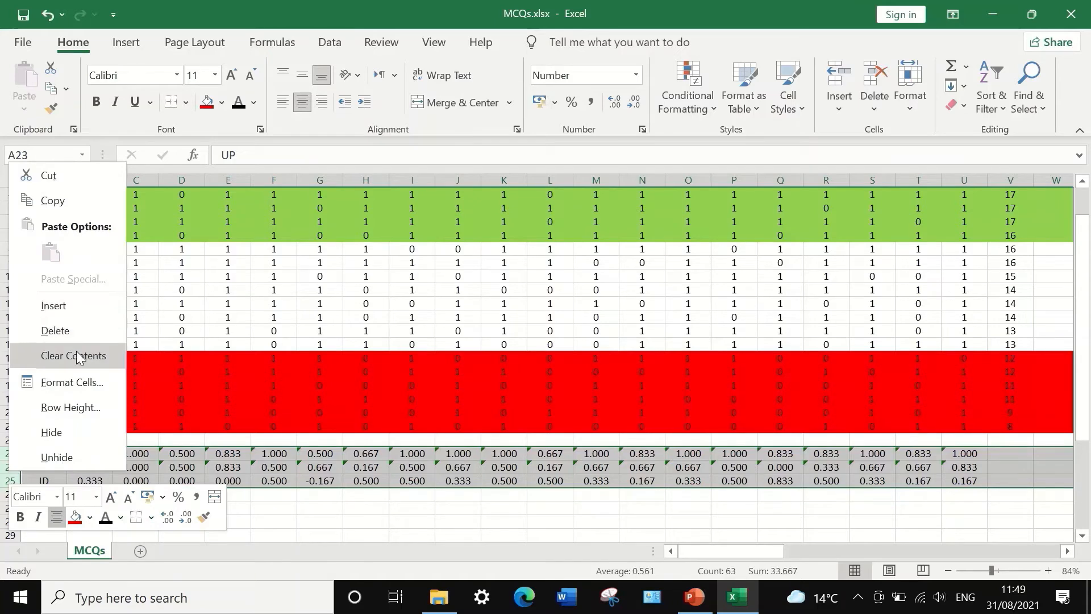
pyautogui.click(74, 382)
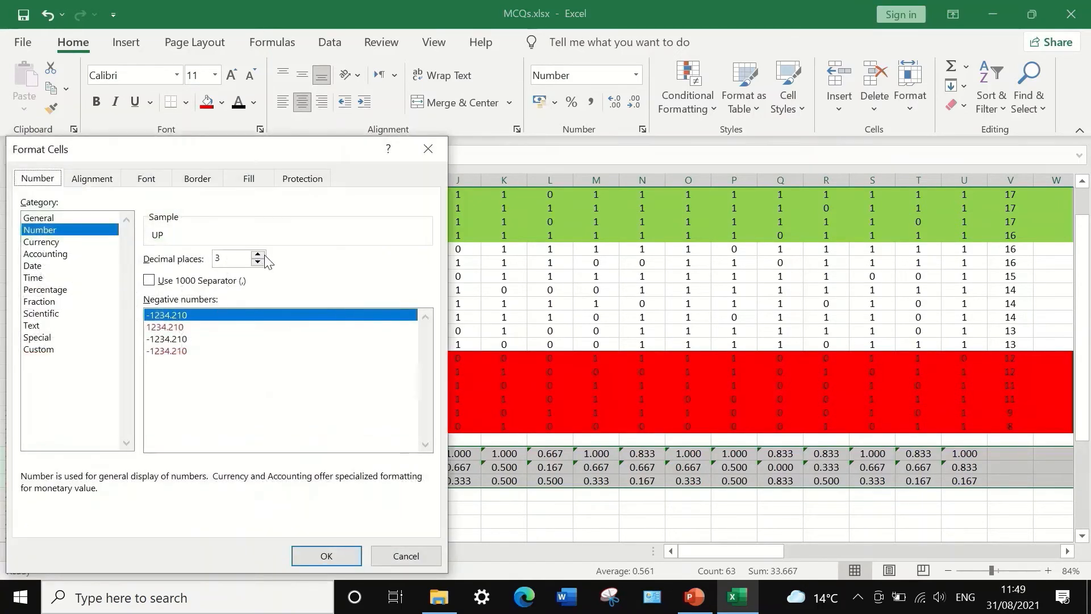
pyautogui.click(258, 262)
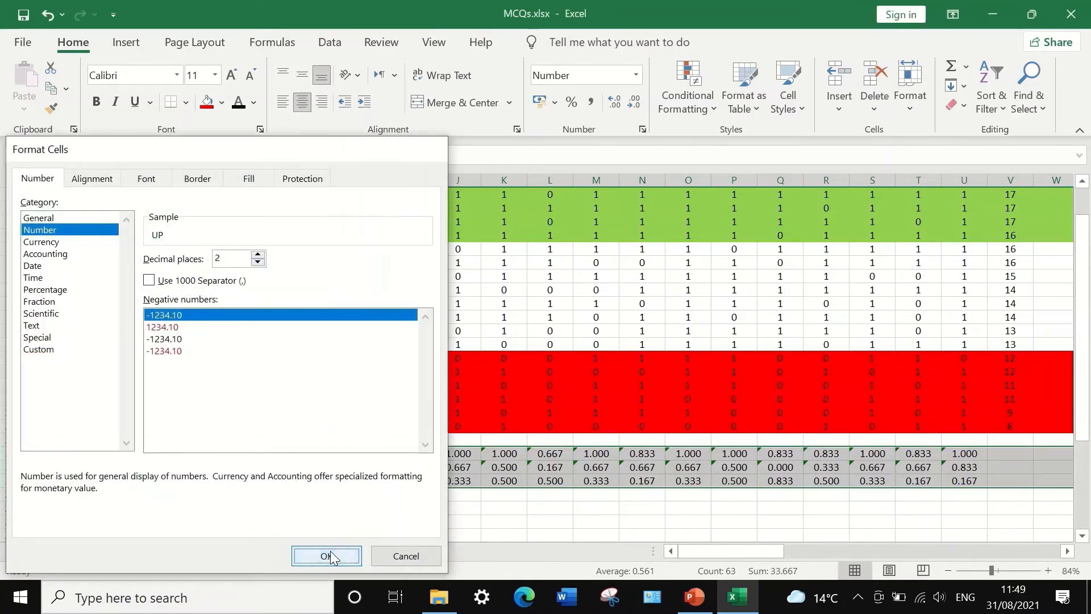
pyautogui.click(328, 555)
pyautogui.click(362, 513)
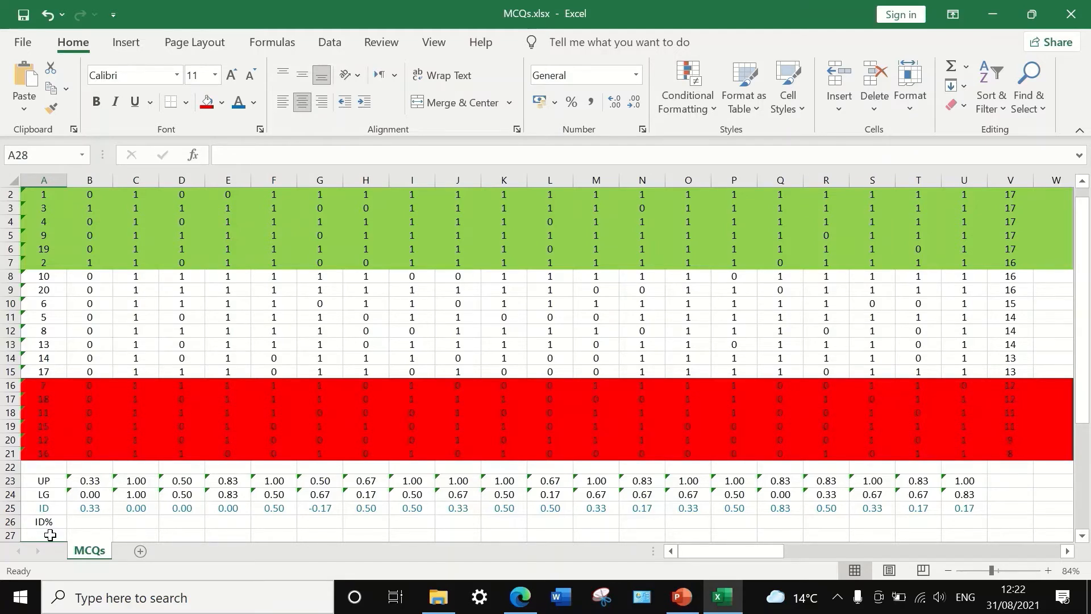
# Start a rating key below the ID% row with Very Good in A28 and >=.4 in B28
pyautogui.scroll(-1, 114, 461)
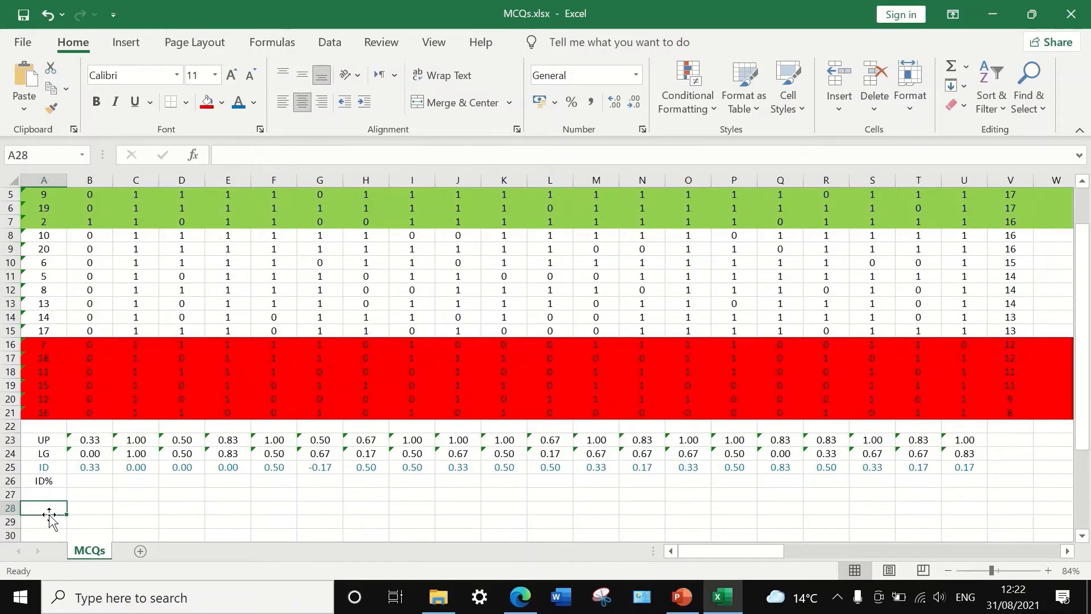
pyautogui.click(48, 514)
pyautogui.write('Very')
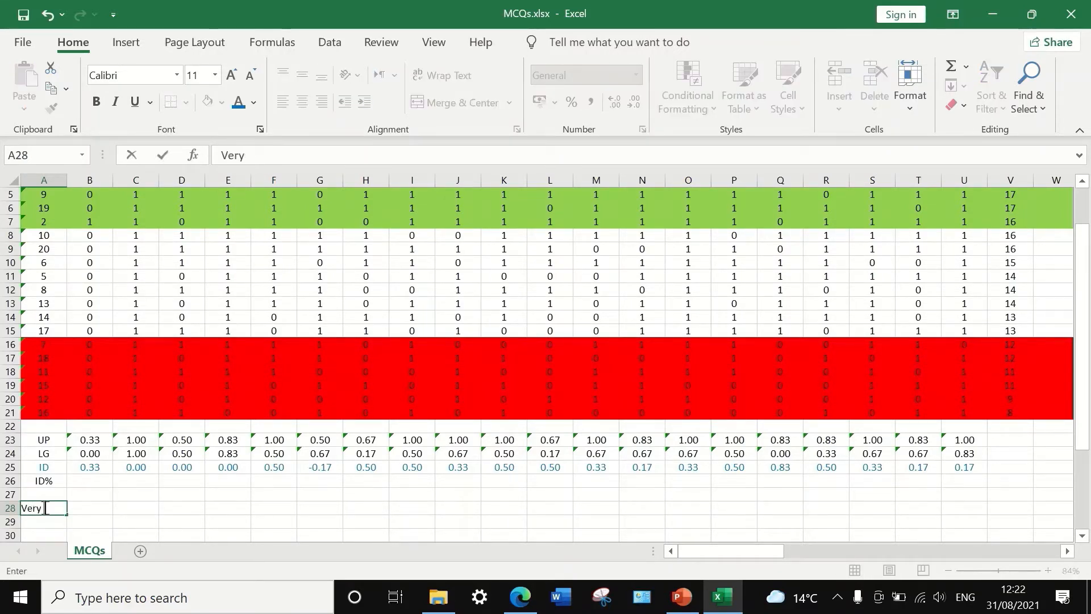
pyautogui.write(' Good')
pyautogui.click(100, 512)
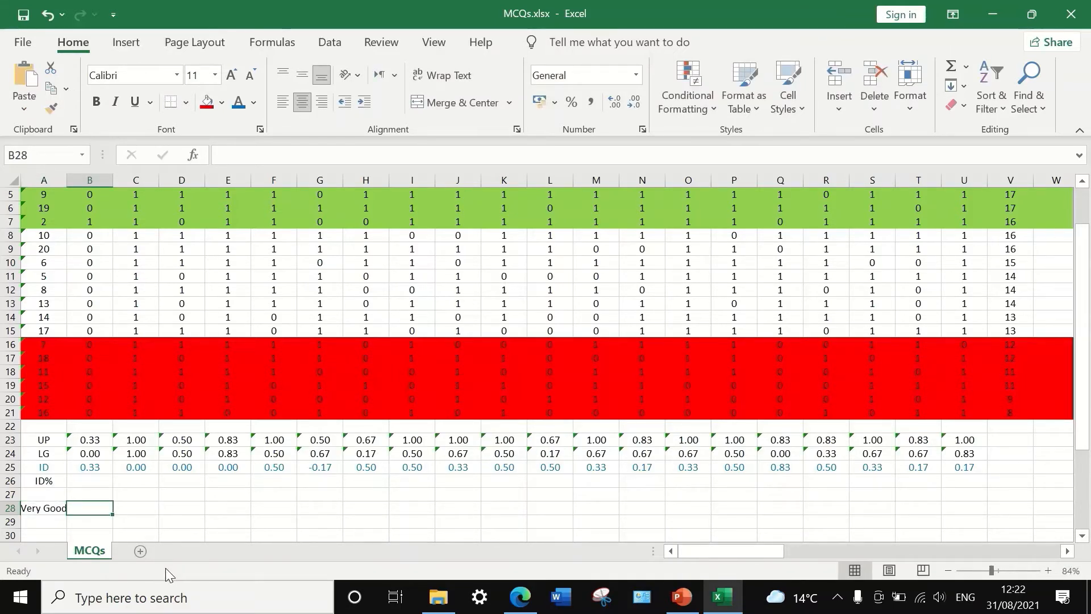
pyautogui.write('>=.4')
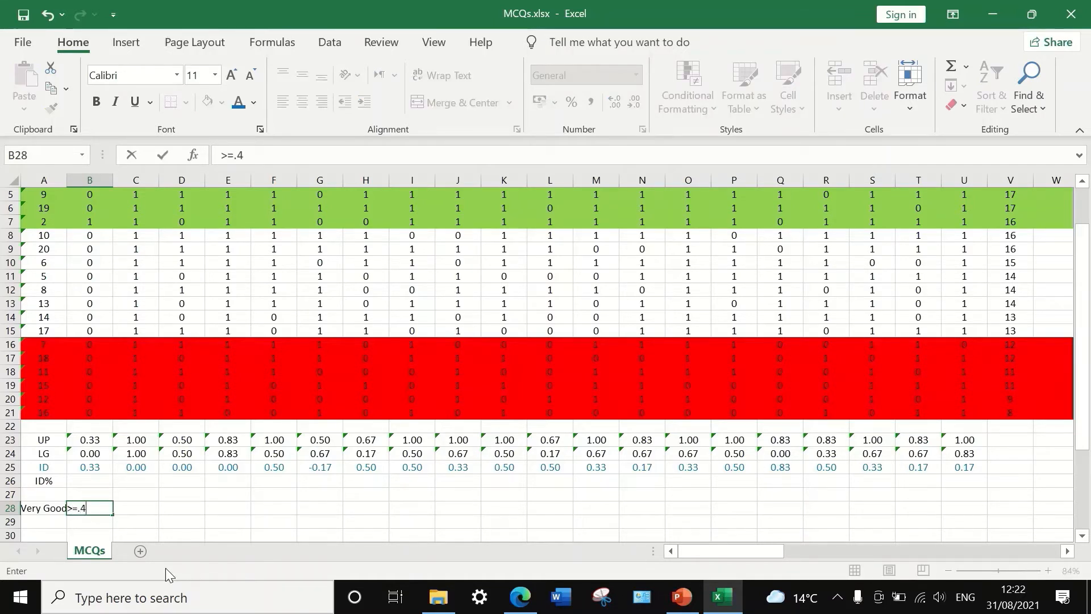
pyautogui.press('Return')
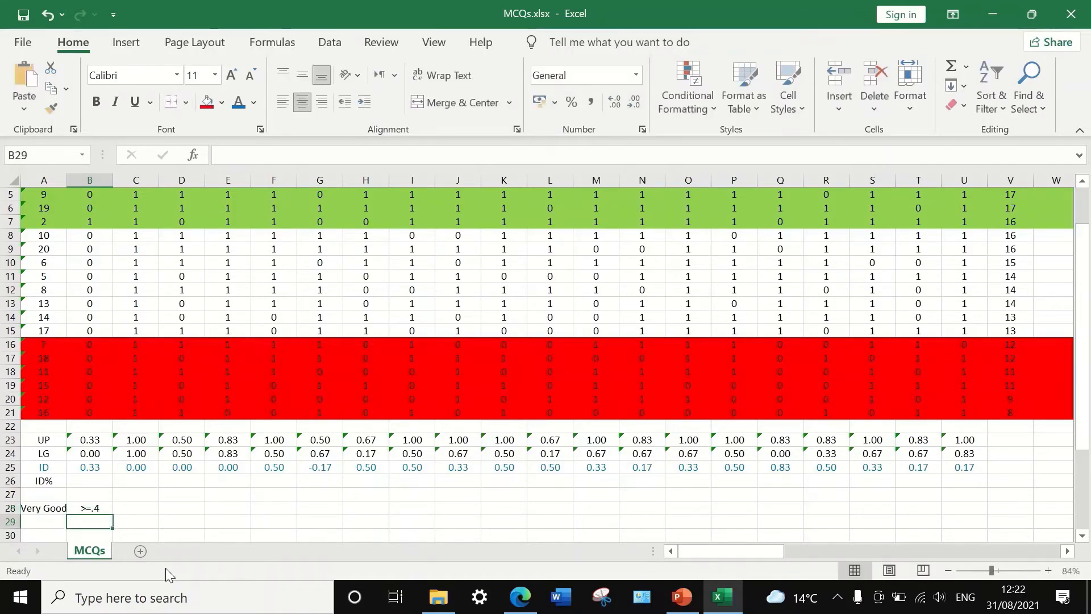
# Add the rating Good in A29 with the range .25-.39 in B29
pyautogui.click(46, 522)
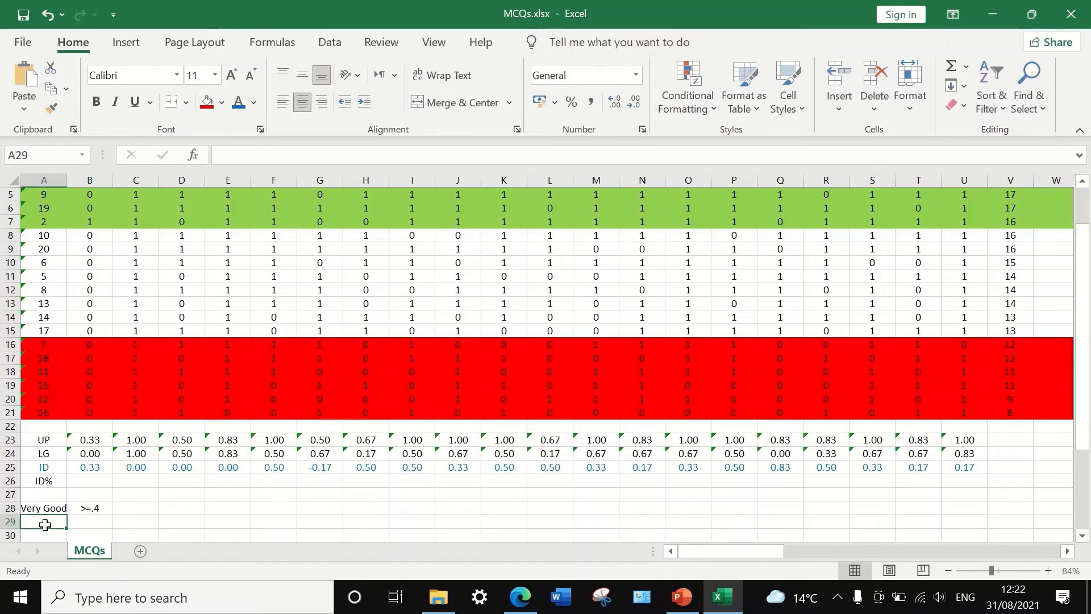
pyautogui.write('Good')
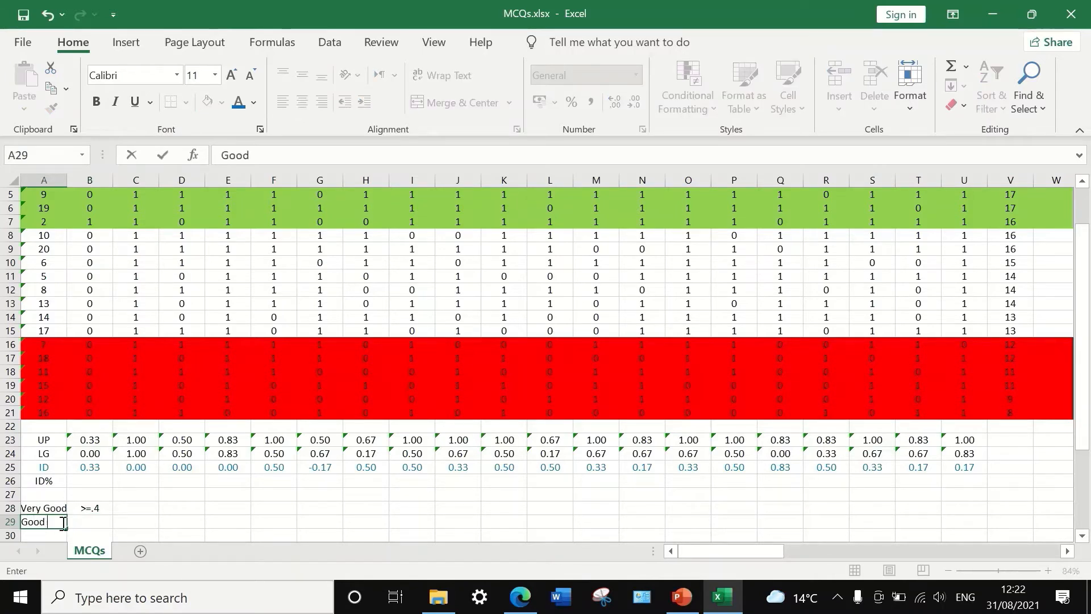
pyautogui.click(89, 522)
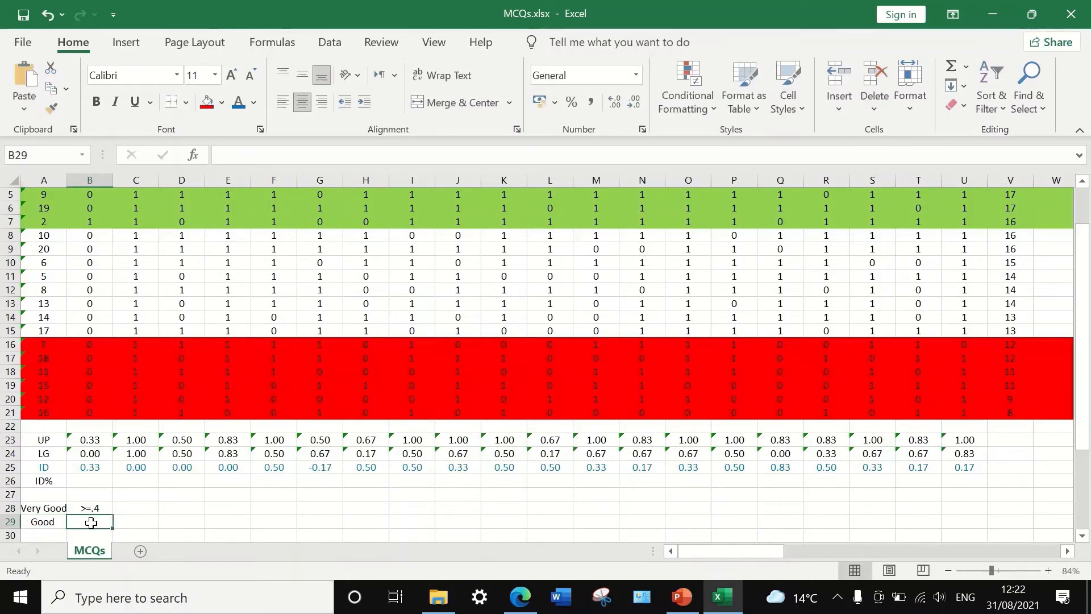
pyautogui.write('.25-')
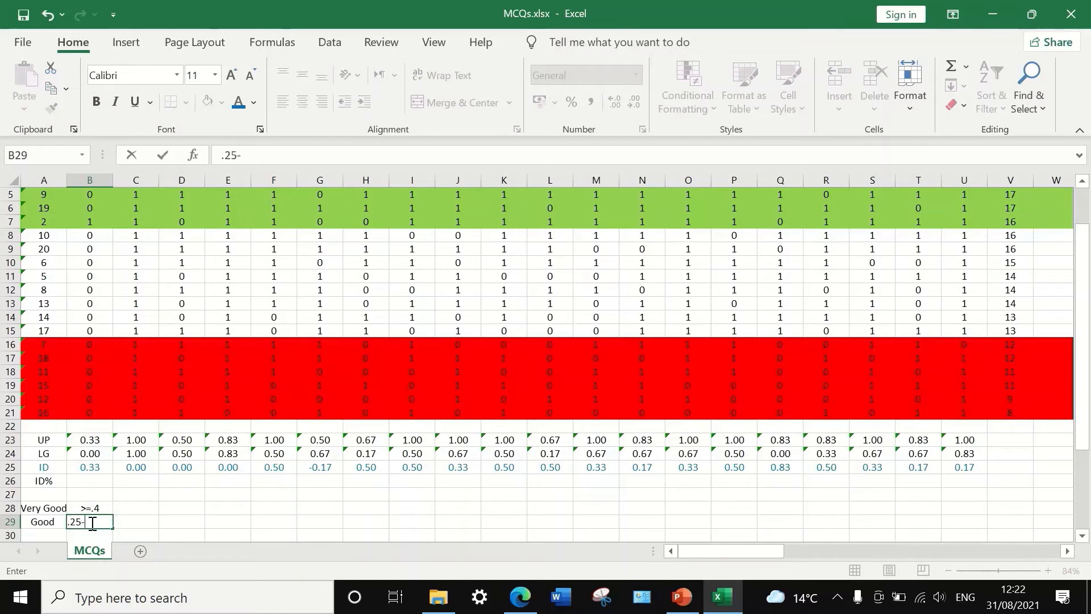
pyautogui.write('.39')
pyautogui.click(159, 518)
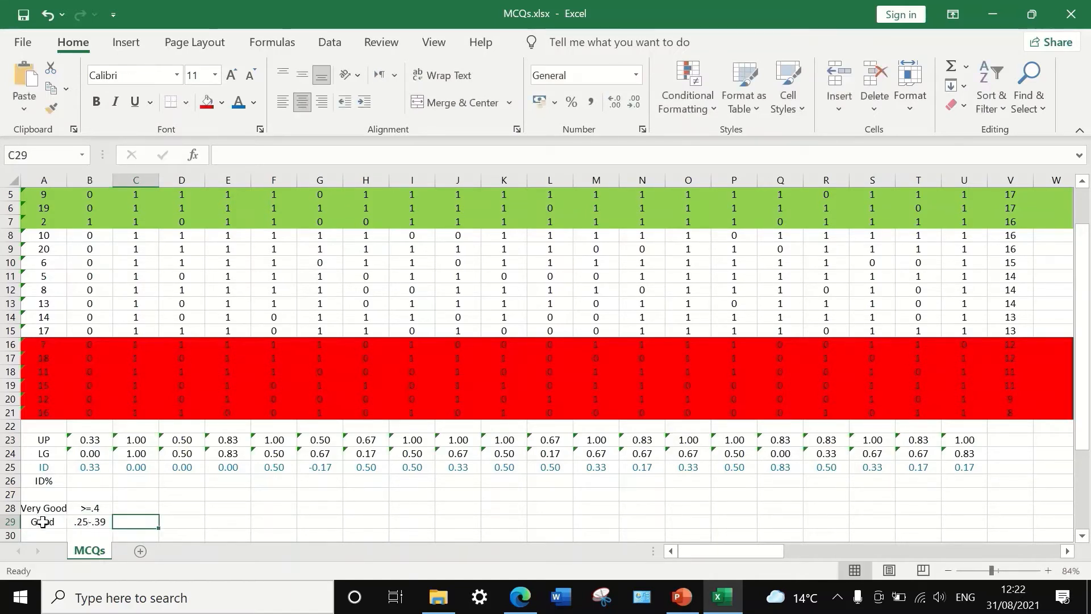
# Add the rating Bad in A30 with the criterion <.25 in B30
pyautogui.scroll(-1, 45, 497)
pyautogui.click(64, 493)
pyautogui.write('Bad')
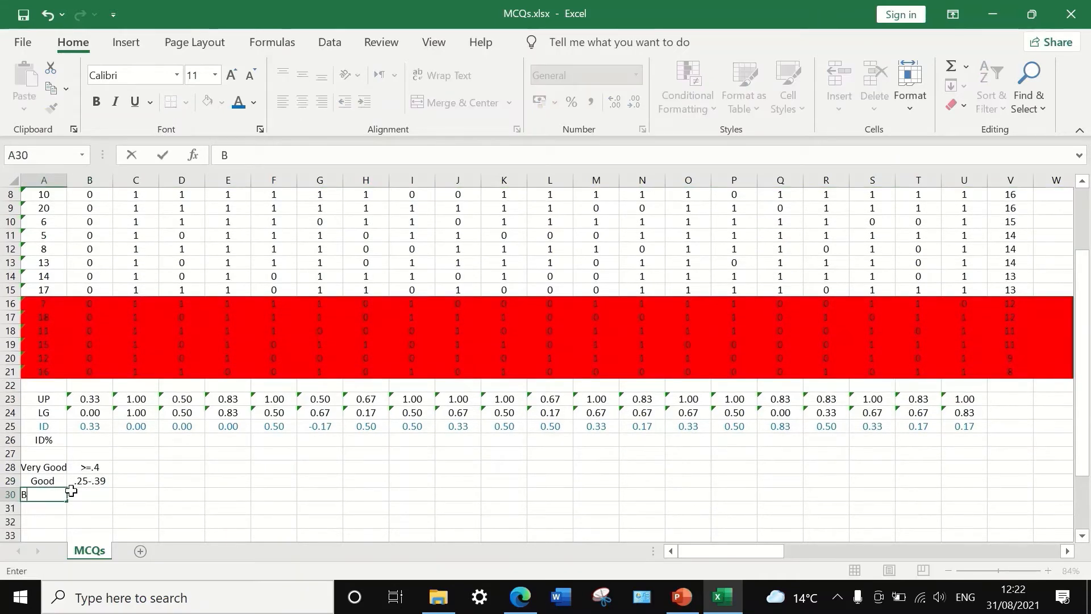
pyautogui.click(86, 490)
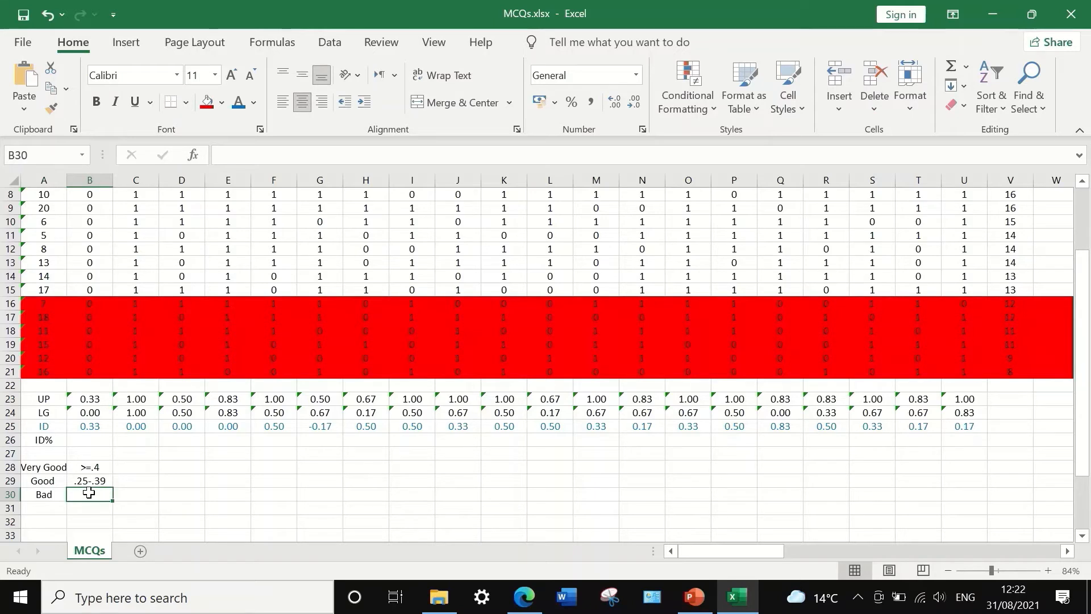
pyautogui.write(',')
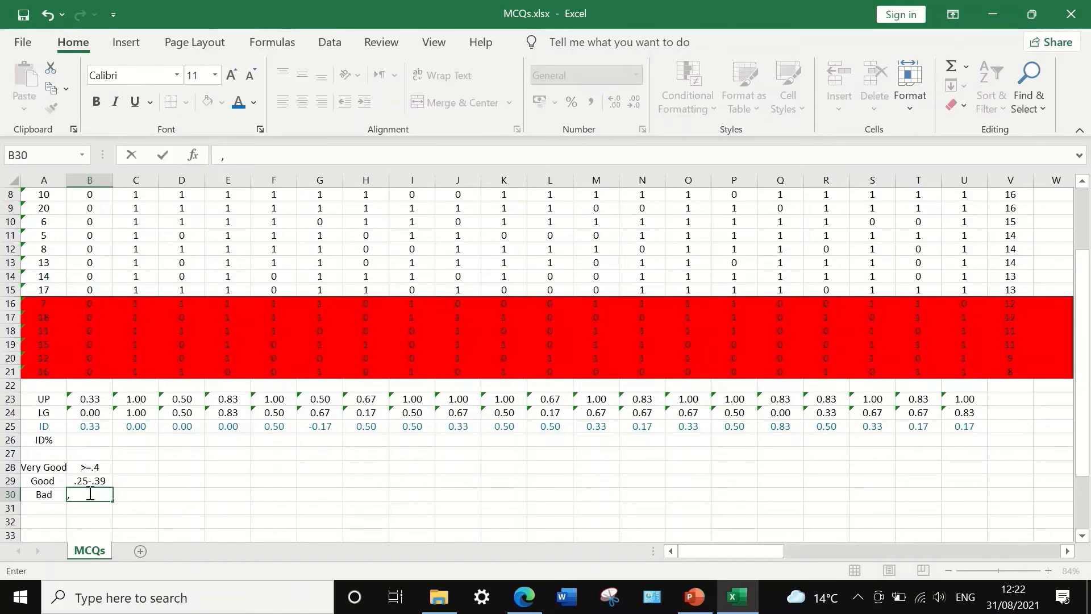
pyautogui.write('.')
pyautogui.press('BackSpace')
pyautogui.press('BackSpace')
pyautogui.press('BackSpace')
pyautogui.press('BackSpace')
pyautogui.click(41, 512)
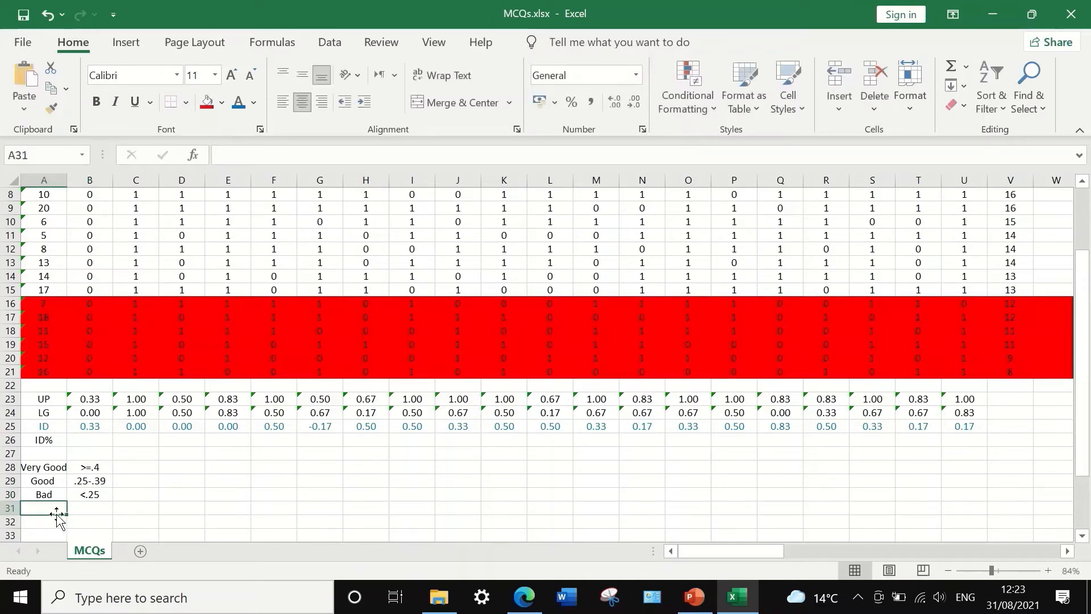
# Extend the key's criteria column with 0 in B31 and 0-1 in B32
pyautogui.click(91, 507)
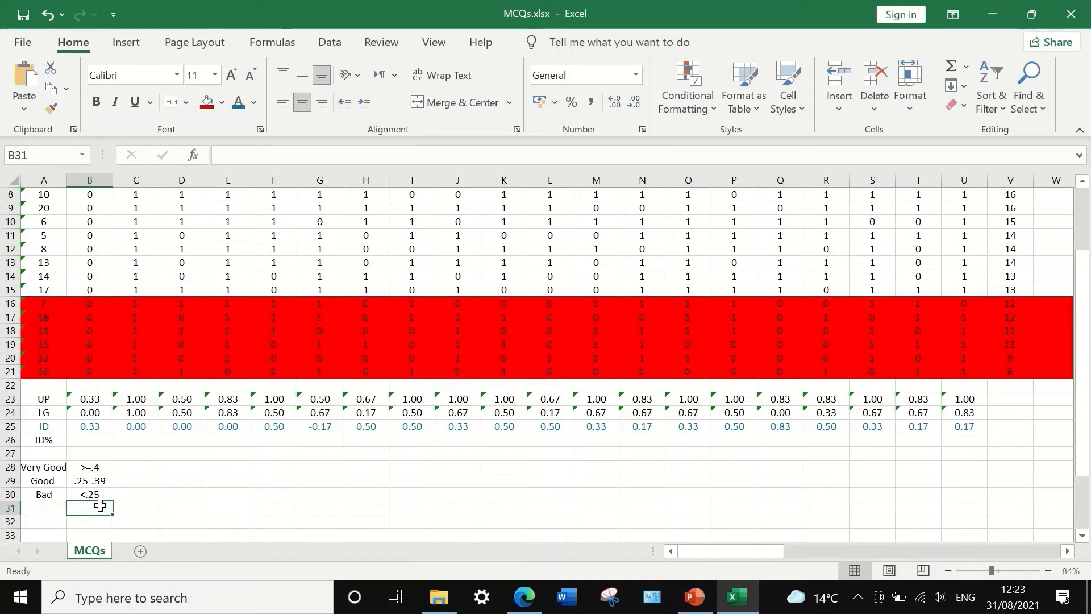
pyautogui.scroll(-1, 100, 505)
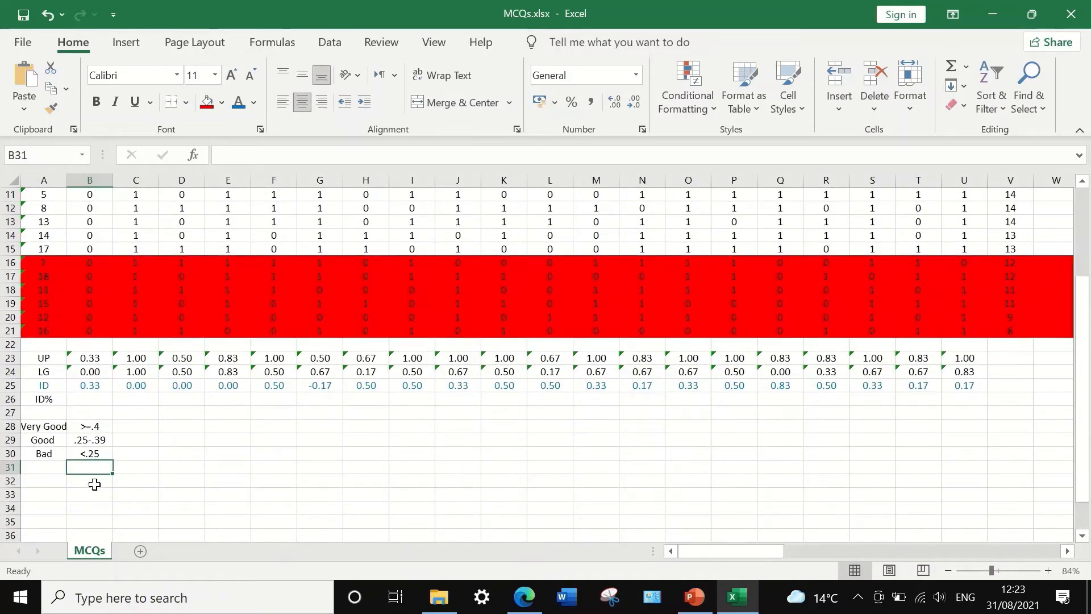
pyautogui.write('0')
pyautogui.press('Return')
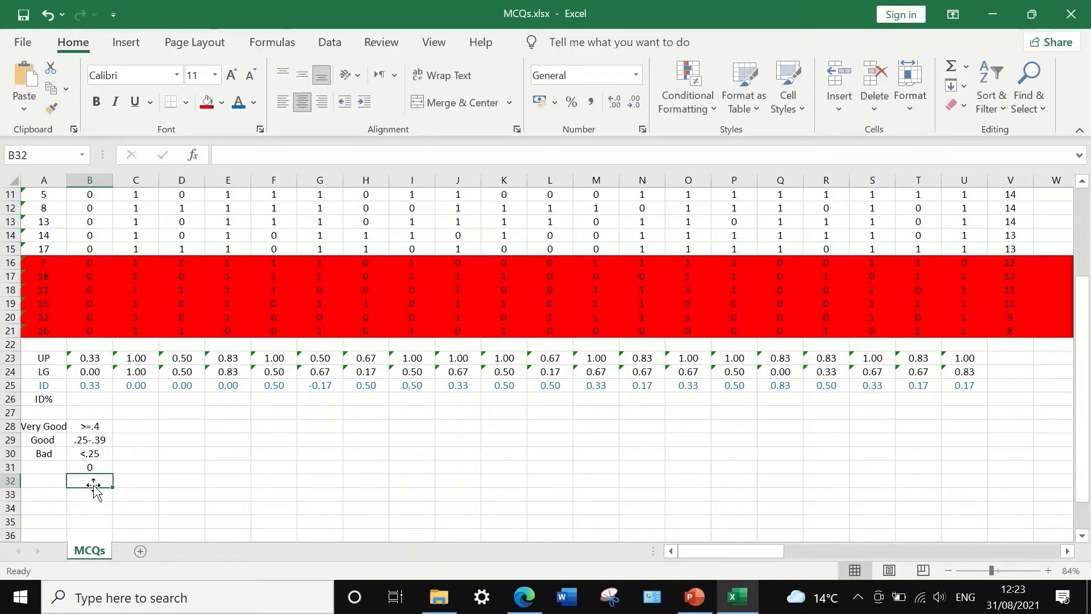
pyautogui.write('0-1')
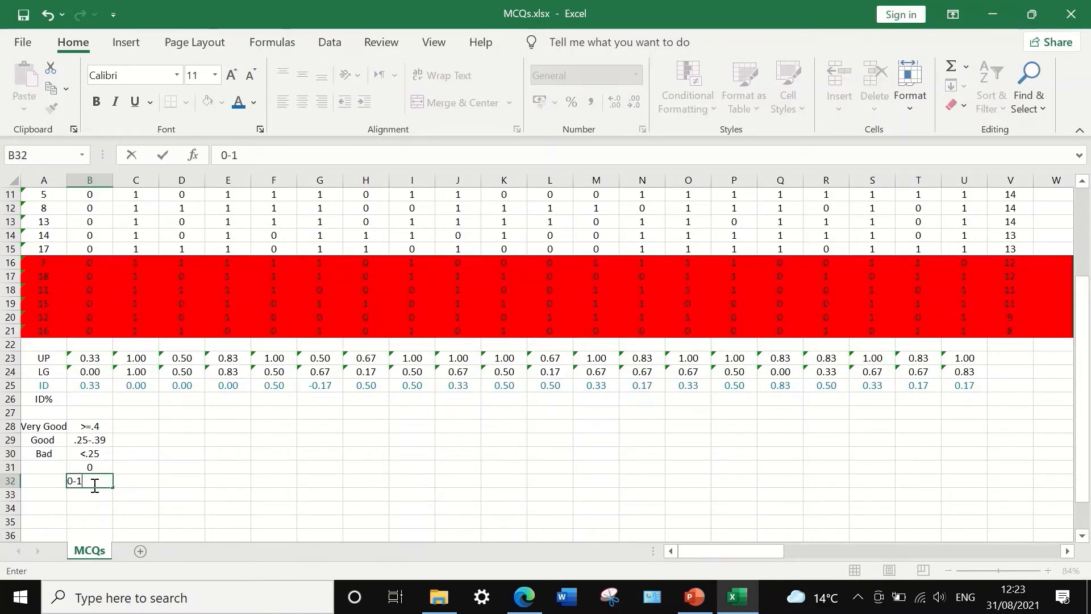
pyautogui.click(85, 499)
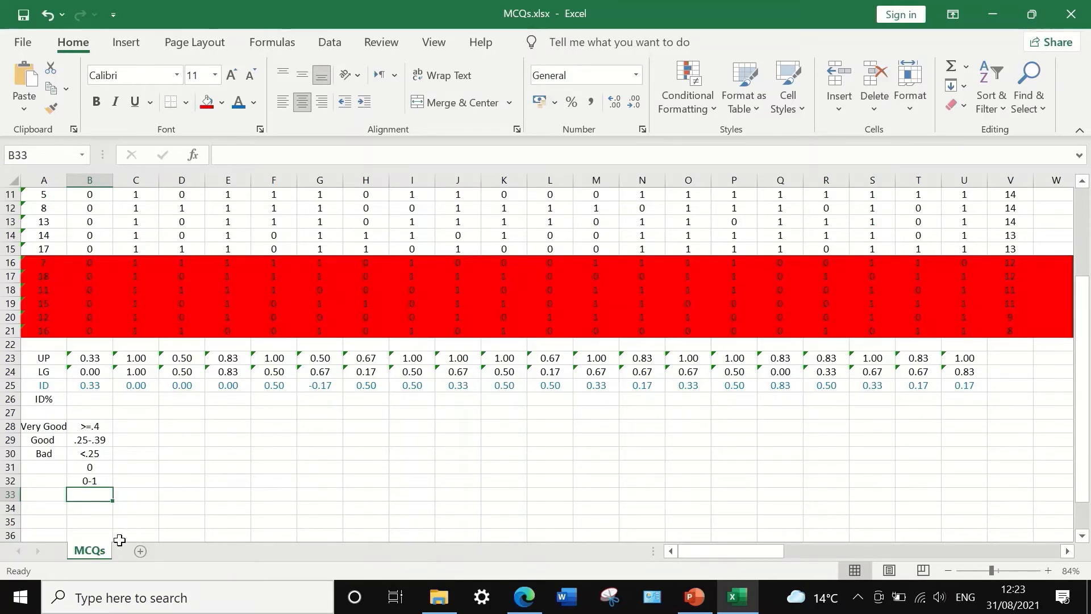
# Label the zero-discrimination criterion as Bad in A31
pyautogui.scroll(1, 62, 398)
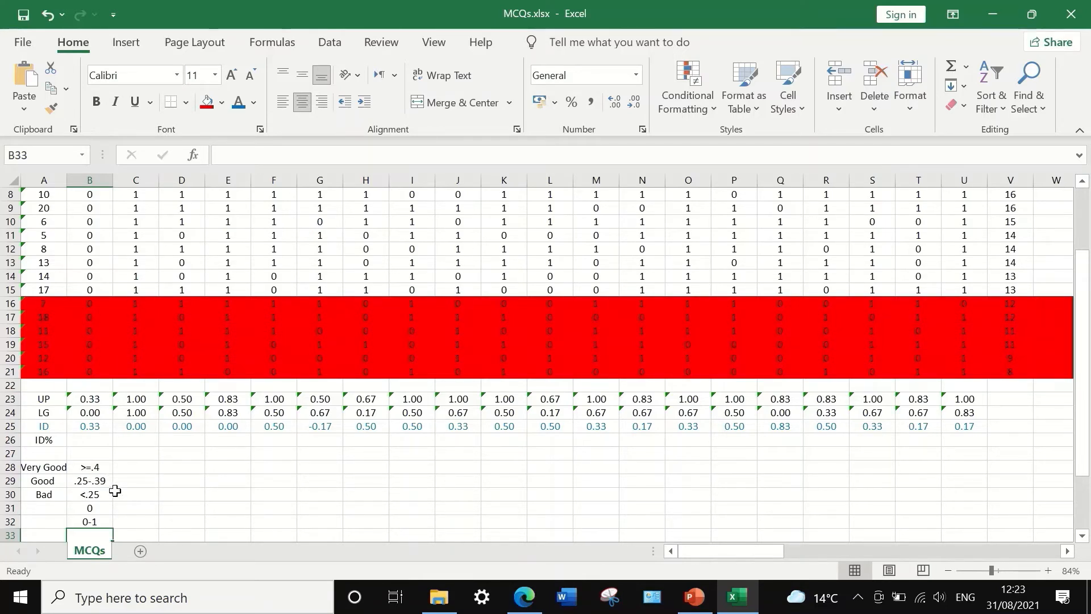
pyautogui.click(146, 426)
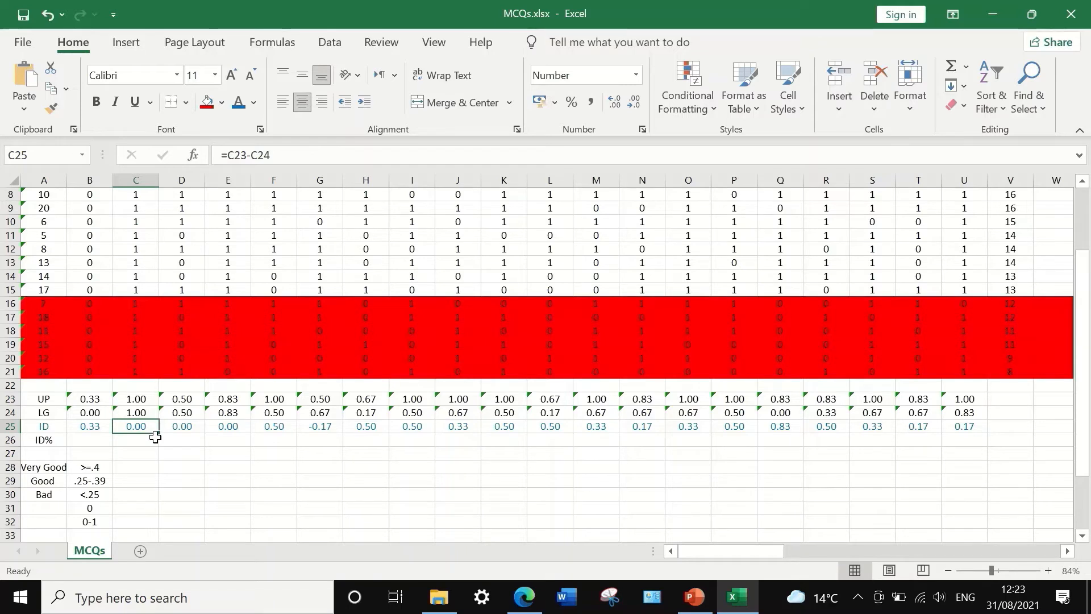
pyautogui.click(50, 508)
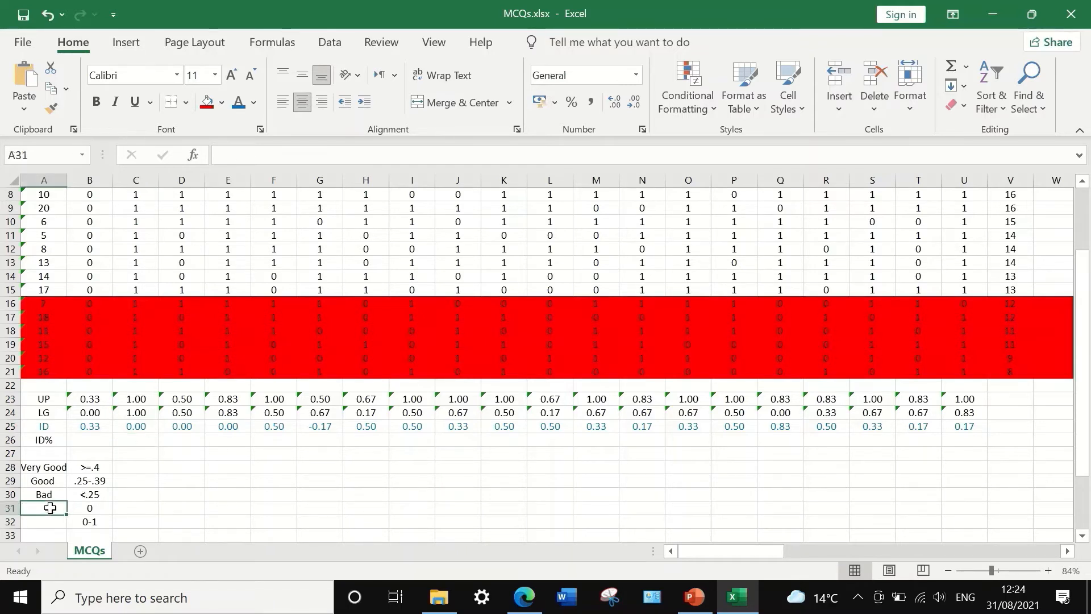
pyautogui.write('Bad')
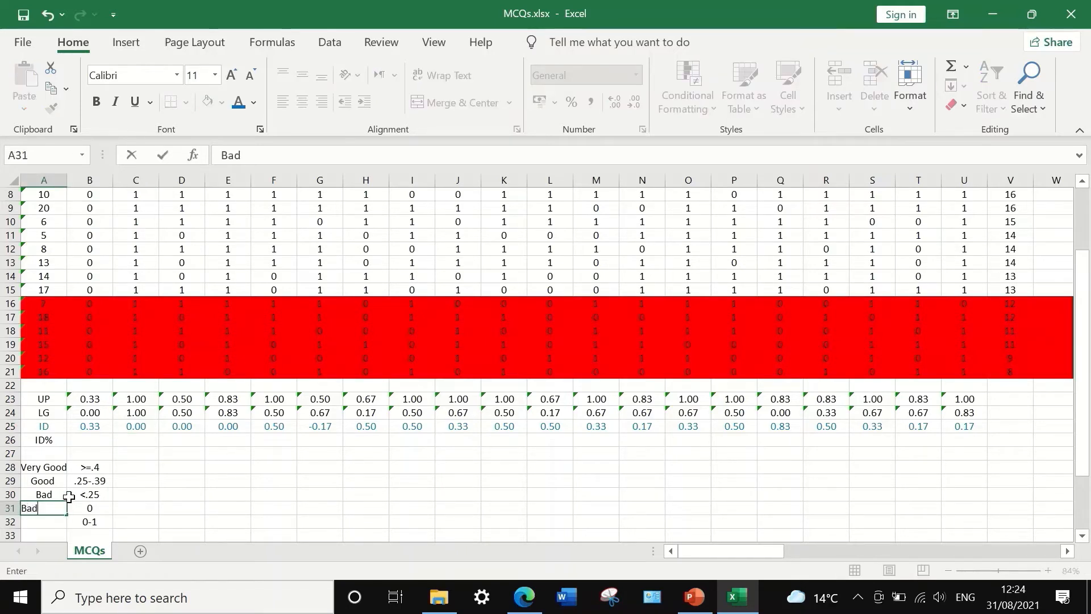
pyautogui.click(135, 492)
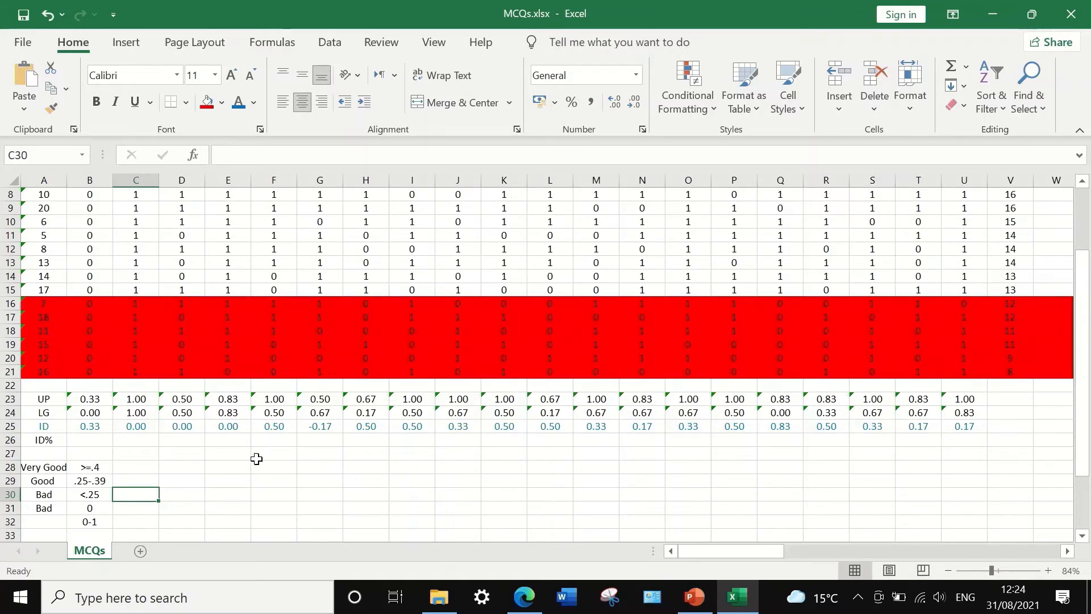
# Examine the discrimination values of Q5, Q6, Q16 and Q19 in row 25 against the upper and lower group answers
pyautogui.click(277, 429)
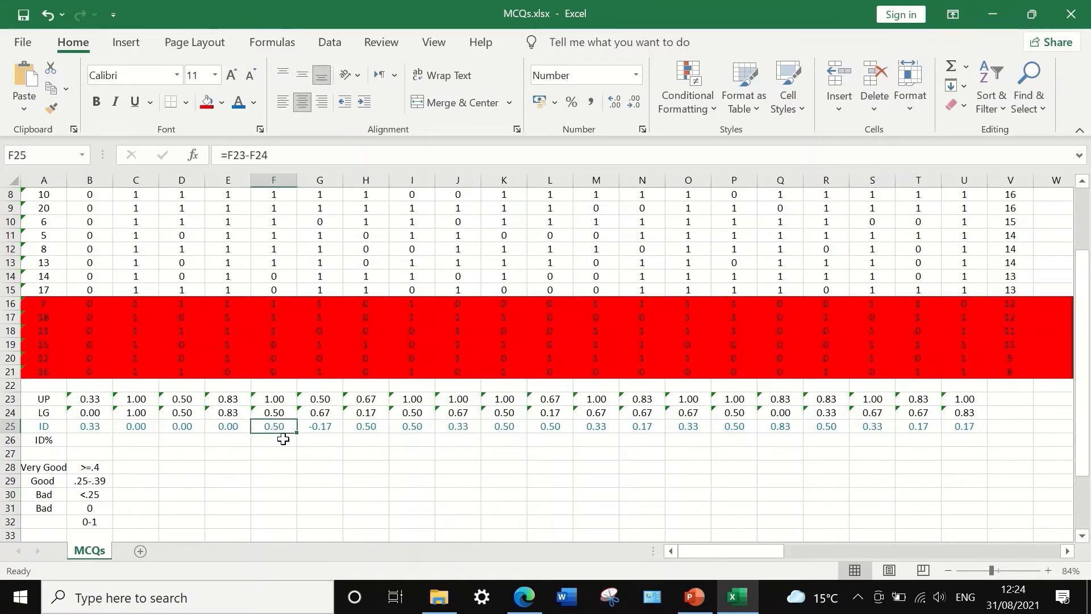
pyautogui.scroll(3, 280, 421)
pyautogui.scroll(-3, 278, 421)
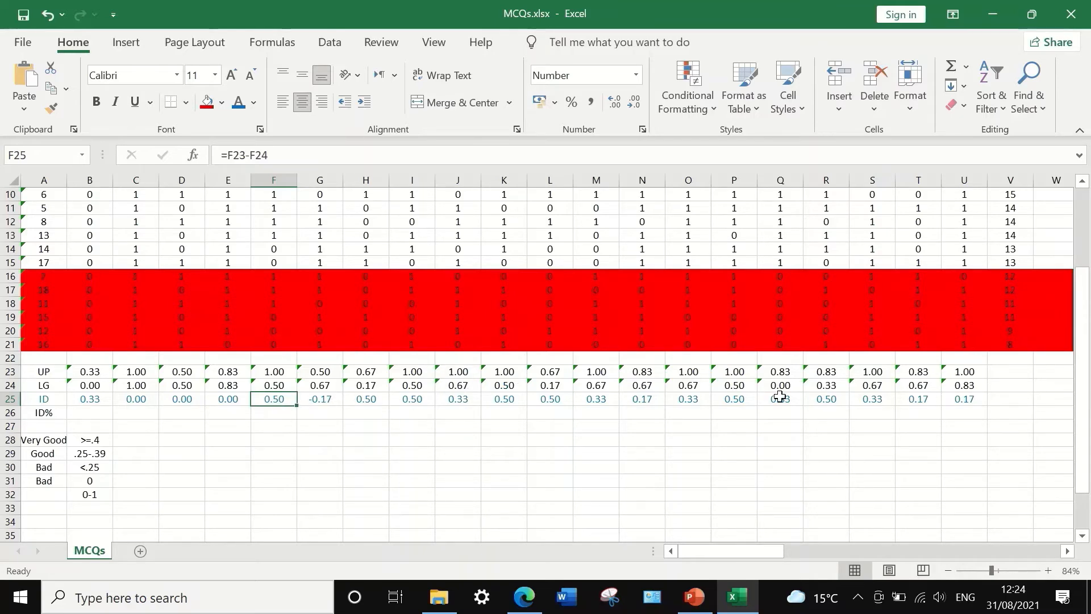
pyautogui.click(310, 399)
pyautogui.scroll(3, 464, 397)
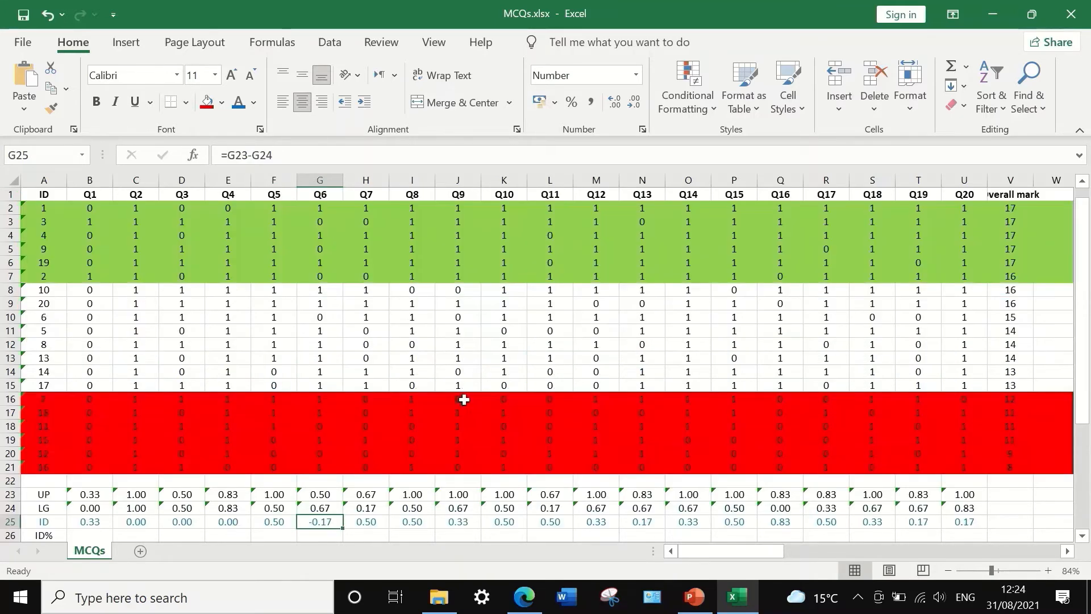
pyautogui.scroll(-3, 467, 392)
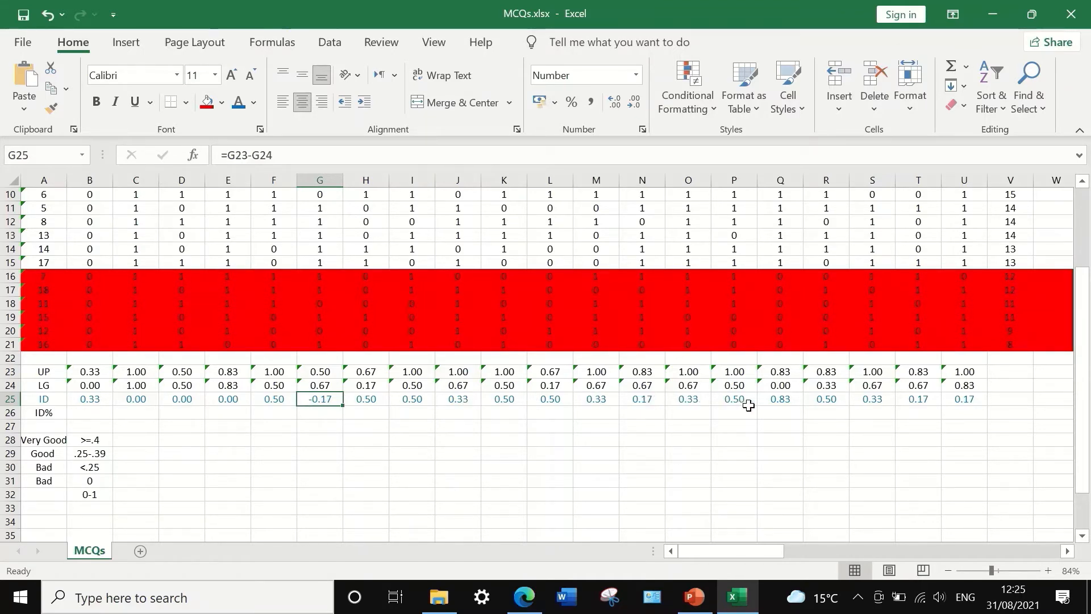
pyautogui.click(776, 401)
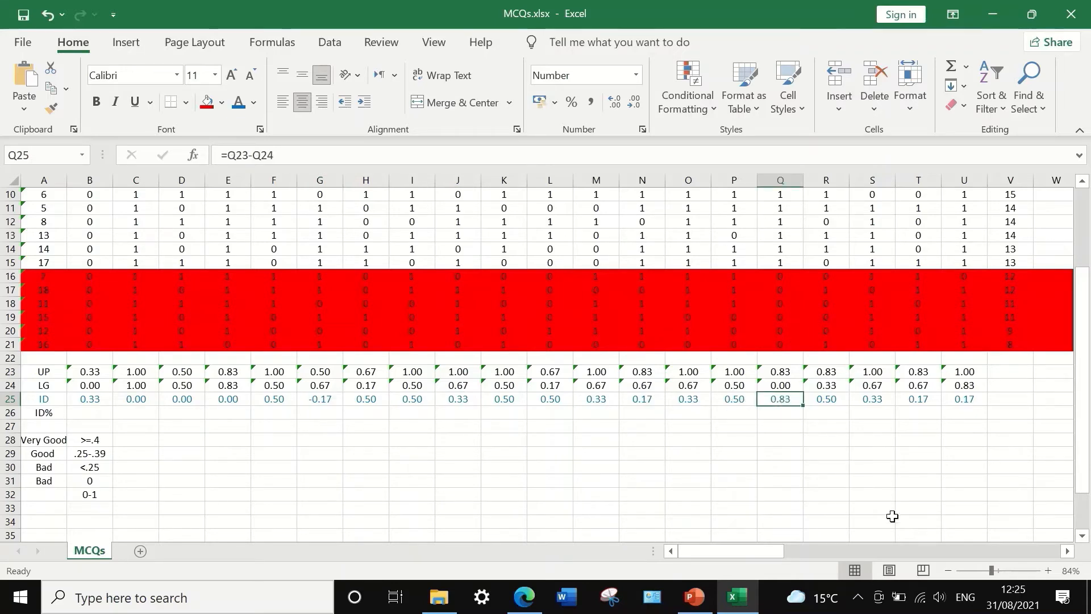
pyautogui.scroll(3, 875, 281)
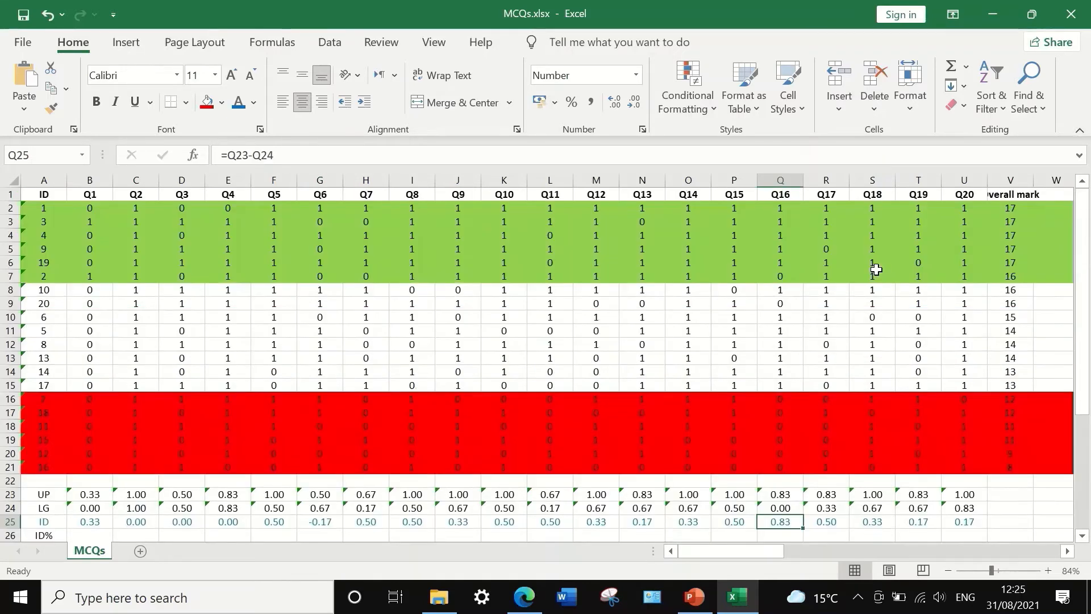
pyautogui.scroll(-3, 876, 282)
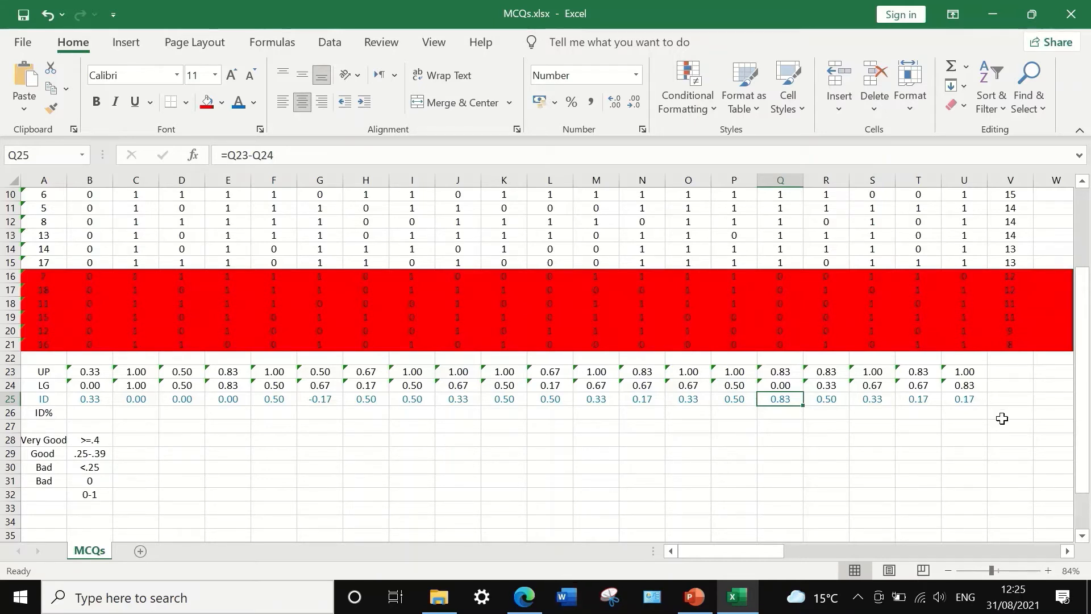
pyautogui.click(932, 400)
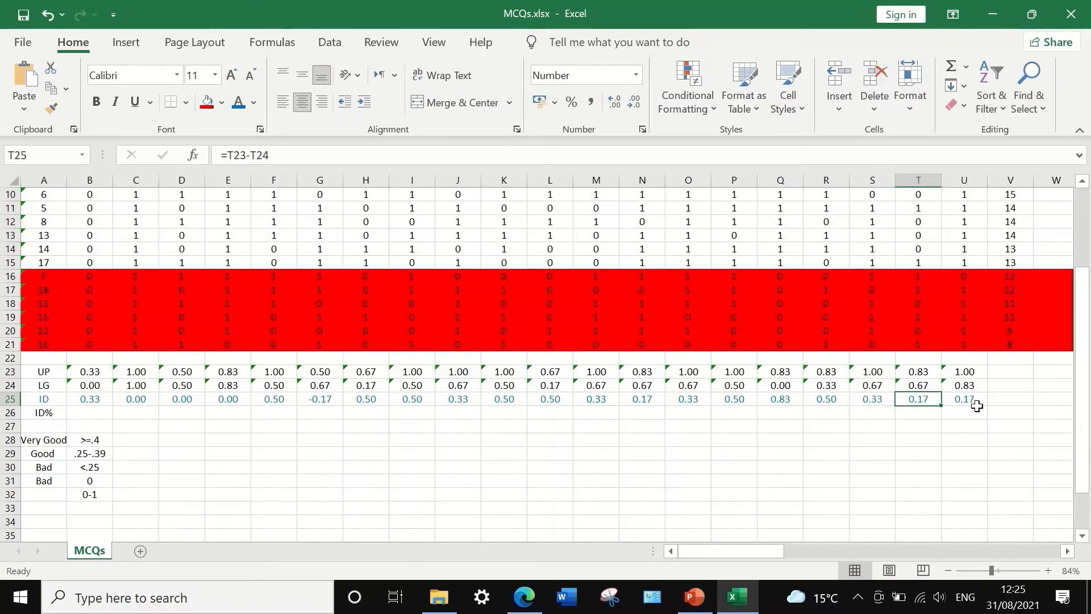
# Fill the discrimination values of Q13, Q19 and Q20 in row 25 with red
pyautogui.click(641, 400)
pyautogui.scroll(3, 641, 396)
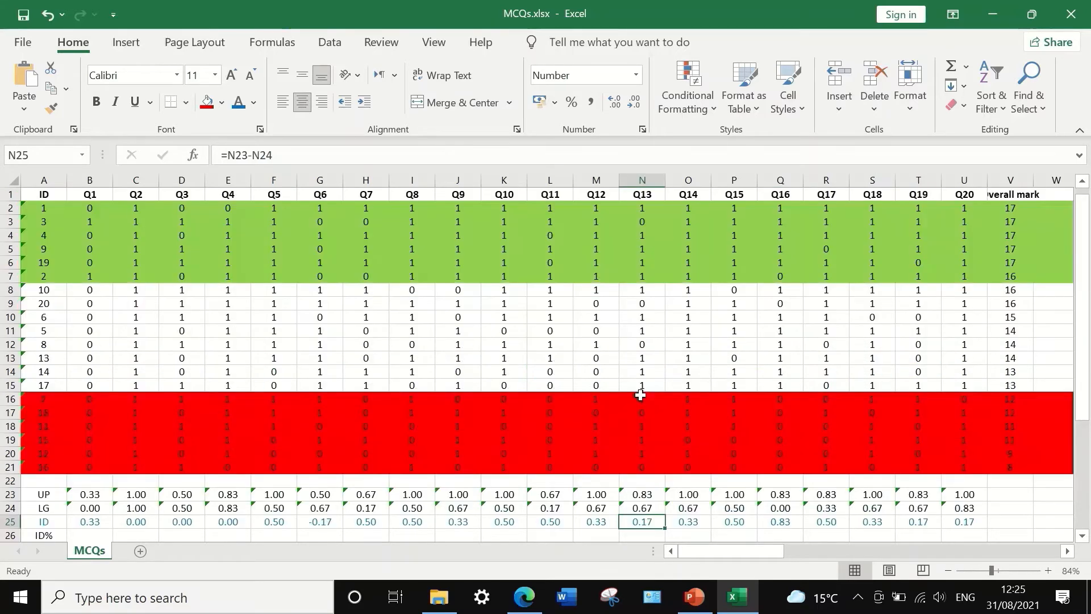
pyautogui.scroll(-4, 640, 392)
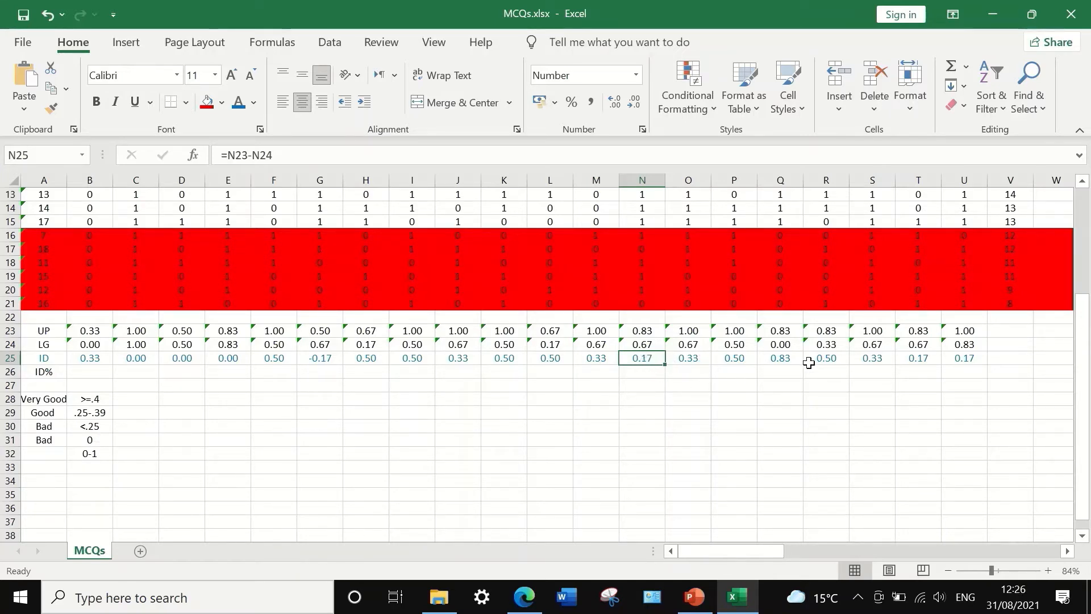
pyautogui.keyDown('ctrl'); pyautogui.click(957, 358); pyautogui.keyUp('ctrl')
pyautogui.keyDown('ctrl'); pyautogui.click(916, 360); pyautogui.keyUp('ctrl')
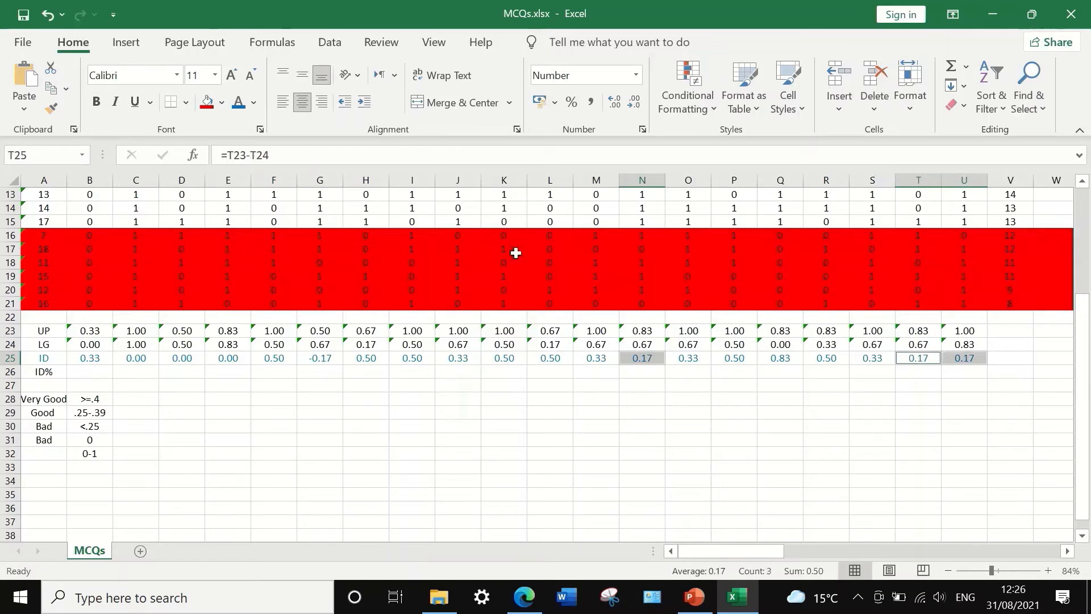
pyautogui.click(205, 105)
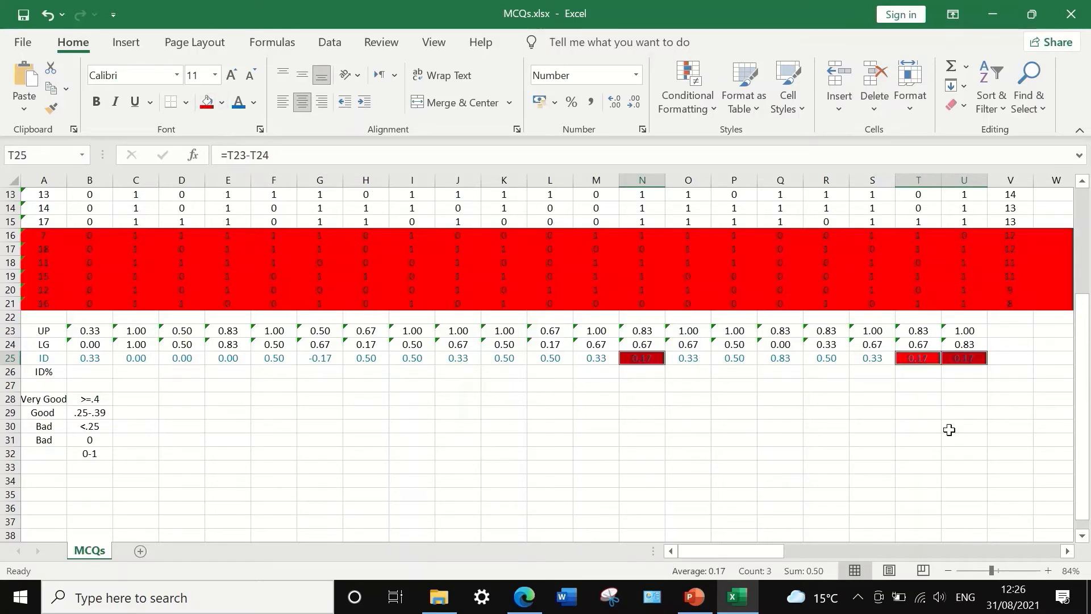
pyautogui.click(872, 398)
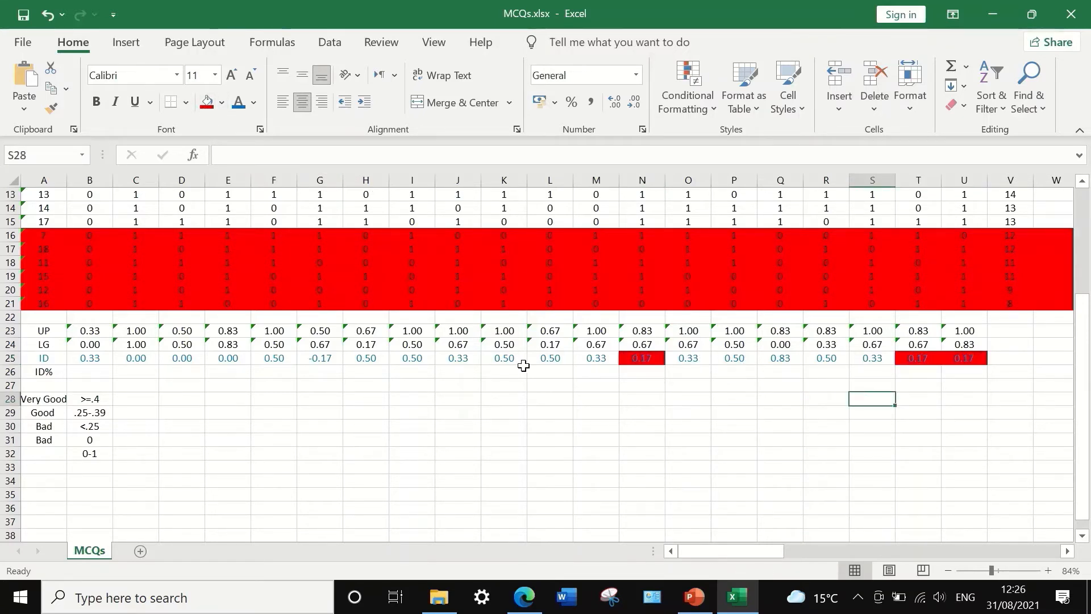
# Fill the discrimination values of Q6, Q2, Q3 and Q4 in row 25 with red as well
pyautogui.click(326, 359)
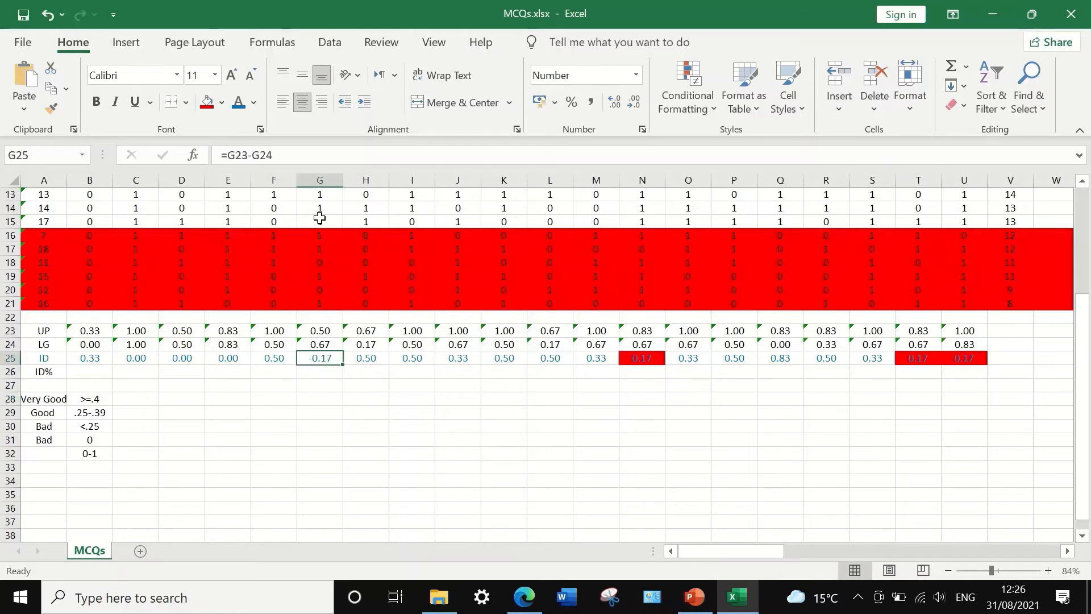
pyautogui.click(208, 103)
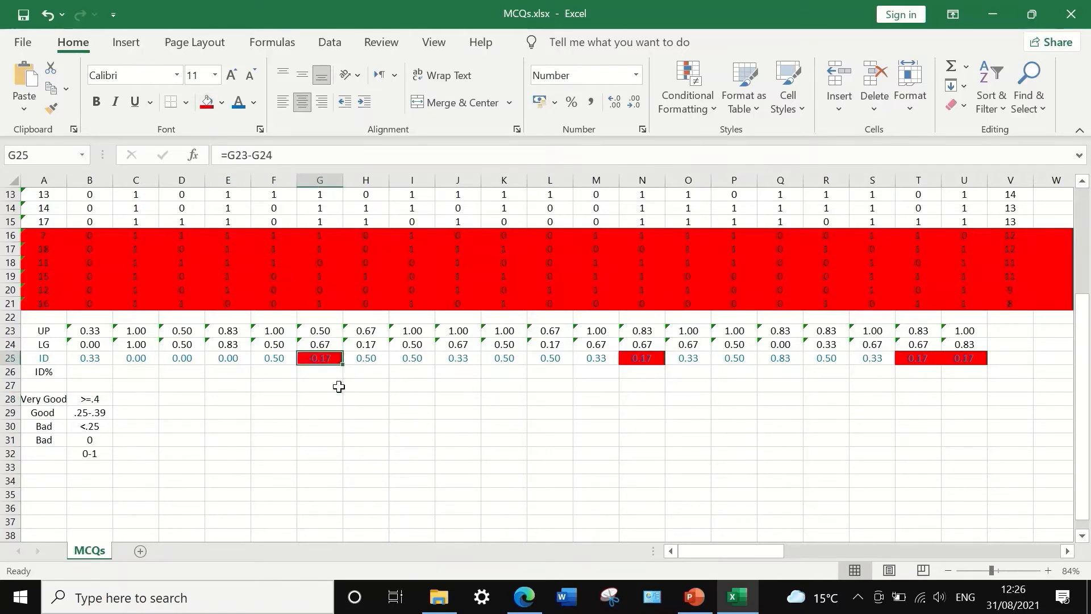
pyautogui.keyDown('ctrl'); pyautogui.click(175, 359); pyautogui.keyUp('ctrl')
pyautogui.keyDown('ctrl'); pyautogui.click(127, 359); pyautogui.keyUp('ctrl')
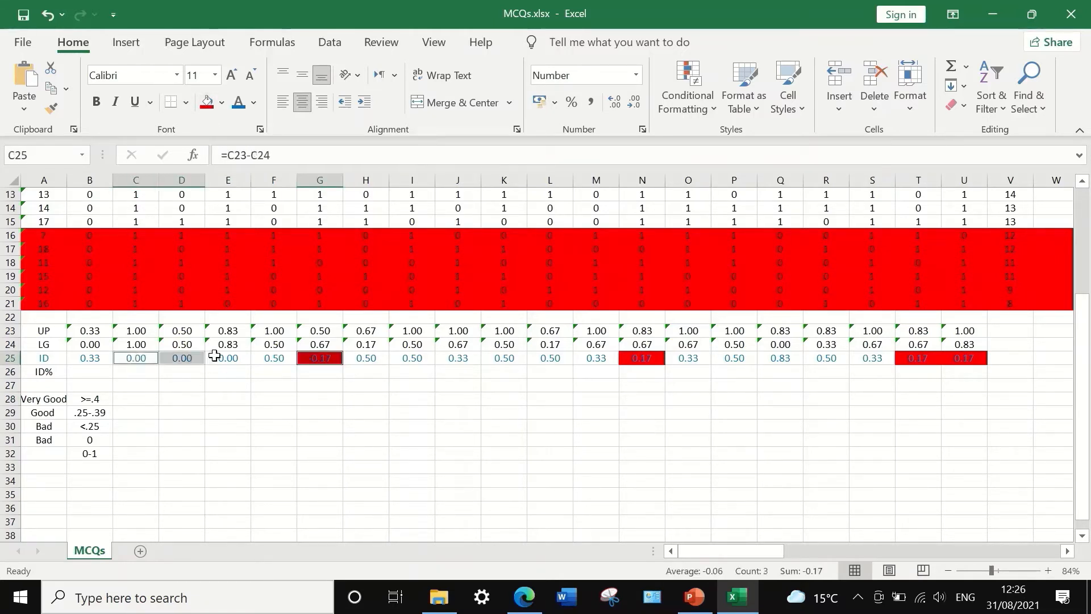
pyautogui.keyDown('ctrl'); pyautogui.click(224, 358); pyautogui.keyUp('ctrl')
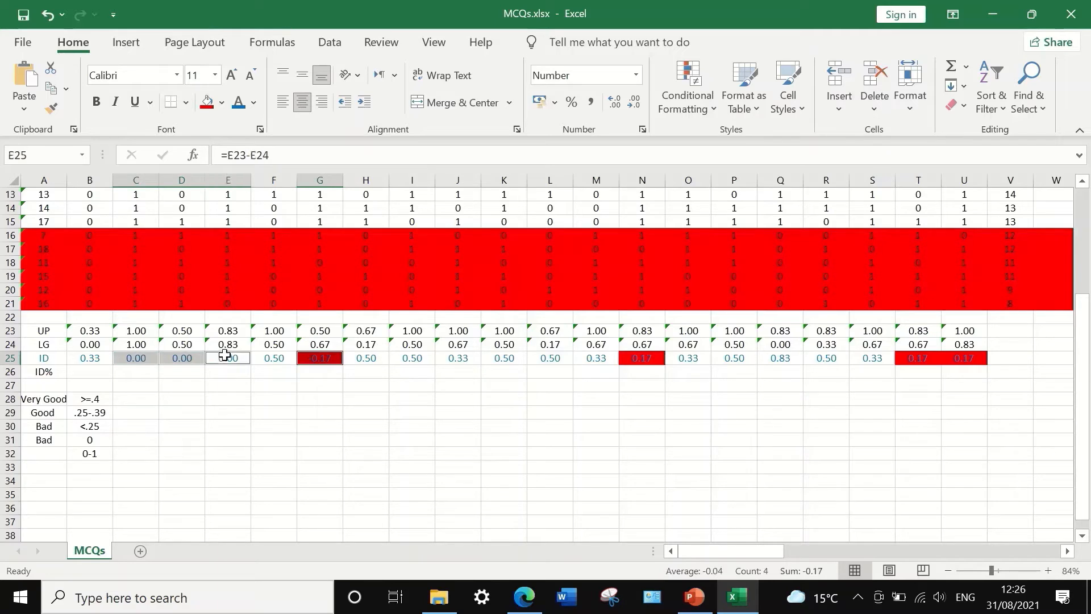
pyautogui.click(207, 102)
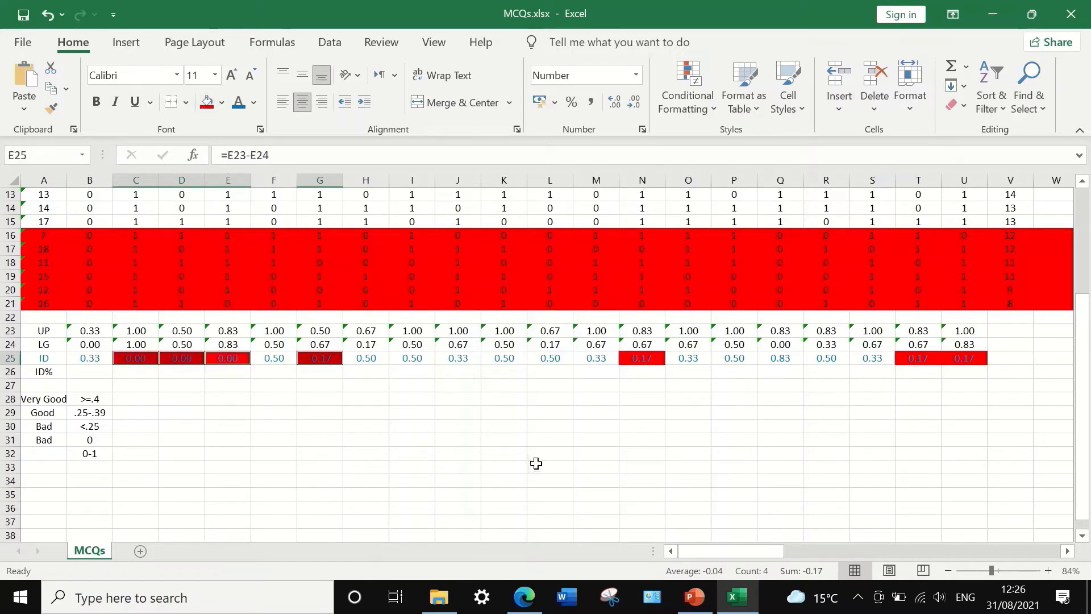
pyautogui.click(503, 441)
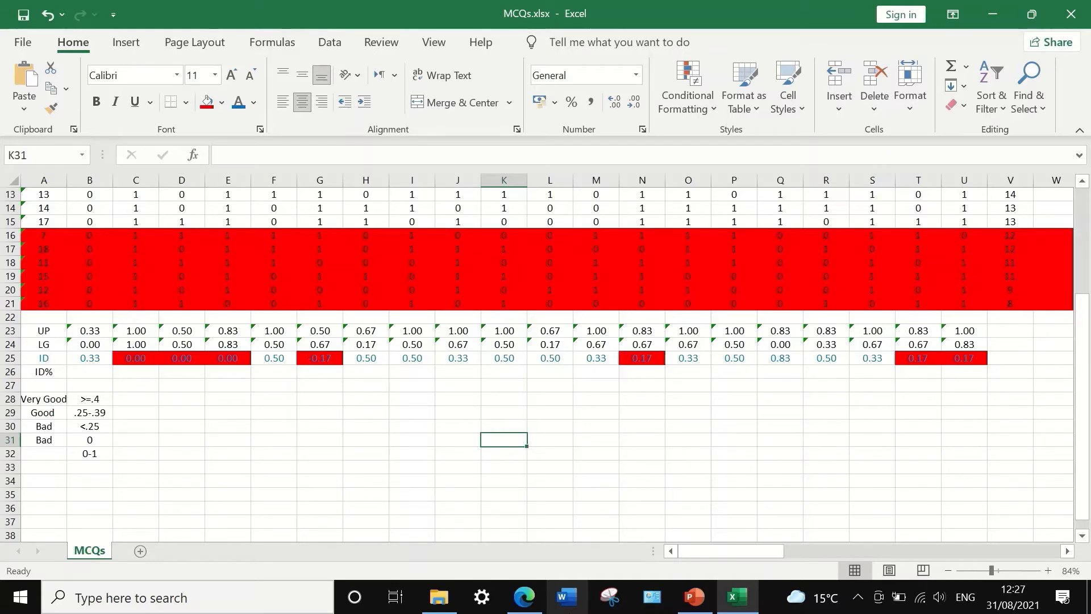
# Calculate the discrimination percentage of Q1 in B26 with the formula =B25*100
pyautogui.click(102, 372)
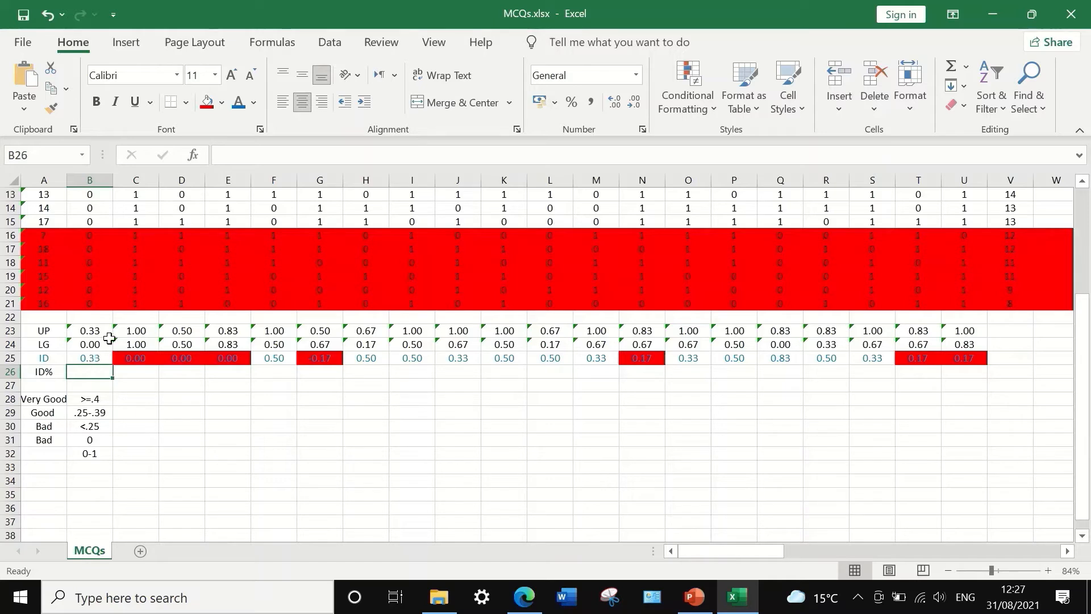
pyautogui.click(225, 153)
pyautogui.write('=')
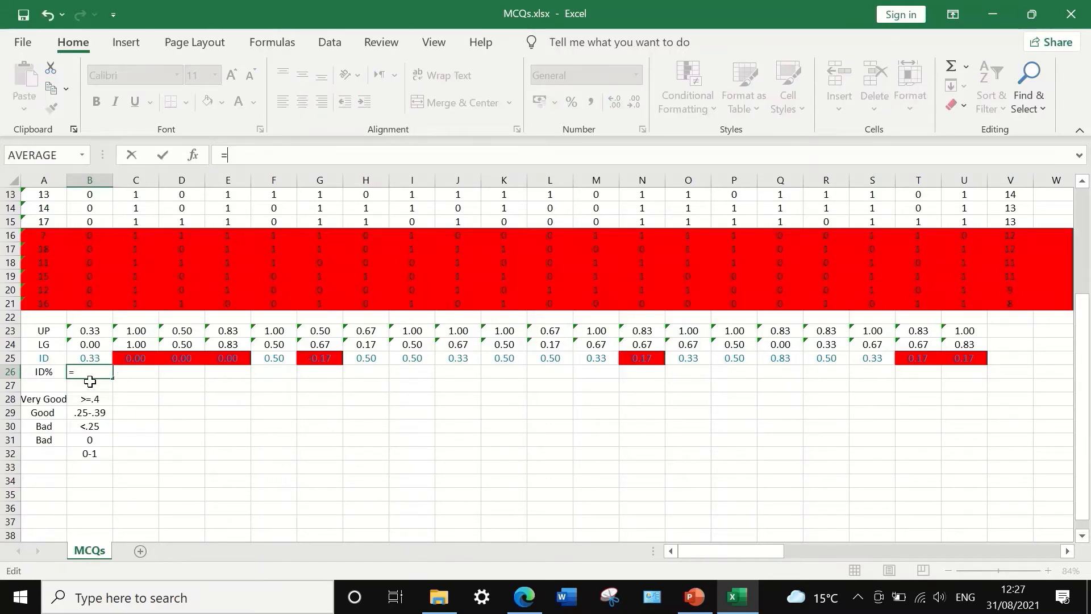
pyautogui.click(94, 357)
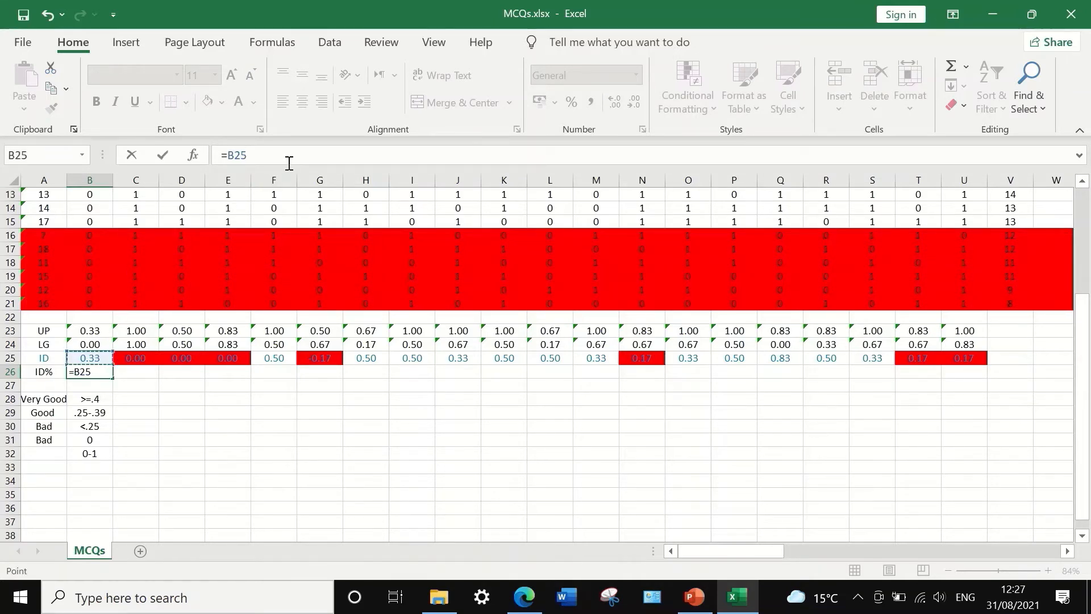
pyautogui.write('*100')
pyautogui.press('Return')
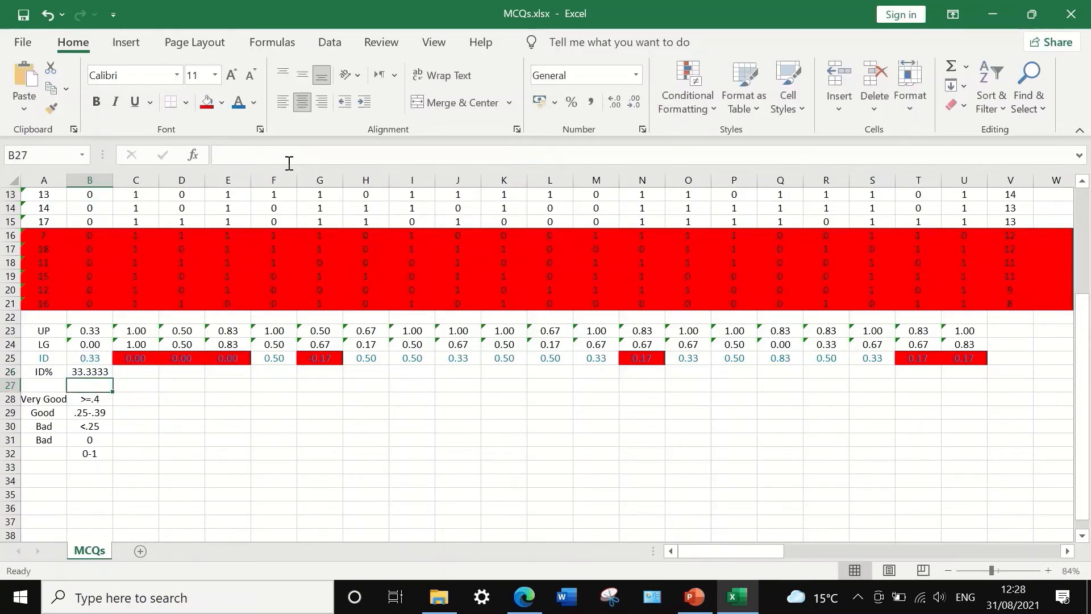
# Copy the ID% formula from B26 across to U26 and show the percentages with one decimal place
pyautogui.click(98, 371)
pyautogui.moveTo(114, 380); pyautogui.dragTo(972, 387)
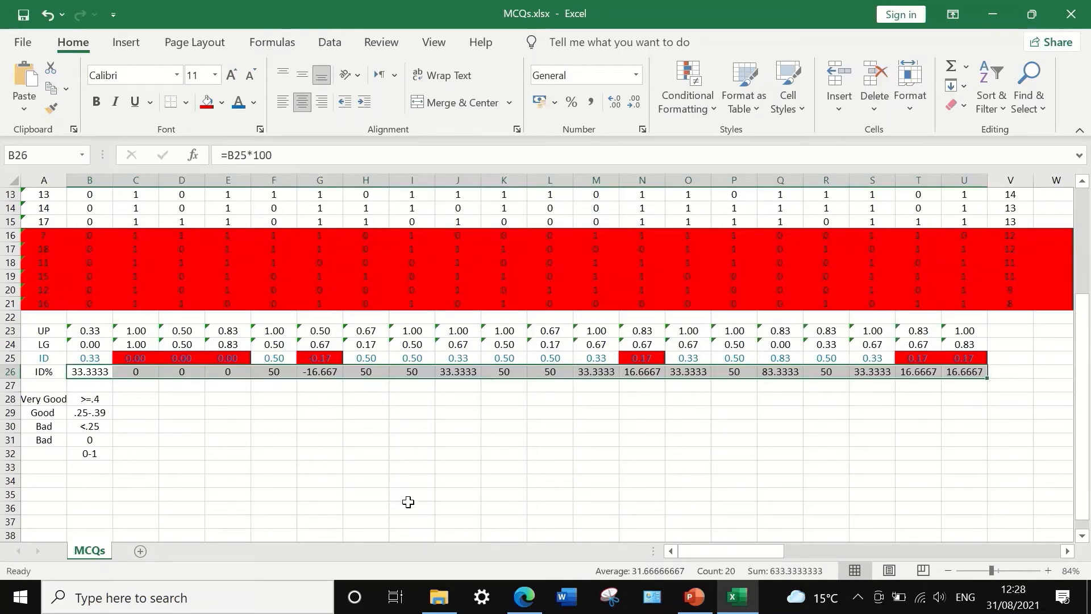
pyautogui.click(635, 103)
pyautogui.click(634, 103)
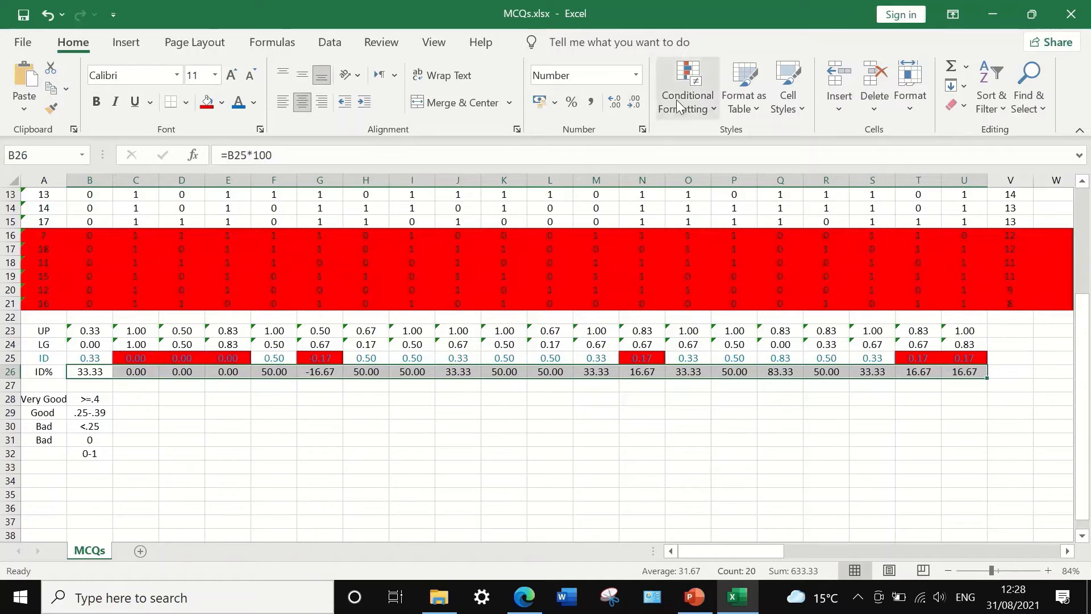
pyautogui.click(640, 105)
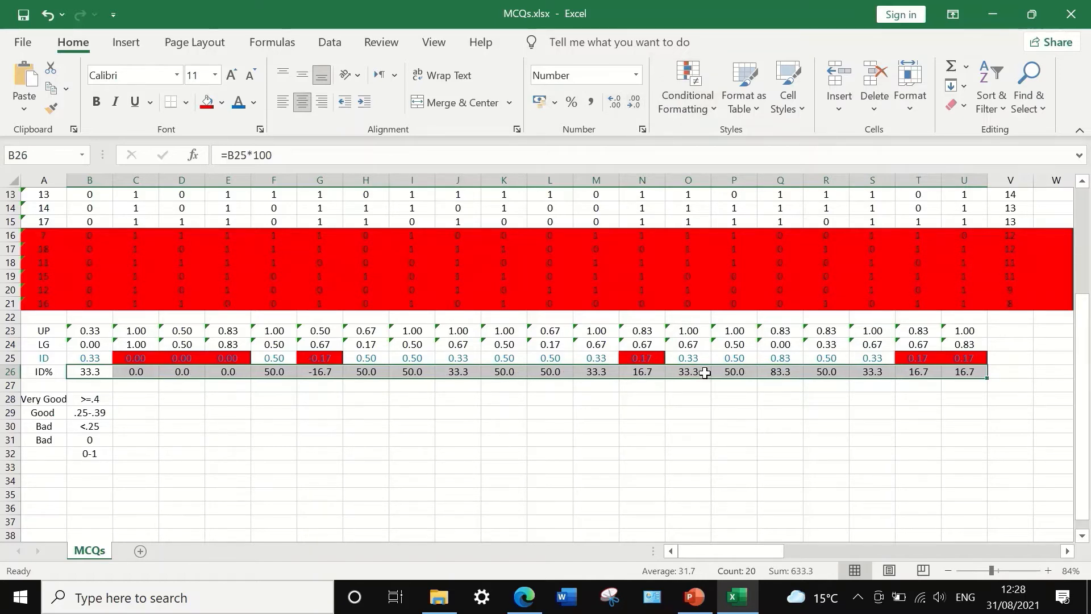
pyautogui.click(740, 399)
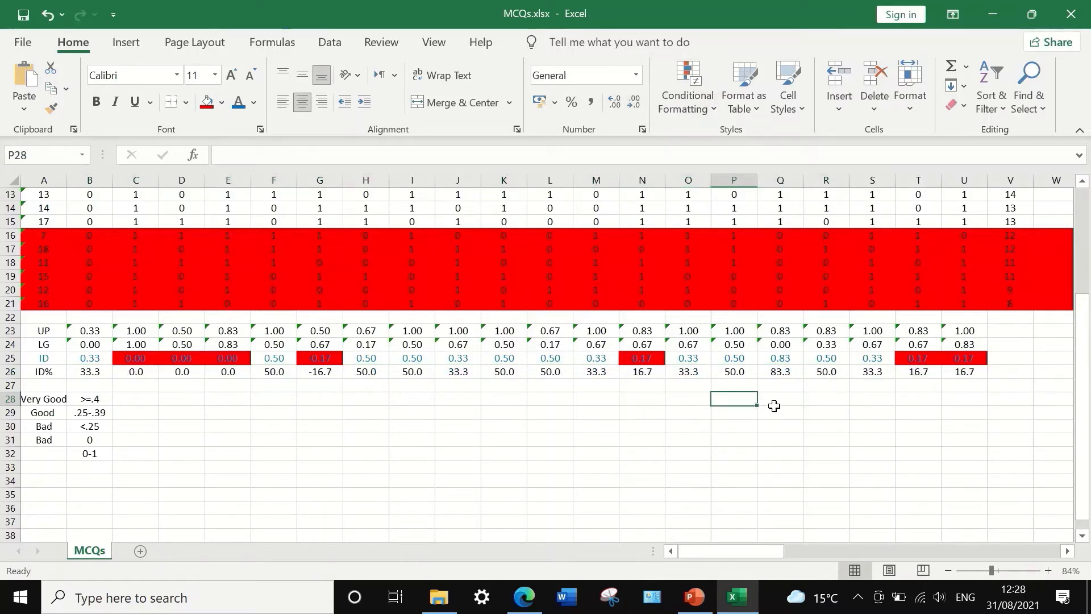
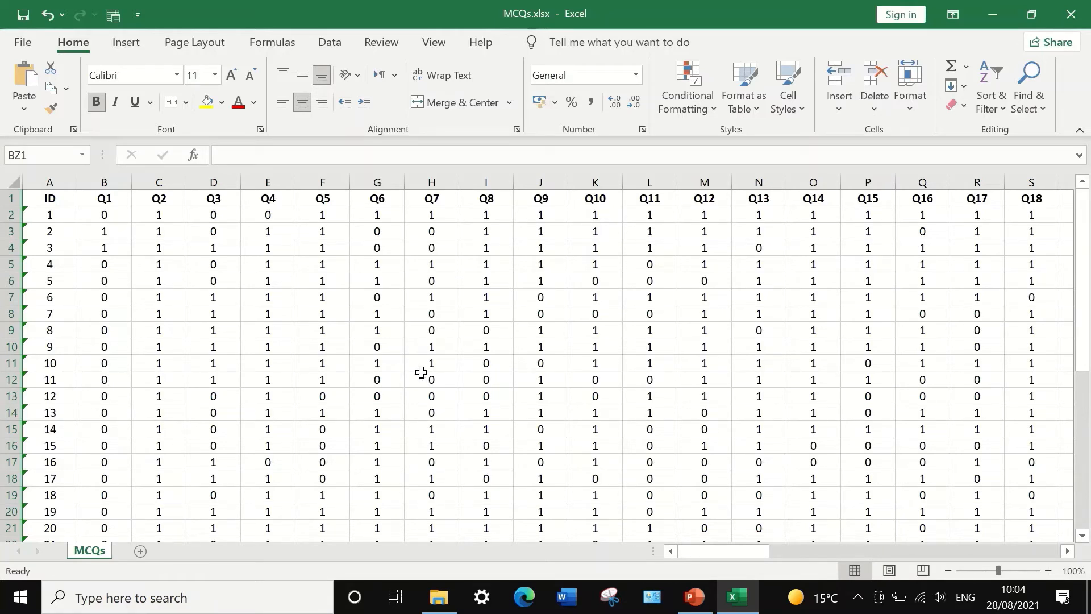
# Add the heading Total Score in BZ1, after the last question column of the 76-question sheet
pyautogui.scroll(-1, 383, 458)
pyautogui.scroll(1, 386, 459)
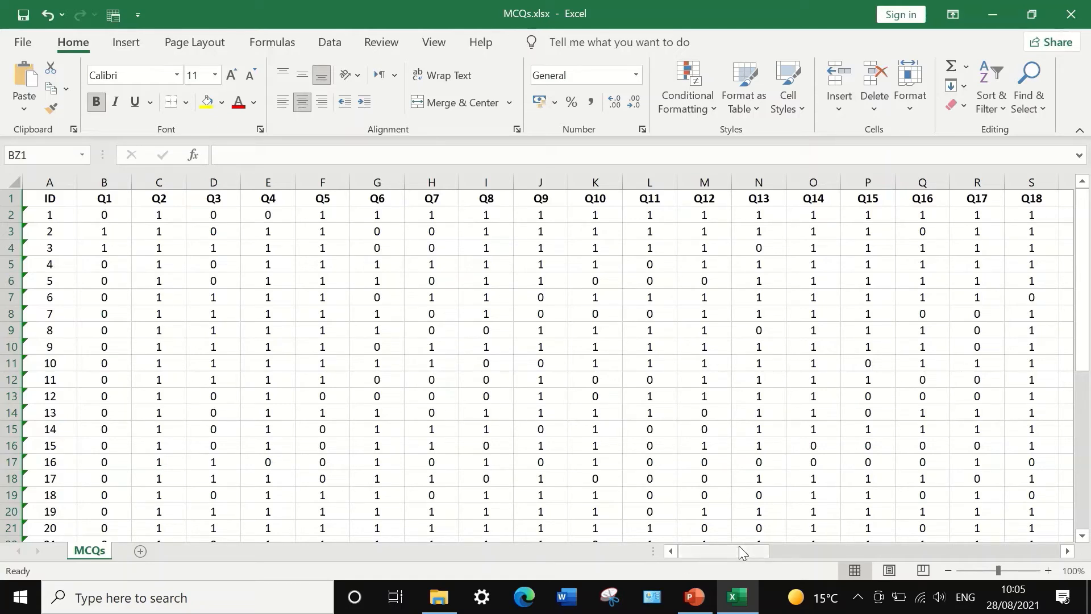
pyautogui.moveTo(739, 545); pyautogui.dragTo(415, 514)
pyautogui.moveTo(725, 551); pyautogui.dragTo(1042, 521)
pyautogui.click(972, 194)
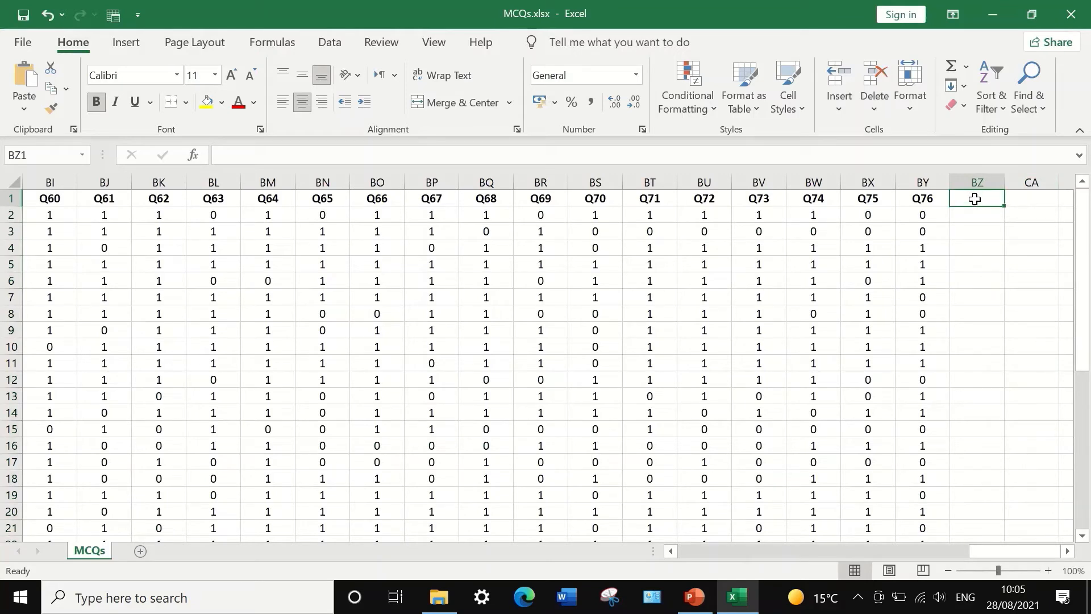
pyautogui.click(293, 159)
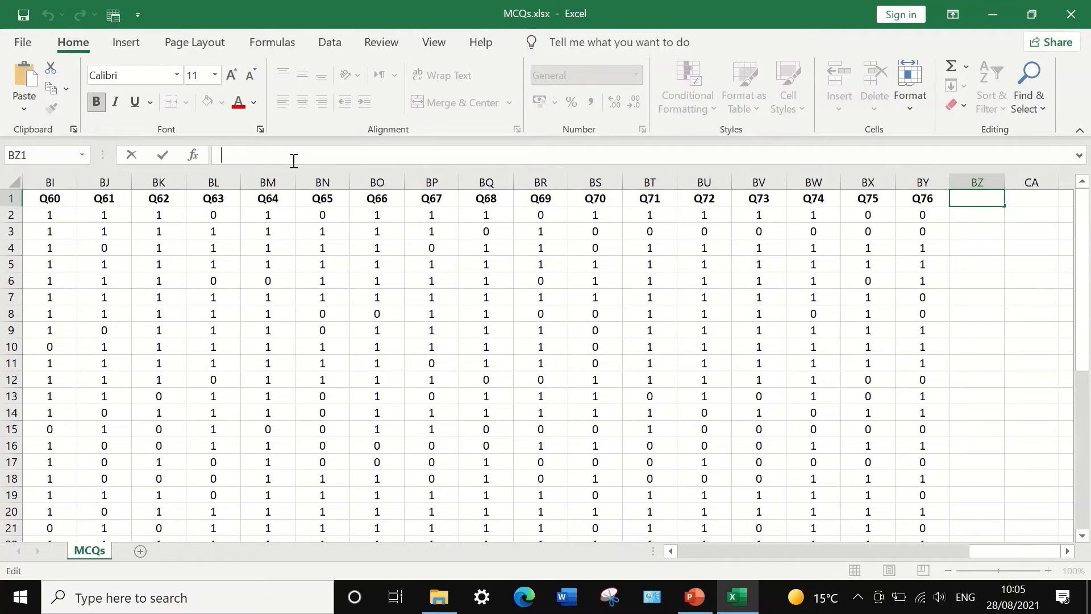
pyautogui.write('Total Score')
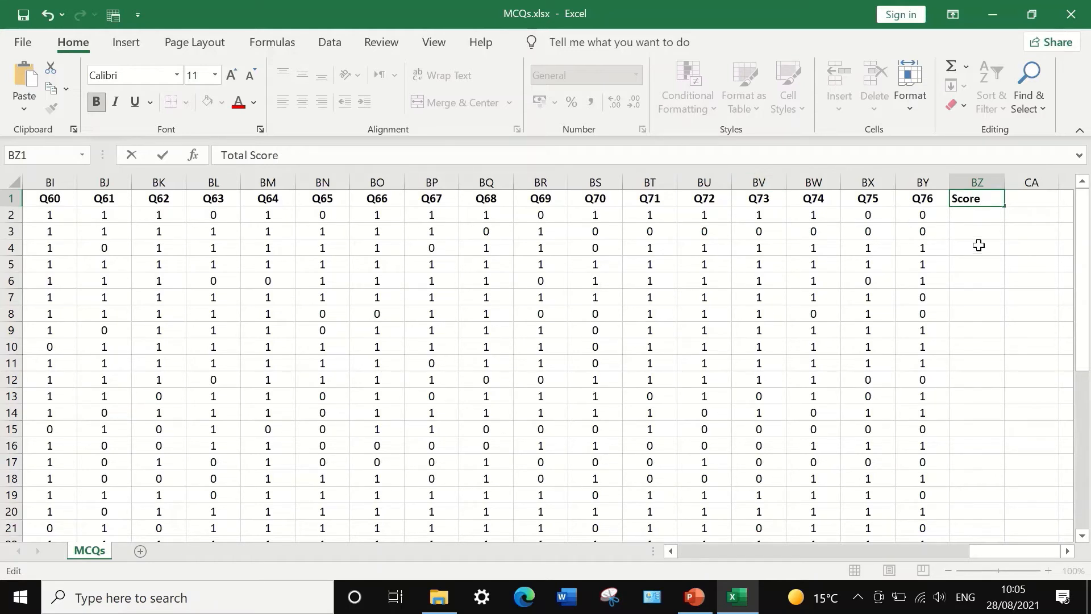
pyautogui.click(980, 224)
pyautogui.click(978, 200)
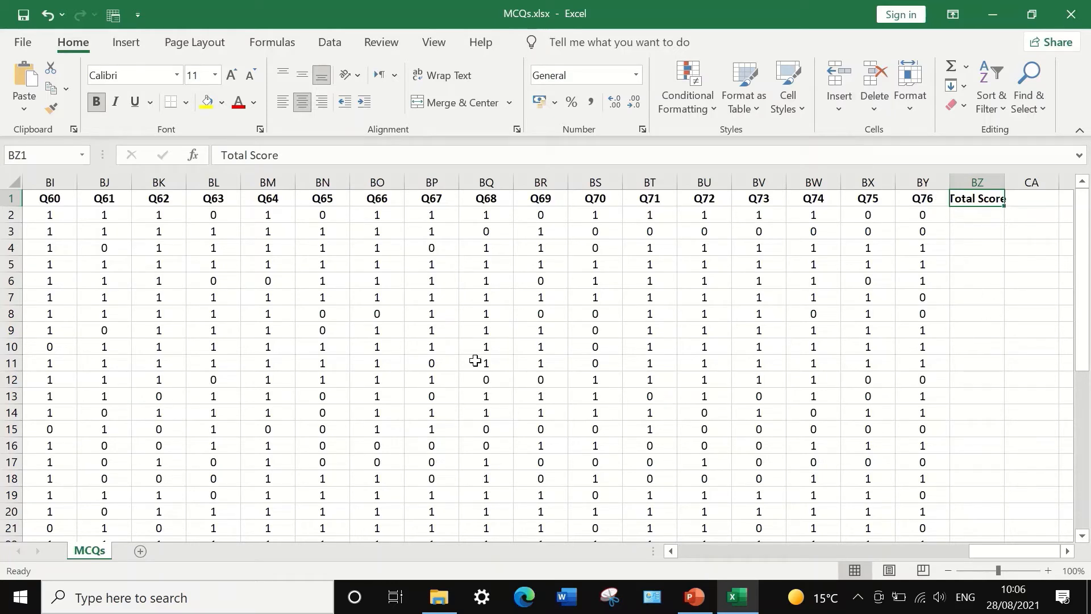
# Calculate the first student's percentage score in BZ2 with the formula =SUM(B2:BY2)/76*100
pyautogui.click(978, 218)
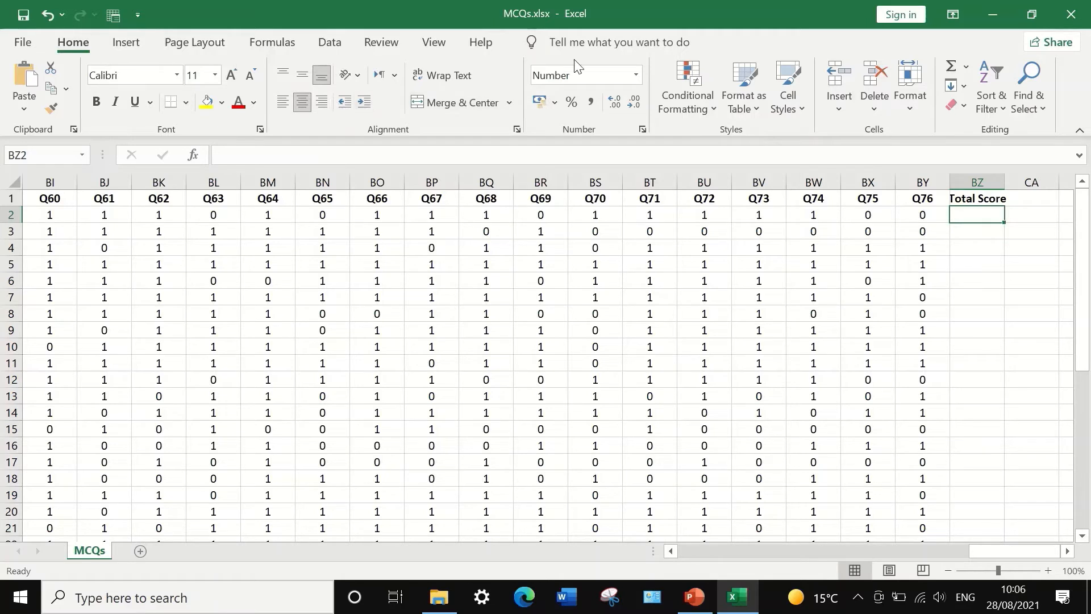
pyautogui.click(964, 71)
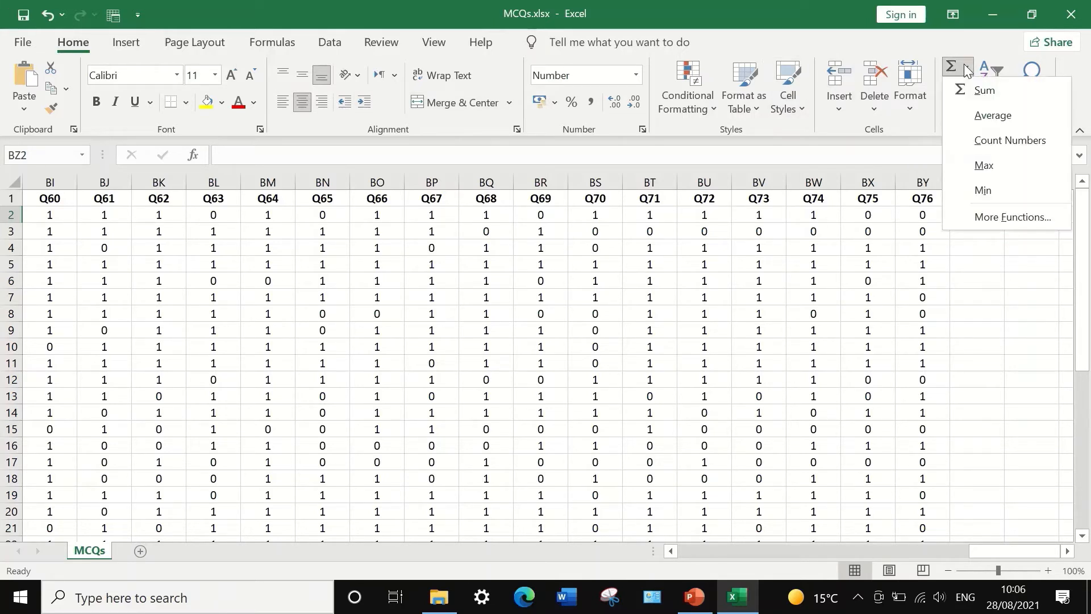
pyautogui.click(992, 95)
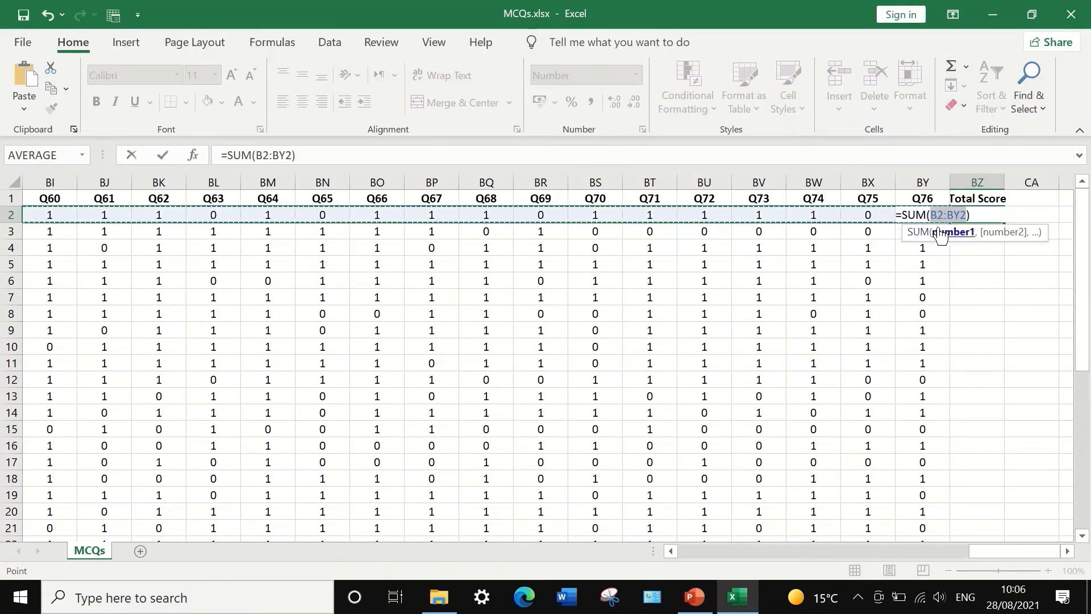
pyautogui.moveTo(1009, 551)
pyautogui.mouseDown()
pyautogui.moveTo(717, 550)
pyautogui.moveTo(1007, 550)
pyautogui.mouseUp()
pyautogui.click(312, 161)
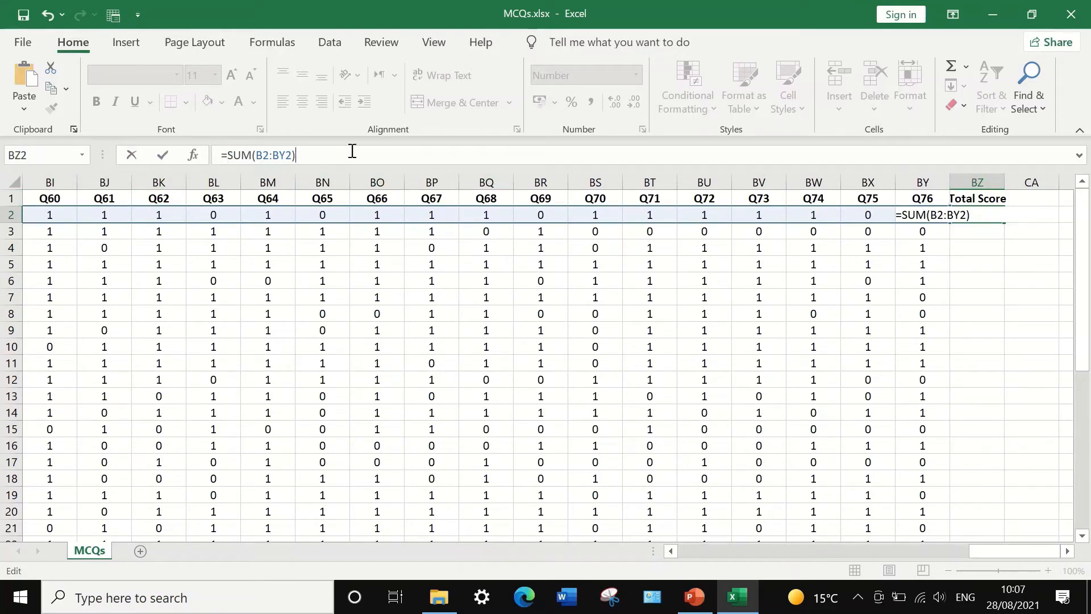
pyautogui.write('/')
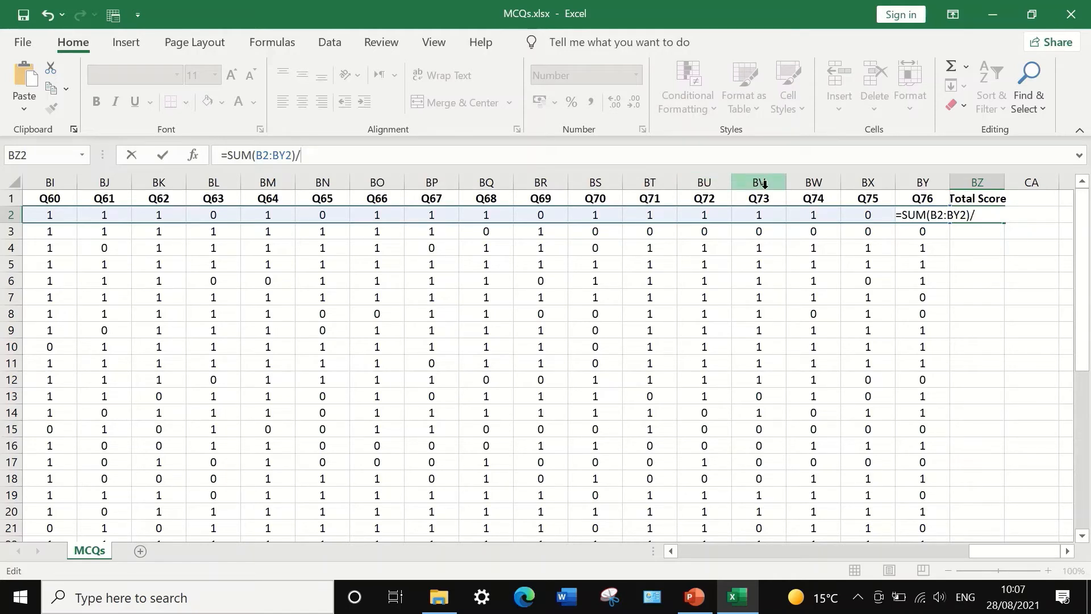
pyautogui.write('76')
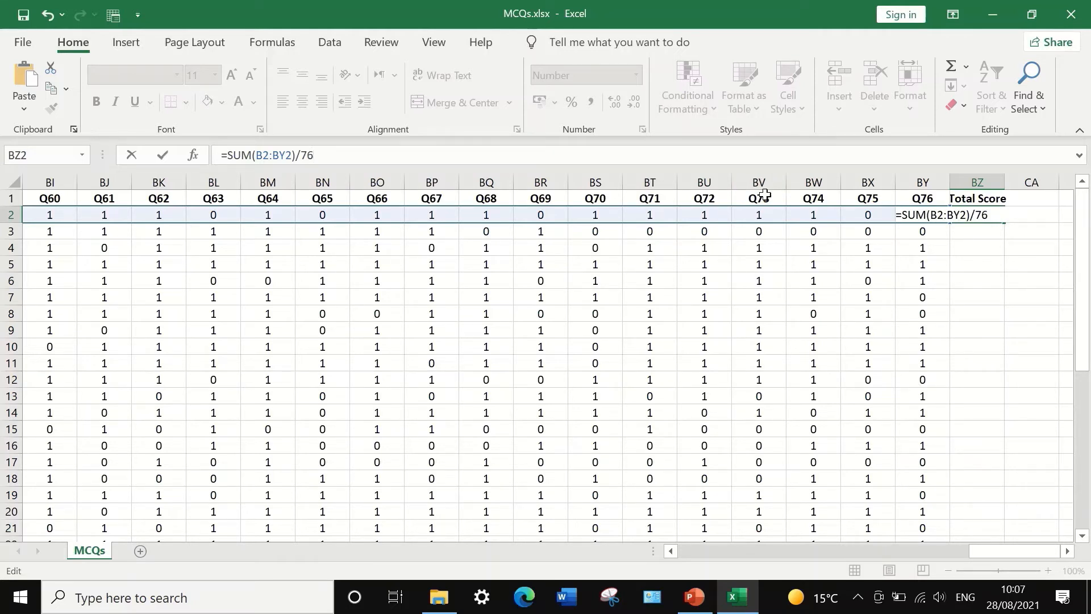
pyautogui.write('*100')
pyautogui.press('Return')
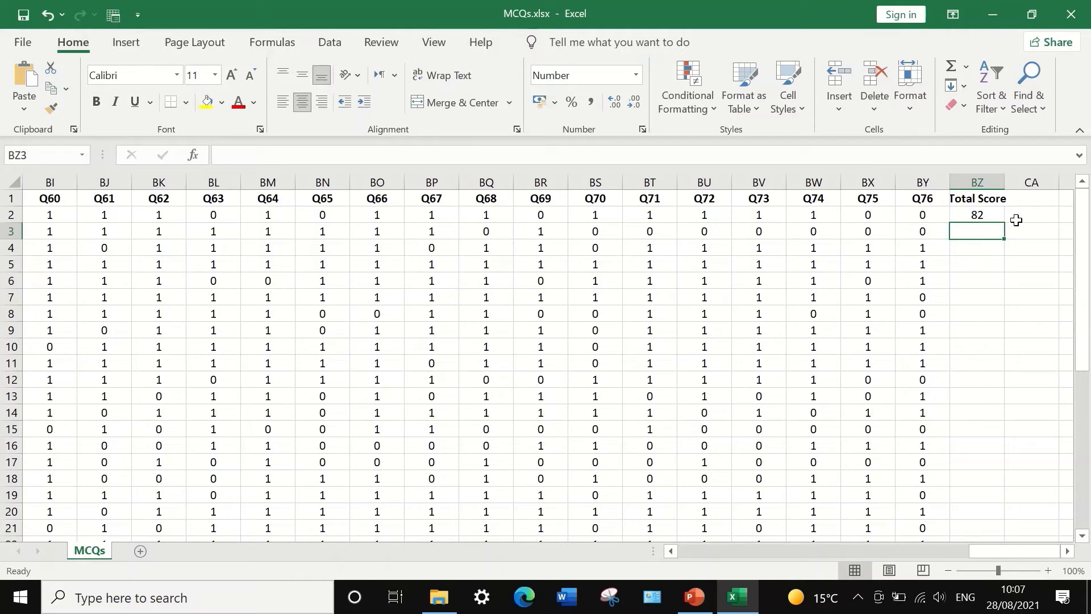
# Copy the total score formula from BZ2 down to BZ39 for all students
pyautogui.click(977, 215)
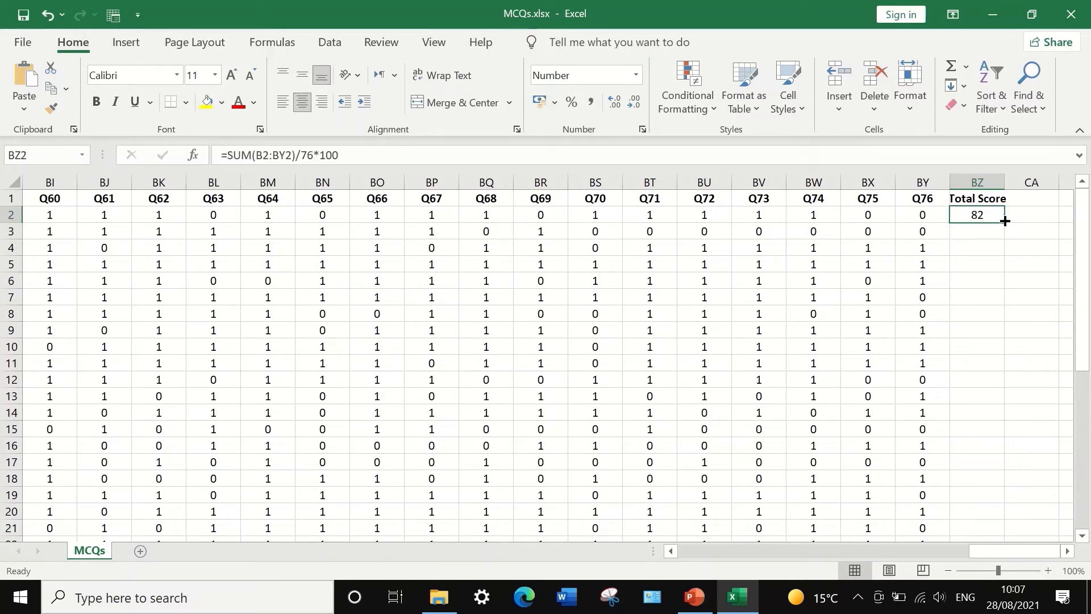
pyautogui.moveTo(1005, 221); pyautogui.dragTo(994, 488)
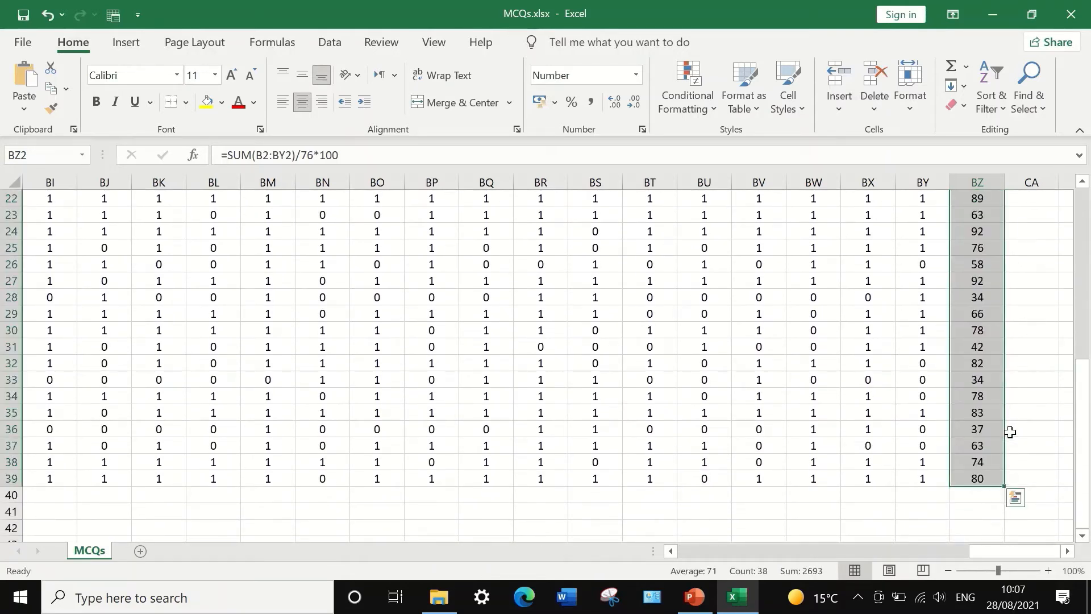
pyautogui.scroll(7, 1009, 429)
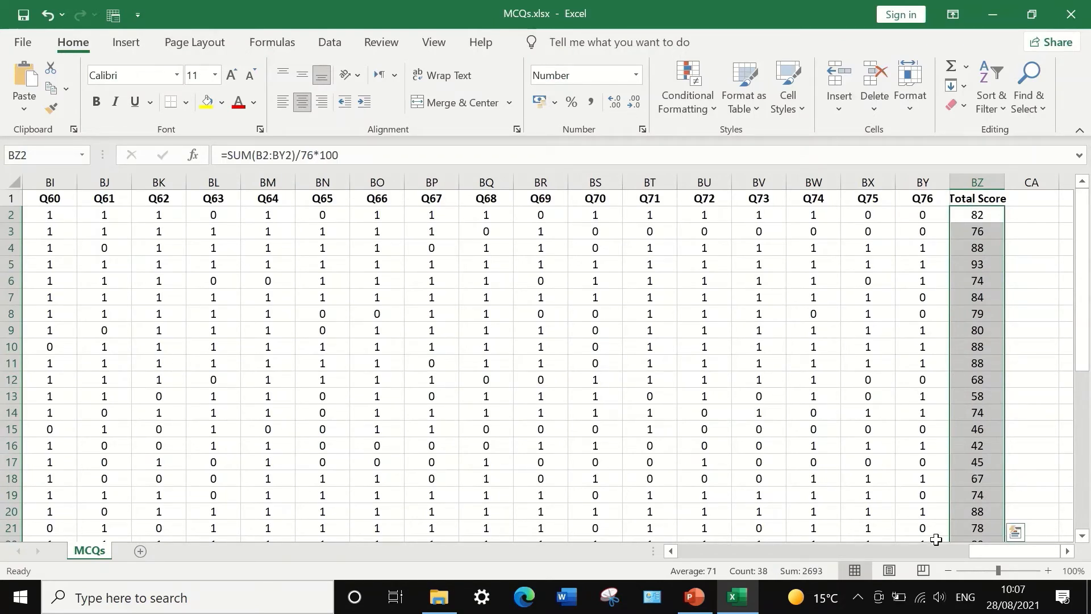
pyautogui.moveTo(1007, 550); pyautogui.dragTo(701, 541)
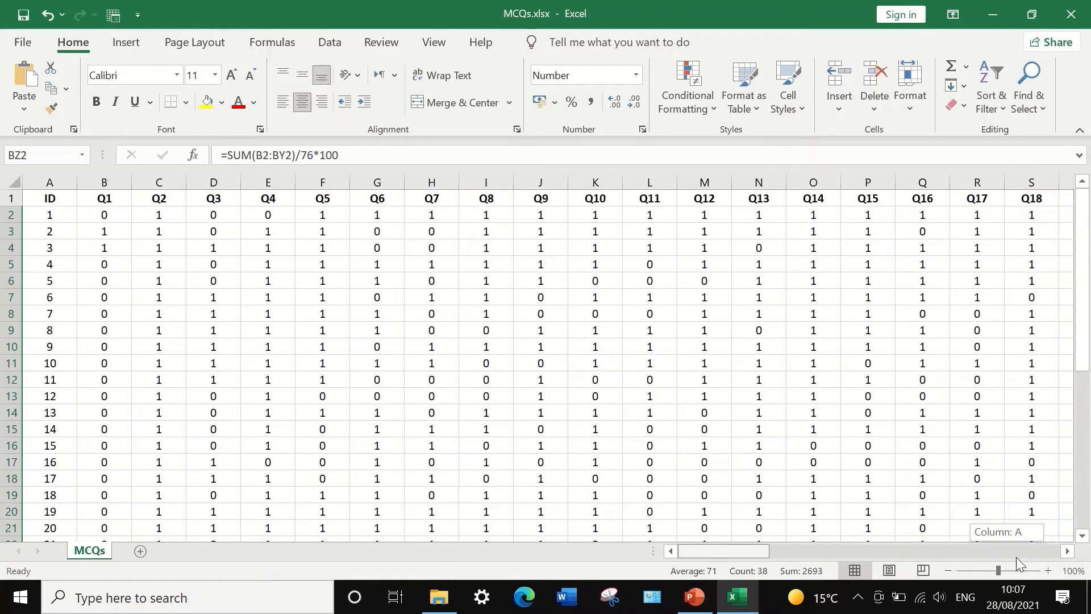
pyautogui.moveTo(1016, 557); pyautogui.dragTo(1082, 554)
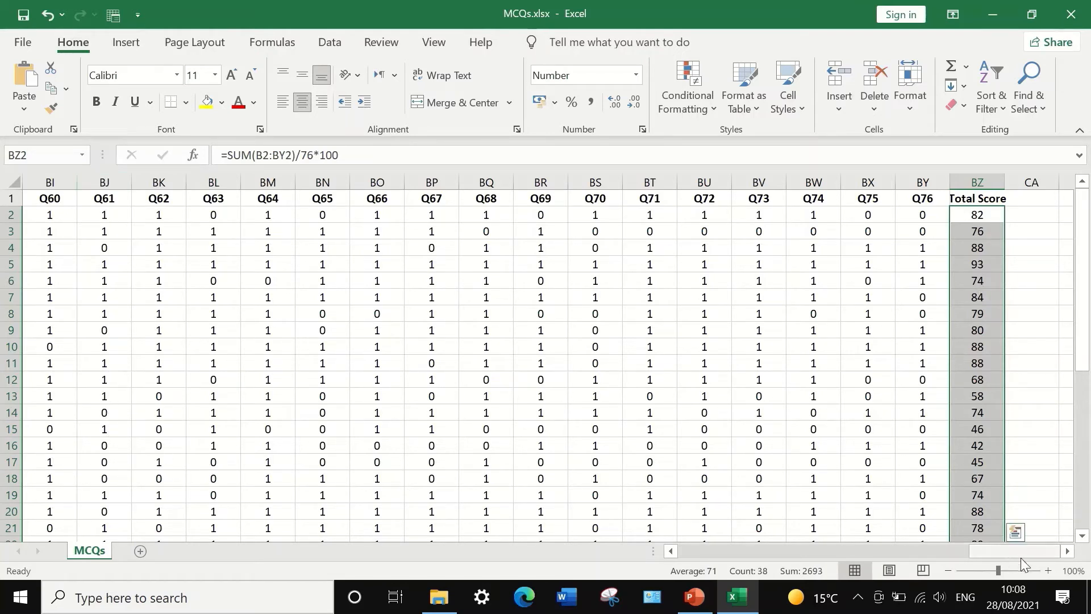
pyautogui.moveTo(1021, 554); pyautogui.dragTo(1089, 552)
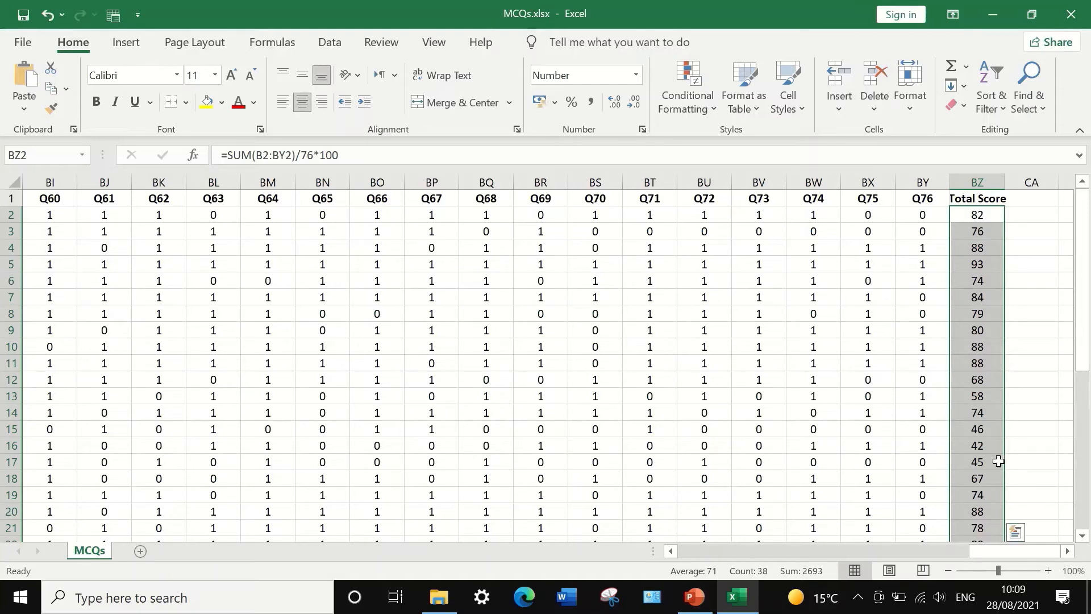
pyautogui.scroll(-1, 990, 458)
pyautogui.scroll(1, 990, 458)
# Check in the Excel add-ins settings whether the Analysis ToolPak is enabled, leaving the add-in selection as it is
pyautogui.click(335, 45)
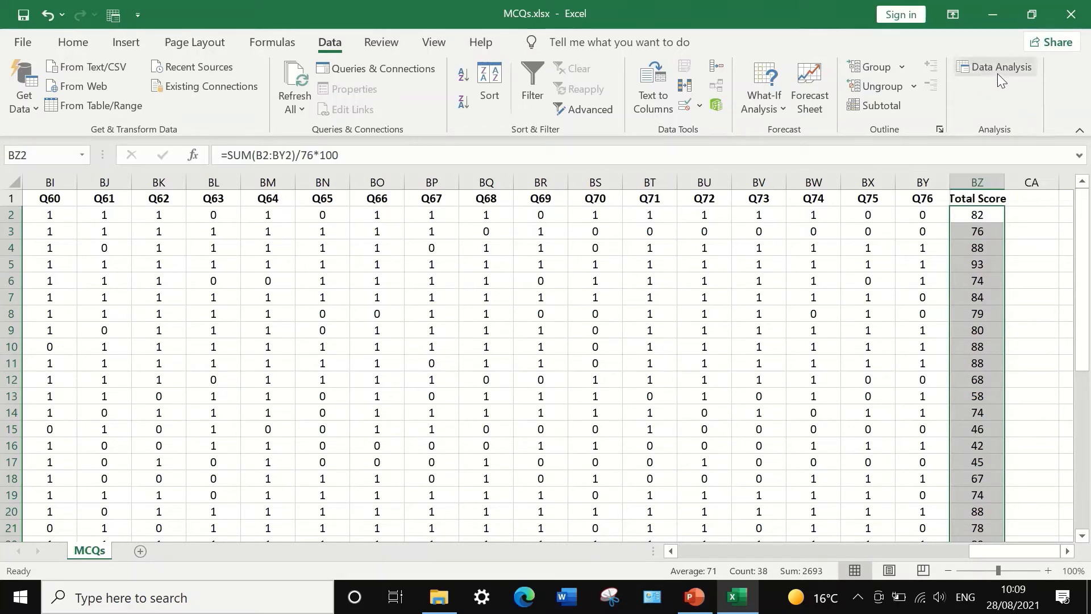
pyautogui.click(23, 47)
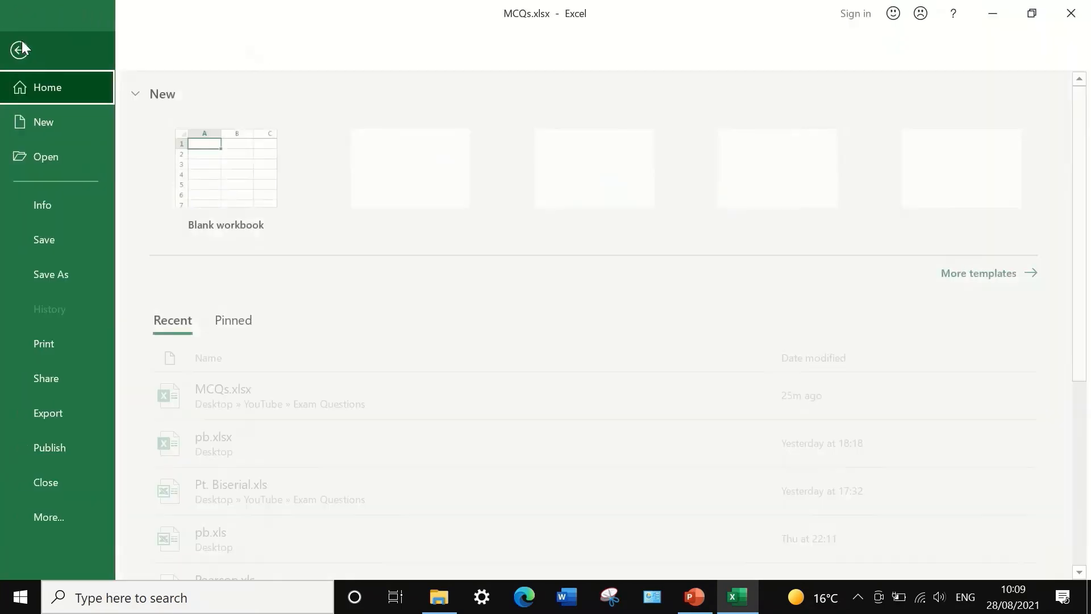
pyautogui.click(55, 529)
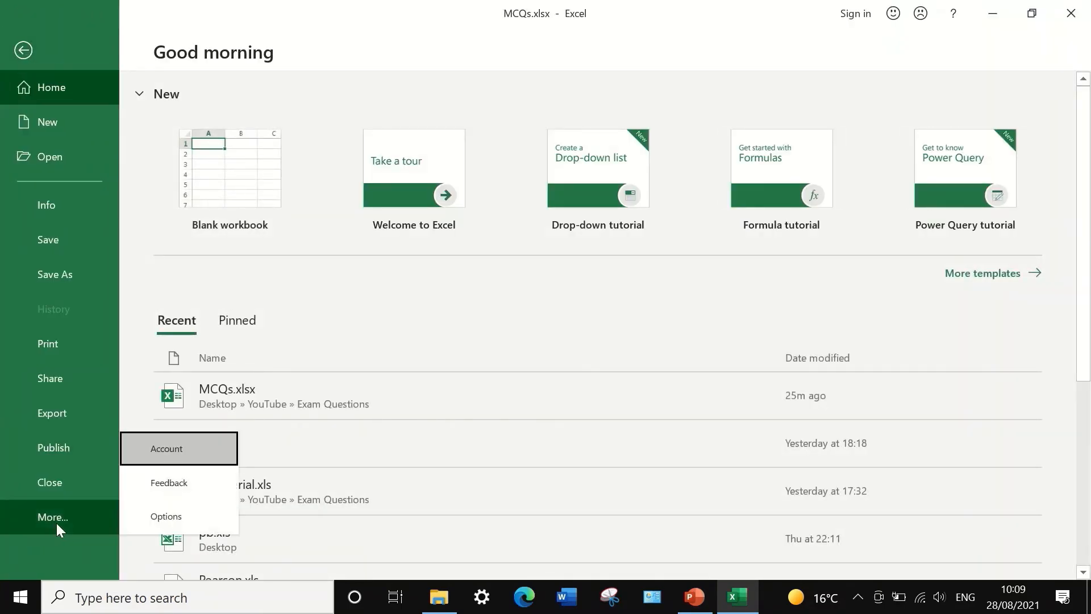
pyautogui.click(162, 517)
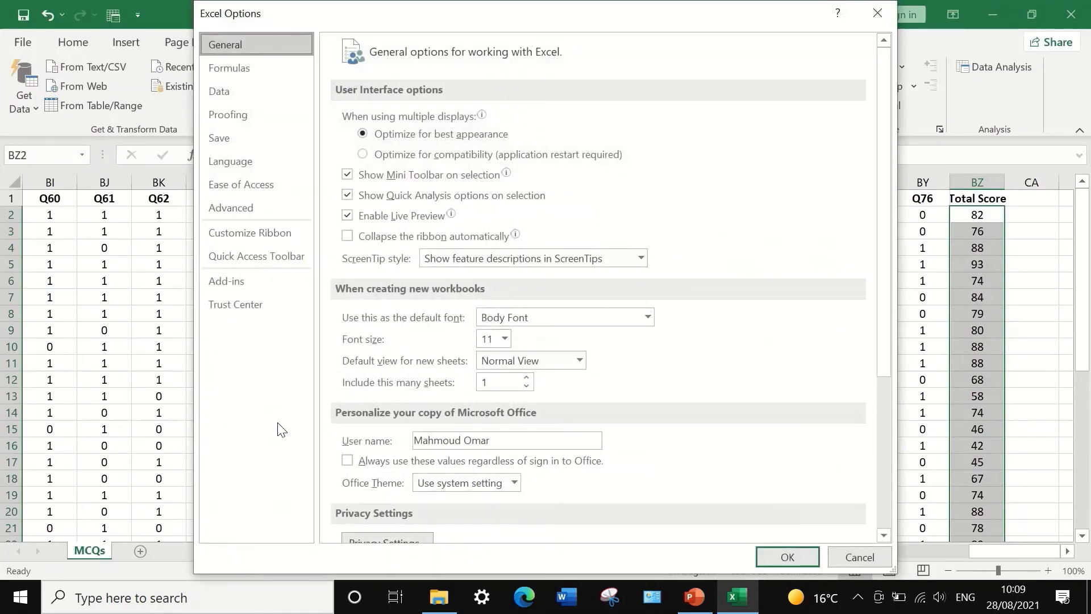
pyautogui.click(210, 280)
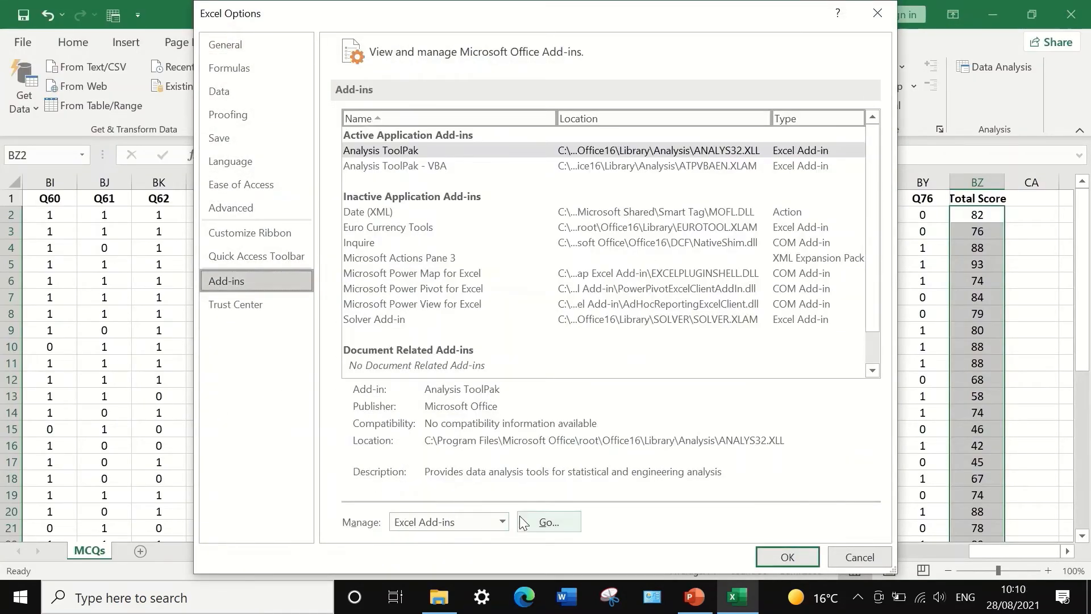
pyautogui.click(545, 524)
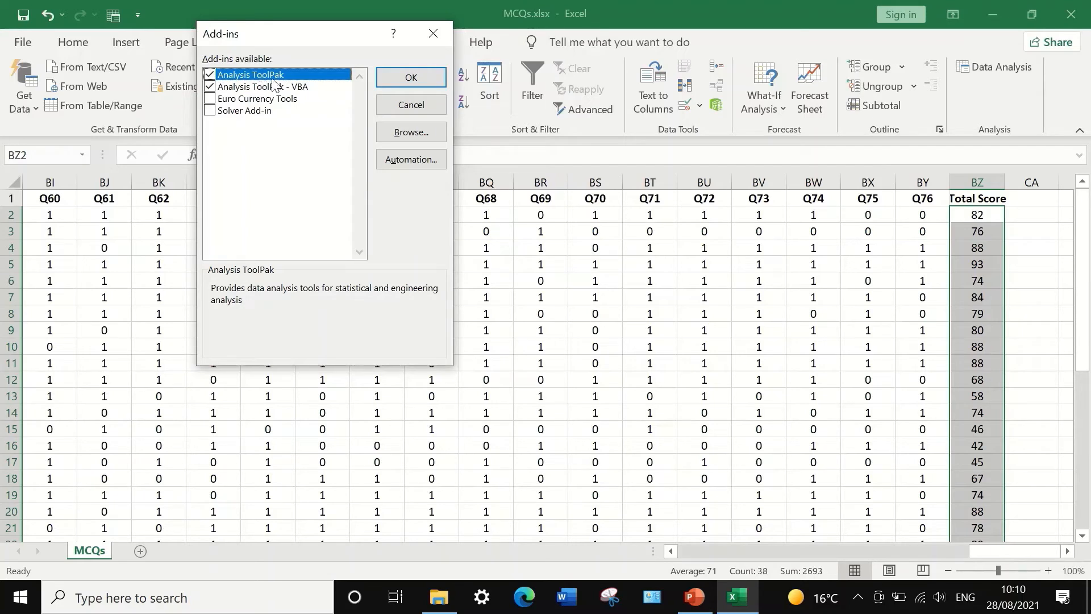
pyautogui.click(433, 33)
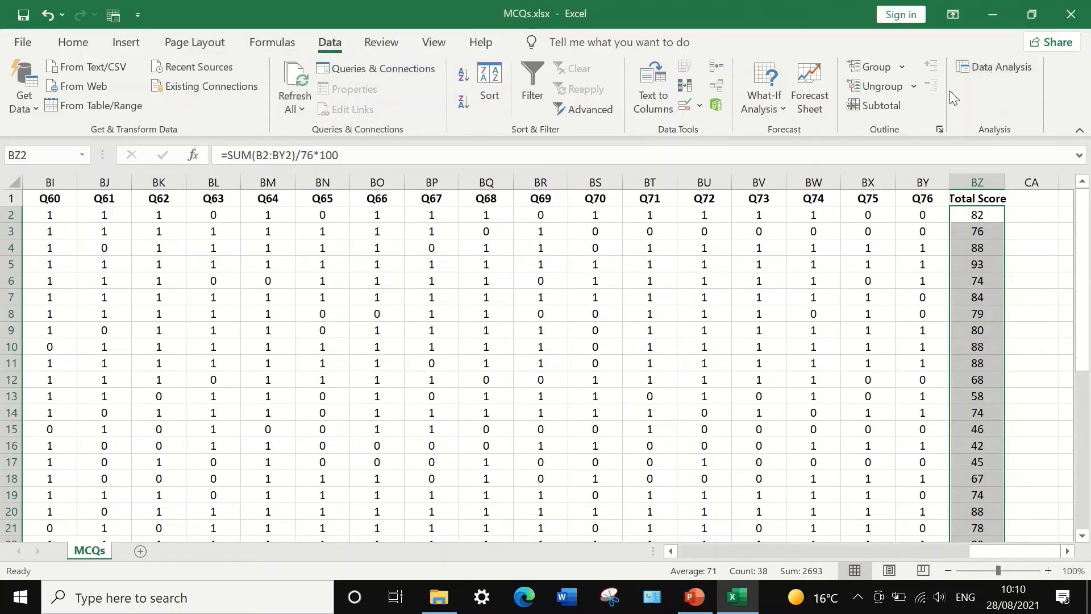
# Start a Correlation analysis from the Data Analysis tools, with its dialog moved clear of the score columns
pyautogui.click(984, 71)
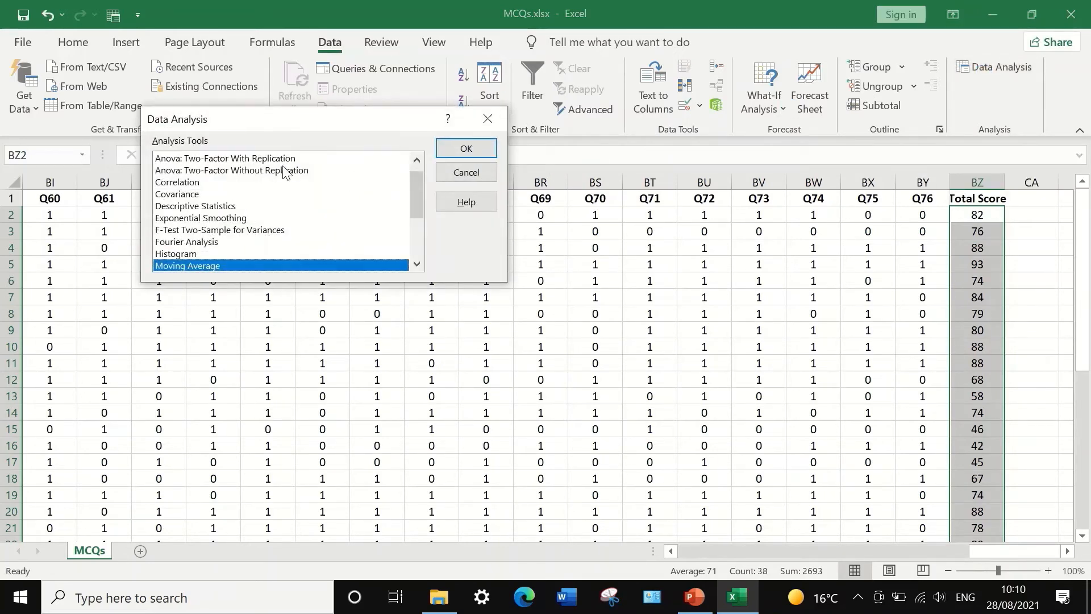
pyautogui.moveTo(415, 182)
pyautogui.mouseDown()
pyautogui.moveTo(406, 207)
pyautogui.moveTo(411, 164)
pyautogui.mouseUp()
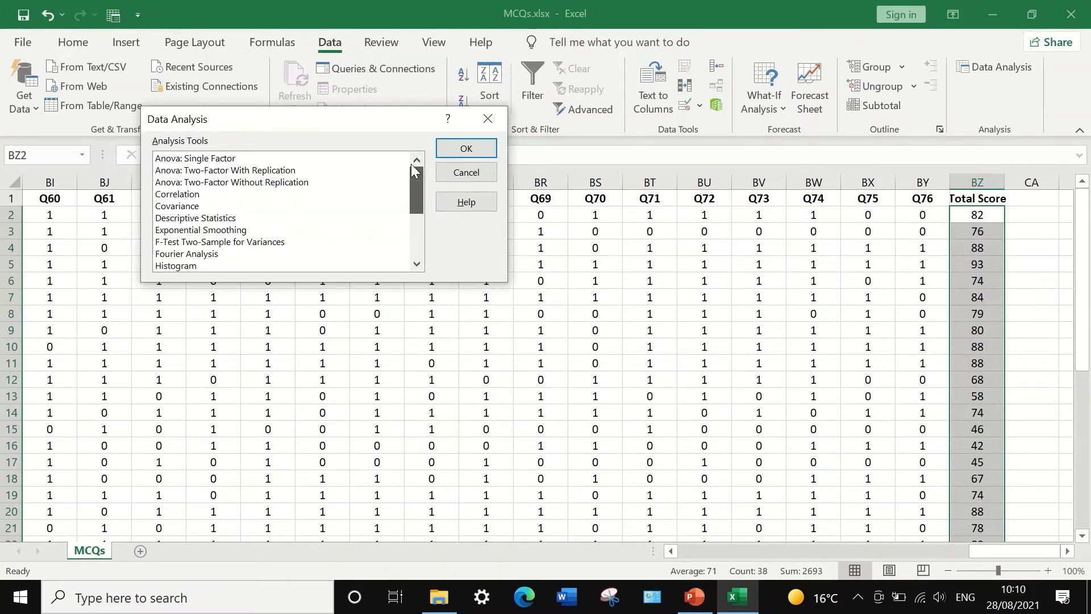
pyautogui.click(193, 194)
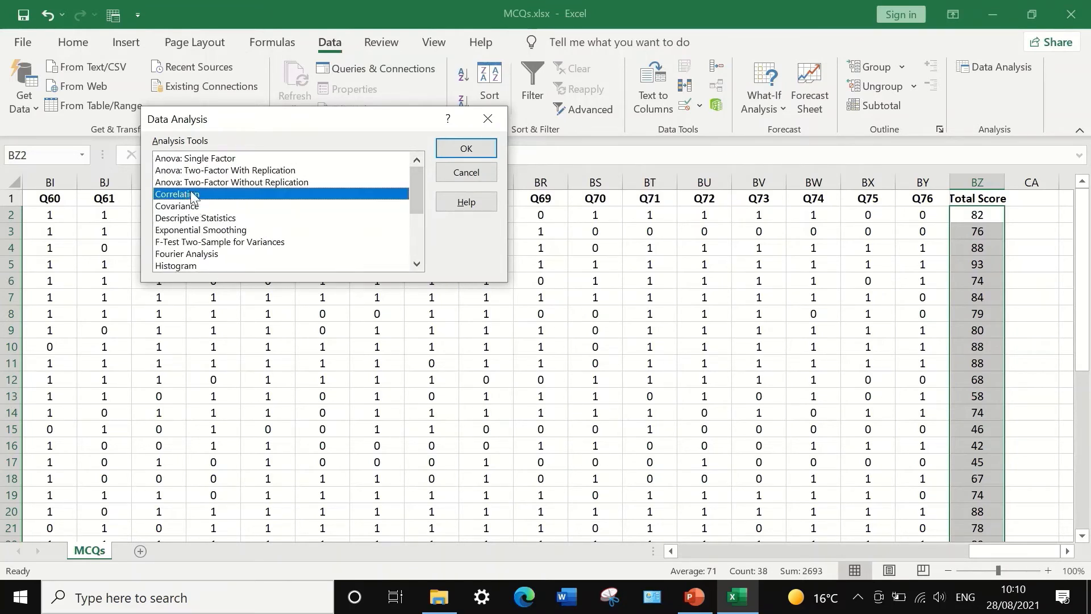
pyautogui.click(464, 149)
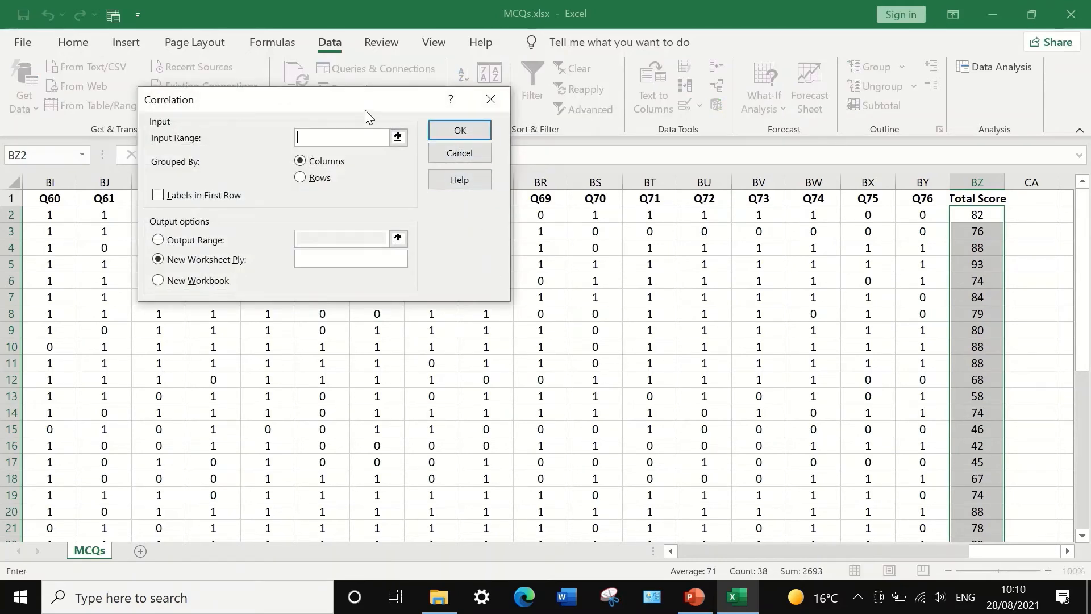
pyautogui.moveTo(317, 104); pyautogui.dragTo(256, 110)
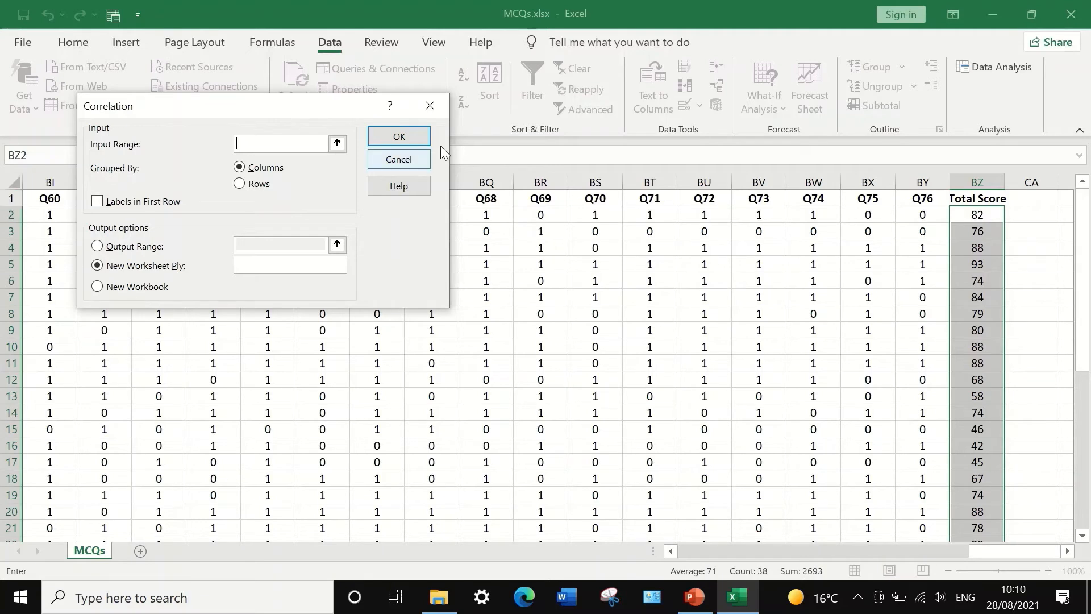
# Run the correlation on $B$1:$BZ$39, grouped by columns with labels in the first row, and output it to a new worksheet
pyautogui.click(337, 145)
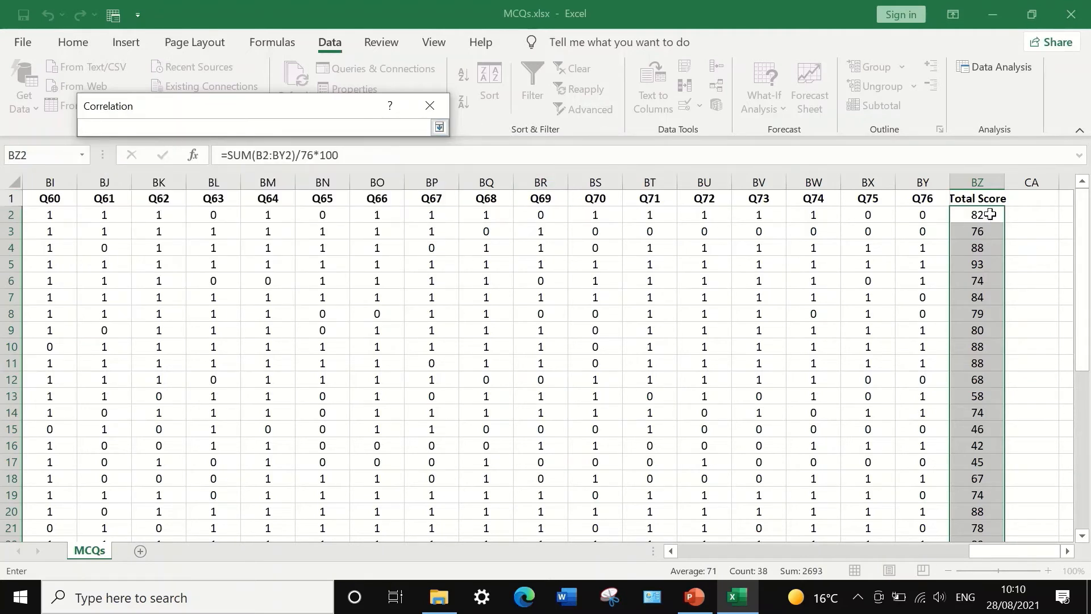
pyautogui.click(977, 197)
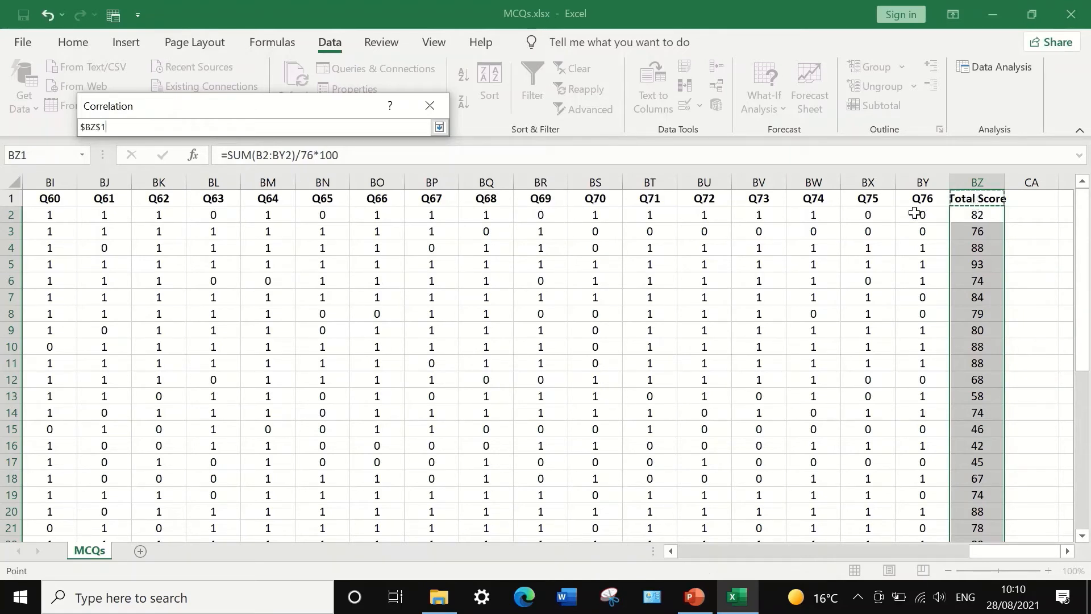
pyautogui.moveTo(1018, 555); pyautogui.dragTo(194, 240)
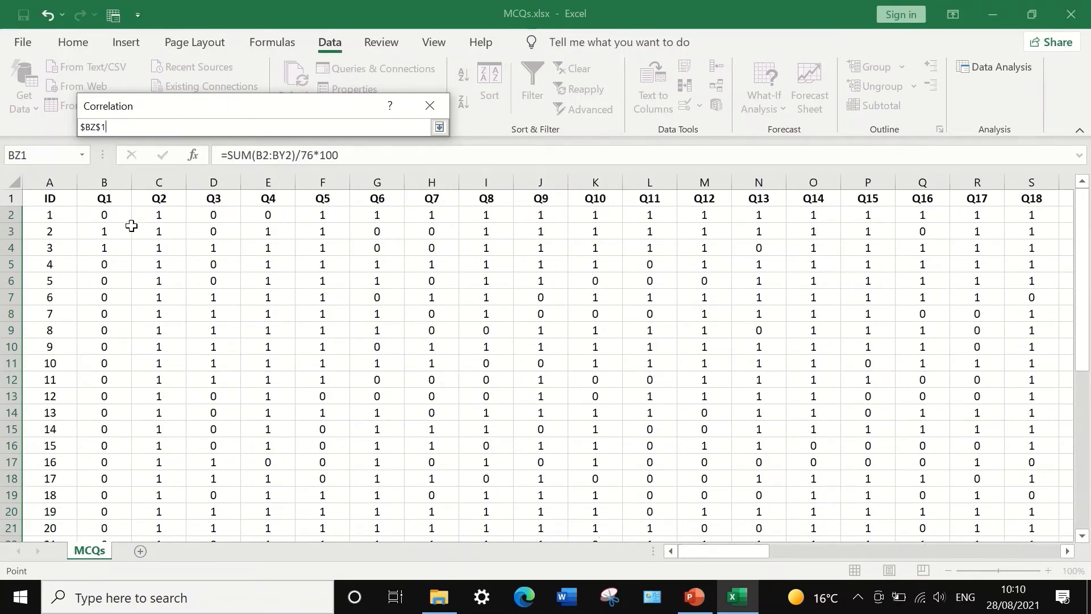
pyautogui.keyDown('shift'); pyautogui.click(105, 199); pyautogui.keyUp('shift')
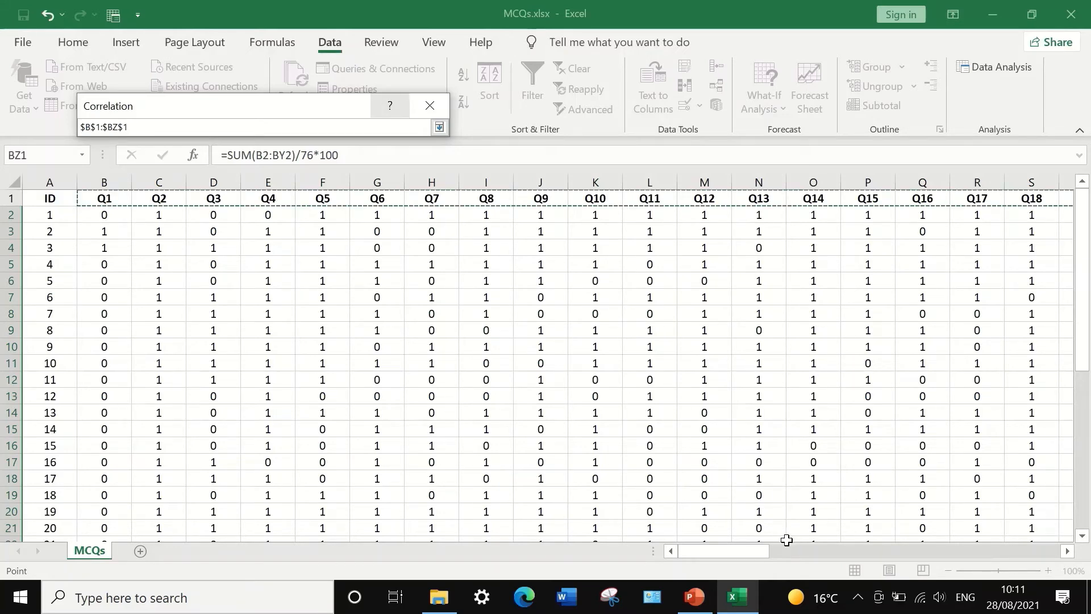
pyautogui.moveTo(750, 551); pyautogui.dragTo(773, 459)
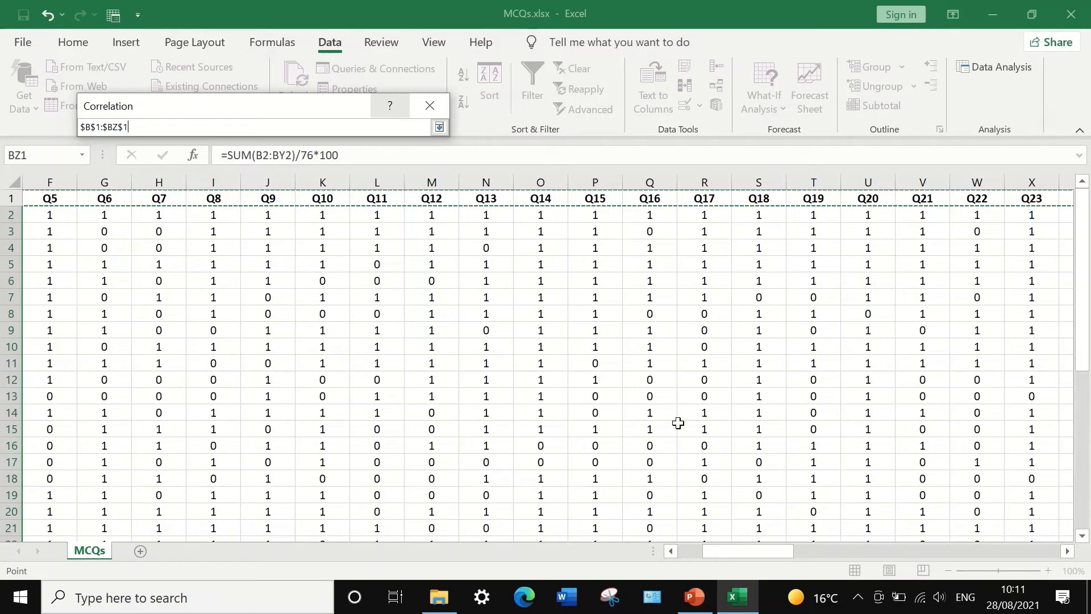
pyautogui.hotkey('ctrl', 'shift', 'Down')
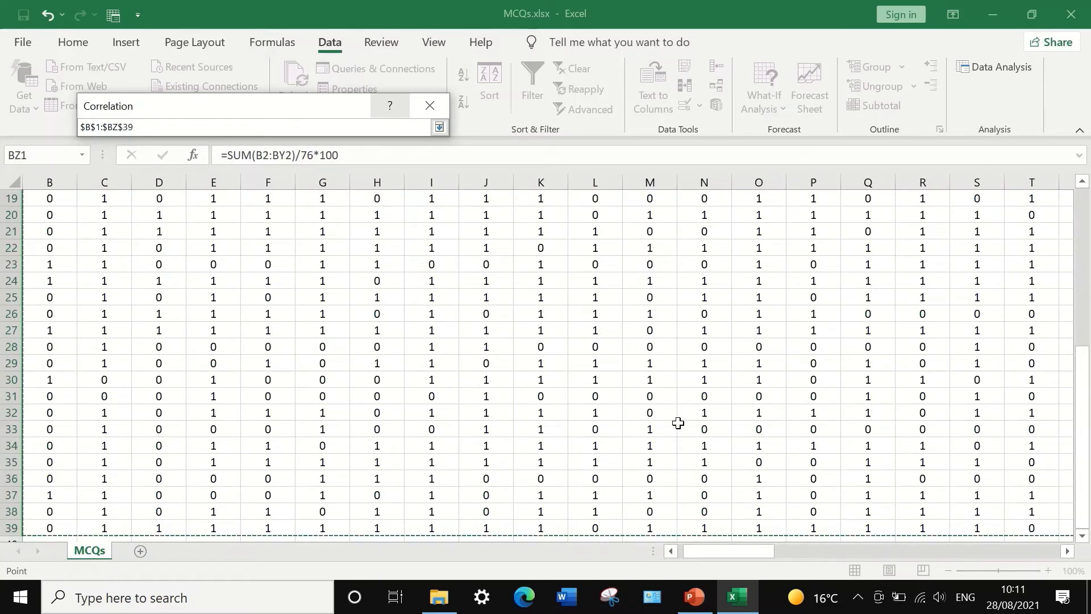
pyautogui.scroll(6, 1087, 544)
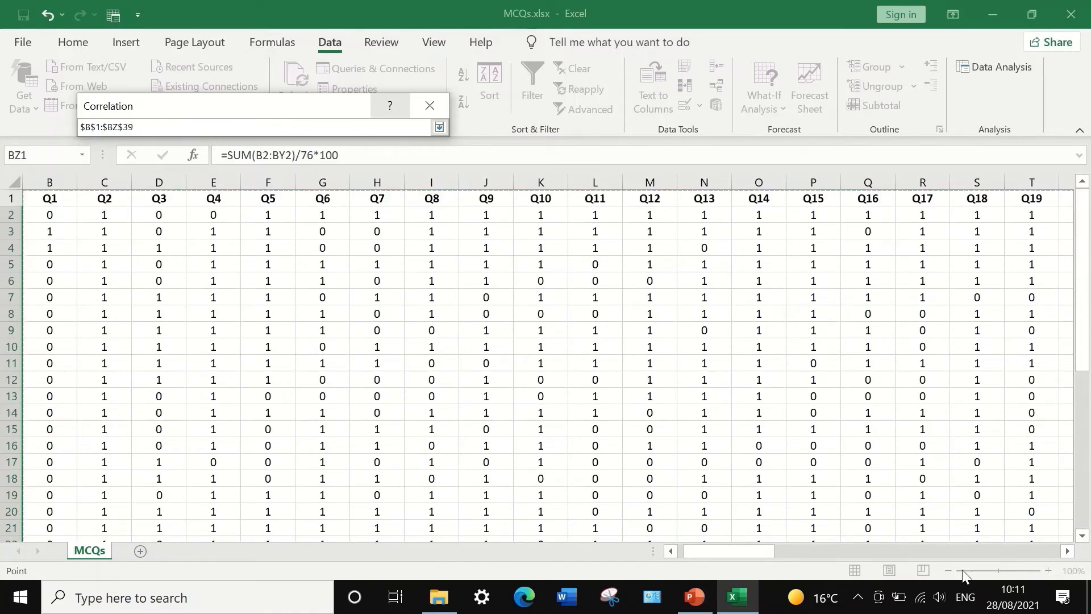
pyautogui.moveTo(724, 551); pyautogui.dragTo(1056, 556)
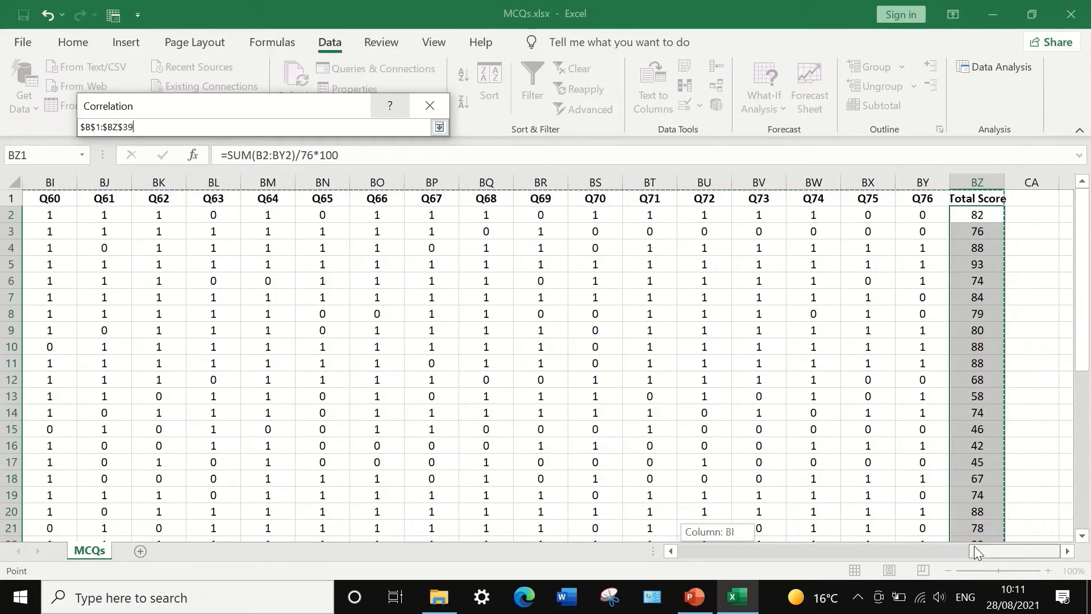
pyautogui.moveTo(974, 550); pyautogui.dragTo(800, 550)
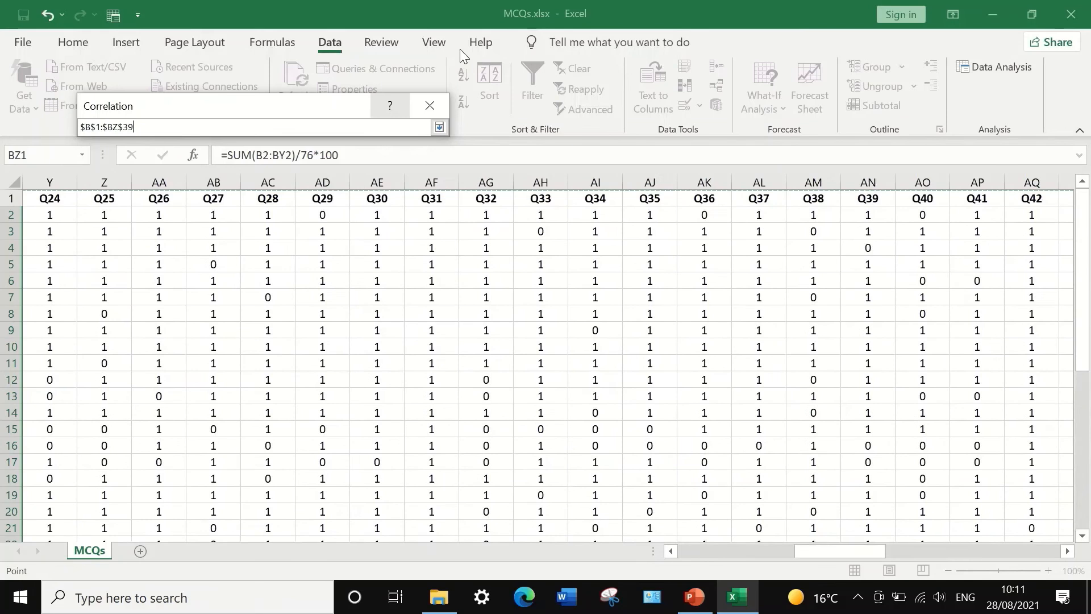
pyautogui.click(439, 127)
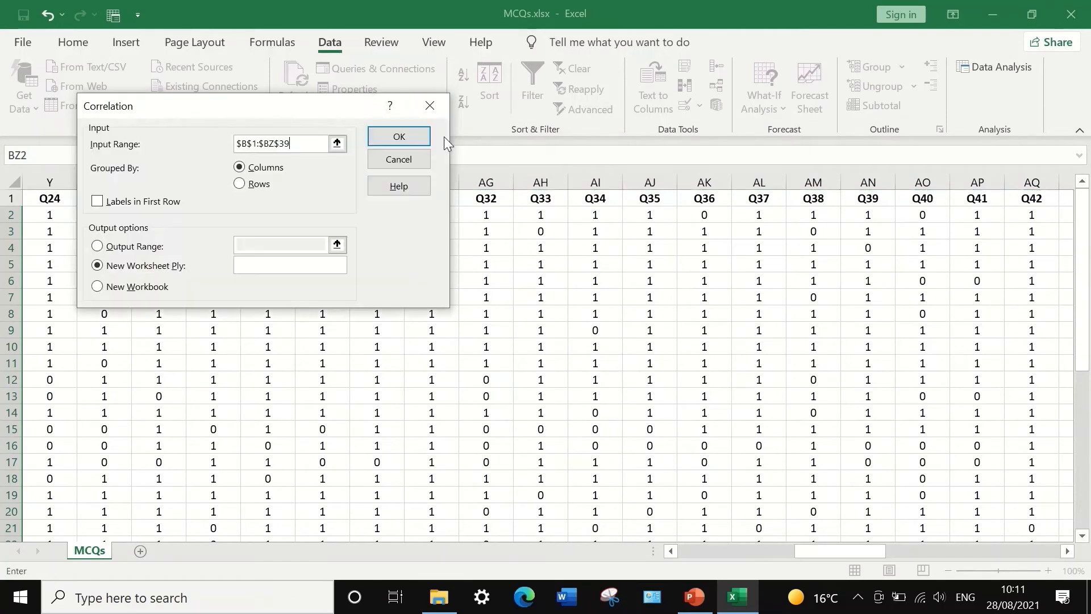
pyautogui.click(98, 202)
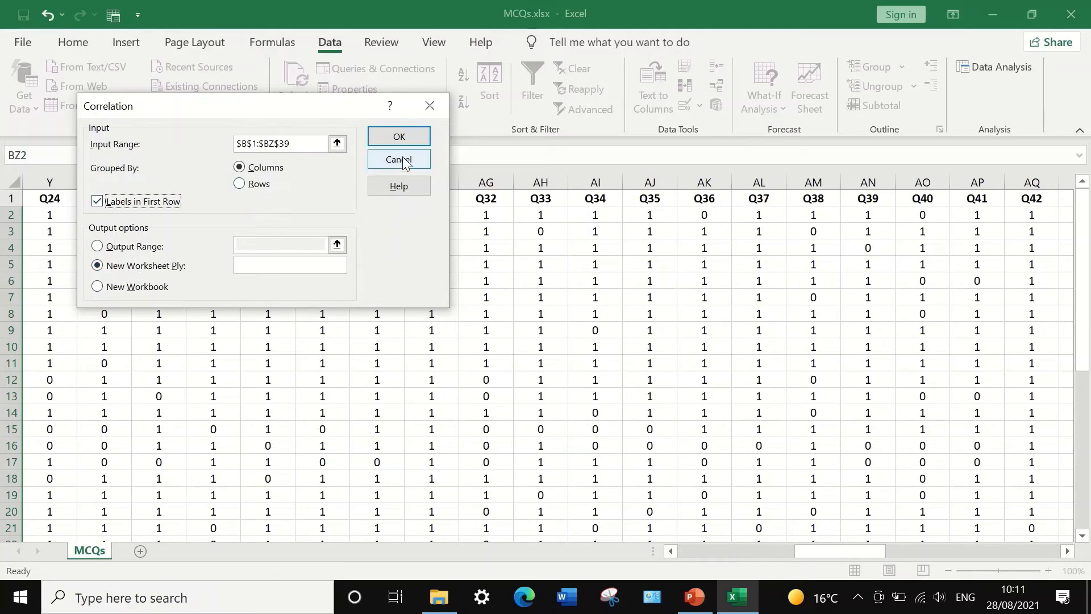
pyautogui.click(399, 137)
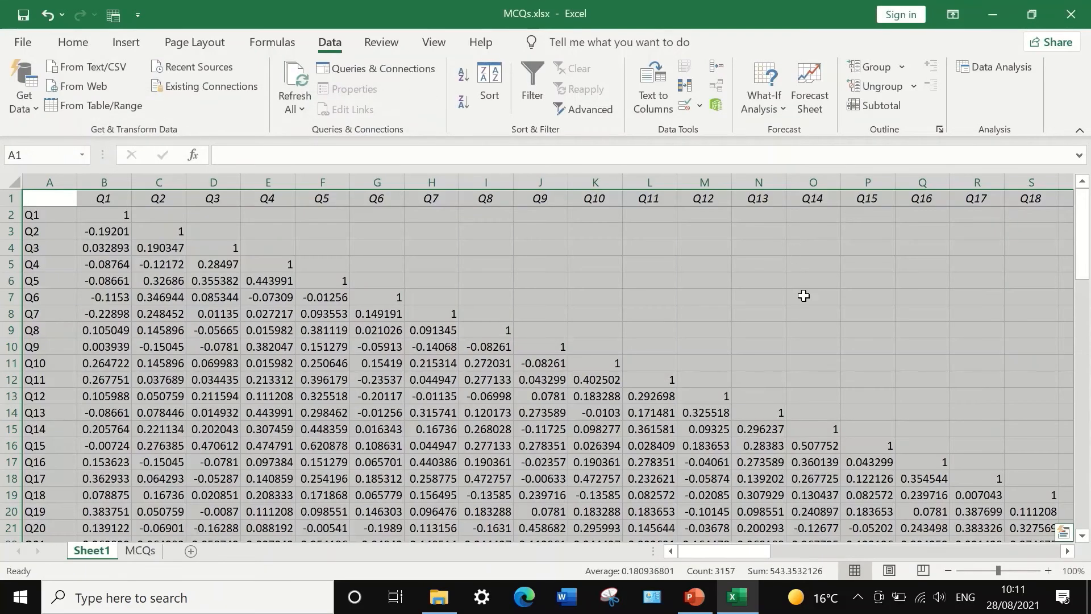
# Examine the correlation matrix on Sheet1 from Q1 down to the Total Score row in row 78
pyautogui.scroll(-3, 810, 305)
pyautogui.scroll(-7, 809, 305)
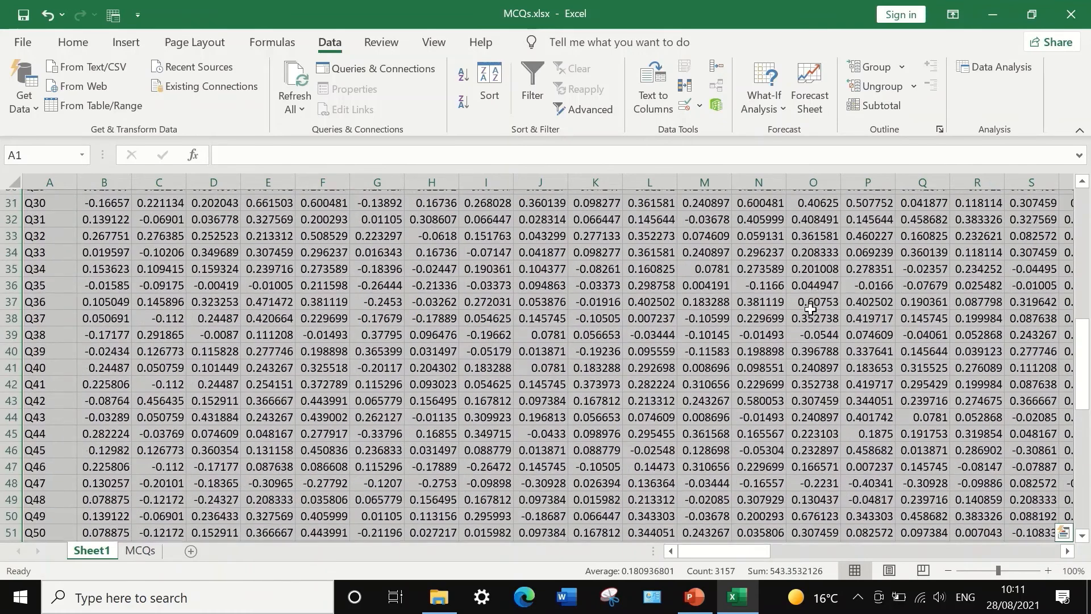
pyautogui.scroll(-10, 810, 310)
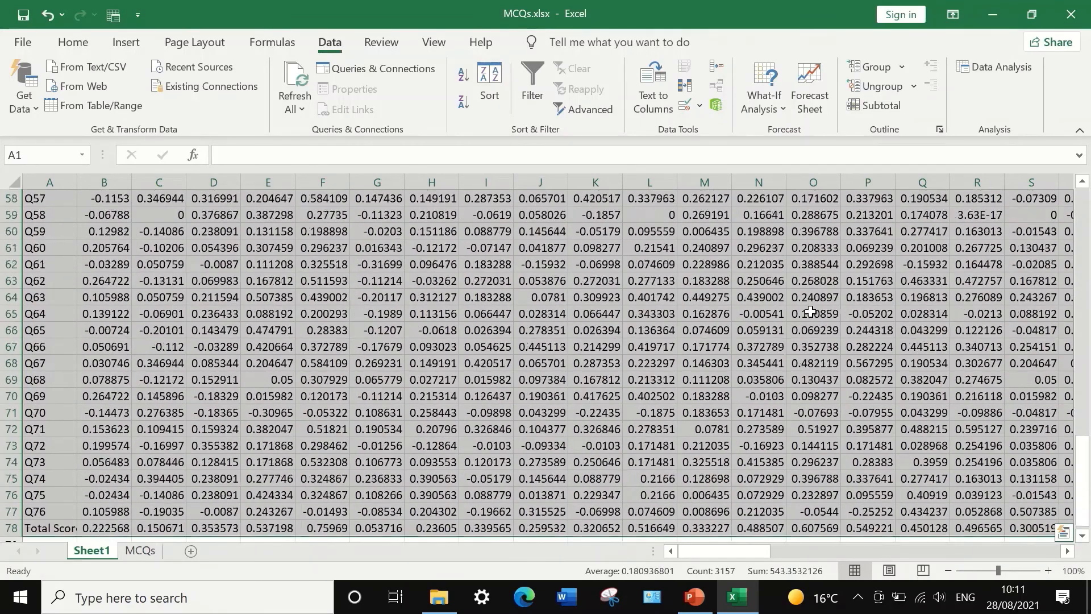
pyautogui.scroll(20, 811, 311)
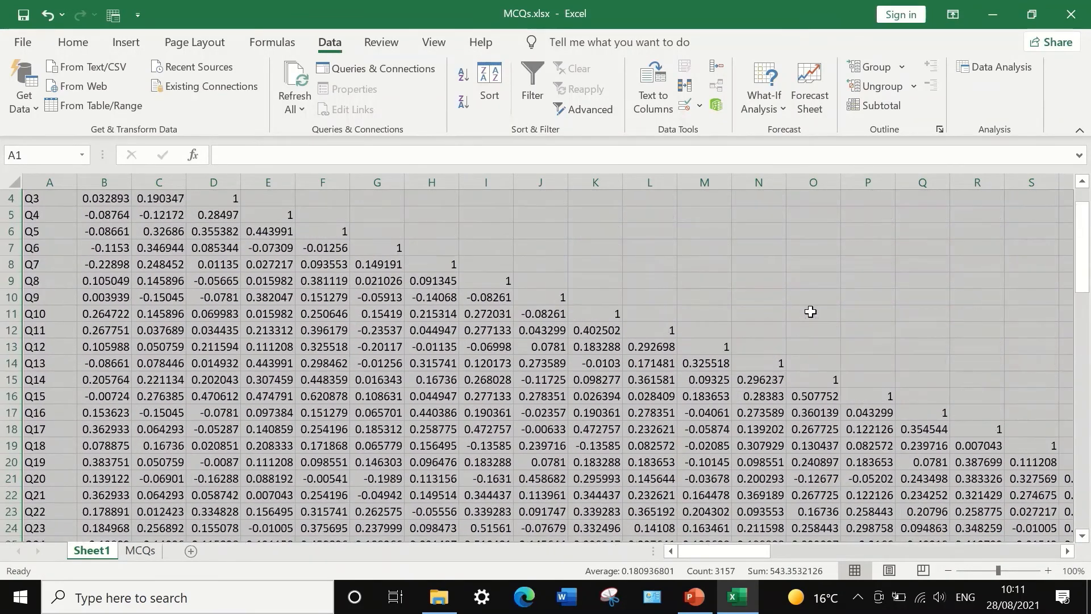
pyautogui.scroll(-4, 810, 311)
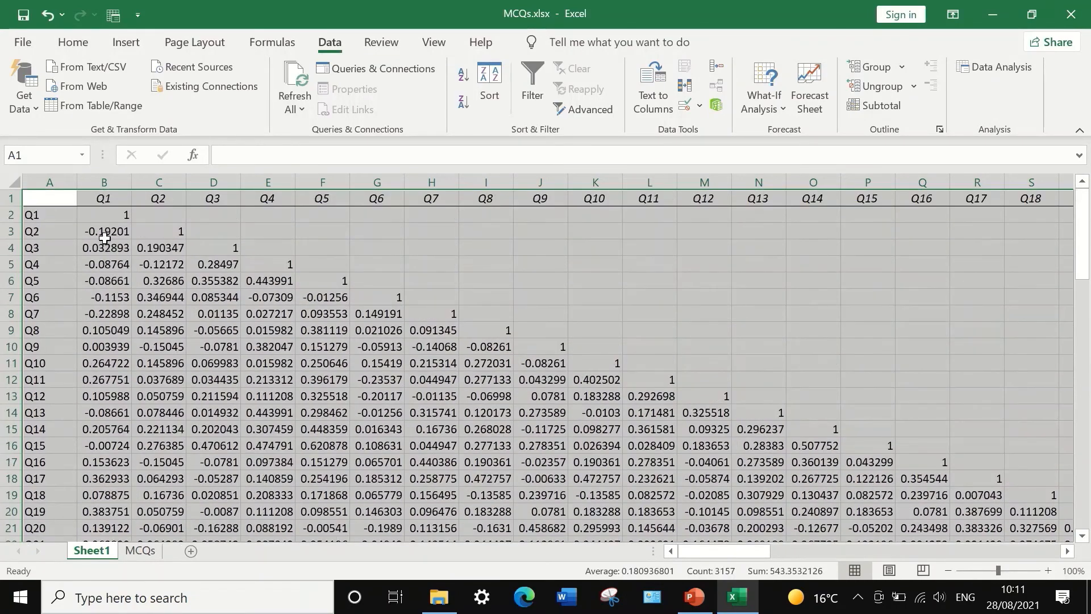
pyautogui.scroll(-17, 107, 243)
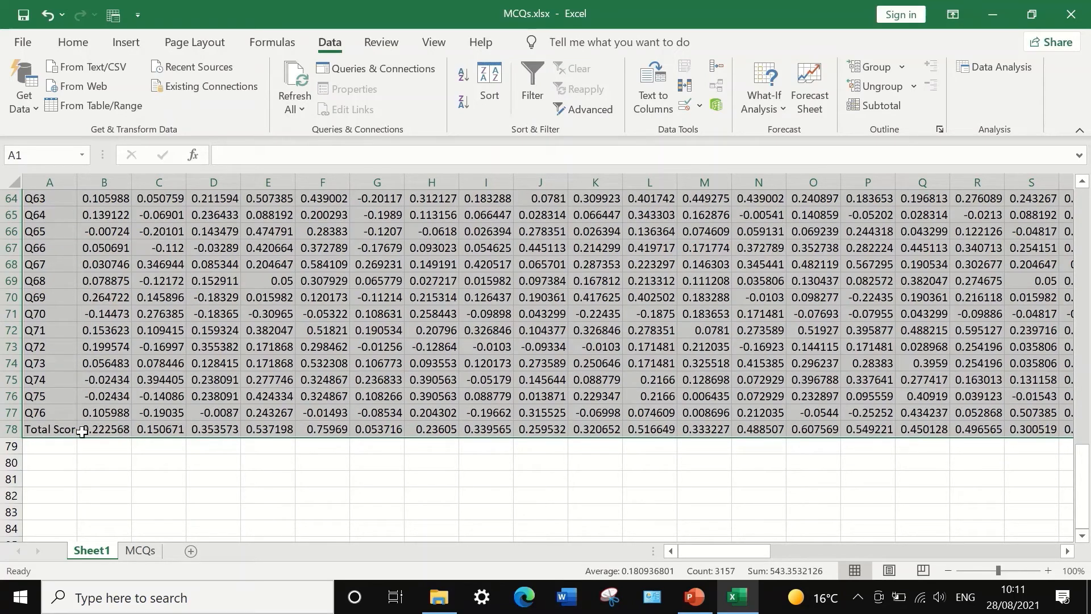
pyautogui.scroll(13, 164, 421)
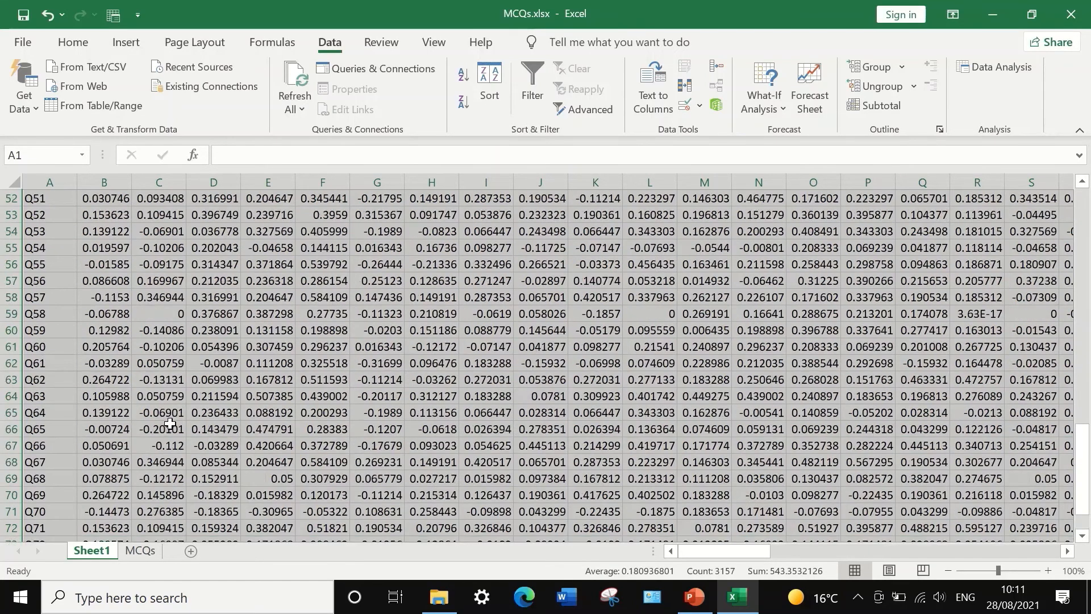
pyautogui.scroll(8, 163, 415)
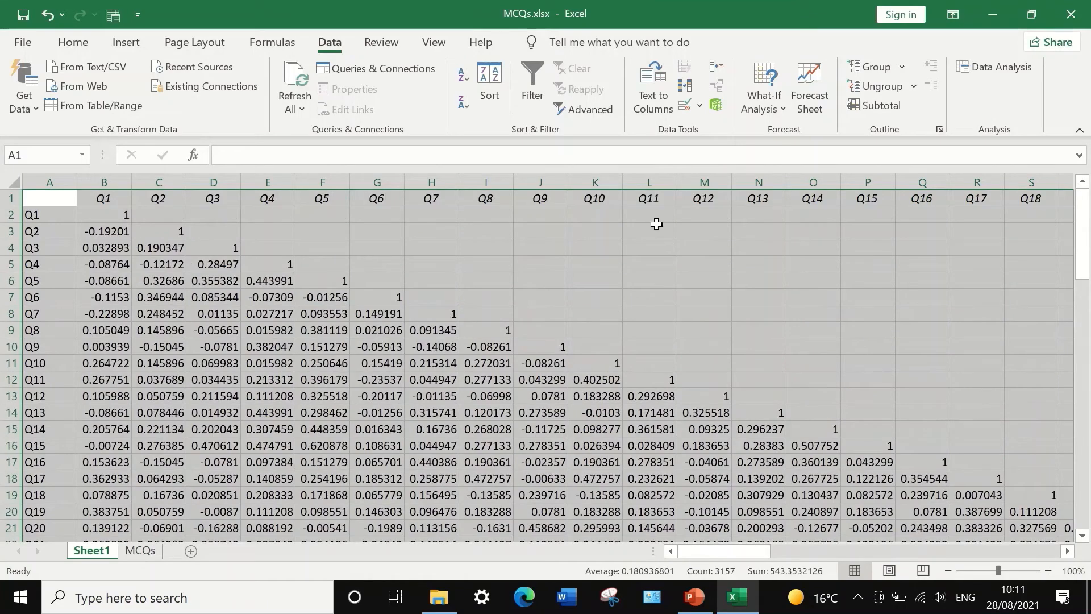
pyautogui.scroll(-4, 693, 553)
pyautogui.moveTo(734, 551); pyautogui.dragTo(673, 552)
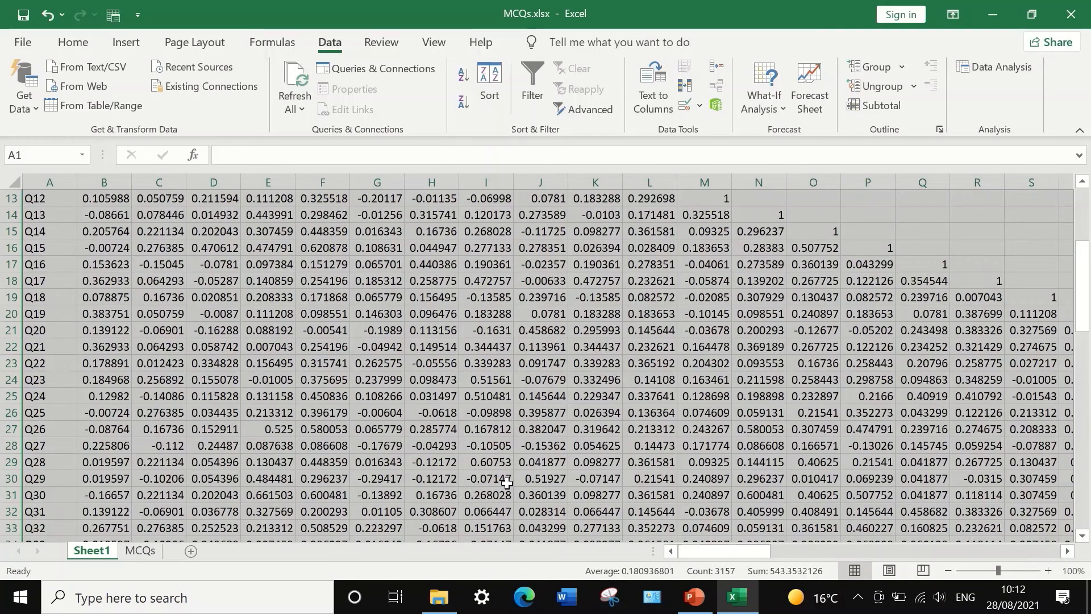
# Delete the Q1 to Q76 rows (rows 2 to 77) of the correlation matrix on Sheet1, keeping the header and Total Score rows
pyautogui.scroll(-5, 303, 408)
pyautogui.scroll(-11, 303, 409)
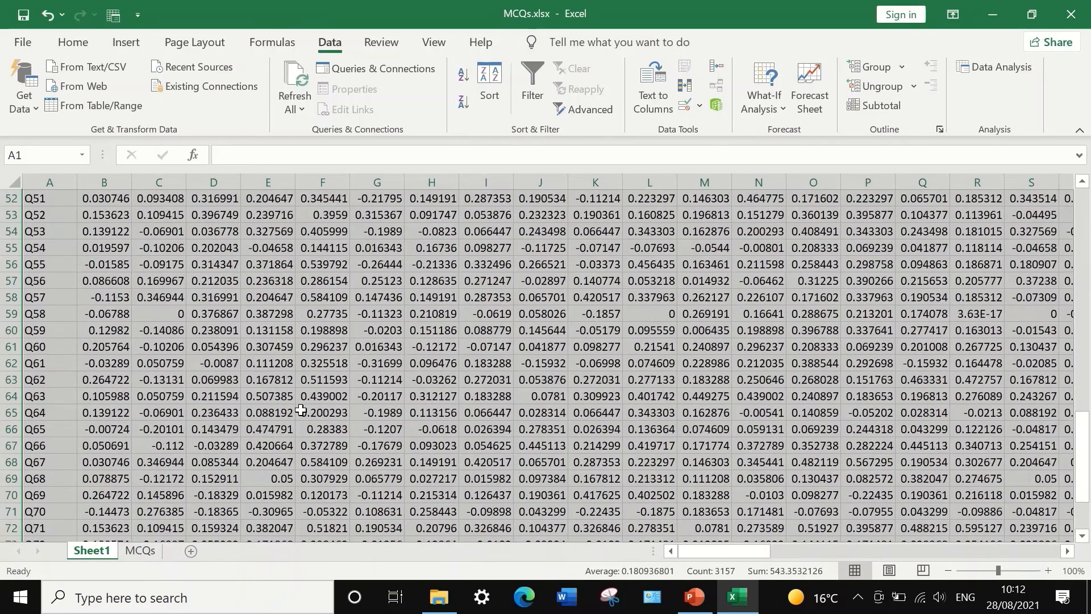
pyautogui.scroll(20, 301, 409)
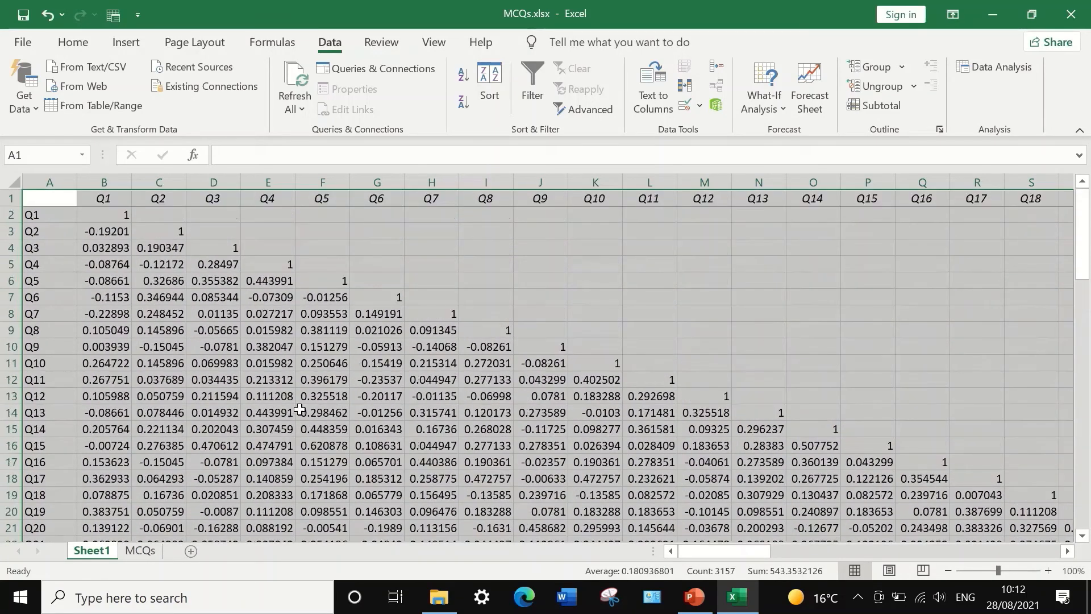
pyautogui.click(6, 214)
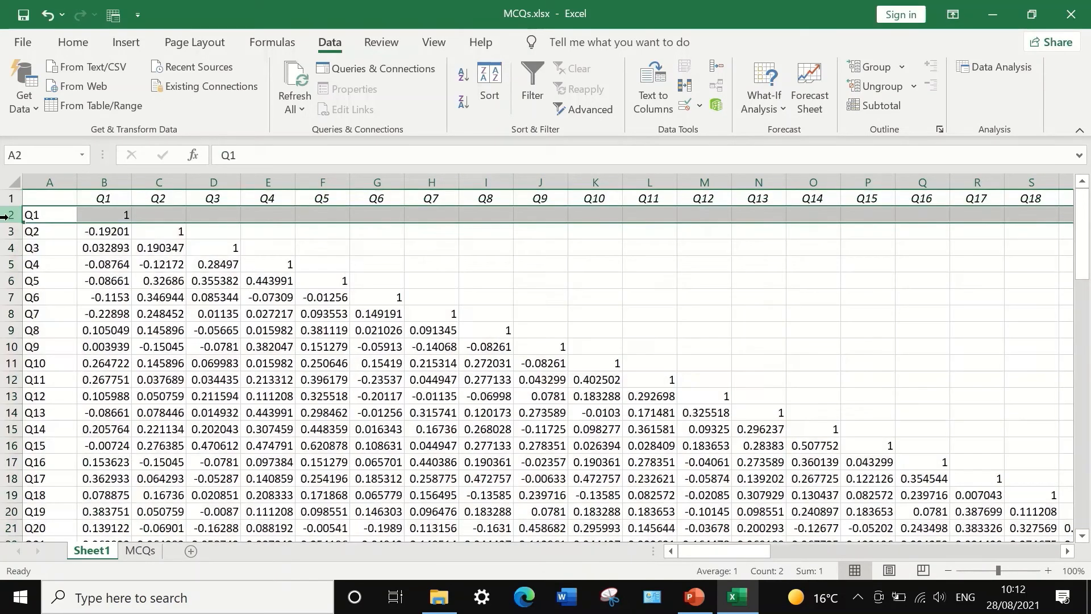
pyautogui.scroll(-13, 11, 239)
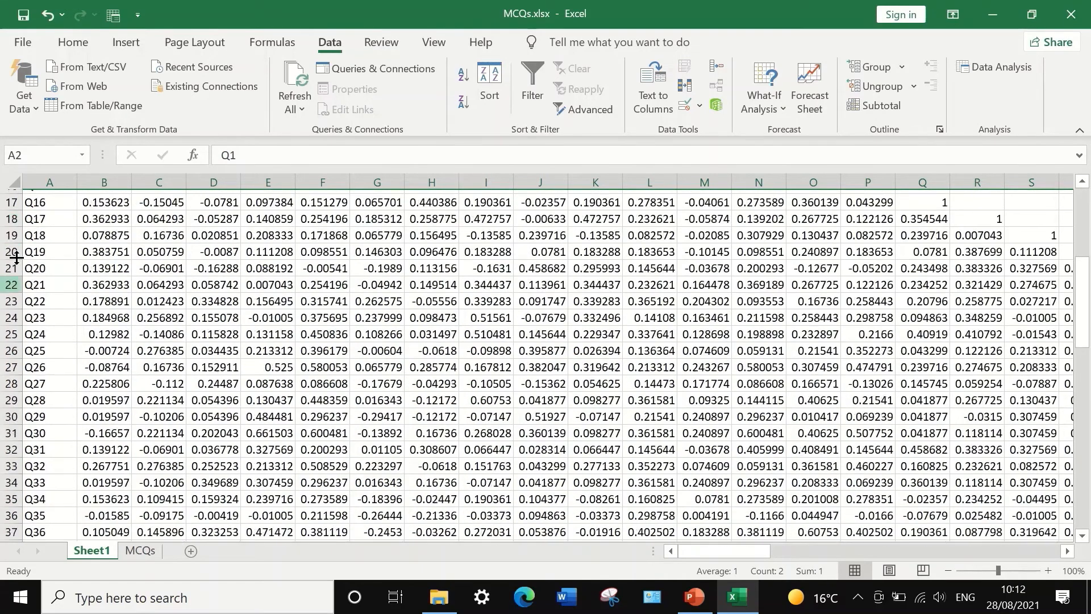
pyautogui.scroll(-9, 23, 309)
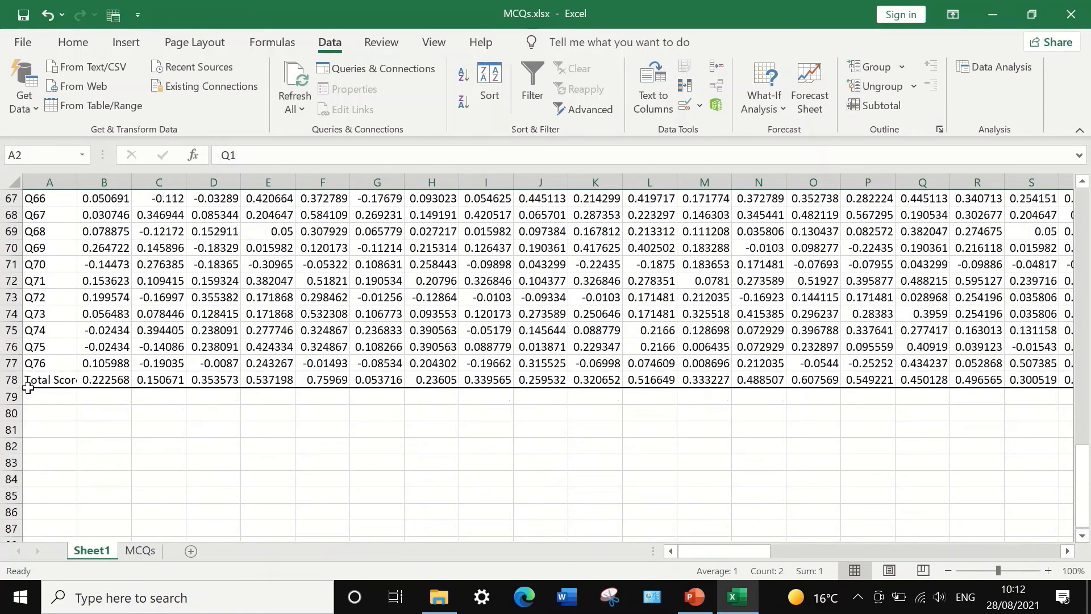
pyautogui.keyDown('shift'); pyautogui.click(6, 363); pyautogui.keyUp('shift')
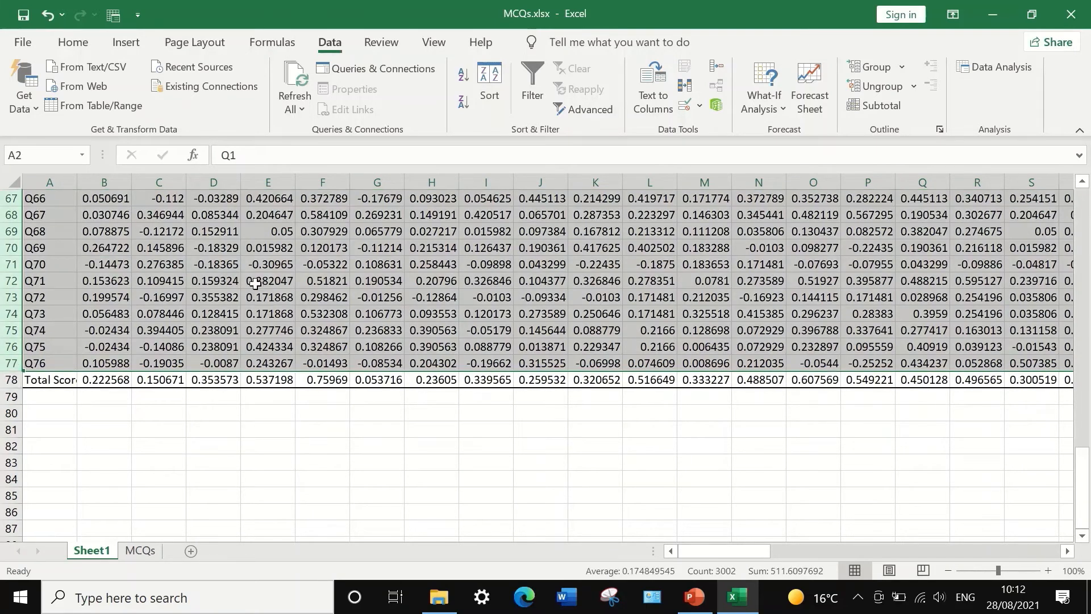
pyautogui.rightClick(241, 266)
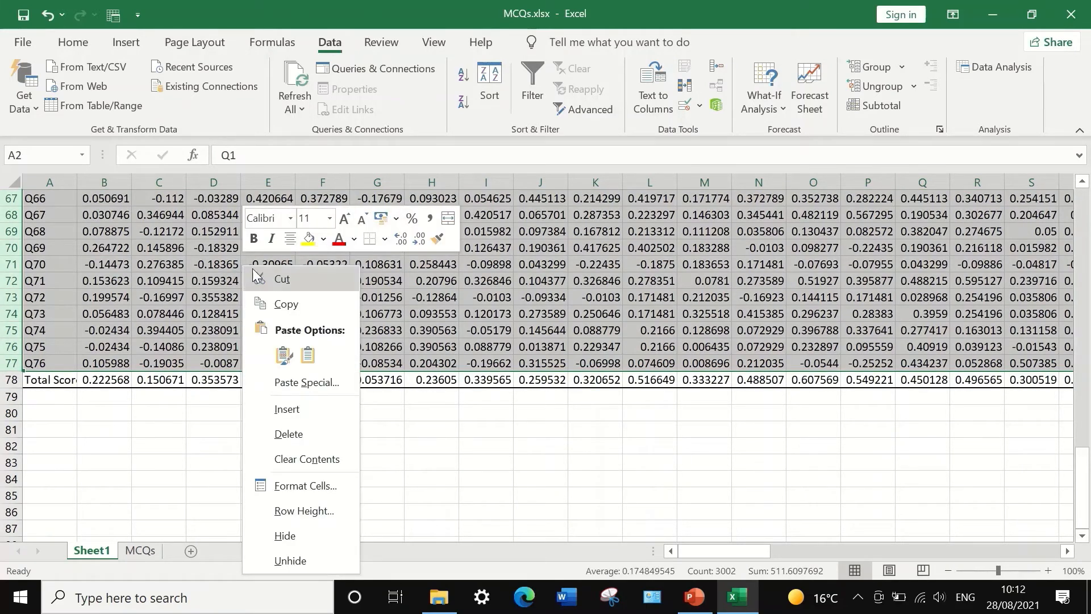
pyautogui.click(300, 434)
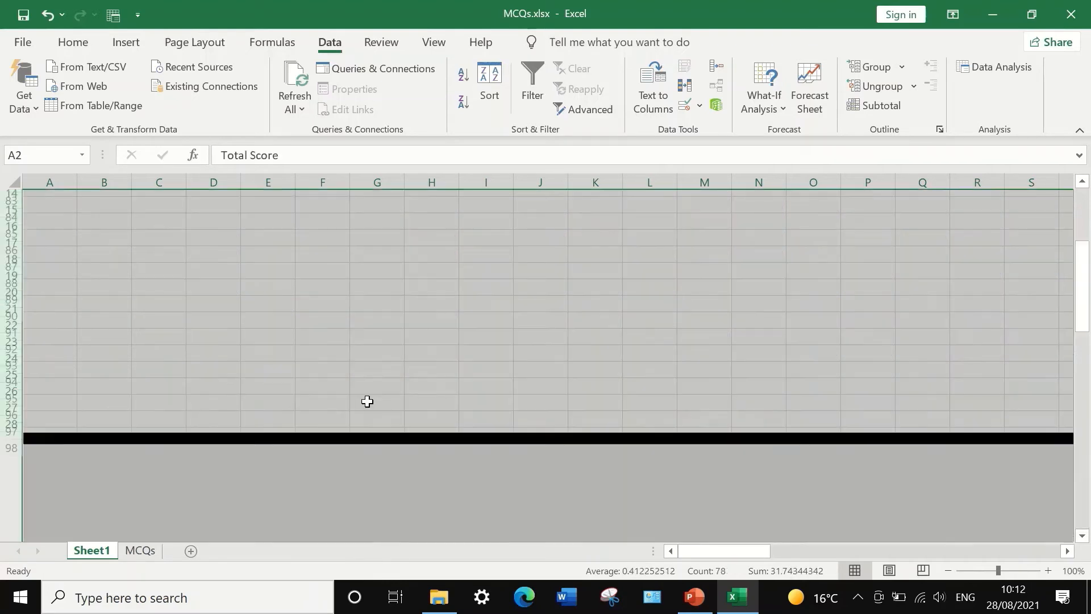
pyautogui.click(519, 327)
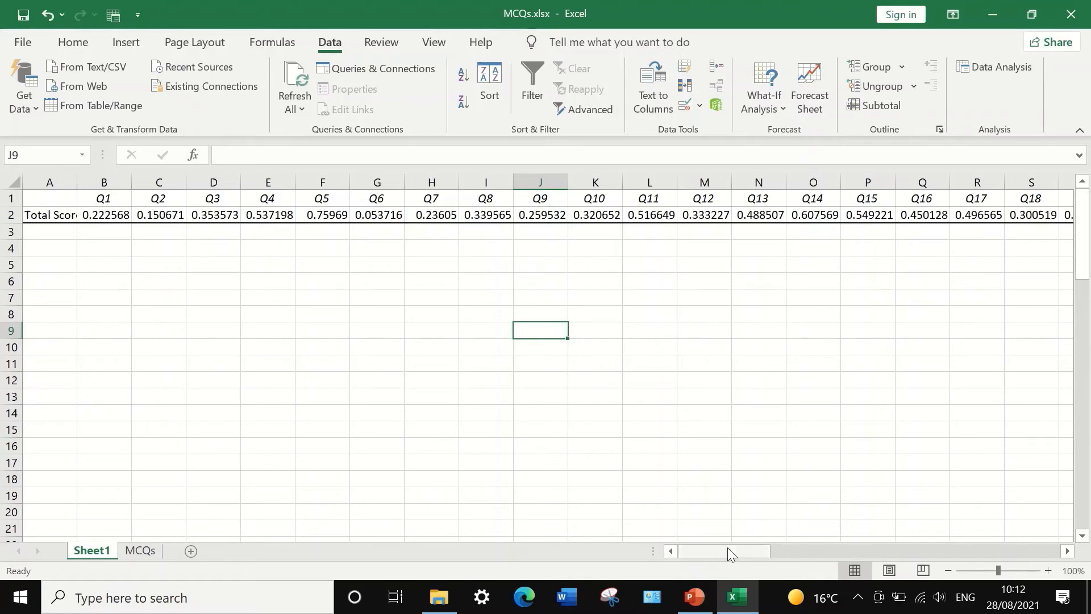
# Format the Total Score row's correlations as Number with 3 decimal places
pyautogui.moveTo(727, 550); pyautogui.dragTo(636, 537)
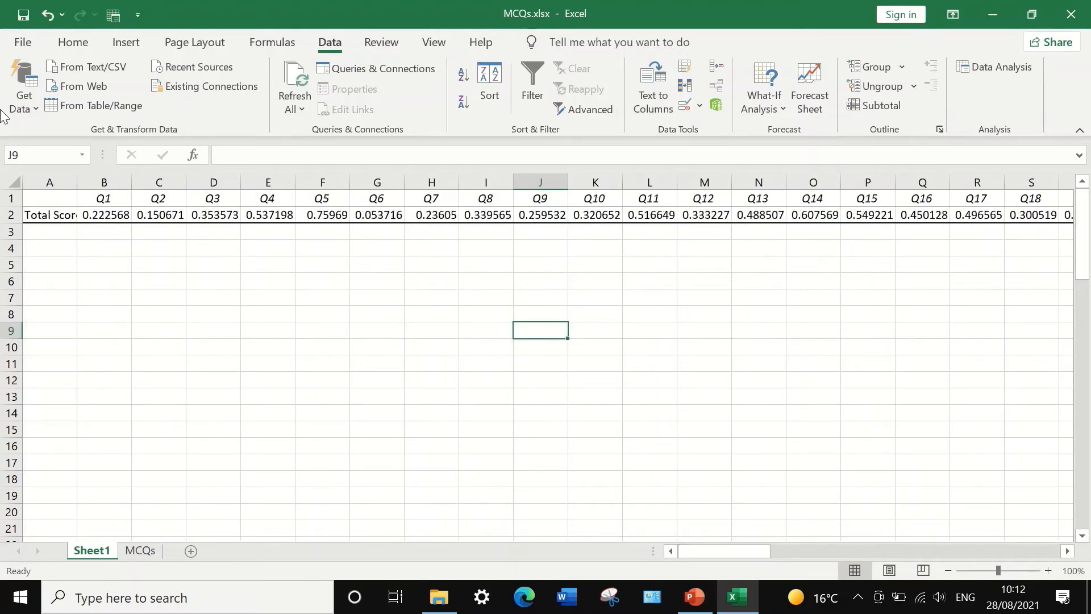
pyautogui.click(8, 216)
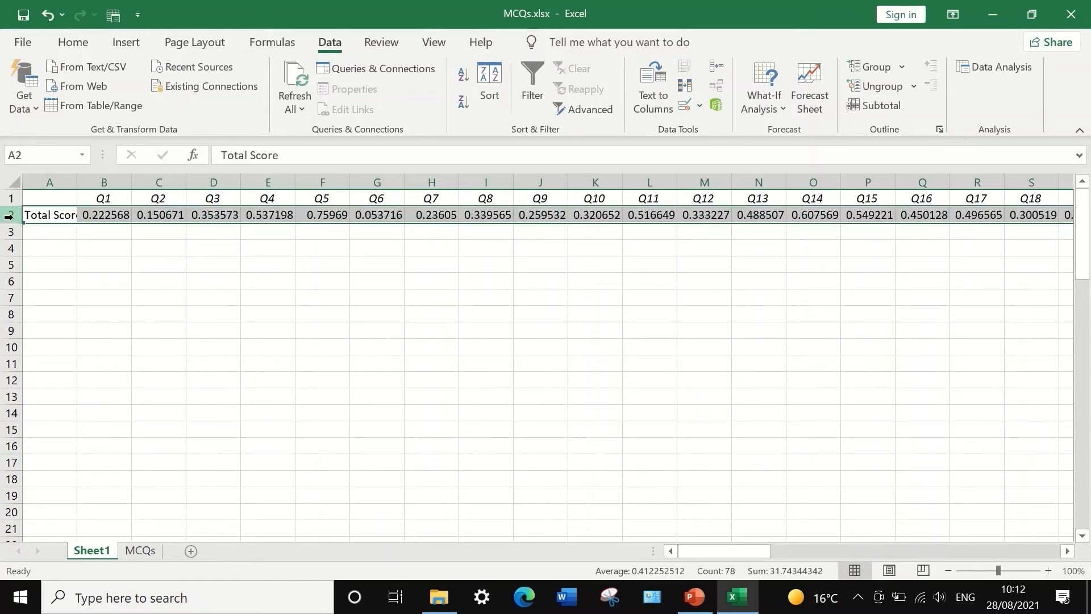
pyautogui.rightClick(120, 216)
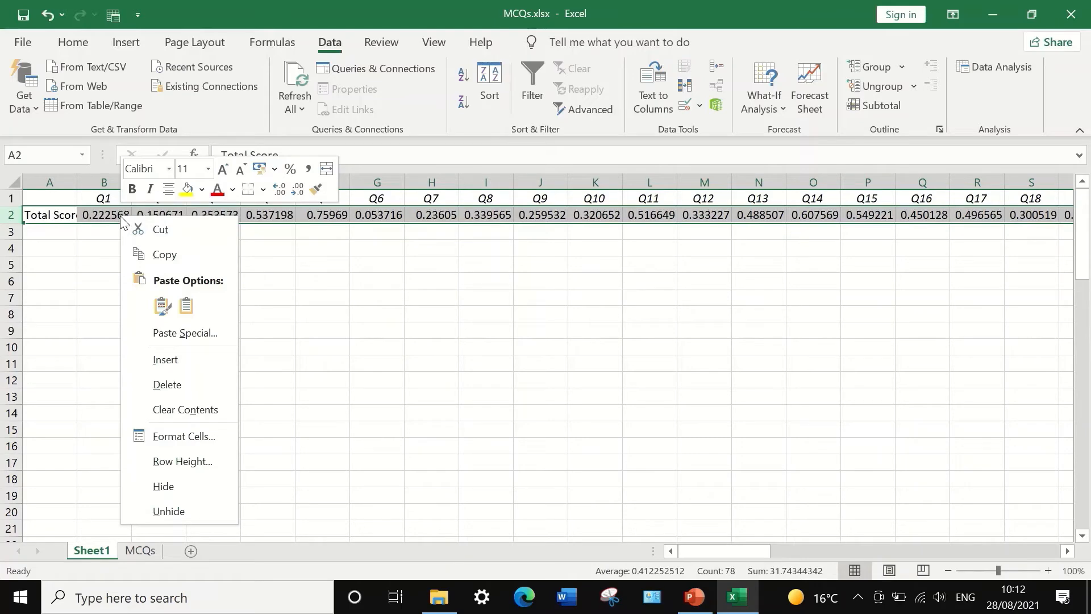
pyautogui.click(172, 435)
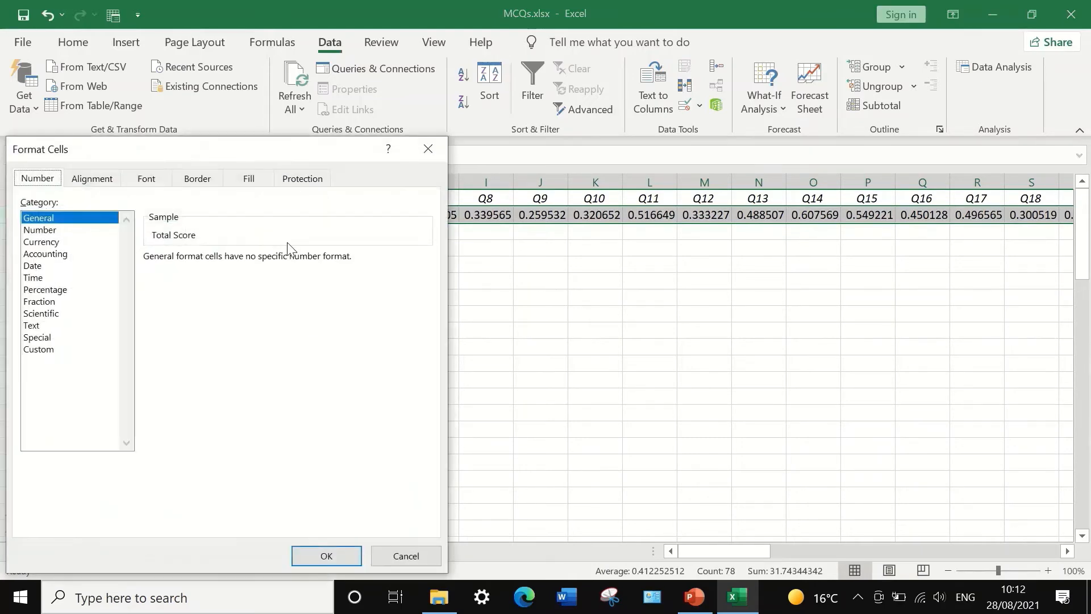
pyautogui.click(41, 230)
pyautogui.click(258, 255)
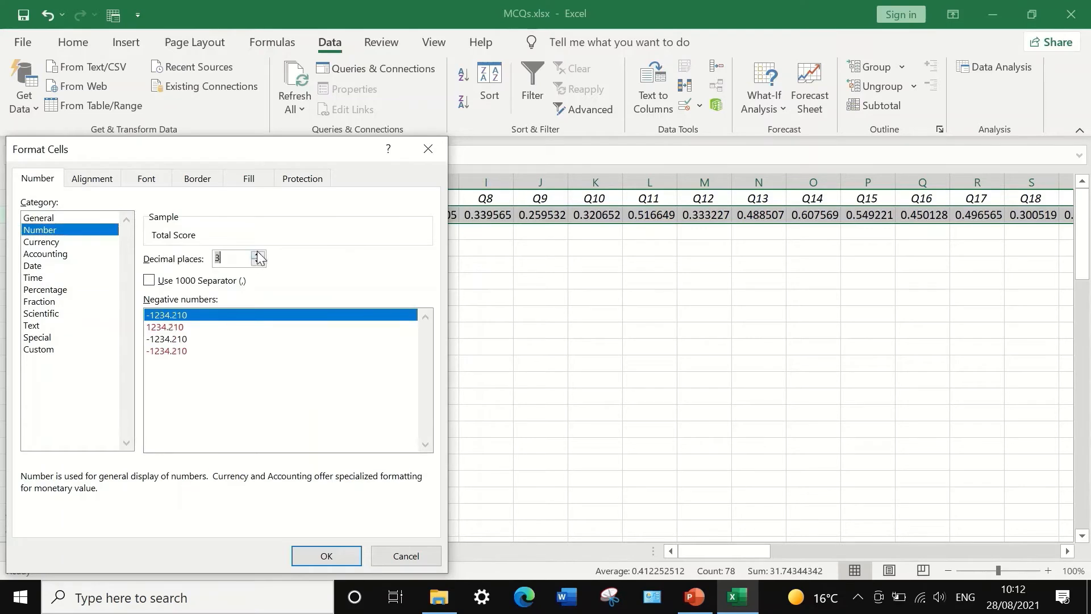
pyautogui.click(324, 555)
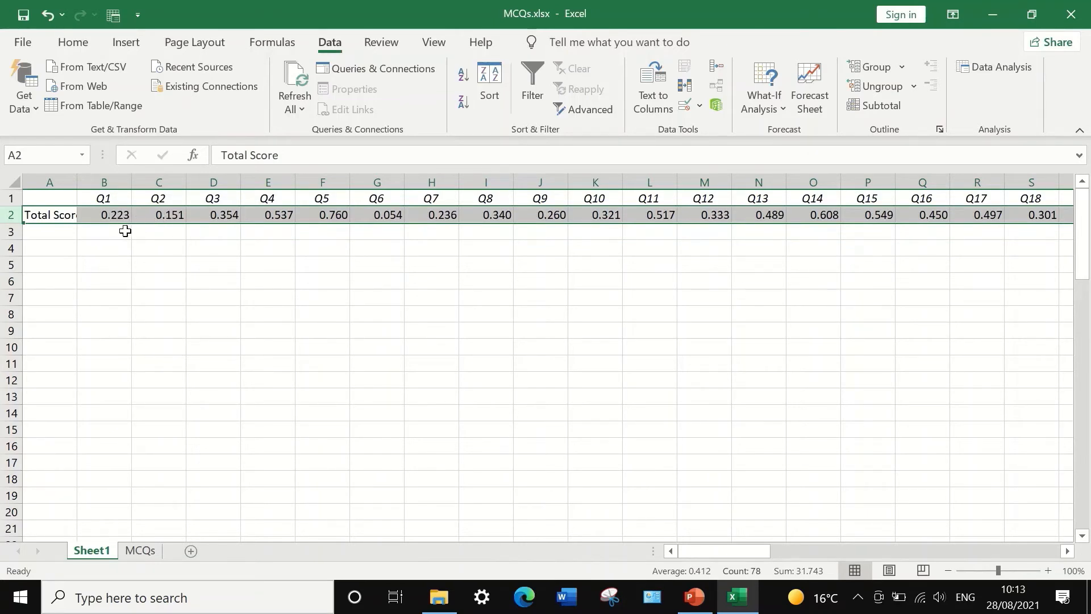
pyautogui.click(117, 231)
pyautogui.click(96, 215)
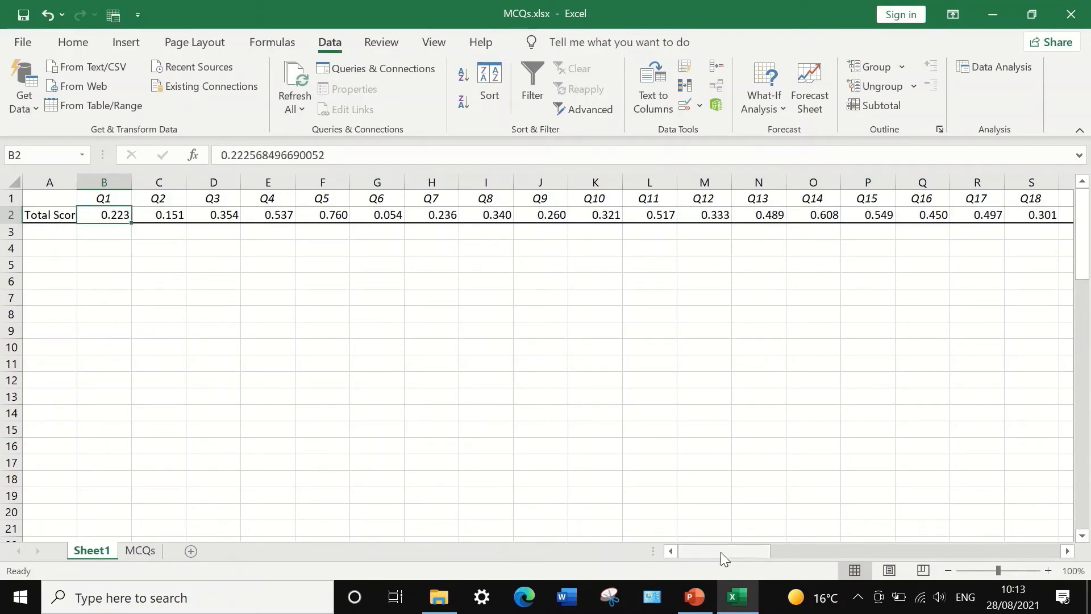
# Delete the Total Score column (column BZ) after Q76
pyautogui.moveTo(718, 550); pyautogui.dragTo(1033, 529)
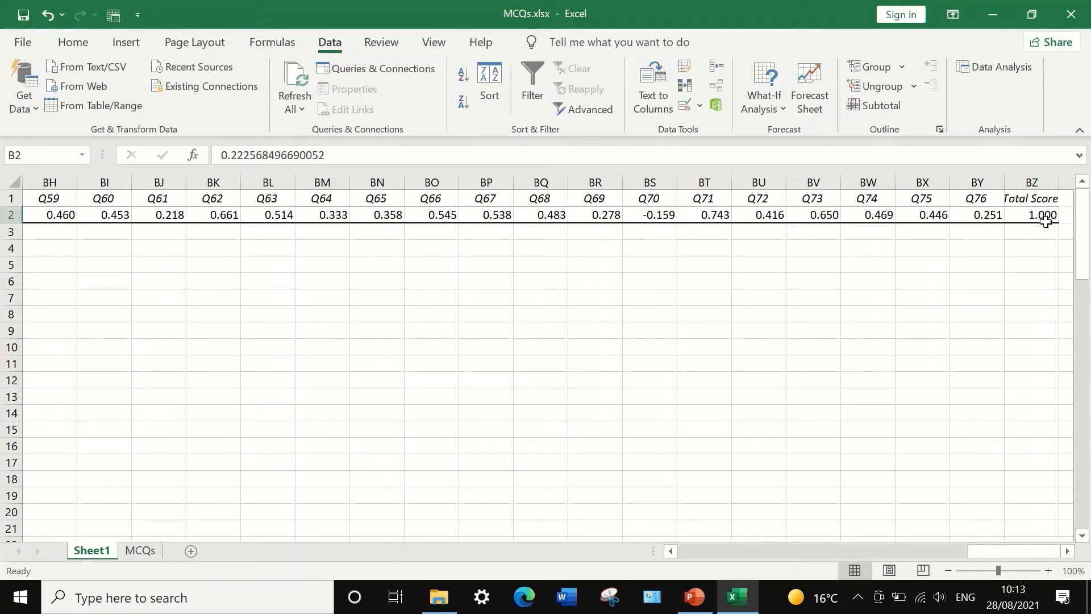
pyautogui.click(1030, 180)
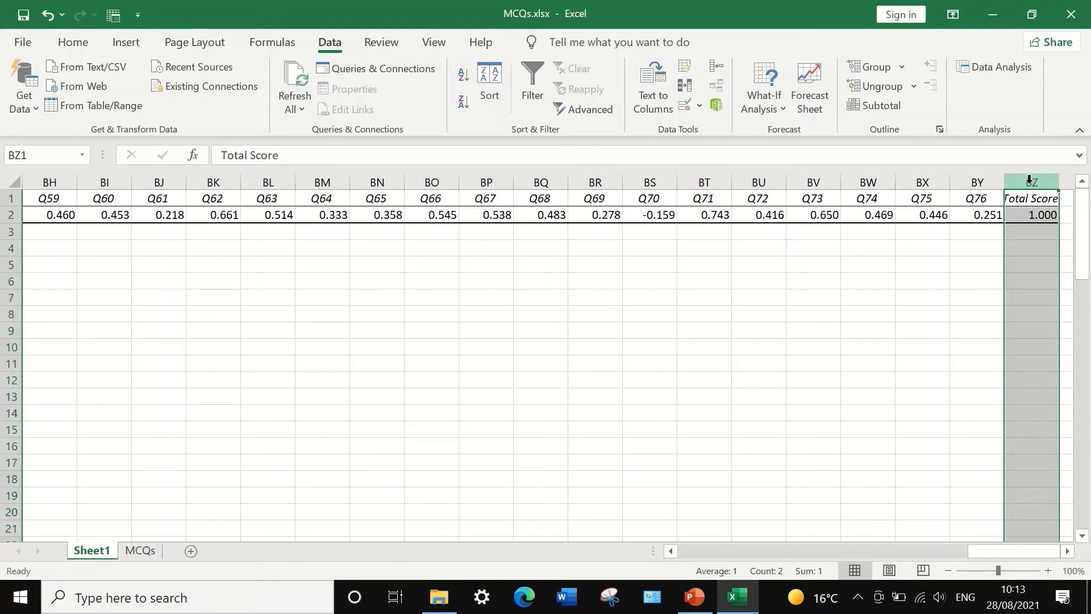
pyautogui.rightClick(1030, 180)
pyautogui.click(998, 352)
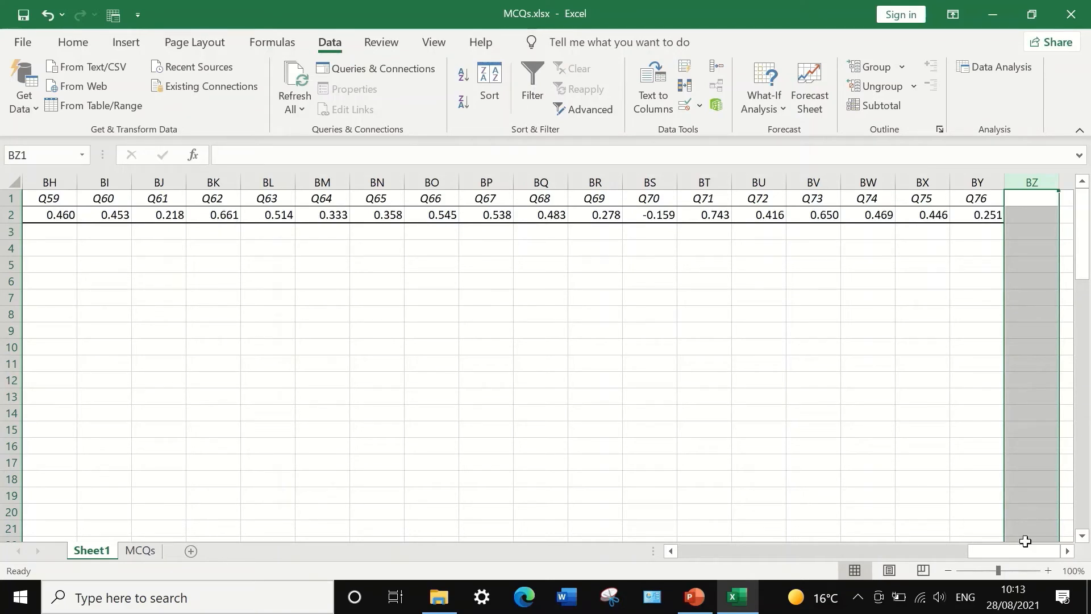
# Start a new conditional formatting rule for the whole Total Score row, using the 3-Color Scale format style
pyautogui.moveTo(1021, 548); pyautogui.dragTo(680, 534)
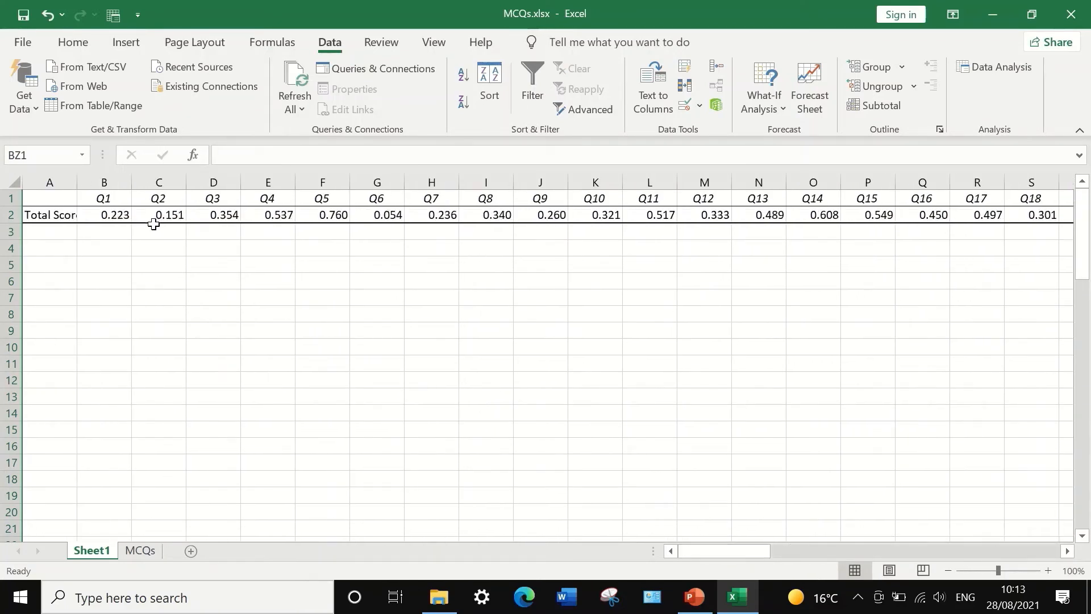
pyautogui.click(4, 214)
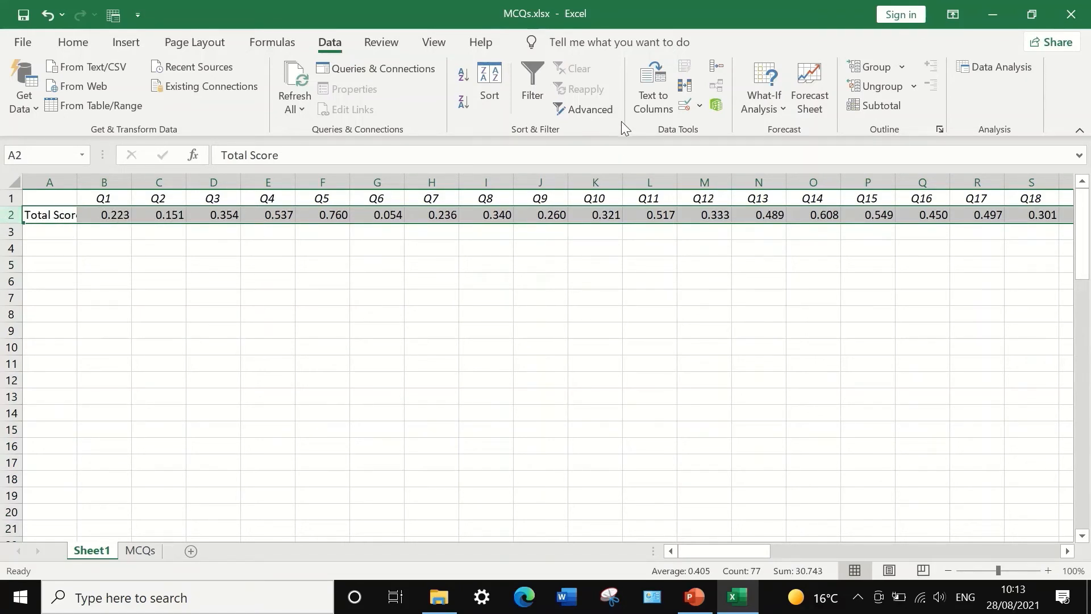
pyautogui.click(73, 42)
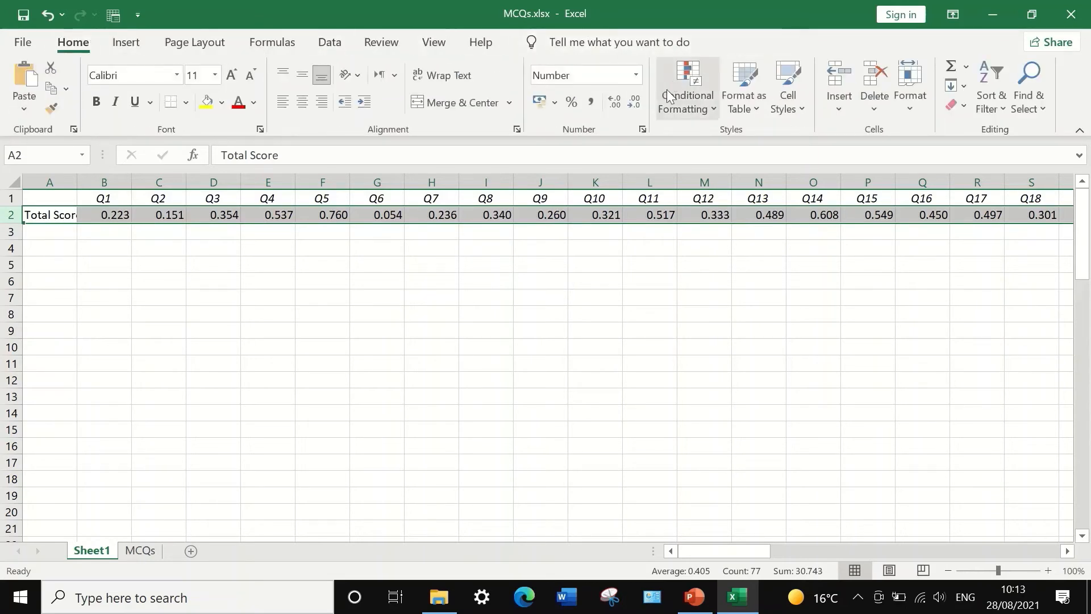
pyautogui.click(700, 113)
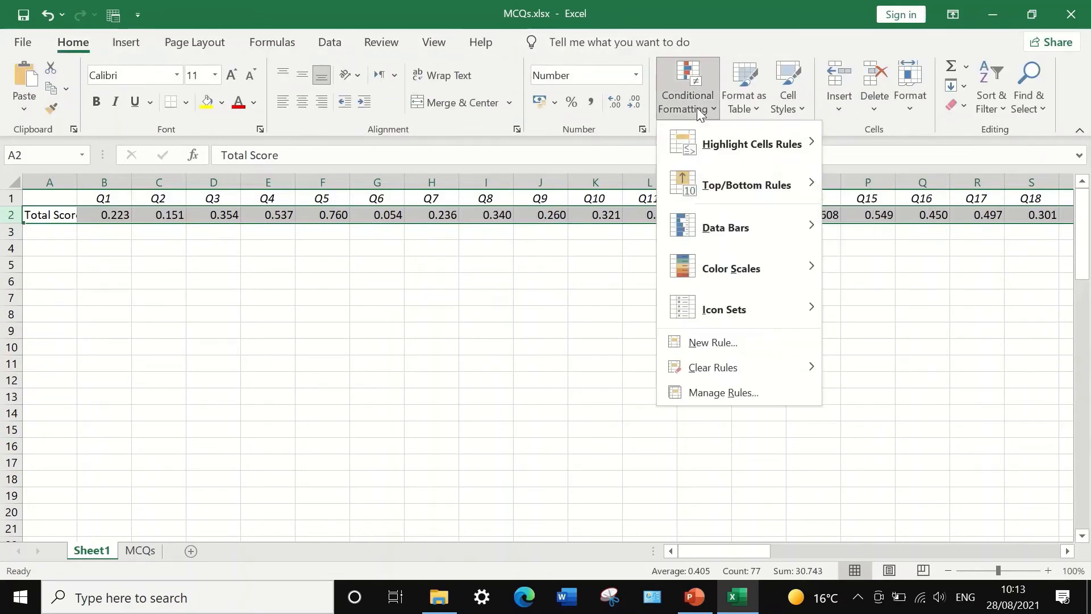
pyautogui.click(751, 342)
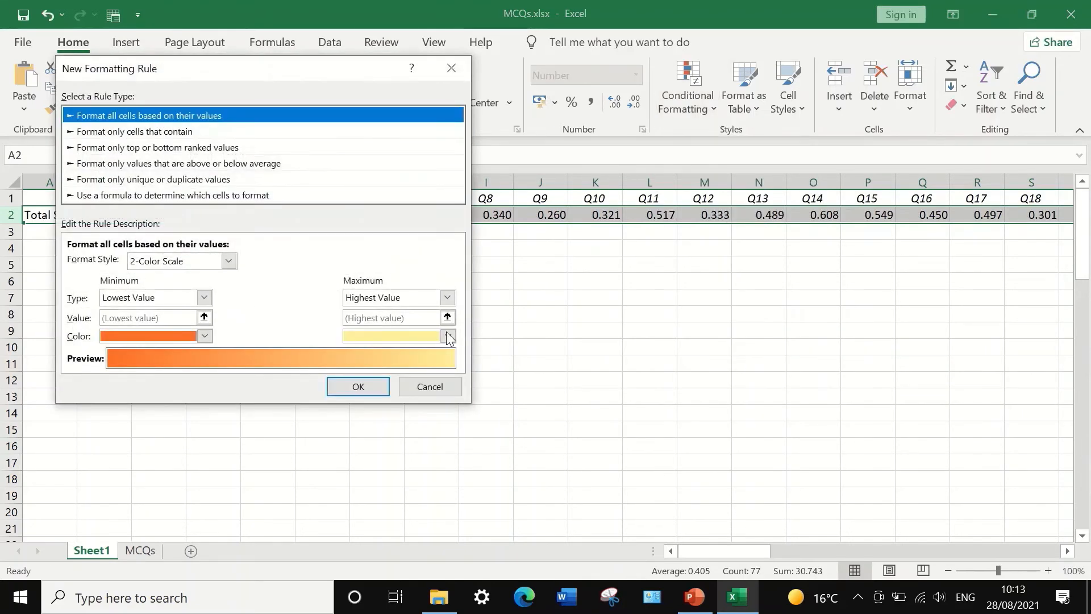
pyautogui.click(228, 260)
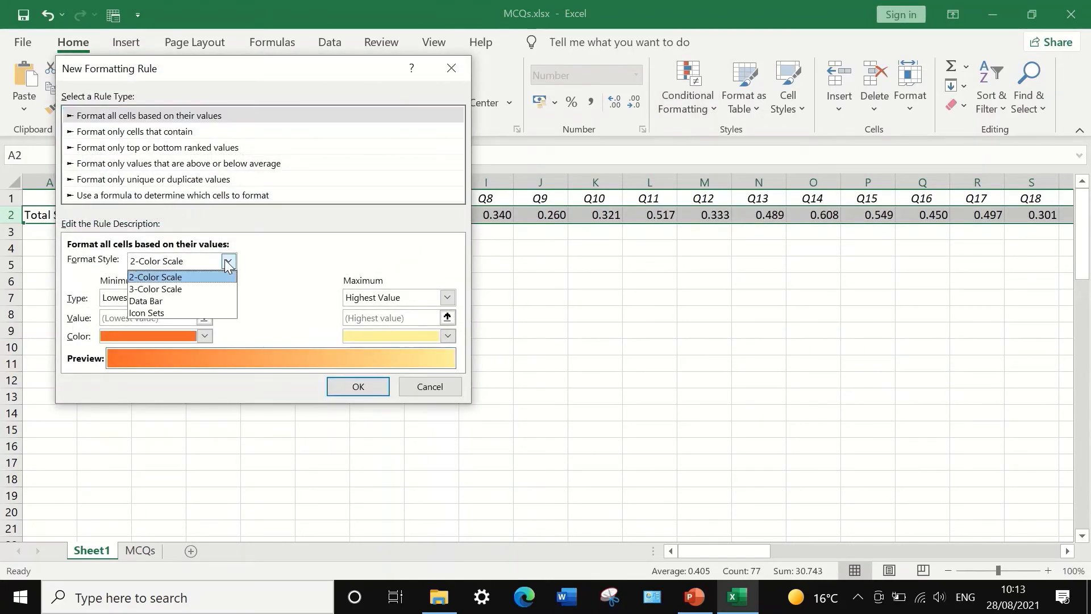
pyautogui.click(202, 289)
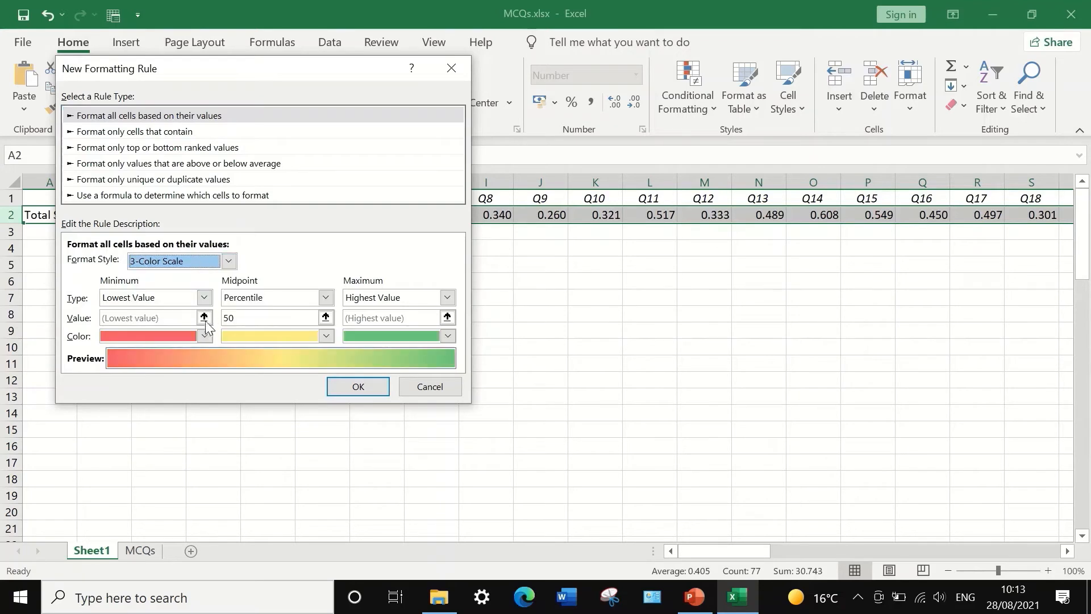
# Set the color scale's minimum, midpoint and maximum types to Number
pyautogui.click(204, 298)
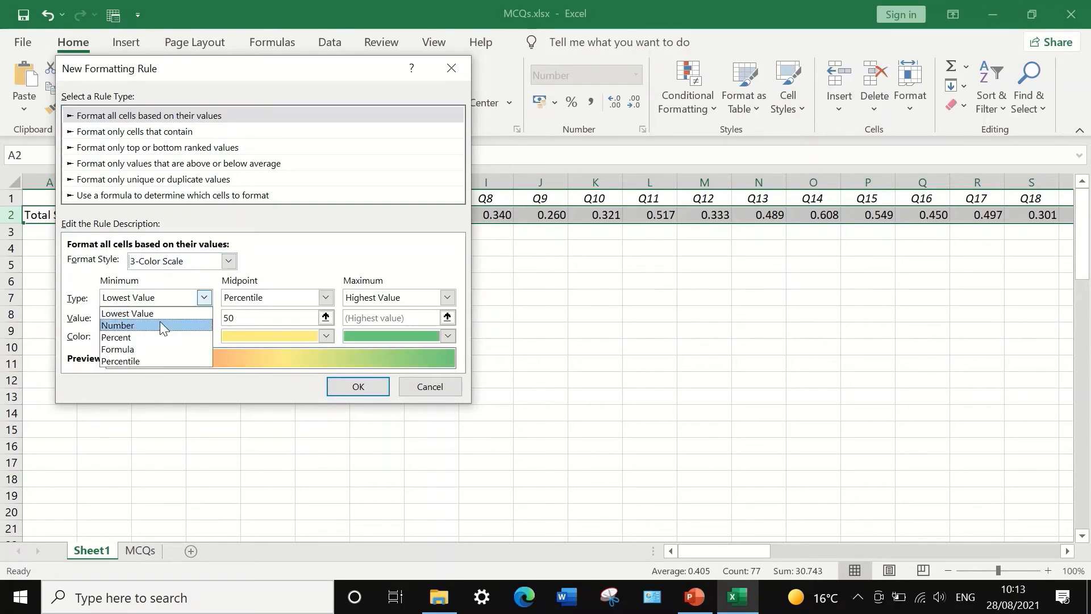
pyautogui.click(128, 324)
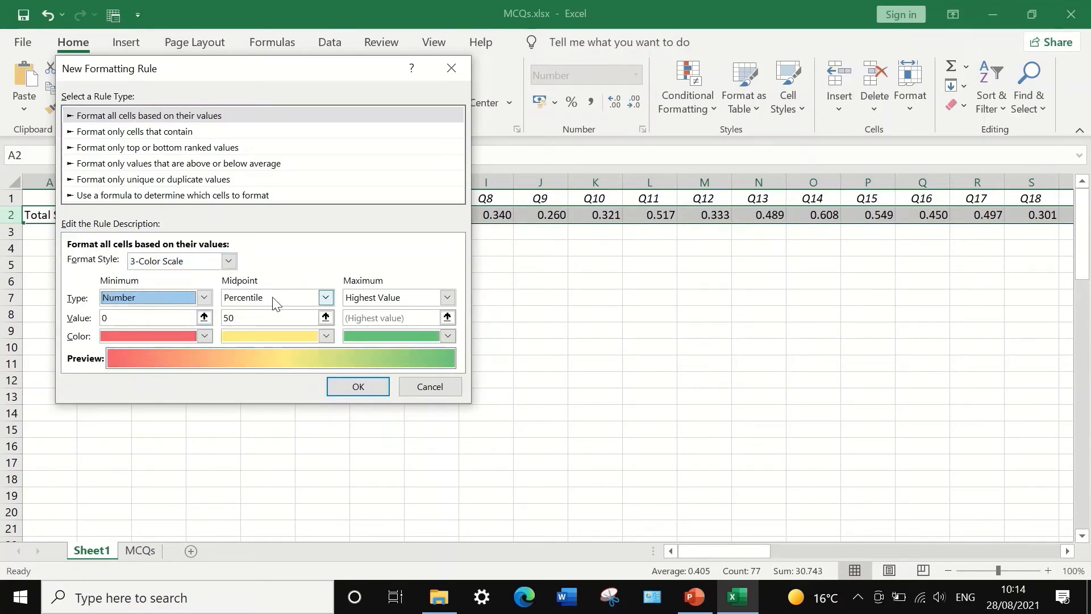
pyautogui.click(325, 297)
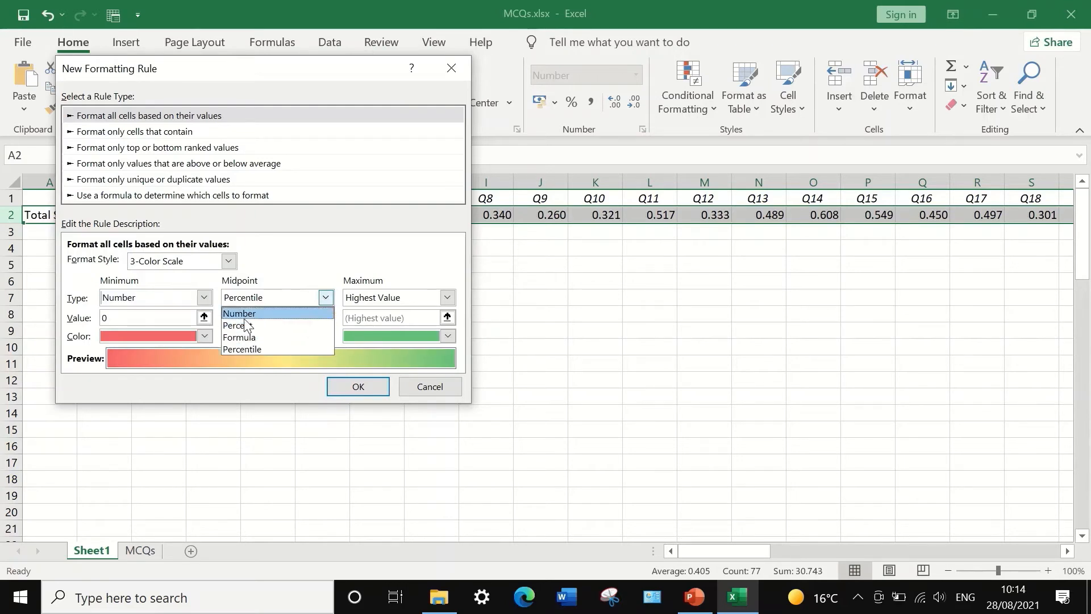
pyautogui.click(246, 313)
pyautogui.click(448, 297)
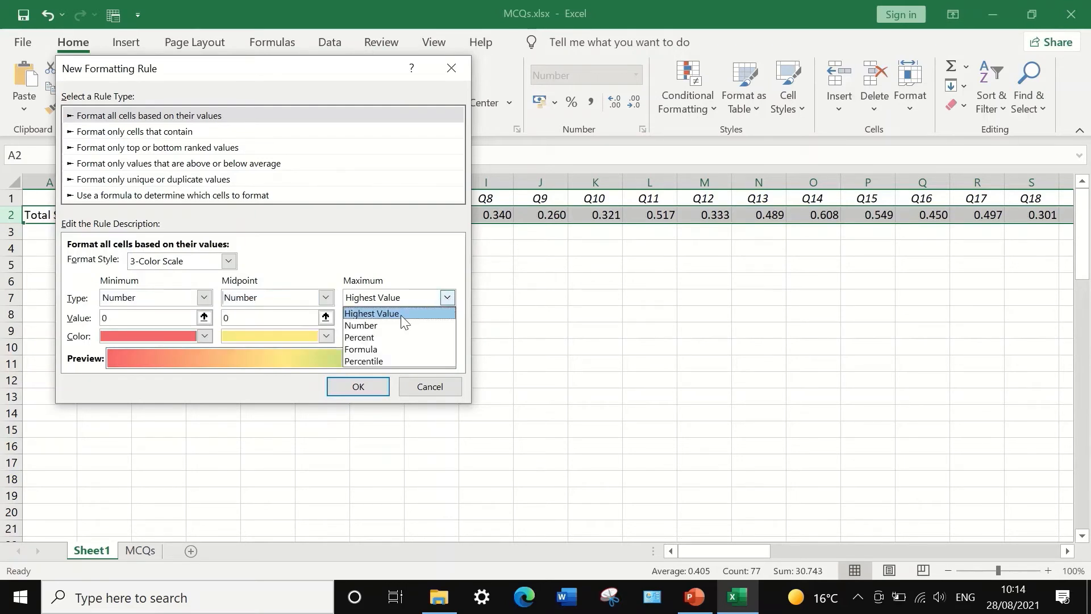
pyautogui.click(391, 325)
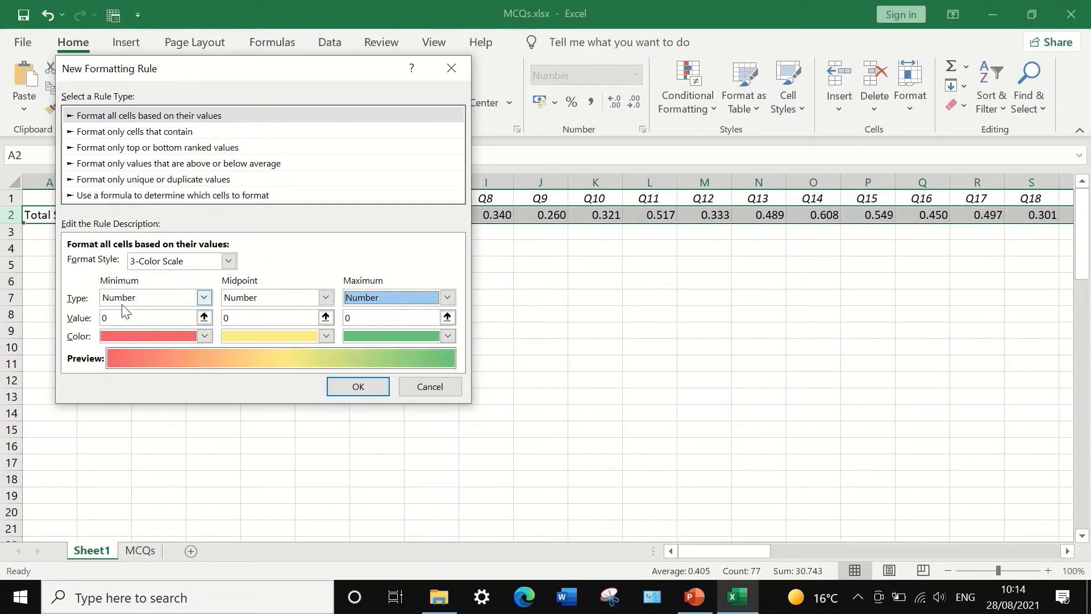
# Set the color scale's minimum value to -1 and maximum value to 1, and make the minimum color red
pyautogui.click(110, 317)
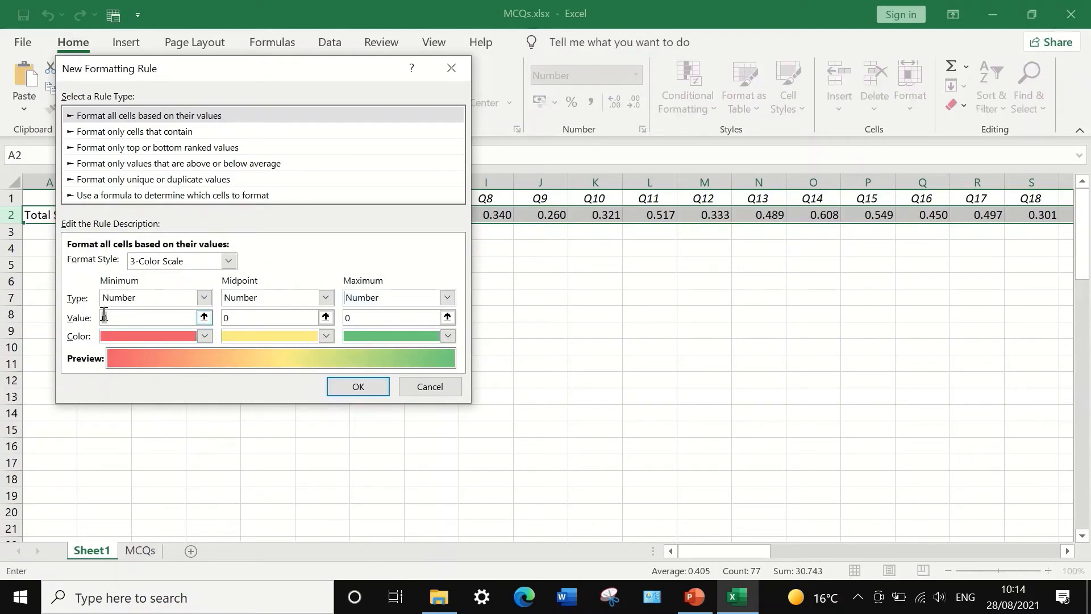
pyautogui.press('BackSpace')
pyautogui.write('1')
pyautogui.click(447, 316)
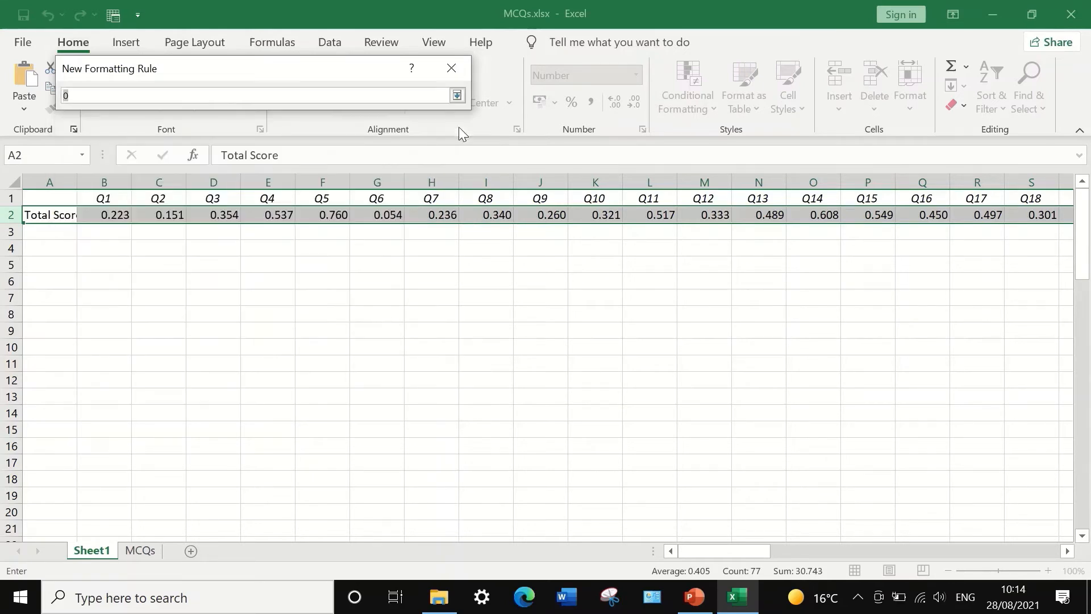
pyautogui.click(458, 95)
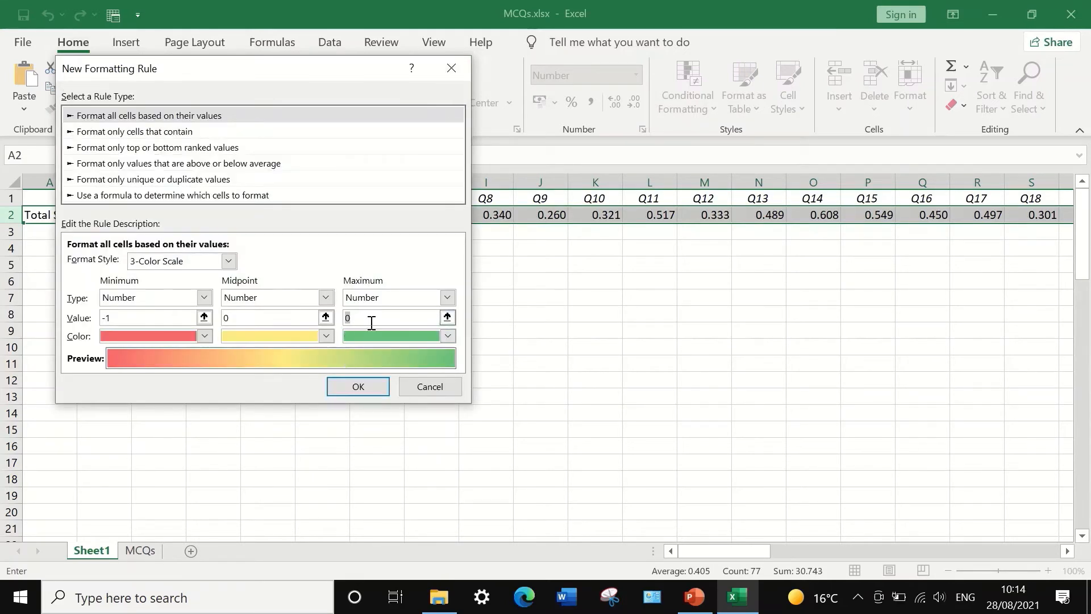
pyautogui.write('1')
pyautogui.click(204, 335)
pyautogui.click(123, 494)
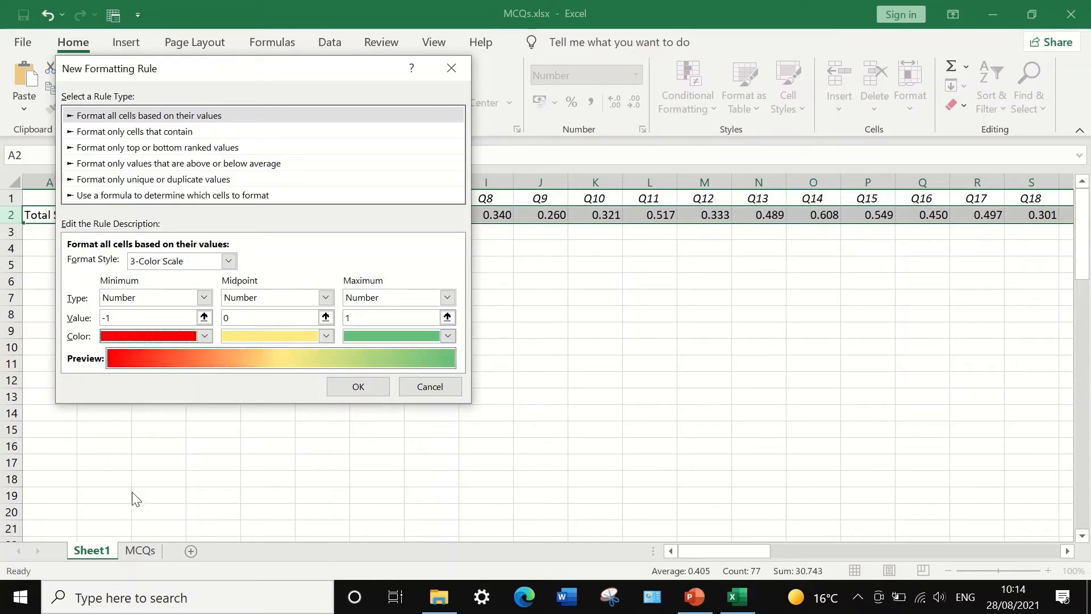
# Set the color scale's midpoint color to white and maximum color to green, and apply the rule to the Total Score row
pyautogui.click(325, 337)
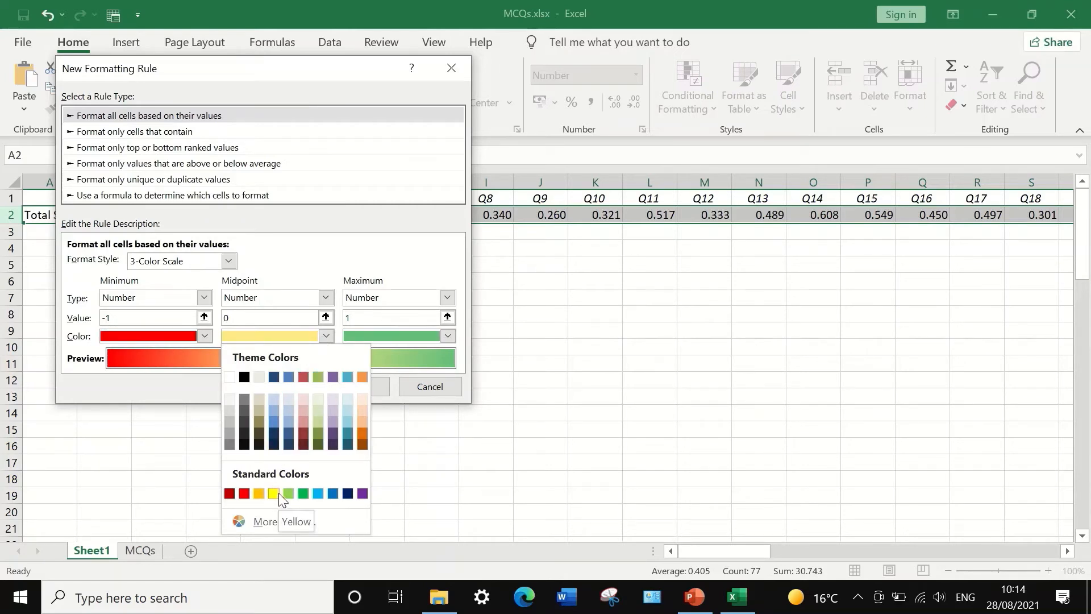
pyautogui.click(229, 377)
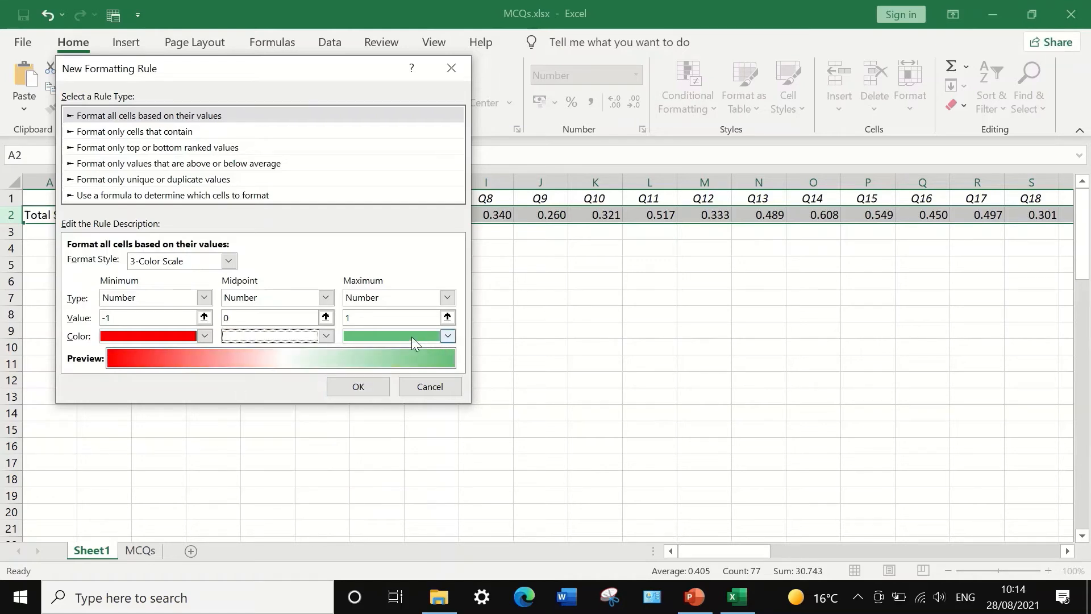
pyautogui.click(448, 337)
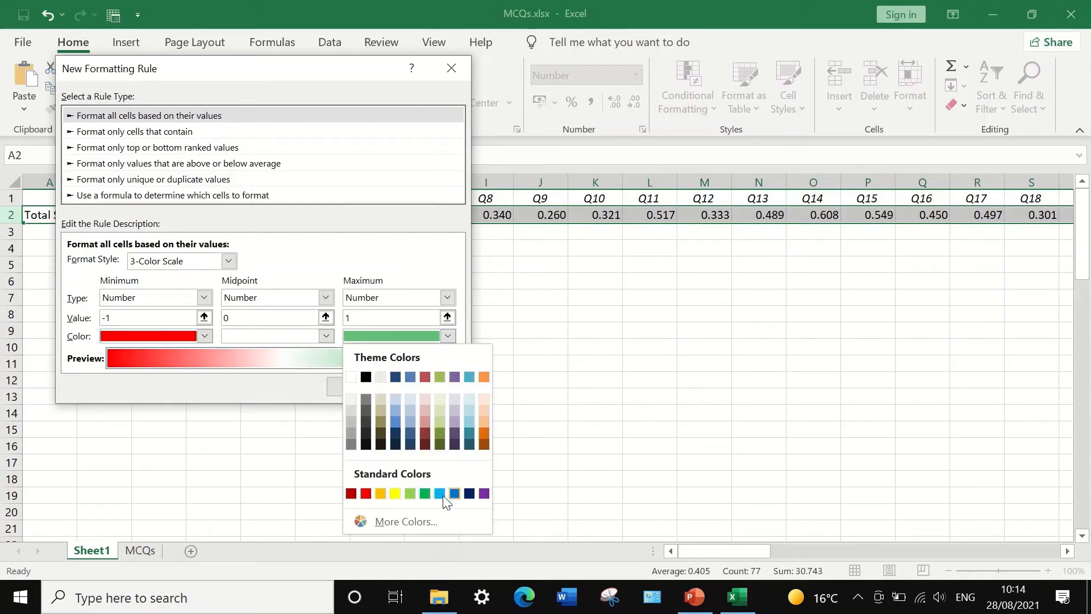
pyautogui.click(425, 493)
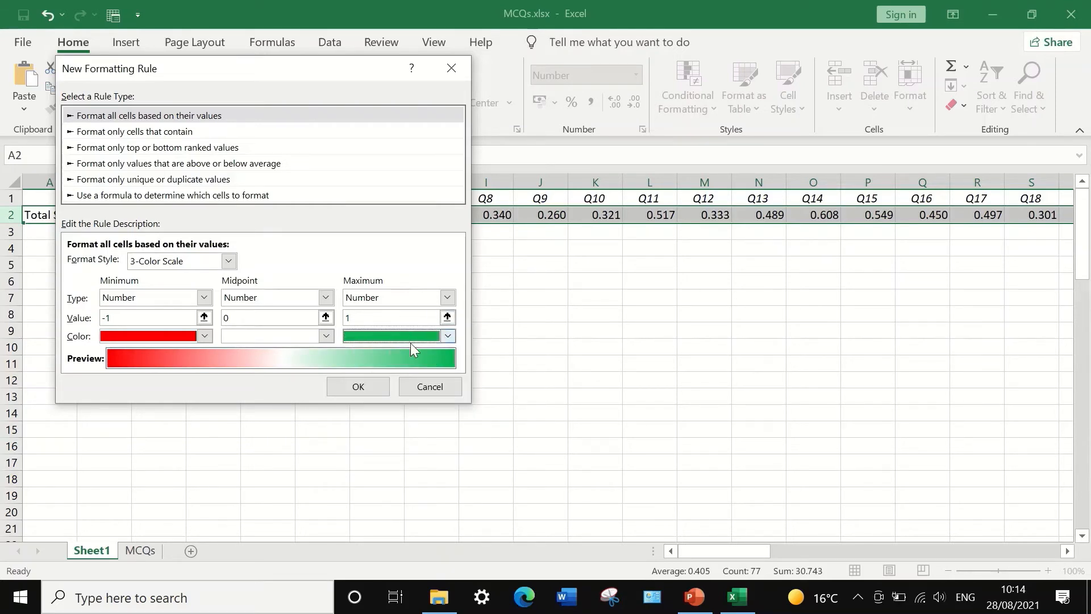
pyautogui.click(363, 385)
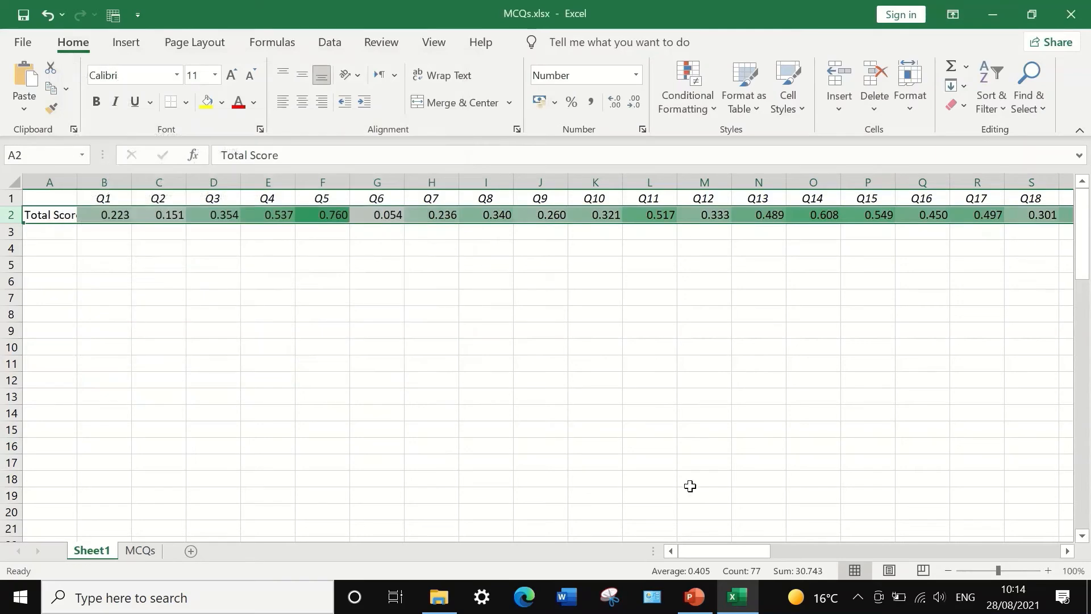
# Review the color-coded correlations across the question columns, comparing the darkest green, palest and red cells
pyautogui.moveTo(755, 552); pyautogui.dragTo(341, 483)
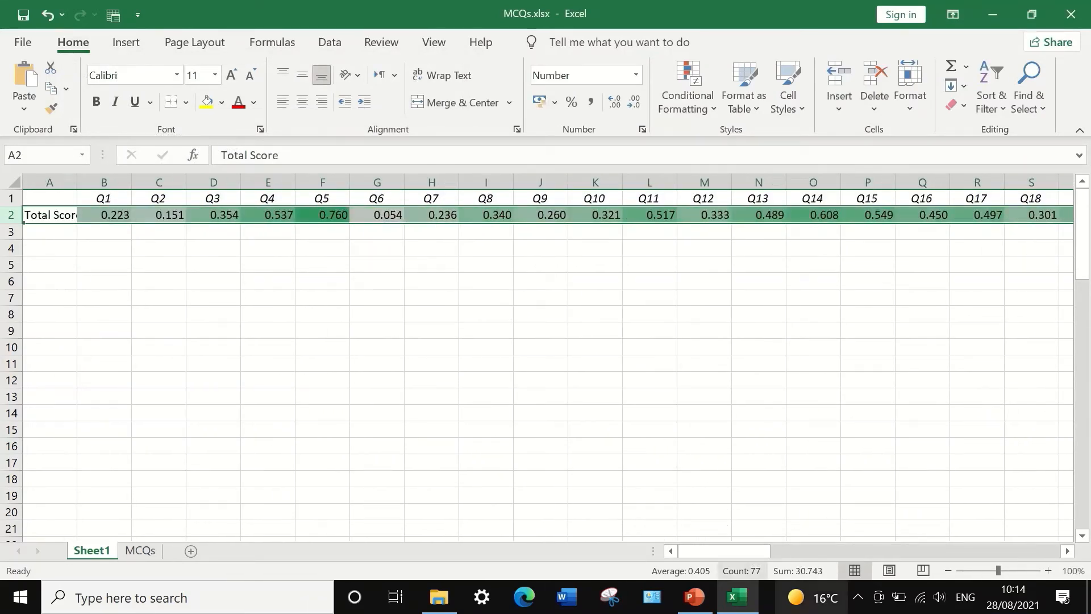
pyautogui.moveTo(726, 551); pyautogui.dragTo(689, 530)
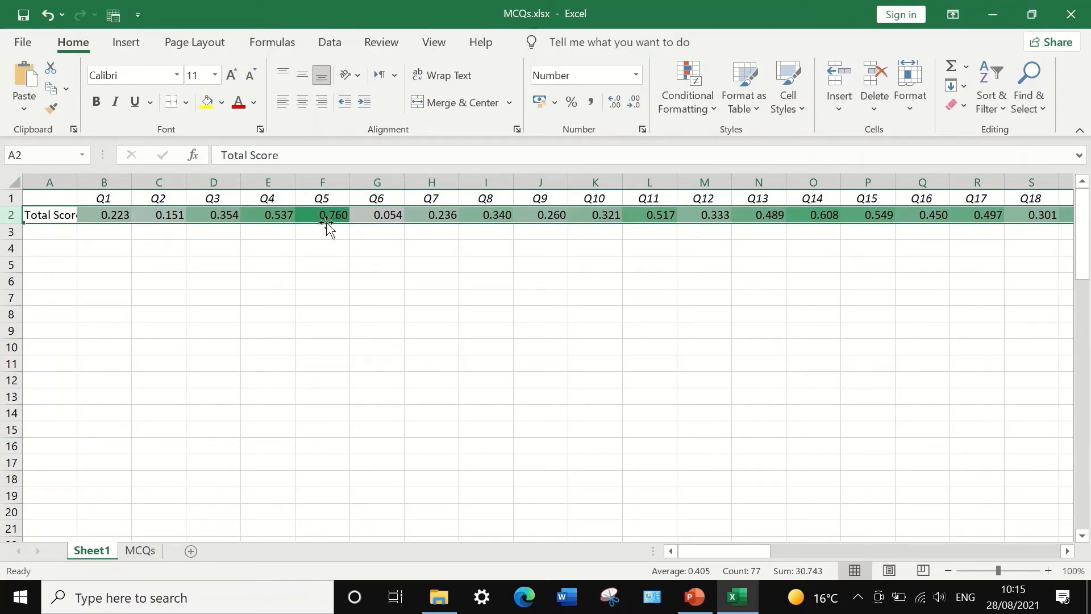
pyautogui.moveTo(738, 551); pyautogui.dragTo(808, 548)
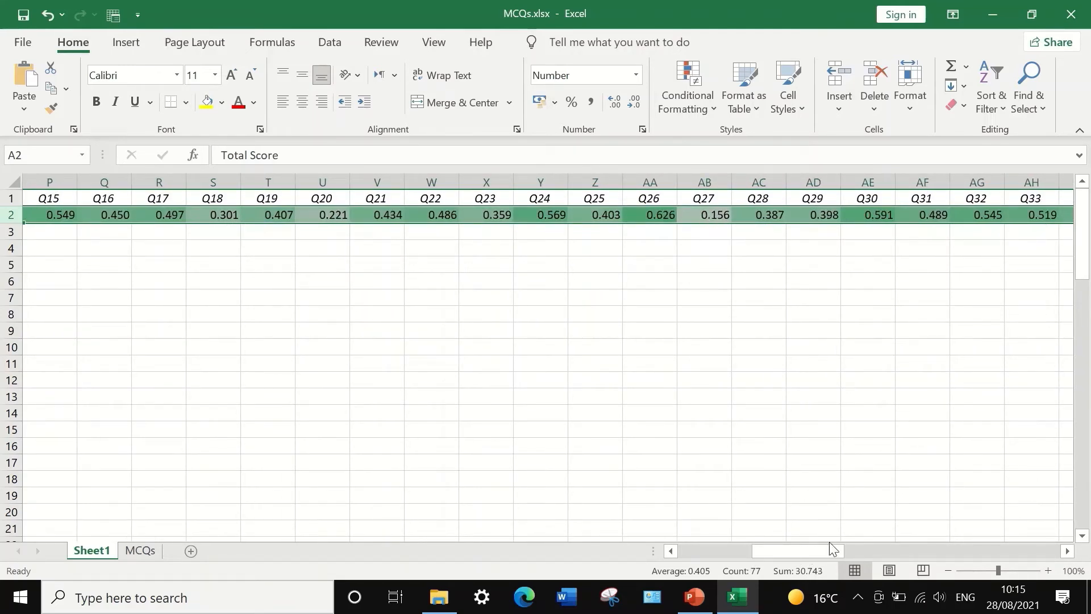
pyautogui.moveTo(825, 551); pyautogui.dragTo(724, 537)
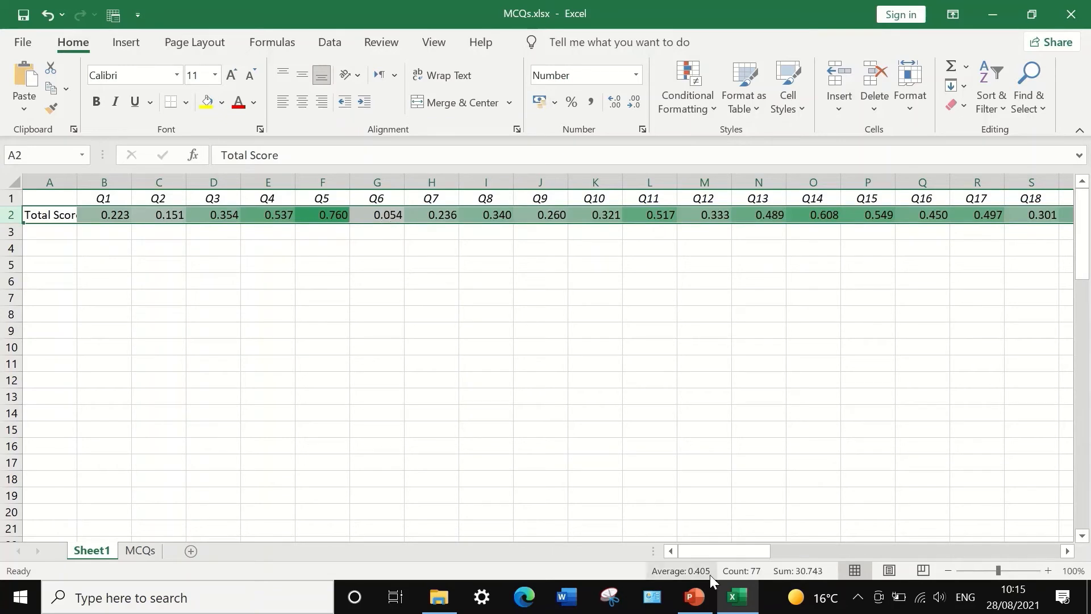
pyautogui.moveTo(725, 547); pyautogui.dragTo(925, 546)
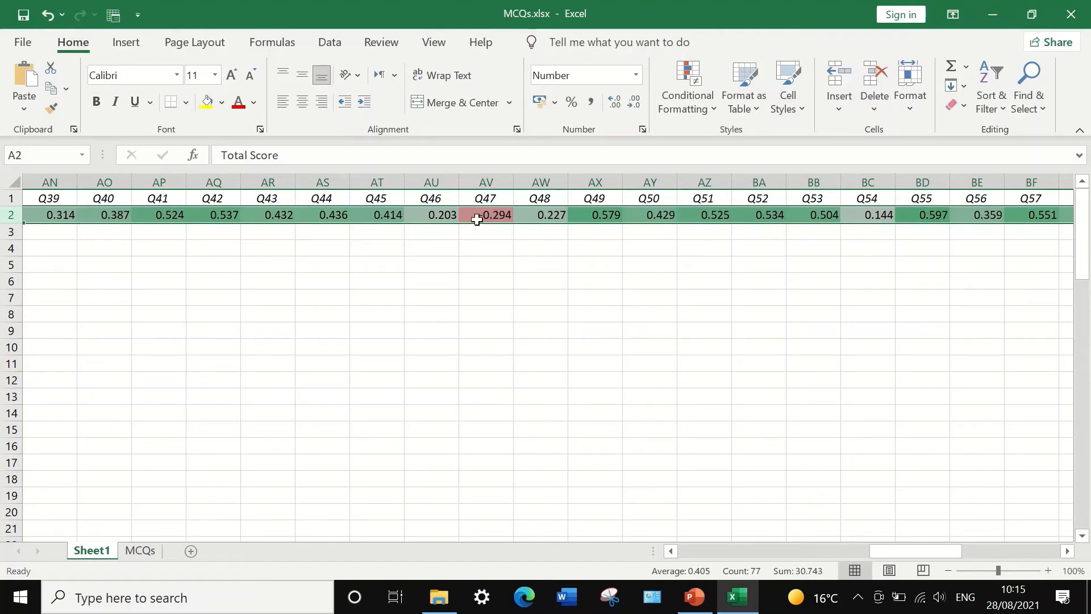
pyautogui.moveTo(901, 550); pyautogui.dragTo(704, 543)
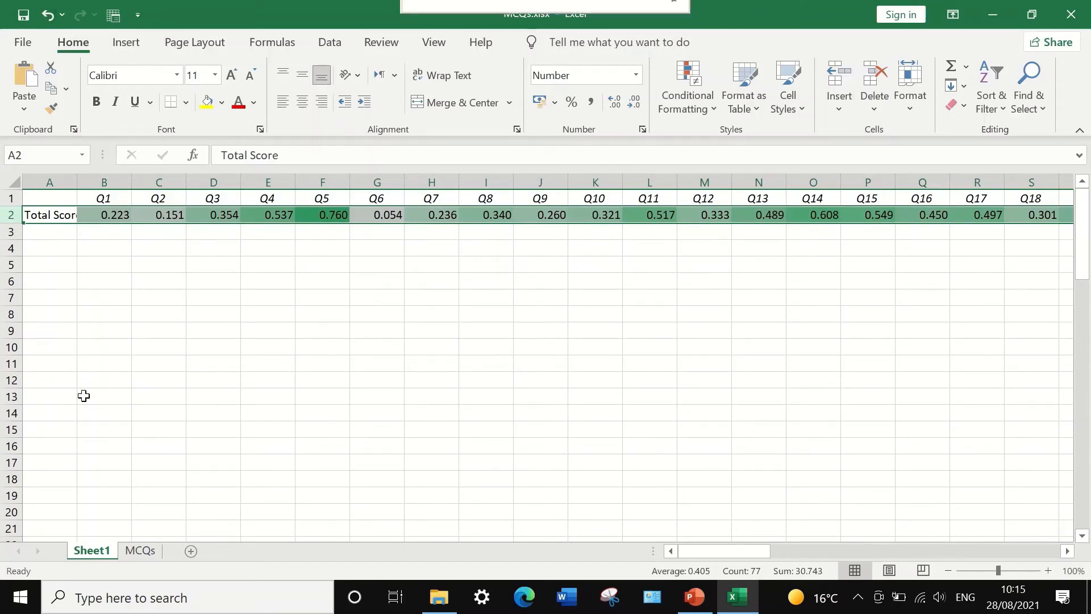
# Replace the Total Score row label in A2 with "Pt. Biserial" and make it bold
pyautogui.click(66, 214)
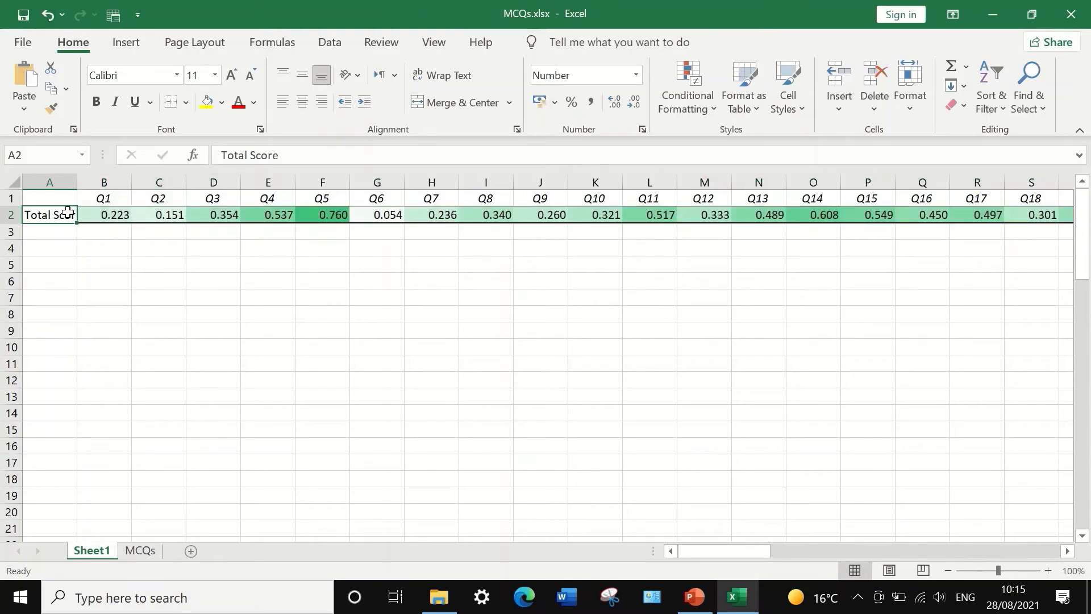
pyautogui.write('Pt')
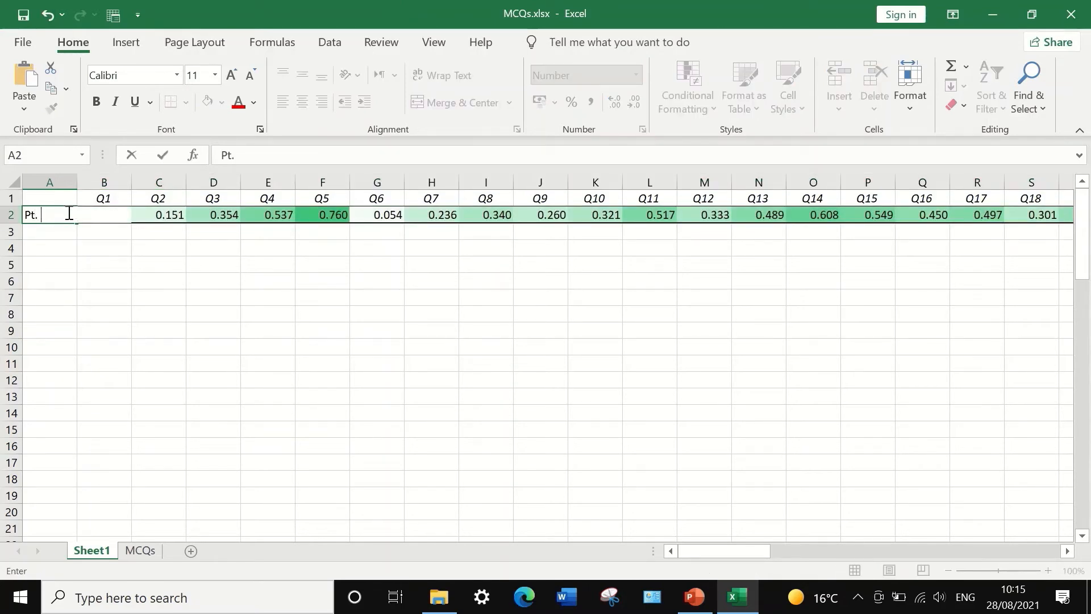
pyautogui.write('. Biserial')
pyautogui.click(55, 218)
pyautogui.moveTo(278, 155); pyautogui.dragTo(220, 155)
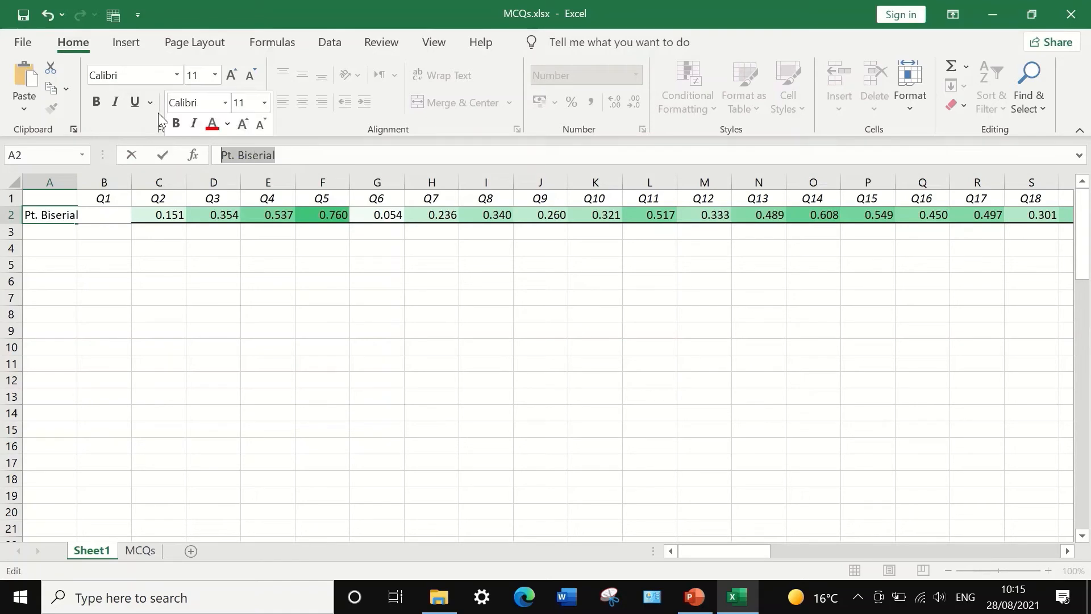
pyautogui.click(98, 103)
pyautogui.click(101, 267)
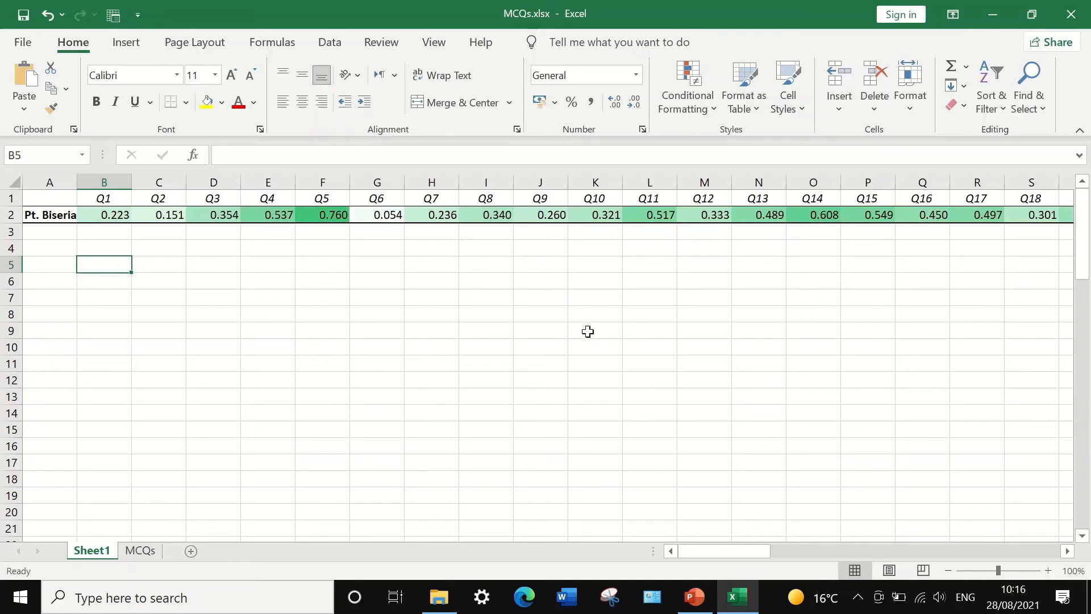
# Examine the point-biserial values from Q1 through Q73 for weak and negative correlations
pyautogui.click(384, 215)
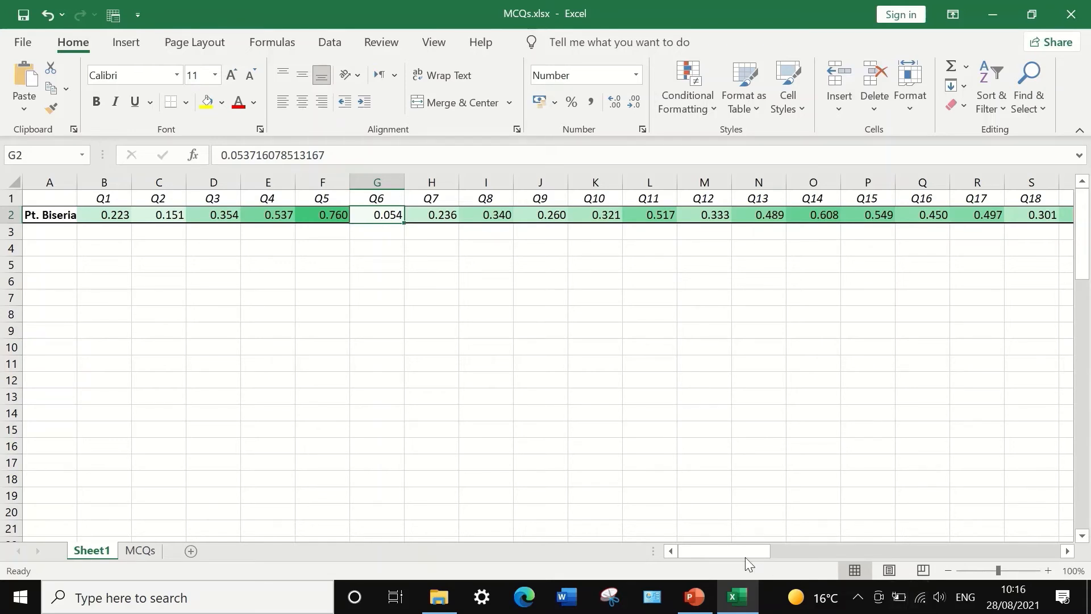
pyautogui.moveTo(735, 549); pyautogui.dragTo(916, 529)
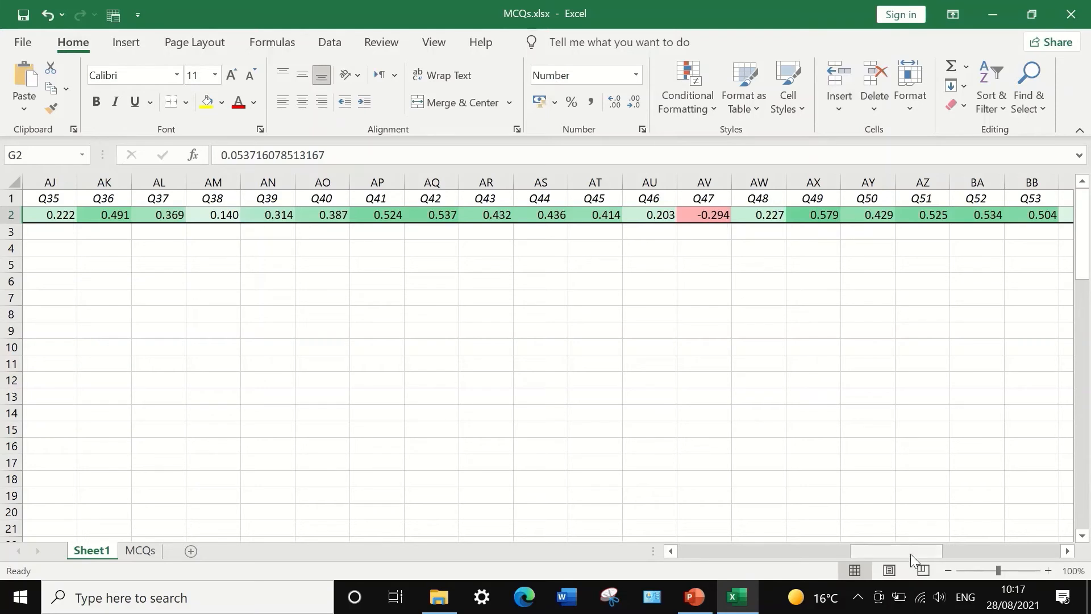
pyautogui.moveTo(911, 553); pyautogui.dragTo(990, 550)
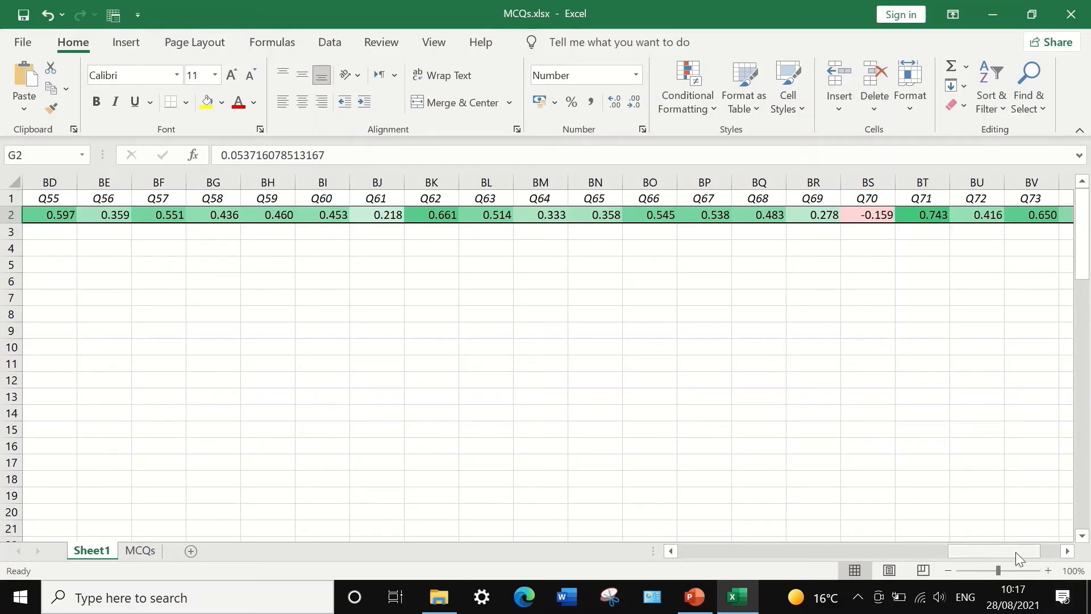
pyautogui.moveTo(1015, 551); pyautogui.dragTo(887, 543)
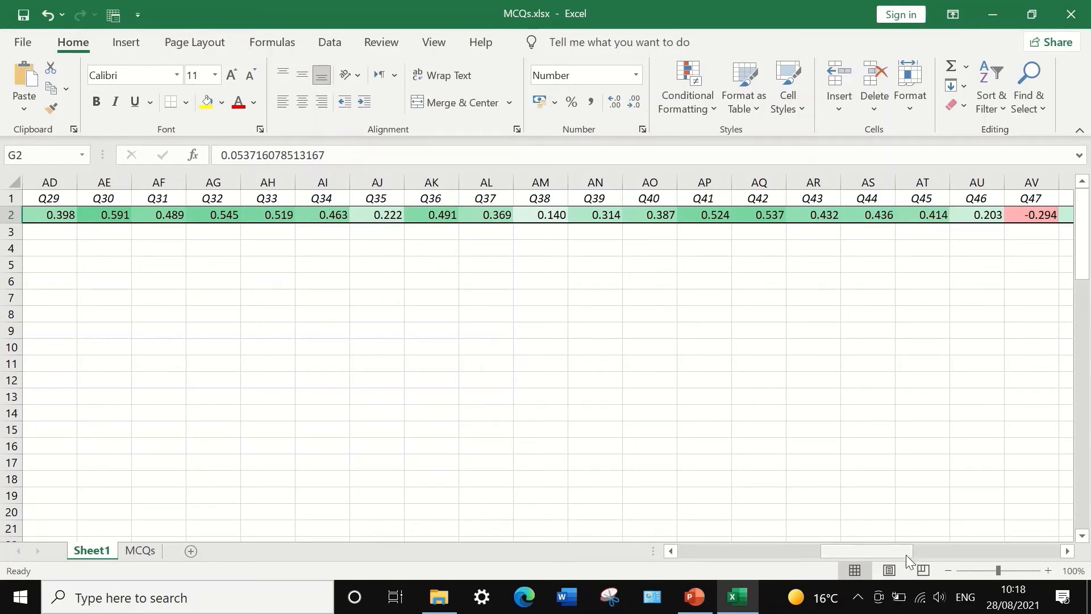
pyautogui.moveTo(902, 550); pyautogui.dragTo(748, 552)
pyautogui.click(99, 260)
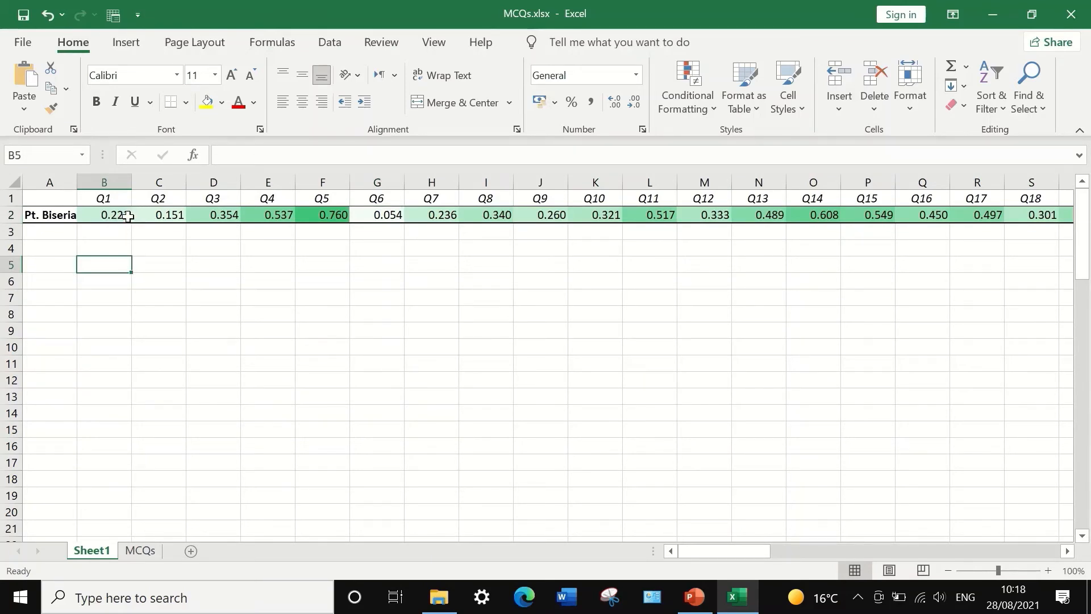
pyautogui.click(328, 232)
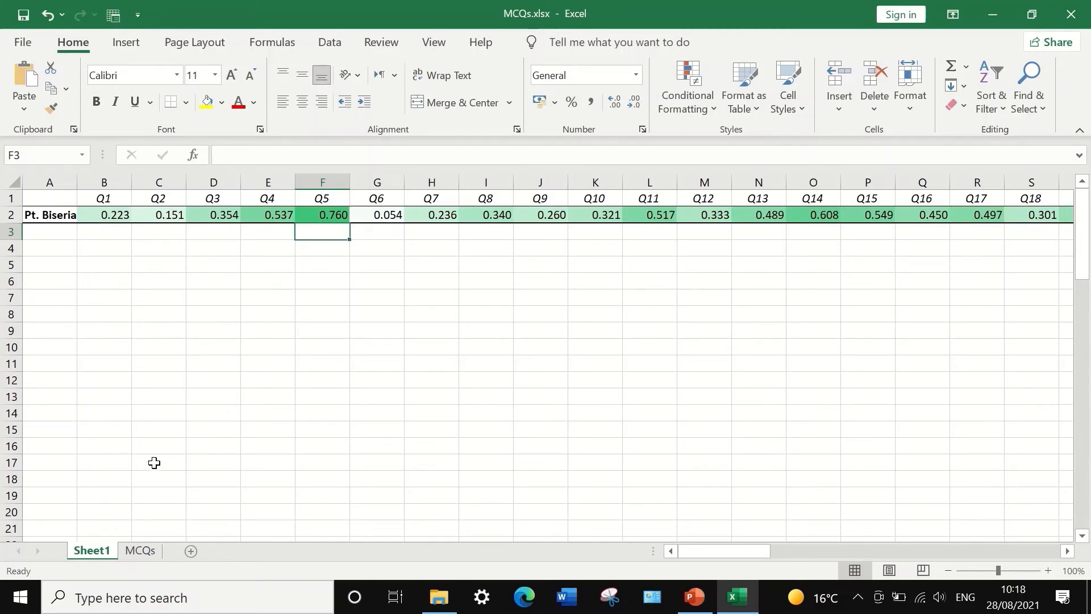
# Look through the student answer data on the MCQs sheet and return to the correlations on Sheet1
pyautogui.click(139, 551)
pyautogui.scroll(-3, 219, 444)
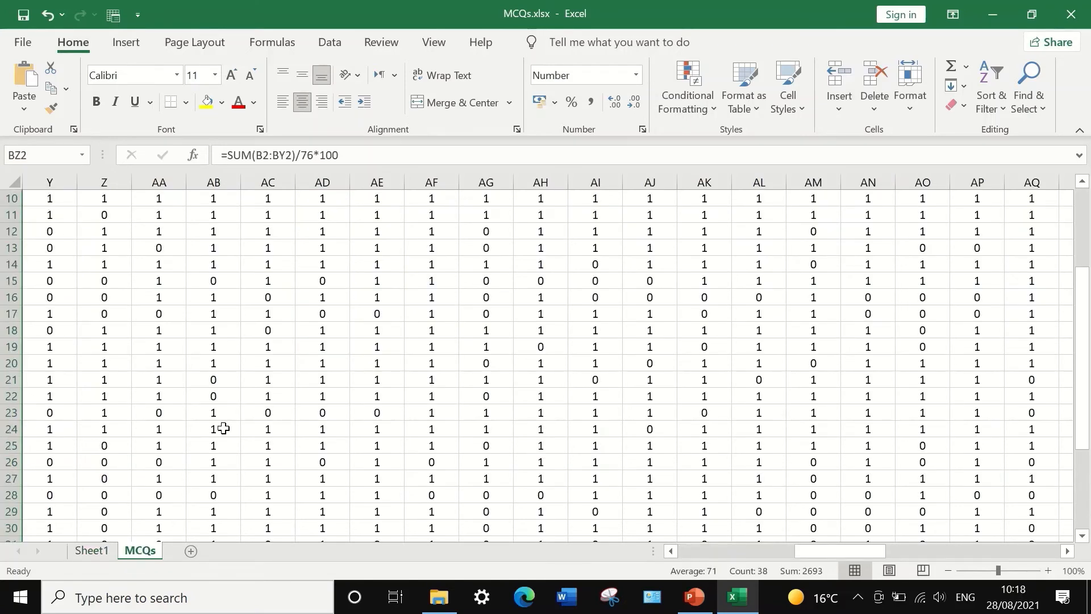
pyautogui.scroll(-3, 223, 429)
pyautogui.scroll(-5, 224, 433)
pyautogui.scroll(5, 223, 415)
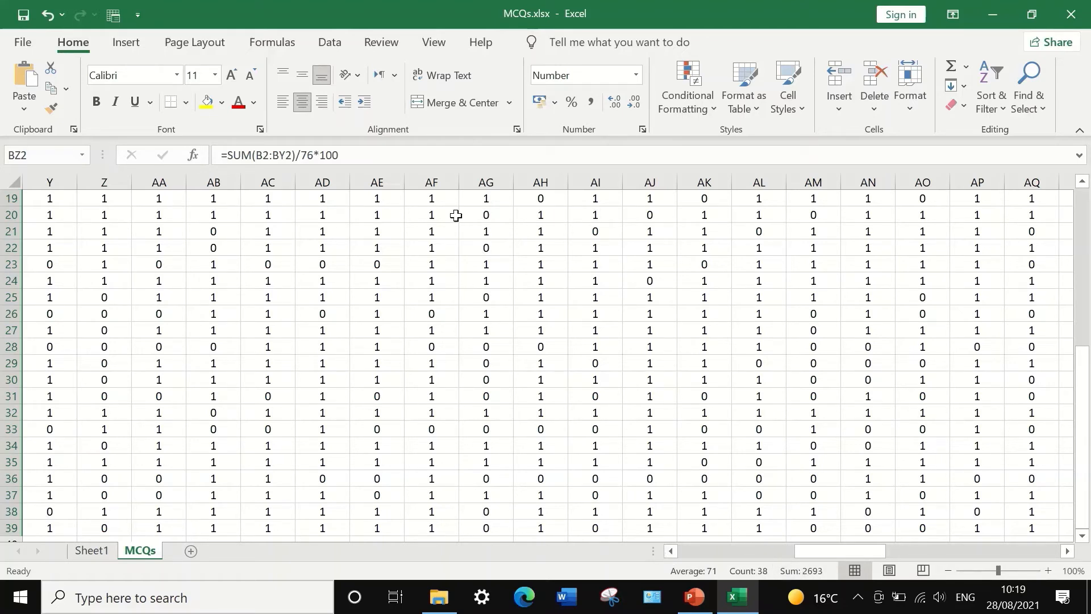
pyautogui.scroll(6, 449, 264)
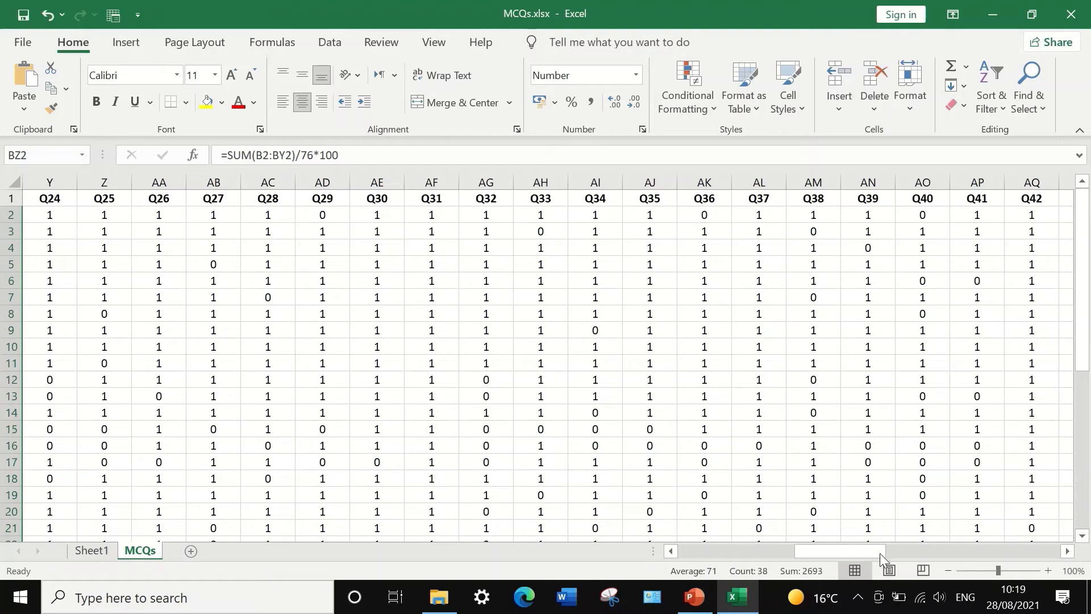
pyautogui.moveTo(852, 550); pyautogui.dragTo(690, 548)
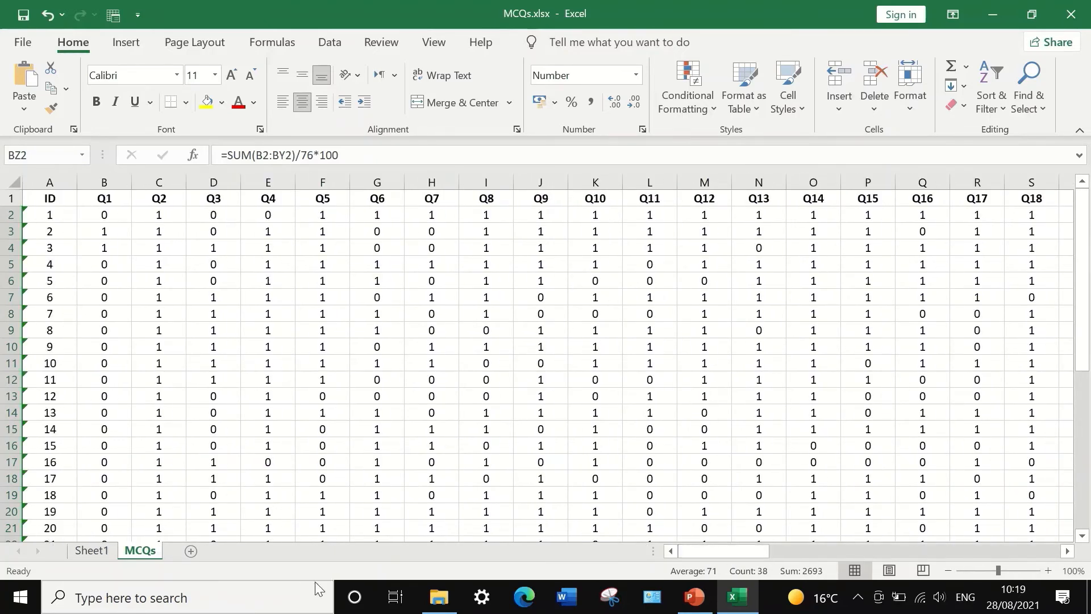
pyautogui.click(105, 550)
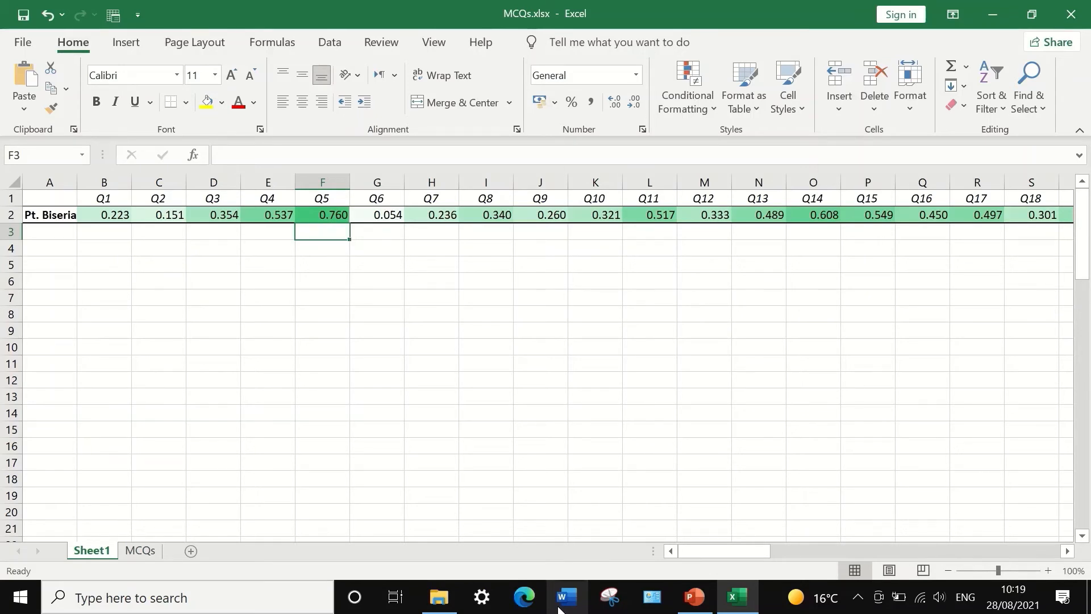
pyautogui.moveTo(743, 607)
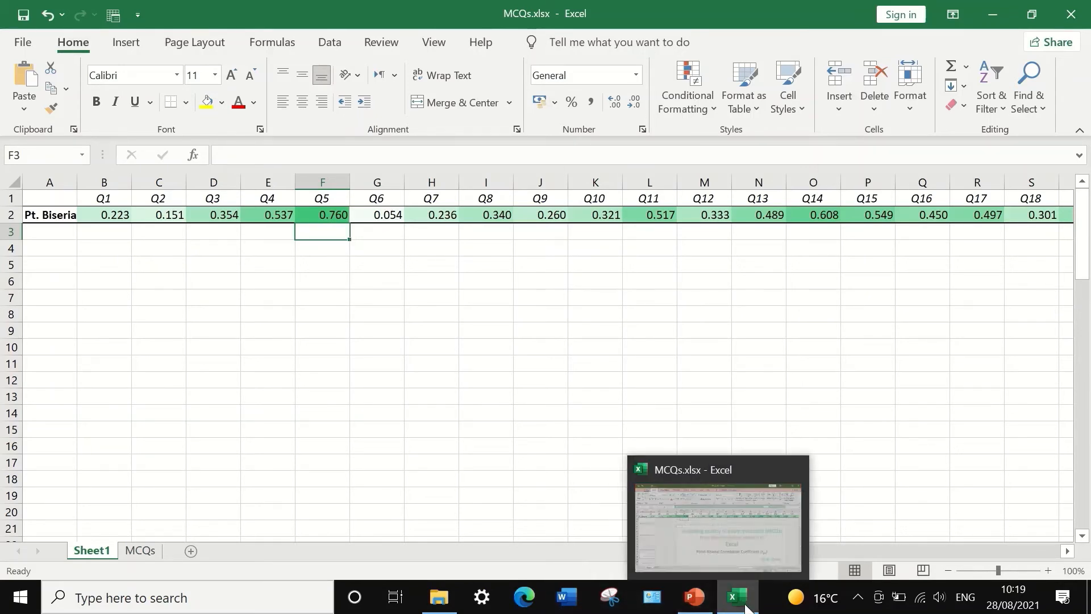
# Open the Regression tool from Data Analysis on the MCQs sheet
pyautogui.click(137, 551)
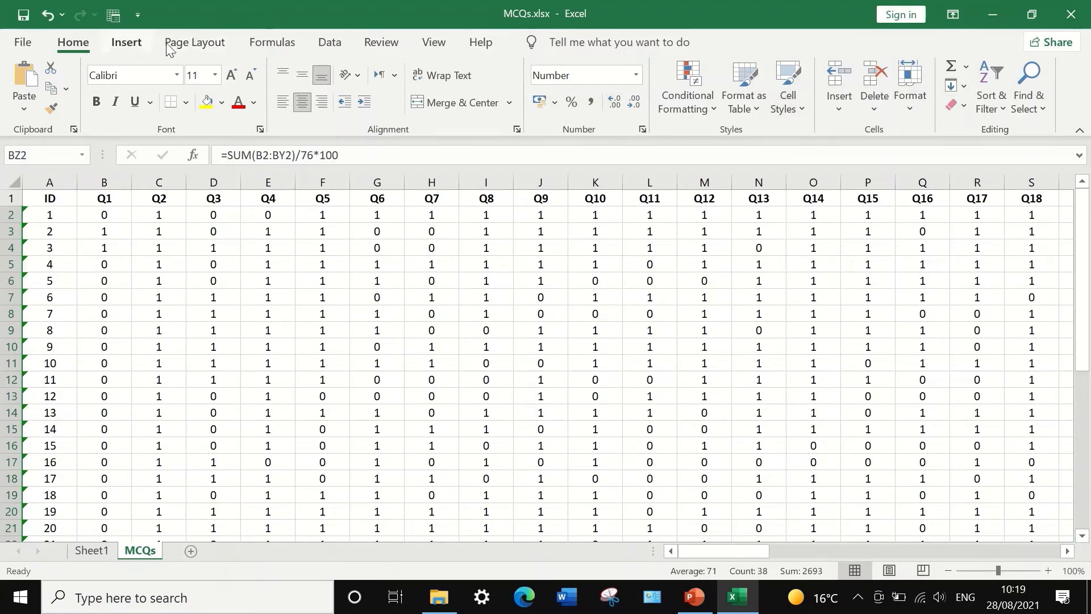
pyautogui.click(324, 46)
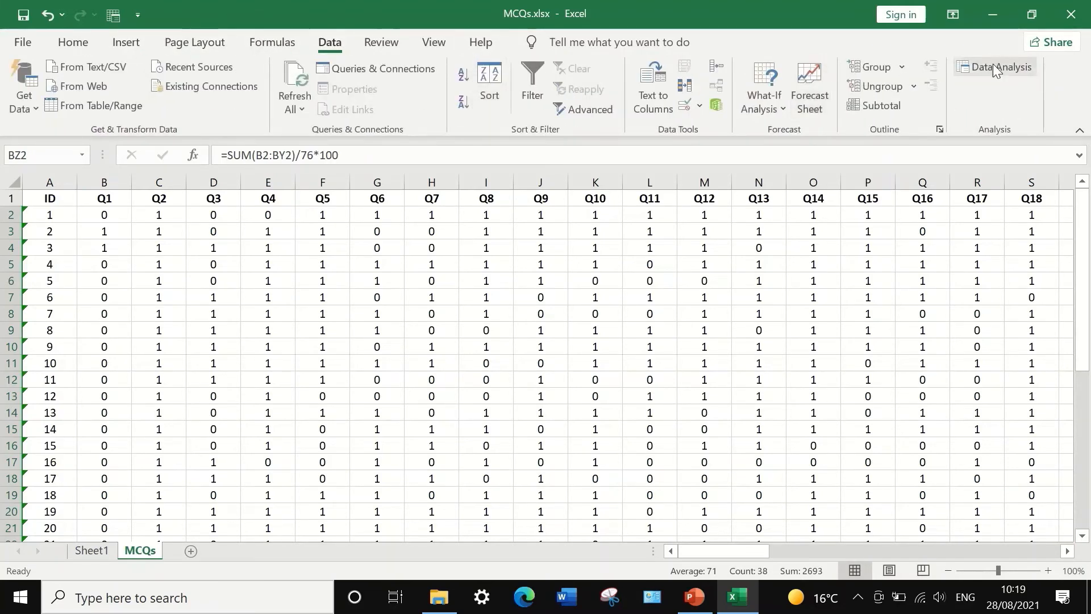
pyautogui.click(994, 67)
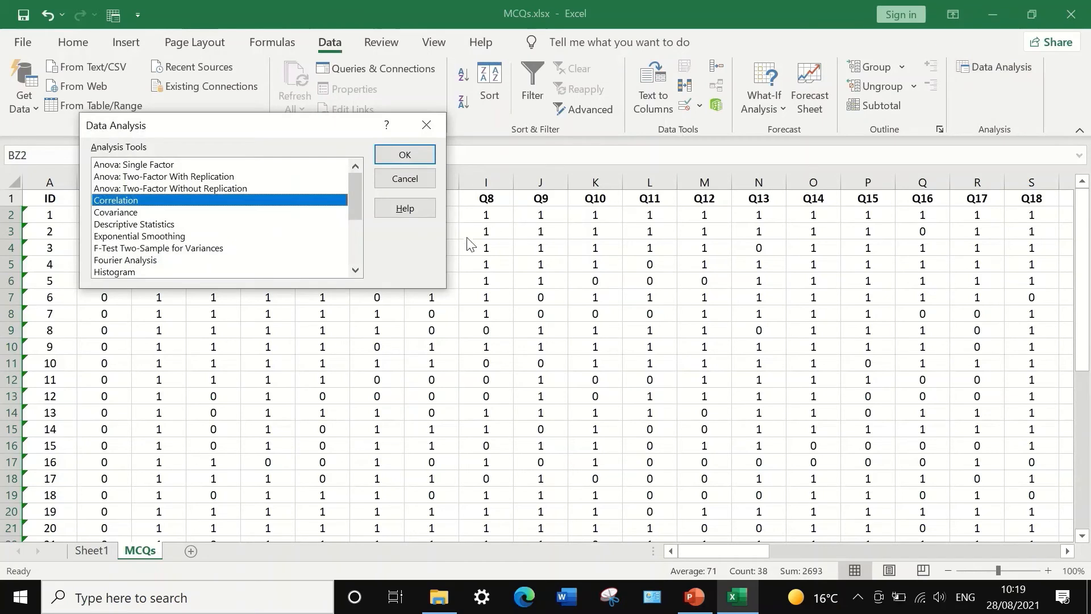
pyautogui.moveTo(355, 197); pyautogui.dragTo(351, 220)
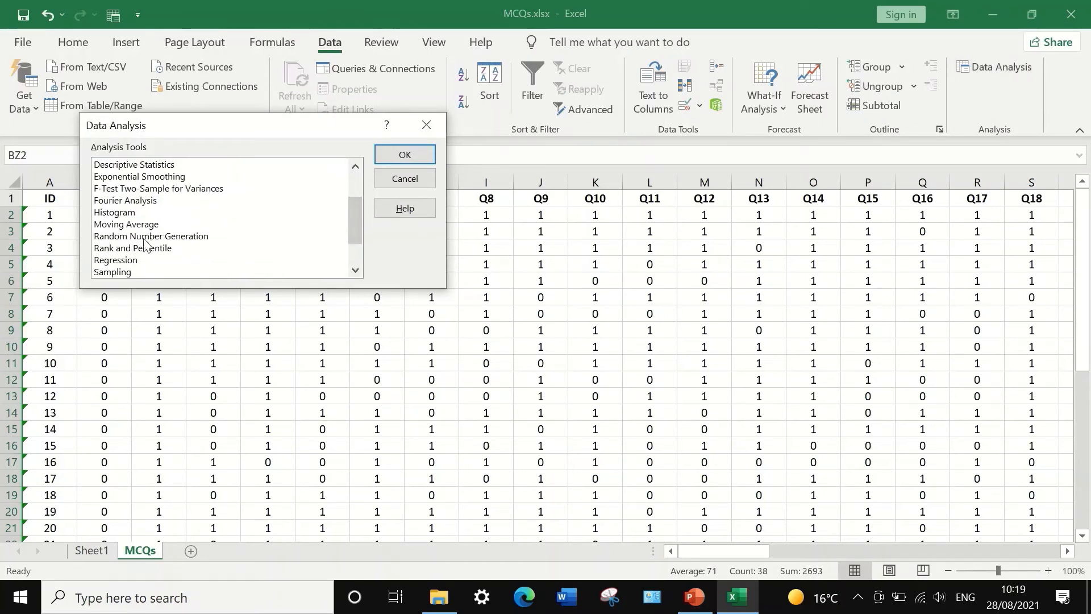
pyautogui.scroll(-1, 145, 239)
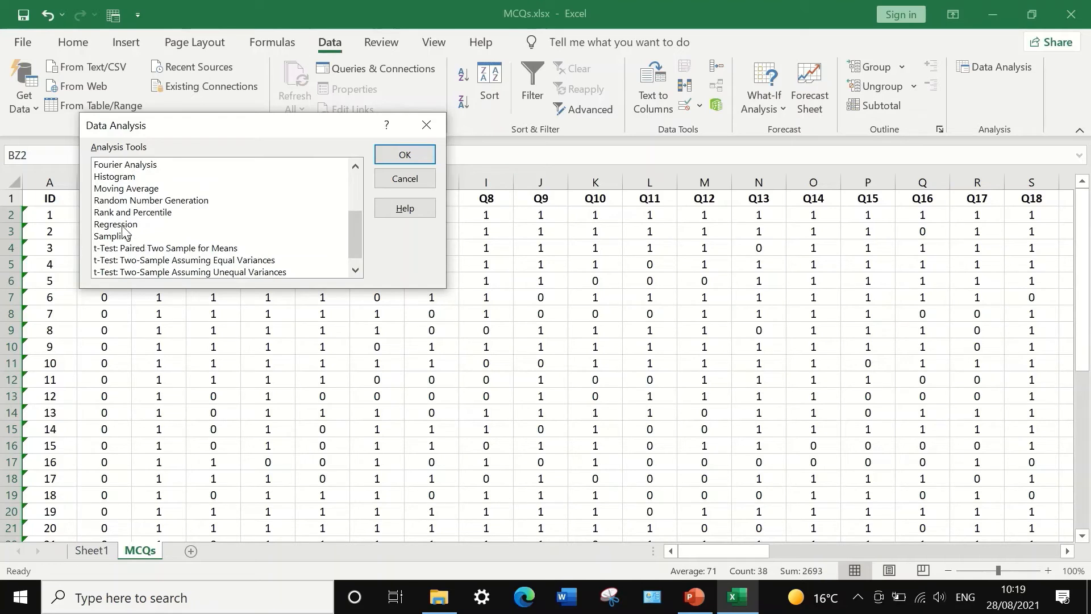
pyautogui.click(122, 225)
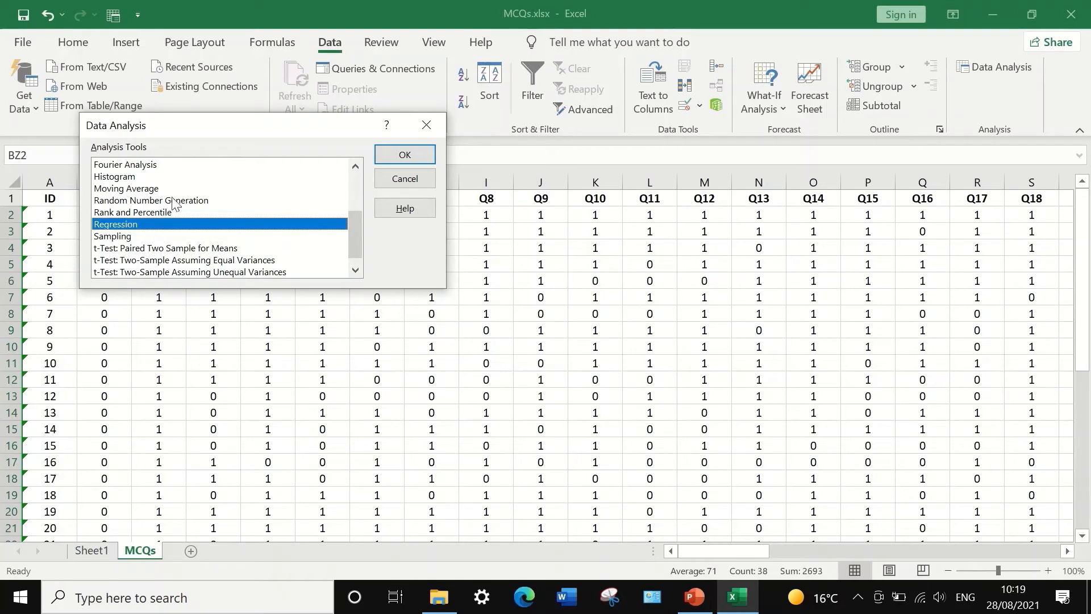
pyautogui.click(391, 154)
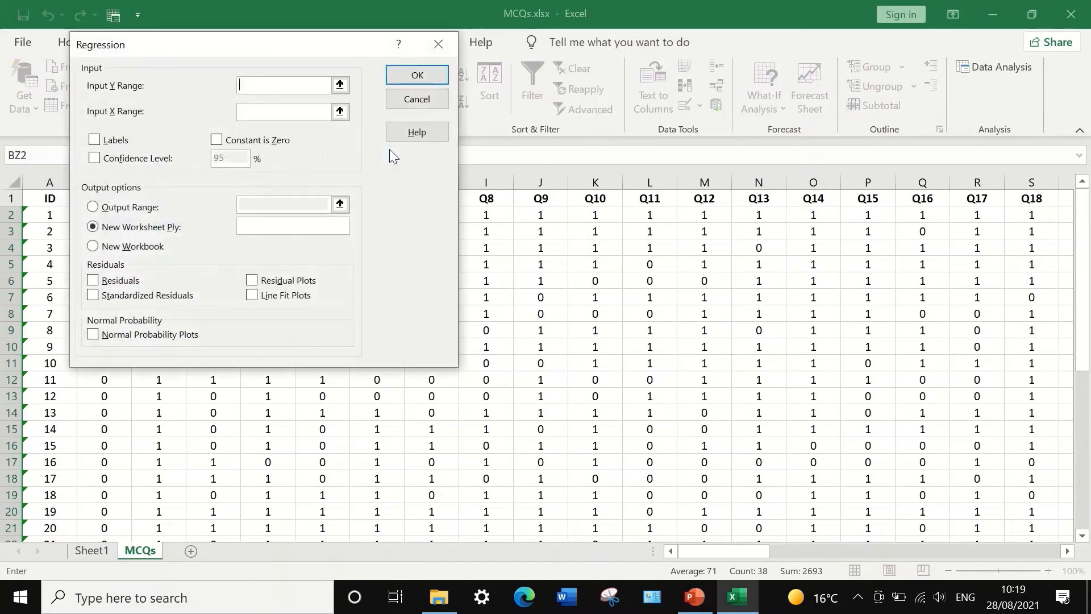
# Start choosing the regression's Input Y Range from the Total Score column on the MCQs sheet
pyautogui.moveTo(284, 43); pyautogui.dragTo(342, 46)
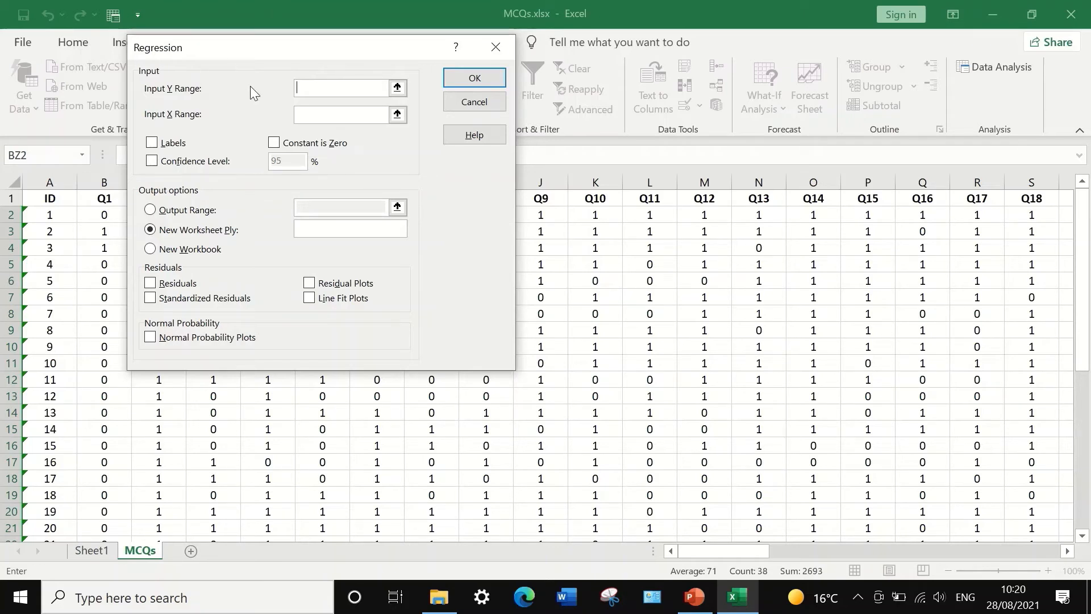
pyautogui.click(397, 88)
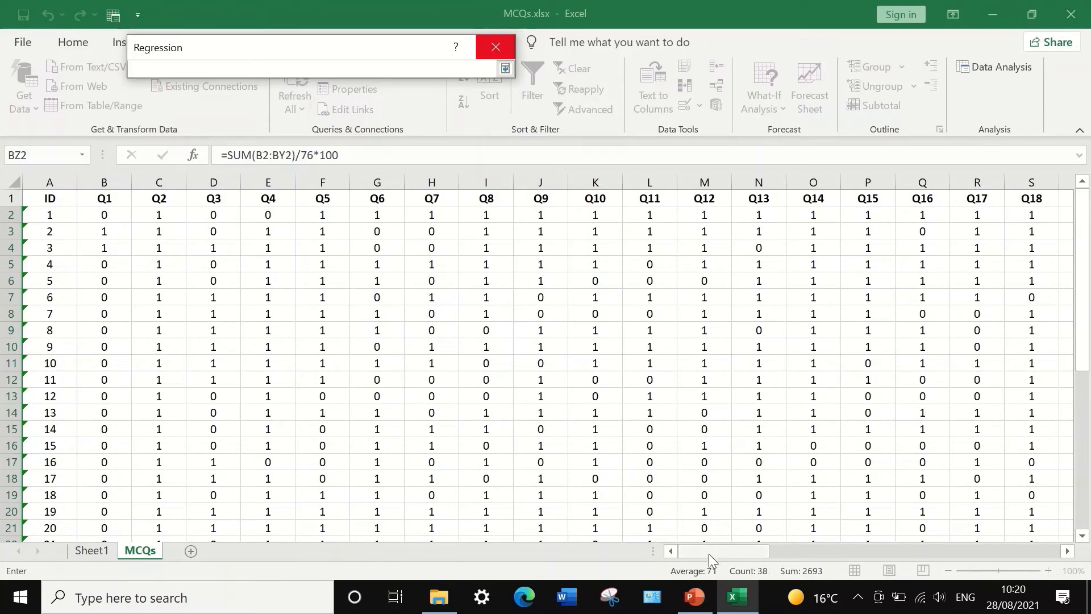
pyautogui.moveTo(723, 552); pyautogui.dragTo(1032, 501)
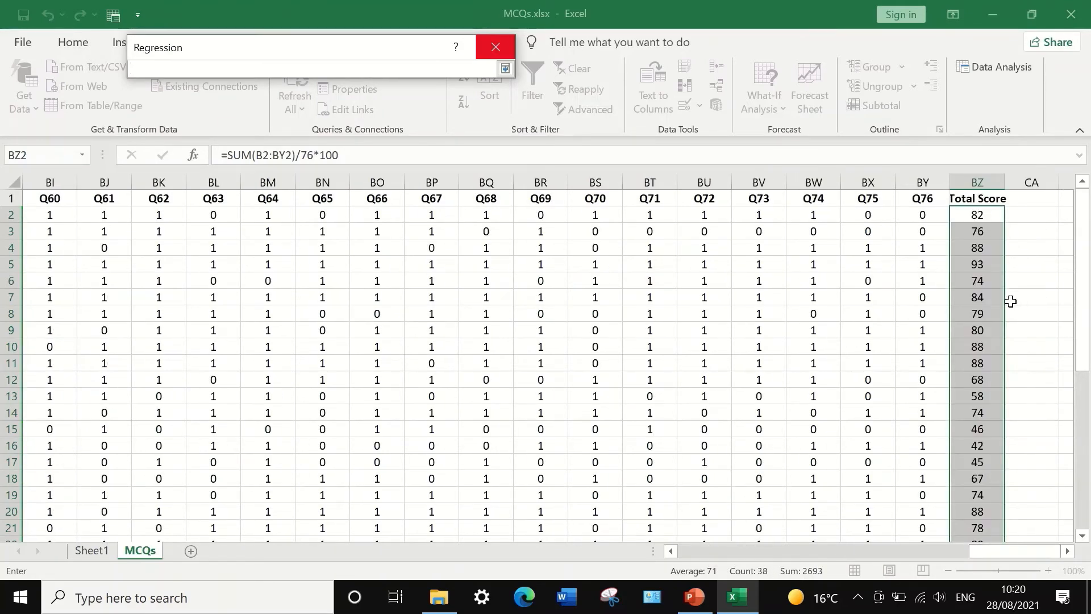
# Set the regression's input Y range to the Total Score column with its header, $BZ$1:$BZ$39
pyautogui.scroll(-7, 1011, 301)
pyautogui.scroll(7, 1006, 318)
pyautogui.click(505, 68)
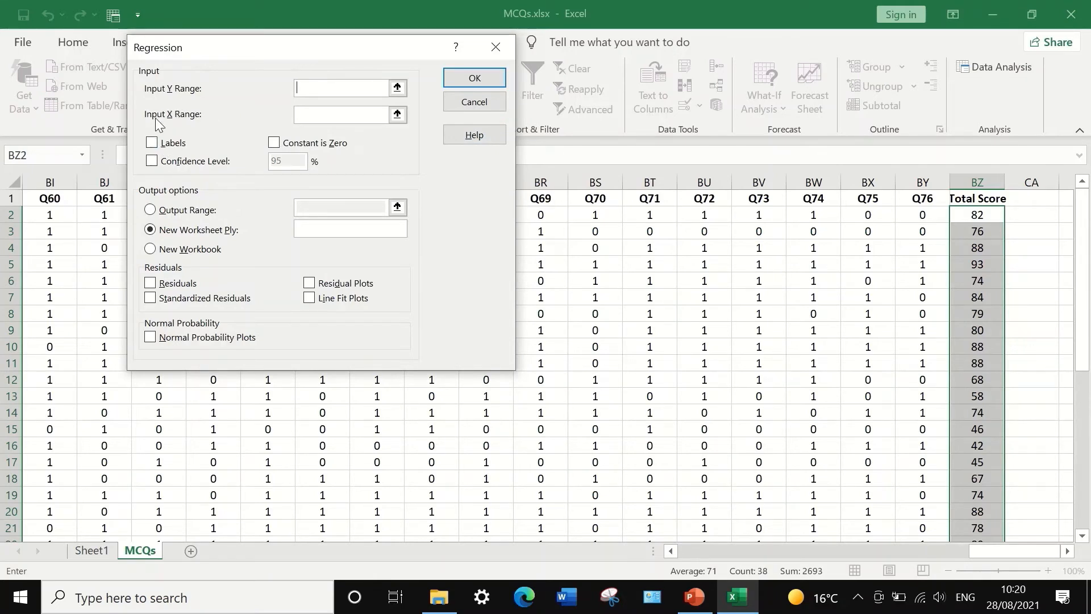
pyautogui.click(398, 89)
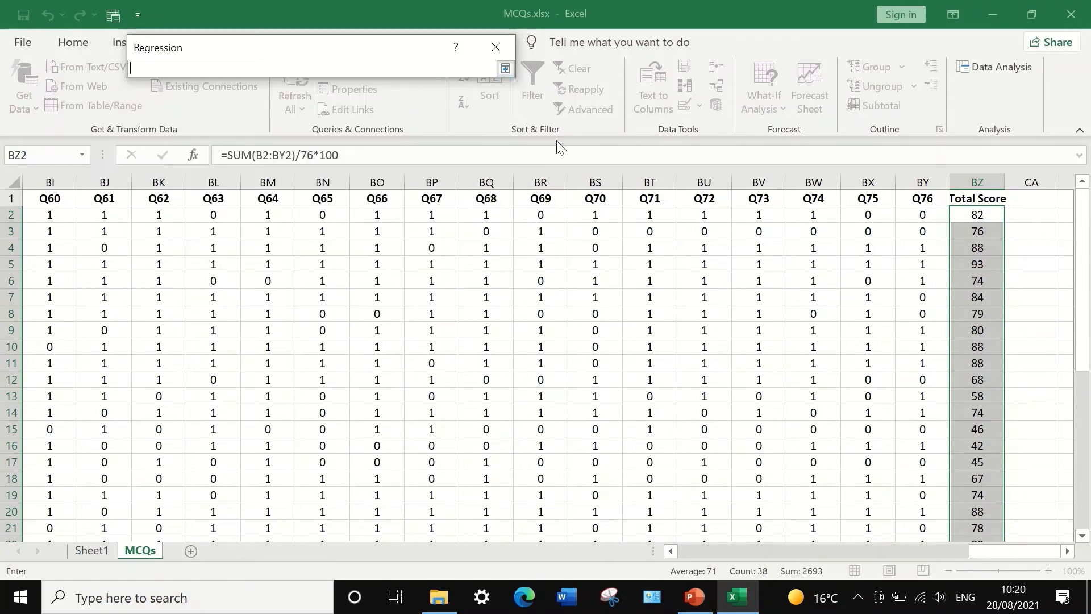
pyautogui.click(974, 195)
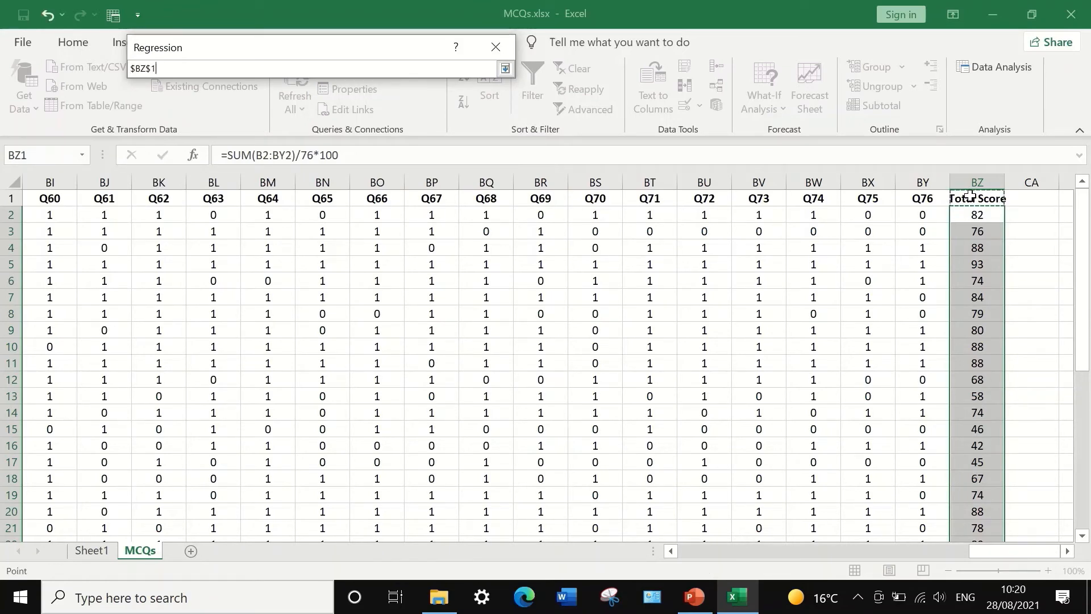
pyautogui.hotkey('ctrl', 'shift', 'Down')
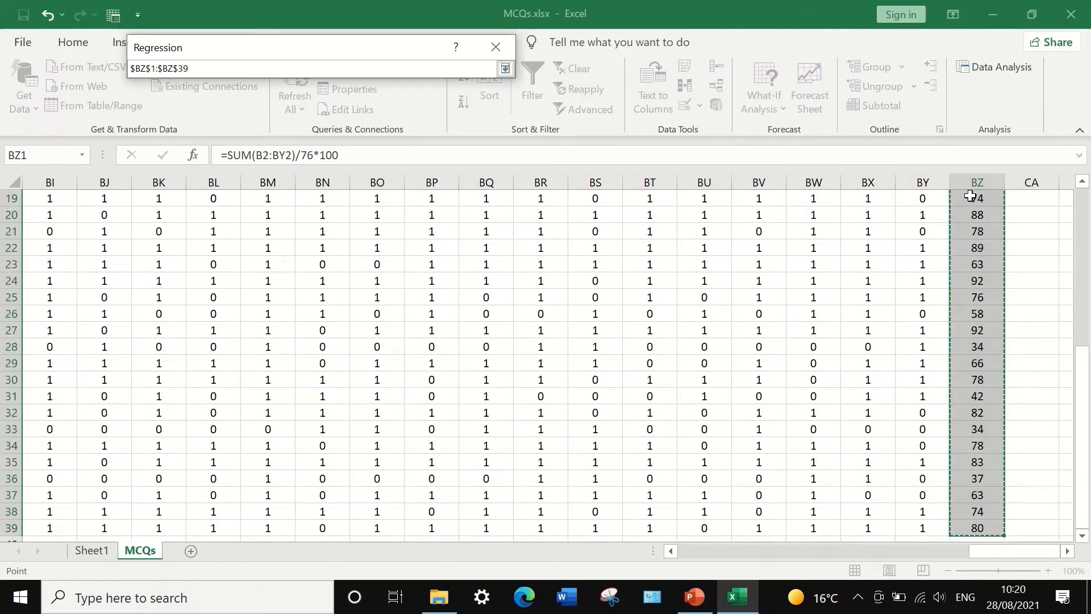
pyautogui.scroll(-2, 1043, 398)
pyautogui.scroll(8, 1050, 414)
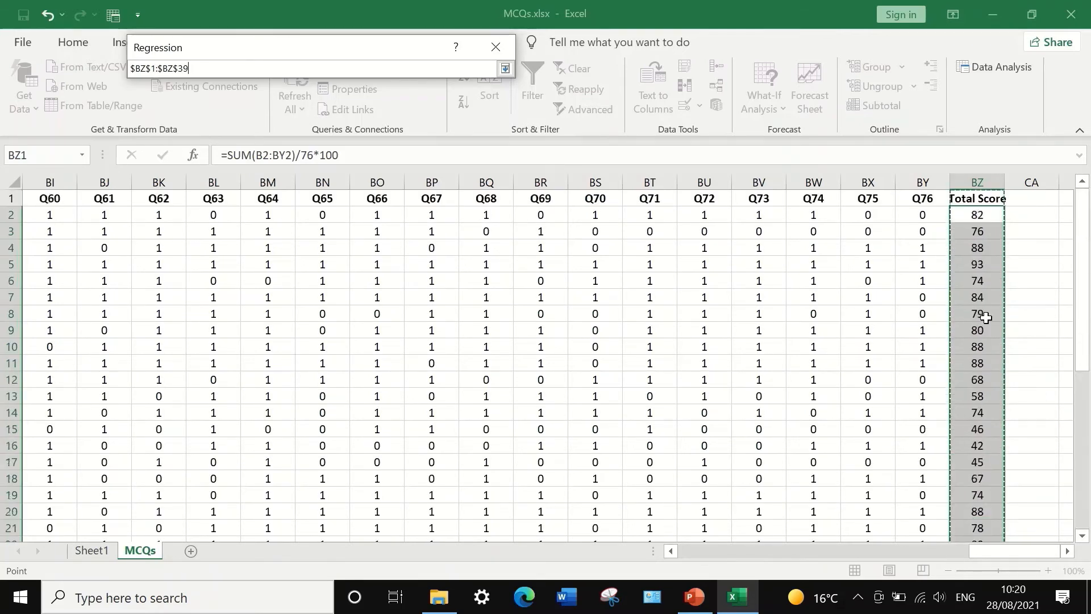
pyautogui.click(505, 68)
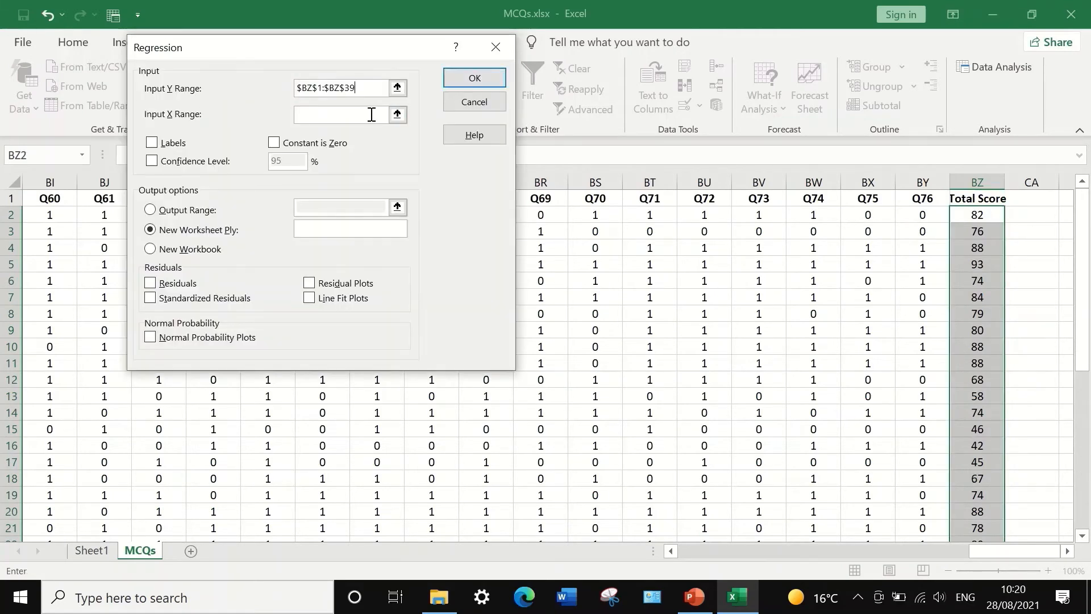
# Set the regression's input X range to the Q5 column with its header, $F$1:$F$39
pyautogui.click(397, 115)
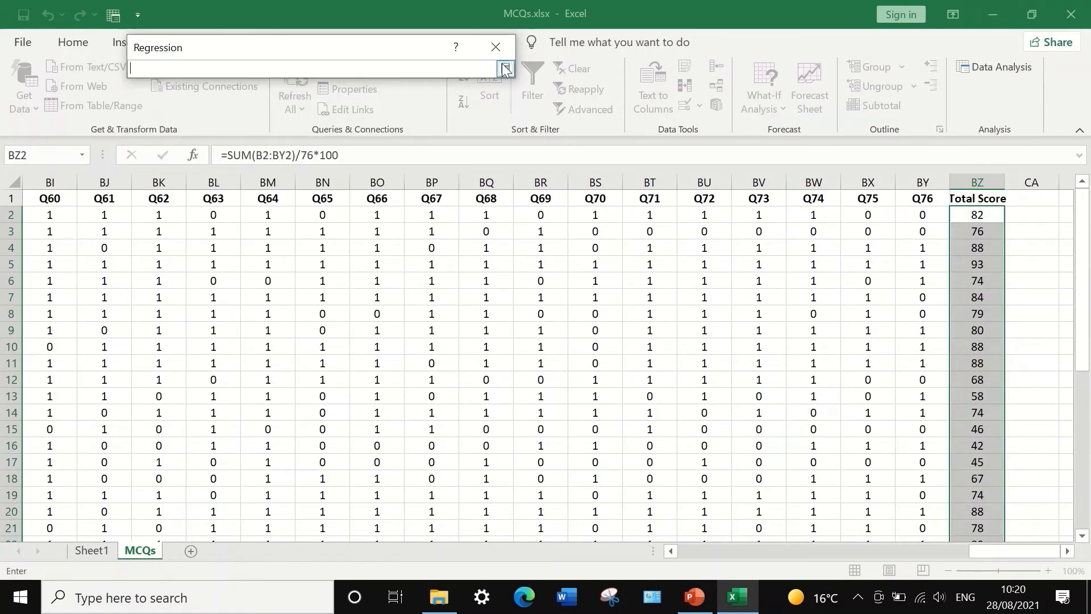
pyautogui.click(503, 69)
pyautogui.click(397, 114)
pyautogui.moveTo(1001, 551); pyautogui.dragTo(707, 551)
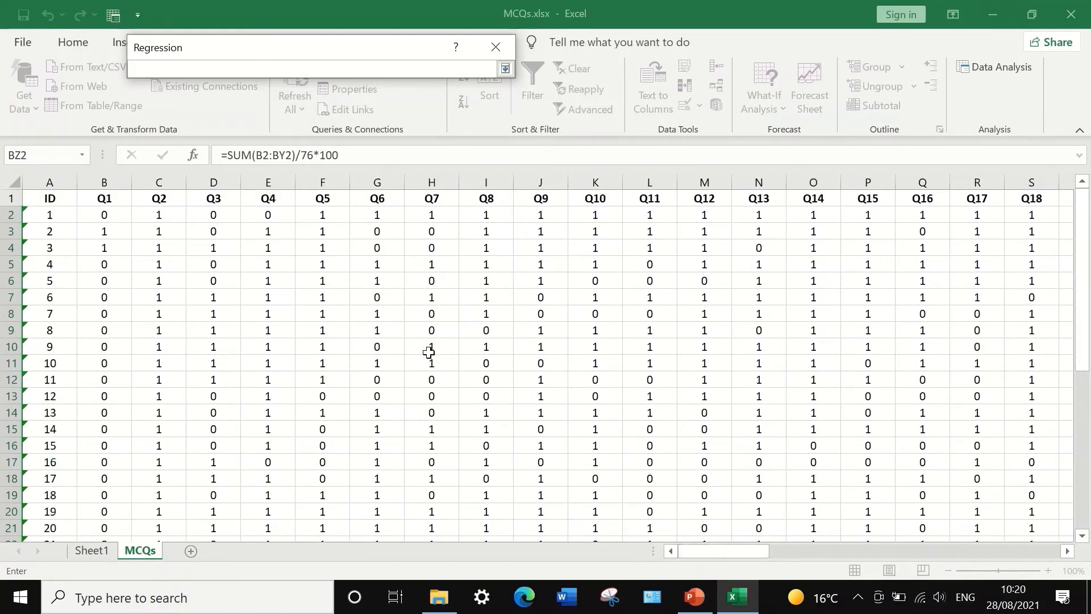
pyautogui.click(323, 197)
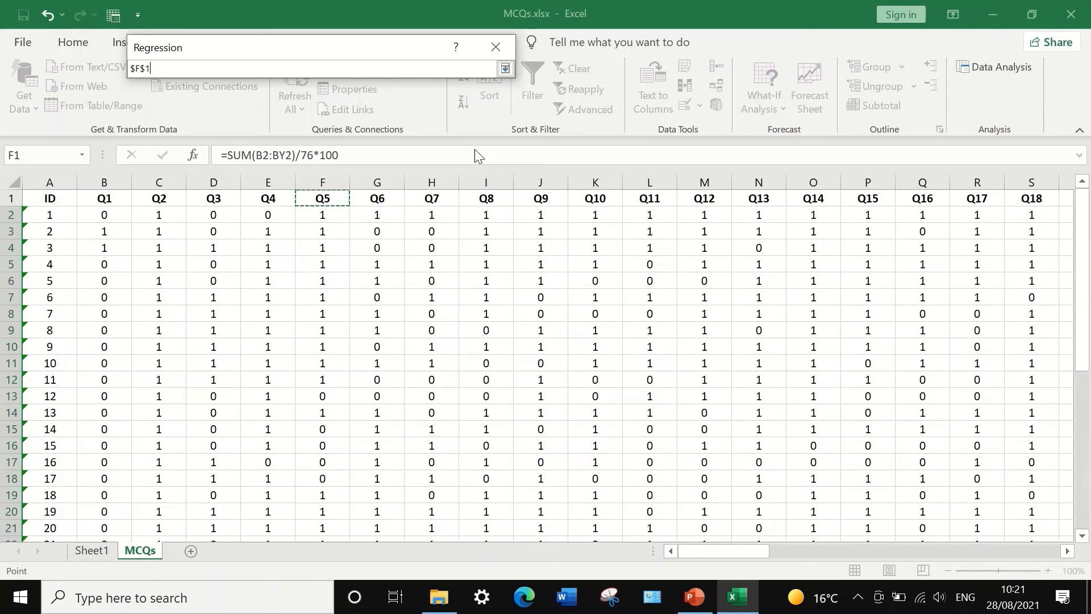
pyautogui.hotkey('ctrl', 'shift', 'Down')
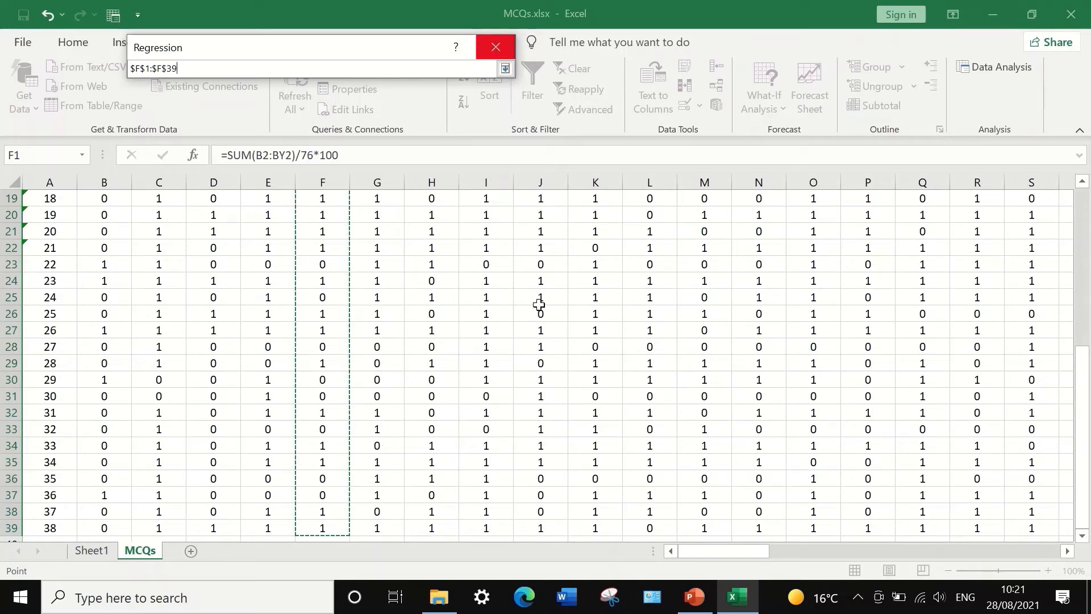
pyautogui.click(504, 68)
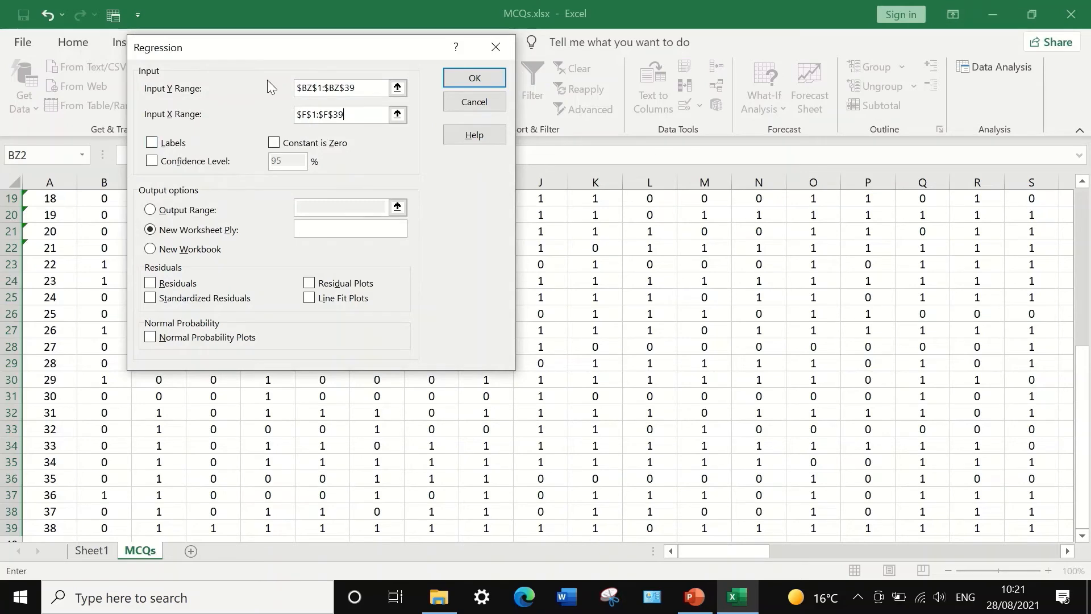
# Check the input X range against the sheet and reselect the Q5 data $F$1:$F$39 for it
pyautogui.moveTo(296, 49); pyautogui.dragTo(531, 64)
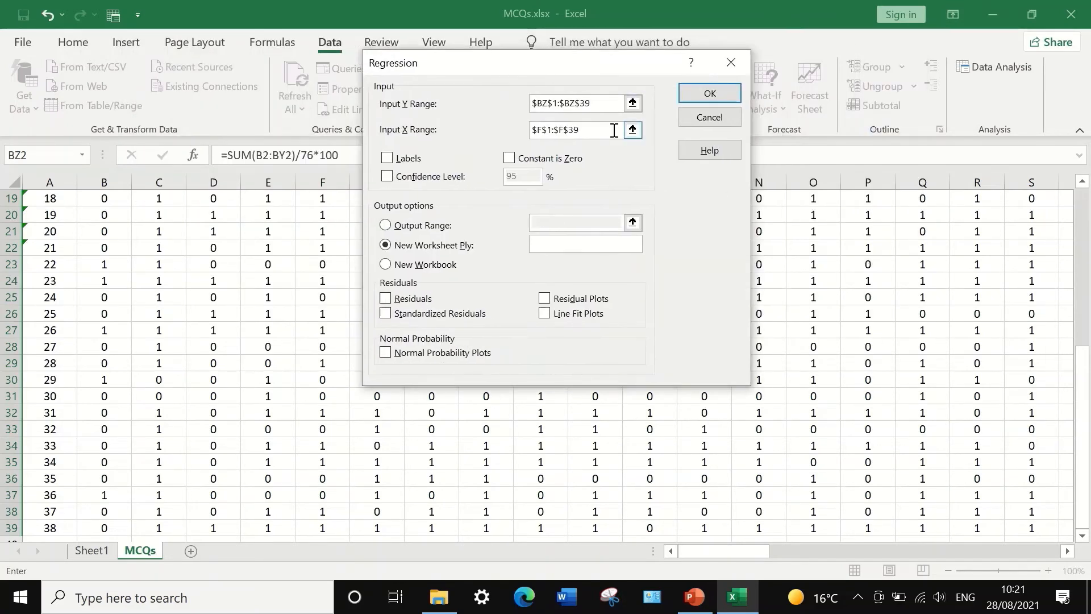
pyautogui.click(632, 131)
pyautogui.scroll(6, 361, 237)
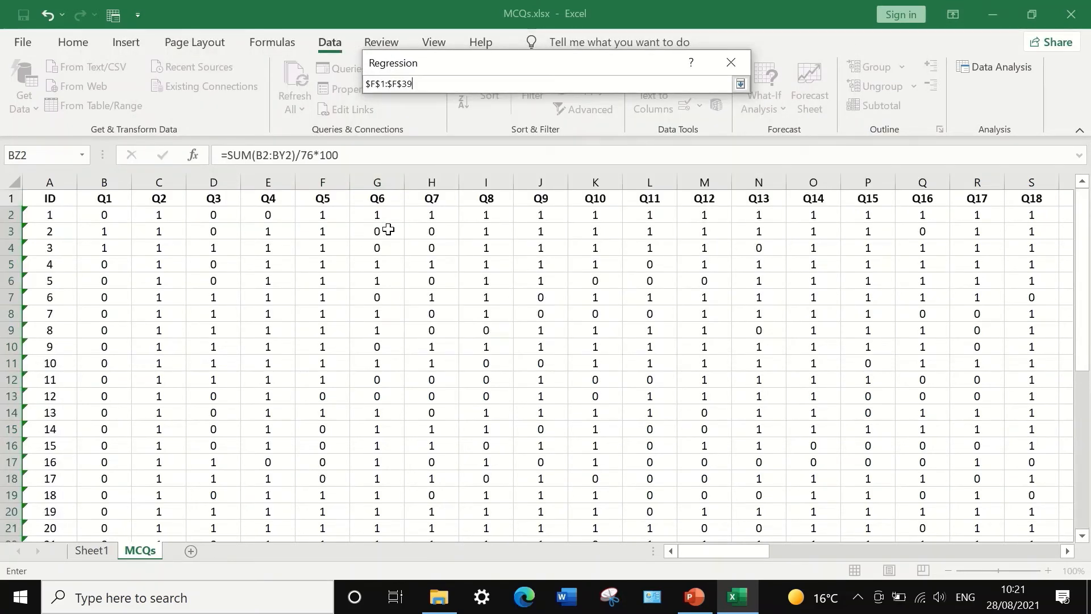
pyautogui.click(742, 84)
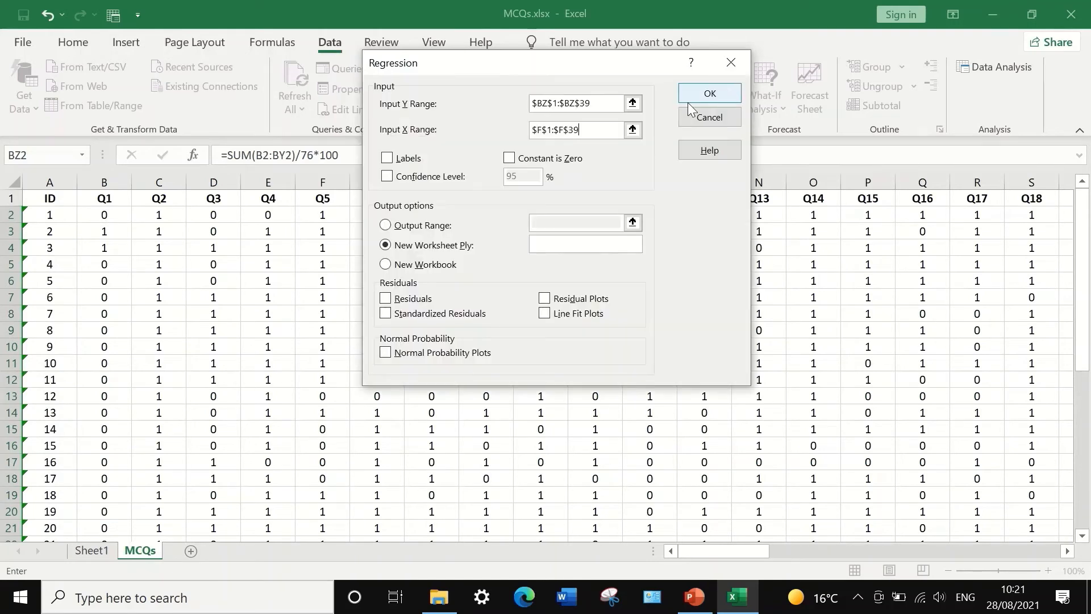
pyautogui.click(632, 129)
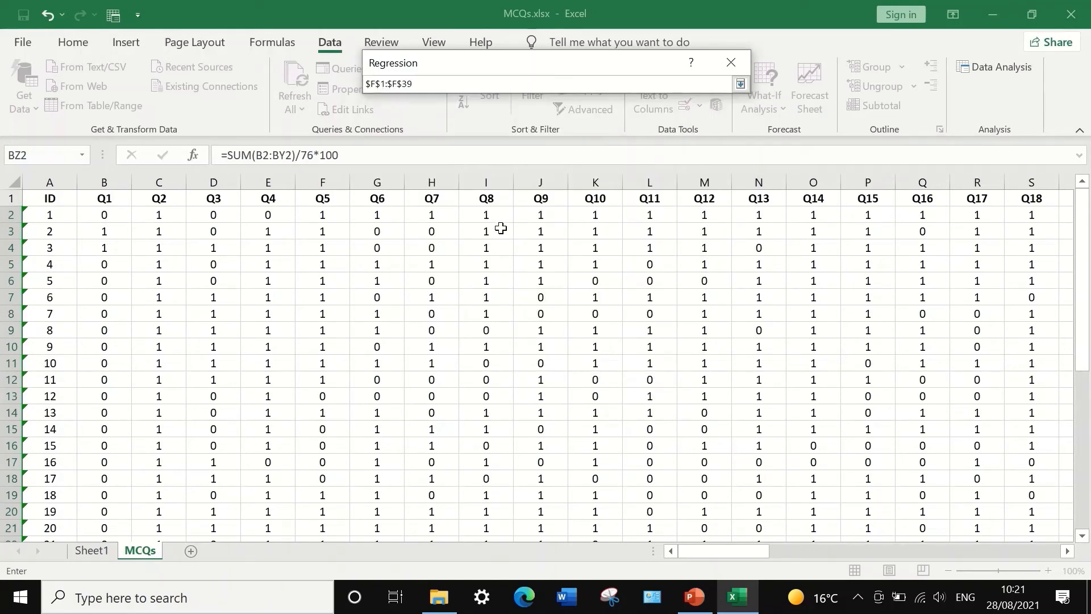
pyautogui.click(333, 197)
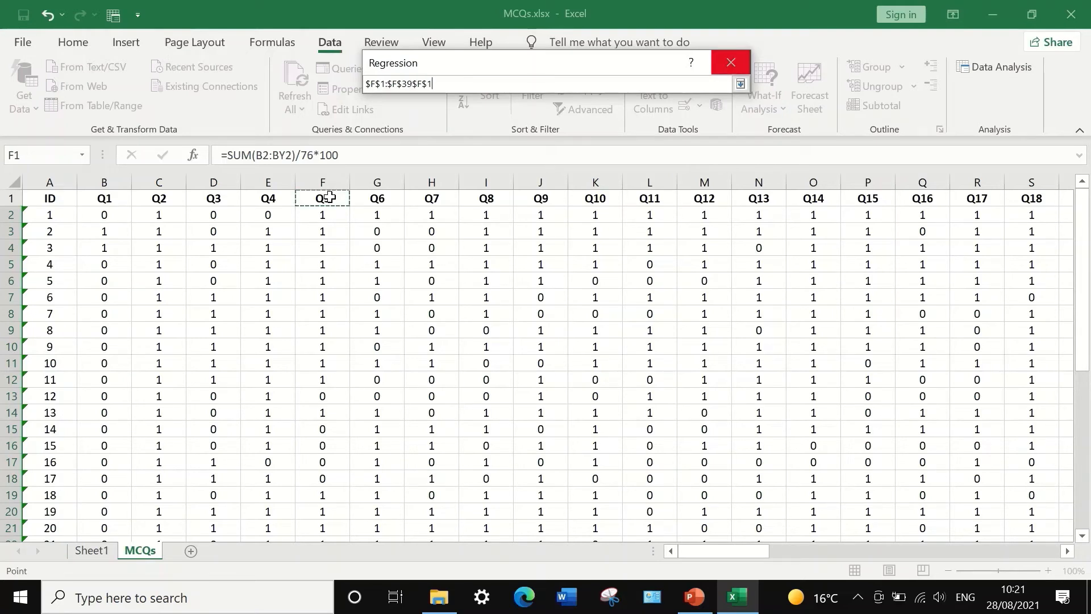
pyautogui.hotkey('ctrl', 'shift', 'Down')
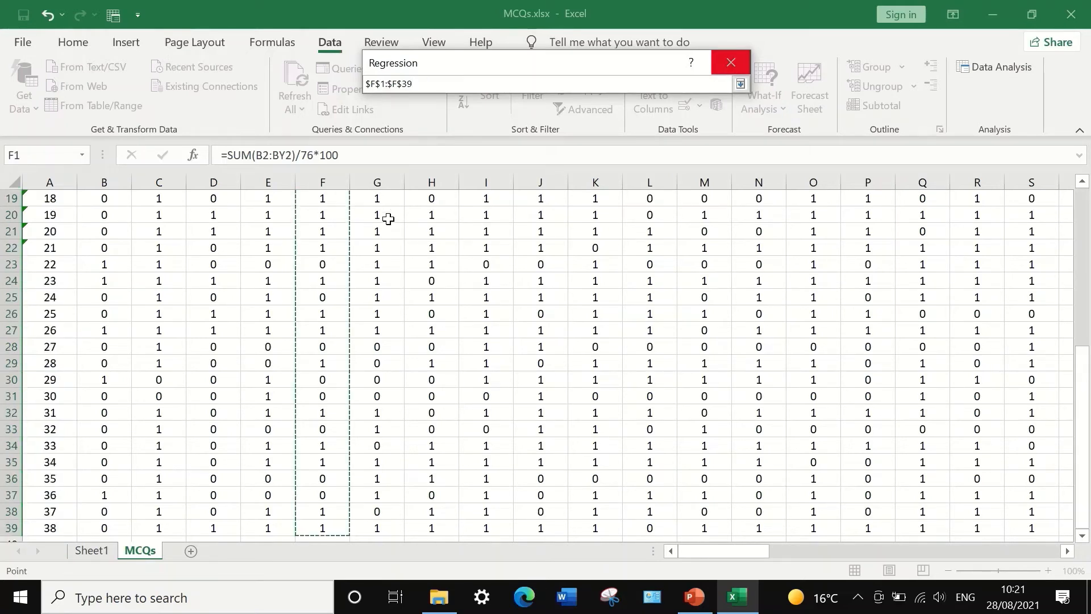
pyautogui.scroll(6, 335, 341)
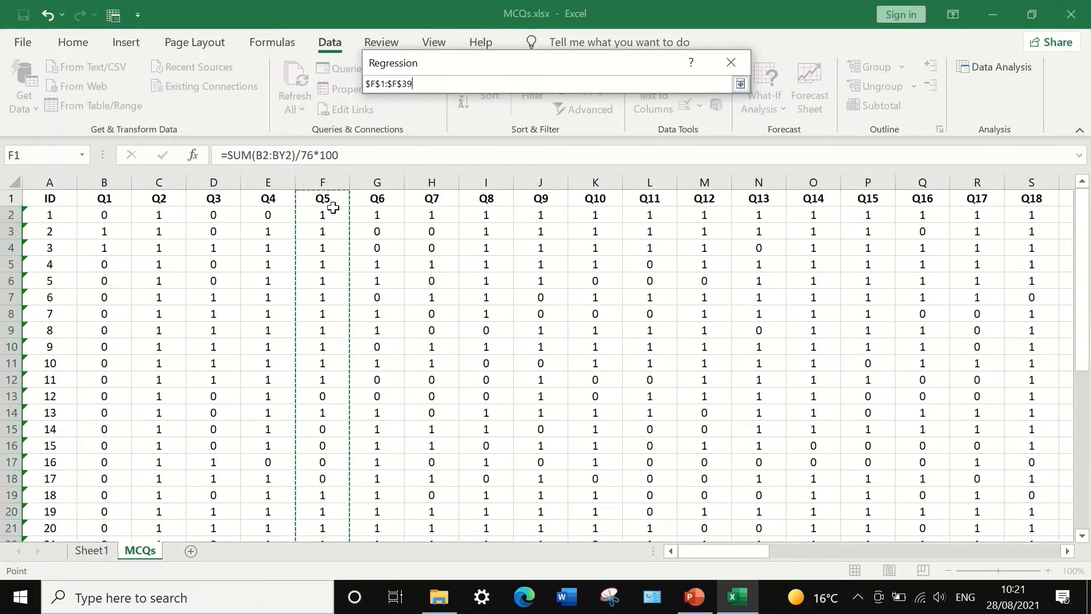
pyautogui.click(740, 84)
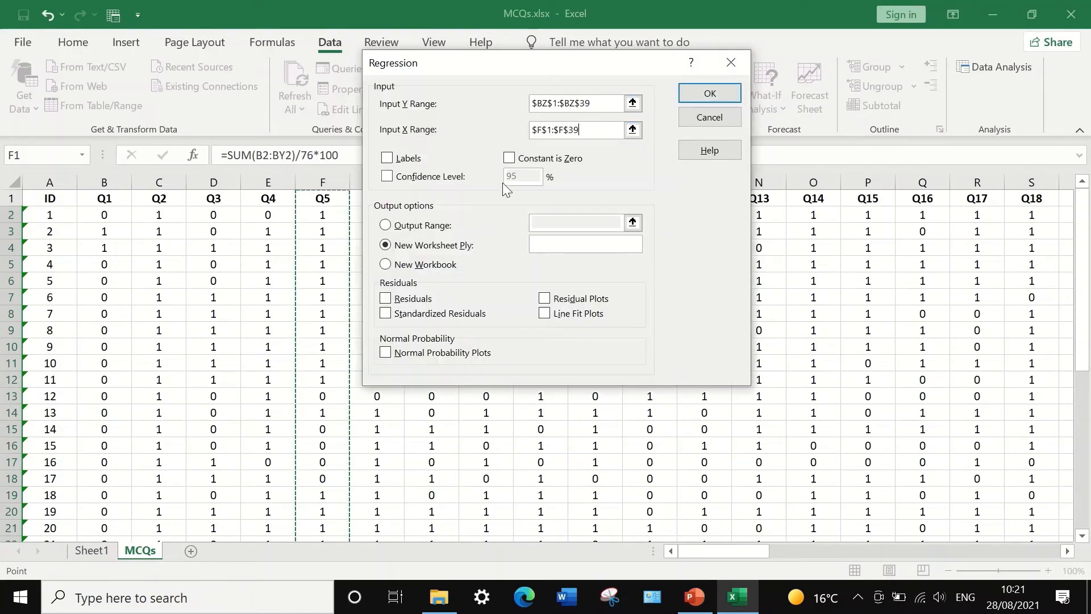
# Mark the ranges as containing labels and run the regression with its output on a new worksheet
pyautogui.click(386, 159)
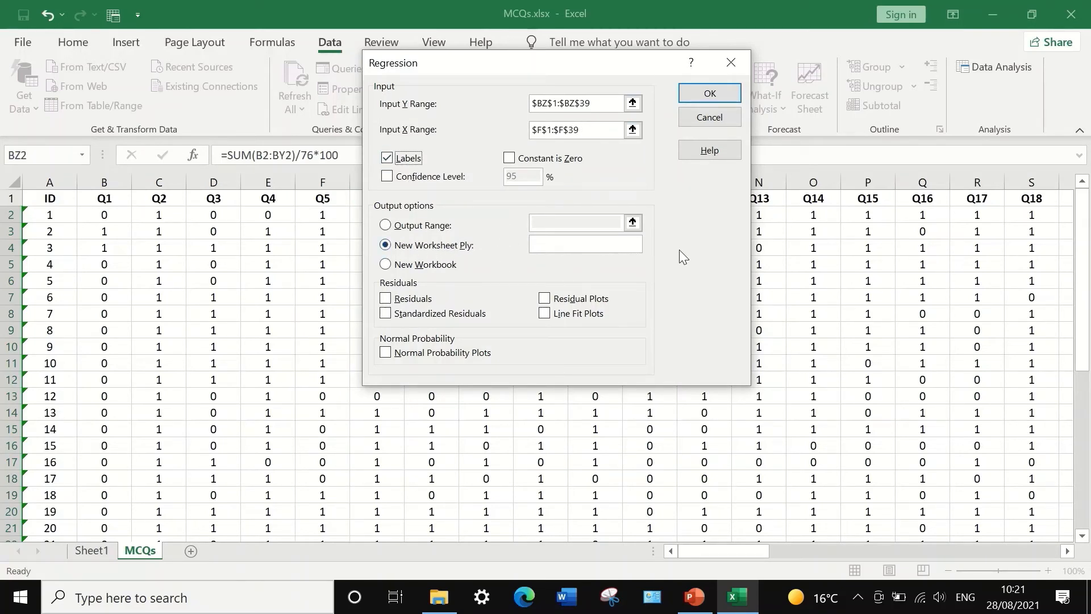
pyautogui.click(709, 93)
pyautogui.scroll(-1, 577, 299)
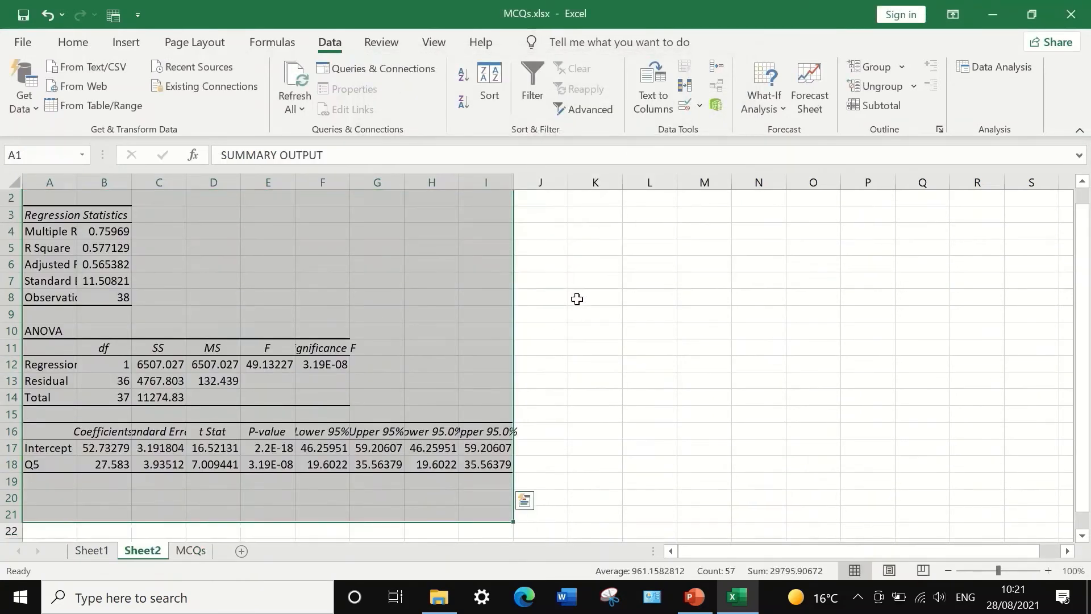
pyautogui.scroll(-2, 574, 301)
pyautogui.scroll(3, 568, 304)
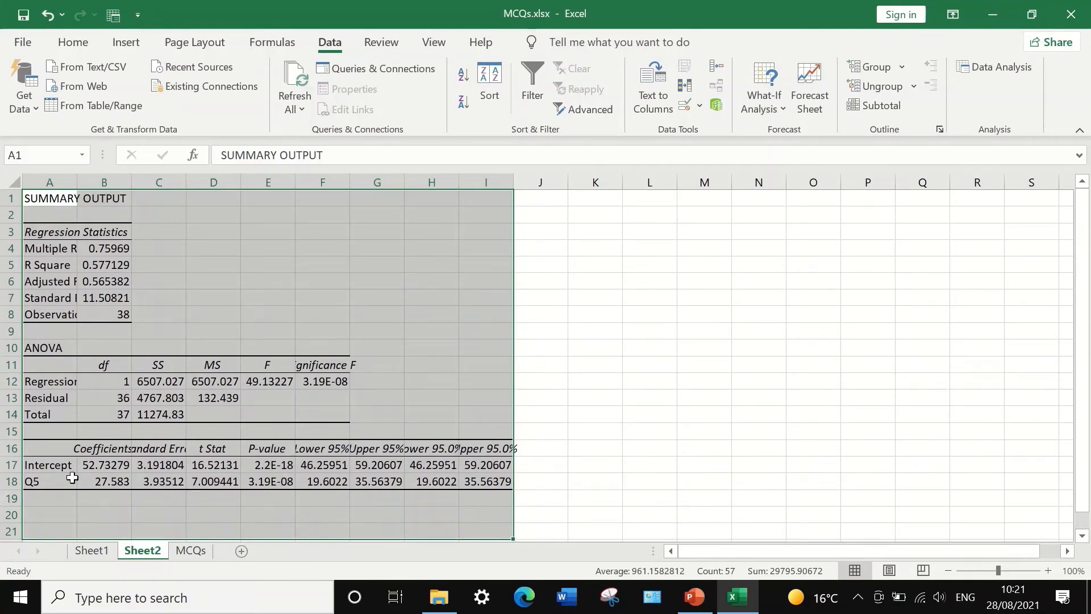
# Highlight the entire Q5 coefficient row, row 18 of the regression output, with a yellow fill
pyautogui.click(36, 481)
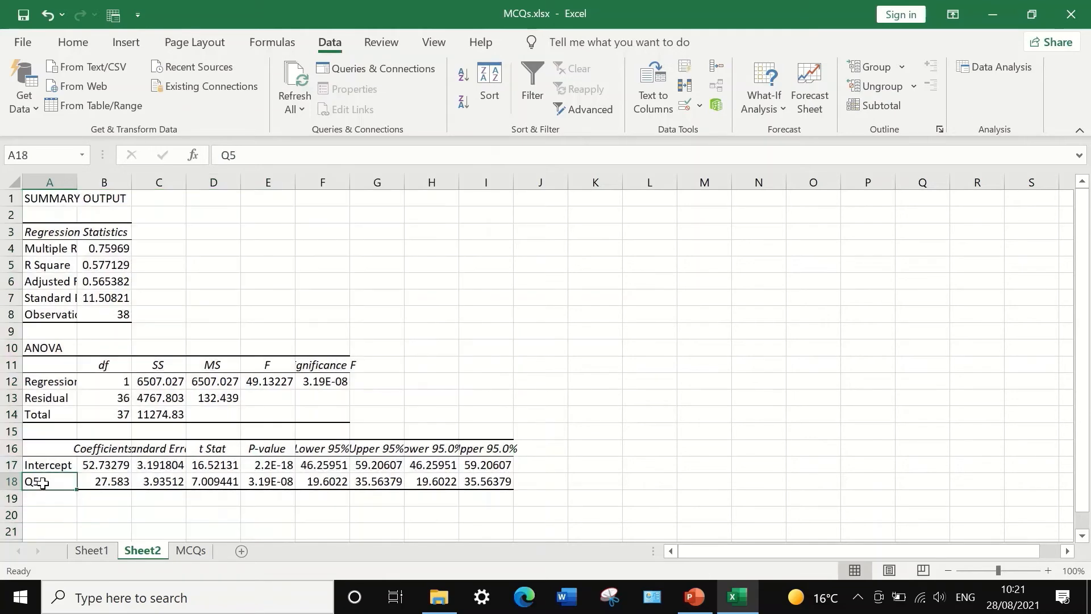
pyautogui.click(14, 483)
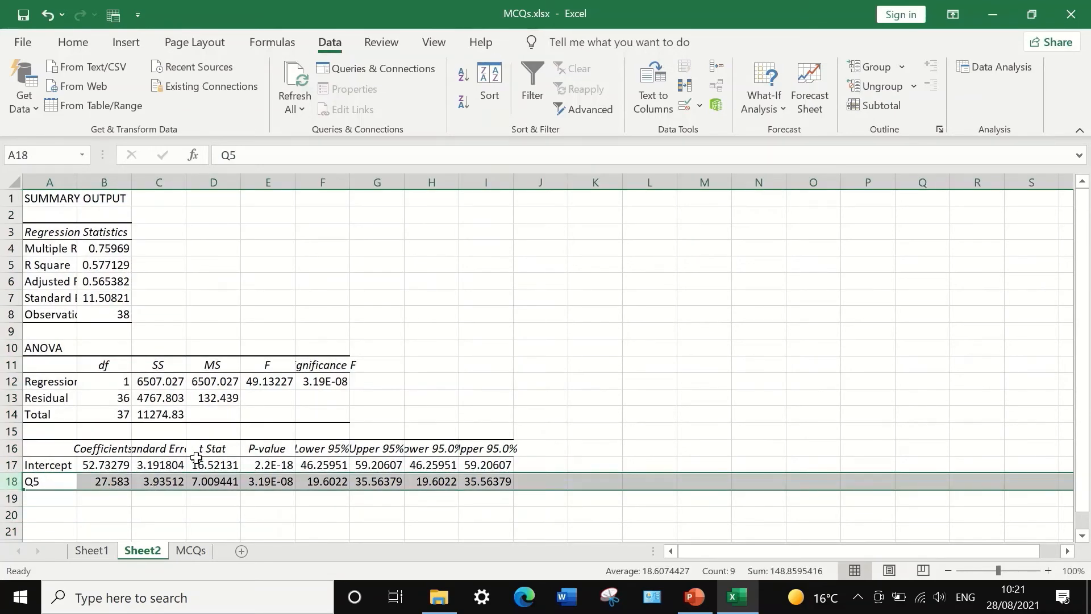
pyautogui.click(84, 43)
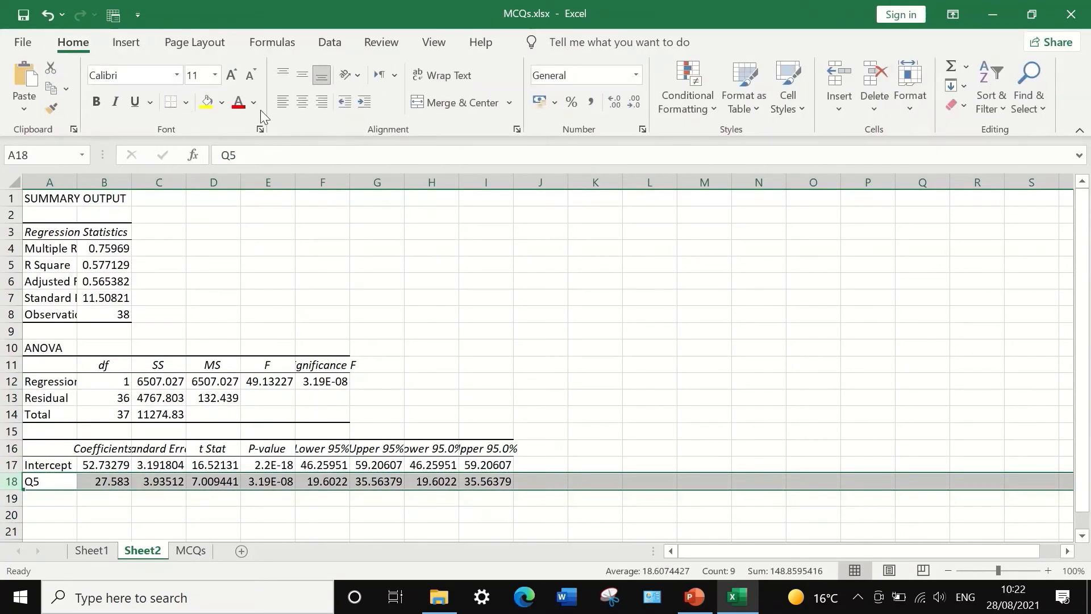
pyautogui.click(207, 103)
pyautogui.click(392, 528)
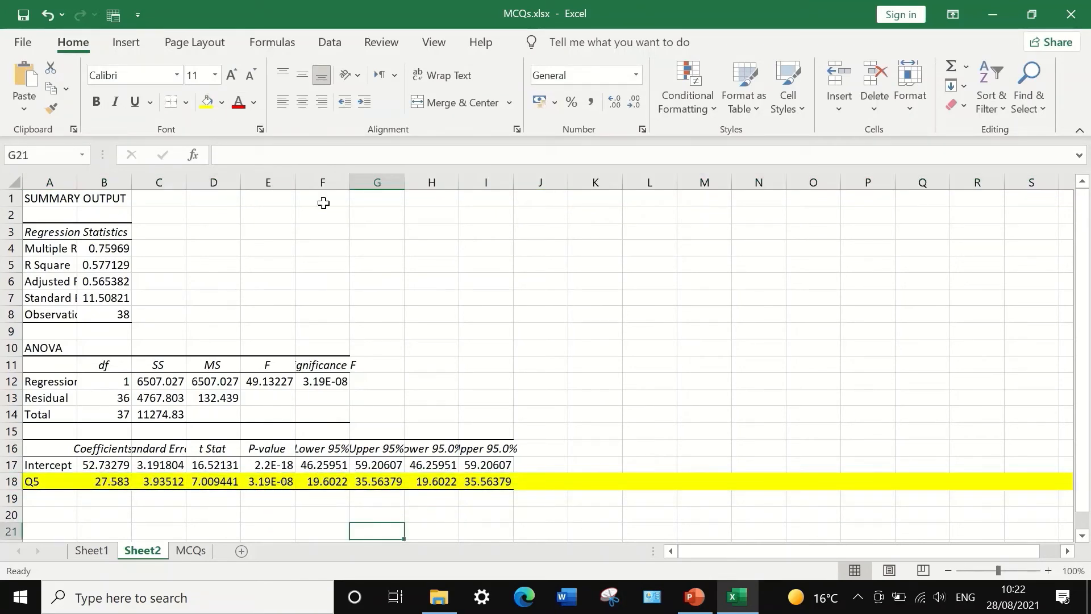
# Widen the P-value column and format the highlighted Q5 row as Number with 3 decimal places
pyautogui.moveTo(296, 186); pyautogui.dragTo(456, 207)
pyautogui.click(416, 483)
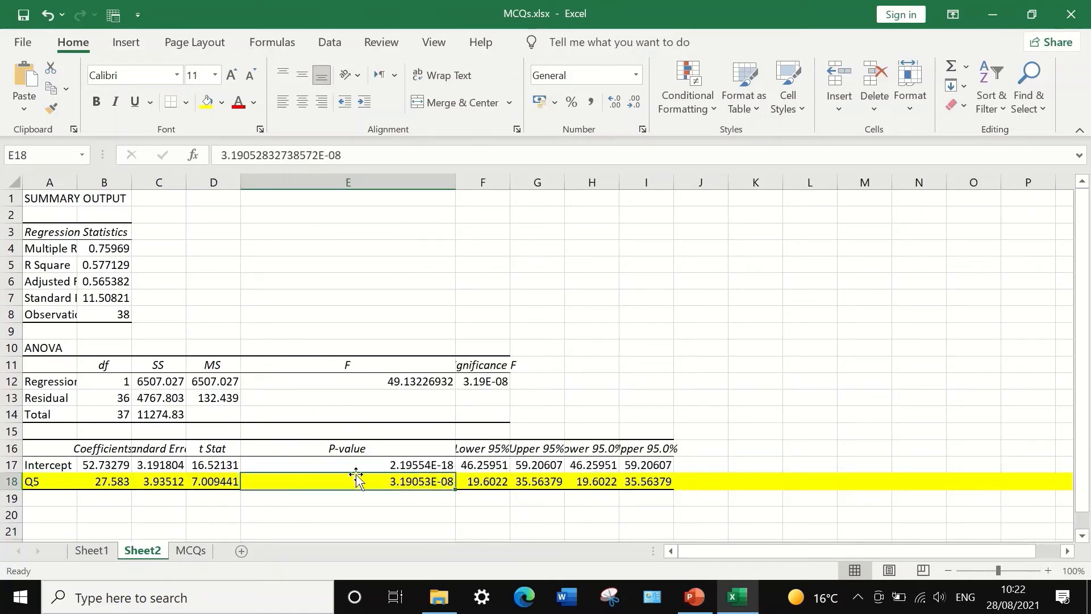
pyautogui.click(16, 481)
pyautogui.rightClick(67, 482)
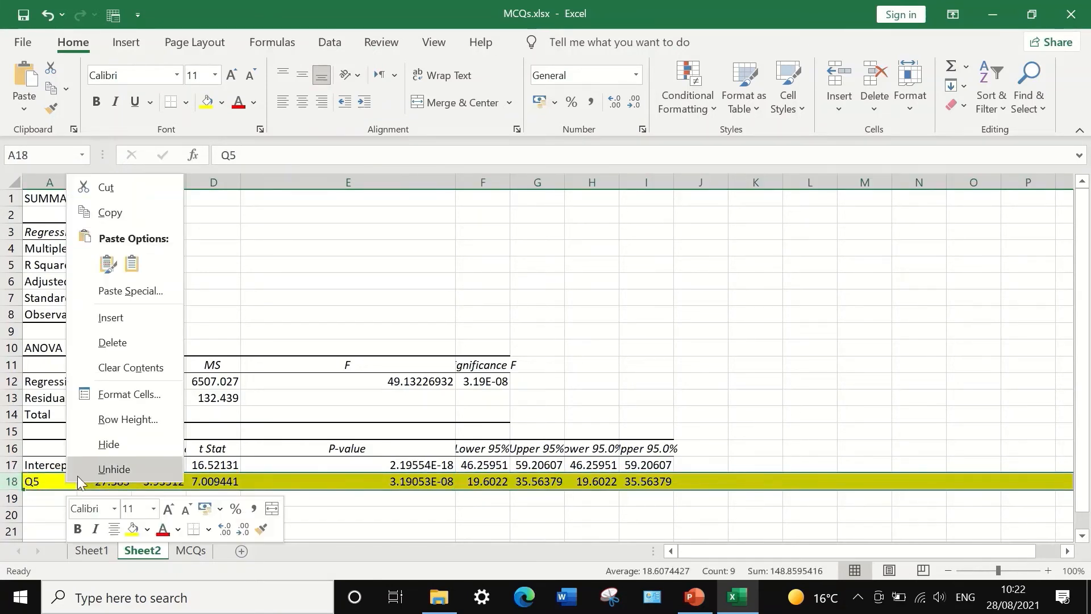
pyautogui.click(116, 405)
pyautogui.click(56, 230)
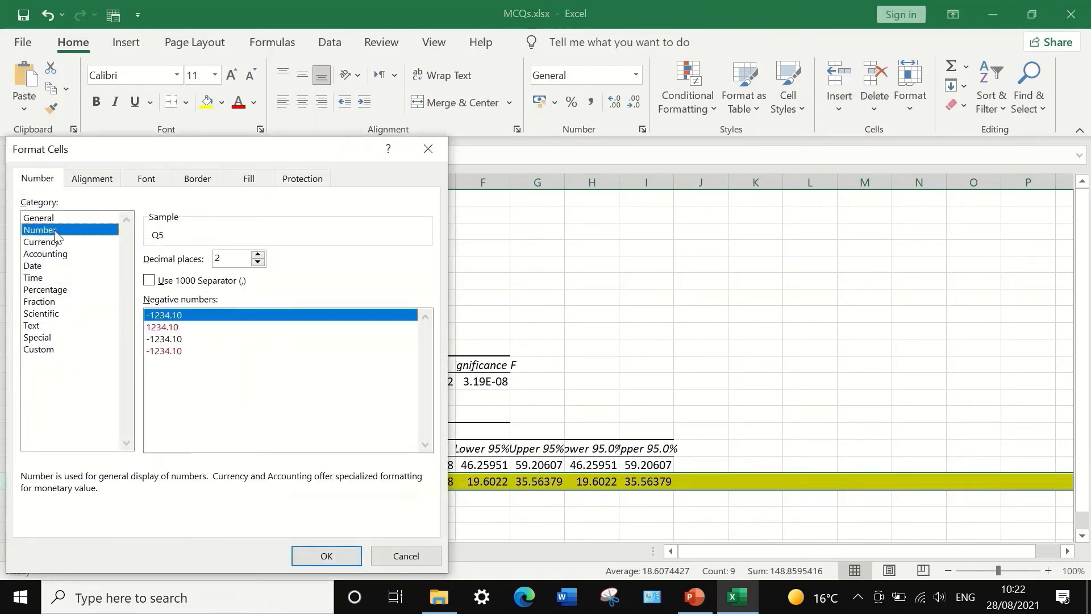
pyautogui.click(257, 254)
pyautogui.click(258, 255)
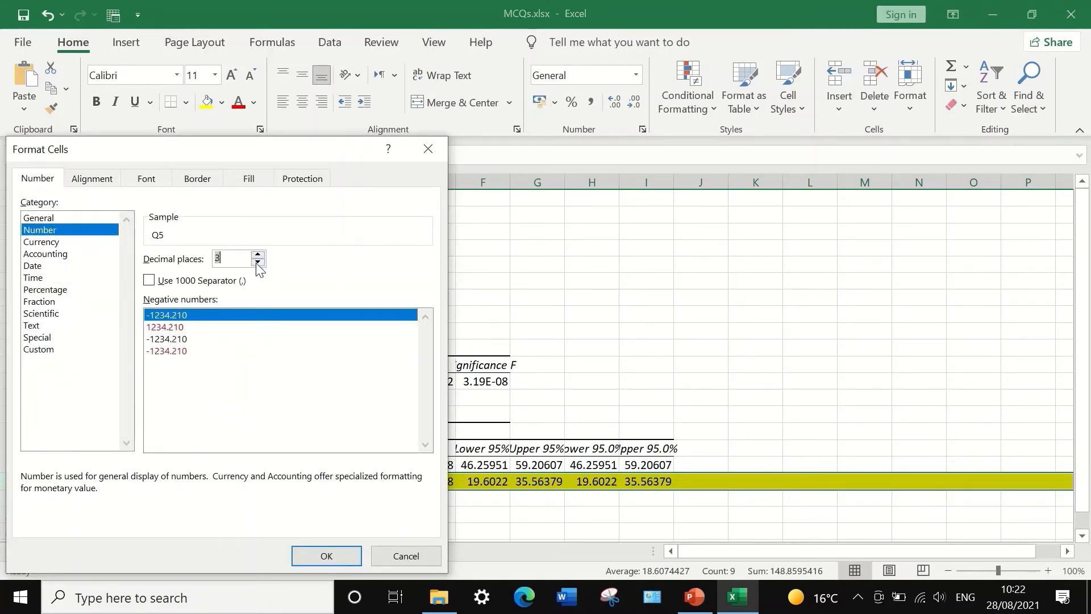
pyautogui.click(325, 556)
pyautogui.click(425, 482)
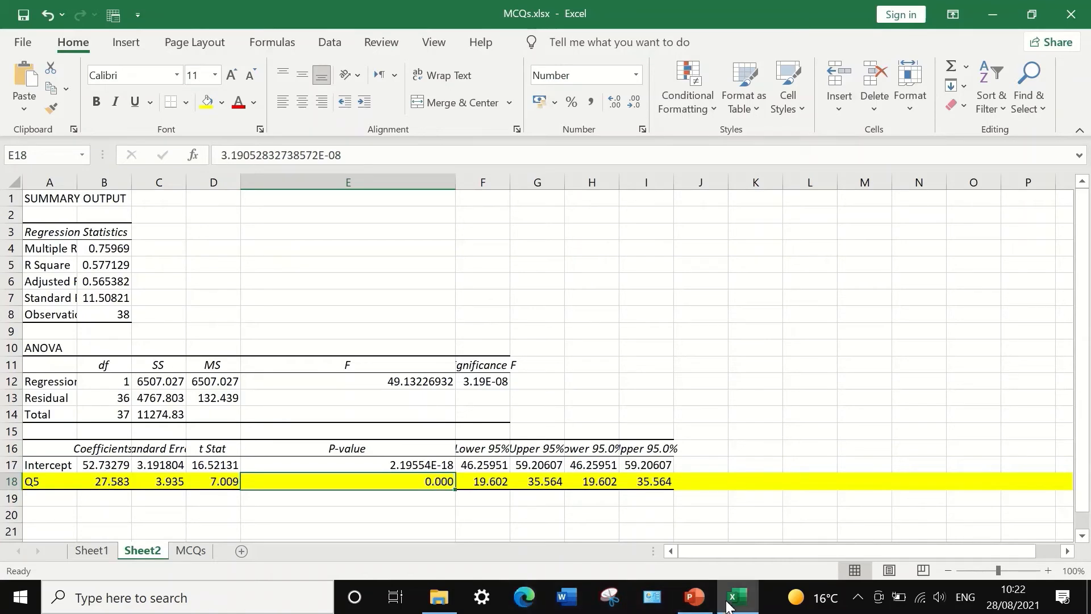
# On Sheet1, label cell A3 "P-Value" and enter 0.000 below the Q5 point-biserial coefficient in F3
pyautogui.click(191, 550)
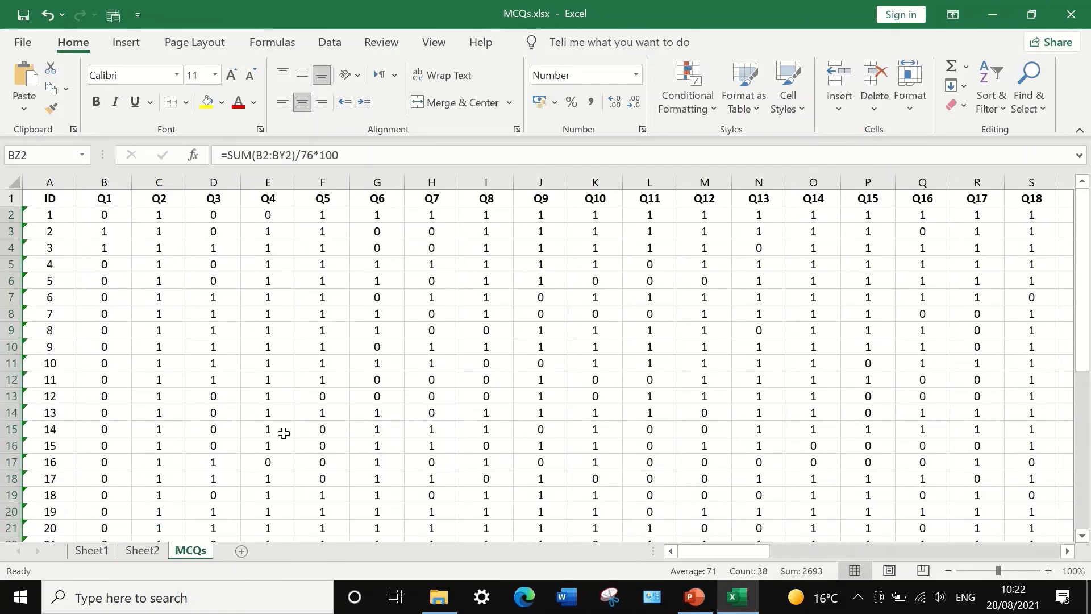
pyautogui.scroll(-9, 284, 433)
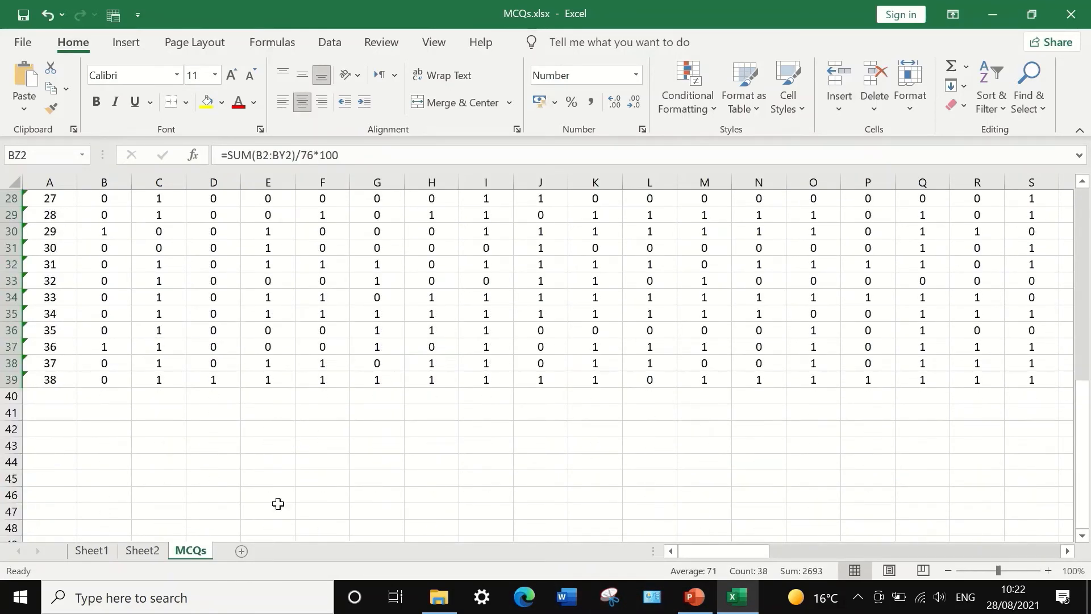
pyautogui.click(151, 551)
pyautogui.click(93, 551)
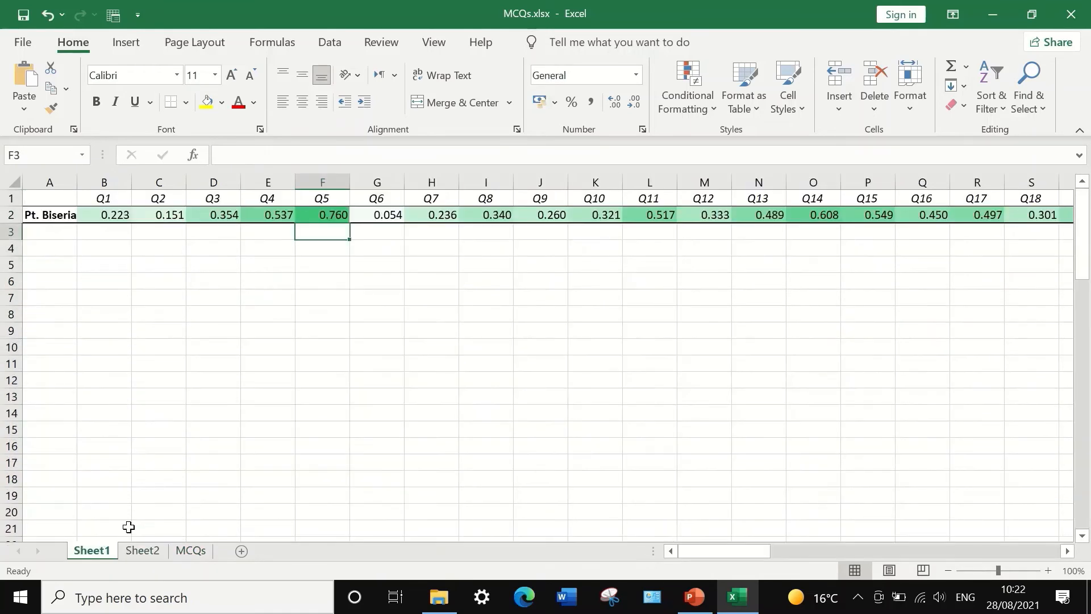
pyautogui.click(61, 241)
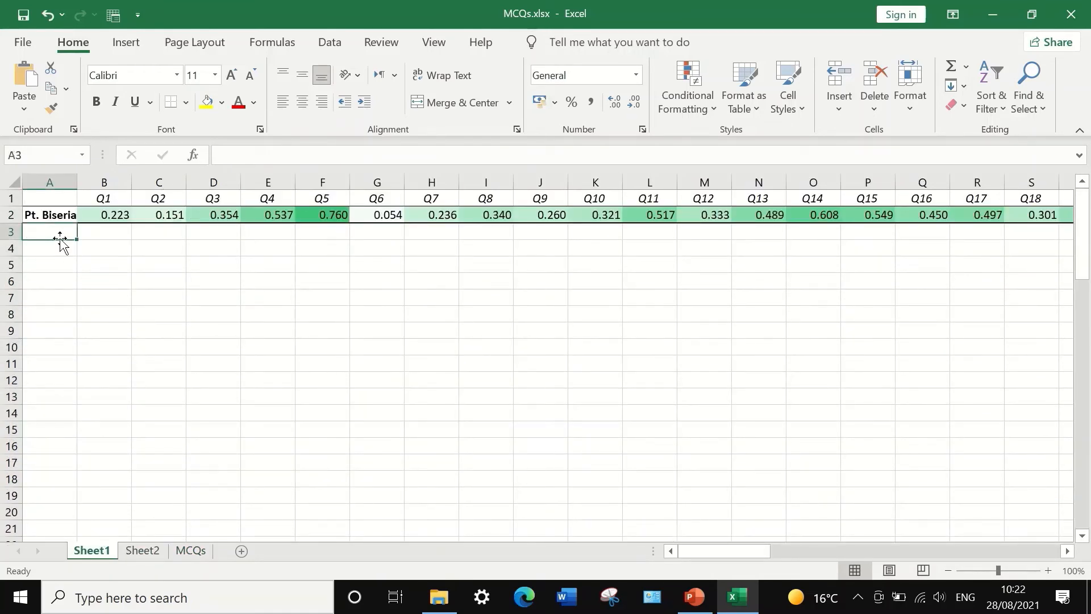
pyautogui.write('P-Va')
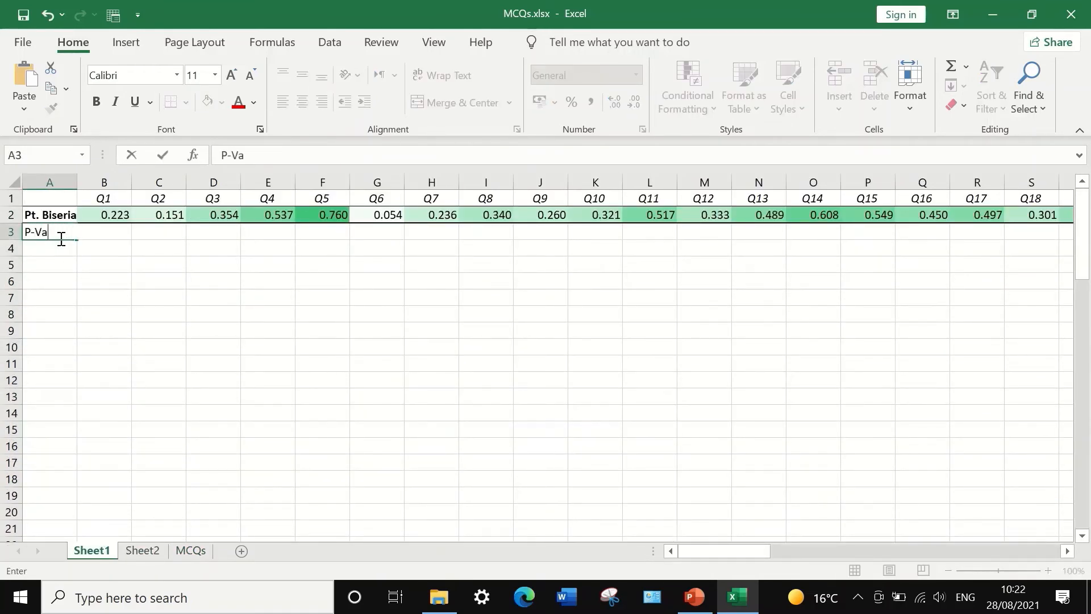
pyautogui.write('lue')
pyautogui.click(330, 227)
pyautogui.write('0.')
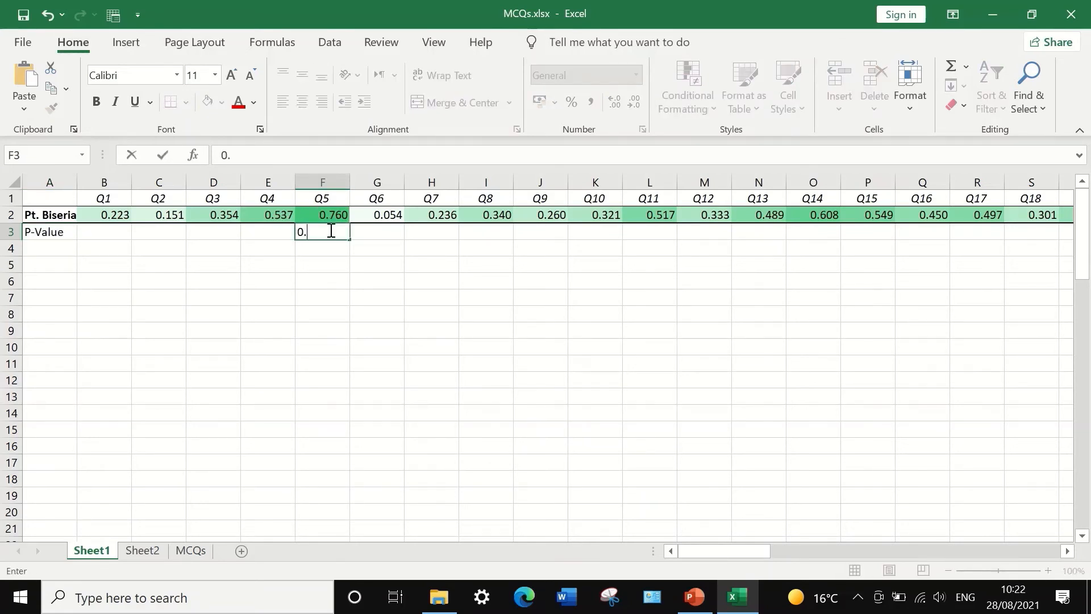
pyautogui.write('000')
pyautogui.press('Return')
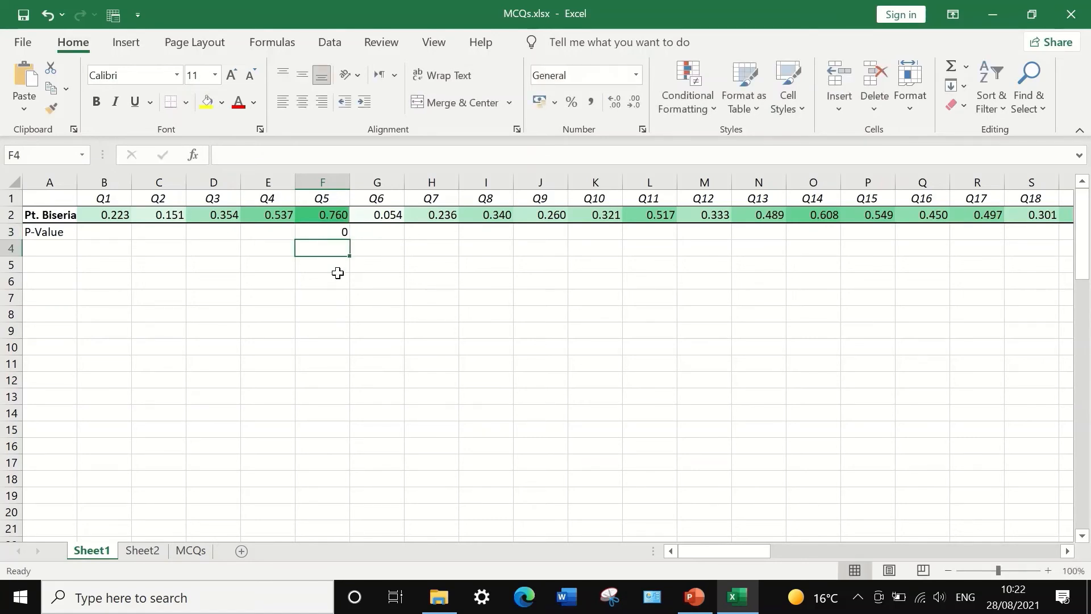
# Format the whole P-Value row, row 3, as Number with 3 decimal places
pyautogui.click(333, 233)
pyautogui.click(13, 231)
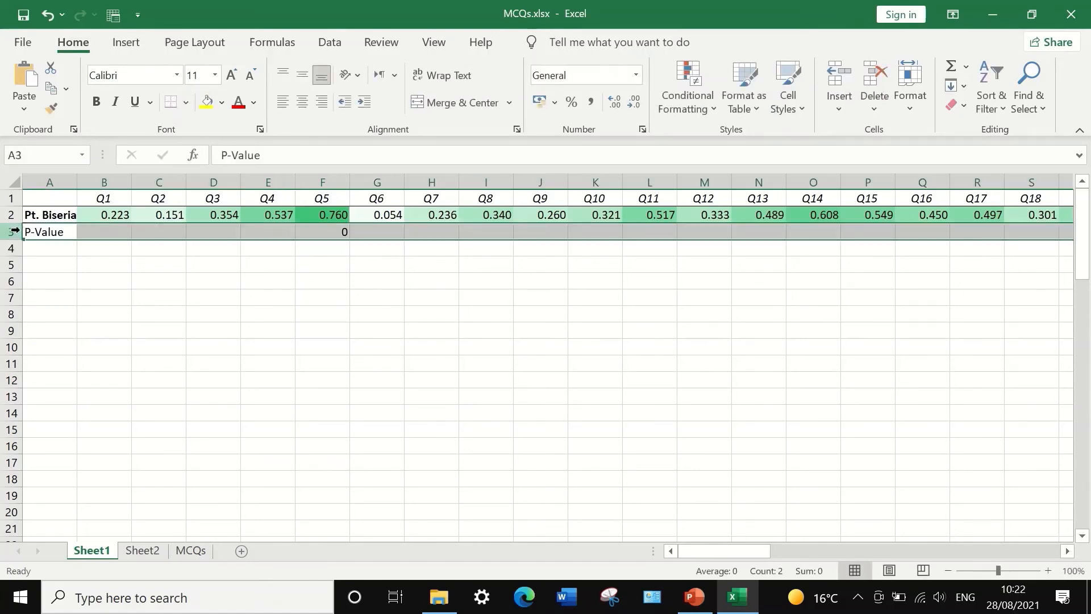
pyautogui.rightClick(107, 229)
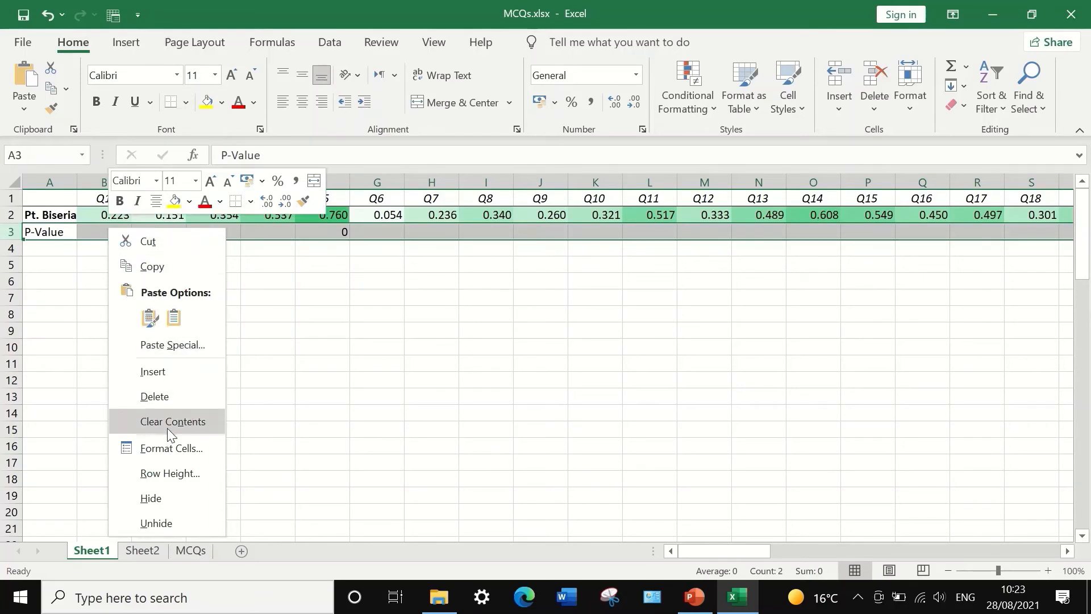
pyautogui.click(167, 455)
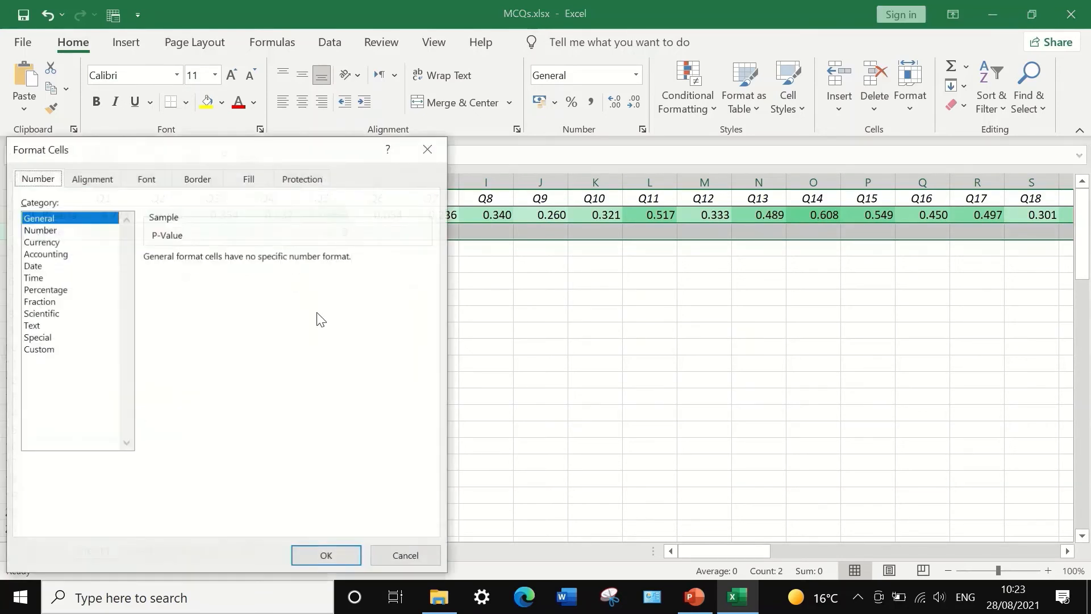
pyautogui.click(41, 230)
pyautogui.click(258, 255)
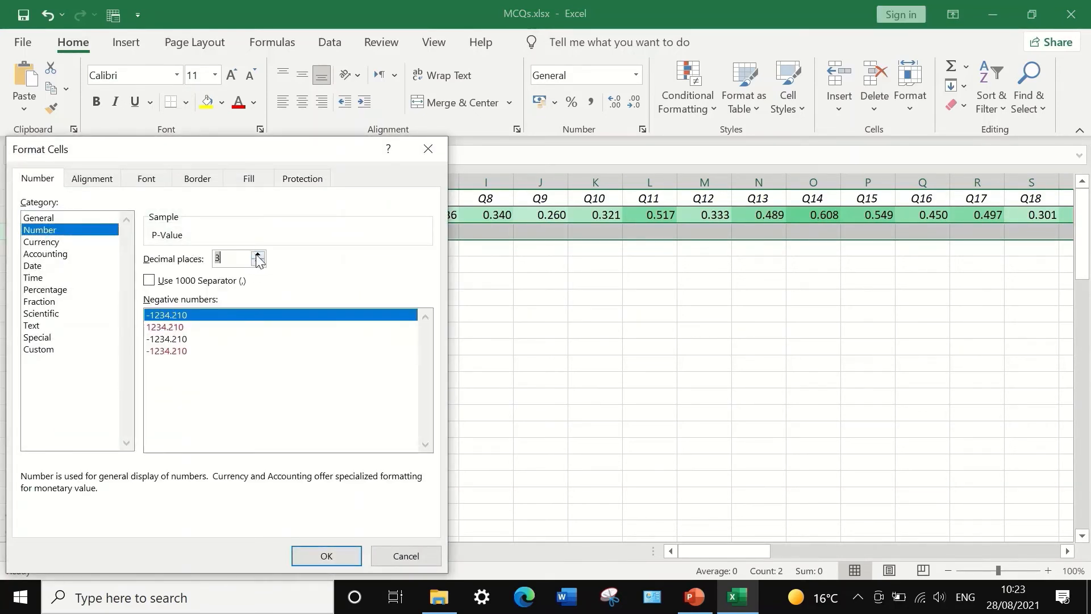
pyautogui.click(325, 555)
pyautogui.click(319, 252)
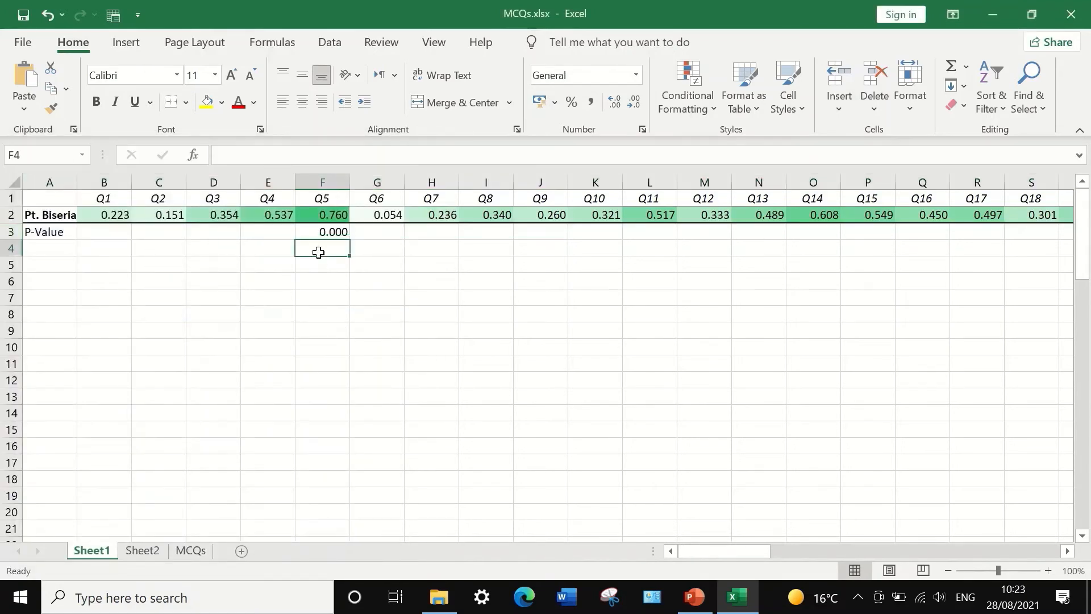
pyautogui.click(335, 233)
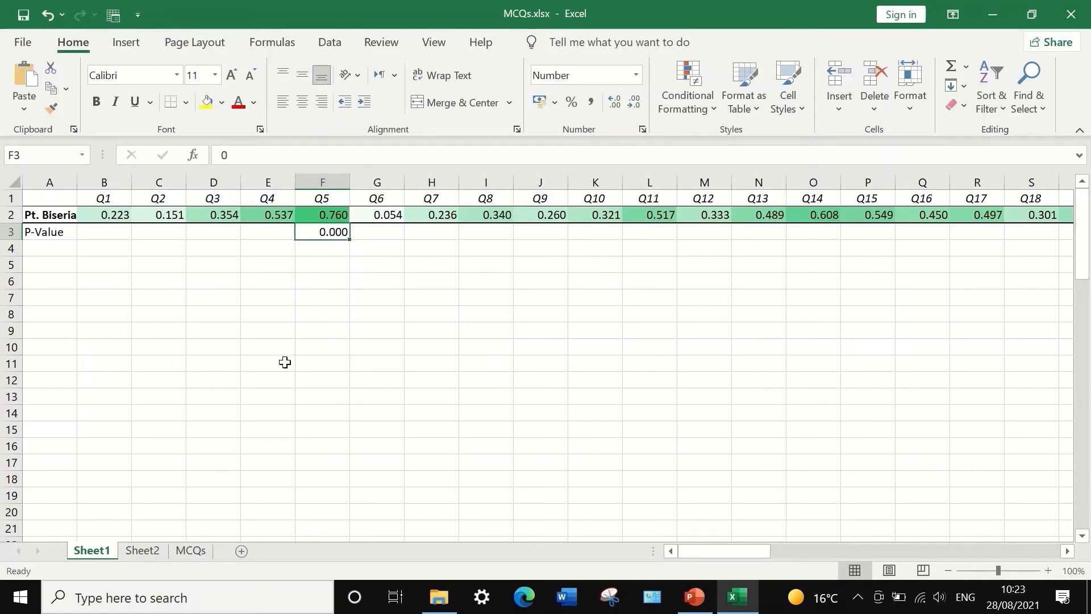
# Add a significance note below the table, with "P <0.05" in B9 and "significant" in C9
pyautogui.click(100, 331)
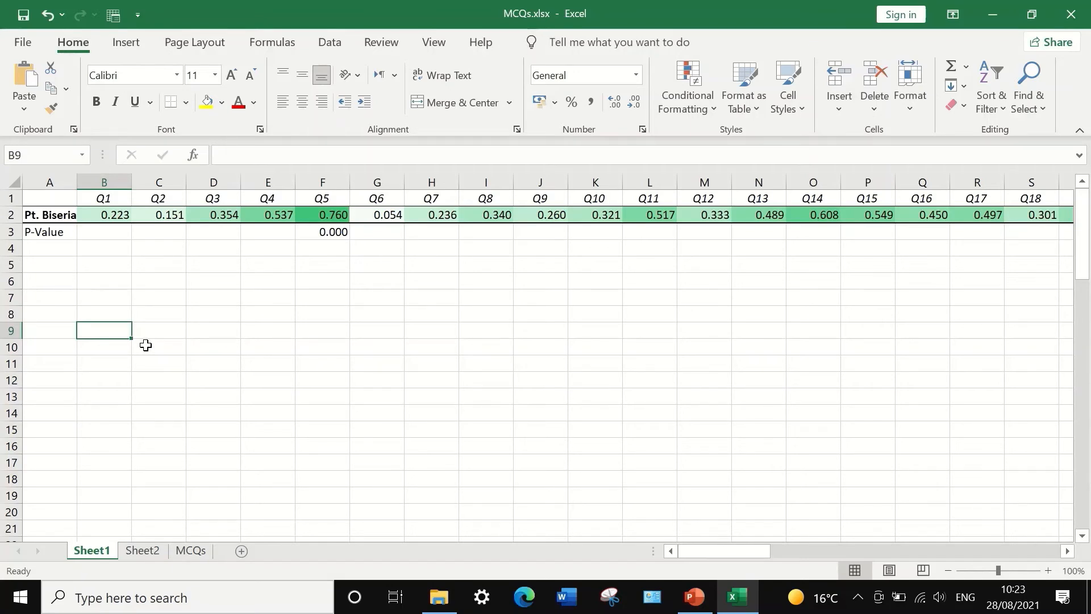
pyautogui.write('P')
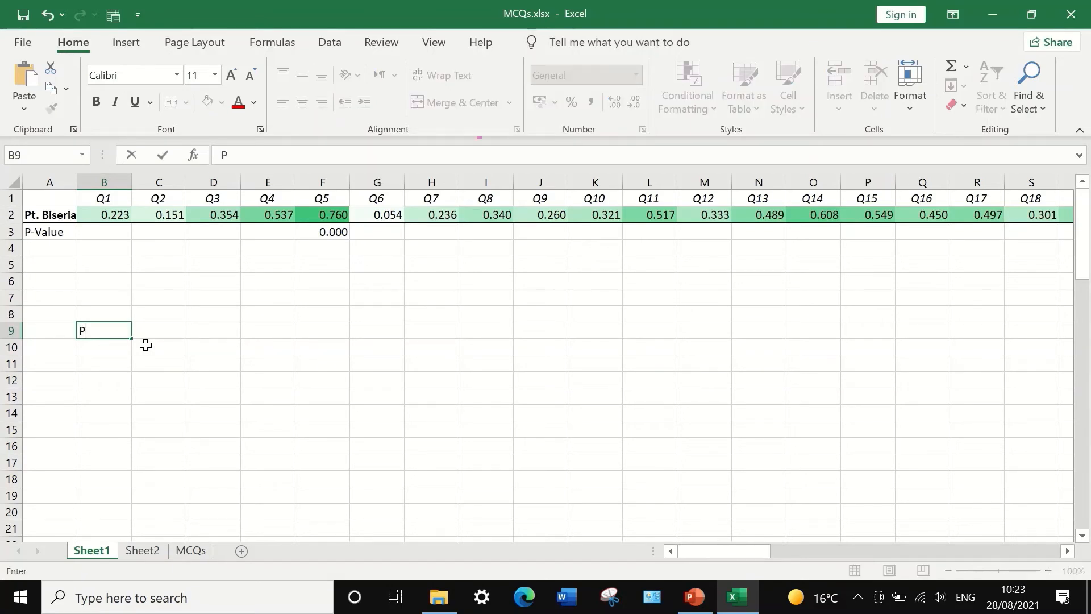
pyautogui.write(' <0.05')
pyautogui.click(143, 328)
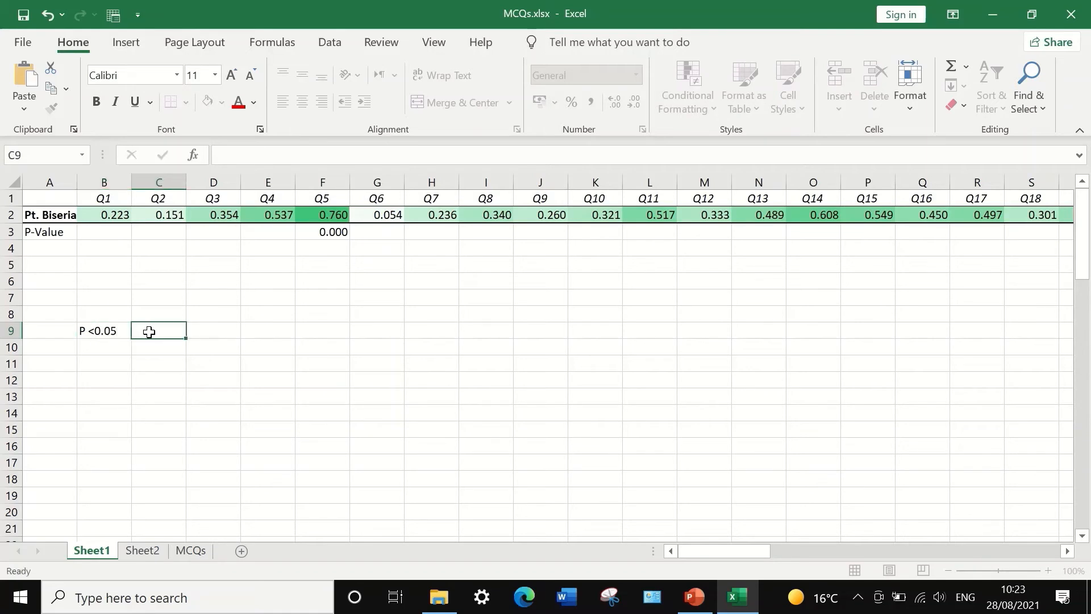
pyautogui.write('s')
pyautogui.write('ignifiganbt')
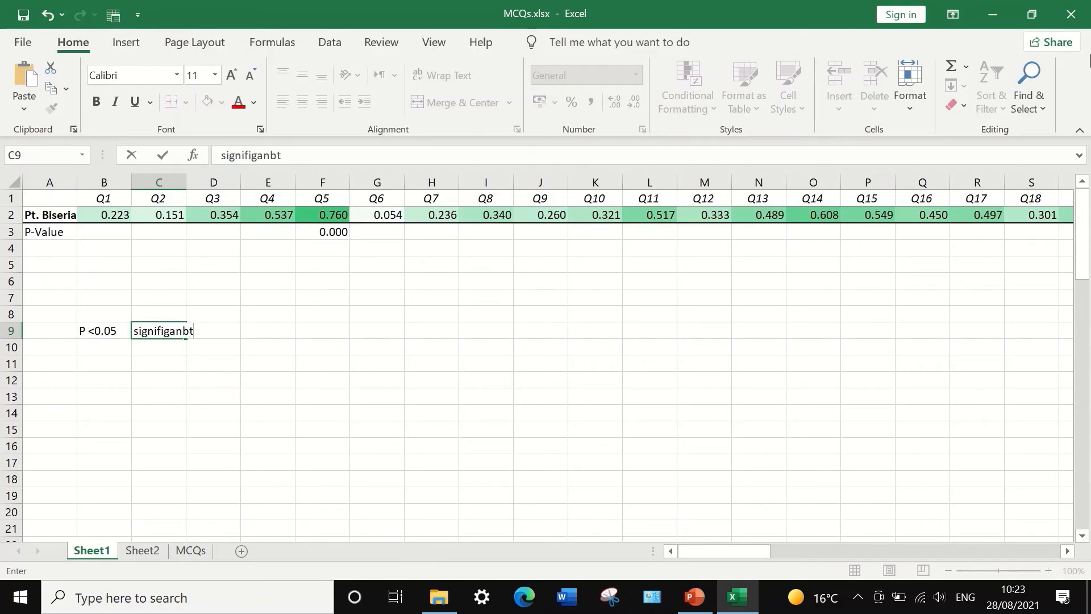
pyautogui.press('BackSpace')
pyautogui.press('BackSpace')
pyautogui.press('BackSpace')
pyautogui.write('nt')
pyautogui.click(127, 359)
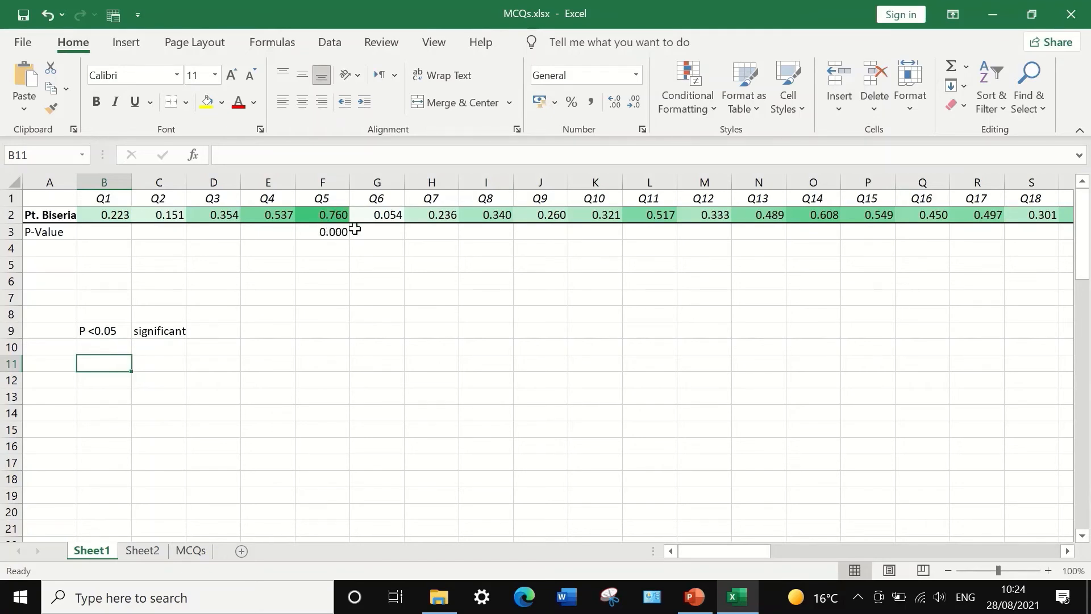
# Fill the Q5 header cell F1 with the standard blue colour
pyautogui.click(320, 198)
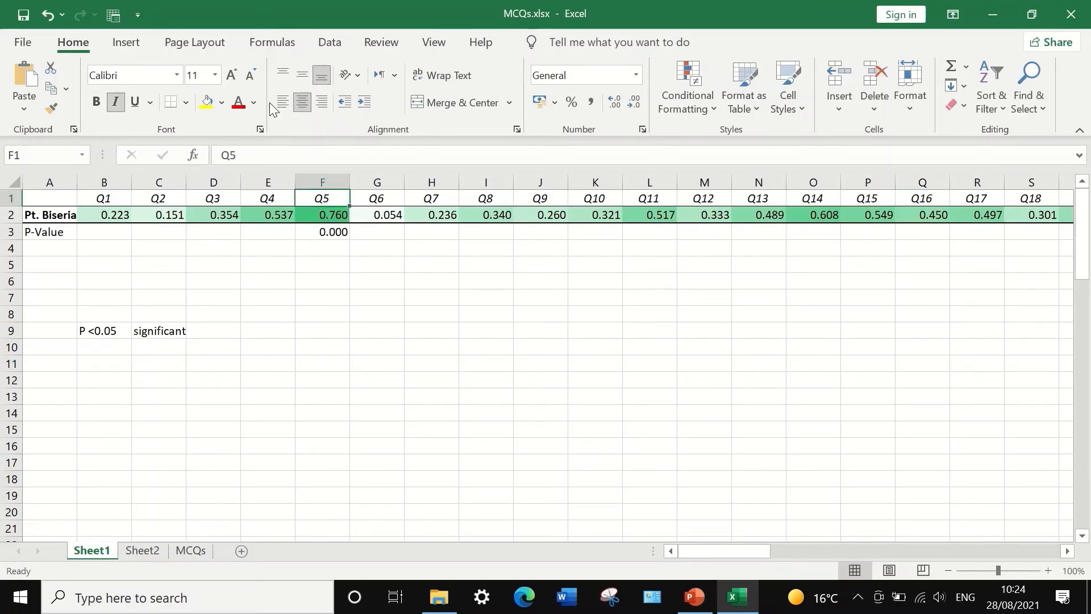
pyautogui.click(221, 103)
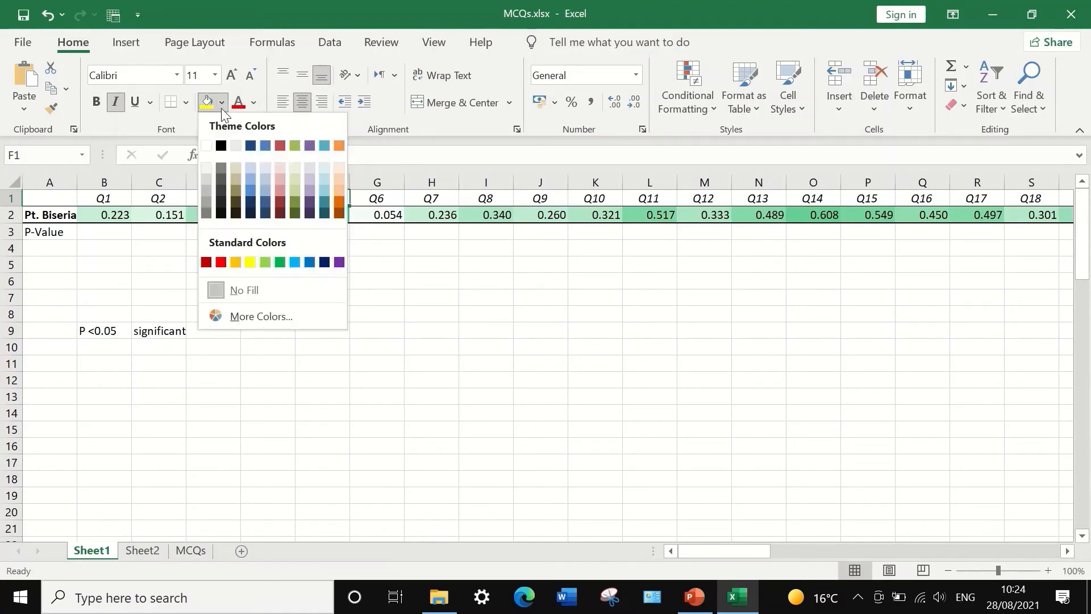
pyautogui.click(310, 262)
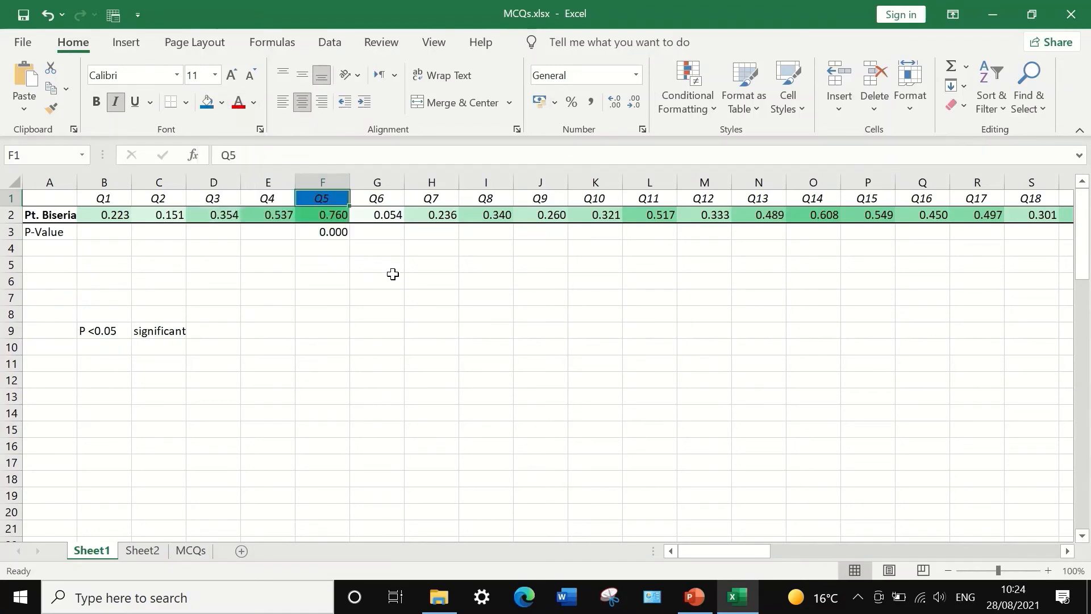
pyautogui.click(393, 275)
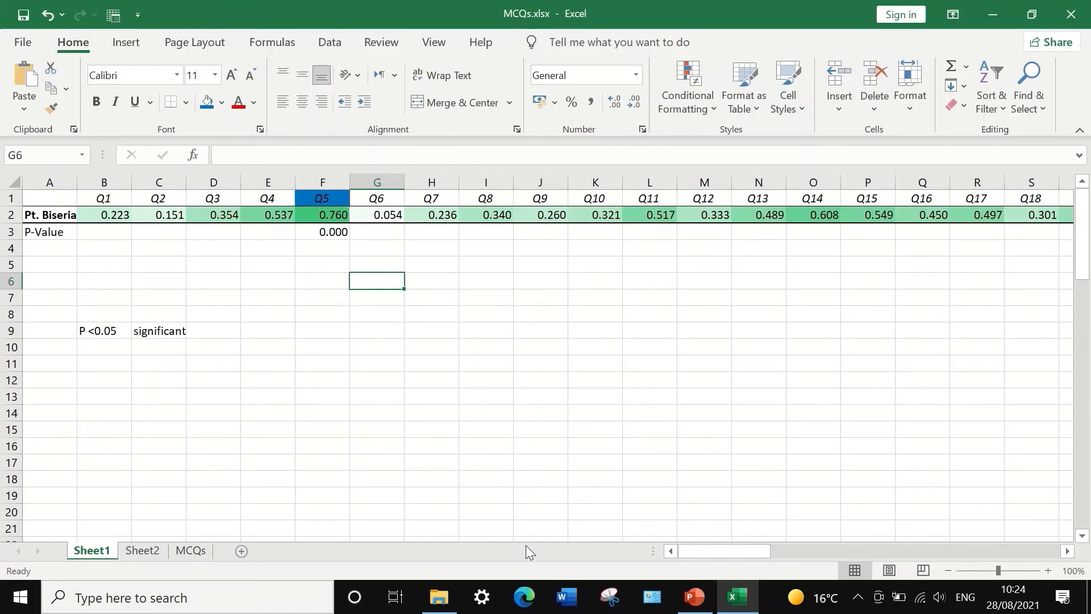
# Set up a new regression on the MCQs sheet with the Q6 data $G$1:$G$39 as the input X range
pyautogui.click(392, 218)
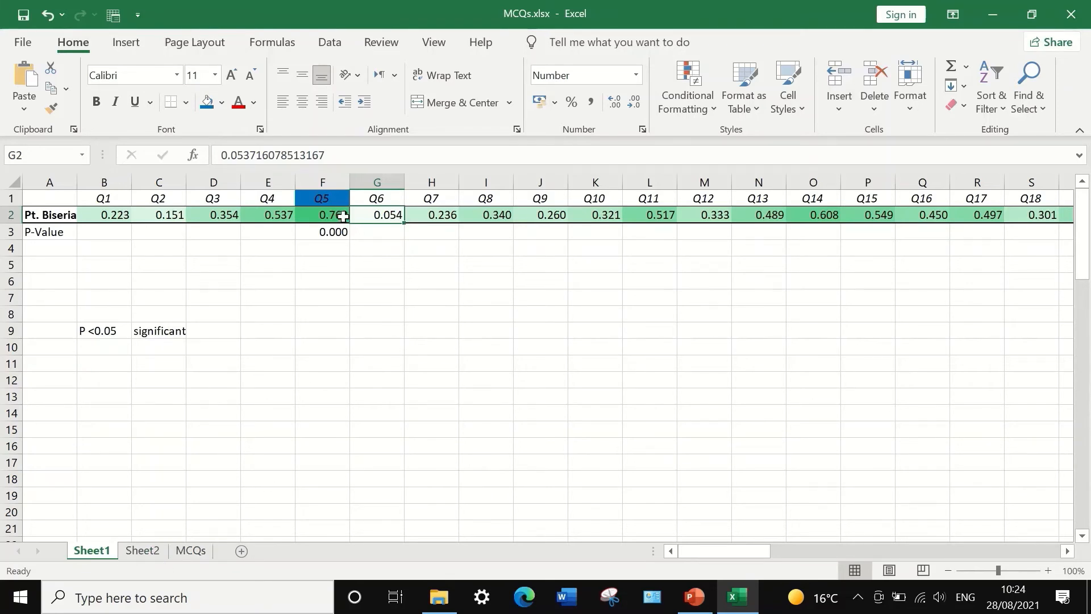
pyautogui.click(384, 231)
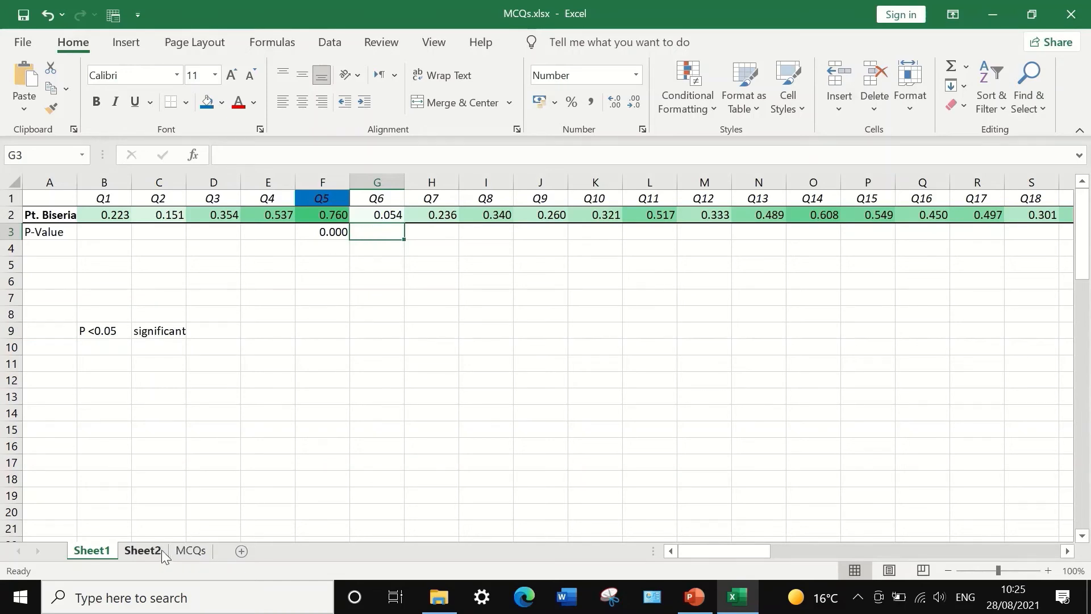
pyautogui.click(197, 551)
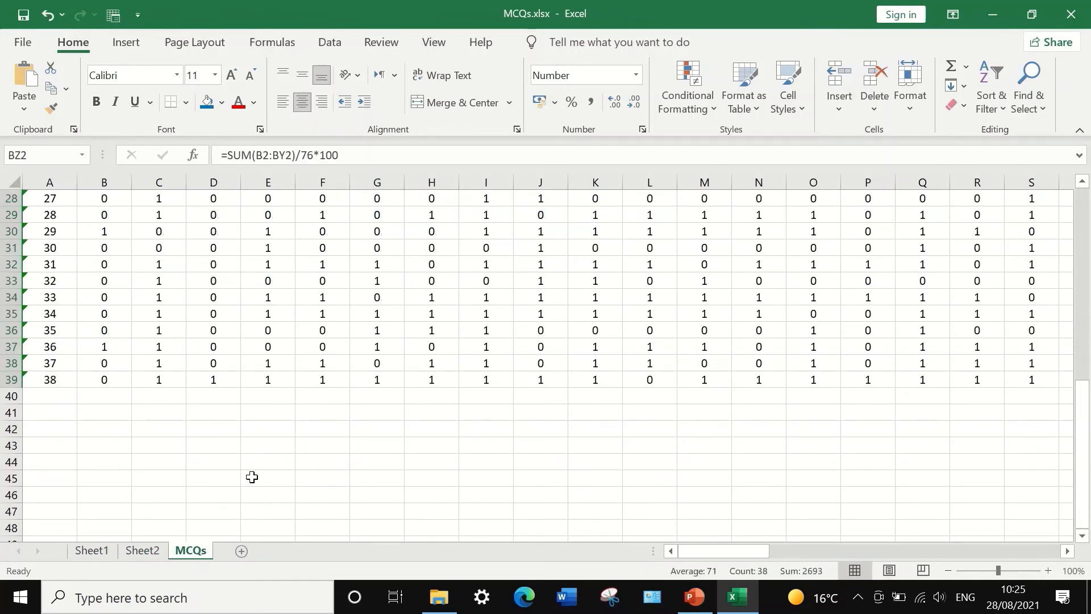
pyautogui.scroll(1, 739, 310)
pyautogui.scroll(9, 754, 312)
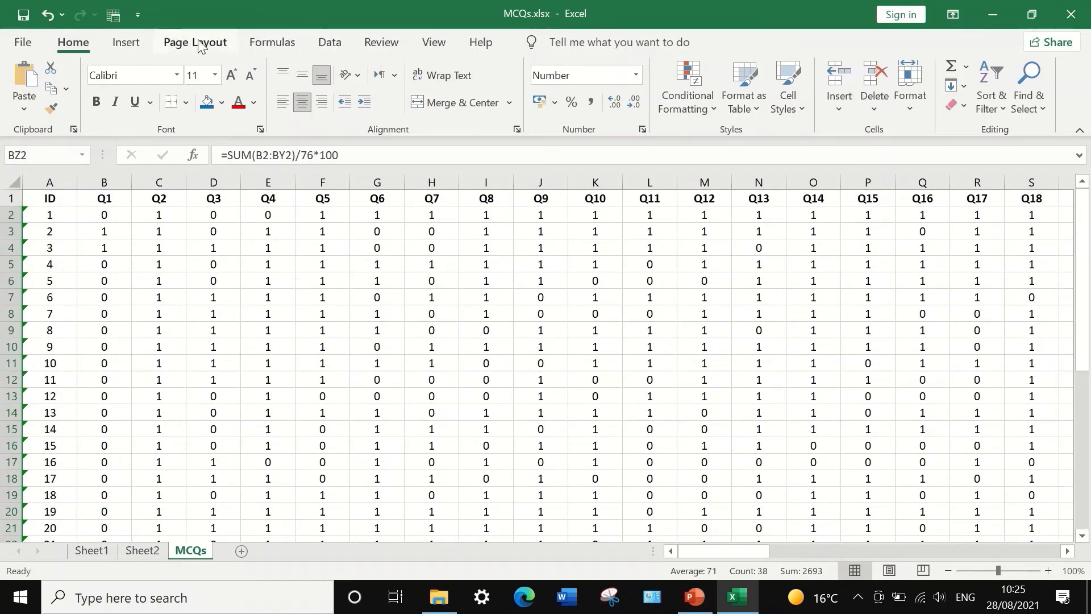
pyautogui.click(328, 41)
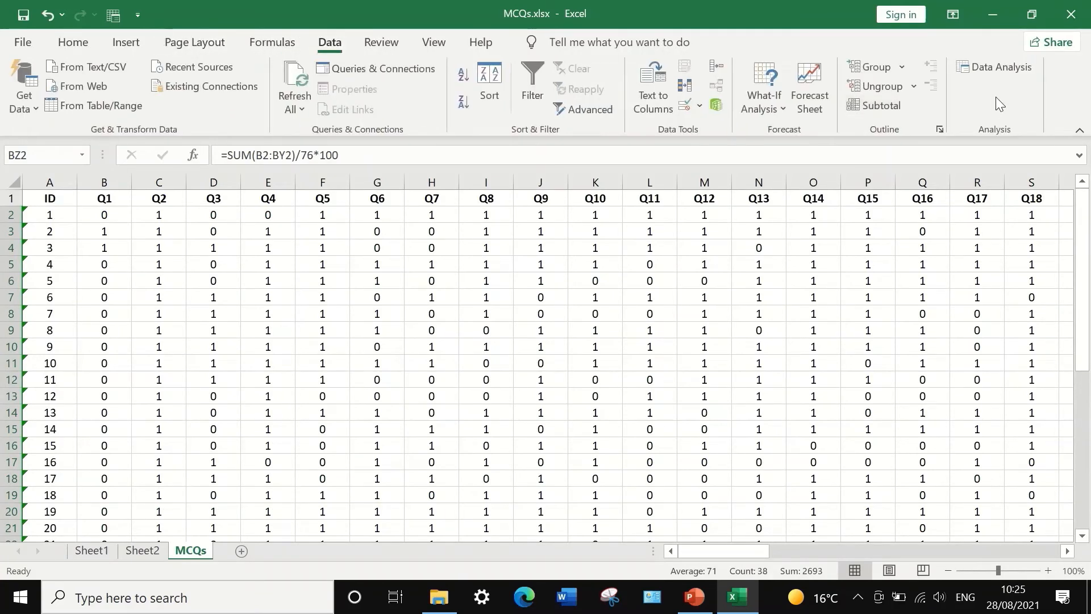
pyautogui.click(995, 68)
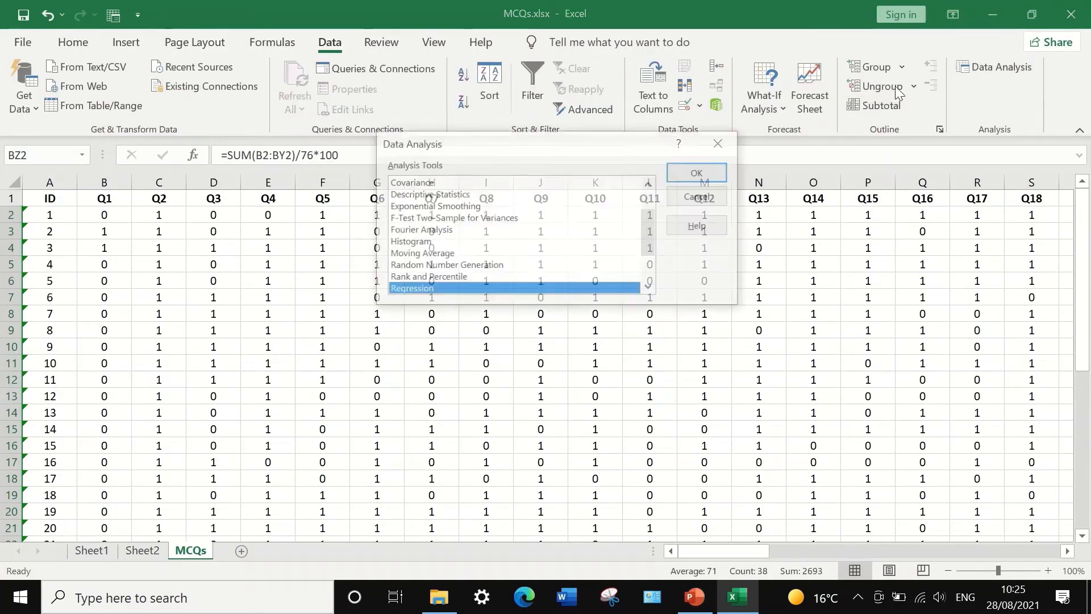
pyautogui.click(705, 172)
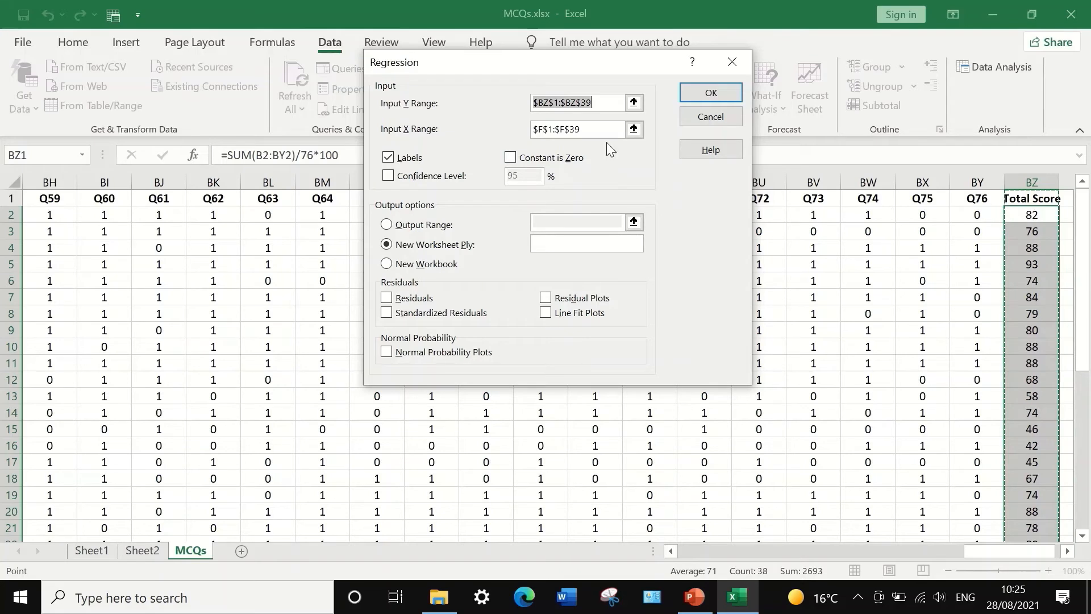
pyautogui.click(633, 129)
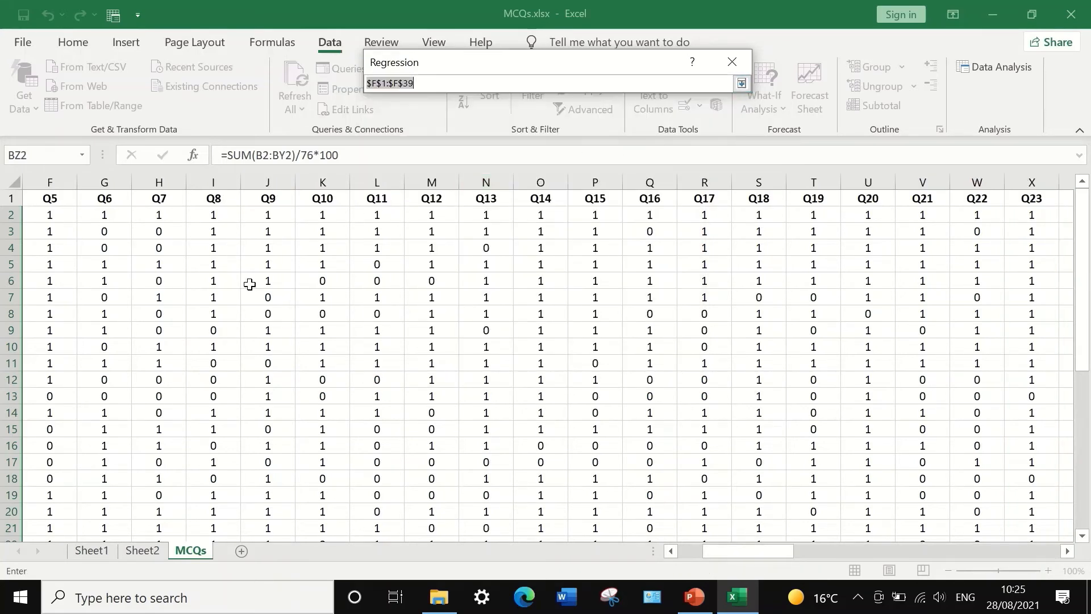
pyautogui.click(102, 201)
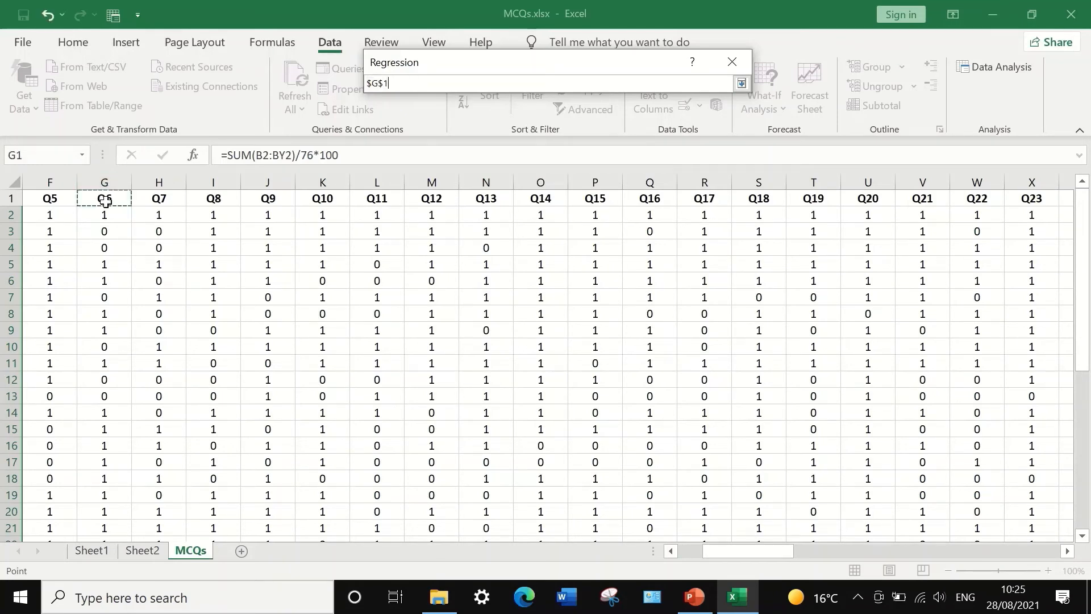
pyautogui.hotkey('ctrl', 'shift', 'Down')
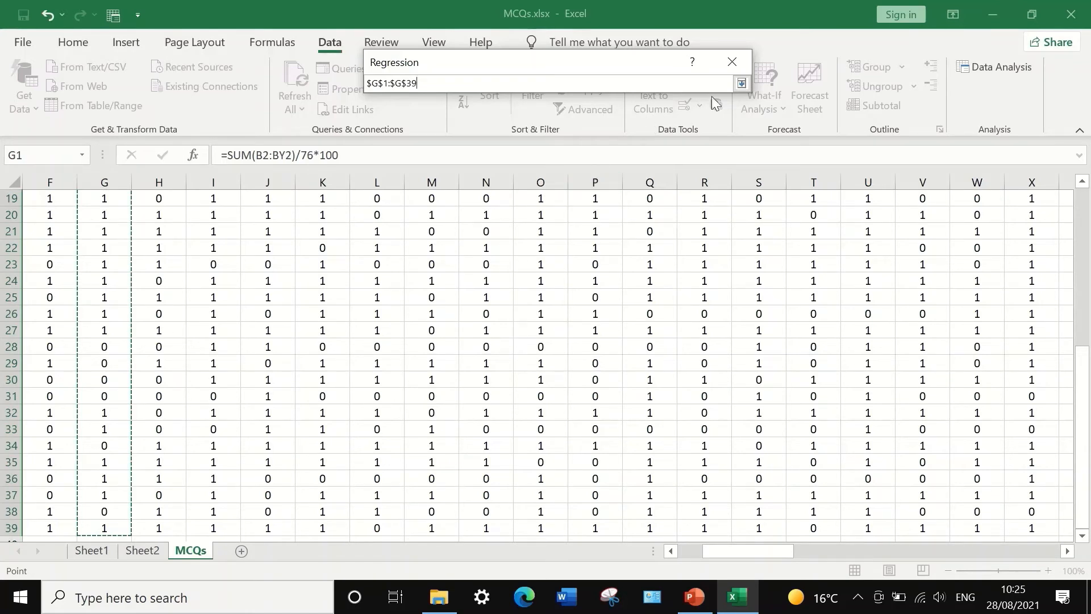
pyautogui.click(747, 85)
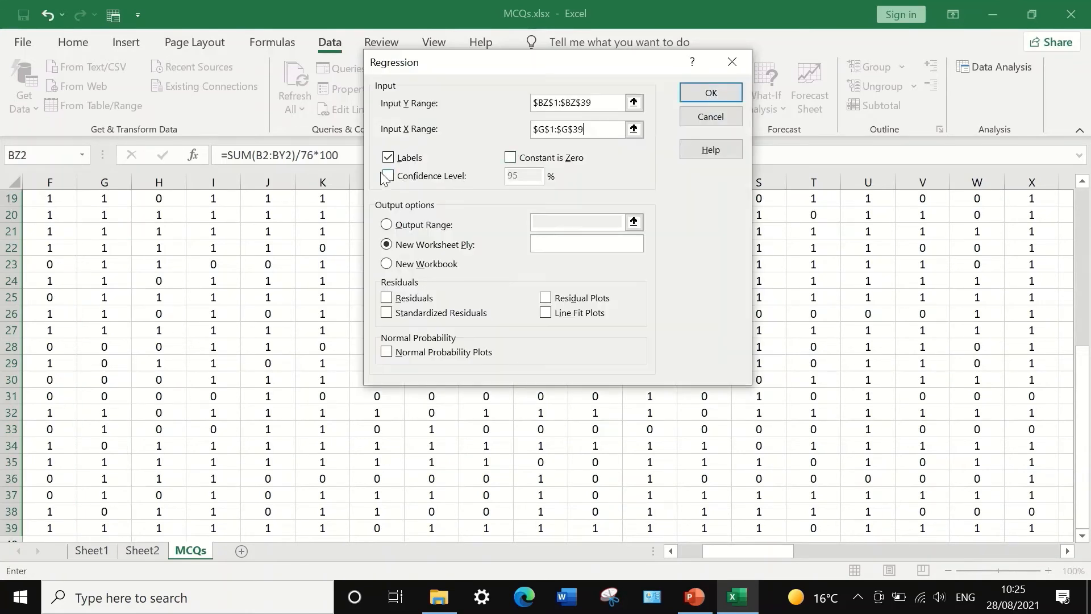
# Run the Q6 regression with its output on a new worksheet and widen the output's P-value column
pyautogui.click(702, 95)
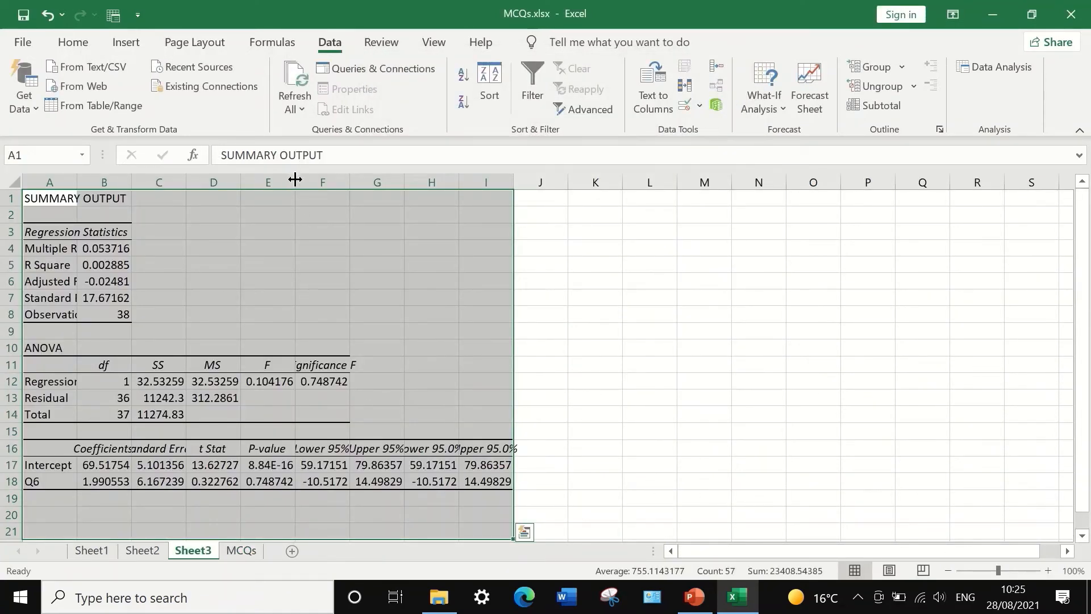
pyautogui.moveTo(295, 180); pyautogui.dragTo(432, 181)
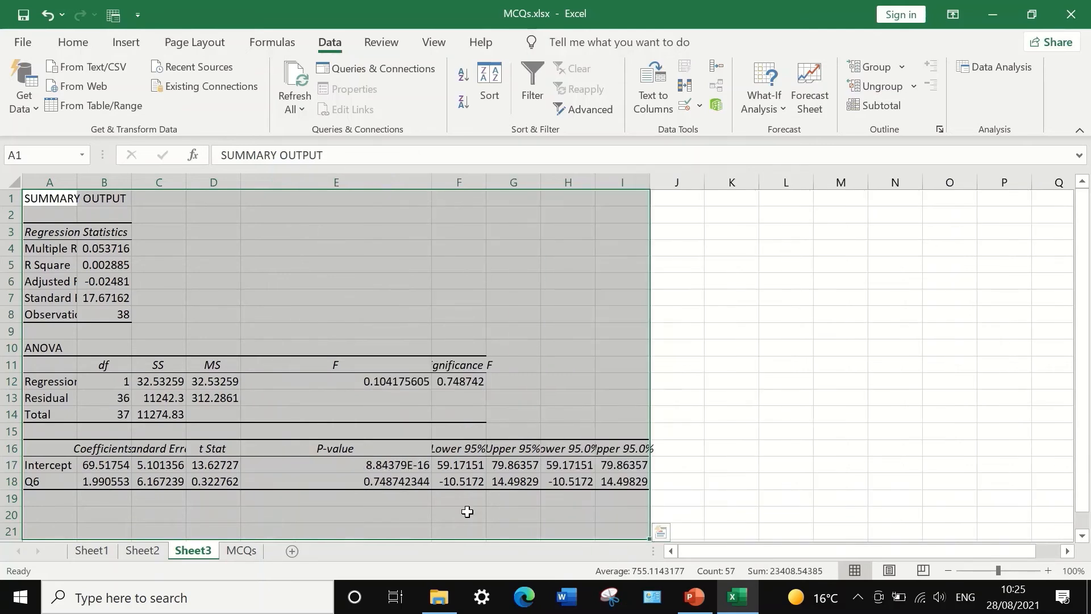
# Format the Q6 coefficient row 18 of the regression output as Number with 3 decimal places
pyautogui.click(13, 481)
pyautogui.rightClick(22, 484)
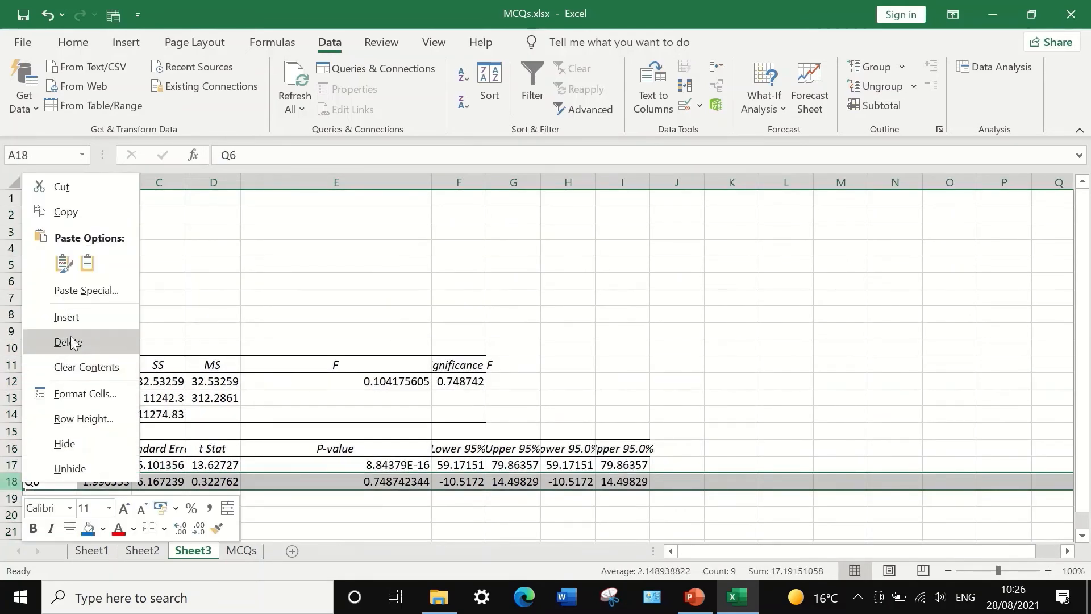
pyautogui.click(81, 390)
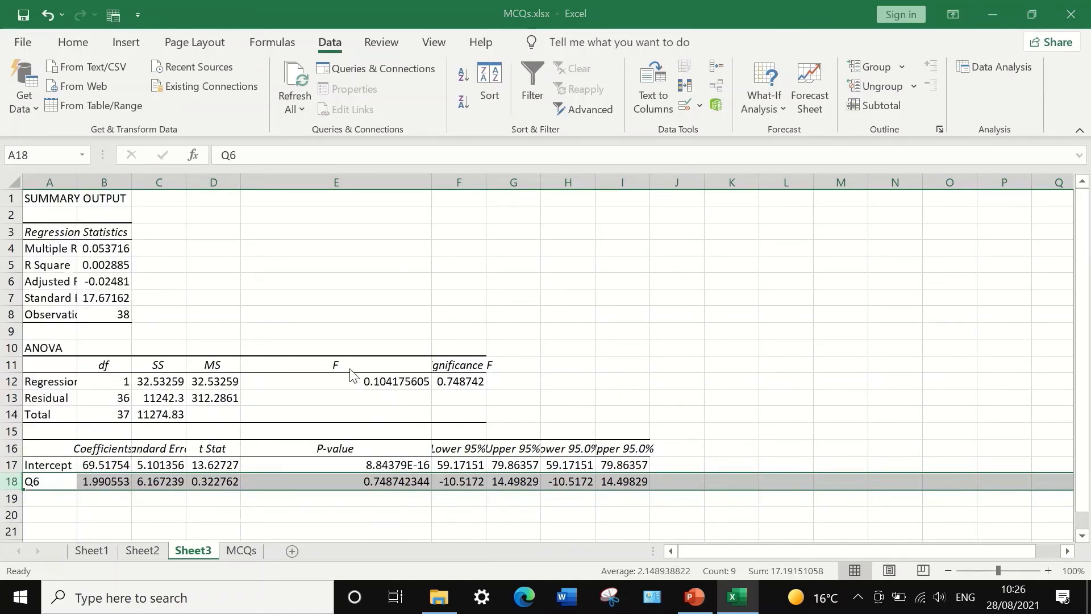
pyautogui.click(51, 230)
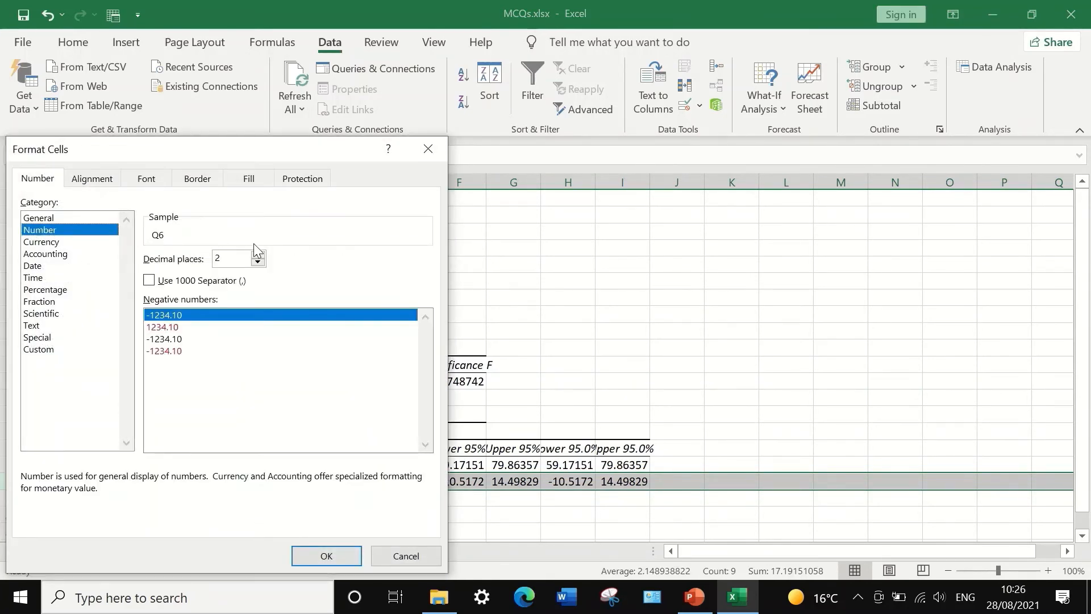
pyautogui.click(258, 254)
pyautogui.click(327, 557)
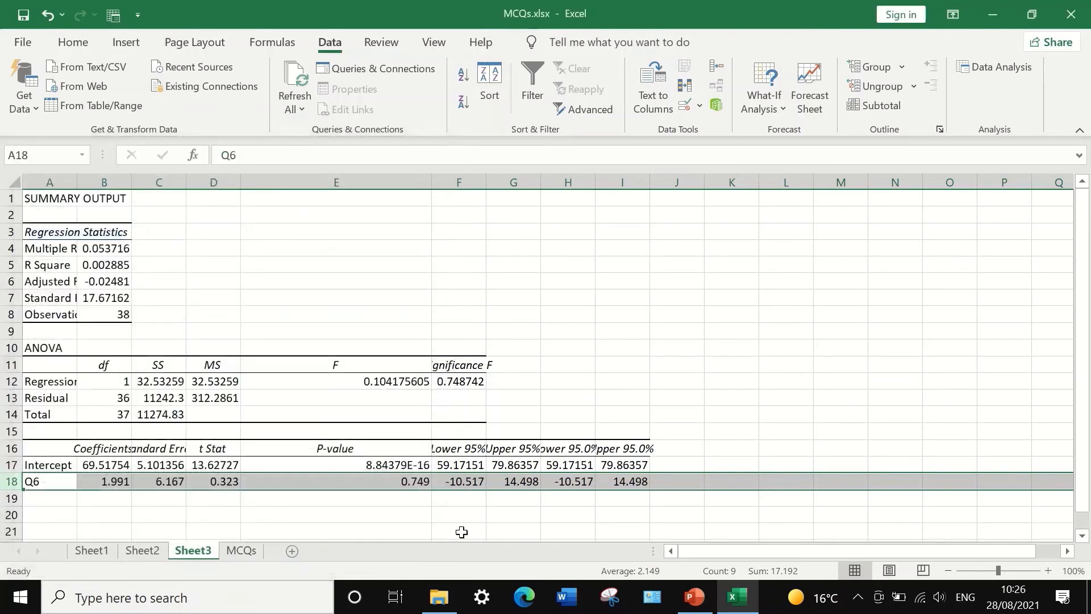
# Copy the Q6 P-value from E18 on Sheet3 into the P-Value row on Sheet1, cell G3
pyautogui.click(376, 481)
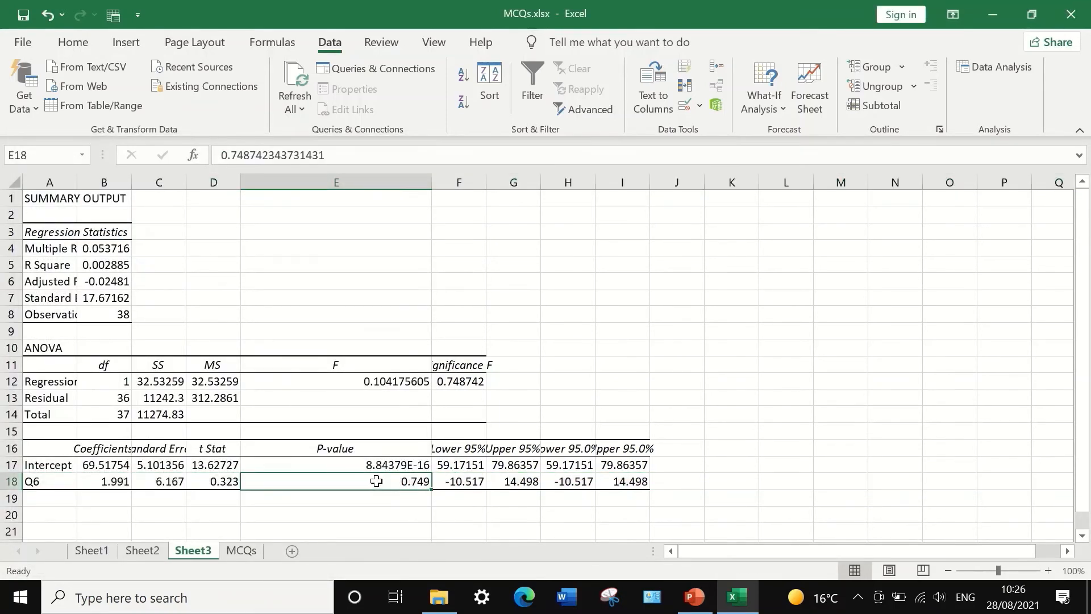
pyautogui.rightClick(384, 484)
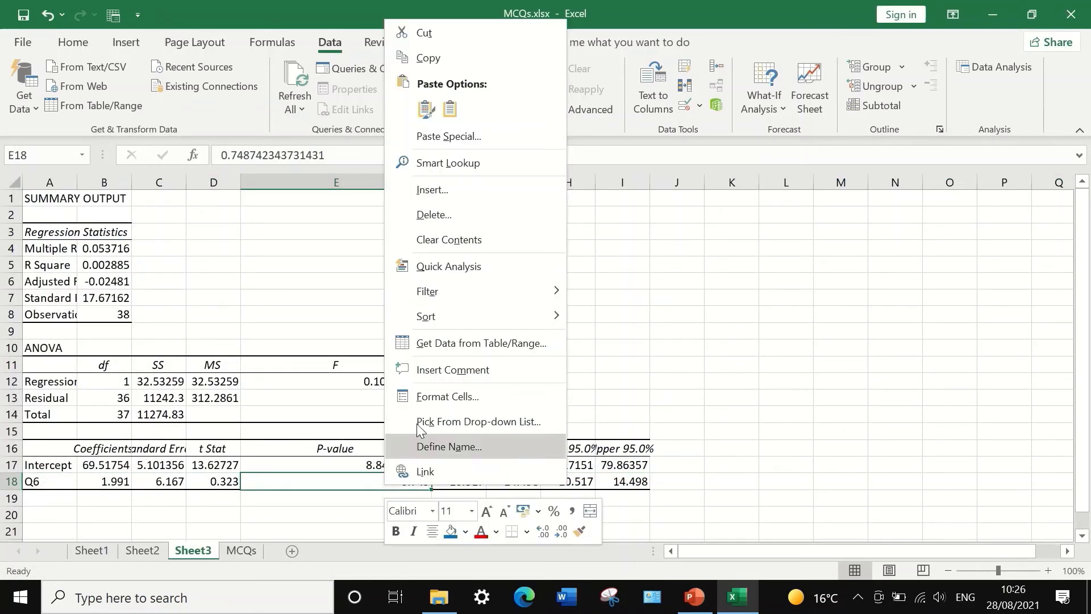
pyautogui.click(439, 60)
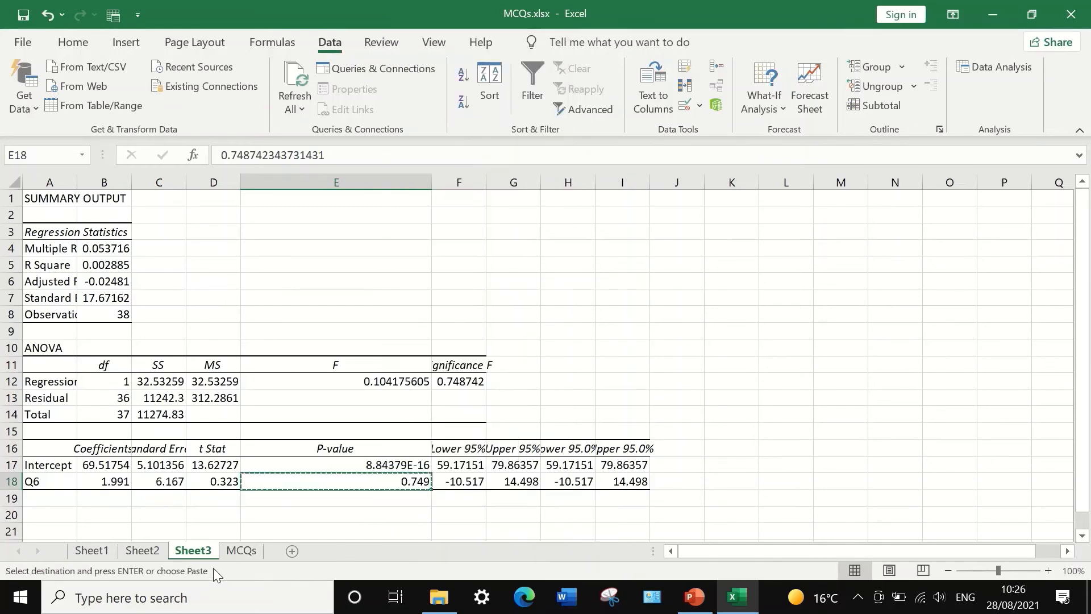
pyautogui.click(136, 555)
pyautogui.click(107, 547)
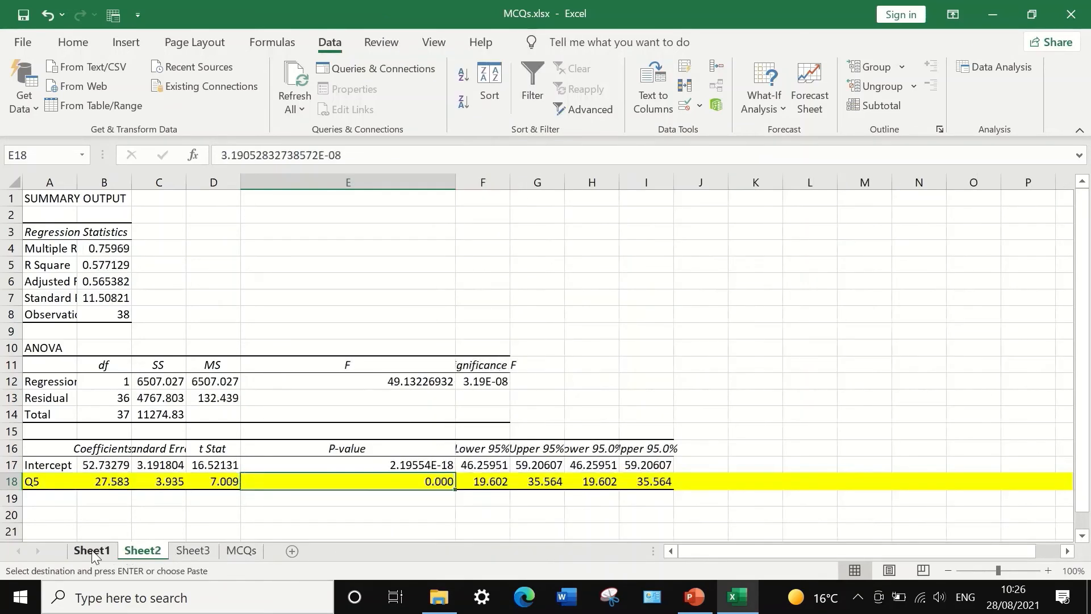
pyautogui.rightClick(381, 232)
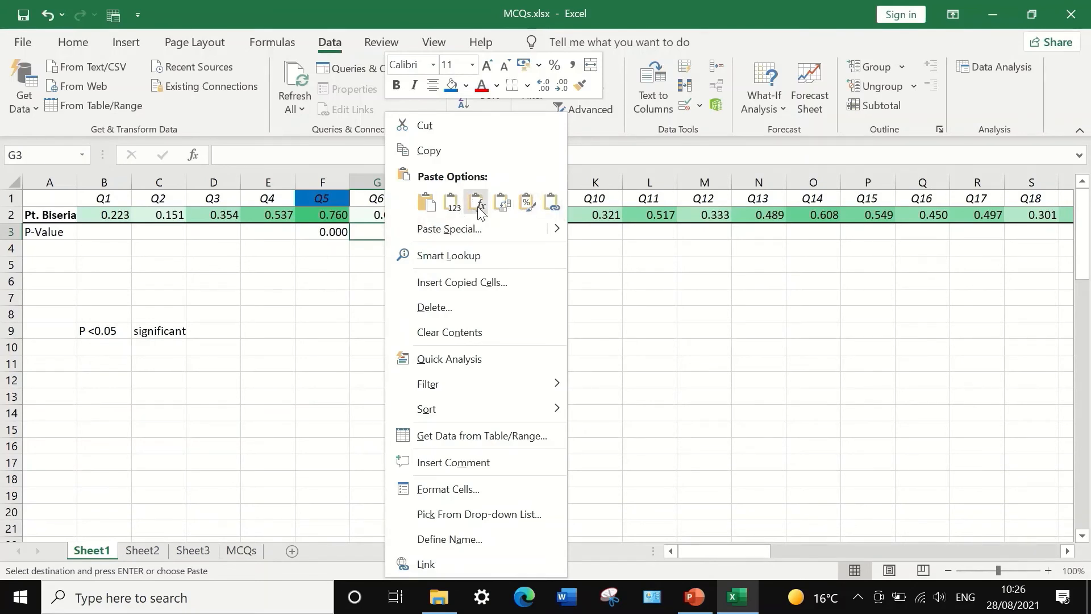
pyautogui.click(428, 203)
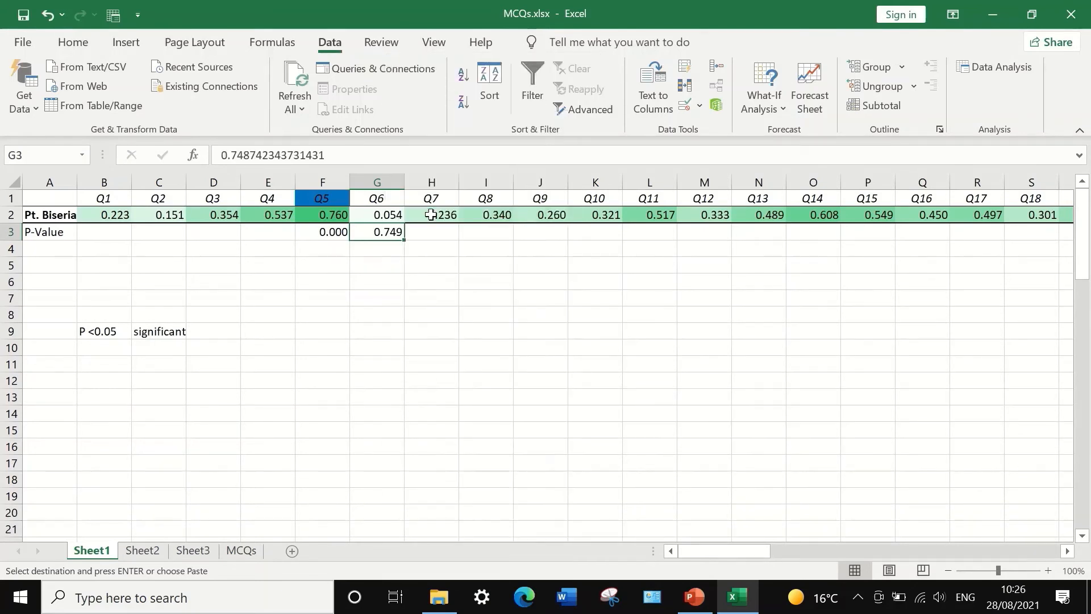
pyautogui.click(388, 253)
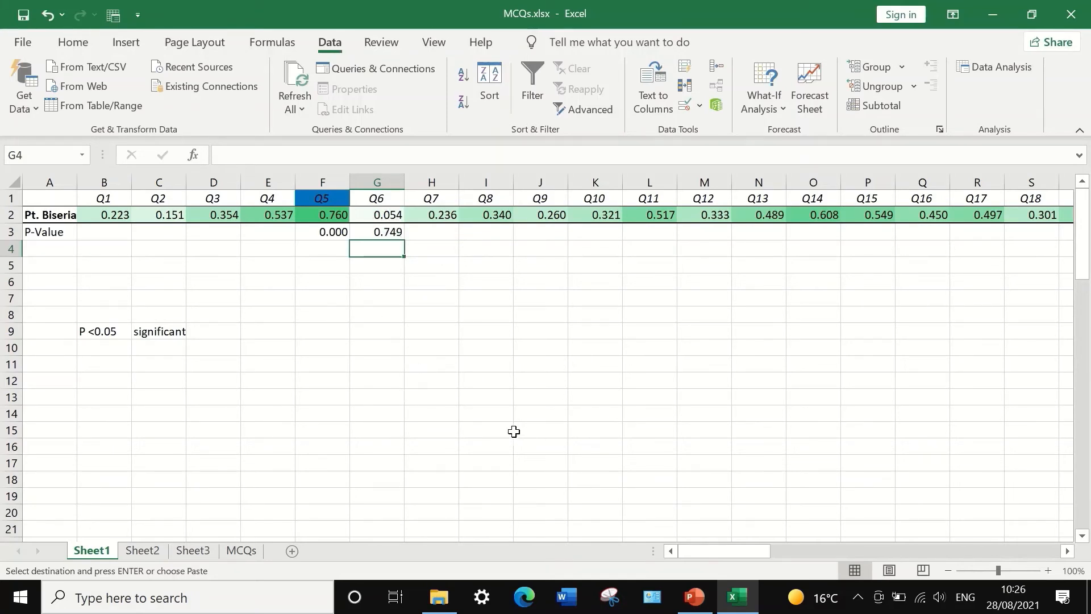
# Locate Q47's negative correlation on Sheet1 and set up an MCQs-sheet regression with the Q47 data $AV$1:$AV$39 as the input X range
pyautogui.moveTo(712, 549); pyautogui.dragTo(885, 533)
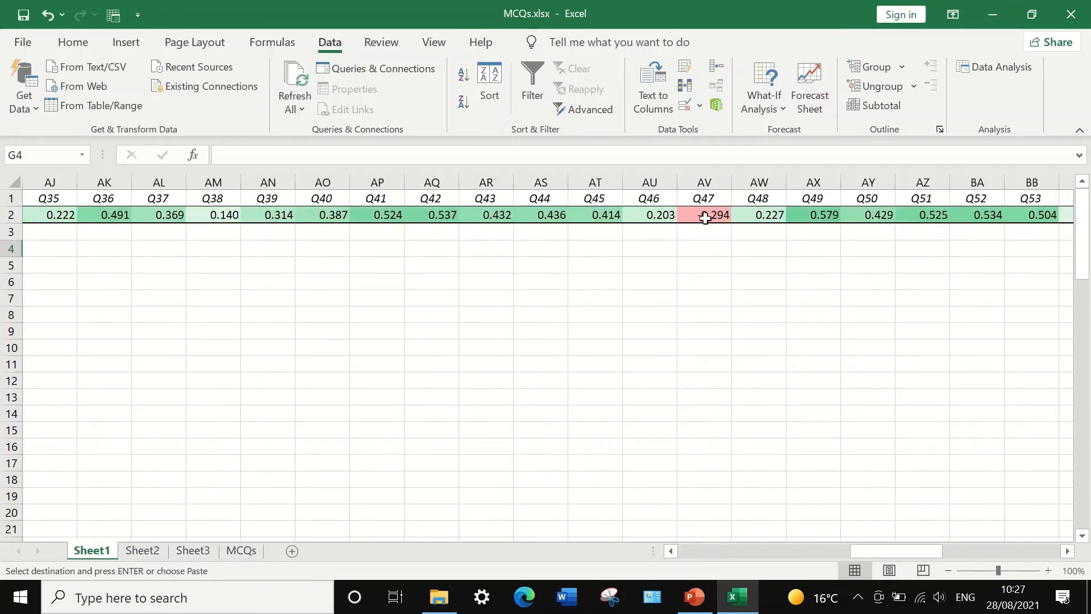
pyautogui.click(705, 218)
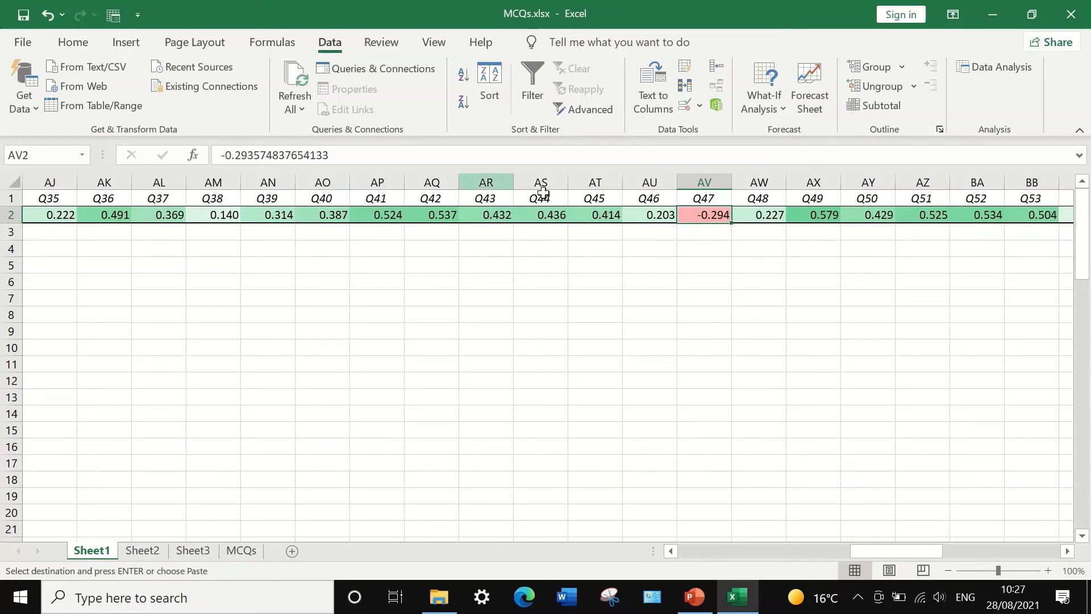
pyautogui.click(713, 233)
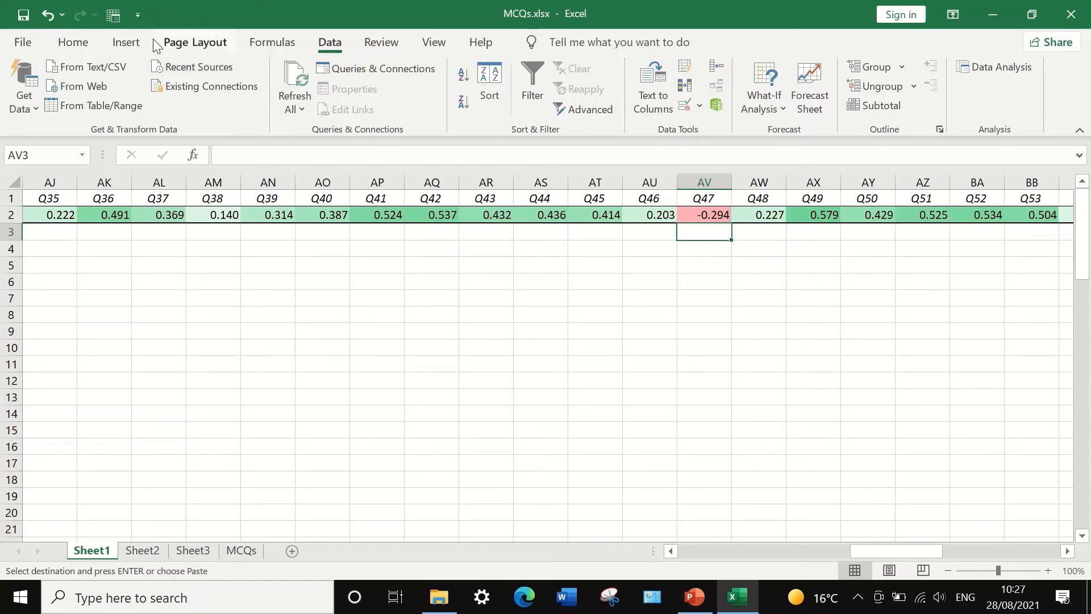
pyautogui.click(239, 550)
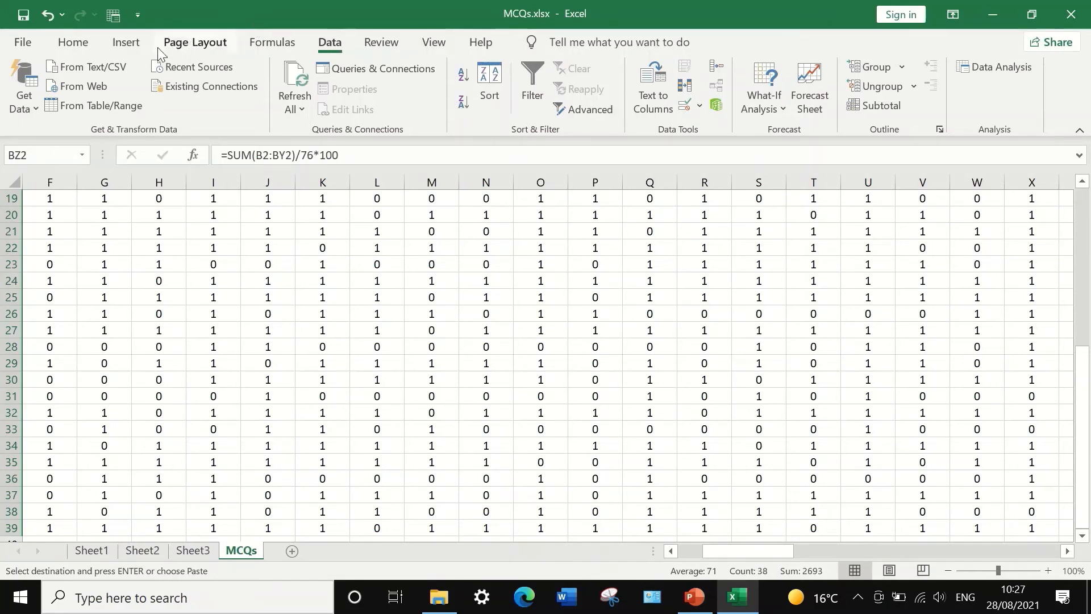
pyautogui.click(979, 61)
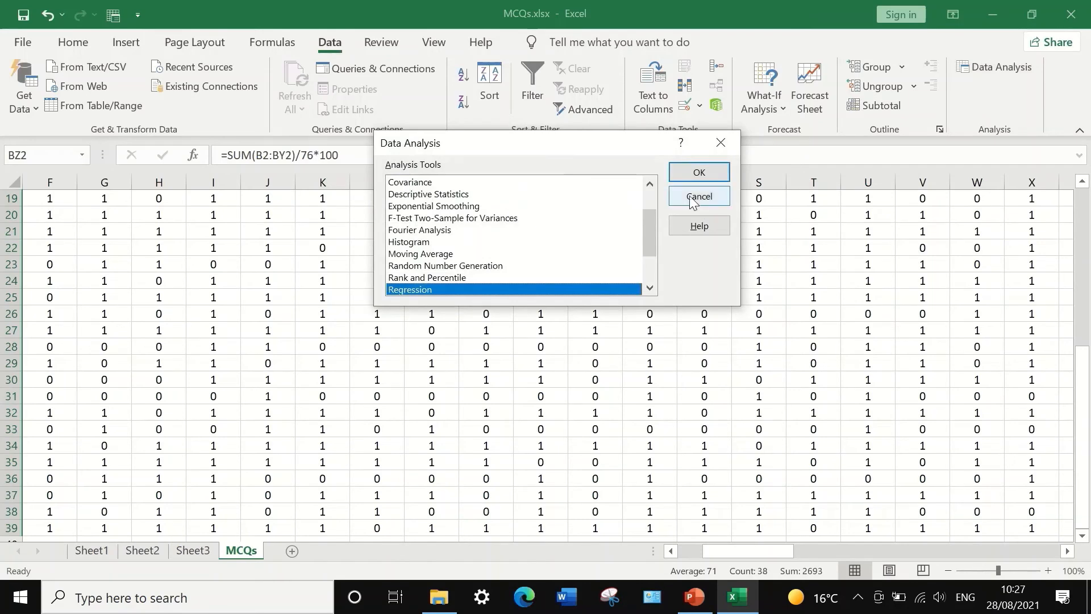
pyautogui.click(699, 171)
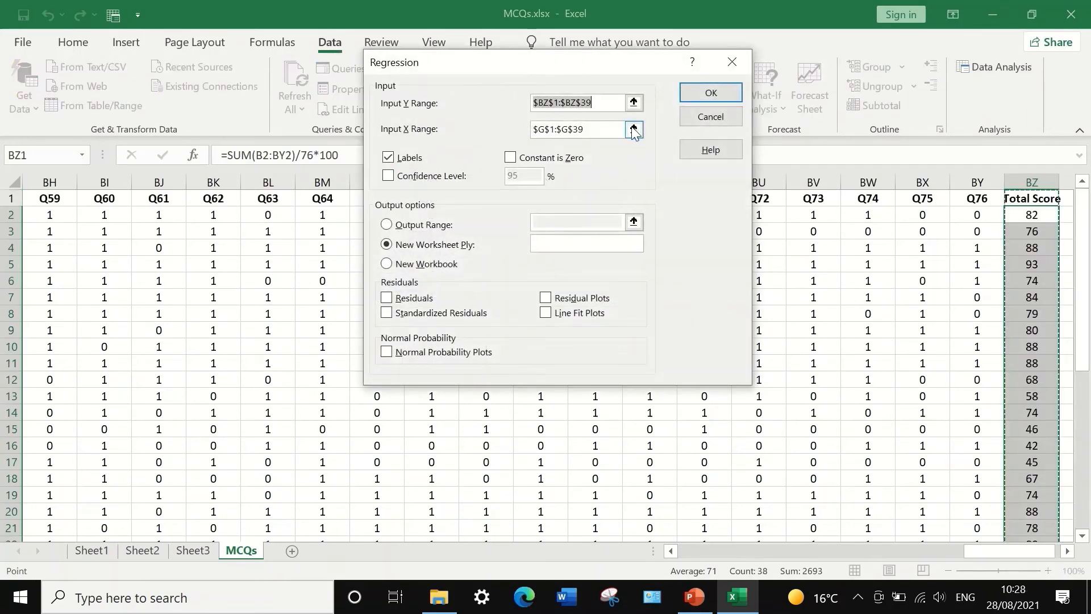
pyautogui.click(633, 129)
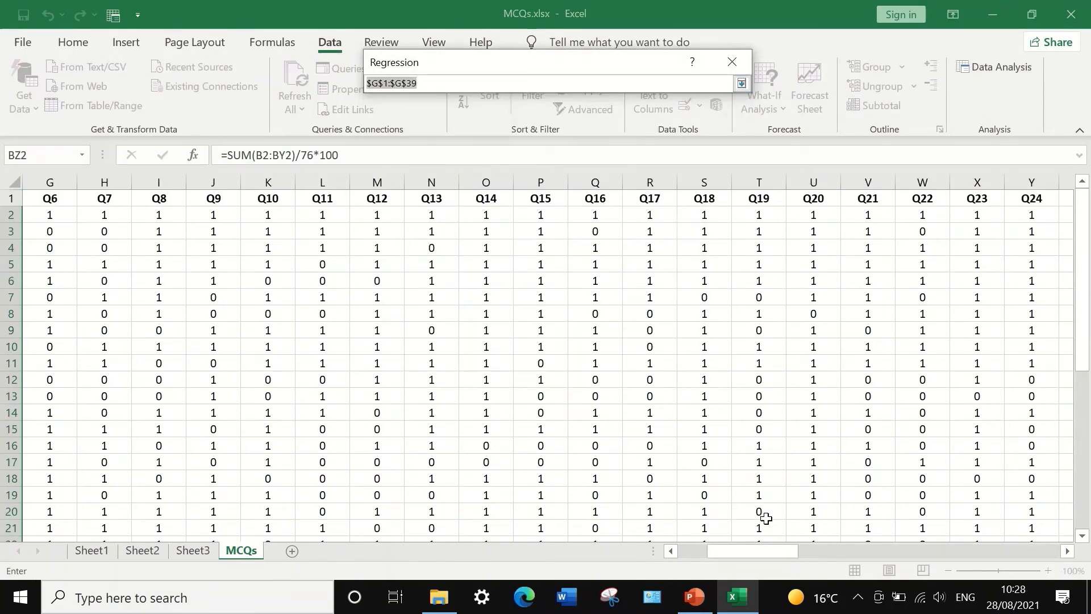
pyautogui.moveTo(742, 550); pyautogui.dragTo(904, 547)
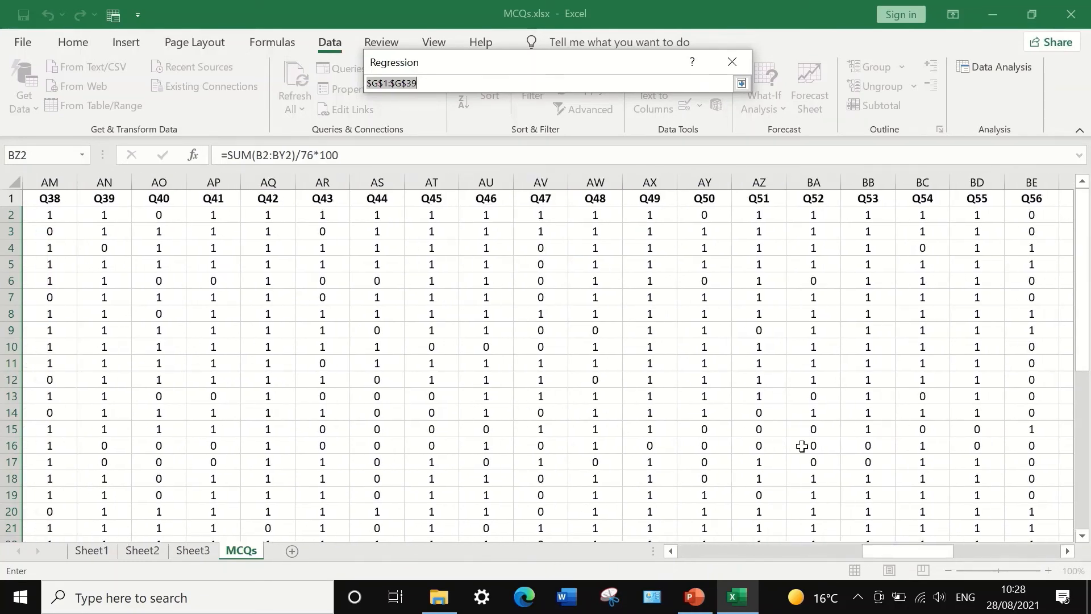
pyautogui.click(547, 197)
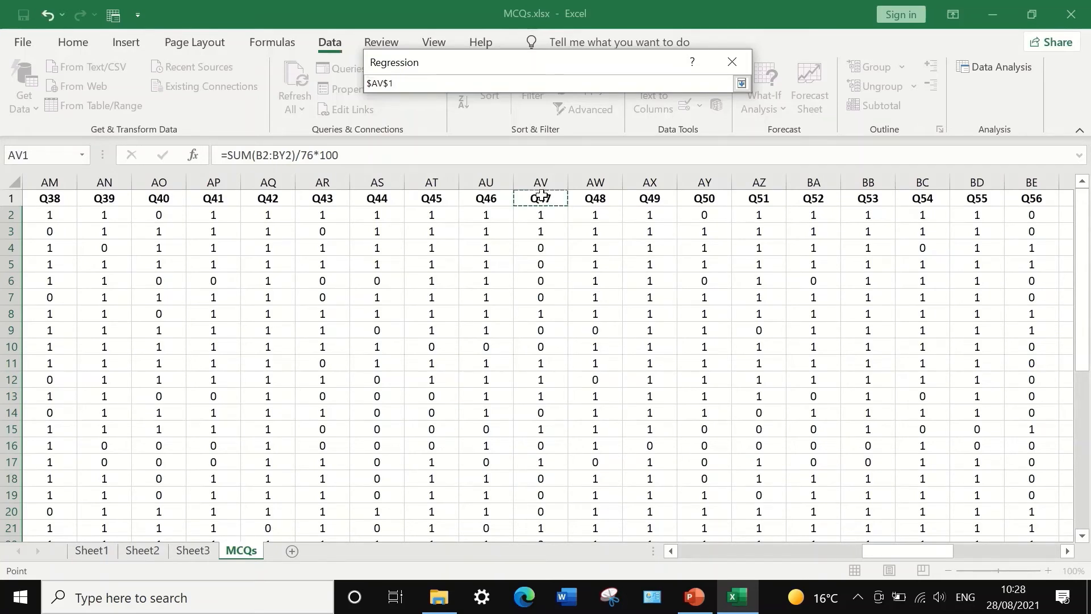
pyautogui.hotkey('ctrl', 'shift', 'Down')
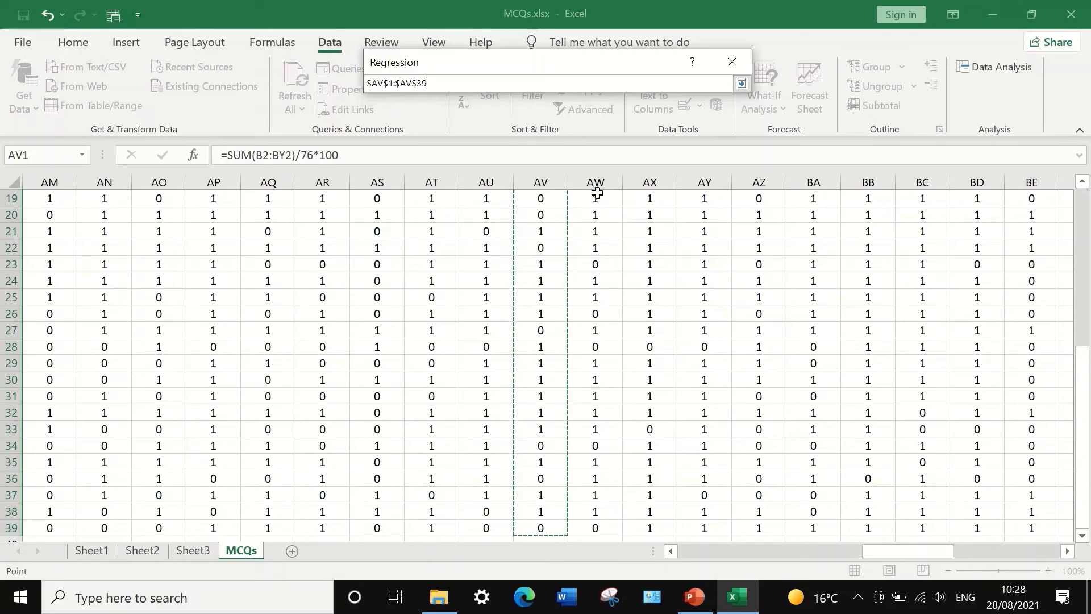
pyautogui.click(742, 83)
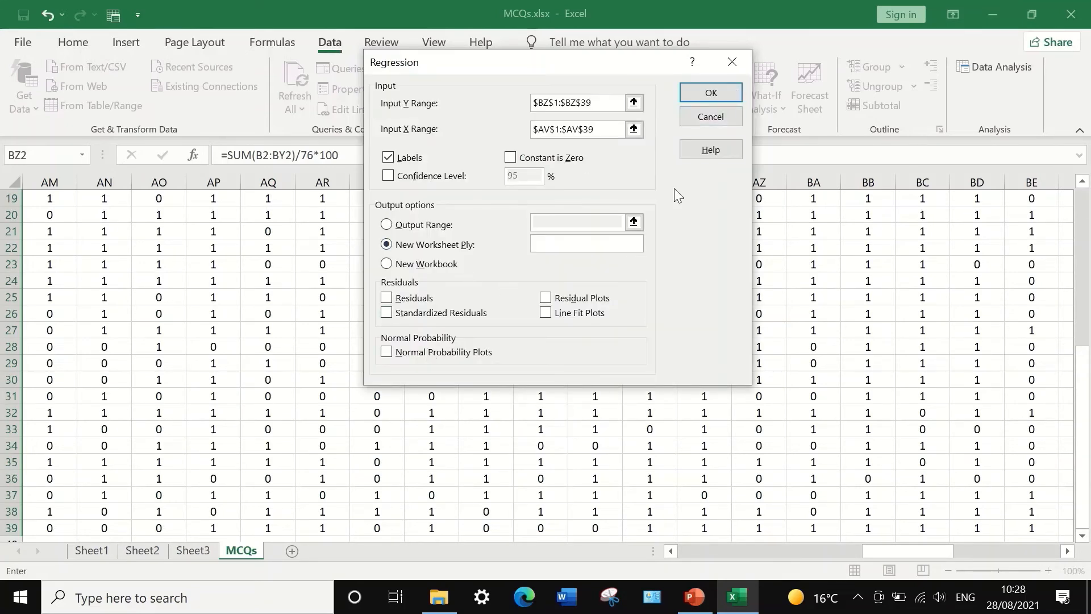
# Run the Q47 regression with its output on a new worksheet and widen the P-value column E
pyautogui.click(711, 92)
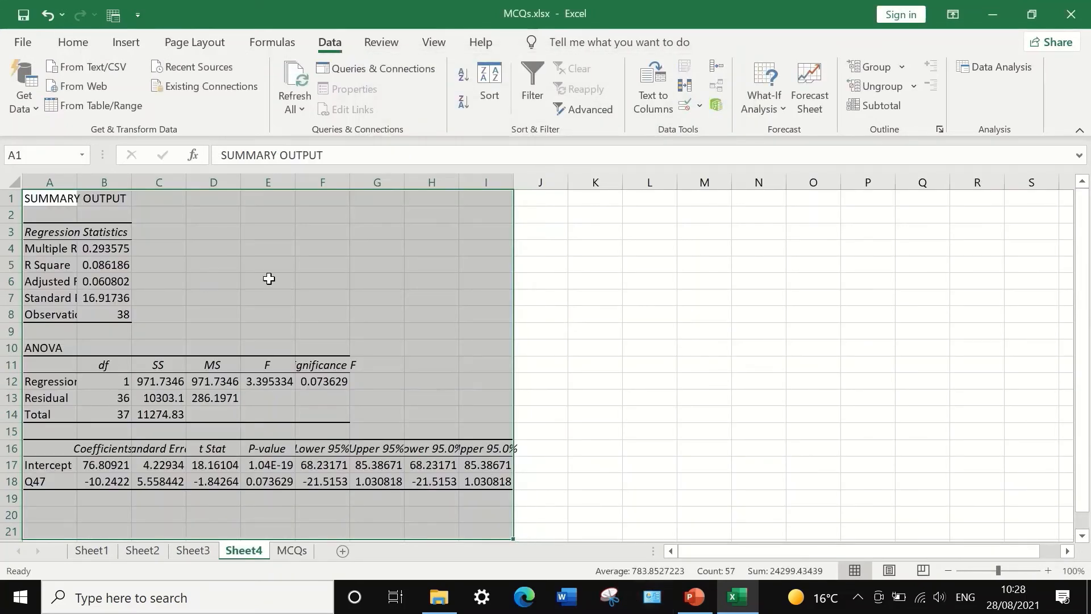
pyautogui.click(589, 345)
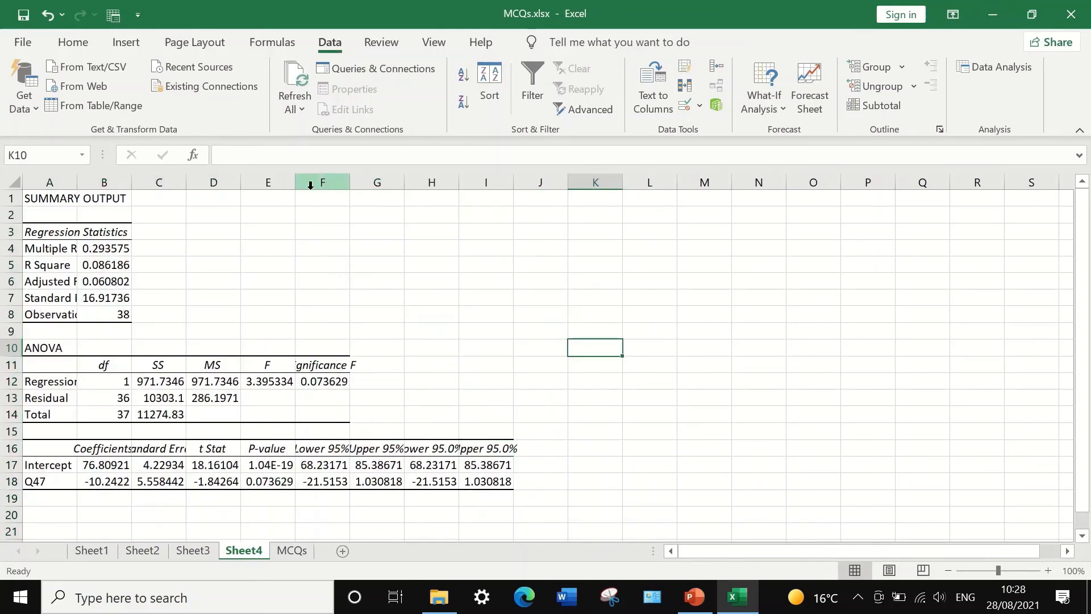
pyautogui.moveTo(295, 183); pyautogui.dragTo(494, 208)
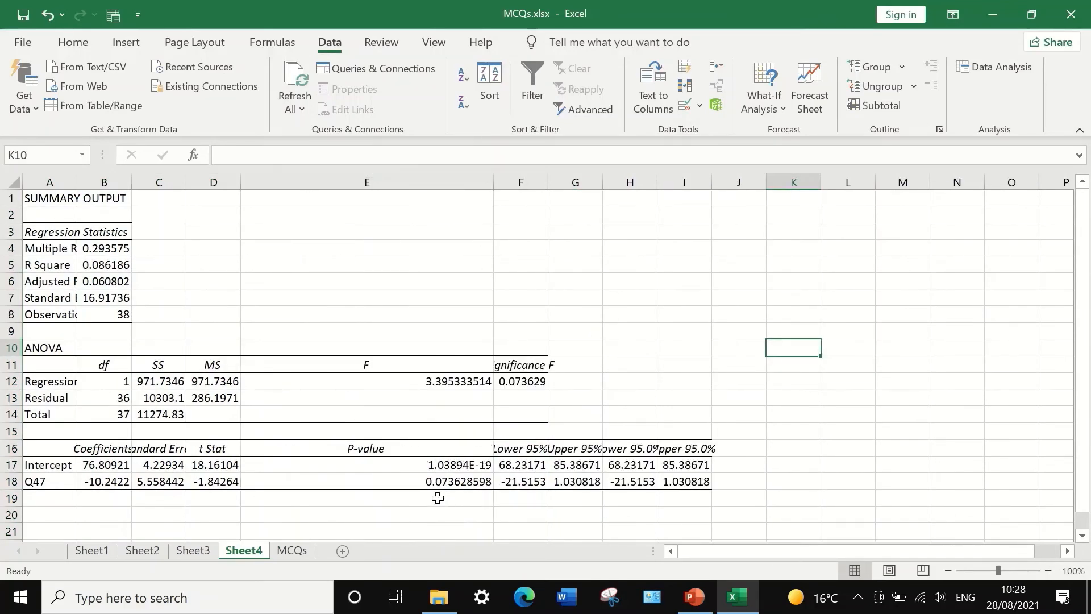
pyautogui.click(425, 484)
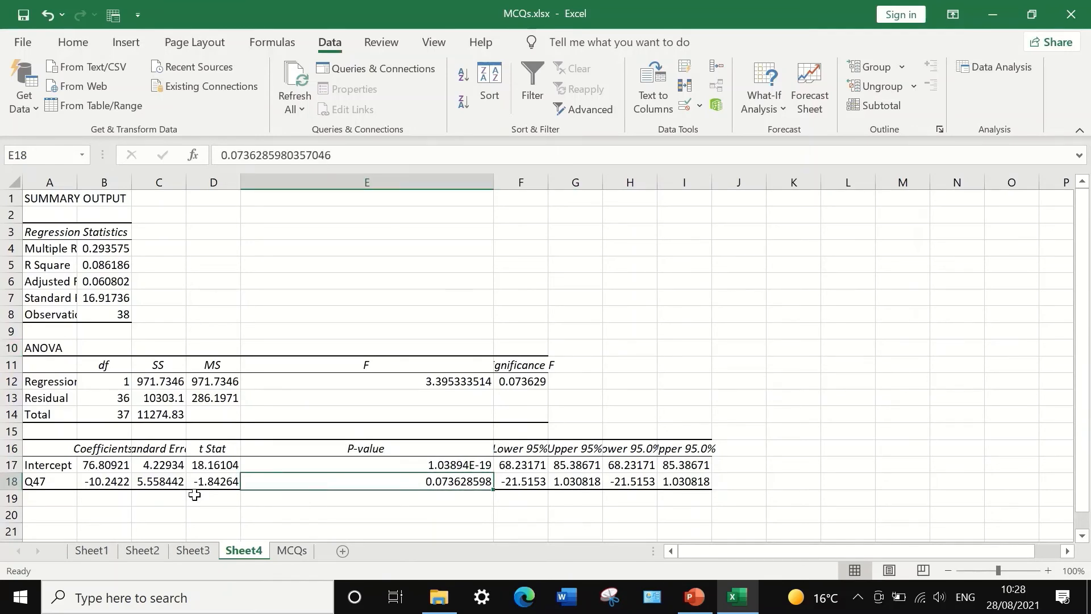
# Format the Q47 coefficient row 18 of the regression output as Number with 3 decimal places
pyautogui.click(14, 481)
pyautogui.rightClick(14, 482)
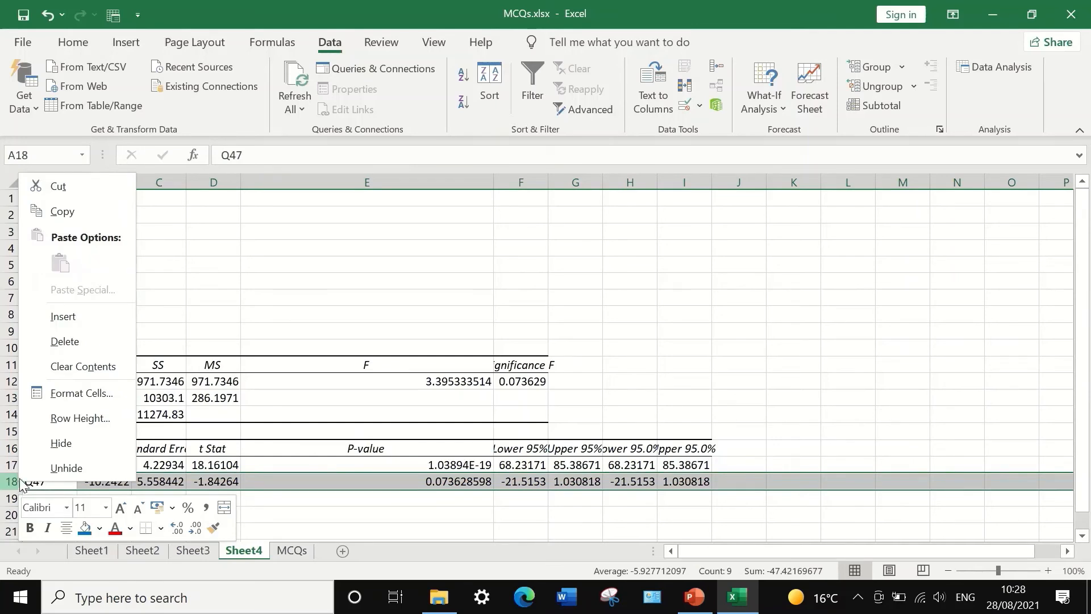
pyautogui.click(87, 389)
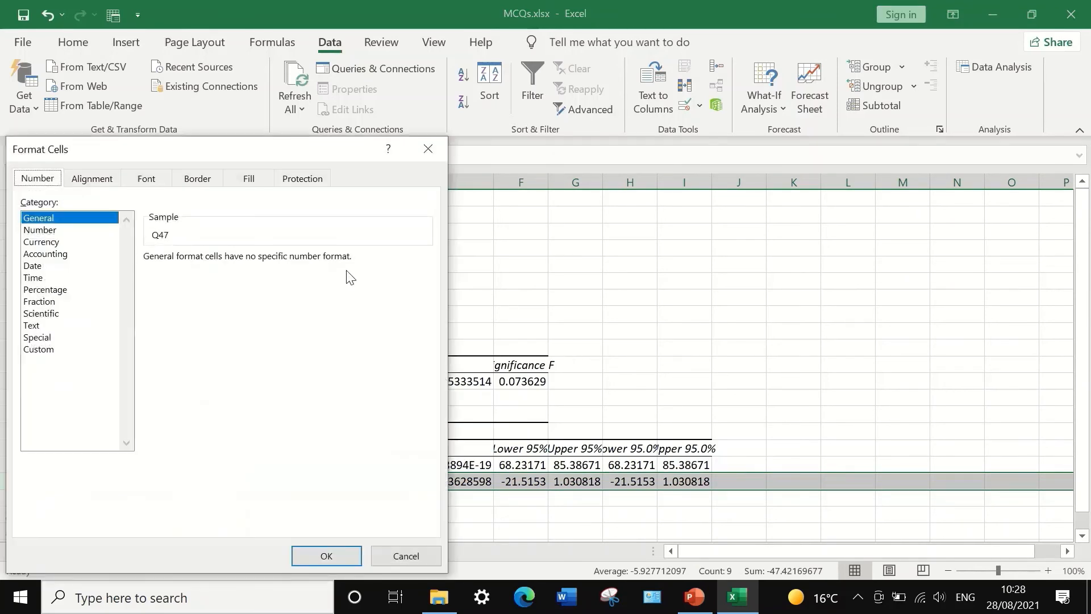
pyautogui.click(42, 231)
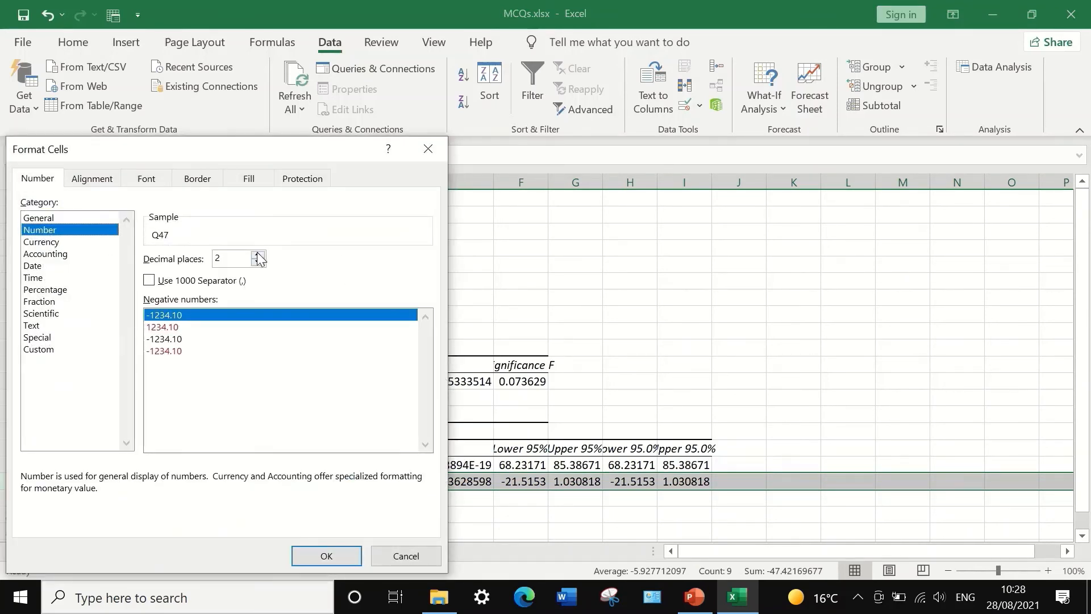
pyautogui.click(258, 255)
pyautogui.click(331, 554)
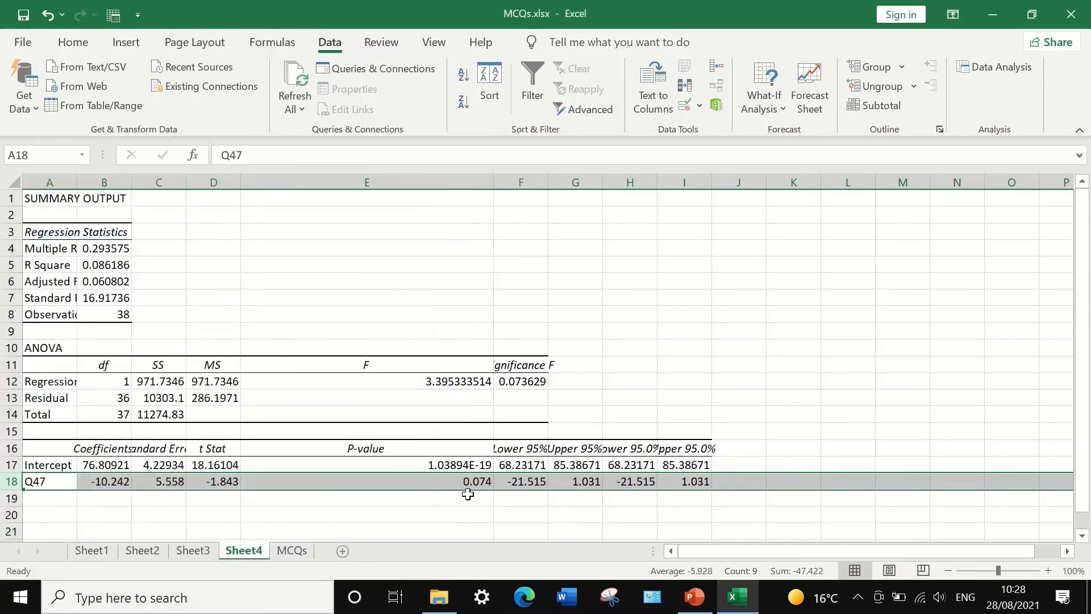
# Copy the Q47 P-value from E18 on Sheet4 into the P-Value row on Sheet1, cell AV3
pyautogui.click(409, 481)
pyautogui.hotkey('ctrl', 'c')
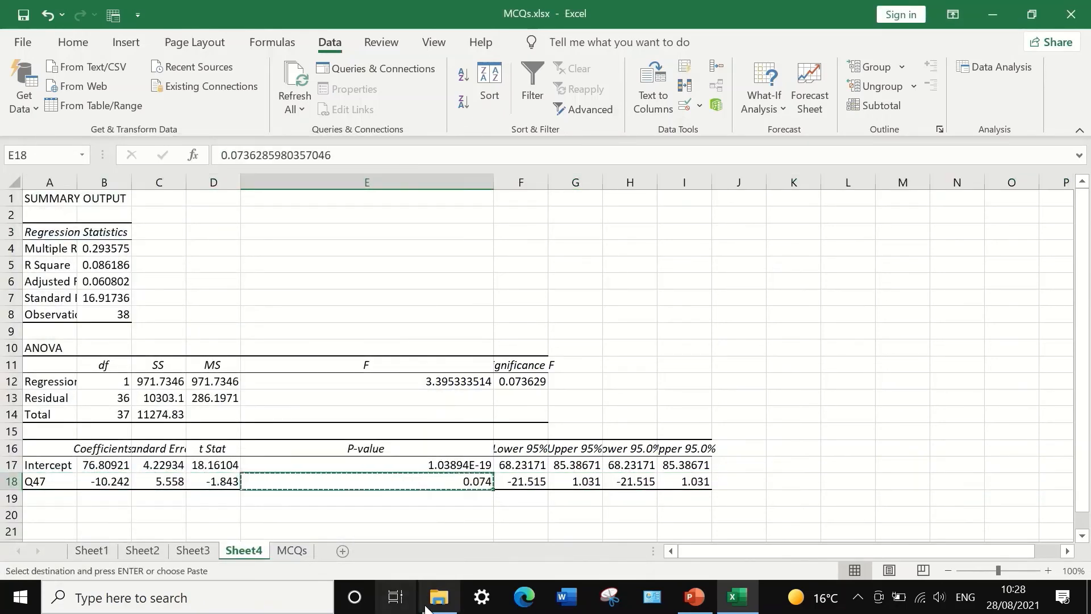
pyautogui.click(291, 552)
pyautogui.scroll(-7, 586, 461)
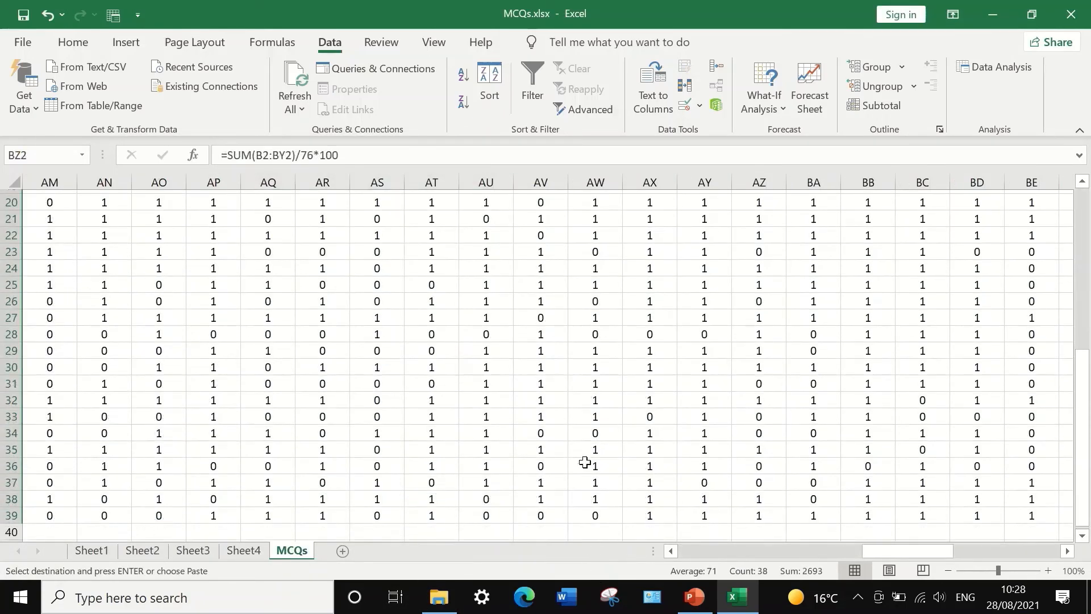
pyautogui.scroll(4, 585, 461)
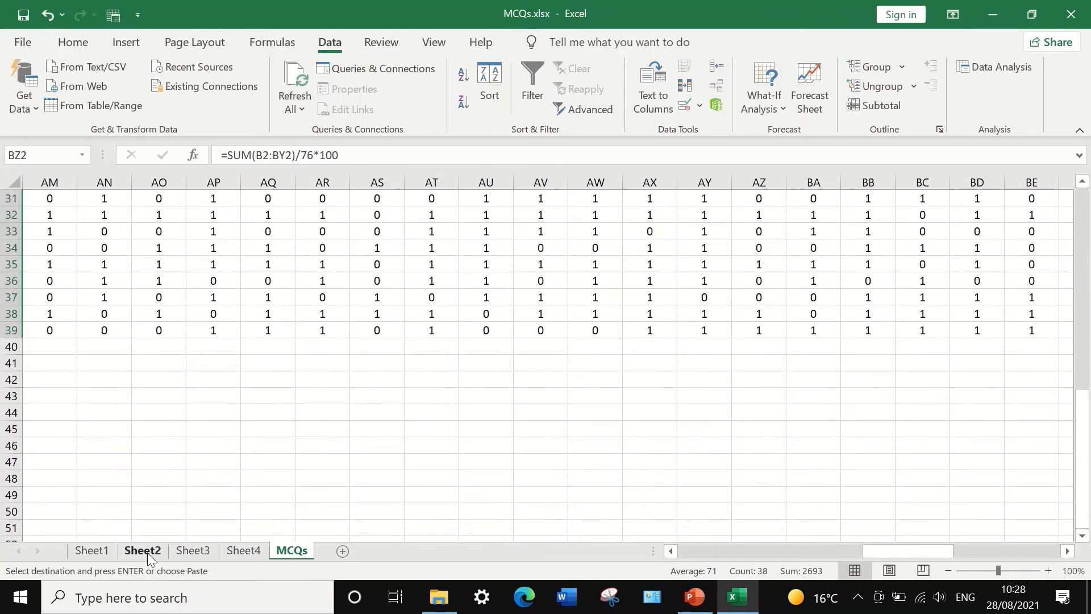
pyautogui.click(101, 557)
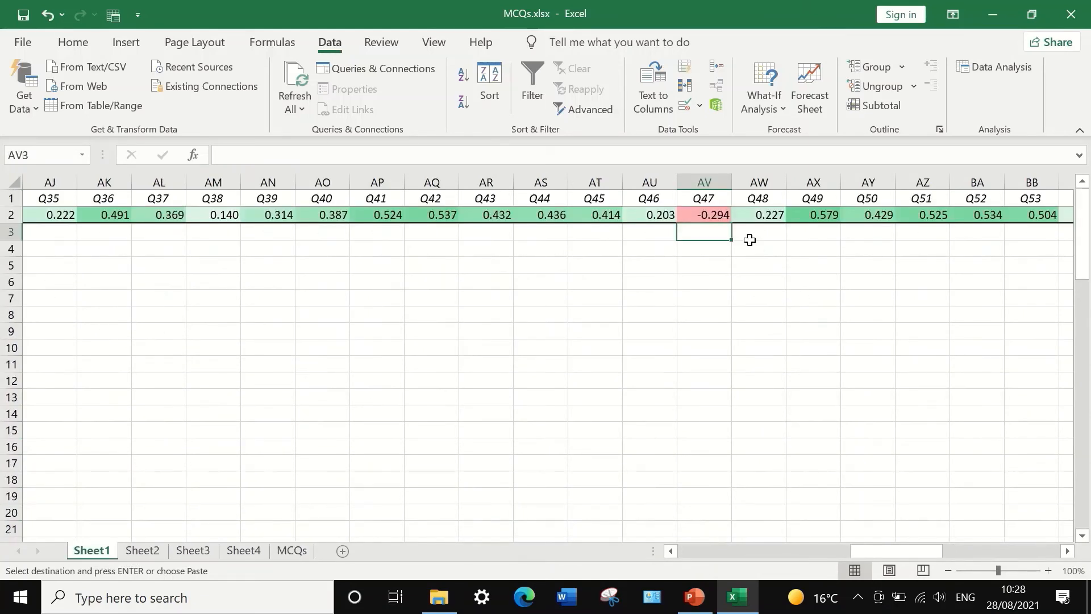
pyautogui.rightClick(708, 234)
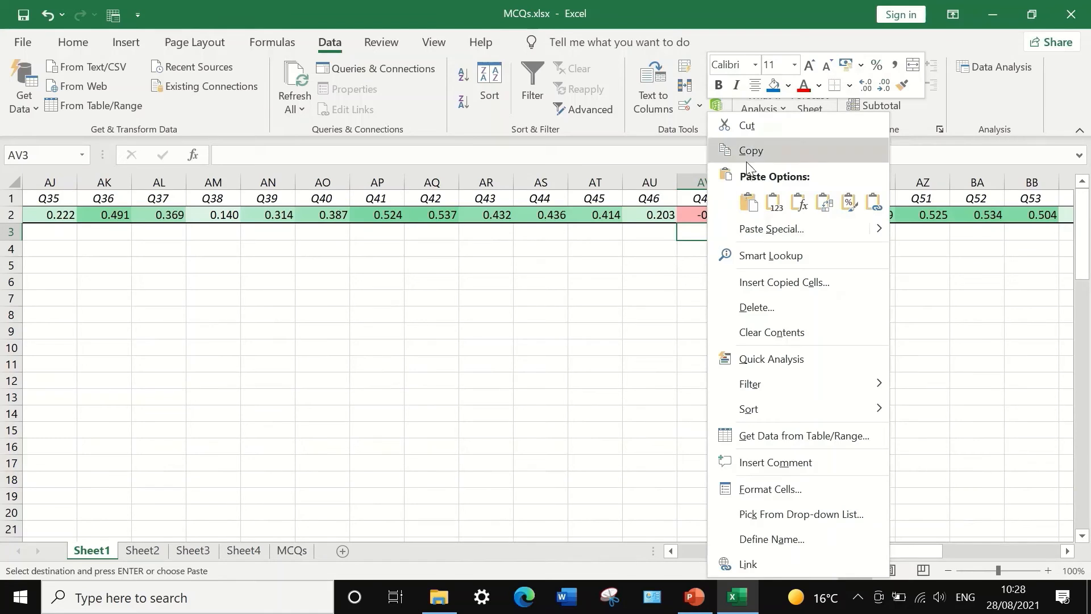
pyautogui.click(747, 201)
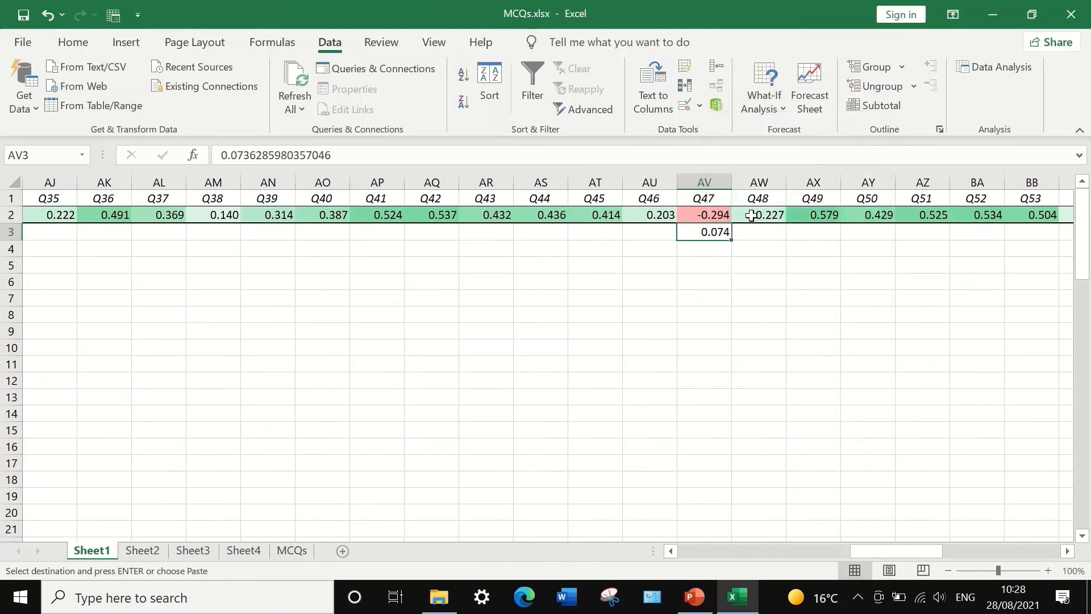
pyautogui.click(708, 262)
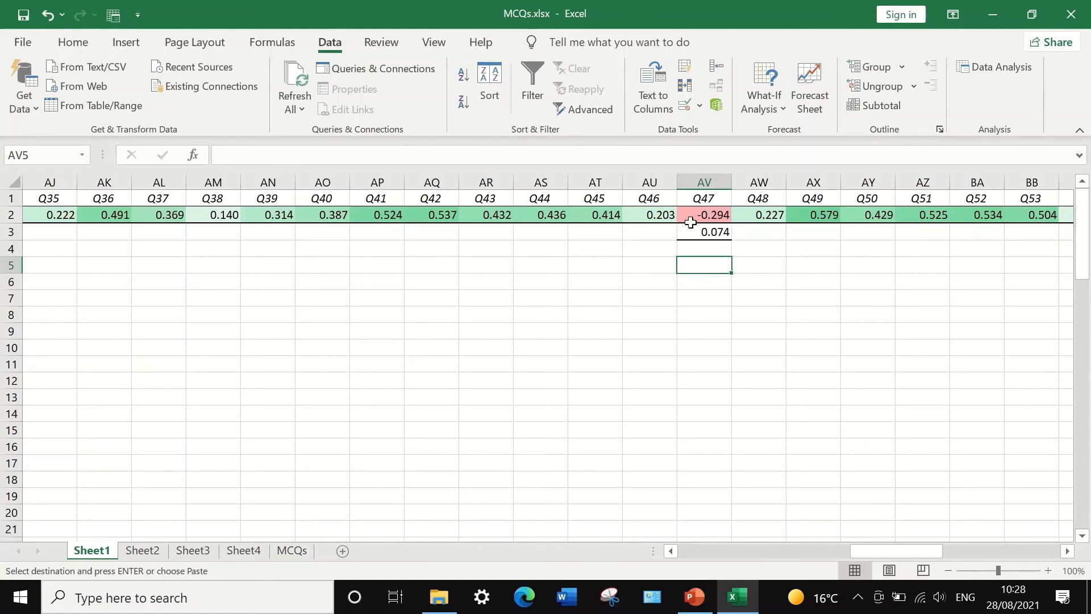
# Compare the Q47 P-value on Sheet1 with the Q5 and Q6 P-values and the P <0.05 significance note
pyautogui.click(722, 232)
pyautogui.moveTo(862, 546); pyautogui.dragTo(124, 335)
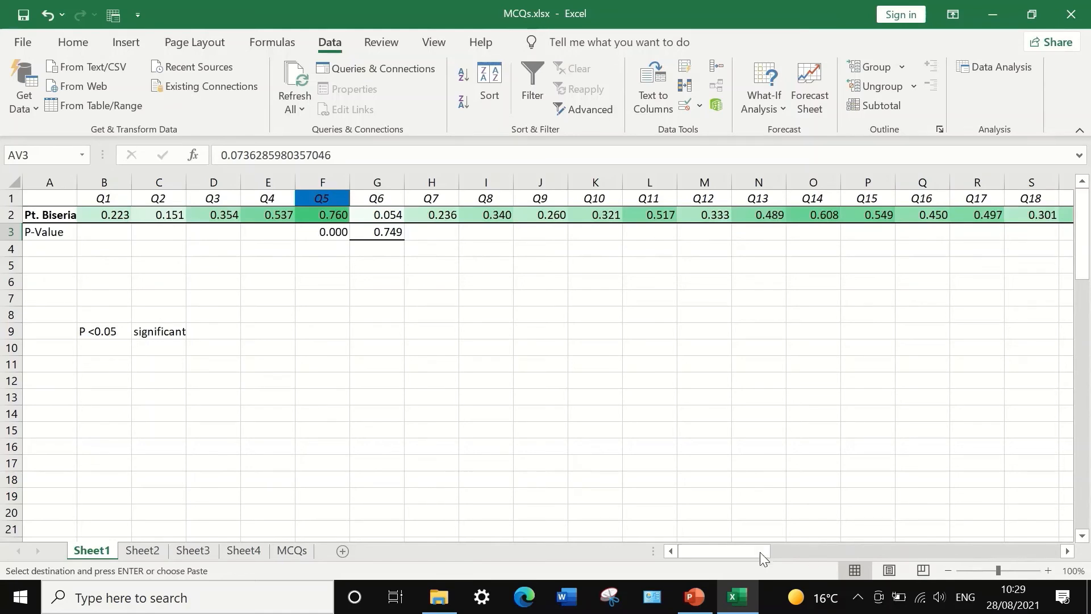
pyautogui.moveTo(760, 552); pyautogui.dragTo(912, 547)
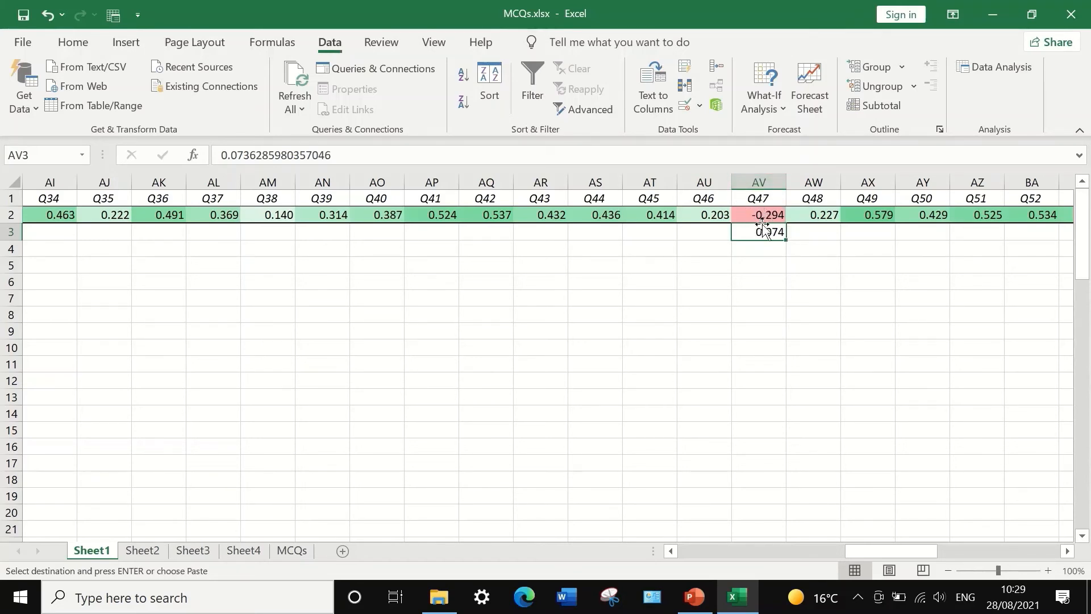
pyautogui.moveTo(888, 551); pyautogui.dragTo(560, 515)
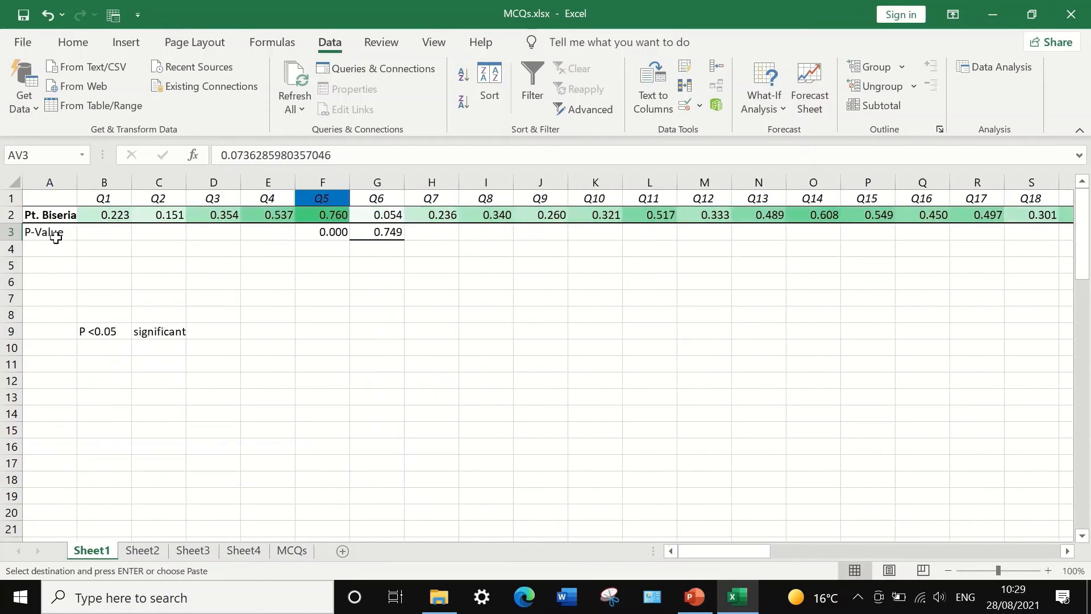
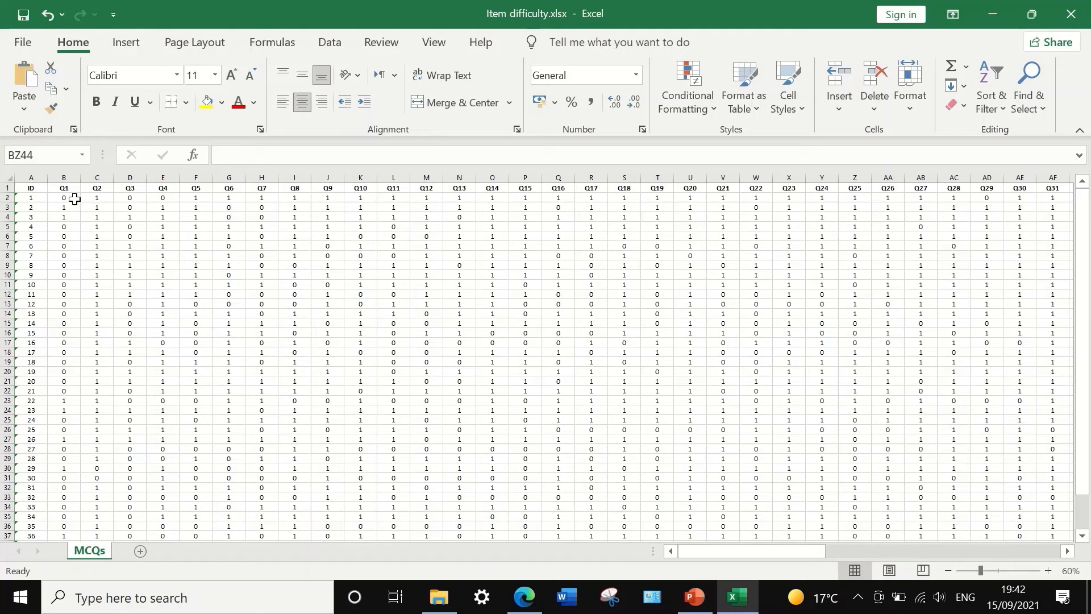
# Review the scored 0/1 item responses for all student IDs on the MCQs sheet of Item difficulty.xlsx
pyautogui.scroll(-4, 256, 403)
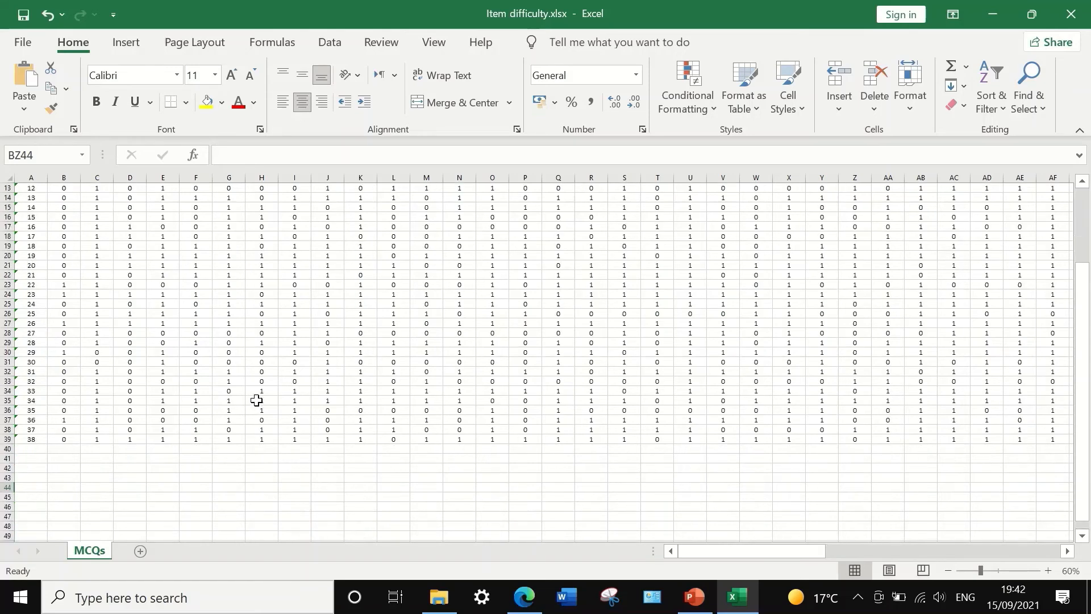
pyautogui.scroll(1, 256, 400)
pyautogui.scroll(-1, 257, 400)
pyautogui.scroll(2, 252, 395)
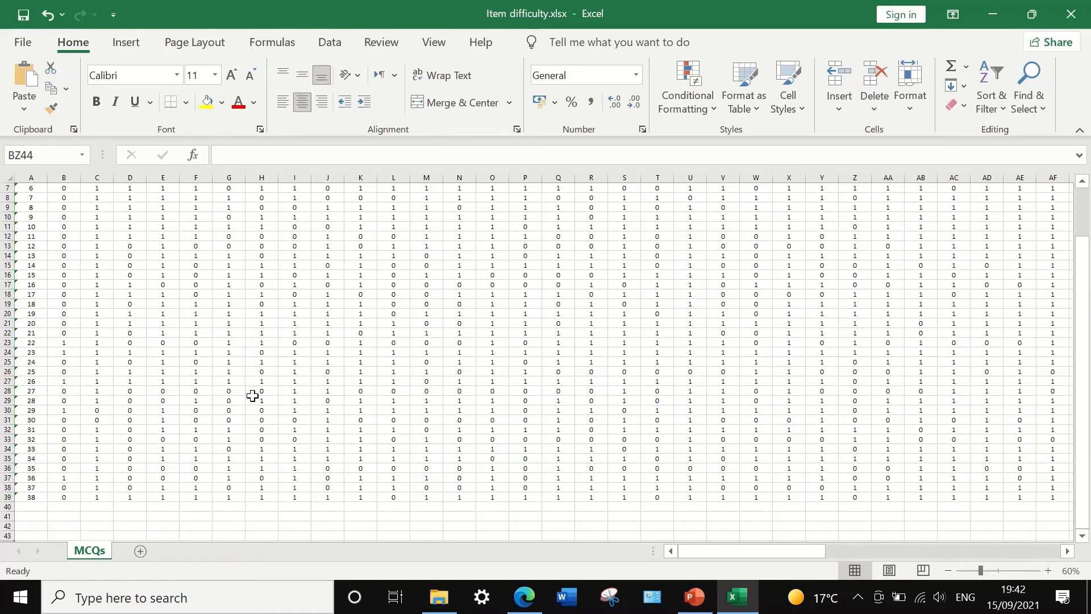
pyautogui.scroll(2, 253, 396)
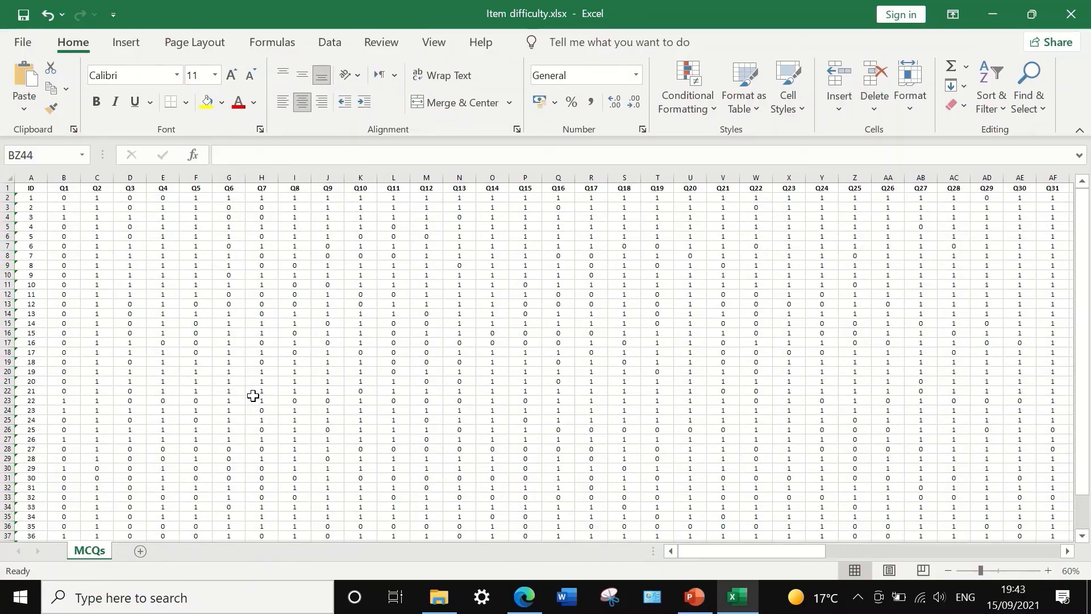
pyautogui.scroll(-2, 324, 426)
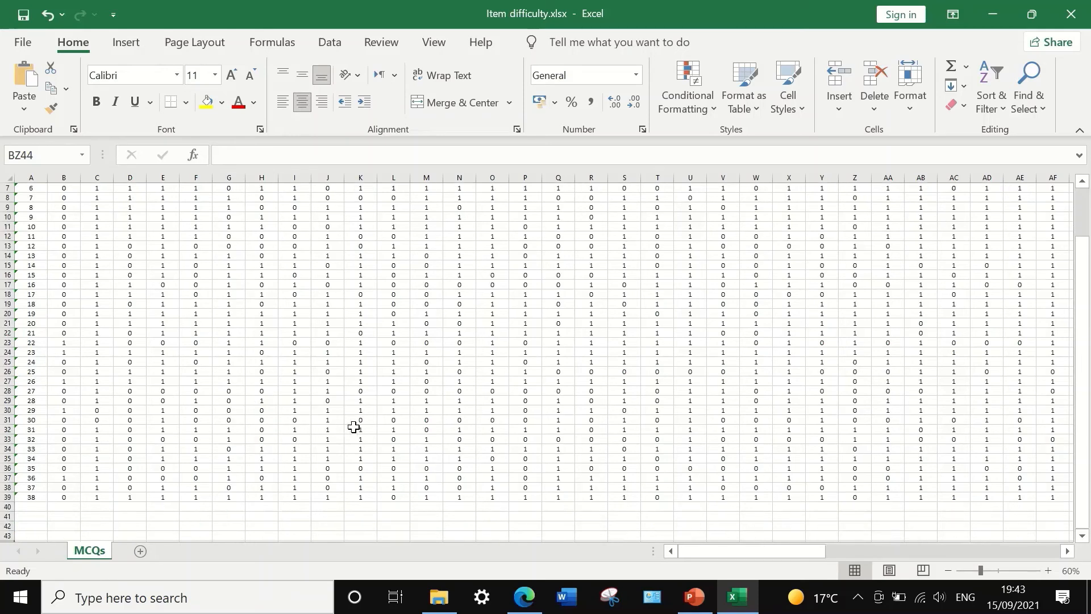
pyautogui.scroll(-2, 360, 426)
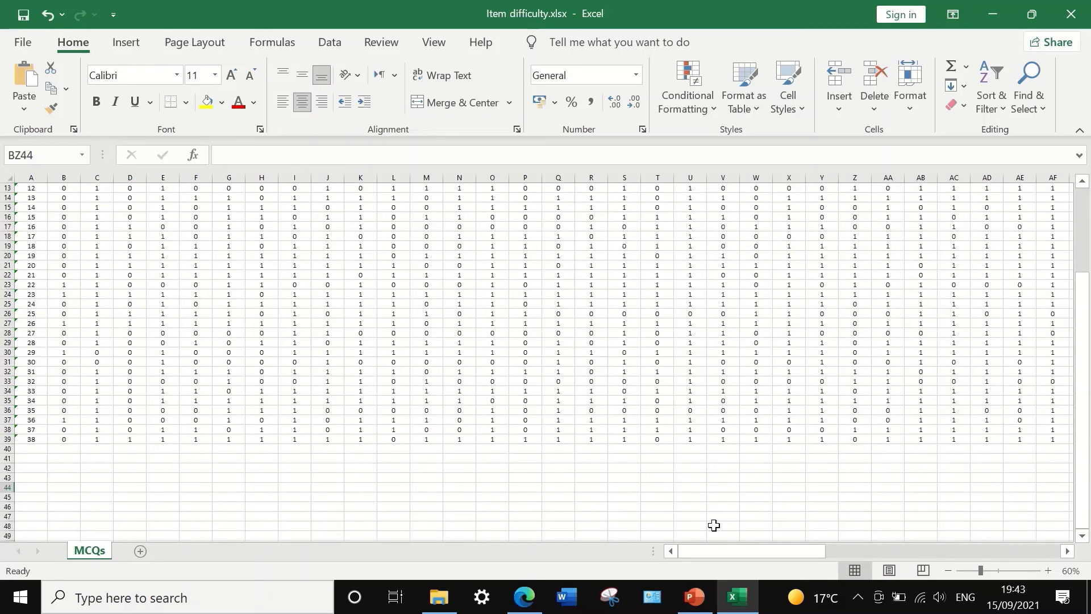
# Label cell A41 below the student IDs as P-value
pyautogui.click(23, 458)
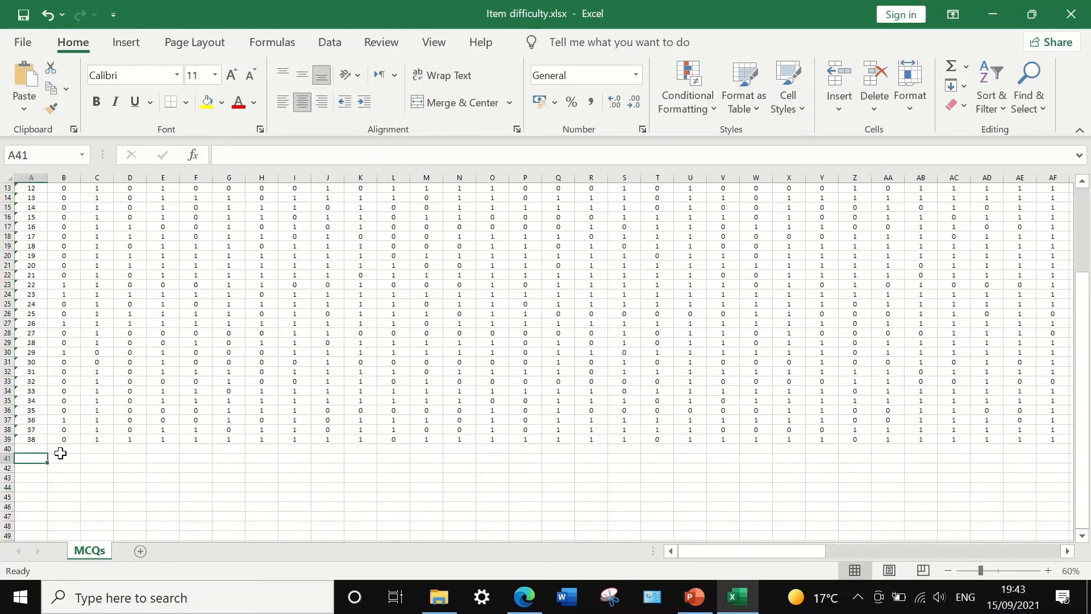
pyautogui.write('P-v')
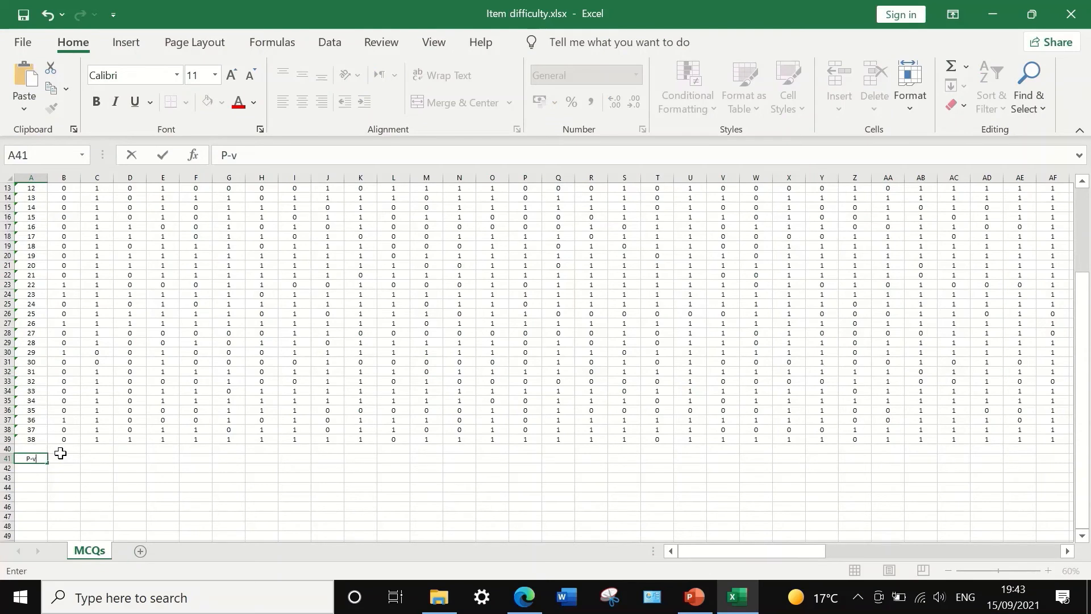
pyautogui.write('alue')
# Start a SUM formula in B41 over the Q1 responses B2:B39
pyautogui.click(67, 458)
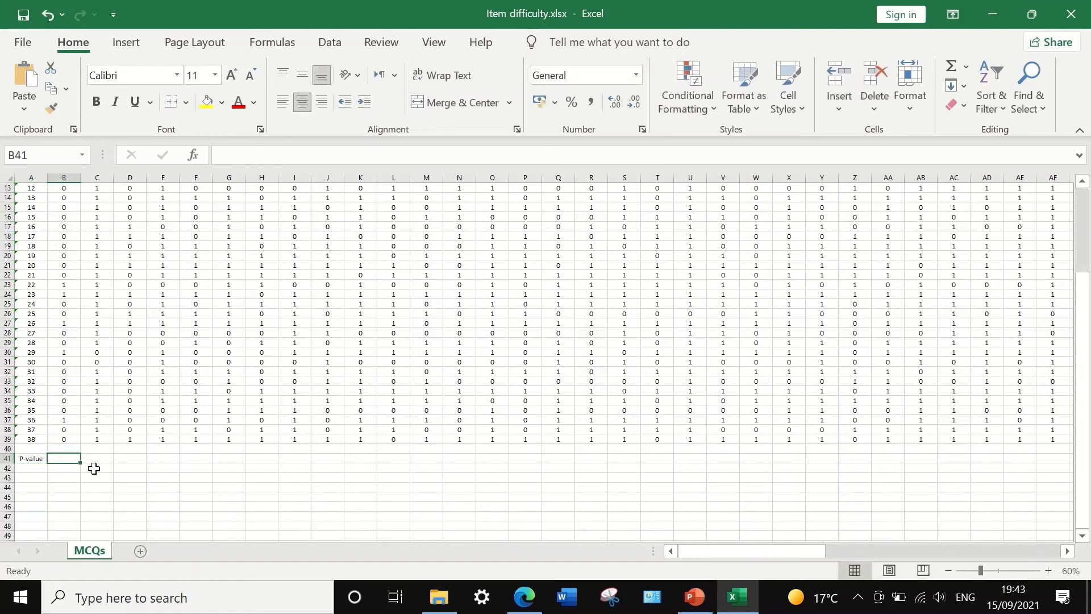
pyautogui.write('=')
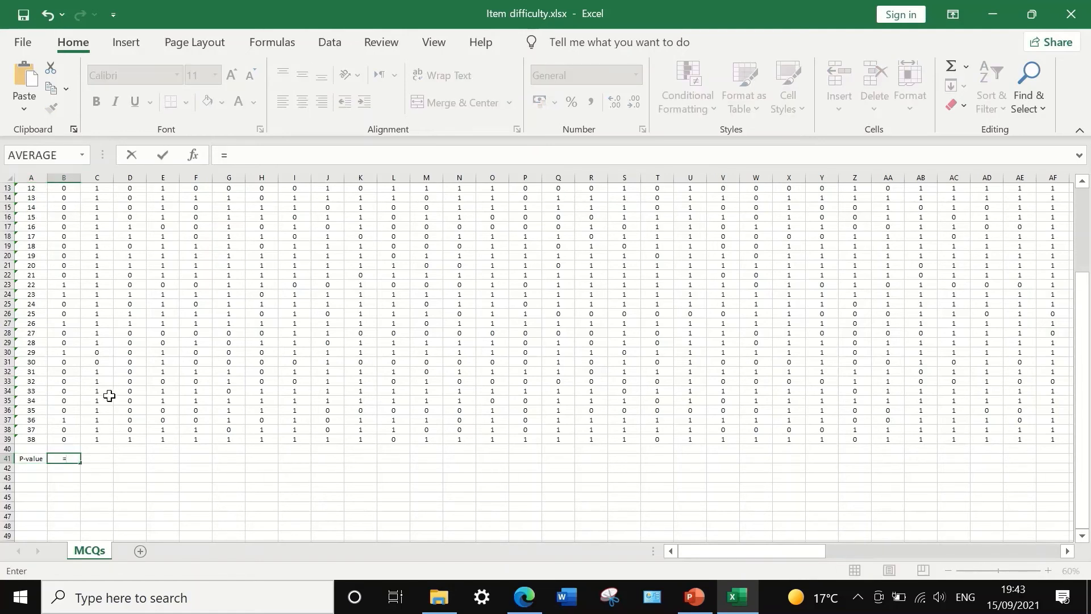
pyautogui.write('sum')
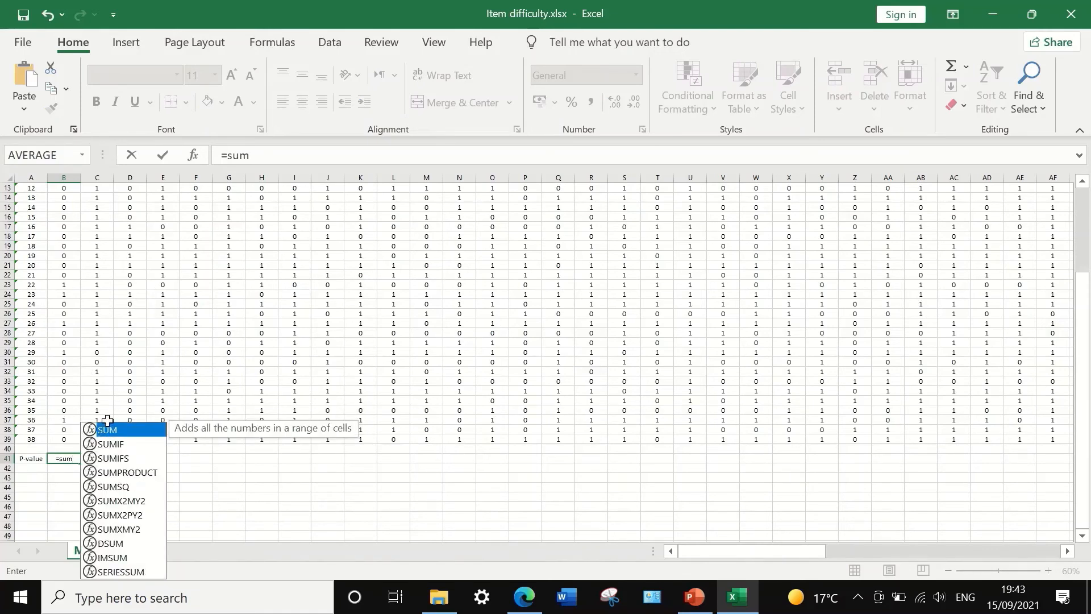
pyautogui.doubleClick(114, 433)
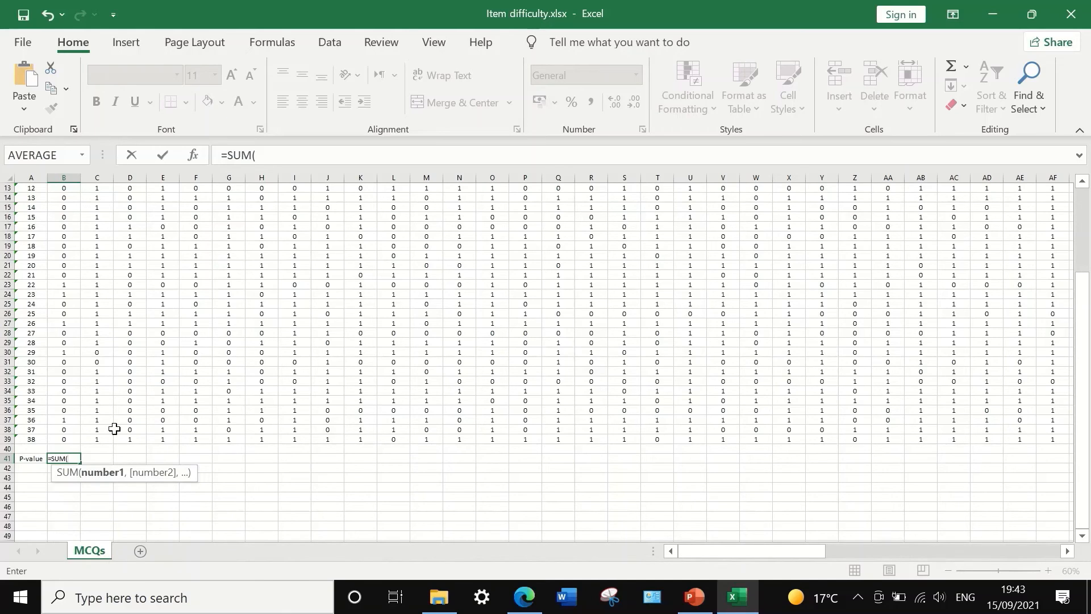
pyautogui.moveTo(71, 439); pyautogui.dragTo(57, 197)
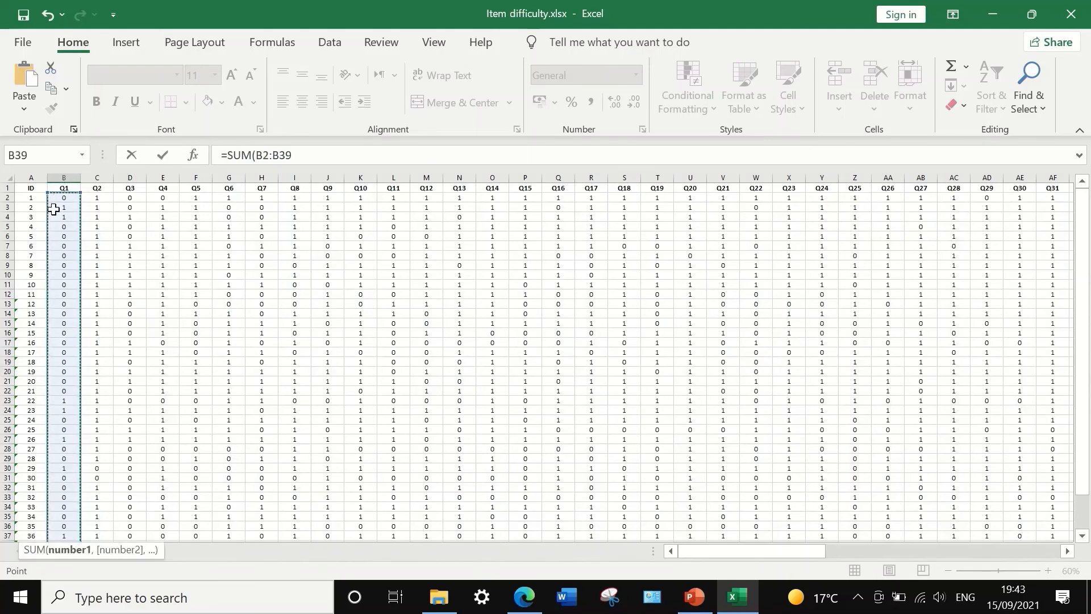
pyautogui.scroll(-2, 64, 338)
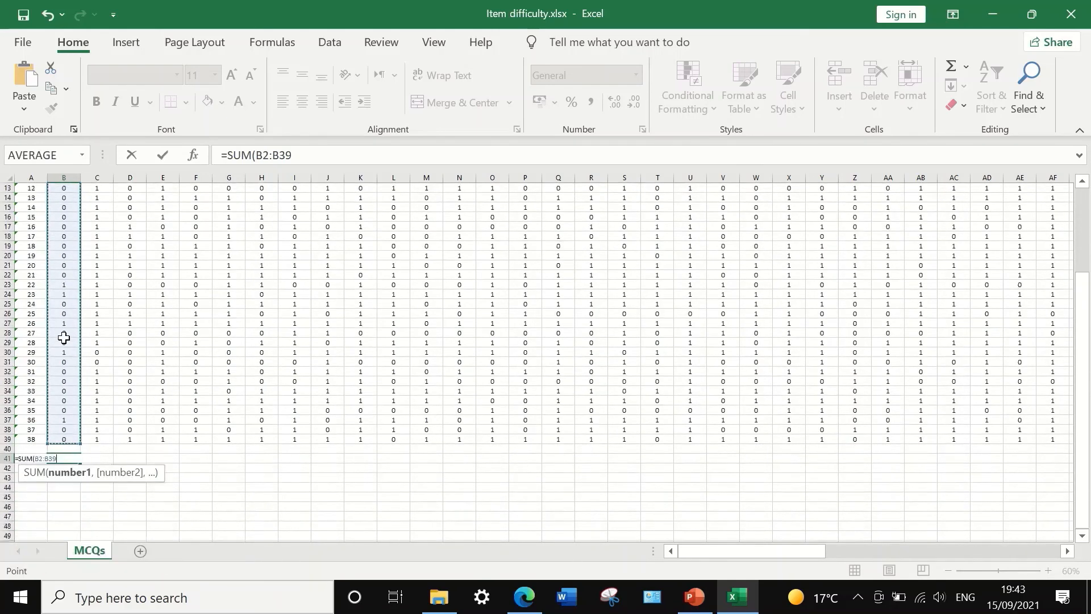
pyautogui.scroll(1, 68, 390)
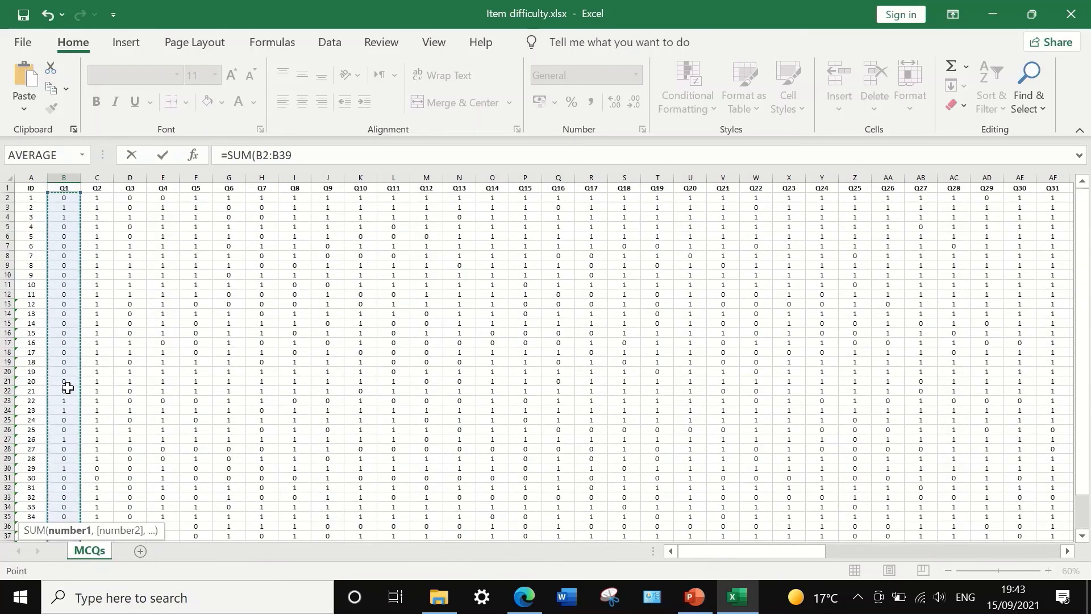
pyautogui.scroll(-1, 68, 390)
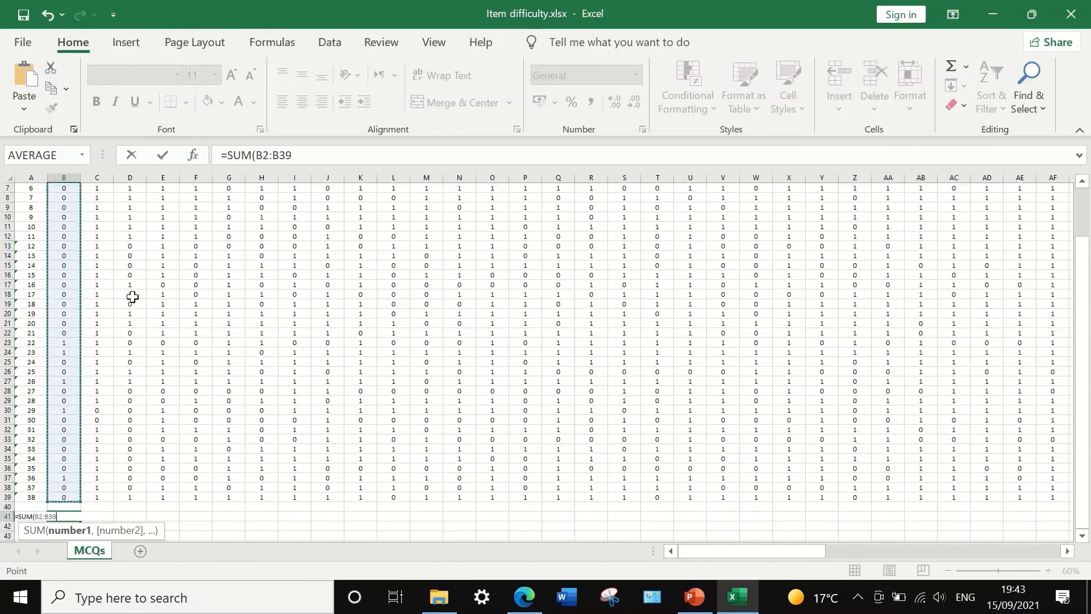
# Enclose the Q1 sum in parentheses and divide it by 38, completing B41 as =(SUM(B2:B39))/38
pyautogui.click(298, 155)
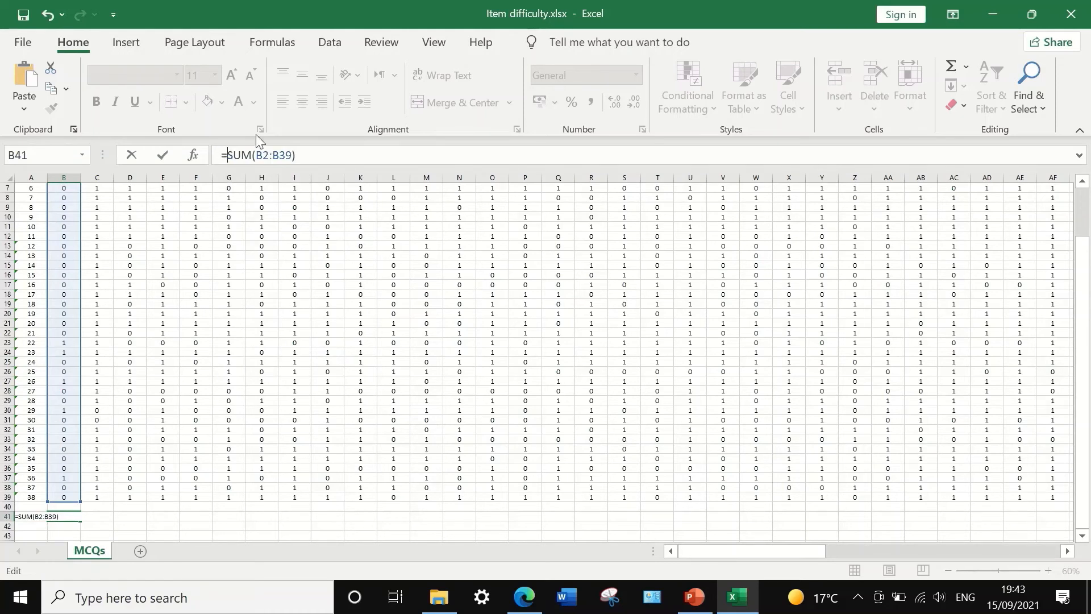
pyautogui.write('(')
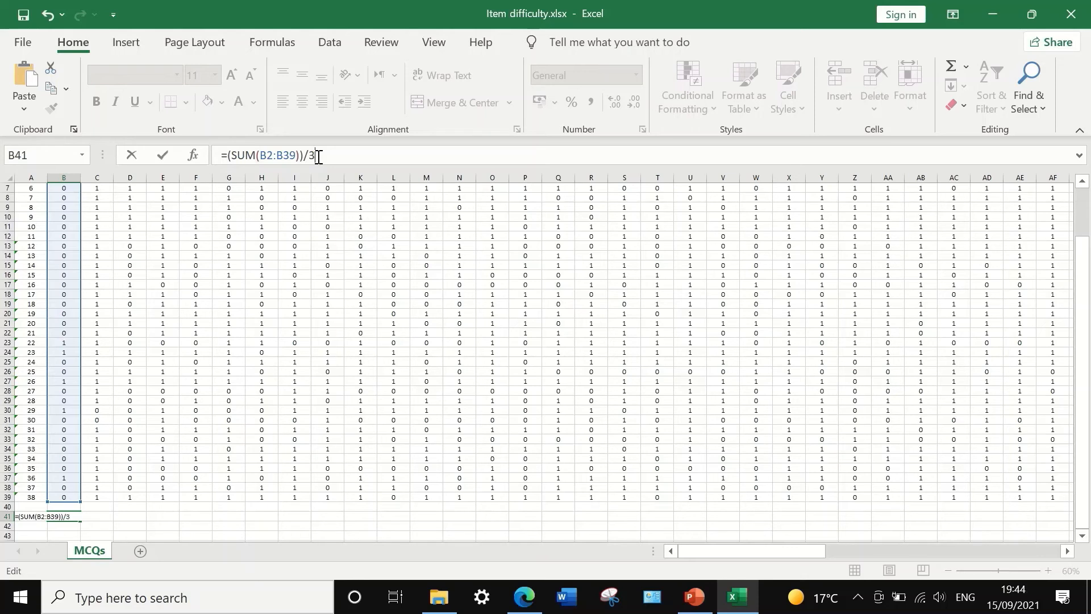
pyautogui.write('8')
pyautogui.scroll(-4, 90, 396)
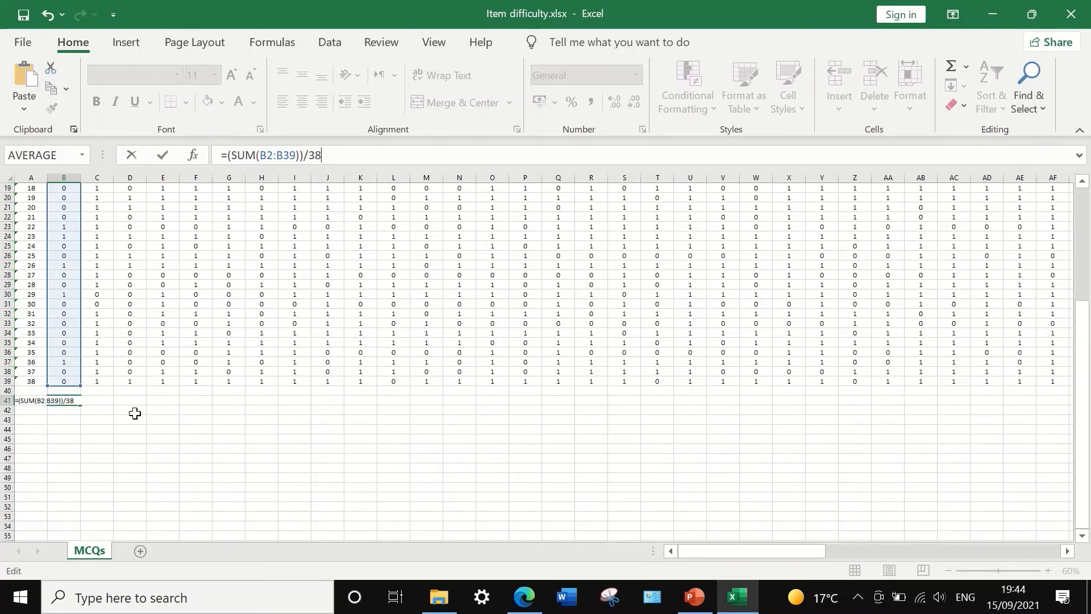
pyautogui.press('Return')
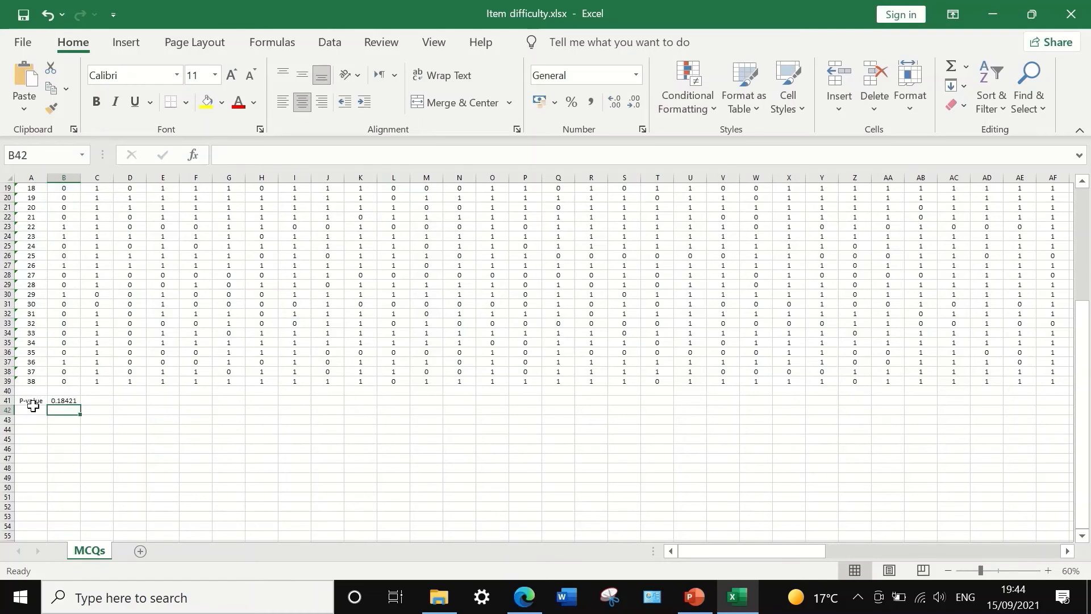
# Reduce the Q1 P-value in B41 to two decimal places
pyautogui.click(66, 402)
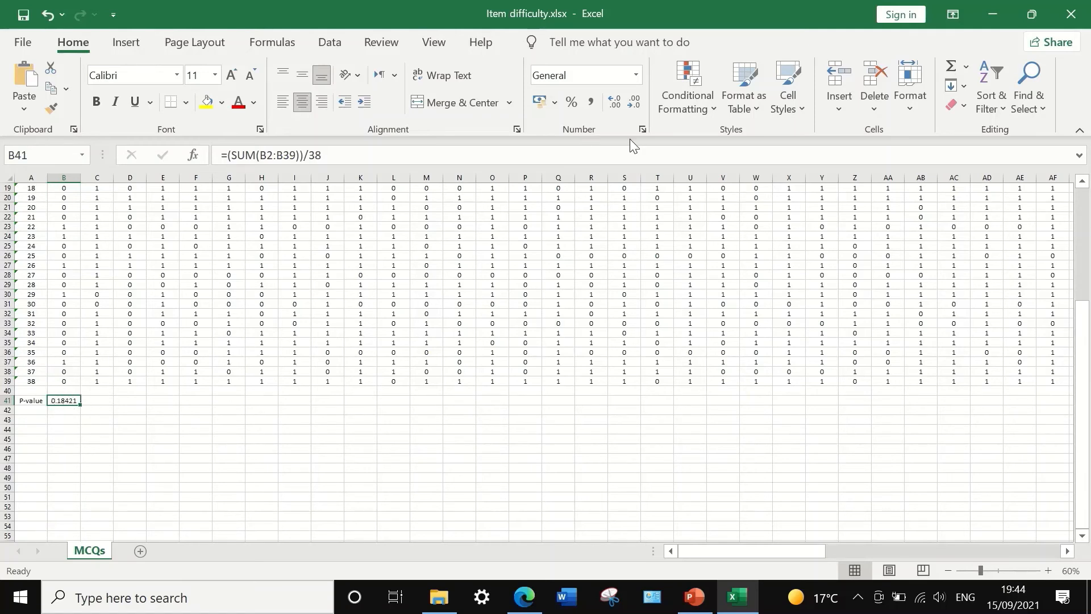
pyautogui.click(635, 105)
pyautogui.click(635, 104)
pyautogui.click(636, 104)
# Fill the P-value formula from B41 across row 41 to BY41 for all remaining items, then clear the selection
pyautogui.moveTo(81, 404); pyautogui.dragTo(175, 400)
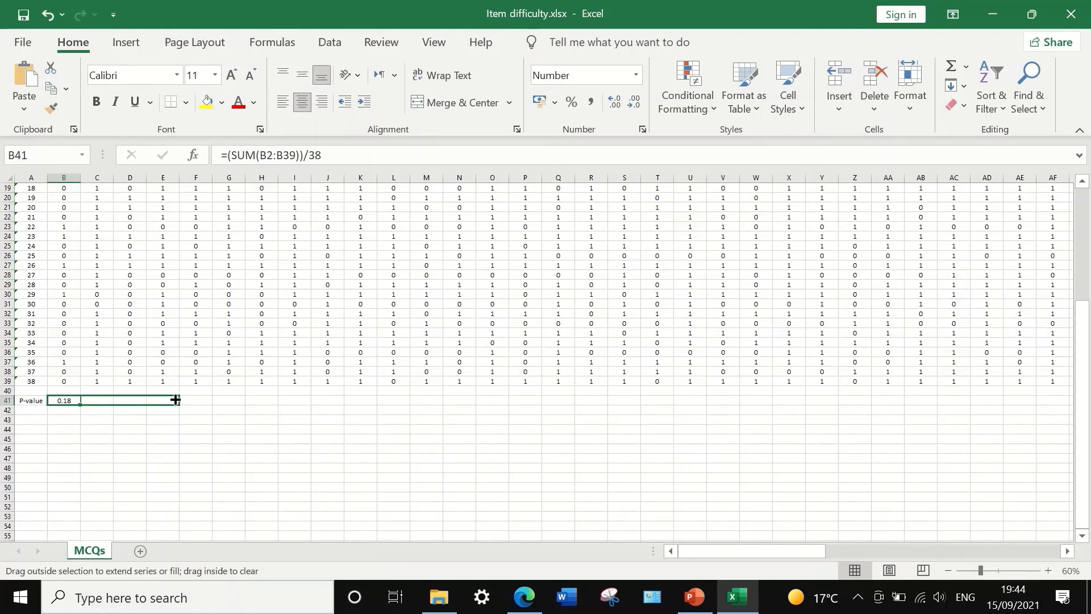
pyautogui.moveTo(176, 400); pyautogui.dragTo(936, 408)
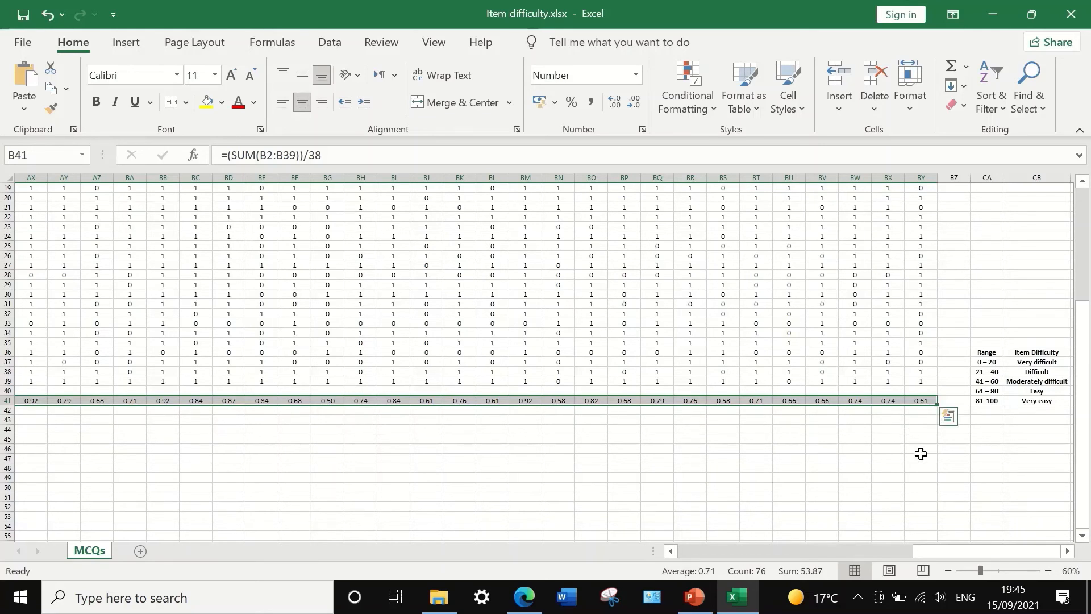
pyautogui.moveTo(981, 551); pyautogui.dragTo(643, 536)
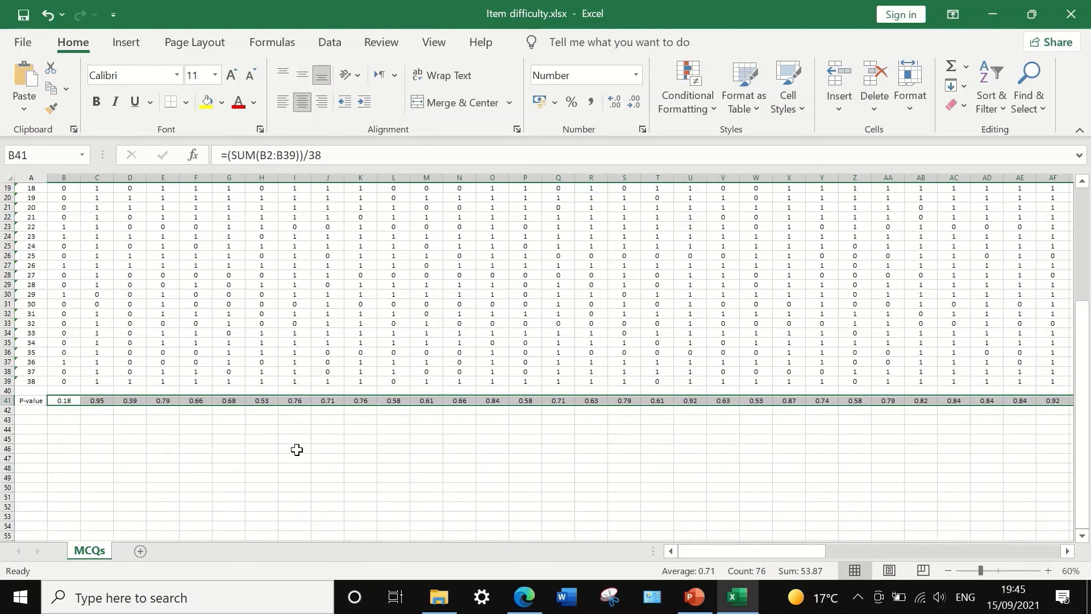
pyautogui.click(206, 429)
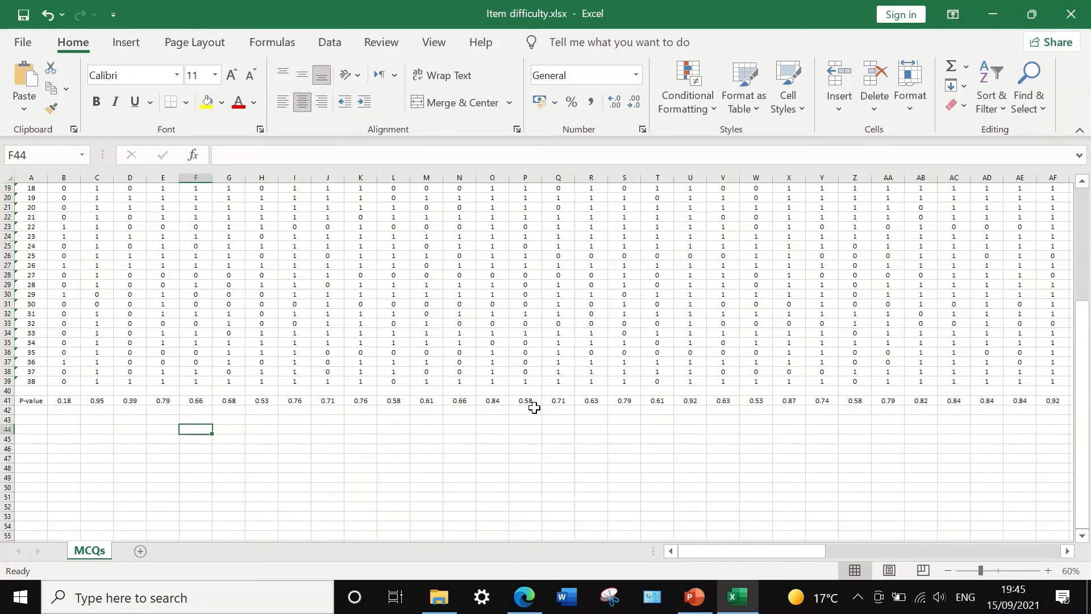
# Define a new conditional formatting rule for P-value row 41 that formats only cells with values between .4 and .66
pyautogui.click(8, 400)
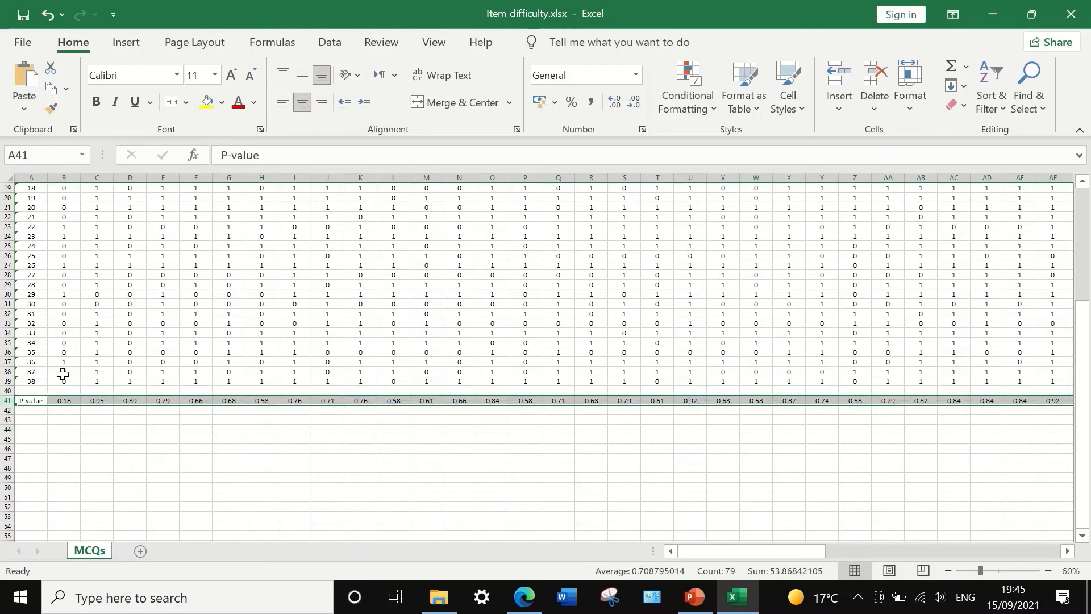
pyautogui.moveTo(774, 550); pyautogui.dragTo(1036, 535)
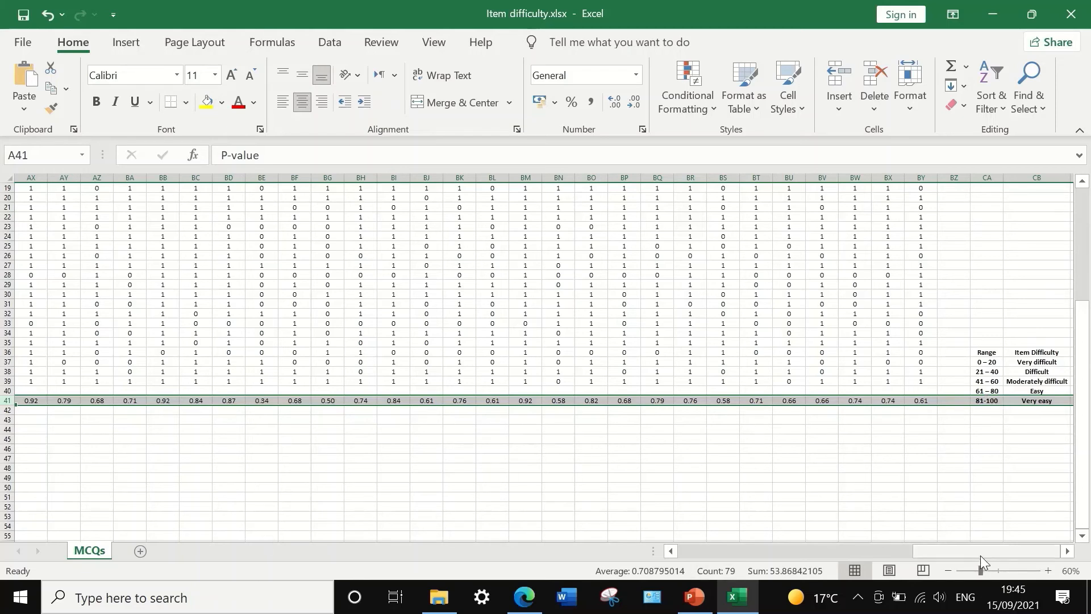
pyautogui.moveTo(981, 554); pyautogui.dragTo(724, 526)
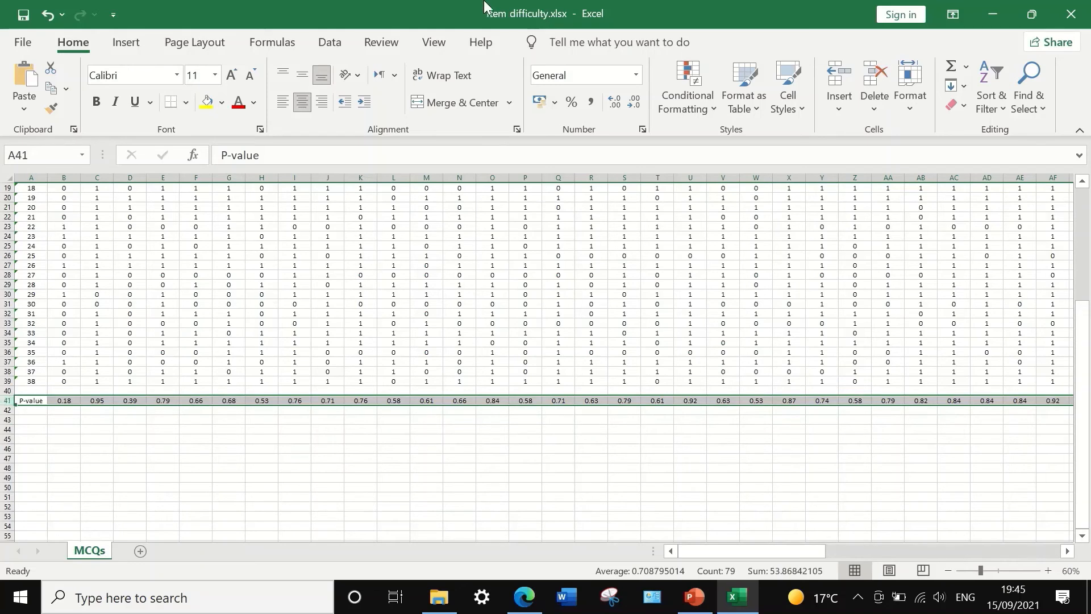
pyautogui.moveTo(488, 4)
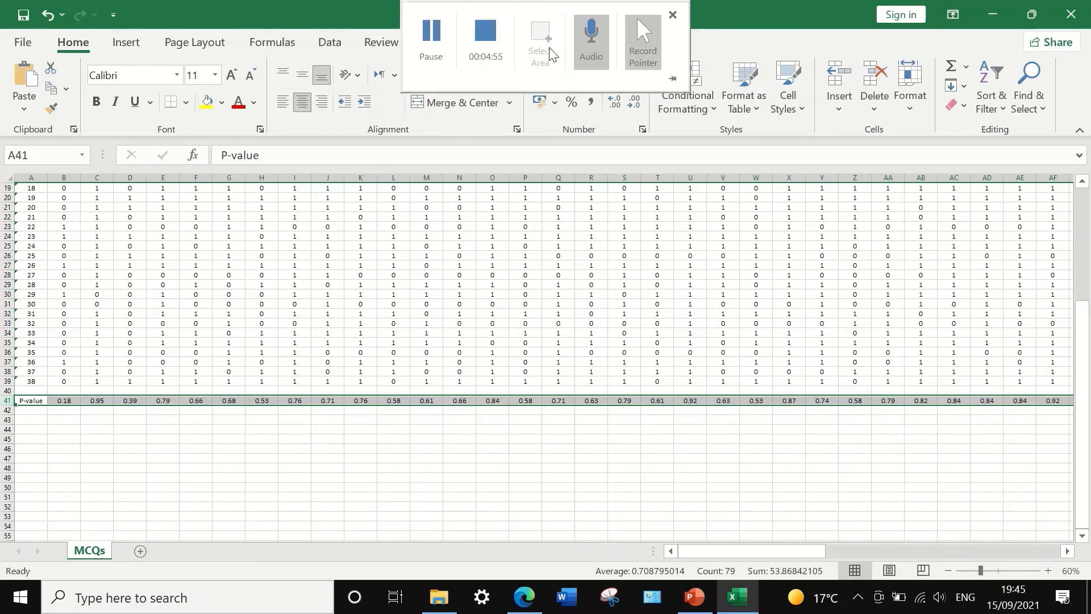
pyautogui.click(691, 108)
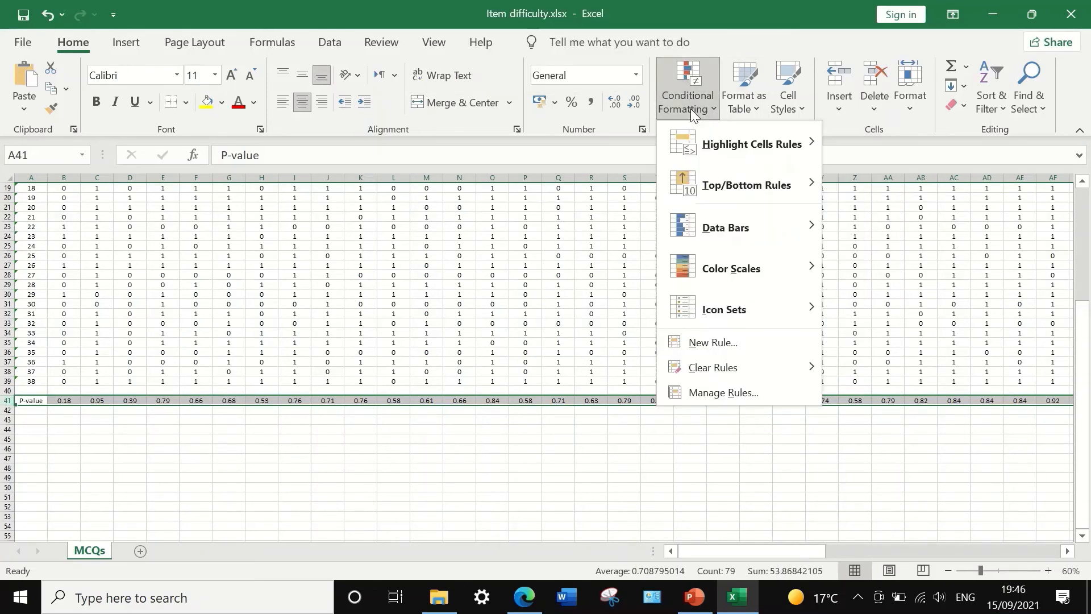
pyautogui.click(724, 342)
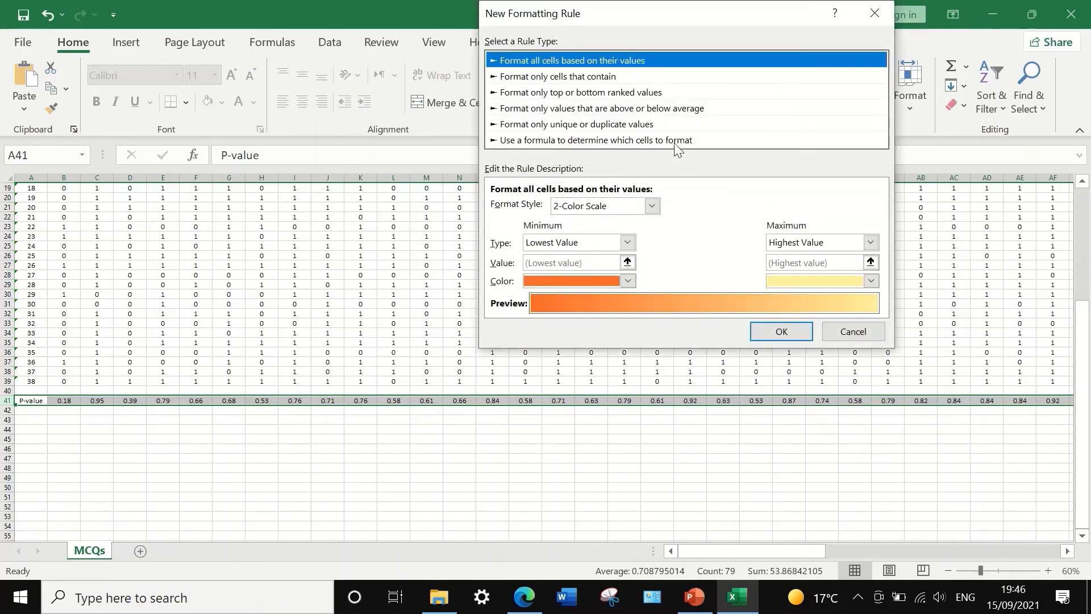
pyautogui.moveTo(669, 5)
pyautogui.click(547, 77)
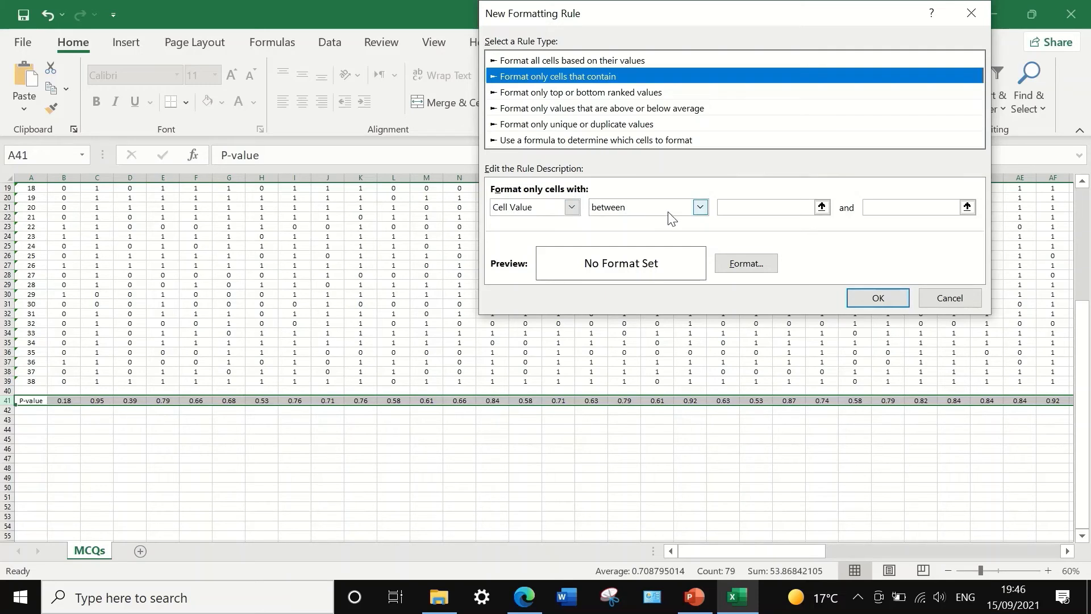
pyautogui.click(747, 211)
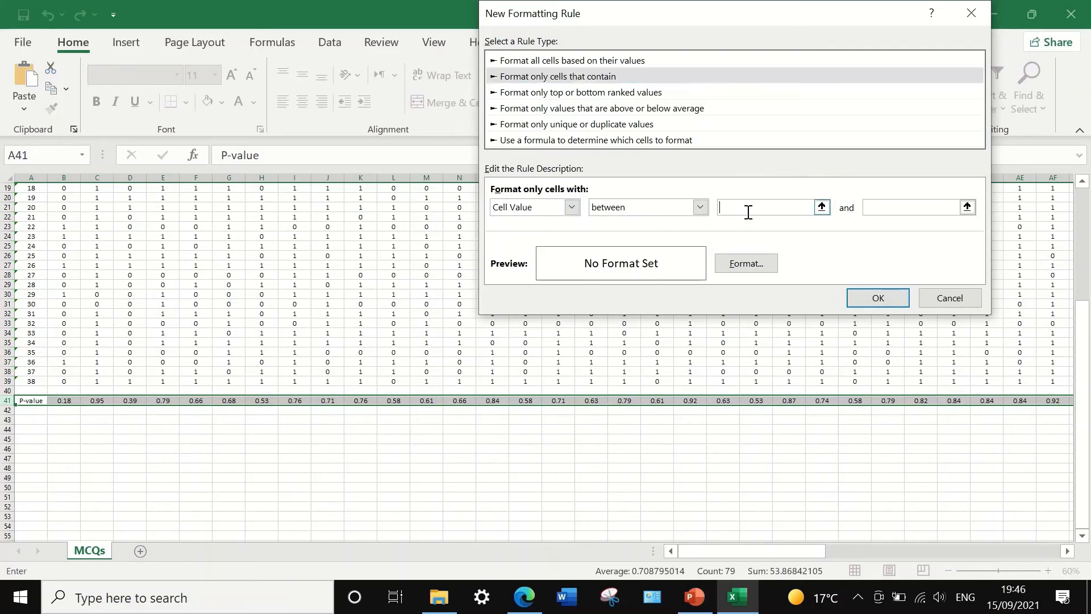
pyautogui.write('.4')
pyautogui.click(890, 206)
pyautogui.write('.')
pyautogui.moveTo(796, 28); pyautogui.dragTo(758, 36)
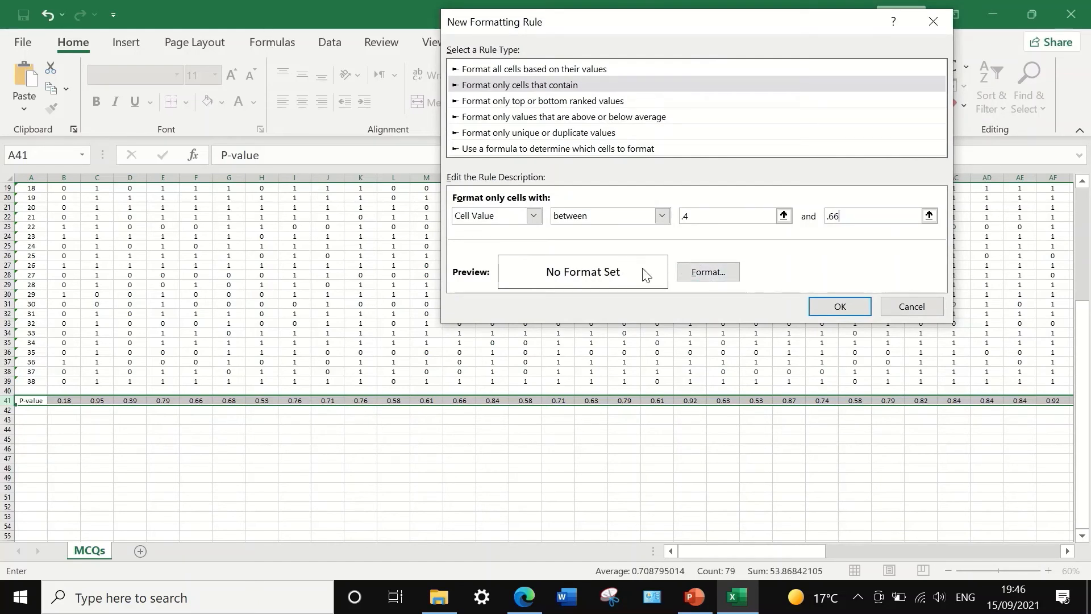
# Give the between-.4-and-.66 rule a green fill, apply it to row 41 and clear the selection
pyautogui.click(707, 274)
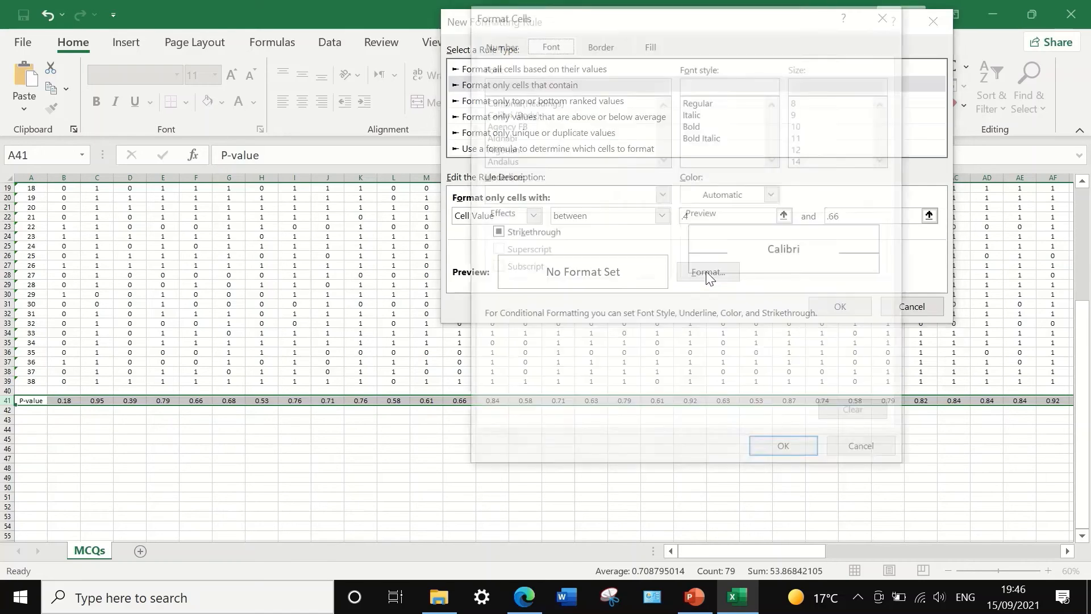
pyautogui.click(648, 43)
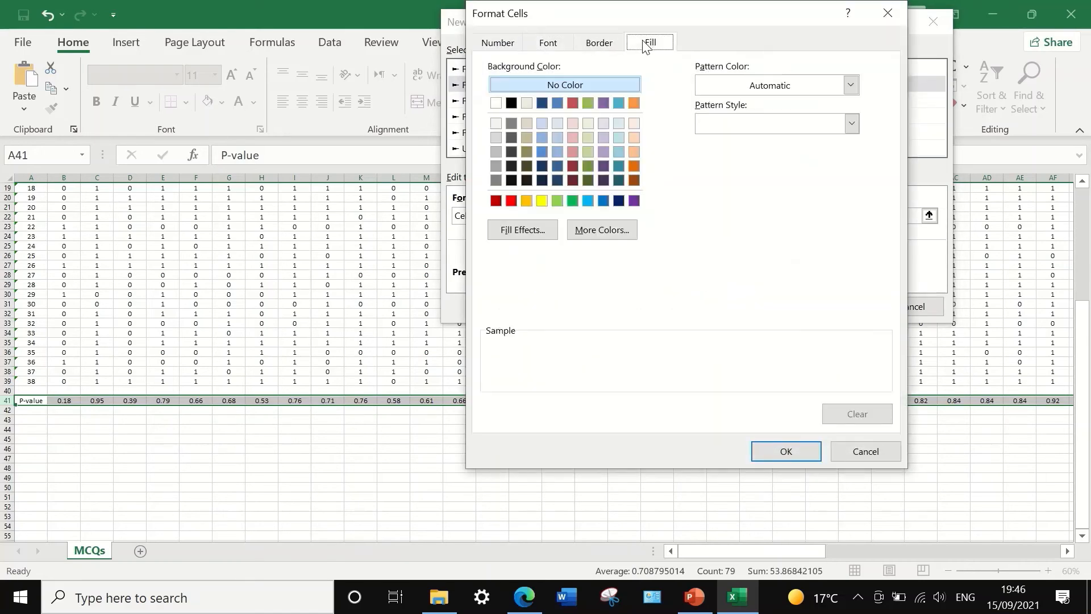
pyautogui.click(573, 202)
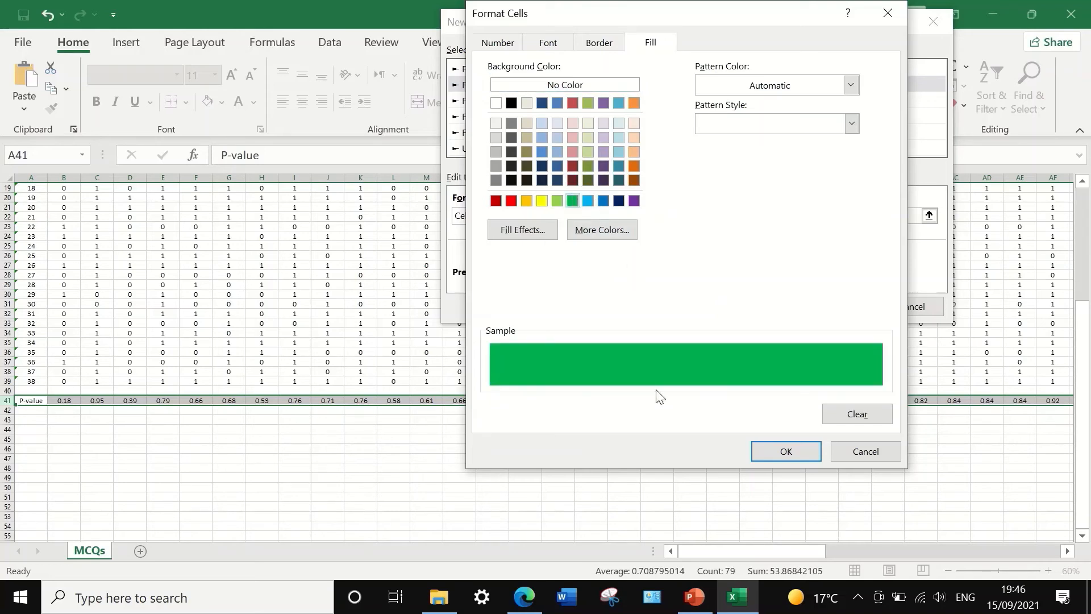
pyautogui.click(774, 453)
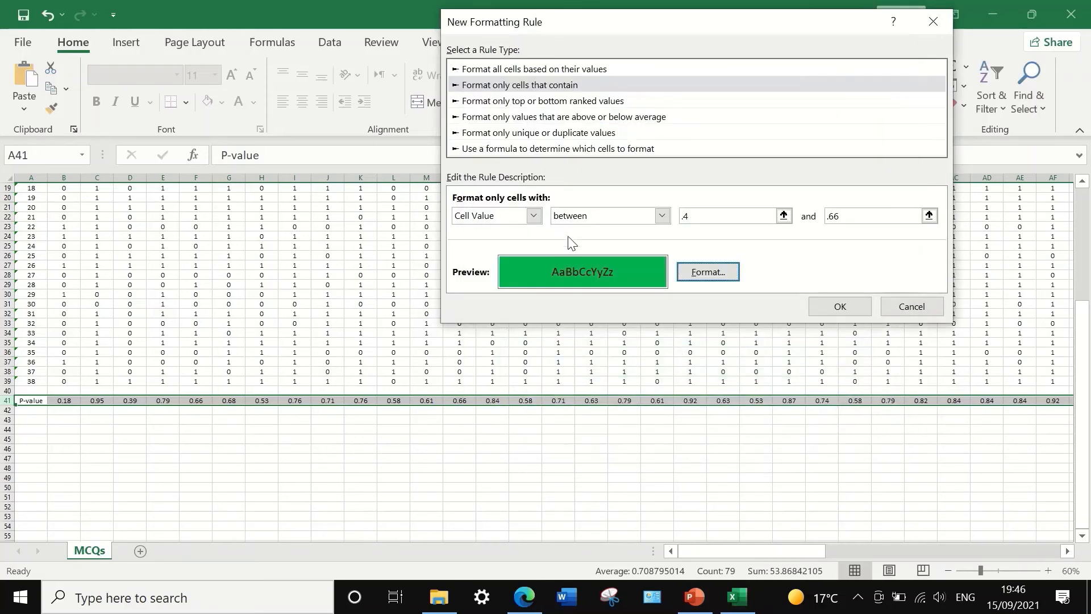
pyautogui.click(831, 307)
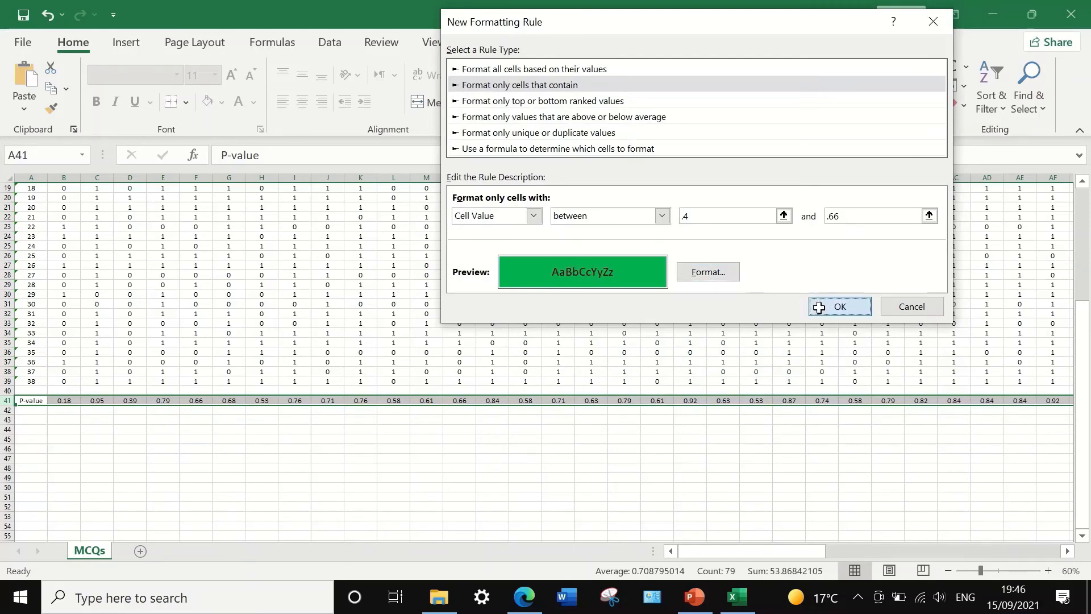
pyautogui.click(664, 486)
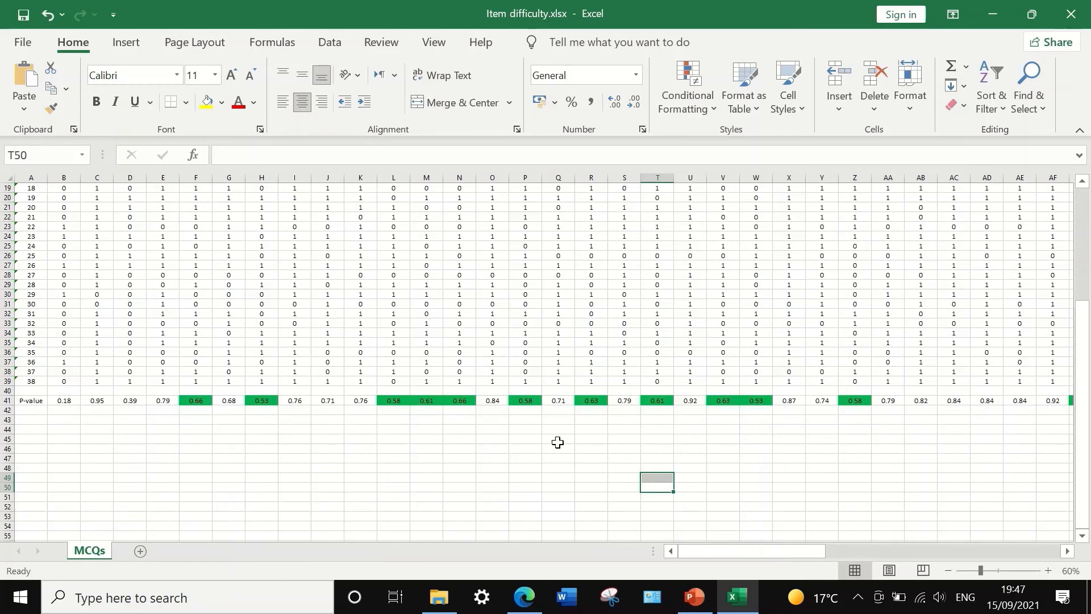
# Define a second conditional formatting rule for row 41 that formats only cells with values not between .4 and .66
pyautogui.moveTo(752, 549)
pyautogui.mouseDown()
pyautogui.moveTo(985, 513)
pyautogui.moveTo(549, 491)
pyautogui.moveTo(748, 561)
pyautogui.moveTo(770, 553)
pyautogui.mouseUp()
pyautogui.click(8, 401)
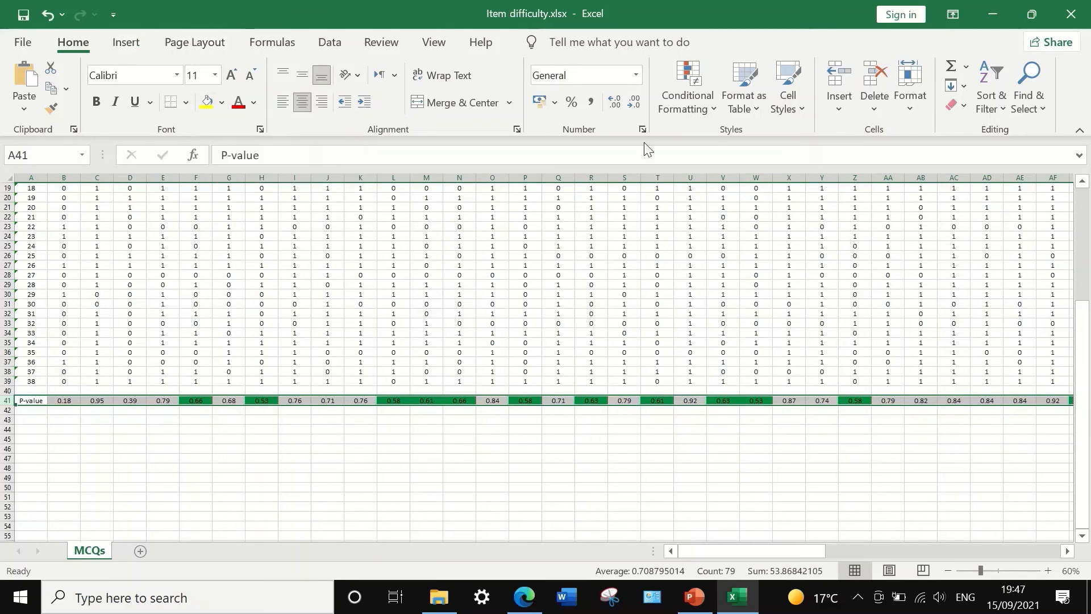
pyautogui.click(691, 114)
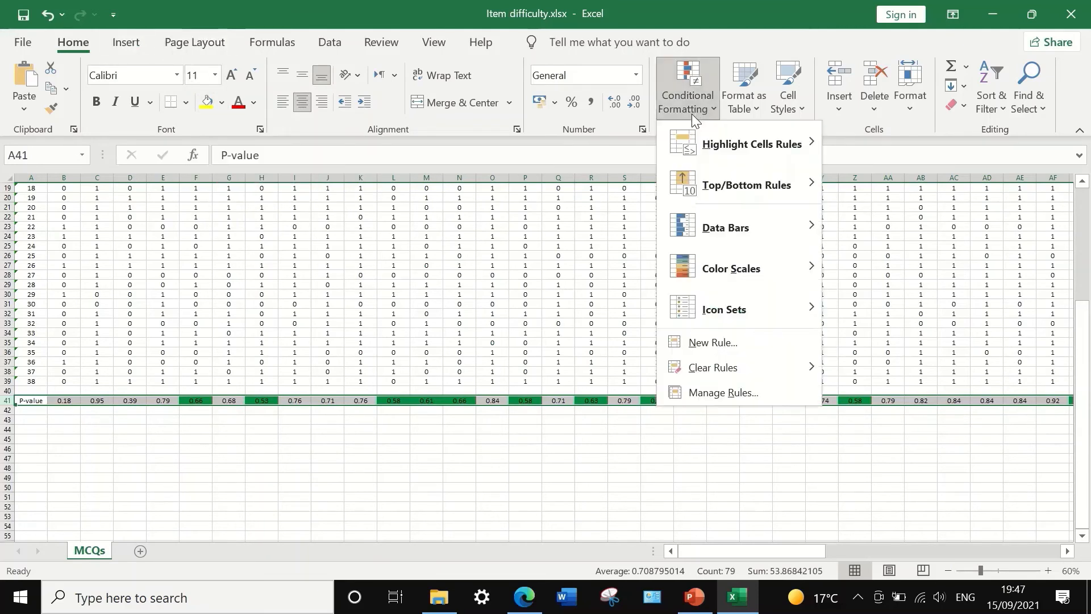
pyautogui.click(707, 341)
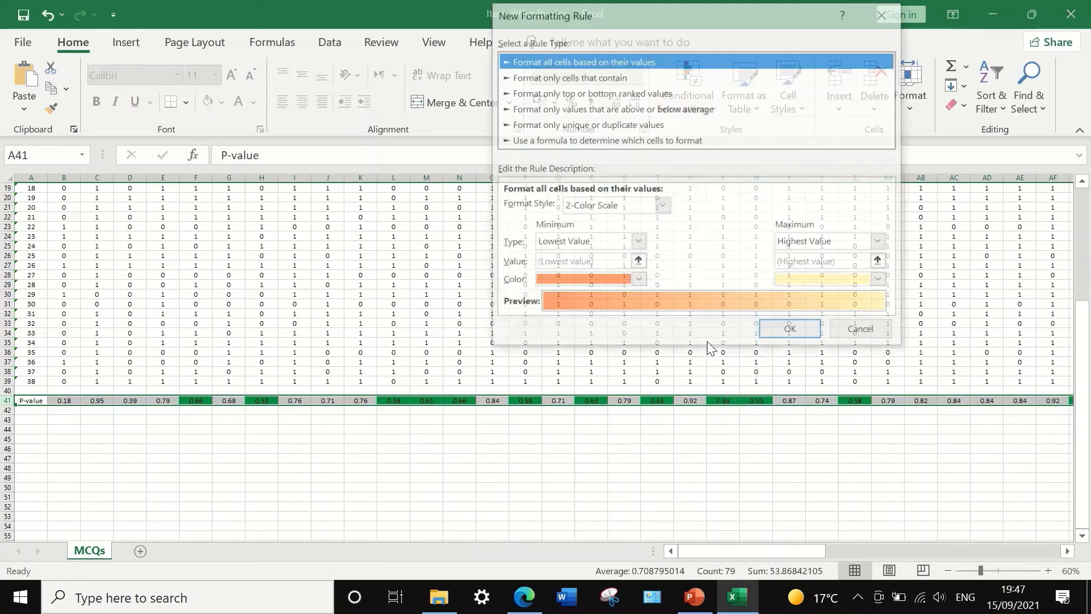
pyautogui.click(552, 77)
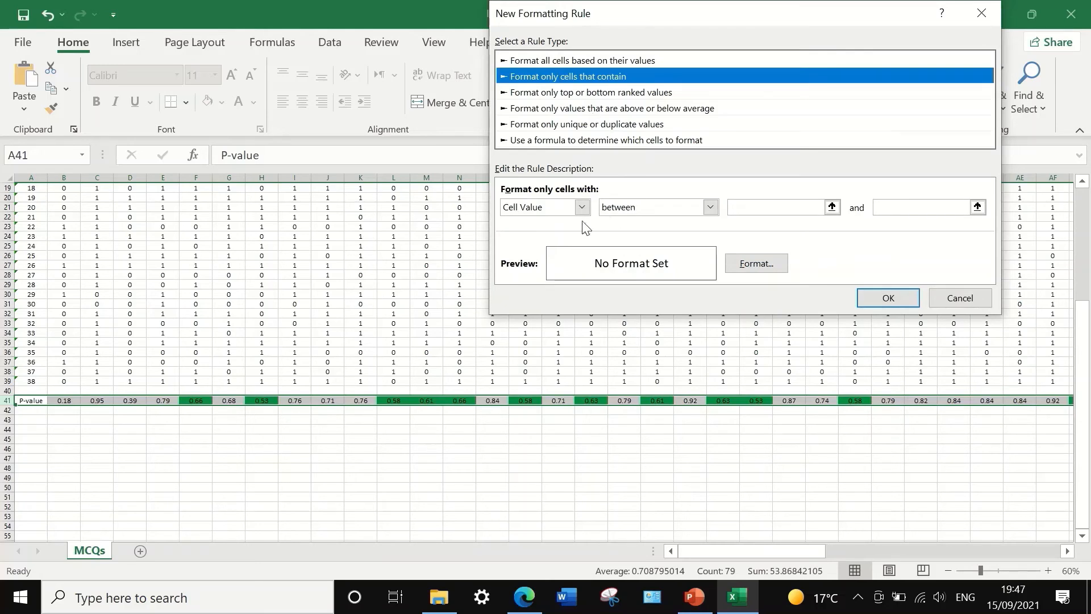
pyautogui.click(698, 208)
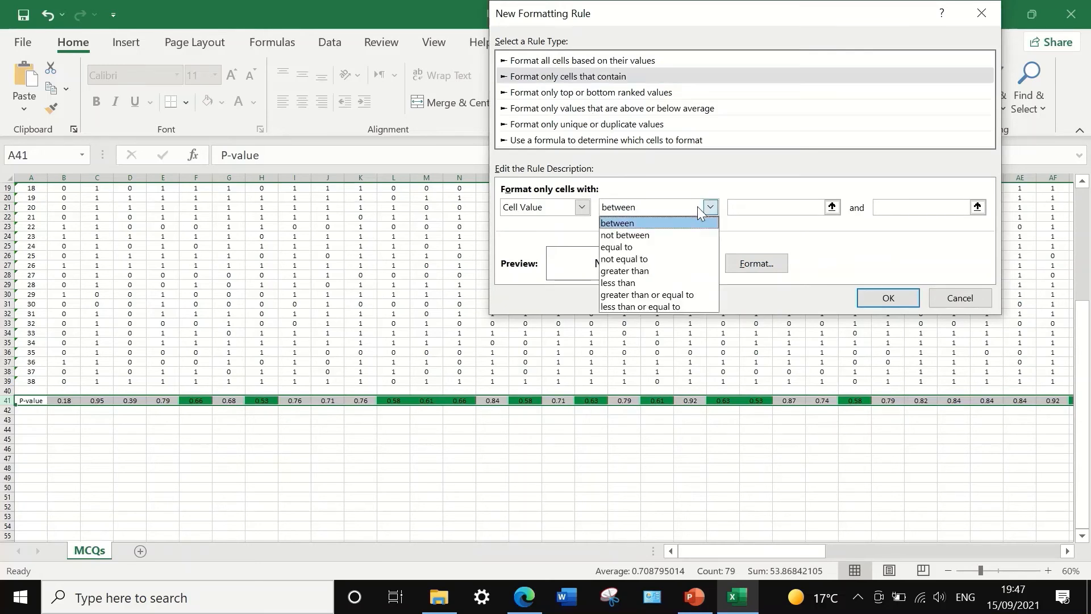
pyautogui.click(667, 235)
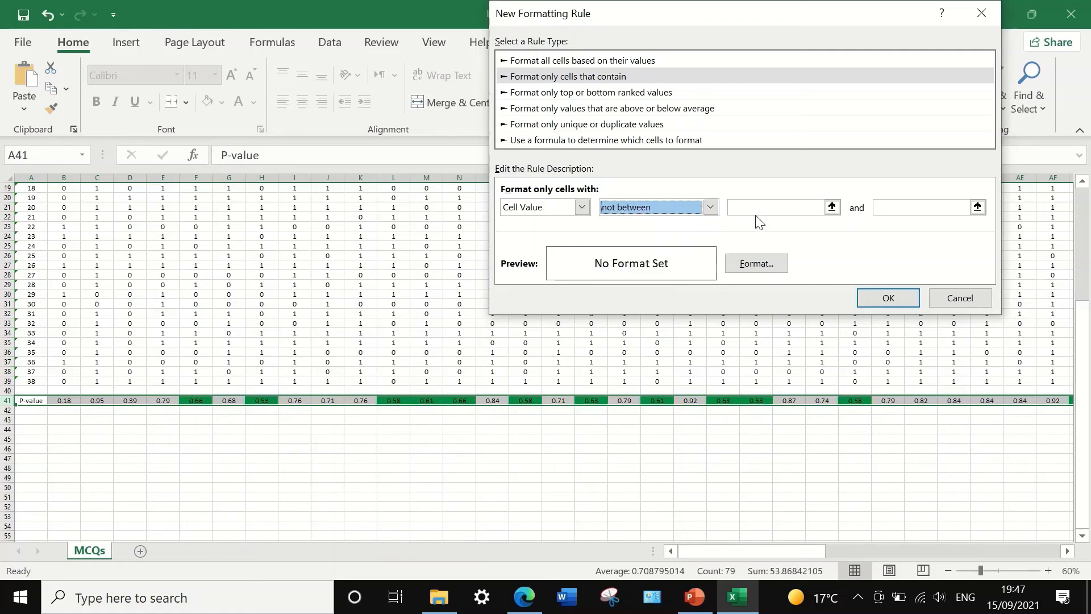
pyautogui.click(757, 207)
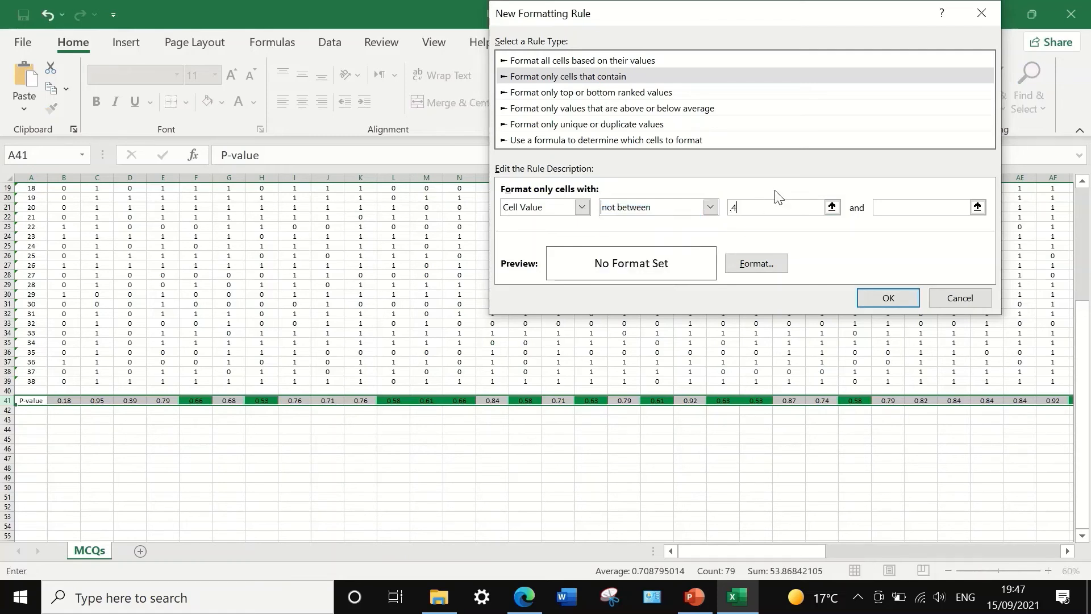
pyautogui.click(918, 211)
pyautogui.write('.66')
# Give the not-between rule a red fill, apply it to row 41 and clear the selection
pyautogui.click(756, 263)
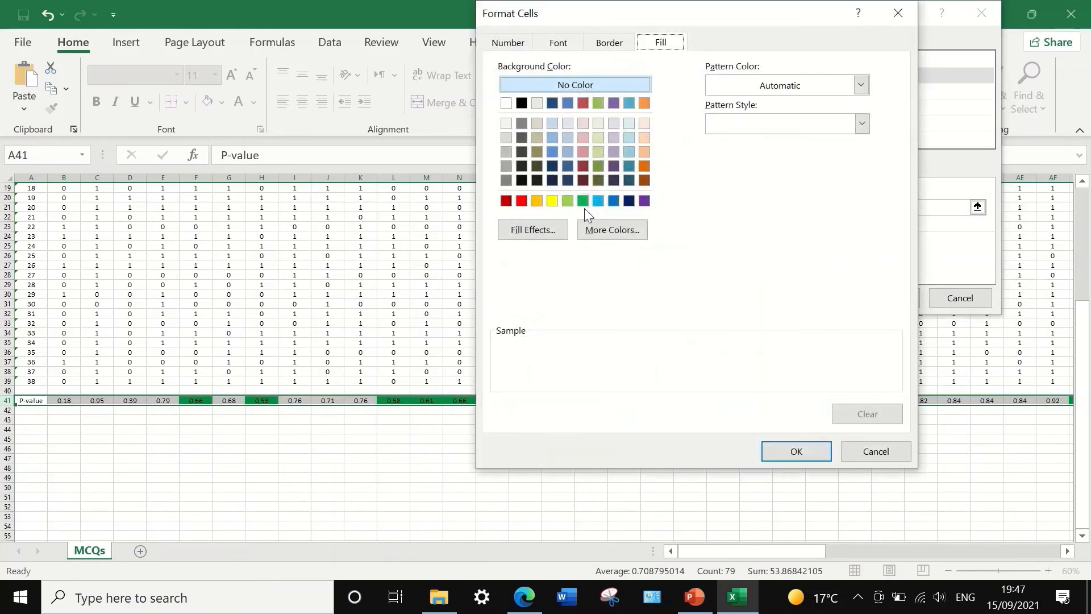
pyautogui.click(521, 201)
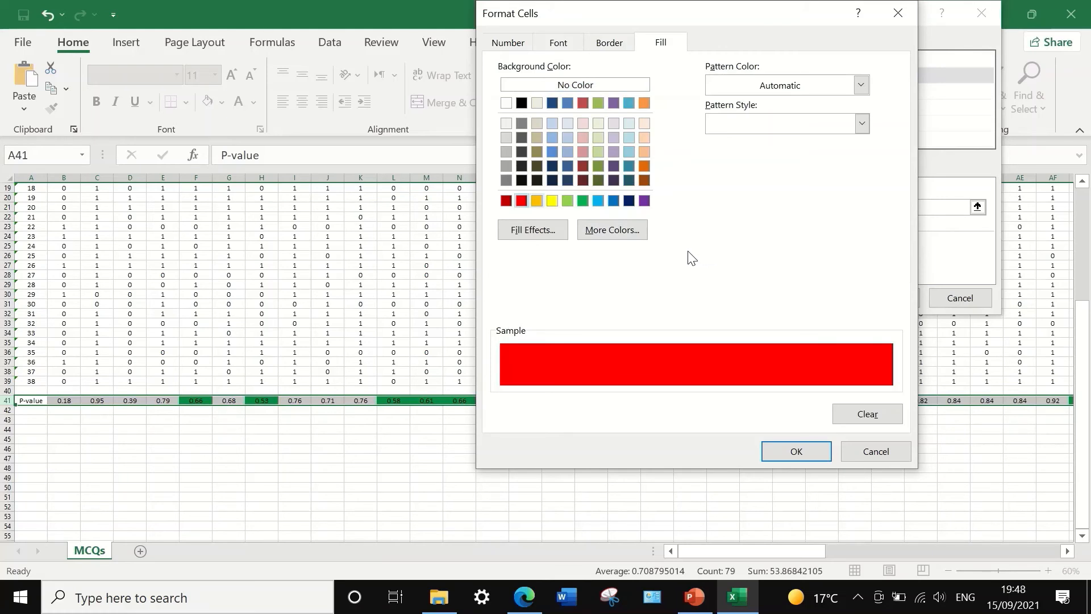
pyautogui.click(794, 452)
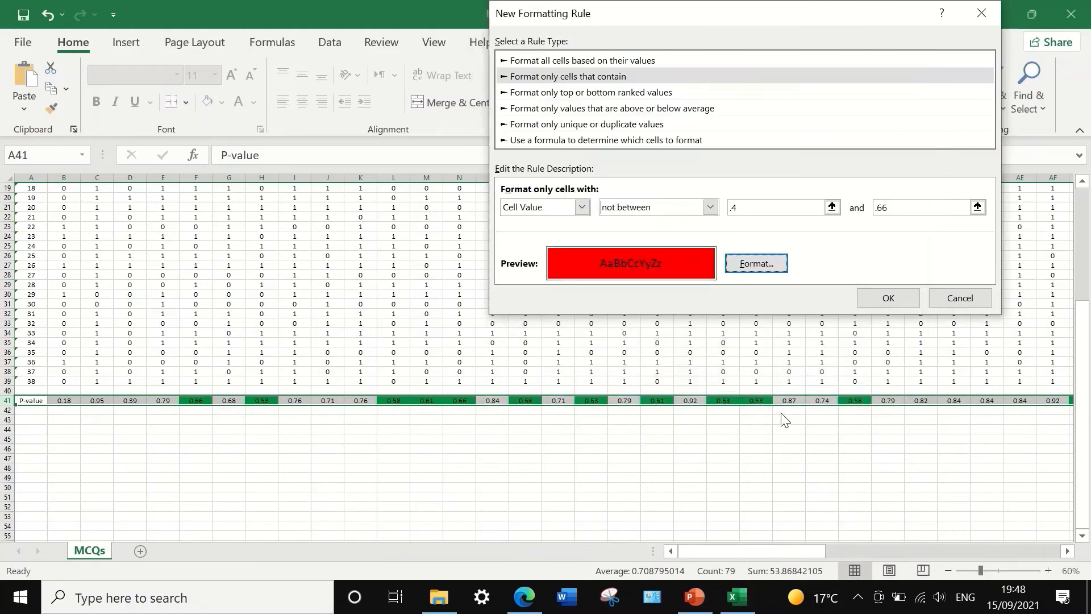
pyautogui.click(889, 298)
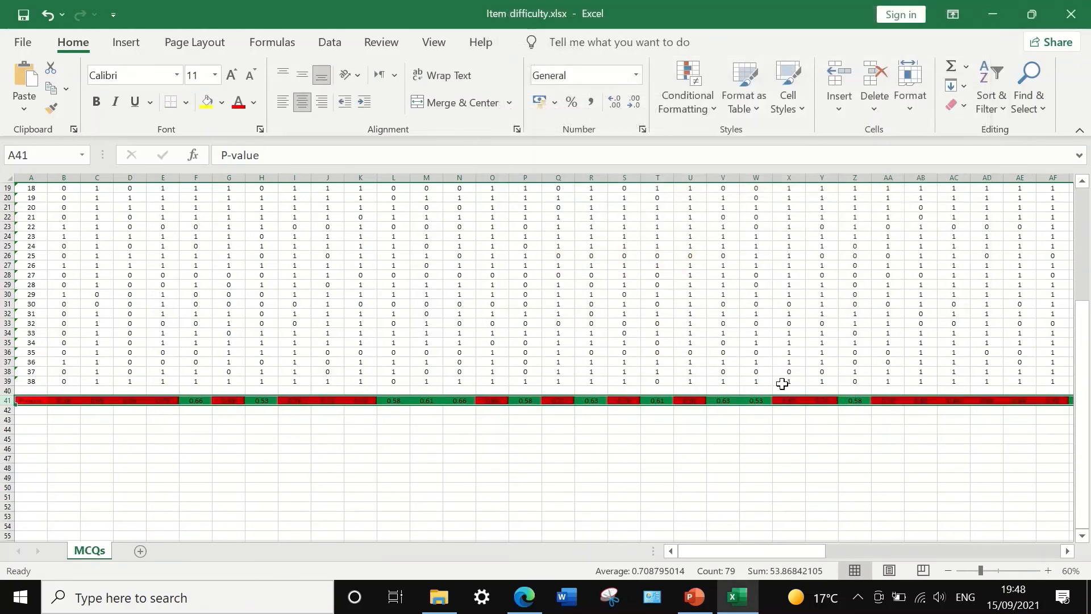
pyautogui.click(488, 454)
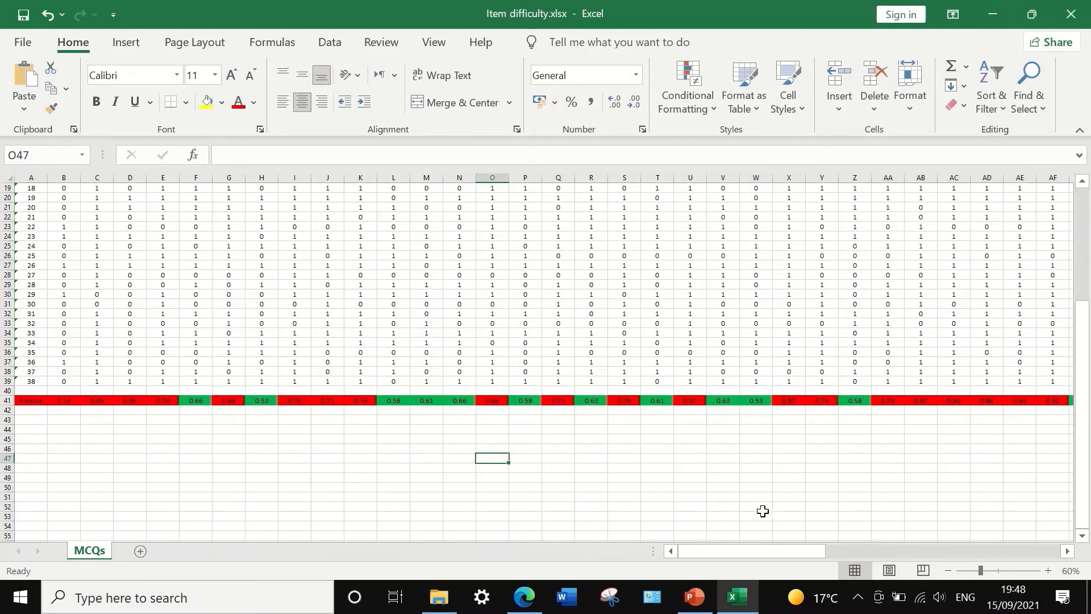
# Label the row below the P-values by entering & in A42
pyautogui.click(71, 426)
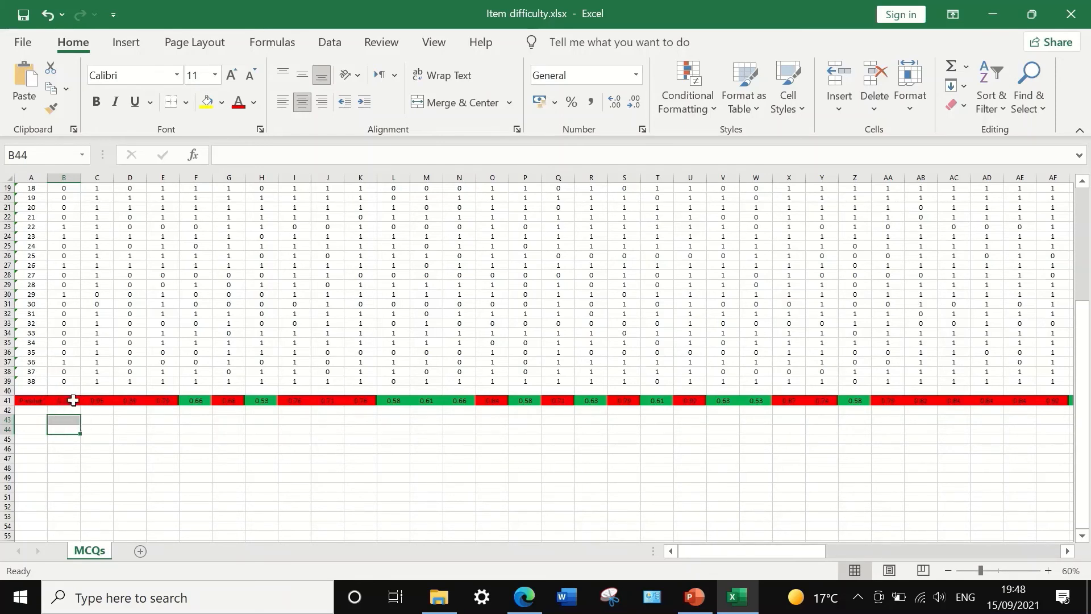
pyautogui.click(69, 400)
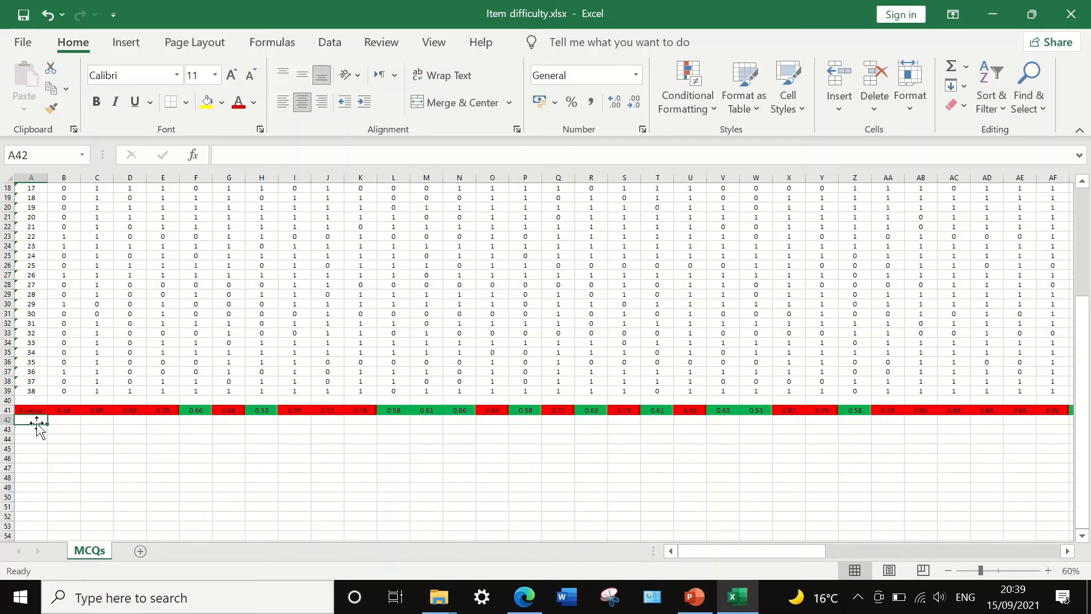
pyautogui.write('&')
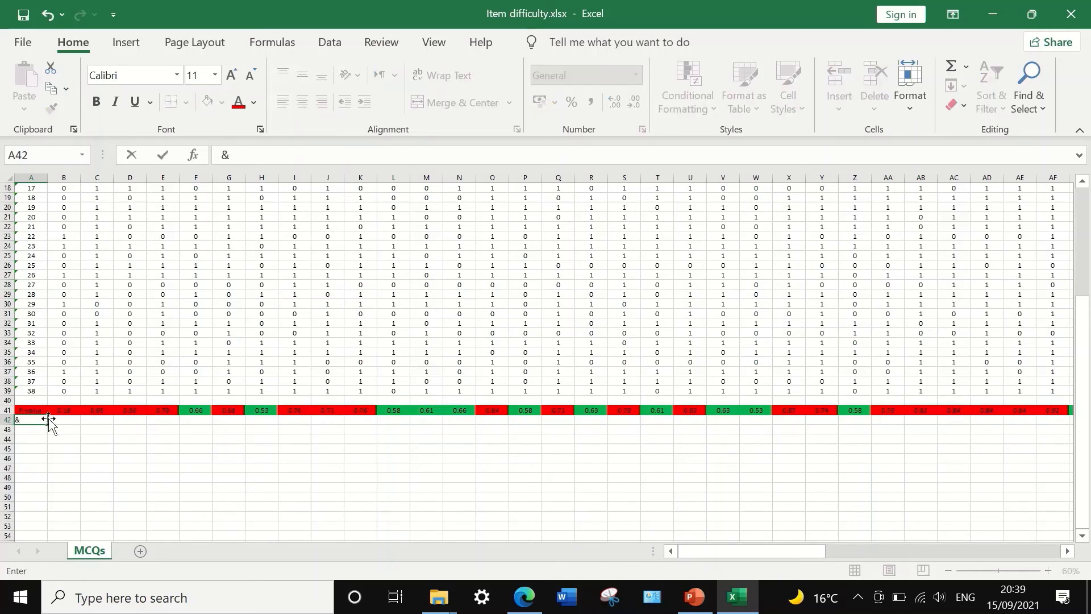
pyautogui.press('Tab')
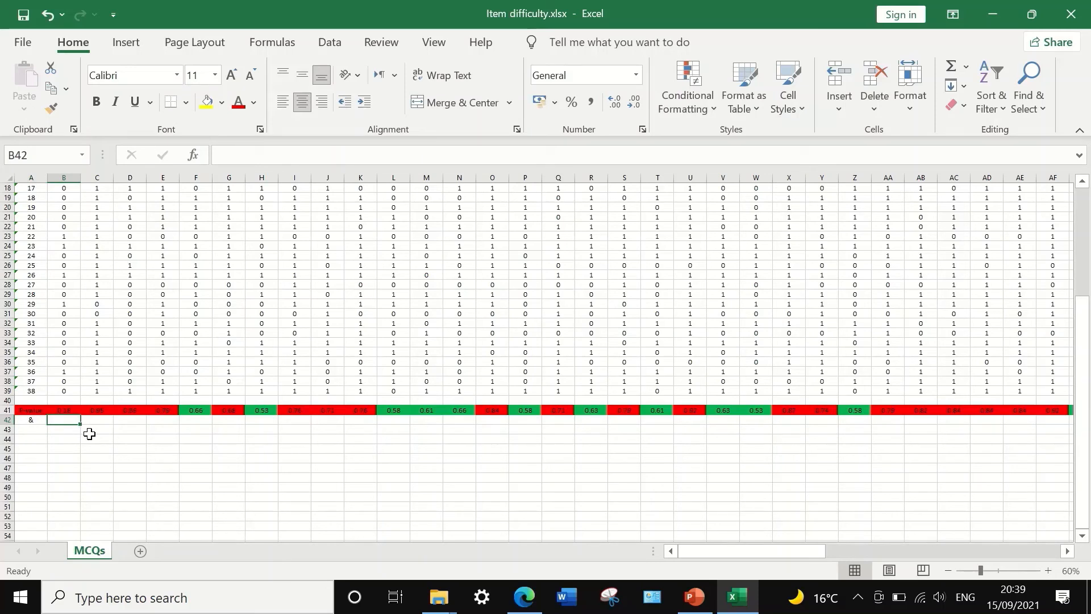
# Enter =B41*100 in B42 to convert the first item's P-value to a percentage, then reselect B42
pyautogui.write('=')
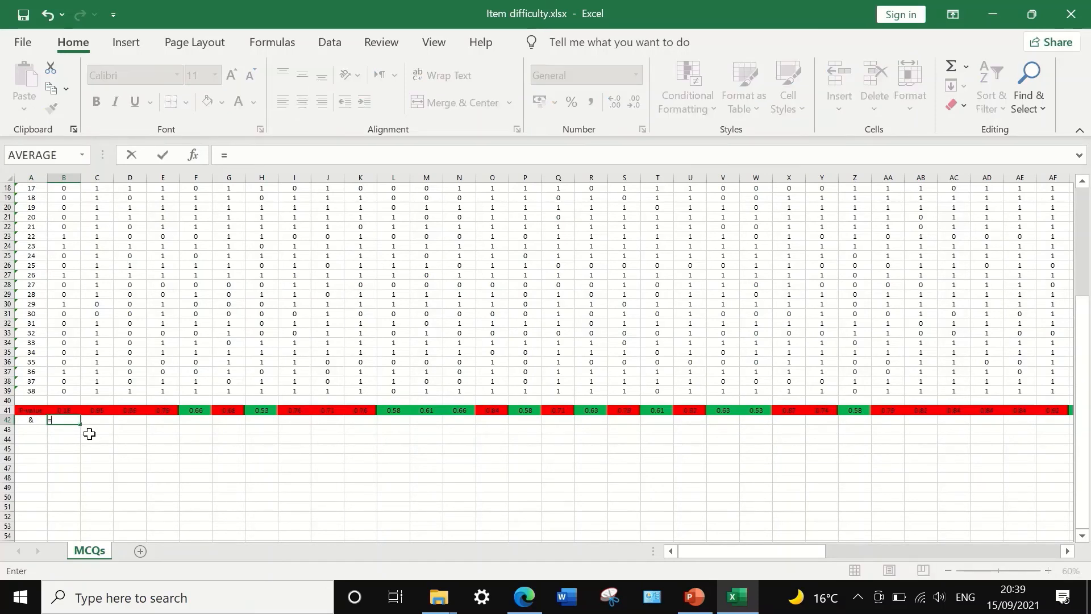
pyautogui.click(67, 411)
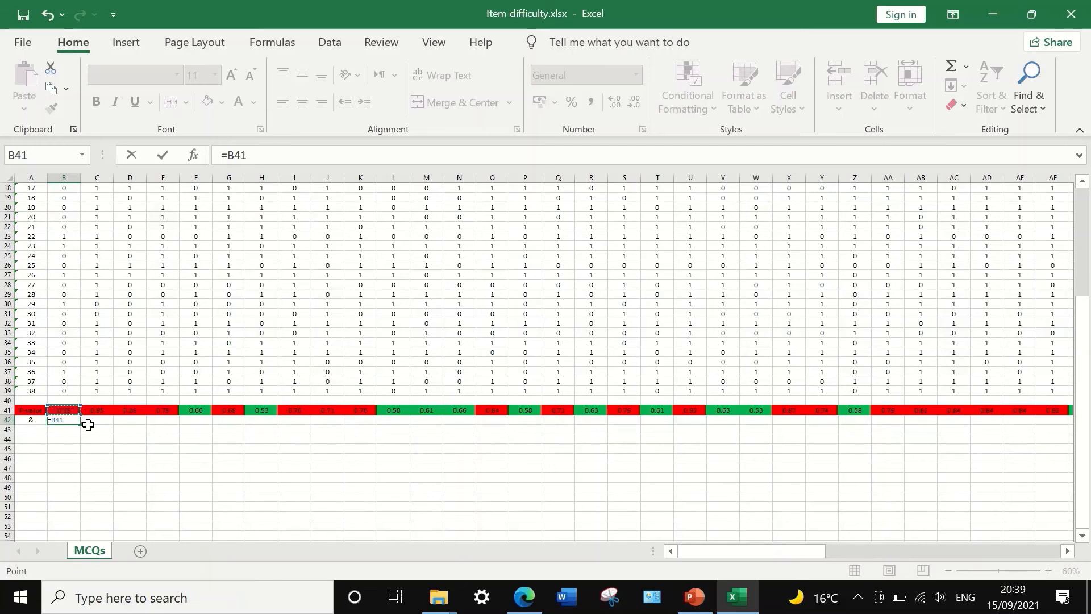
pyautogui.click(262, 155)
pyautogui.write('*100')
pyautogui.press('Return')
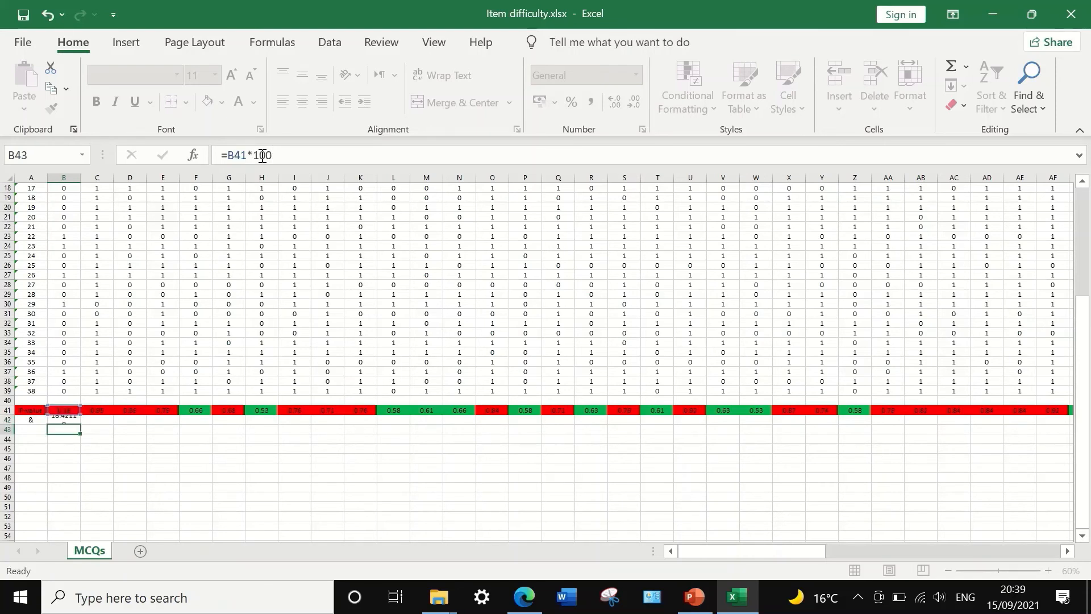
pyautogui.click(65, 419)
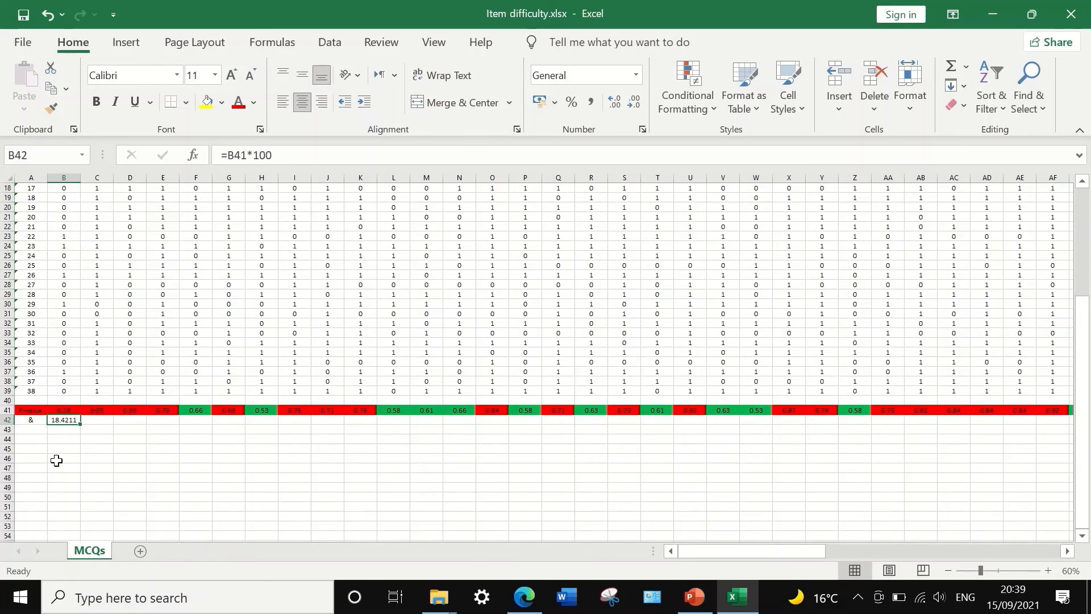
# Reduce B42 to one decimal place, fill its percentage formula across row 42 to BY42 and clear the selection
pyautogui.click(636, 104)
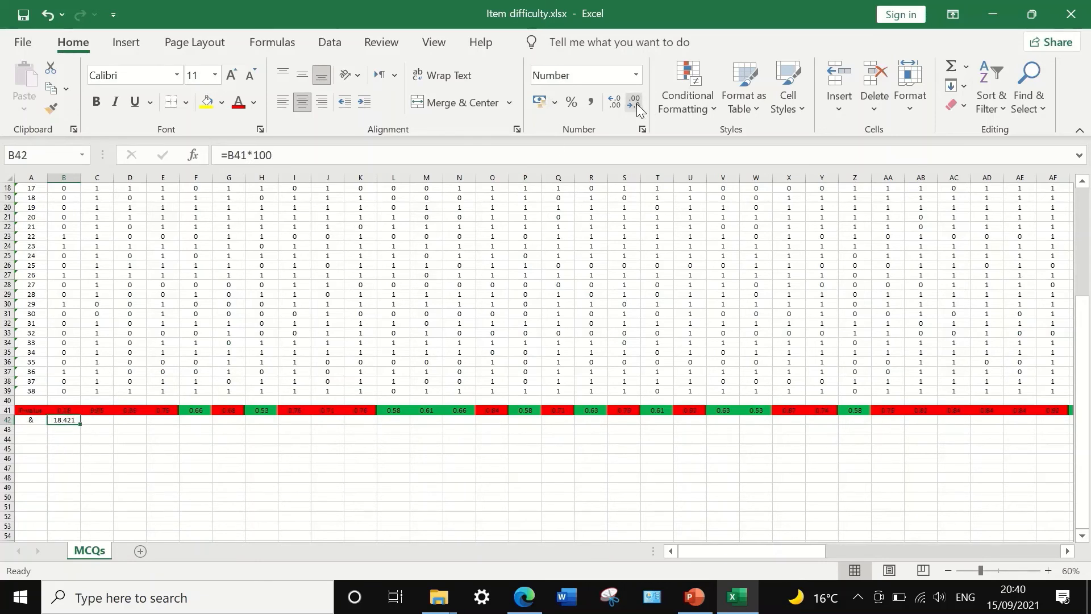
pyautogui.click(636, 104)
pyautogui.moveTo(79, 421); pyautogui.dragTo(998, 421)
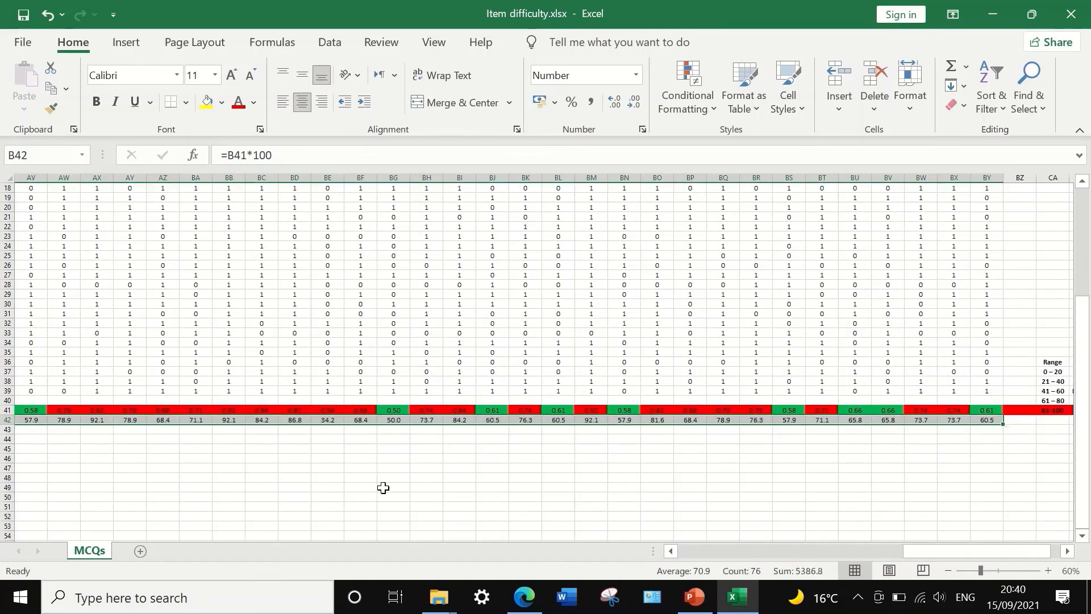
pyautogui.click(566, 479)
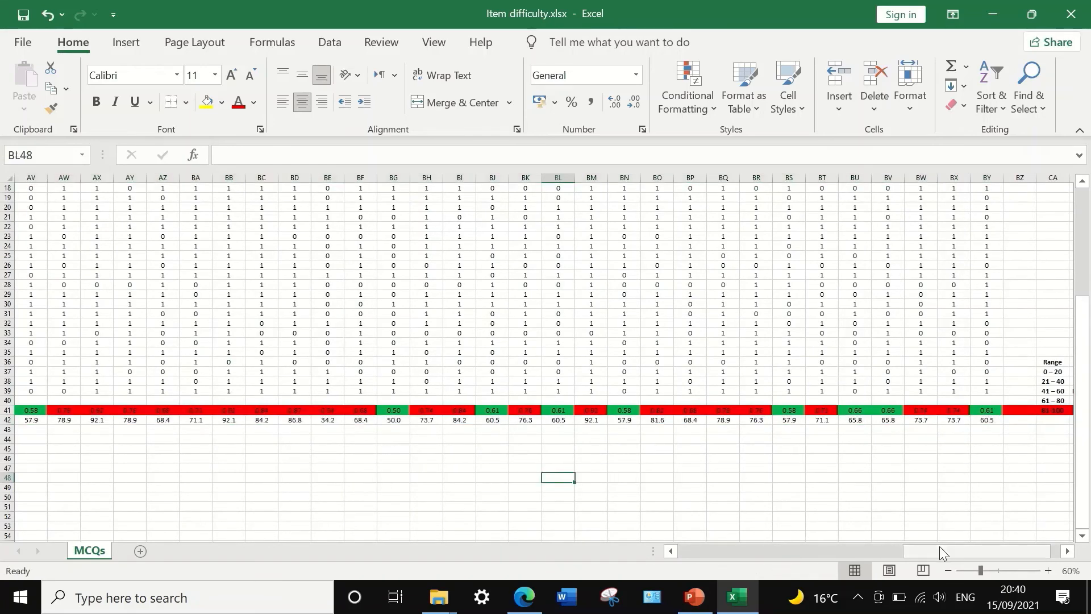
# Compare the first item's percentage in B42 with the item difficulty range table beyond the last question column
pyautogui.moveTo(939, 546); pyautogui.dragTo(363, 506)
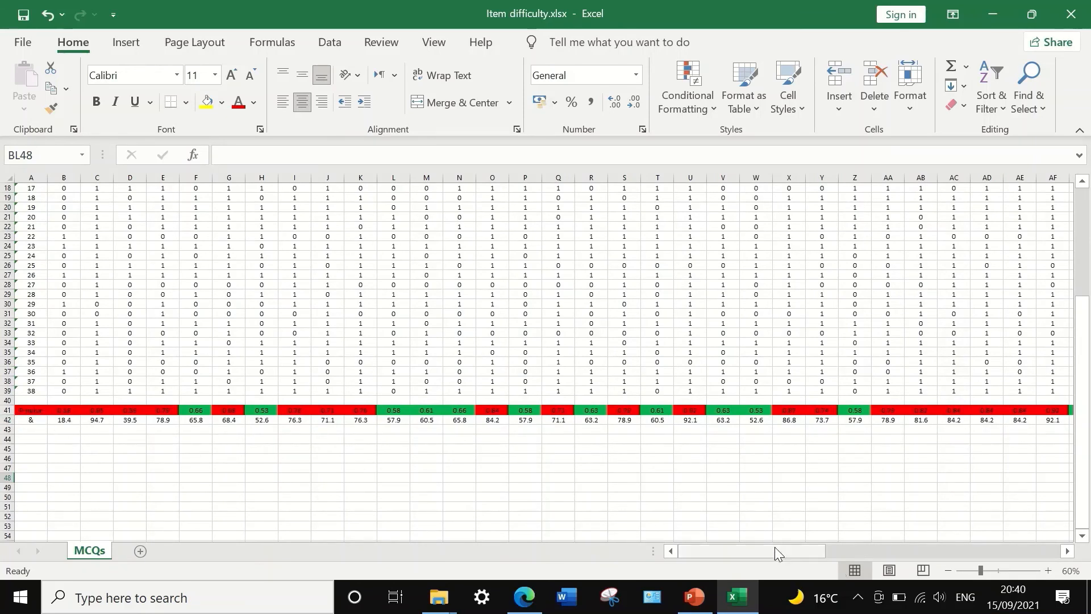
pyautogui.moveTo(775, 547); pyautogui.dragTo(1034, 537)
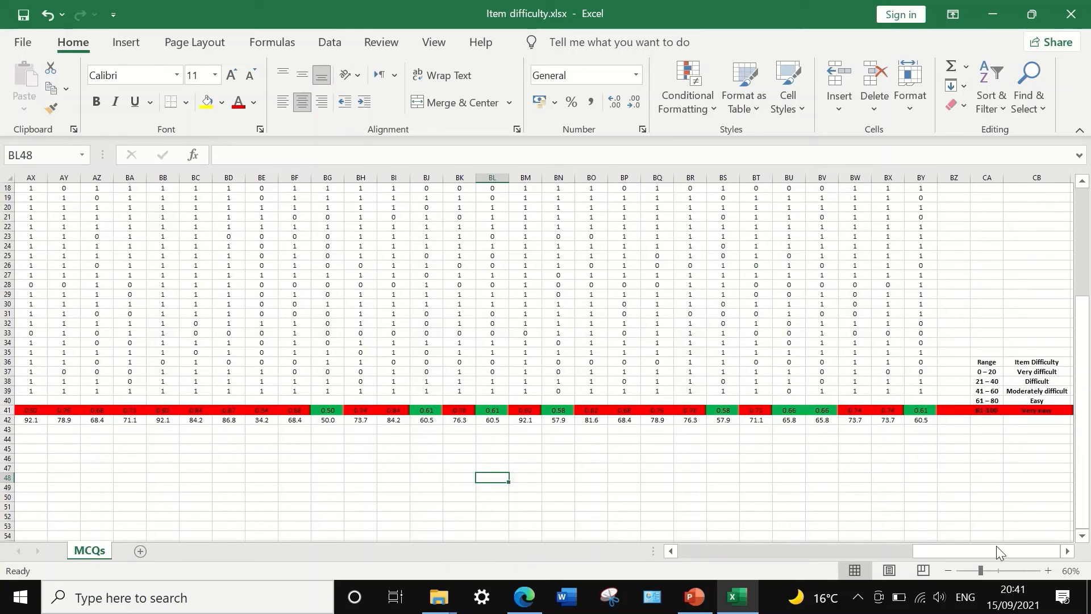
pyautogui.moveTo(997, 546); pyautogui.dragTo(713, 543)
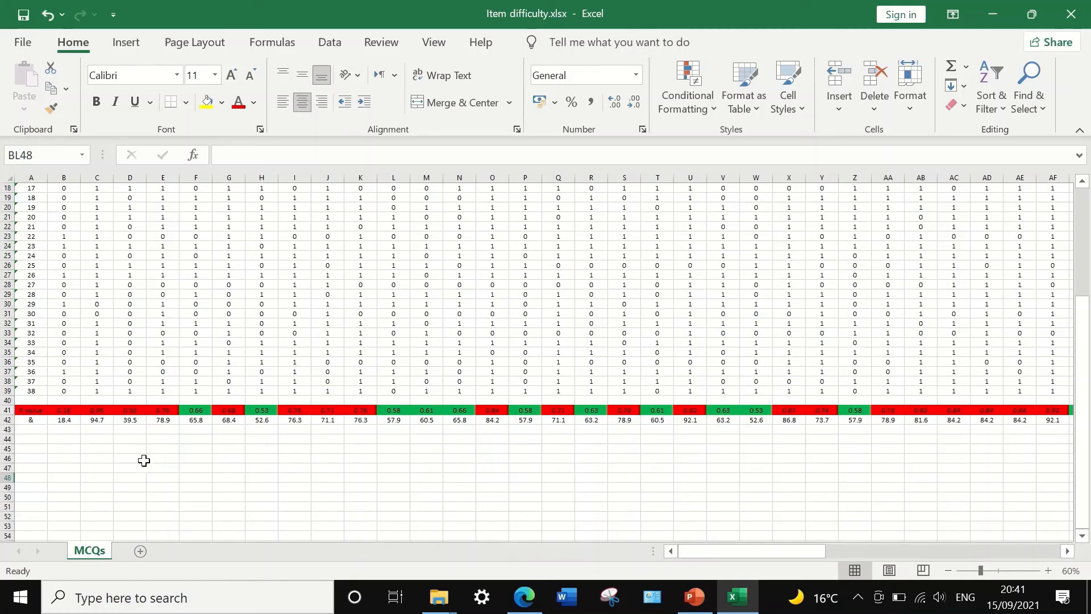
pyautogui.scroll(3, 76, 436)
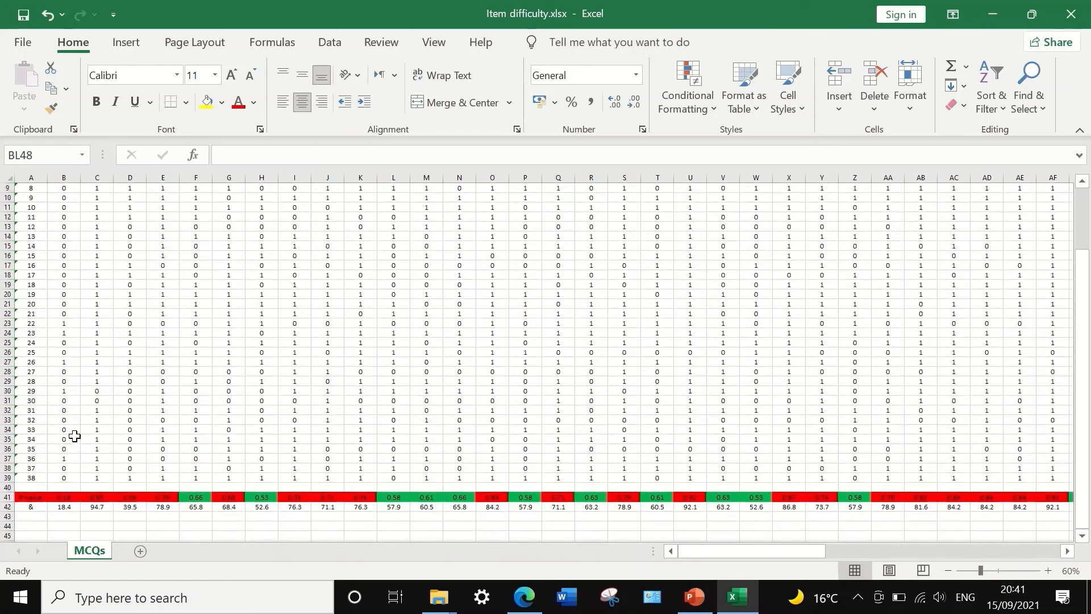
pyautogui.scroll(-3, 76, 436)
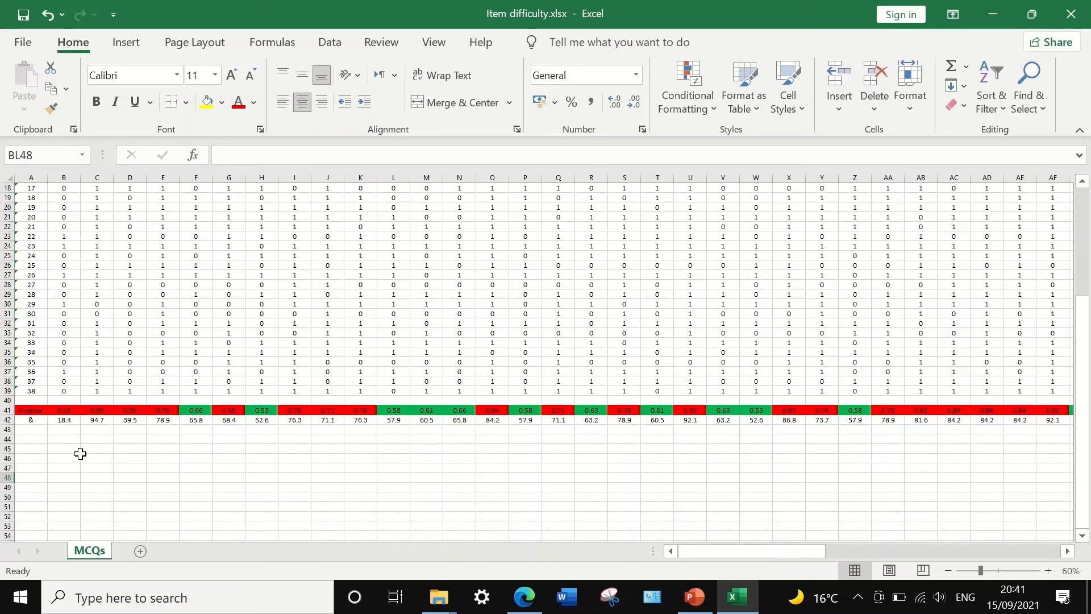
pyautogui.scroll(2, 69, 429)
pyautogui.scroll(-3, 68, 431)
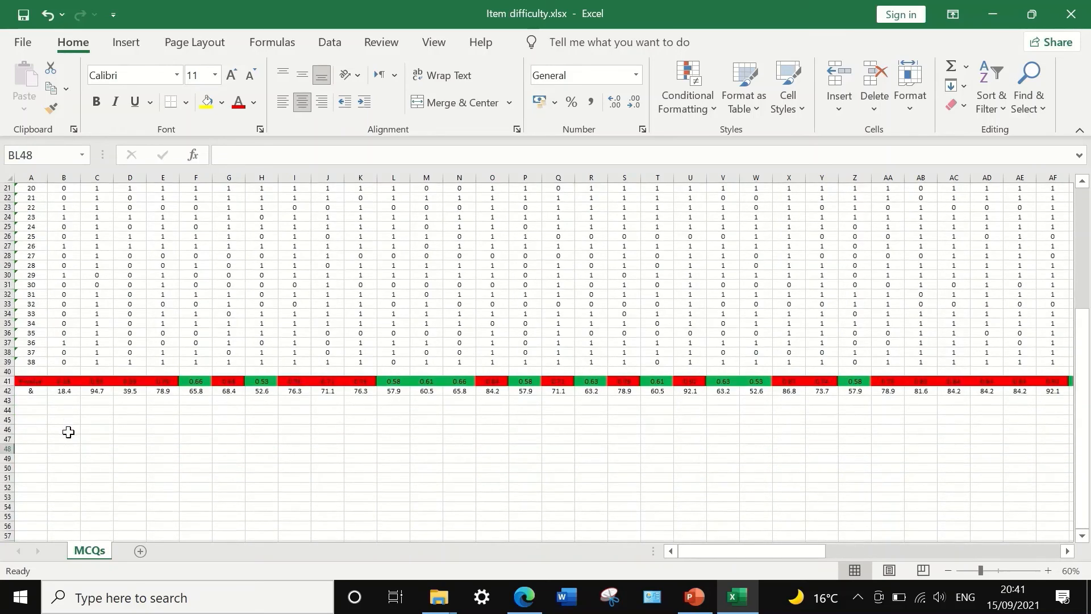
pyautogui.click(65, 391)
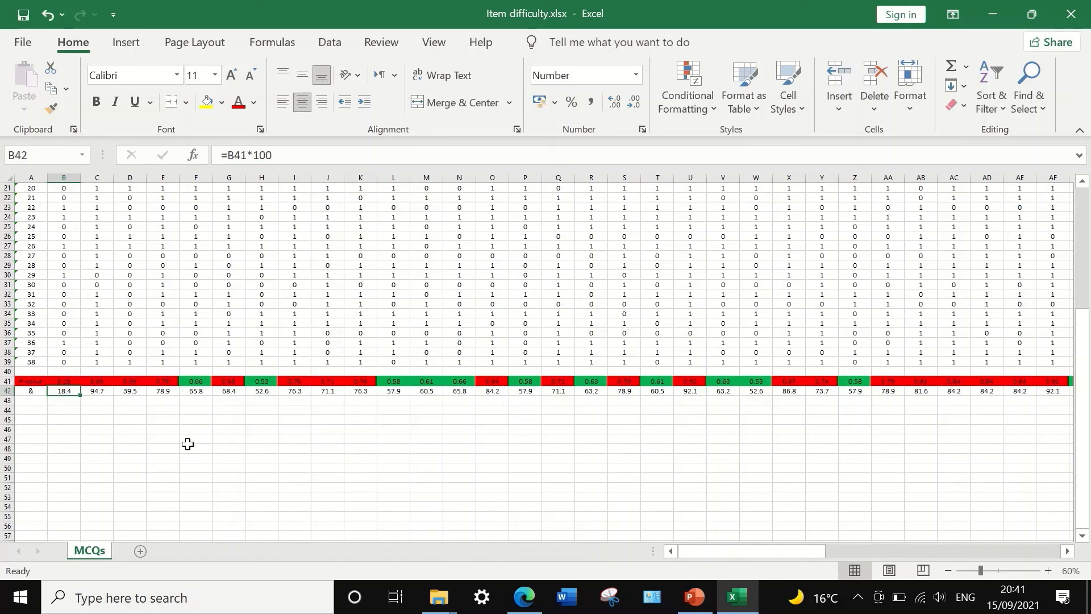
pyautogui.moveTo(765, 550); pyautogui.dragTo(670, 531)
# Examine the percentages in C42, D42, E42, AV42, AU42 and AM42 to interpret those items' difficulty
pyautogui.click(96, 391)
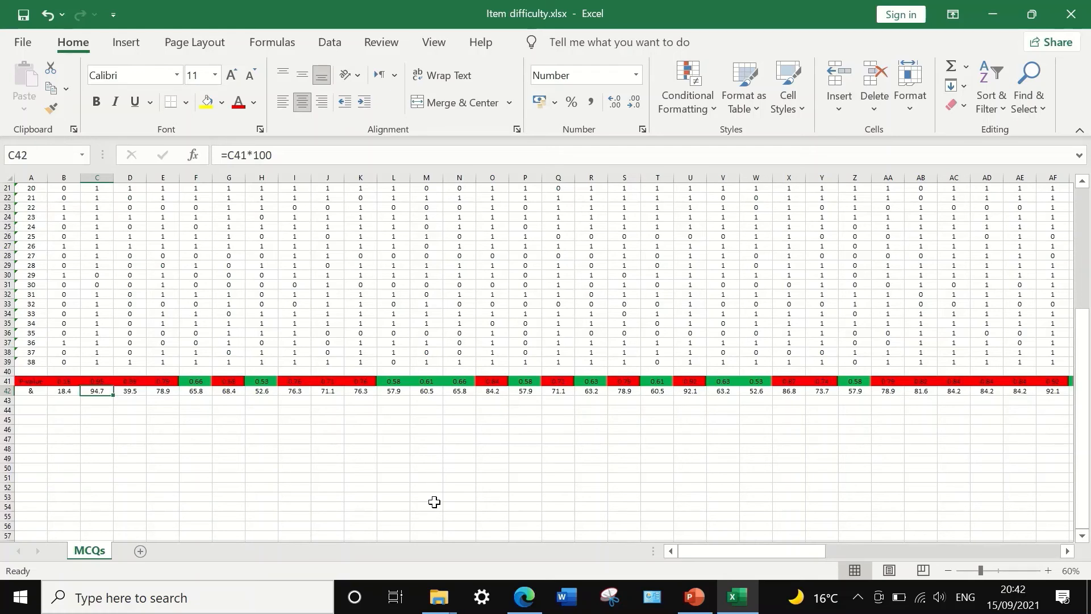
pyautogui.click(135, 391)
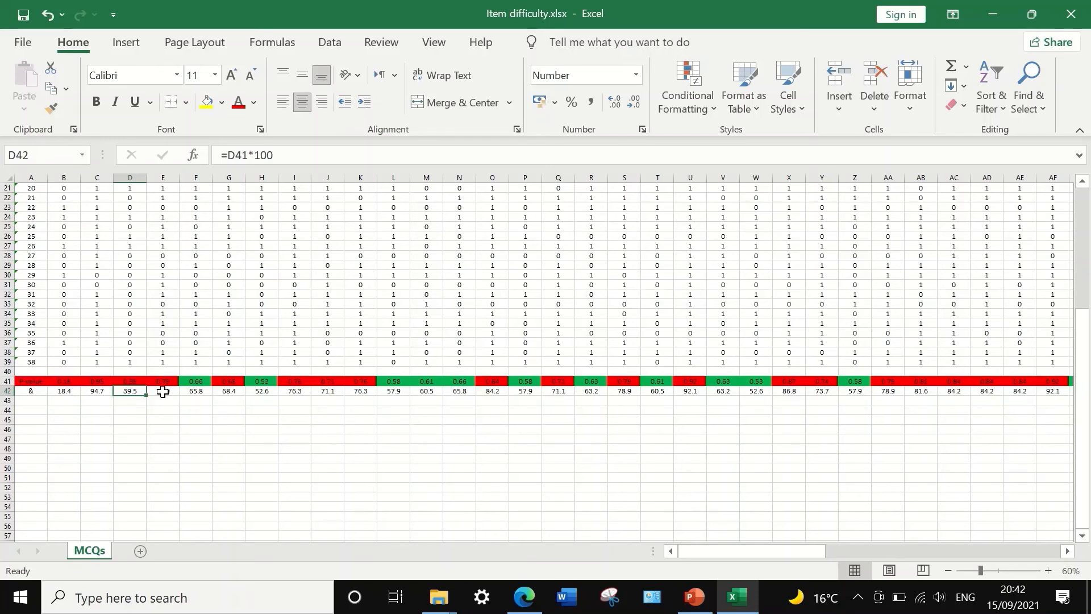
pyautogui.moveTo(747, 553); pyautogui.dragTo(512, 483)
pyautogui.click(166, 392)
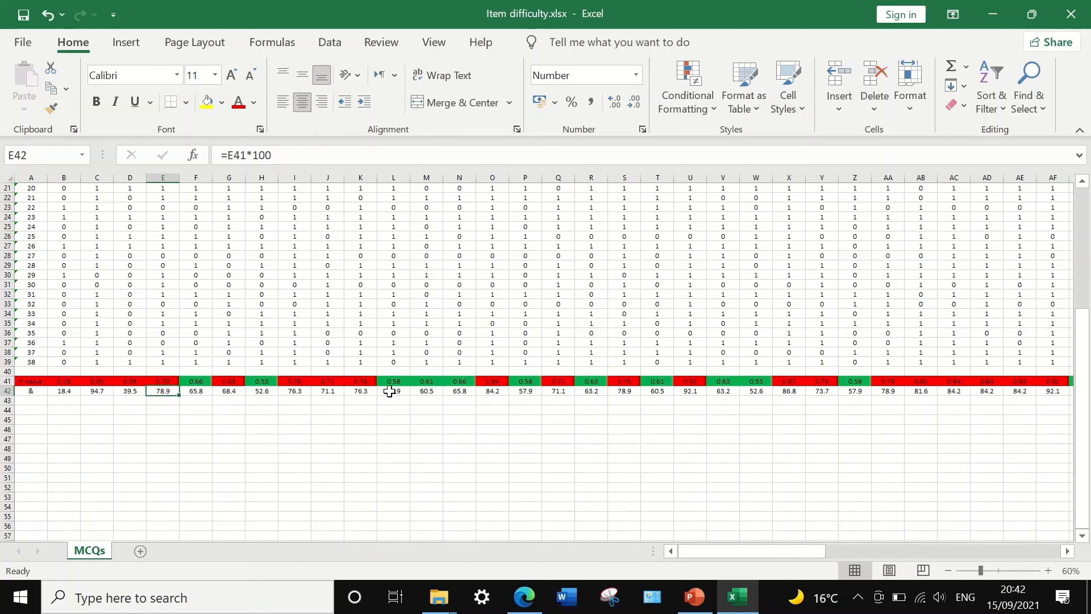
pyautogui.moveTo(766, 547); pyautogui.dragTo(840, 544)
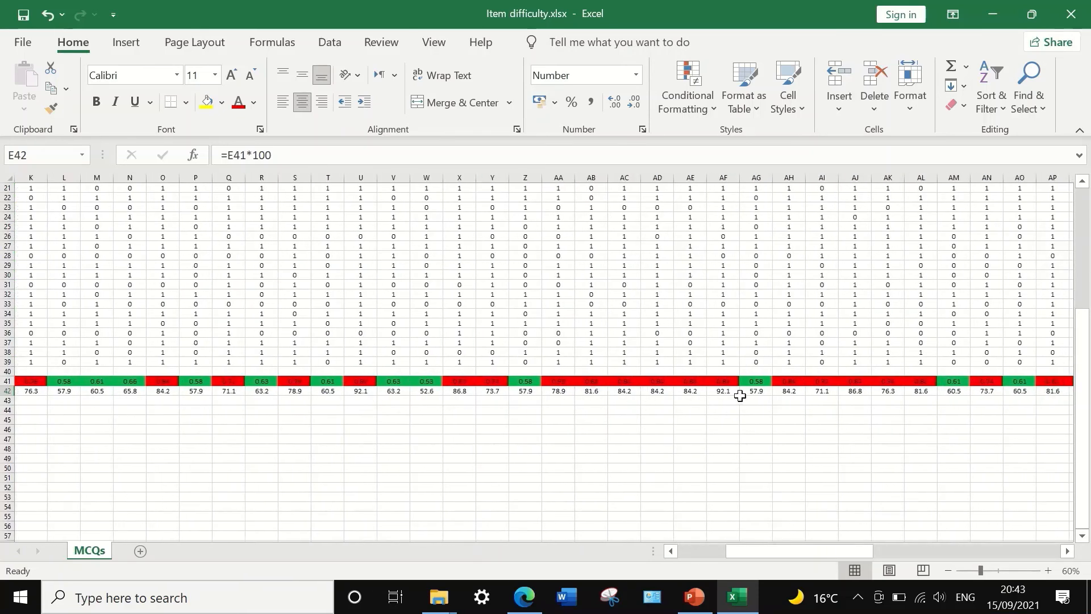
pyautogui.moveTo(790, 548); pyautogui.dragTo(835, 537)
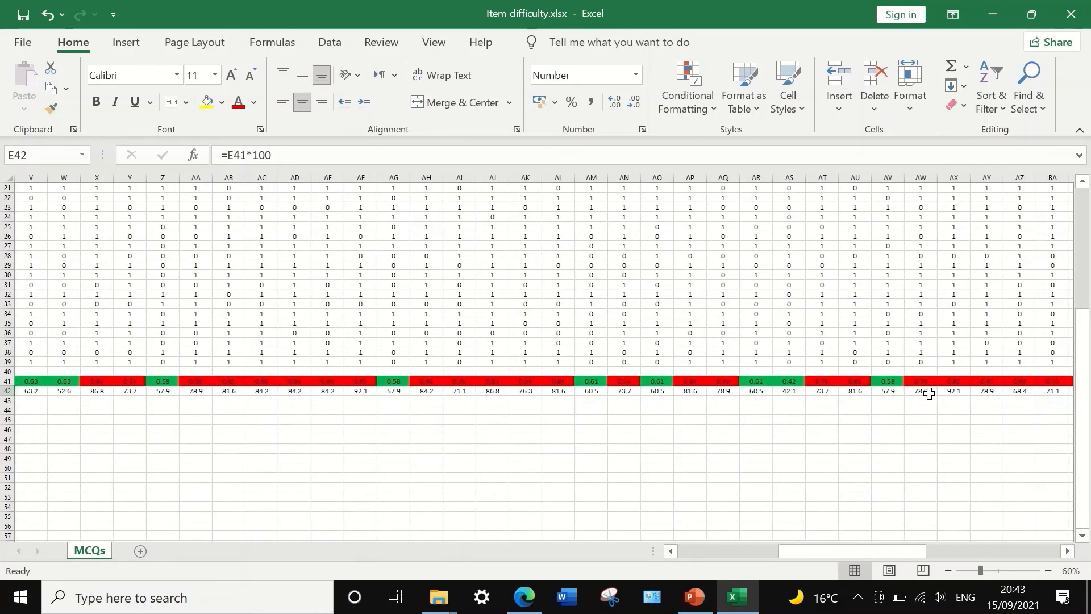
pyautogui.click(890, 393)
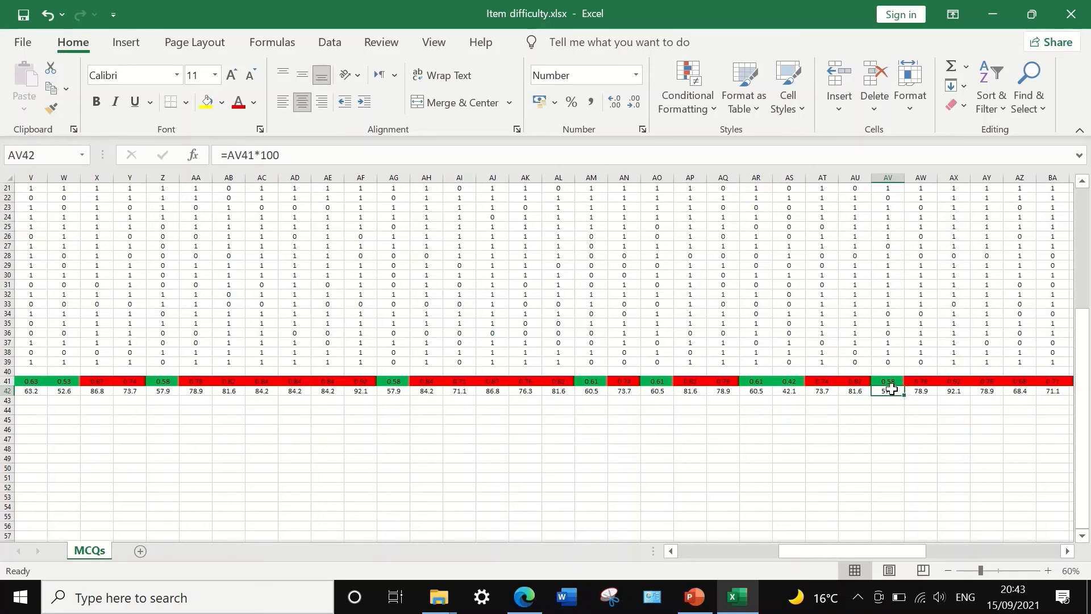
pyautogui.click(850, 394)
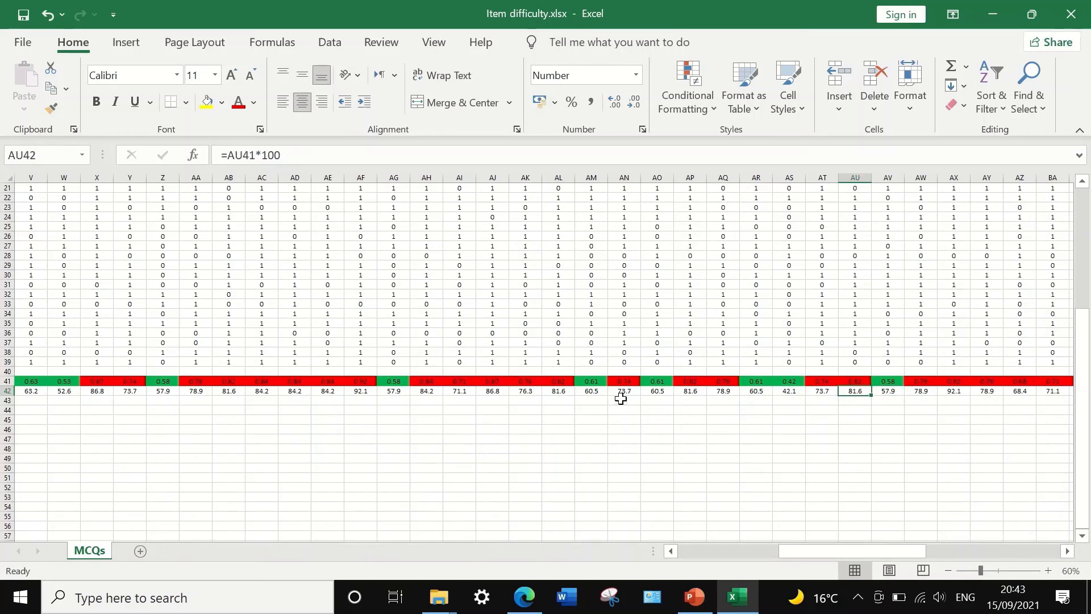
pyautogui.click(592, 391)
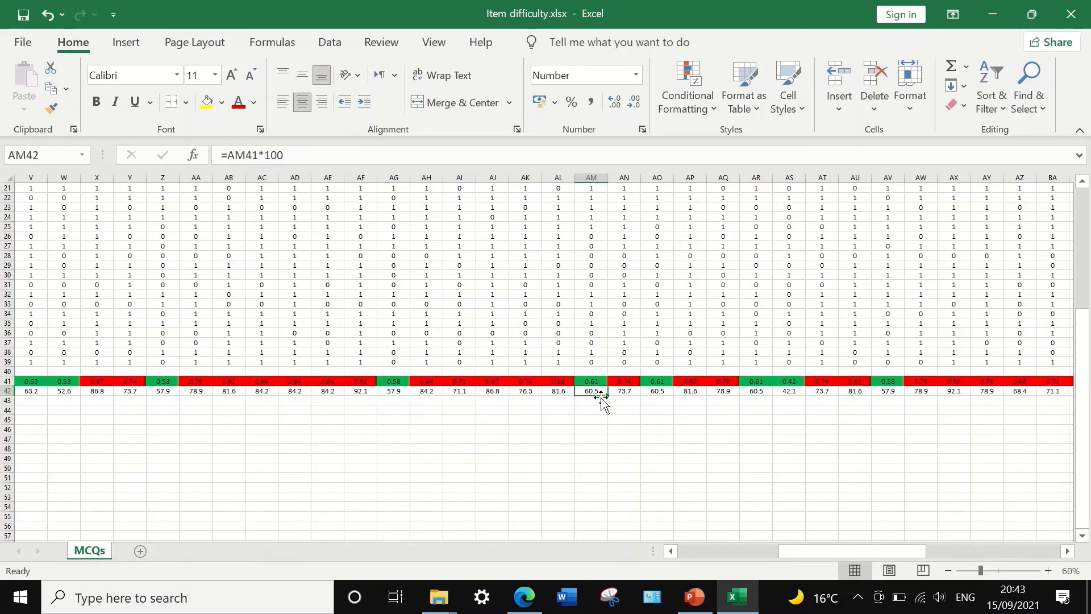
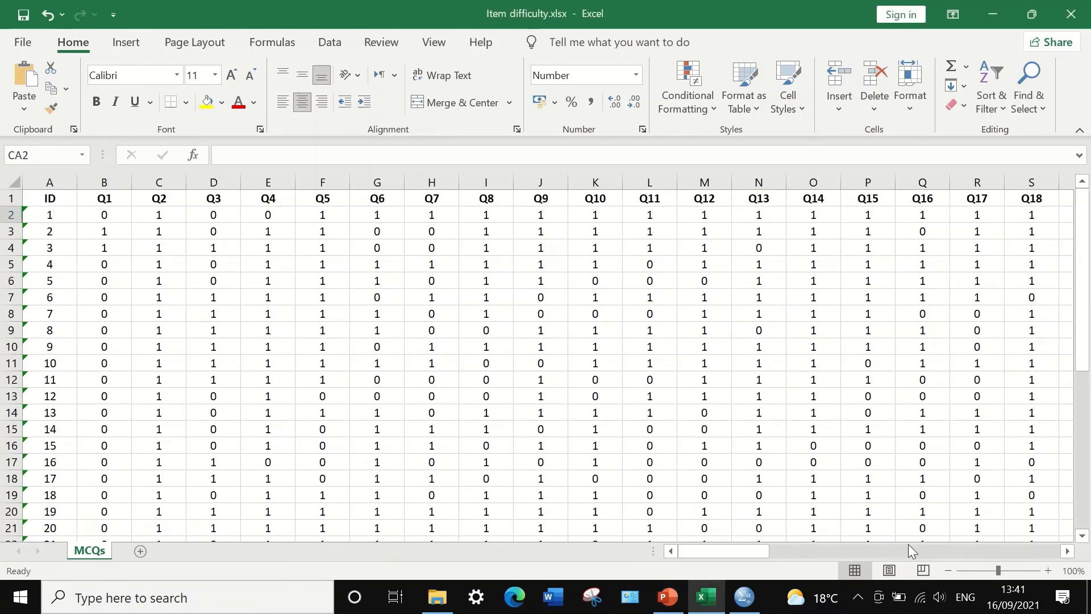
# Select the Q1 to Q76 headers with all student responses below them, B1:BY39, and copy the range
pyautogui.moveTo(725, 548); pyautogui.dragTo(691, 542)
pyautogui.click(105, 199)
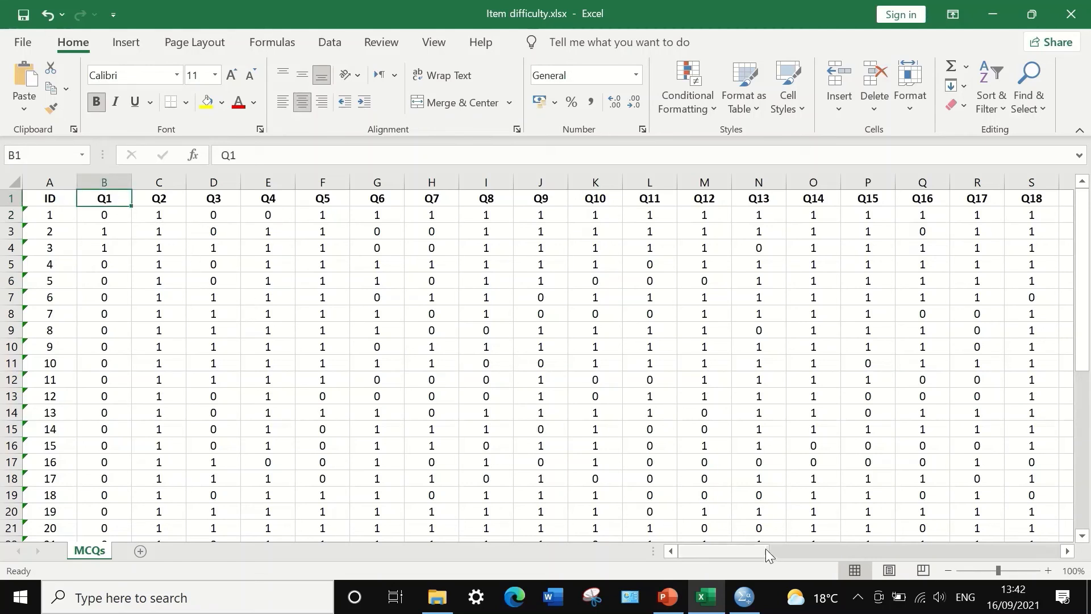
pyautogui.moveTo(735, 551); pyautogui.dragTo(1028, 539)
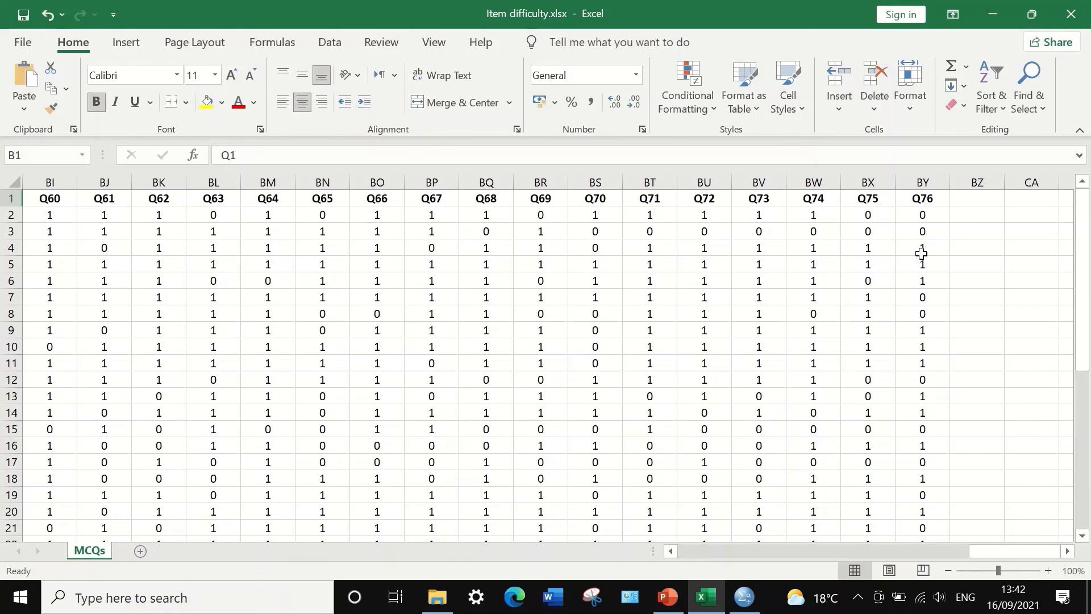
pyautogui.keyDown('shift'); pyautogui.click(916, 198); pyautogui.keyUp('shift')
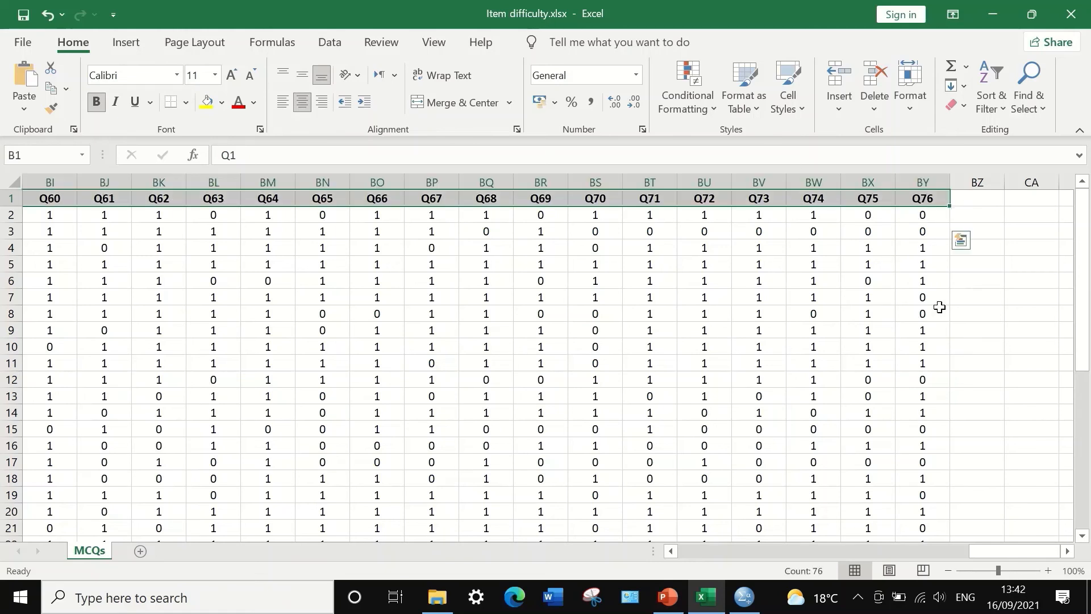
pyautogui.moveTo(1010, 552); pyautogui.dragTo(718, 544)
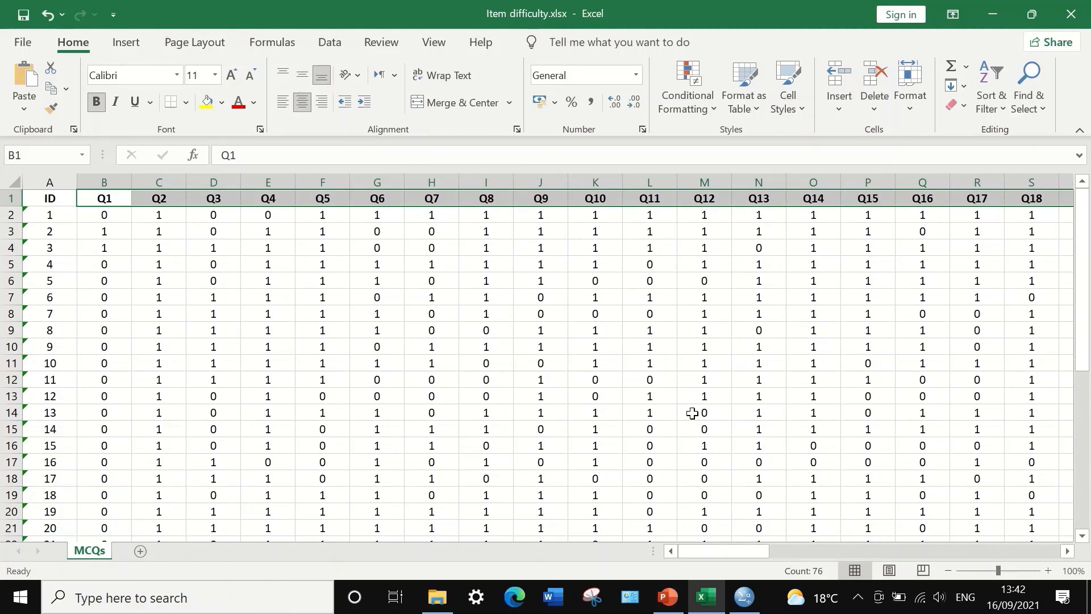
pyautogui.hotkey('ctrl', 'shift', 'Down')
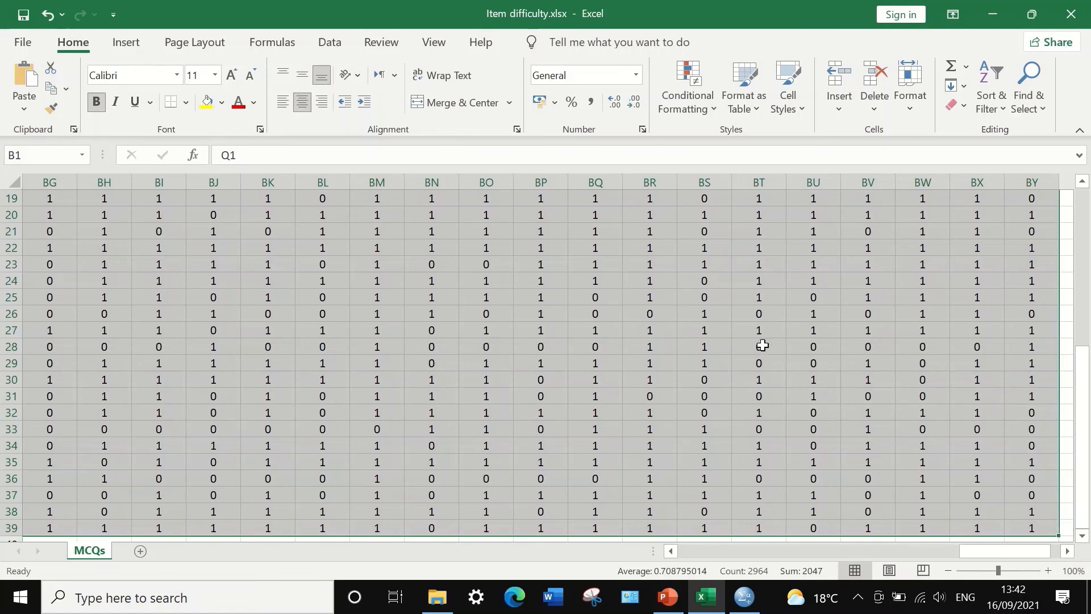
pyautogui.scroll(6, 703, 323)
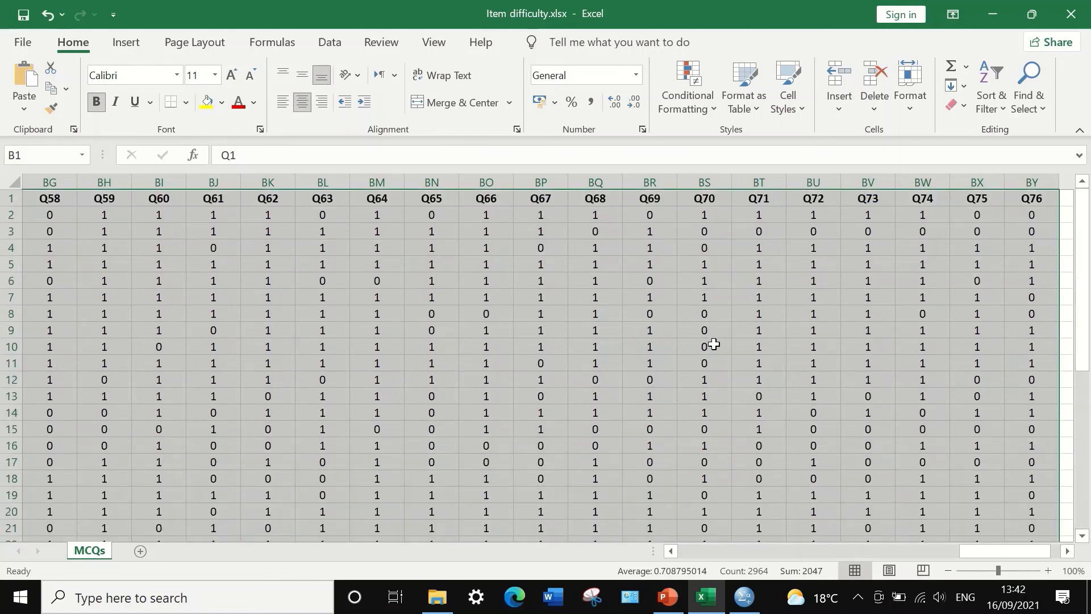
pyautogui.moveTo(987, 551); pyautogui.dragTo(637, 466)
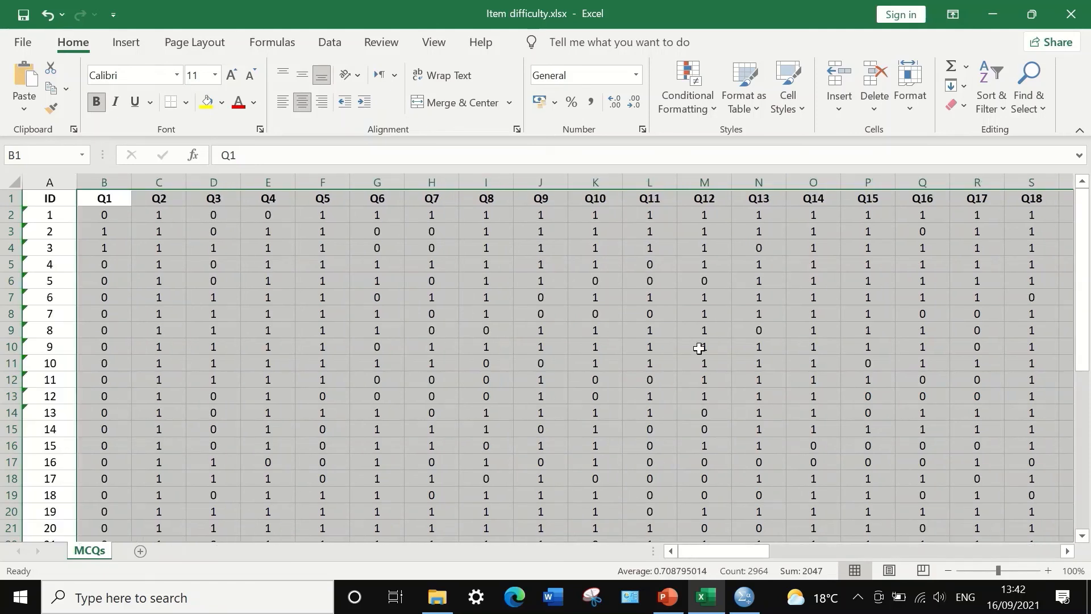
pyautogui.rightClick(561, 266)
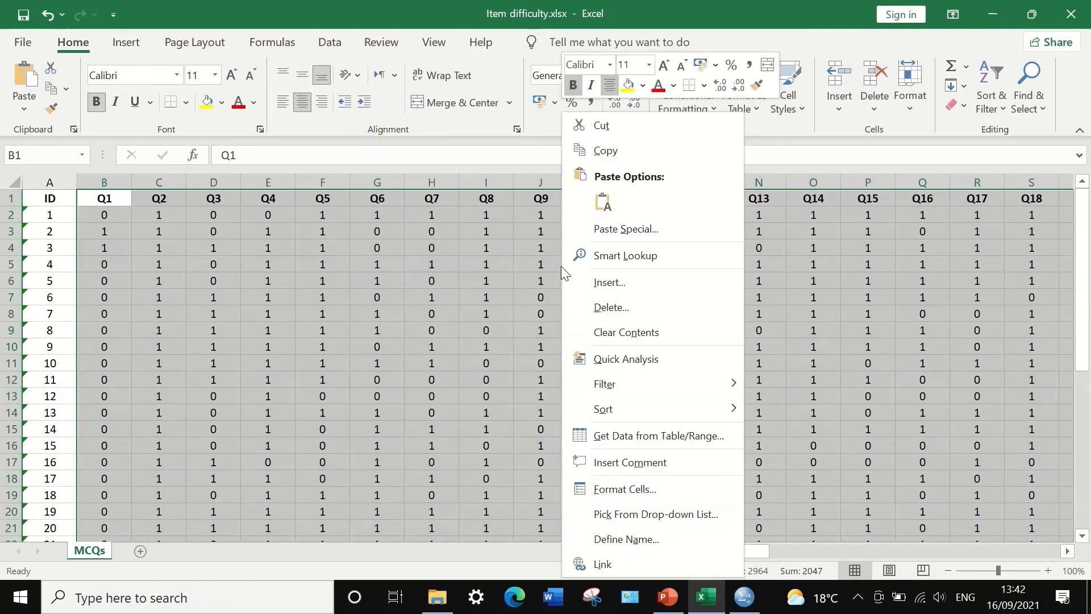
pyautogui.click(625, 151)
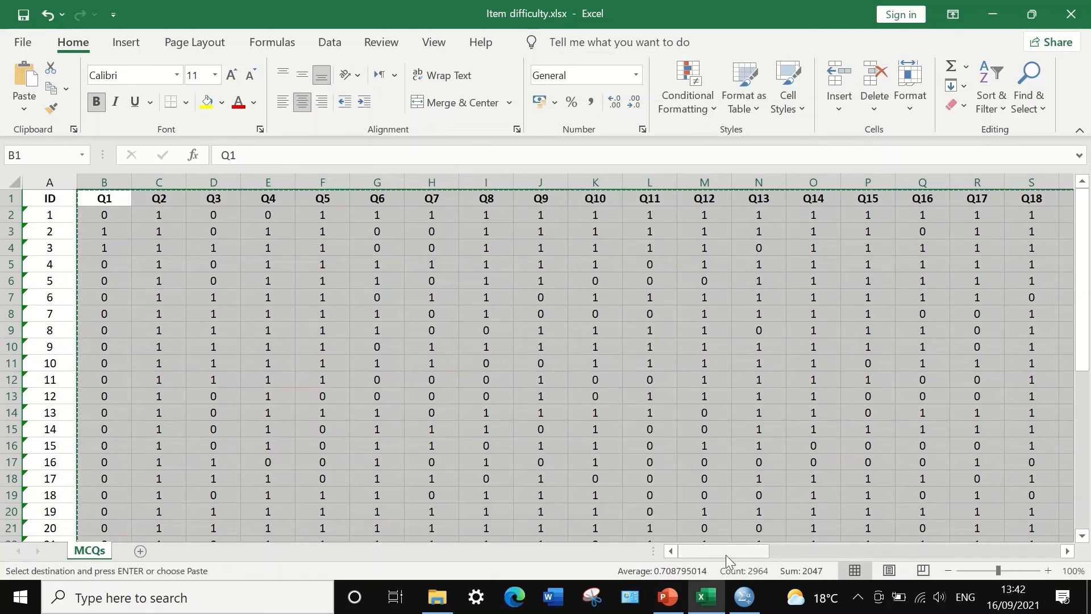
# Switch to IBM SPSS Statistics and paste the copied responses into the empty dataset, starting at the first cell
pyautogui.click(745, 597)
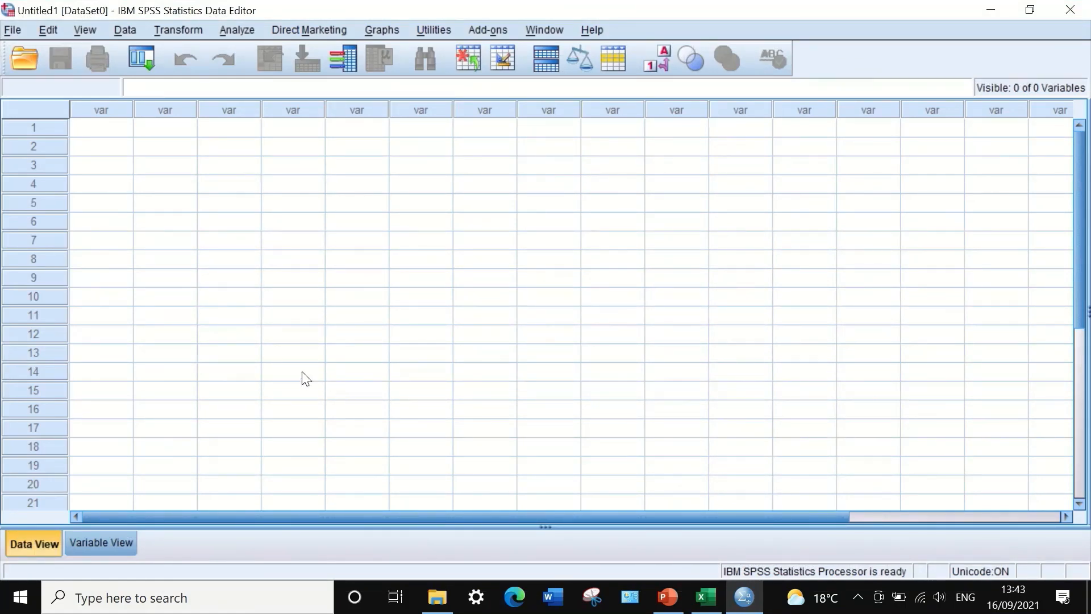
pyautogui.click(109, 127)
pyautogui.rightClick(102, 129)
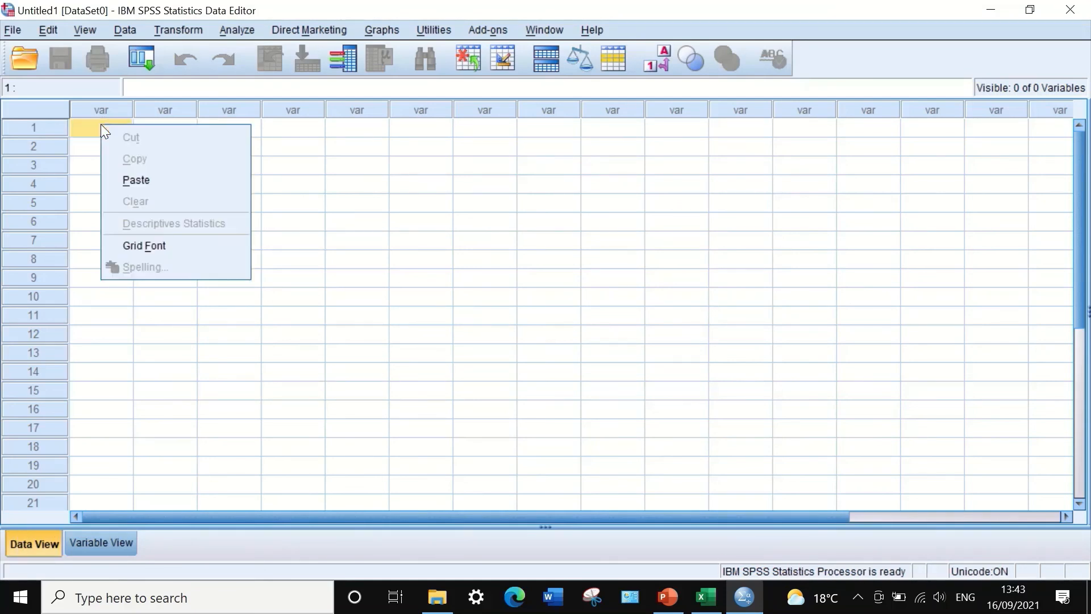
pyautogui.click(138, 179)
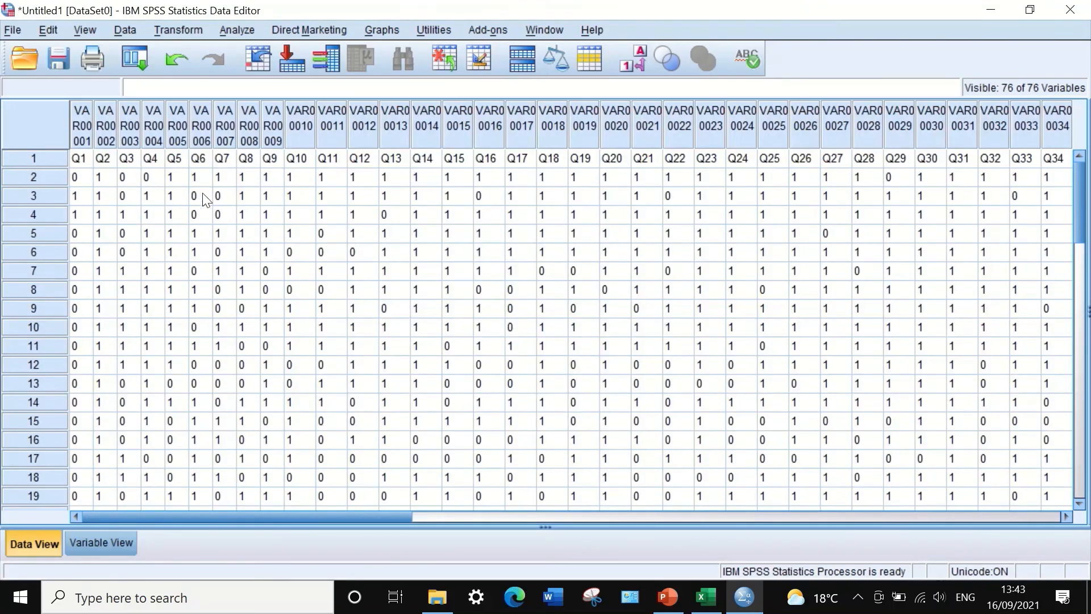
pyautogui.scroll(-4, 149, 312)
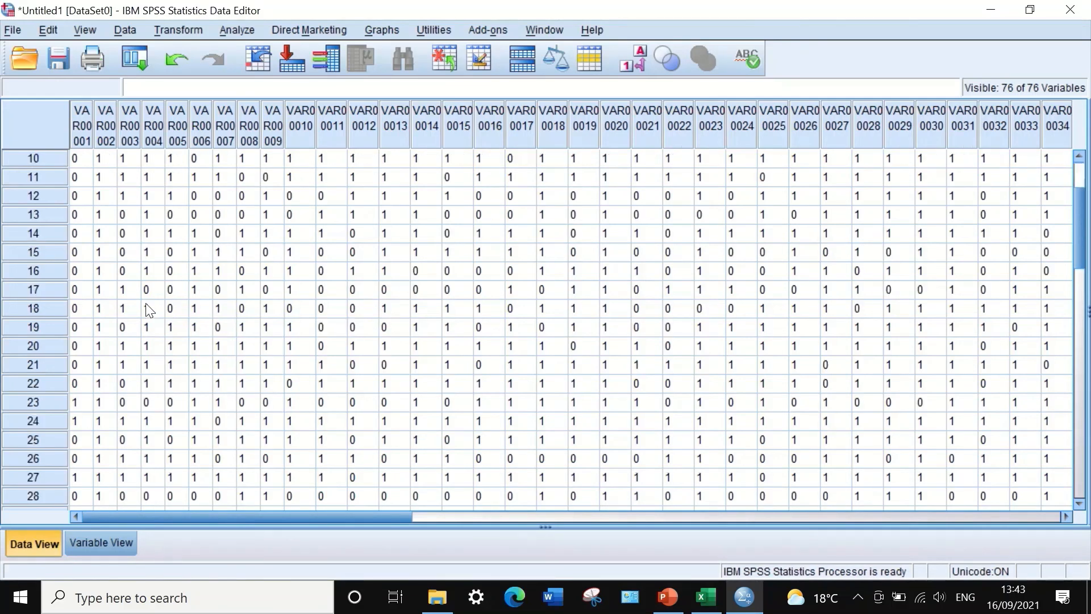
pyautogui.scroll(4, 146, 308)
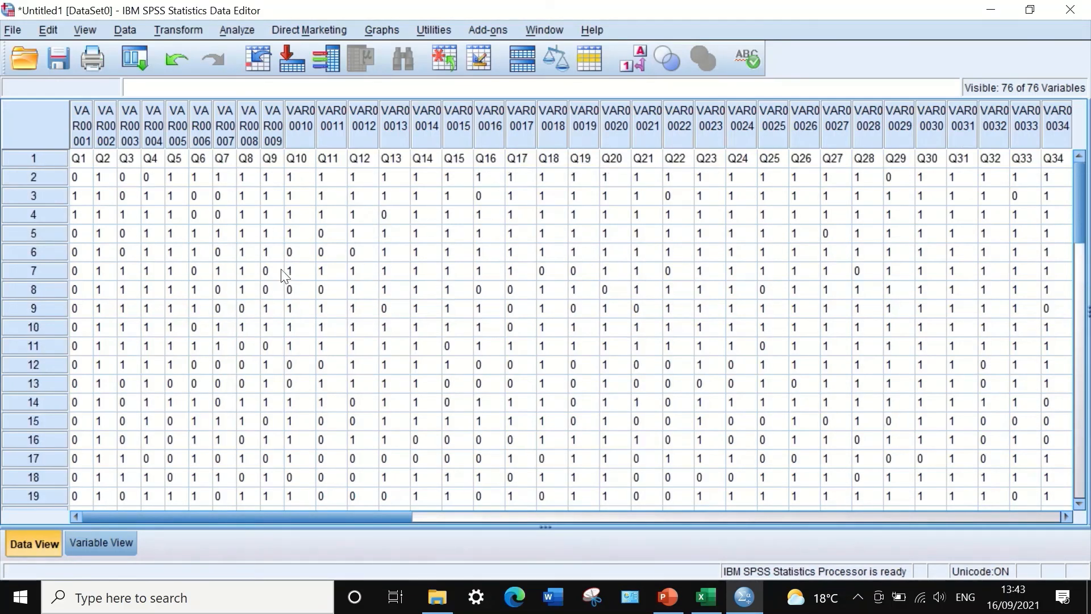
# Delete the first case row, which holds the Q1 to Q76 question labels, from the dataset
pyautogui.click(11, 160)
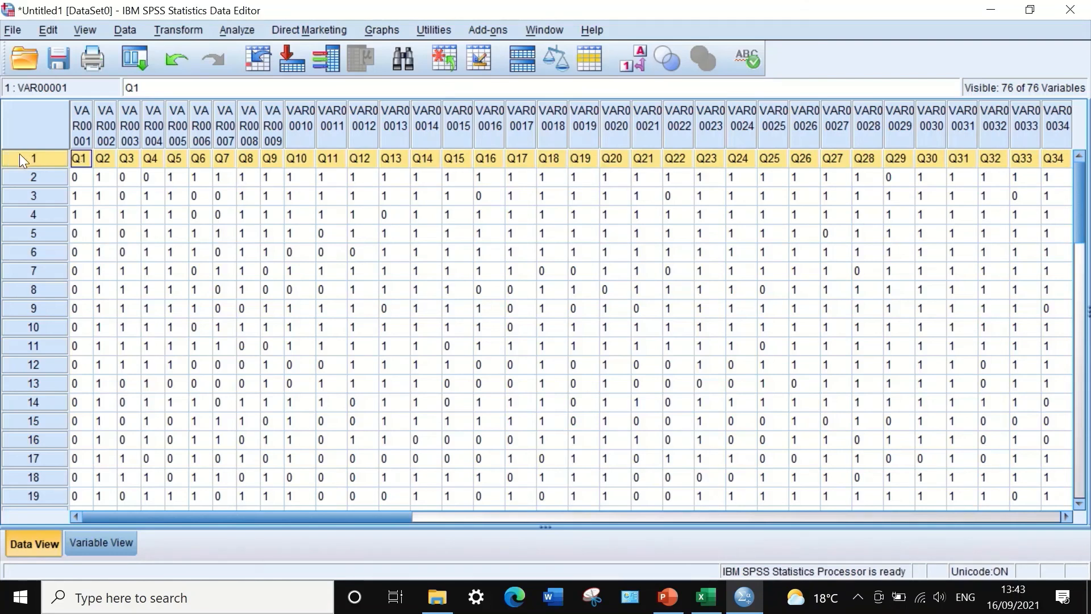
pyautogui.rightClick(20, 155)
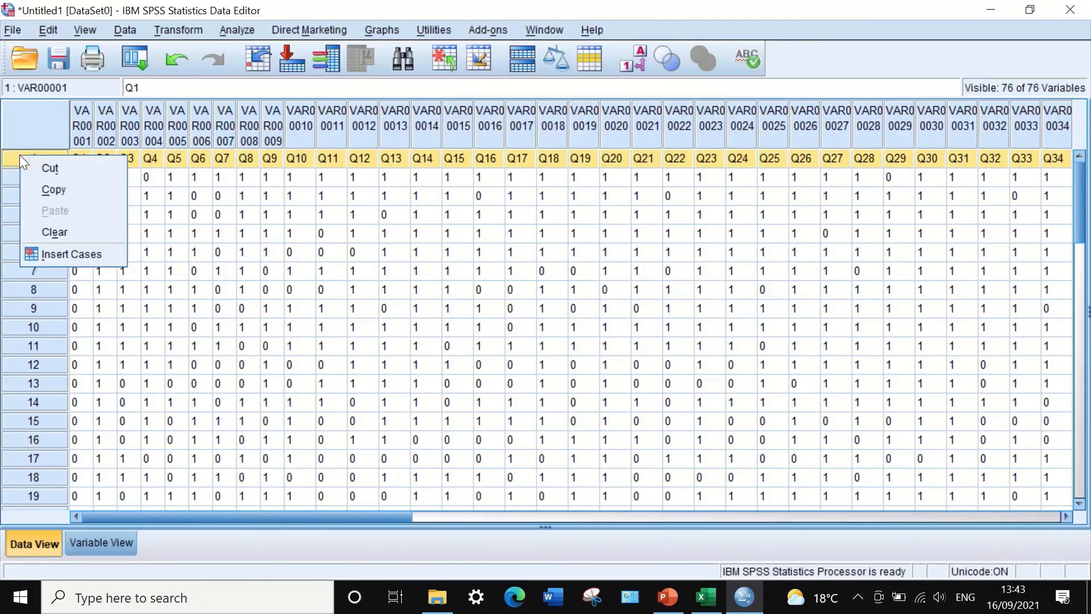
pyautogui.click(86, 232)
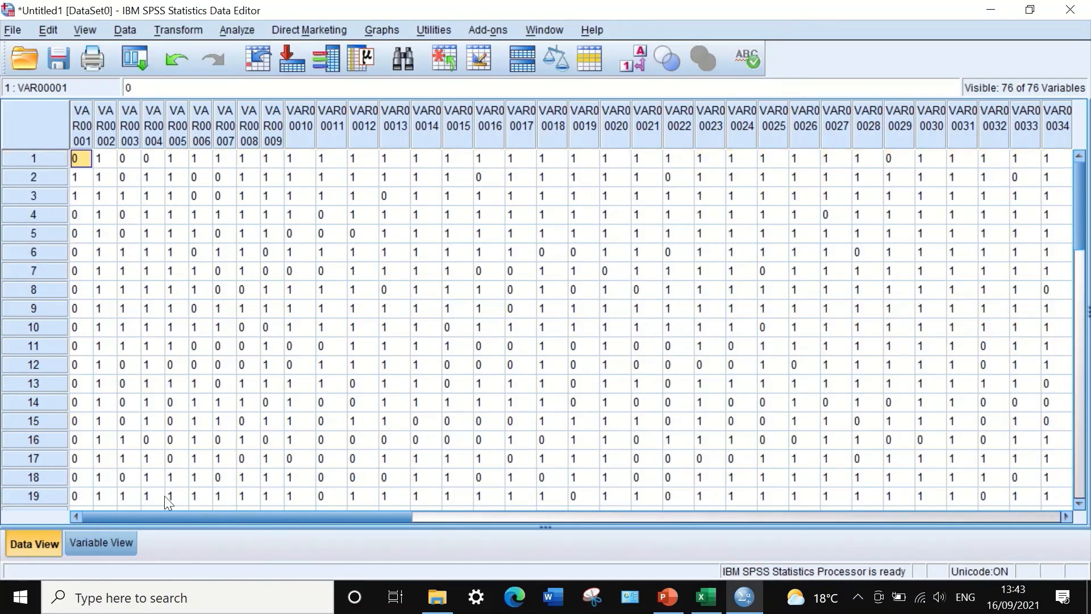
# Open the variable definitions and check the data type settings of VAR00001
pyautogui.click(107, 546)
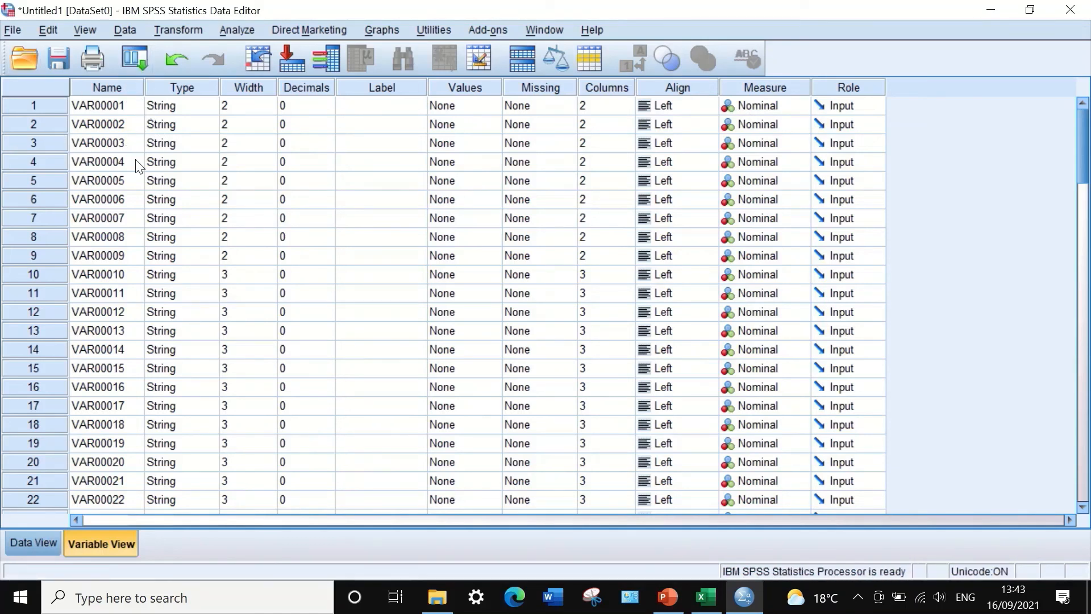
pyautogui.click(196, 111)
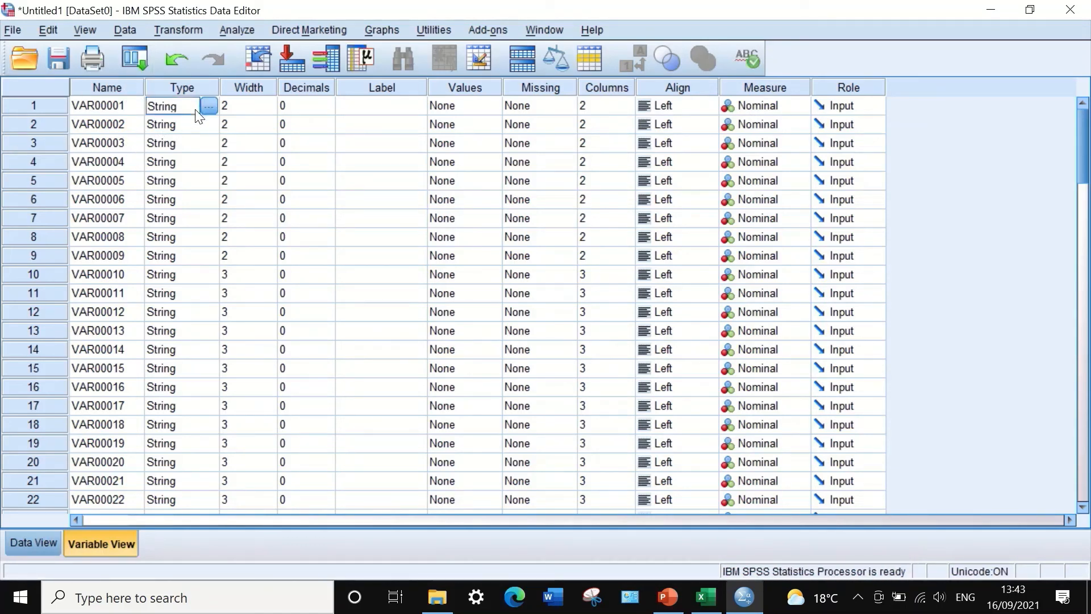
pyautogui.click(34, 541)
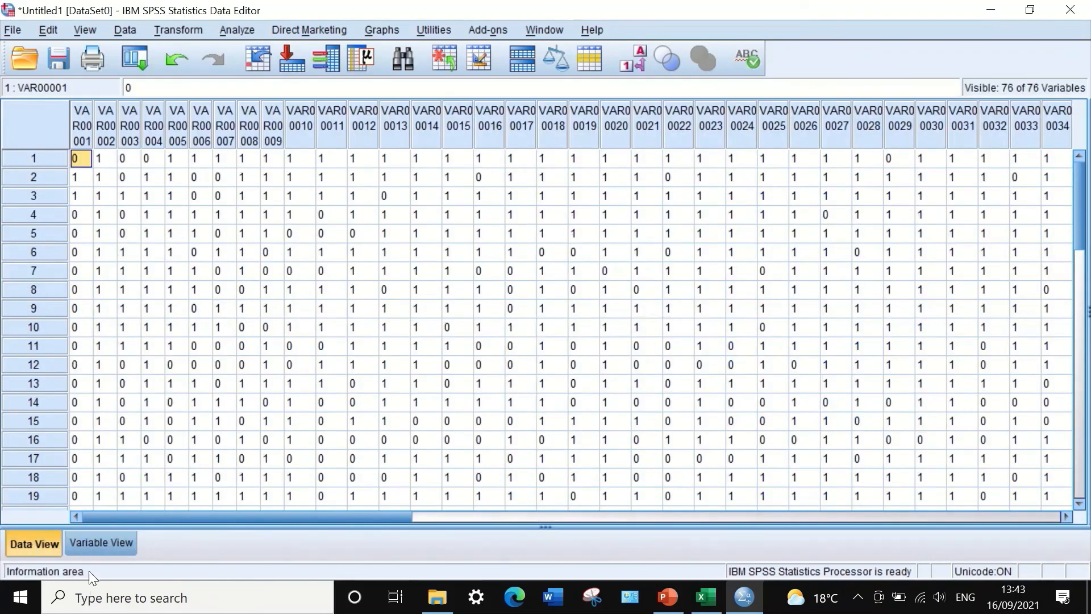
pyautogui.click(94, 537)
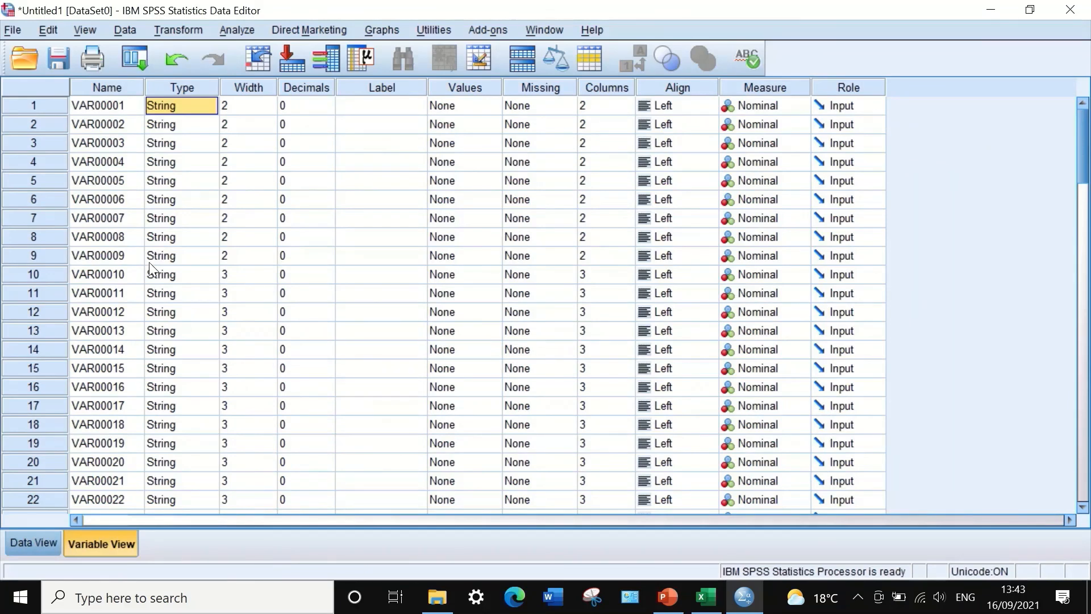
pyautogui.click(208, 104)
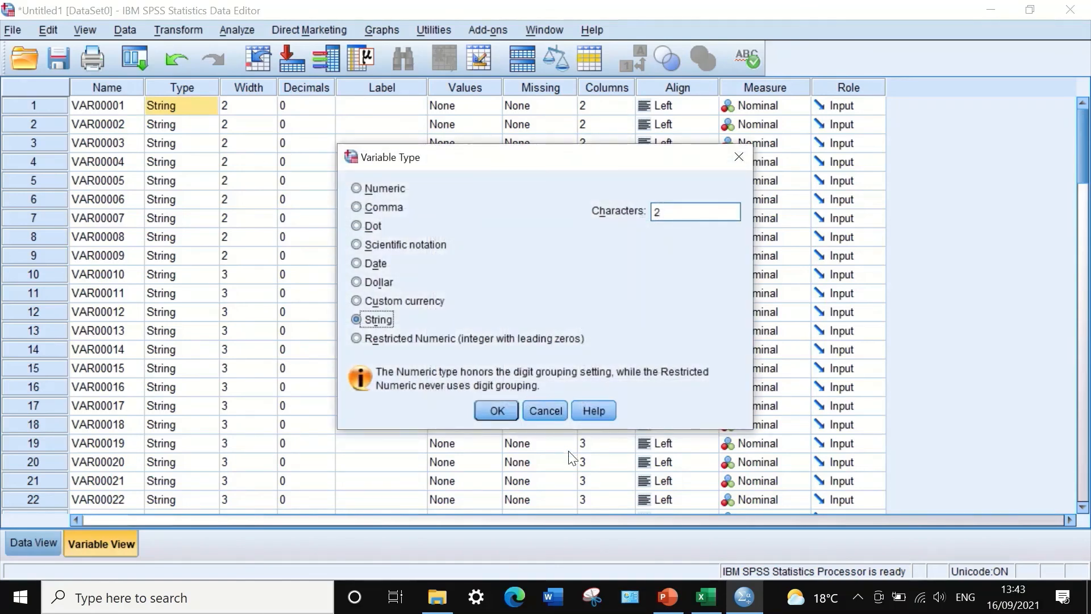
pyautogui.click(489, 415)
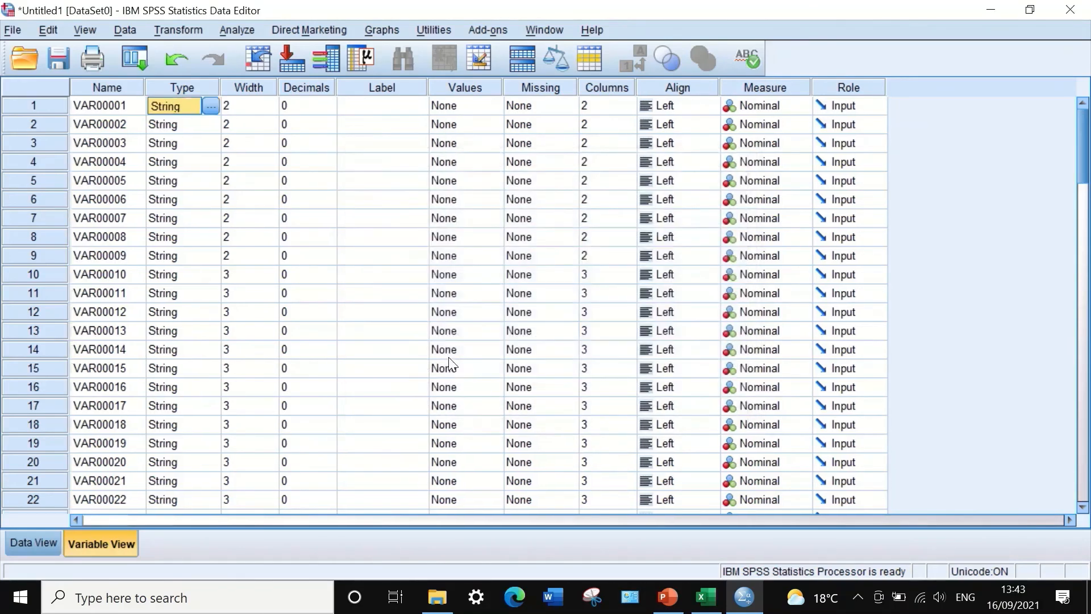
# Change the data type of VAR00002 and VAR00003 to Numeric with width 2 and 0 decimal places
pyautogui.click(178, 126)
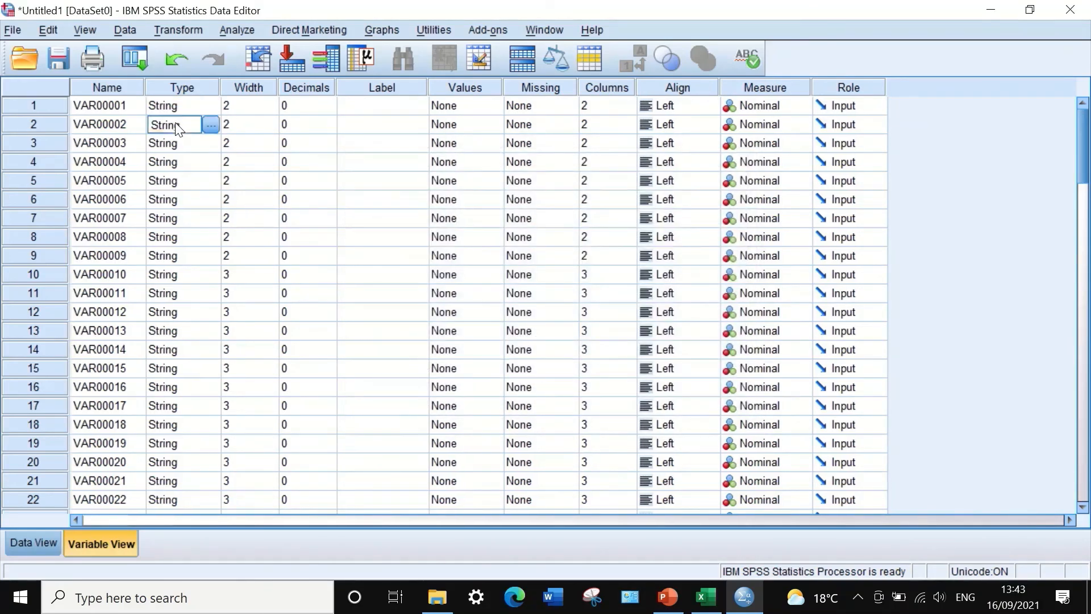
pyautogui.click(210, 125)
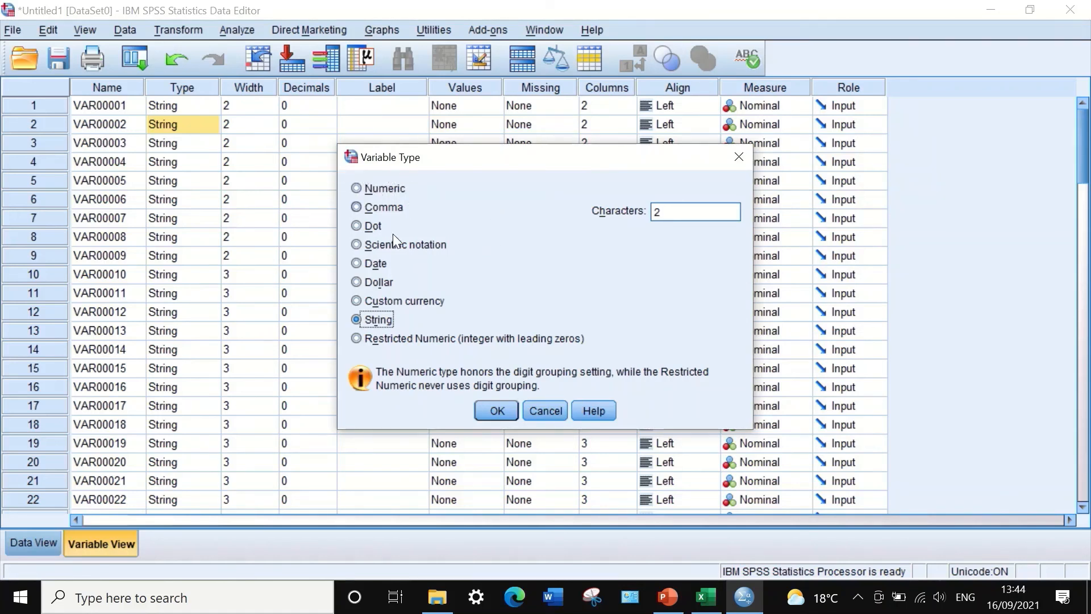
pyautogui.click(387, 188)
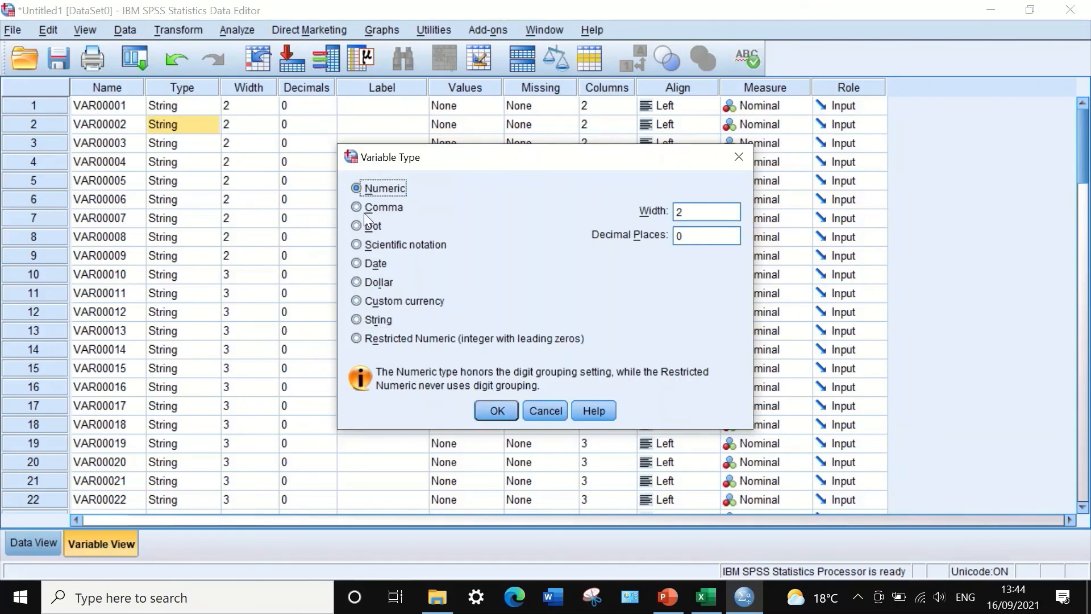
pyautogui.click(497, 410)
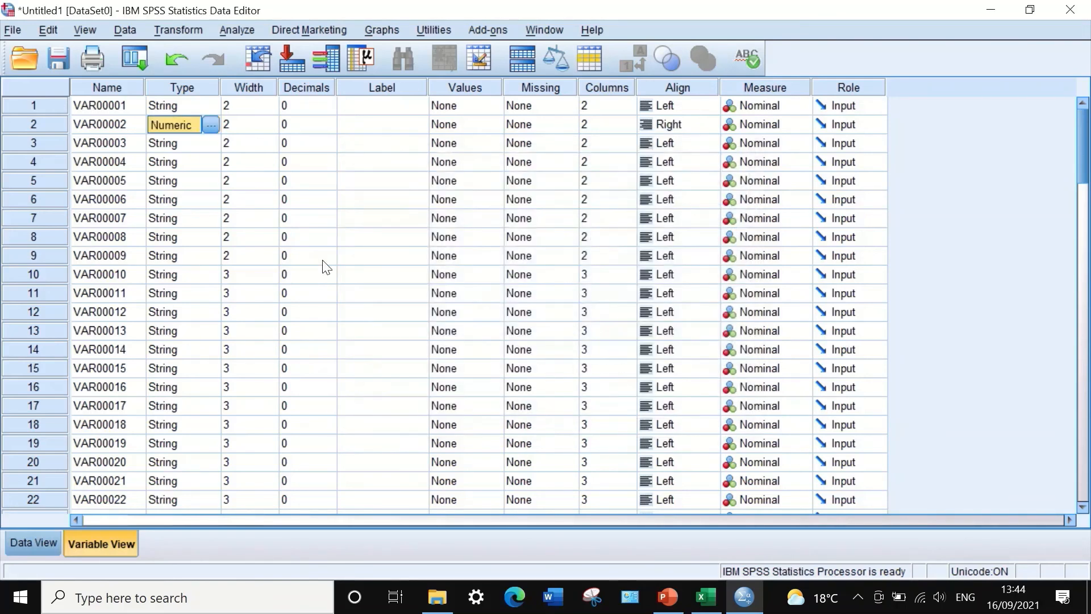
pyautogui.click(184, 147)
pyautogui.click(210, 145)
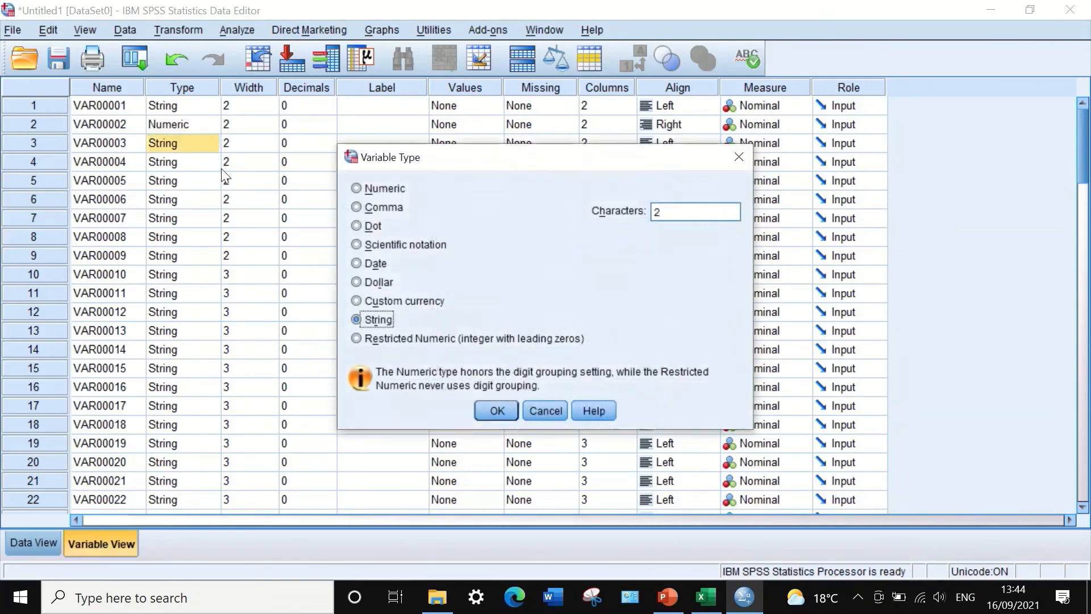
pyautogui.click(368, 189)
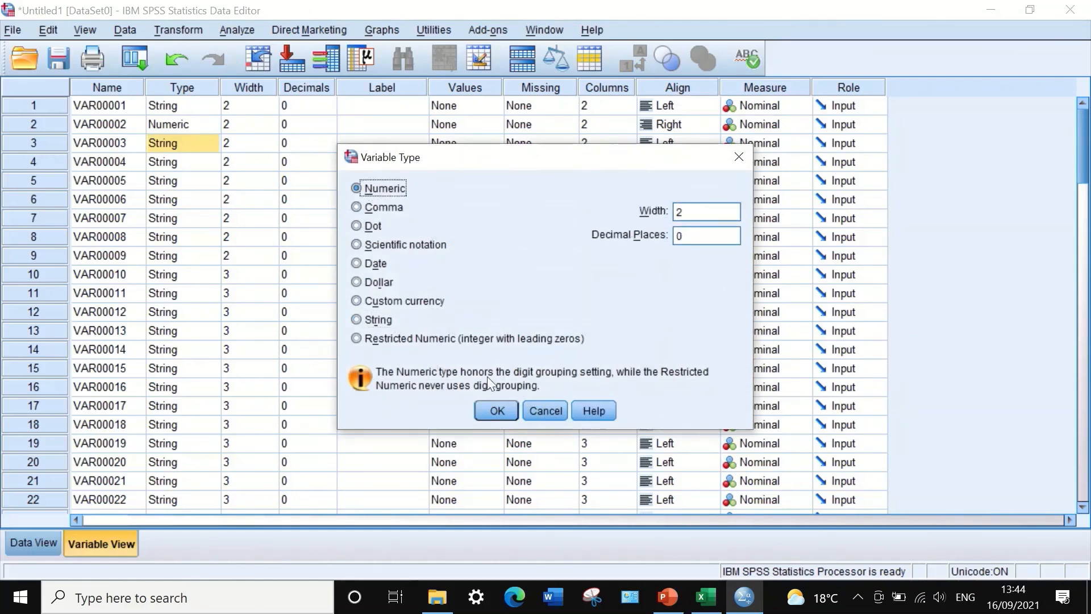
pyautogui.click(503, 410)
# Change the data type of VAR00001 to Numeric with width 2 and 0 decimal places
pyautogui.click(176, 103)
pyautogui.click(211, 106)
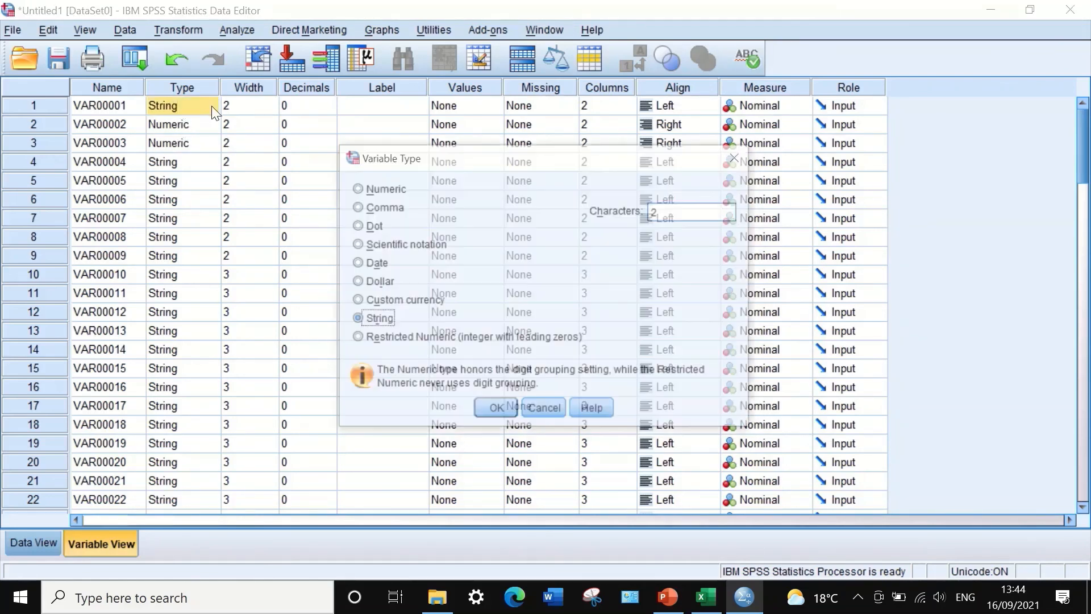
pyautogui.click(363, 188)
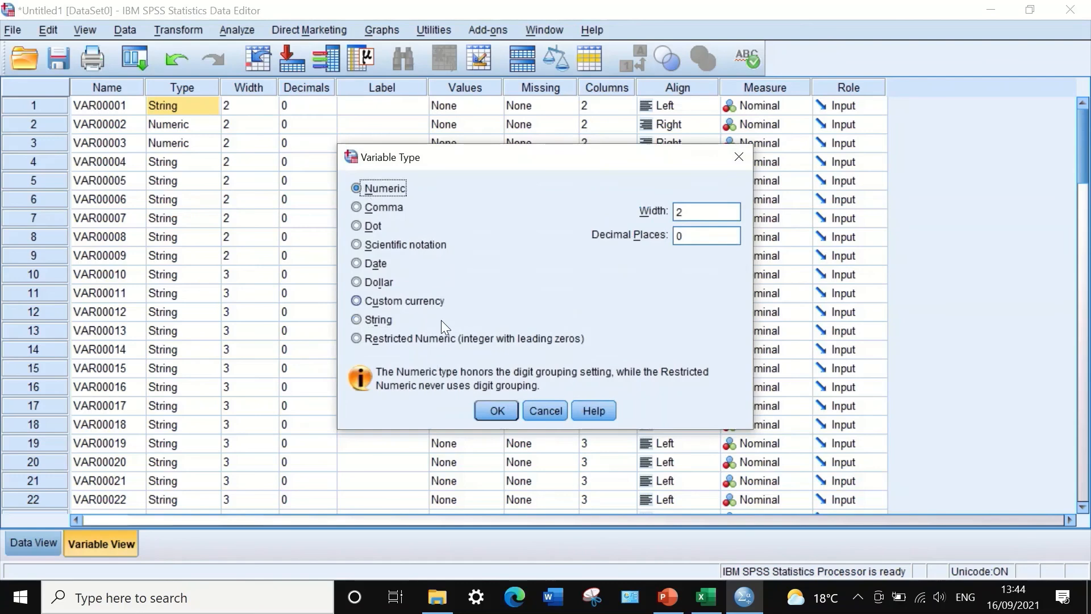
pyautogui.click(496, 409)
pyautogui.click(180, 162)
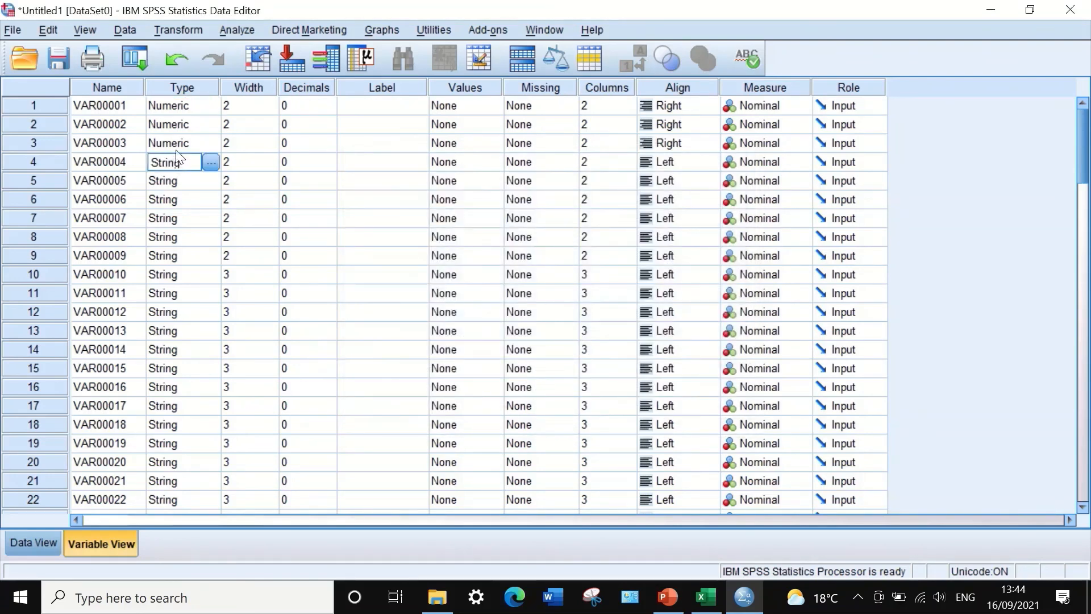
# Copy the Numeric type from VAR00001 and paste it onto VAR00004 through VAR00076
pyautogui.click(201, 108)
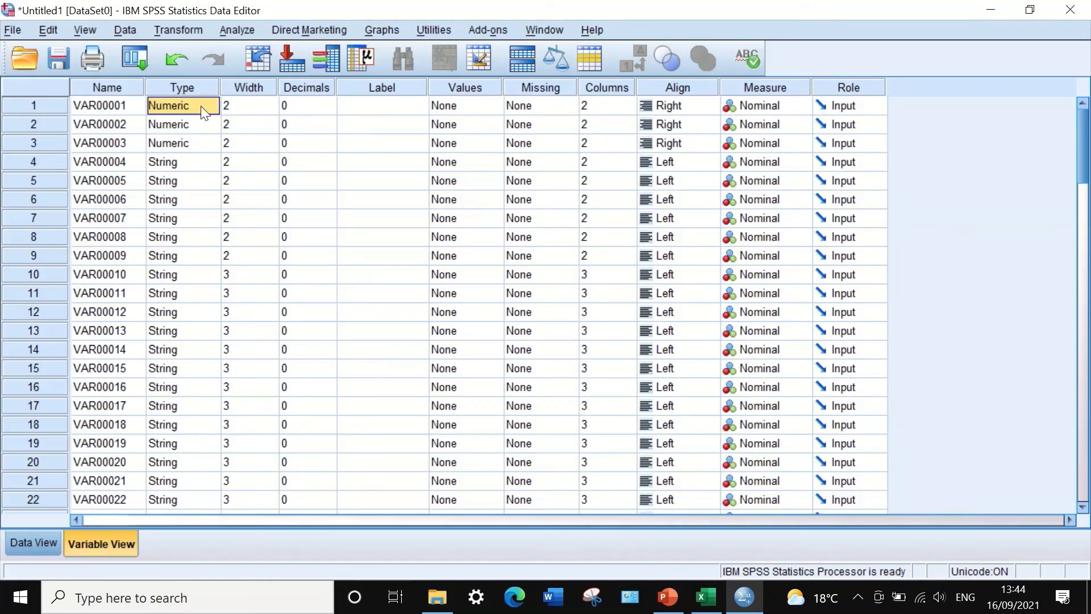
pyautogui.rightClick(197, 108)
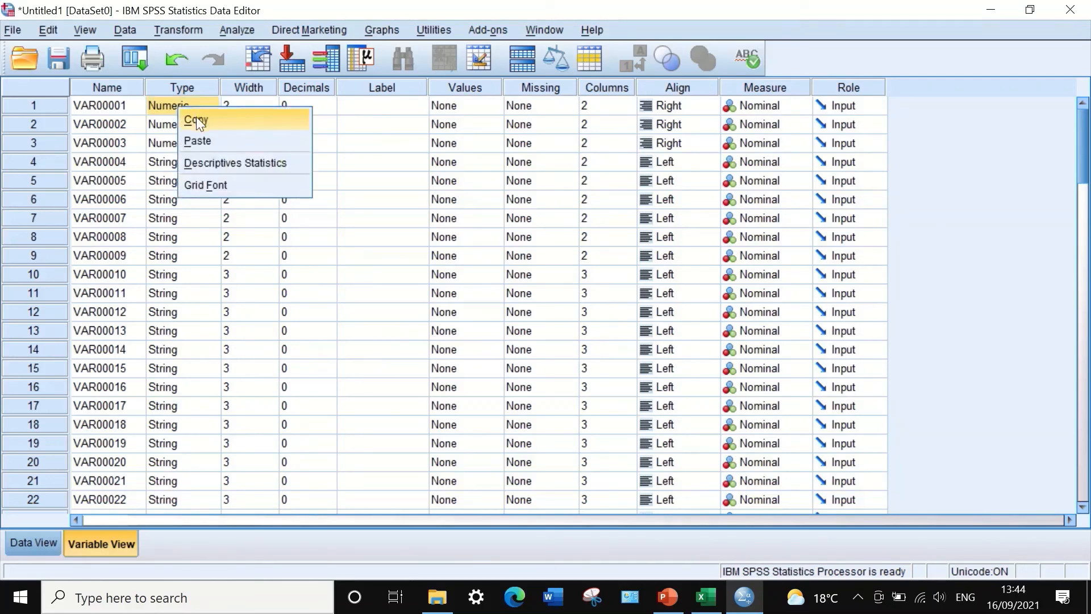
pyautogui.click(196, 117)
pyautogui.moveTo(175, 159); pyautogui.dragTo(200, 289)
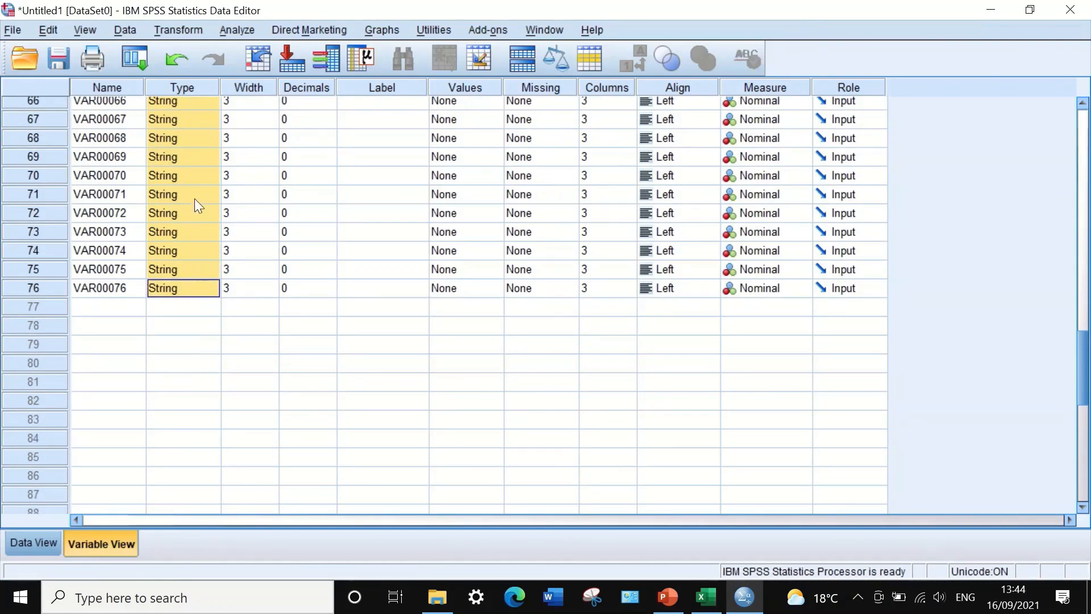
pyautogui.rightClick(189, 187)
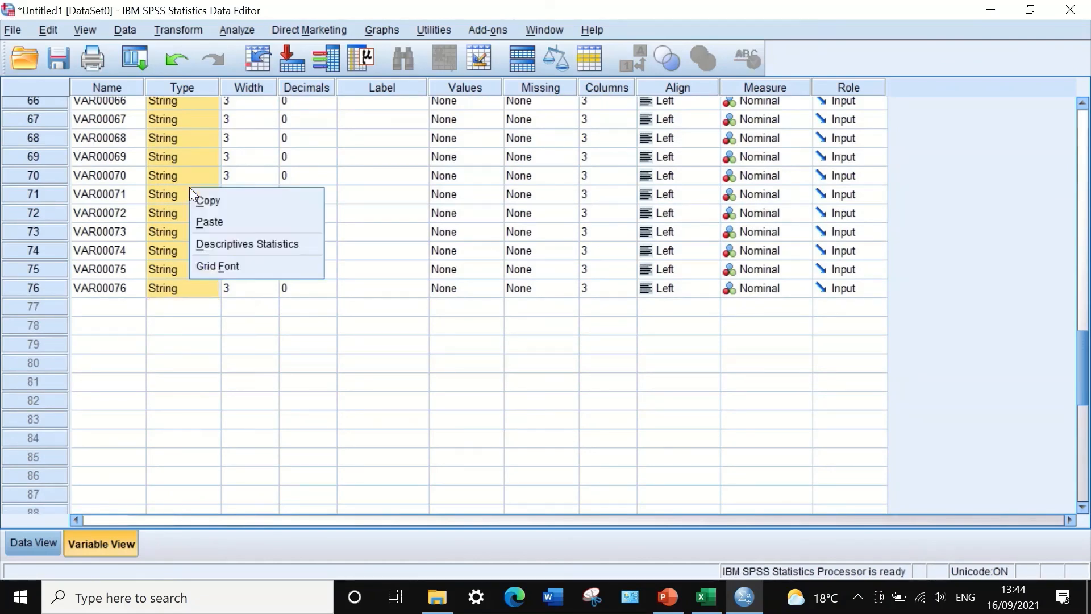
pyautogui.click(203, 220)
pyautogui.scroll(12, 173, 258)
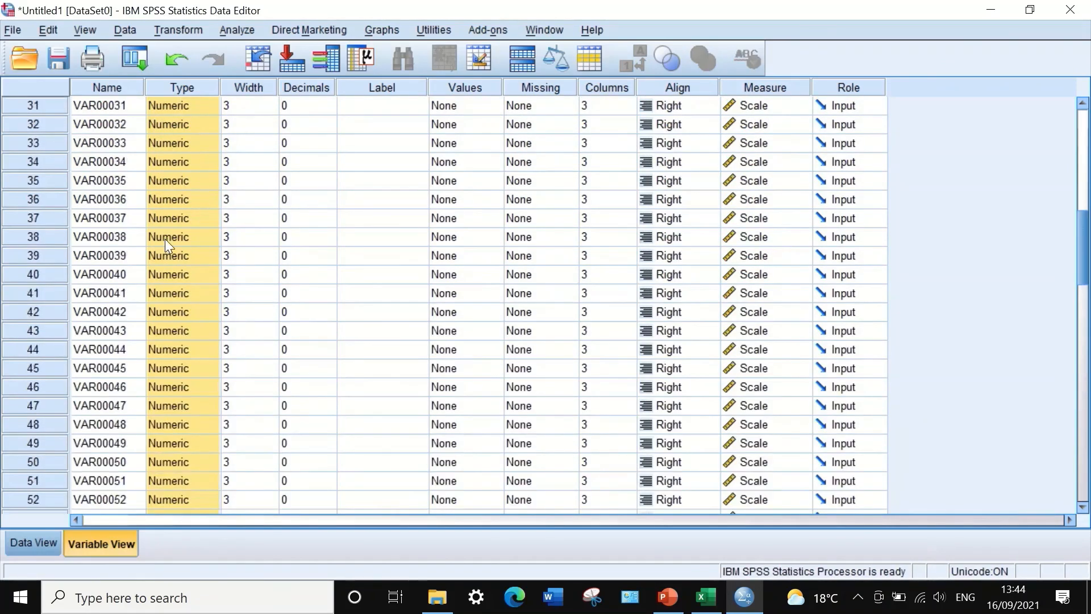
pyautogui.scroll(10, 164, 239)
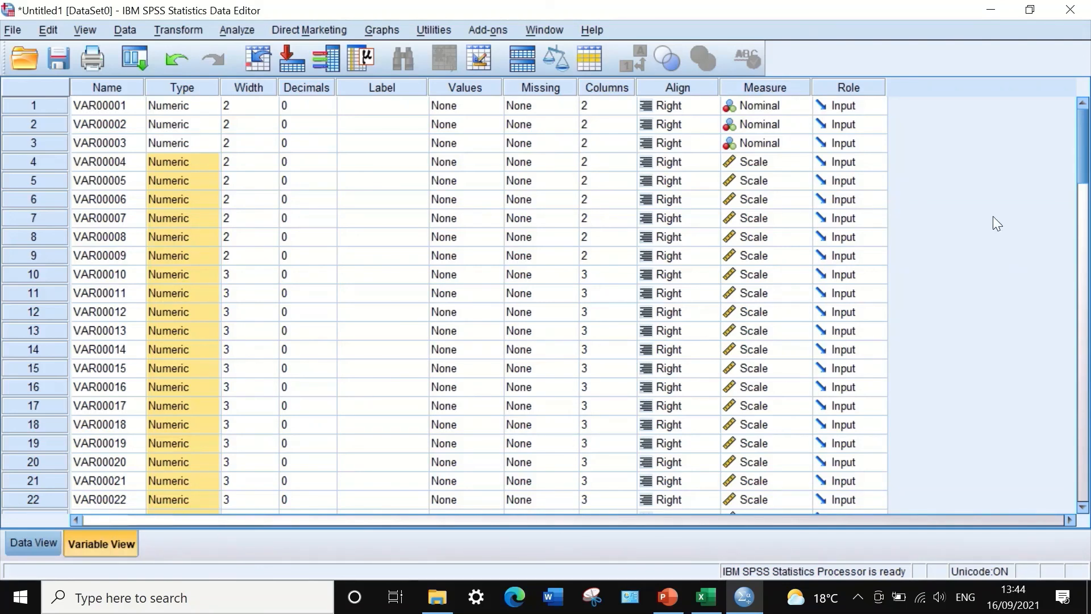
# Set the alignment of VAR00001, VAR00002 and VAR00003 to Center
pyautogui.click(687, 107)
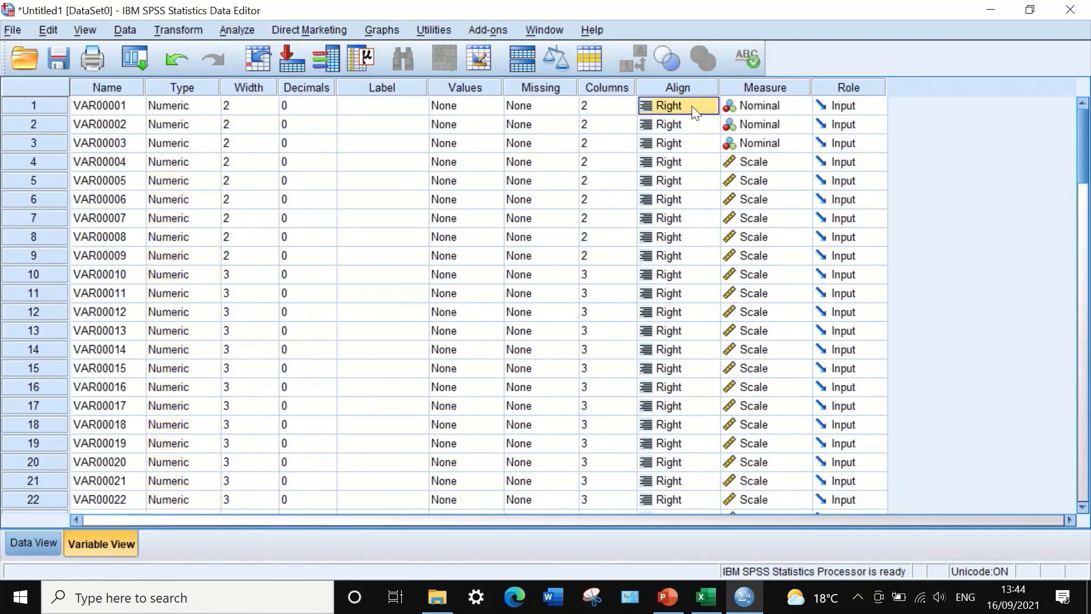
pyautogui.click(699, 108)
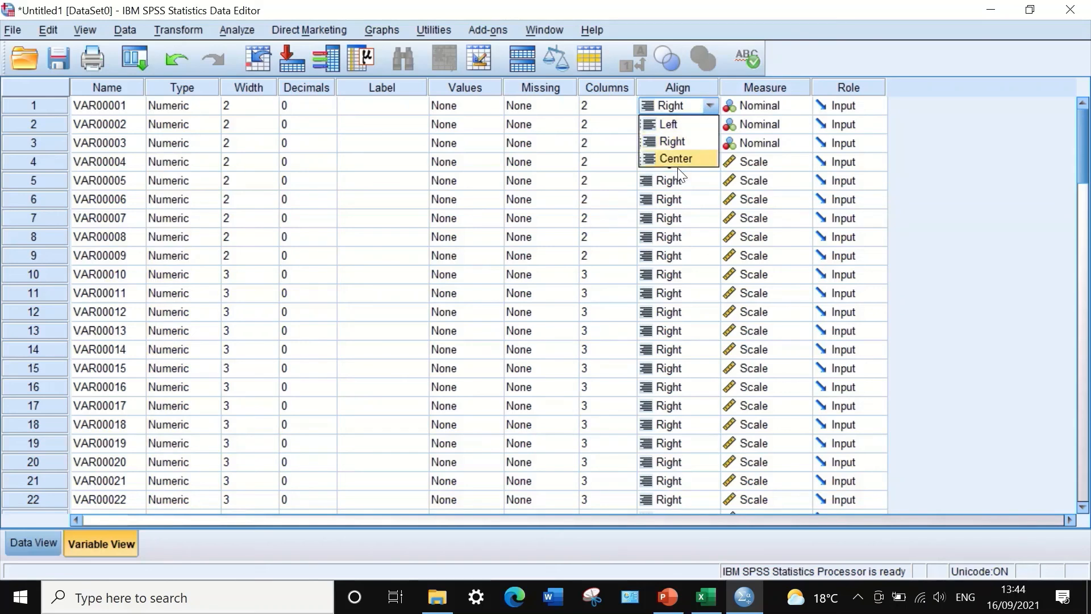
pyautogui.click(684, 158)
pyautogui.click(685, 126)
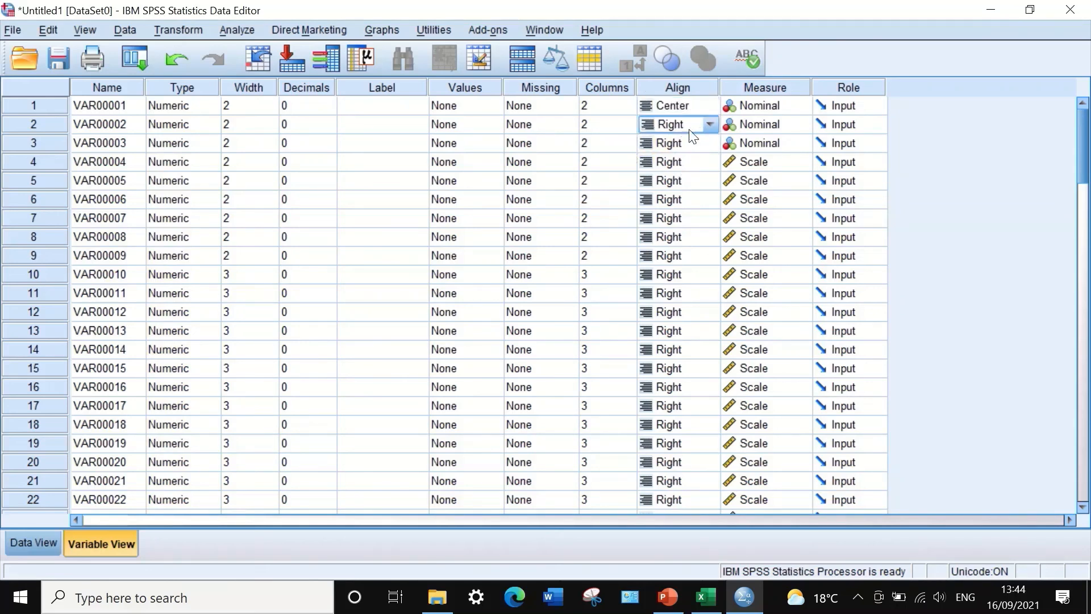
pyautogui.click(711, 124)
pyautogui.click(684, 177)
pyautogui.click(688, 144)
pyautogui.click(711, 143)
pyautogui.click(681, 192)
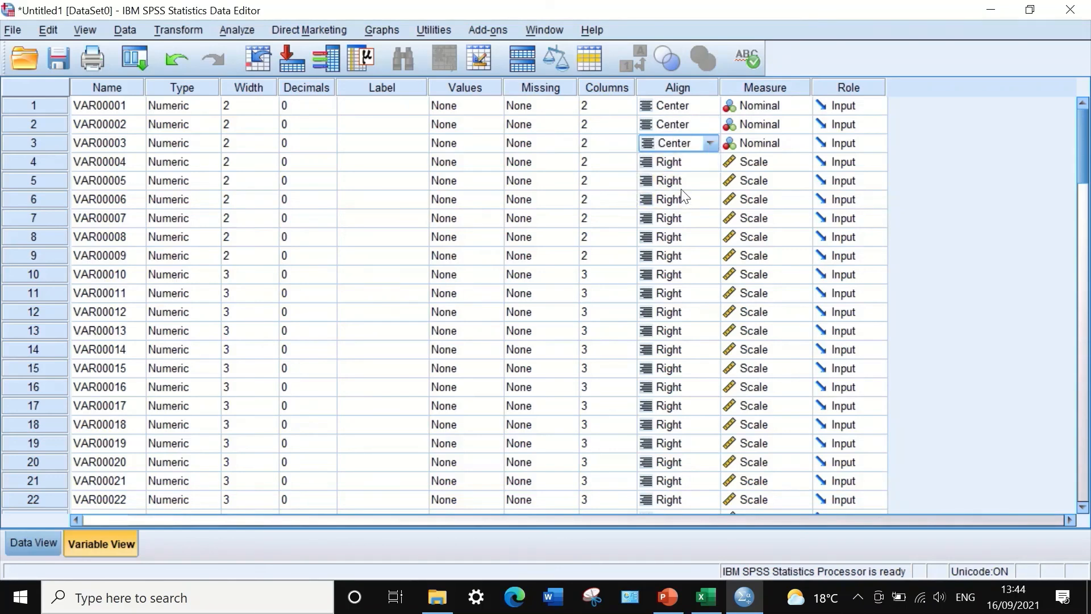
# Copy the Center alignment from VAR00001 and paste it onto VAR00004 through VAR00076
pyautogui.rightClick(672, 108)
pyautogui.click(682, 114)
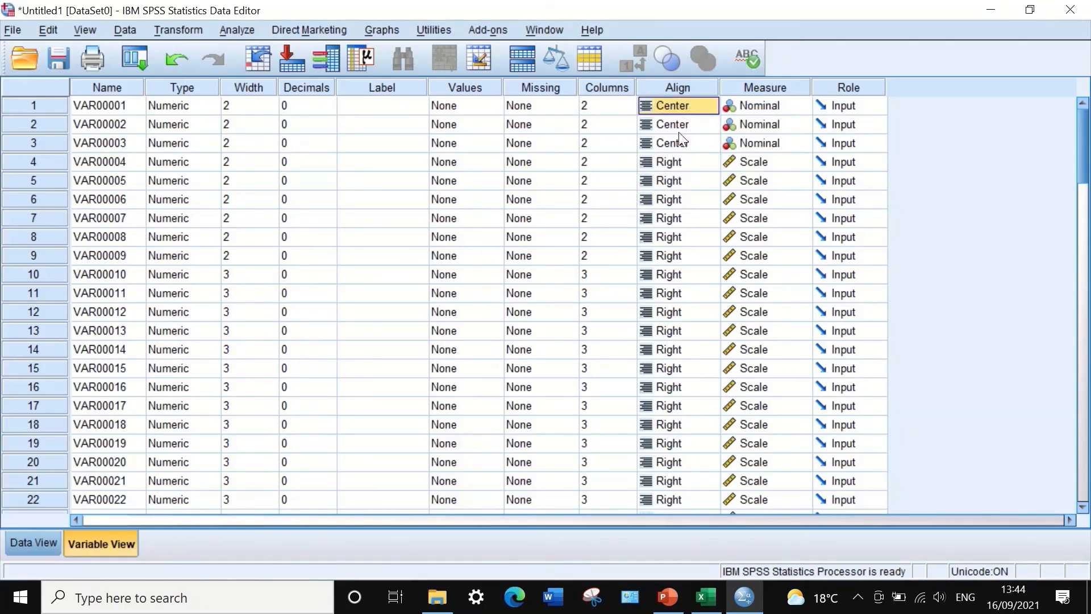
pyautogui.moveTo(674, 160); pyautogui.dragTo(707, 349)
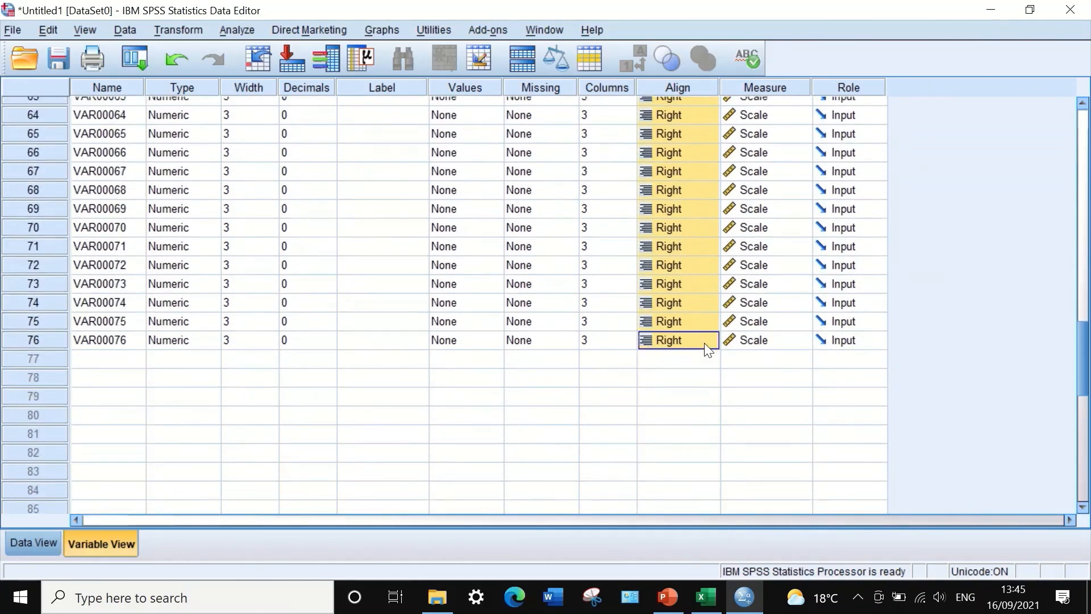
pyautogui.rightClick(680, 219)
pyautogui.click(704, 251)
pyautogui.scroll(18, 715, 285)
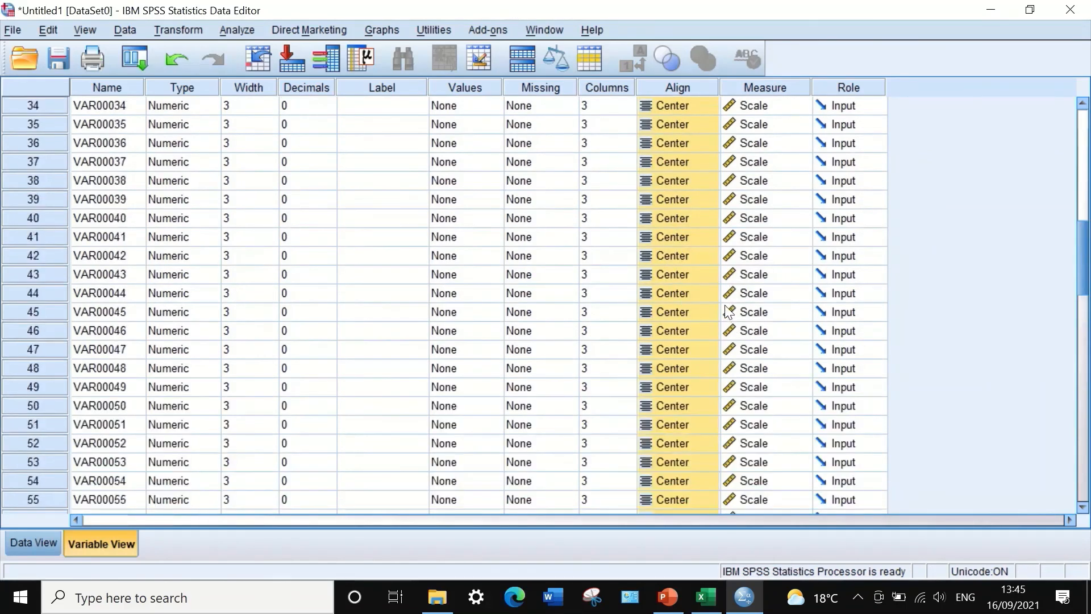
pyautogui.scroll(2, 715, 285)
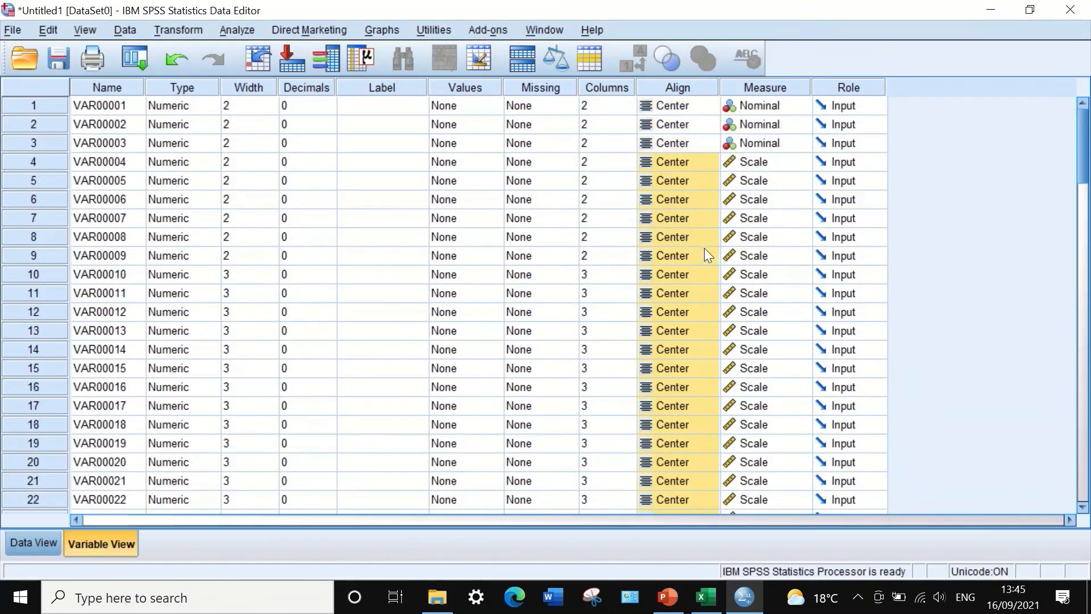
# Set the measurement level of VAR00001, VAR00002 and VAR00003 to Scale and check the definitions through VAR00076
pyautogui.click(787, 107)
pyautogui.click(793, 125)
pyautogui.click(802, 124)
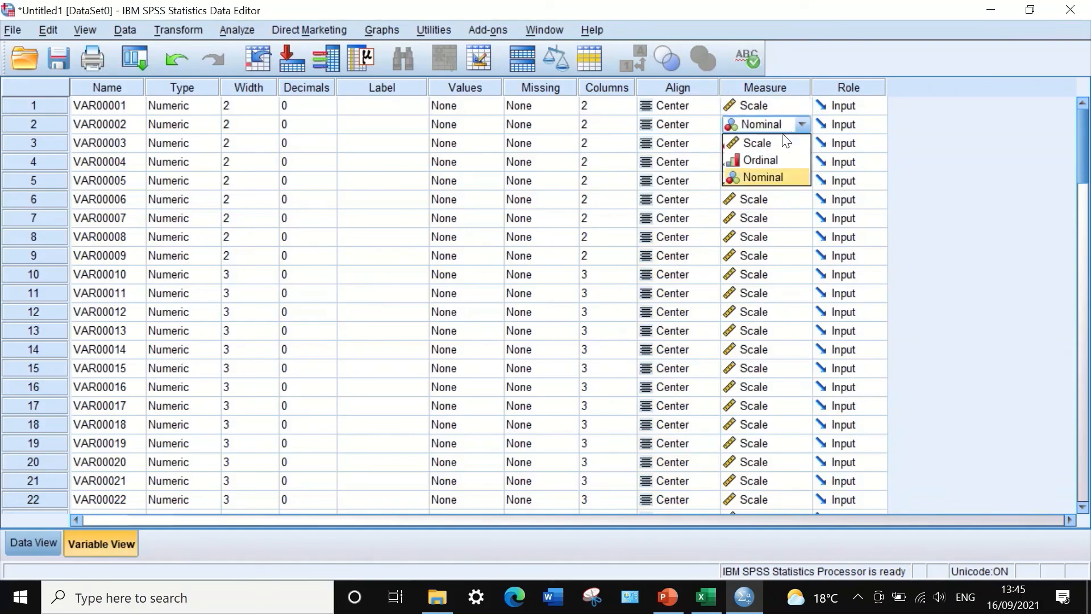
pyautogui.click(773, 144)
pyautogui.click(770, 147)
pyautogui.click(772, 161)
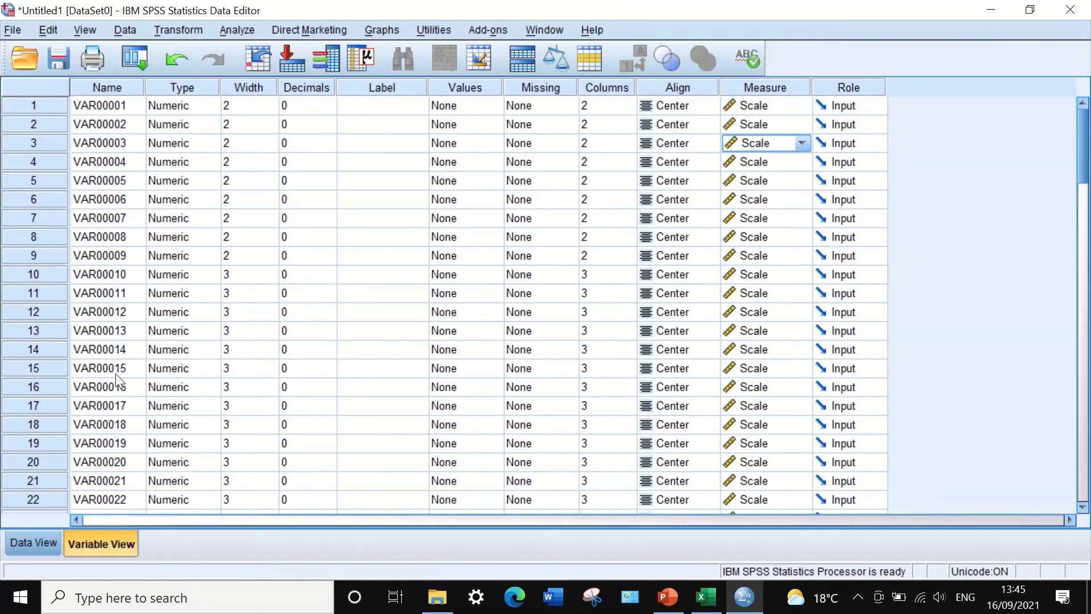
pyautogui.scroll(-18, 97, 233)
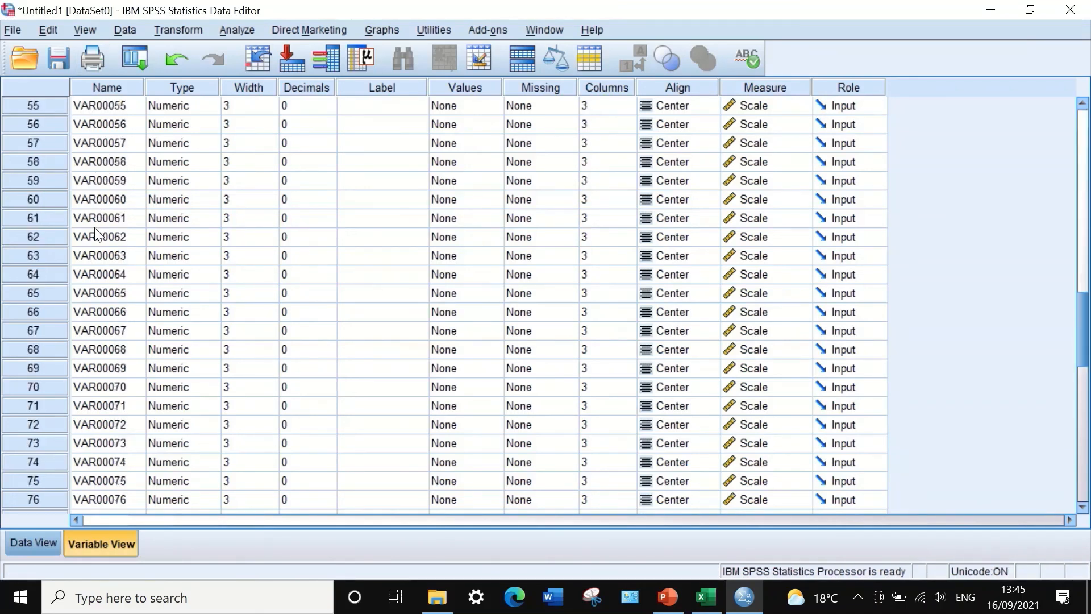
# Replace VAR000 with Q in every entry of the Name column, from VAR00001 through VAR00076
pyautogui.scroll(-5, 96, 233)
pyautogui.scroll(9, 98, 232)
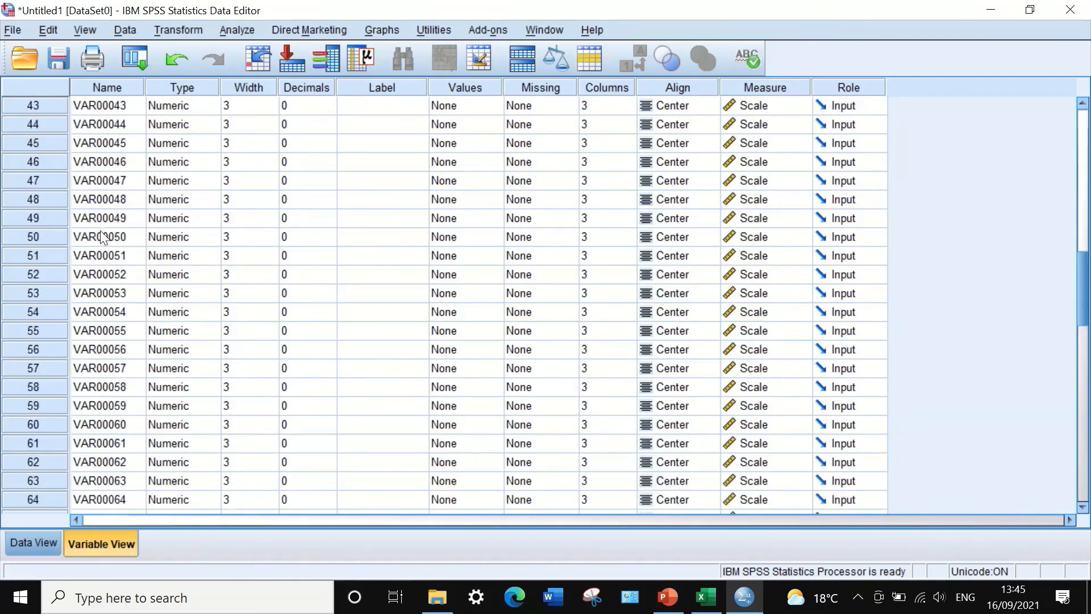
pyautogui.scroll(-6, 100, 230)
pyautogui.scroll(20, 110, 295)
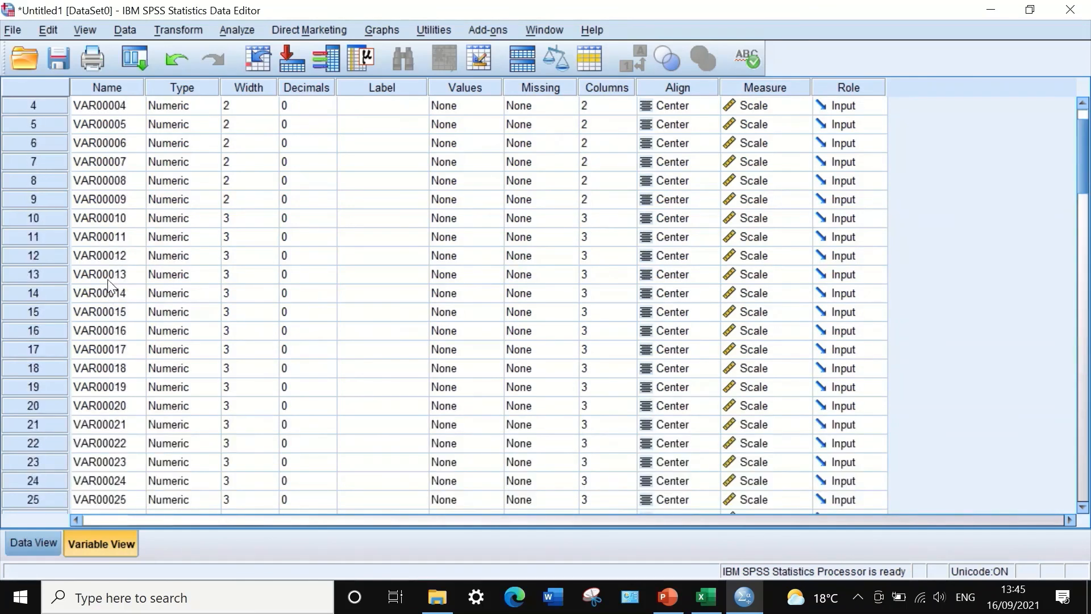
pyautogui.click(103, 86)
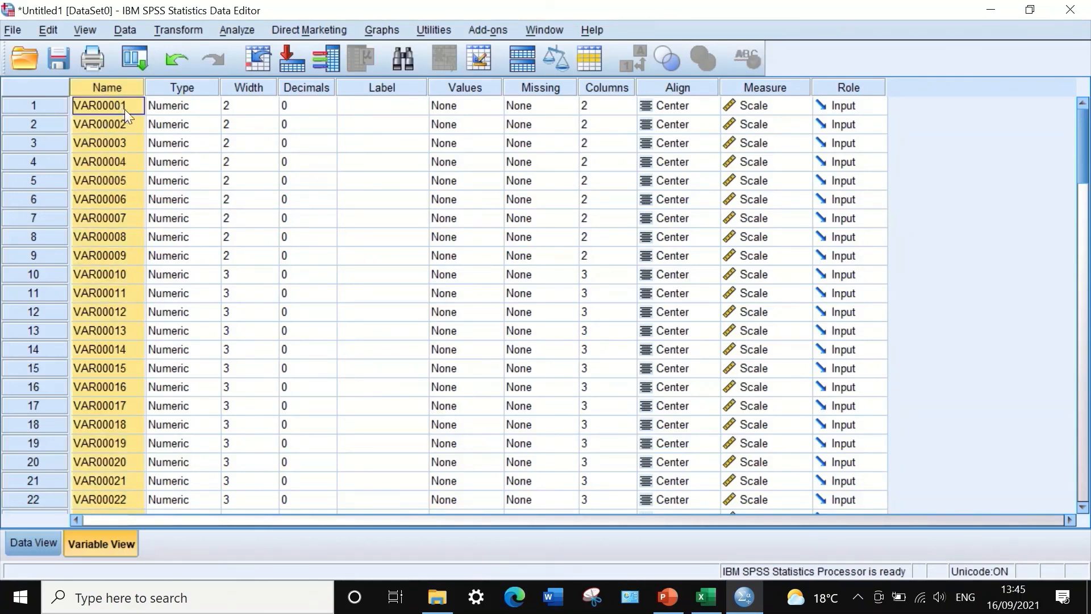
pyautogui.hotkey('ctrl', 'f')
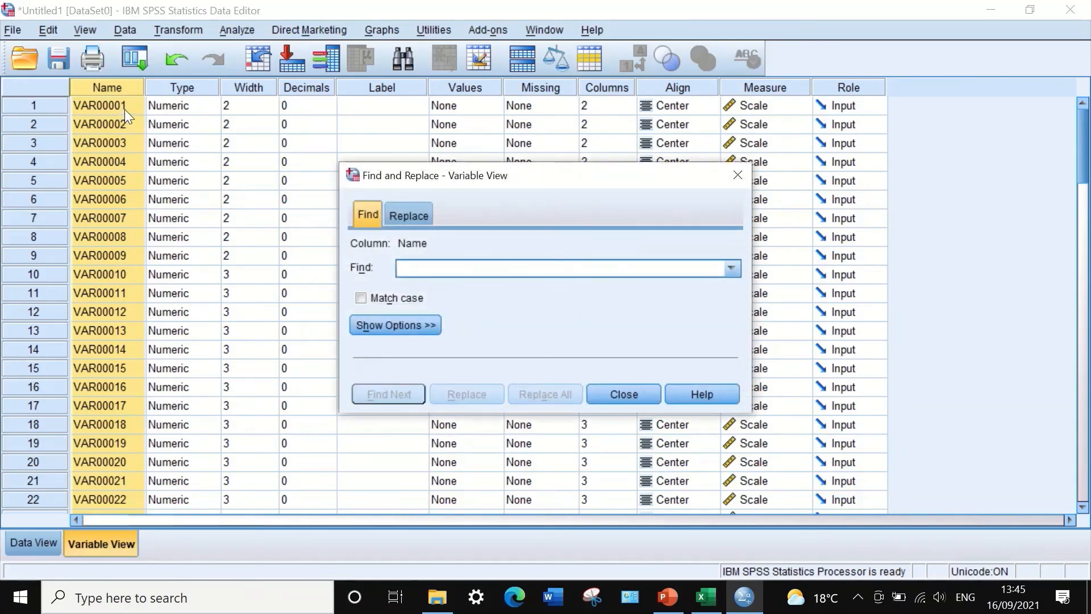
pyautogui.click(406, 211)
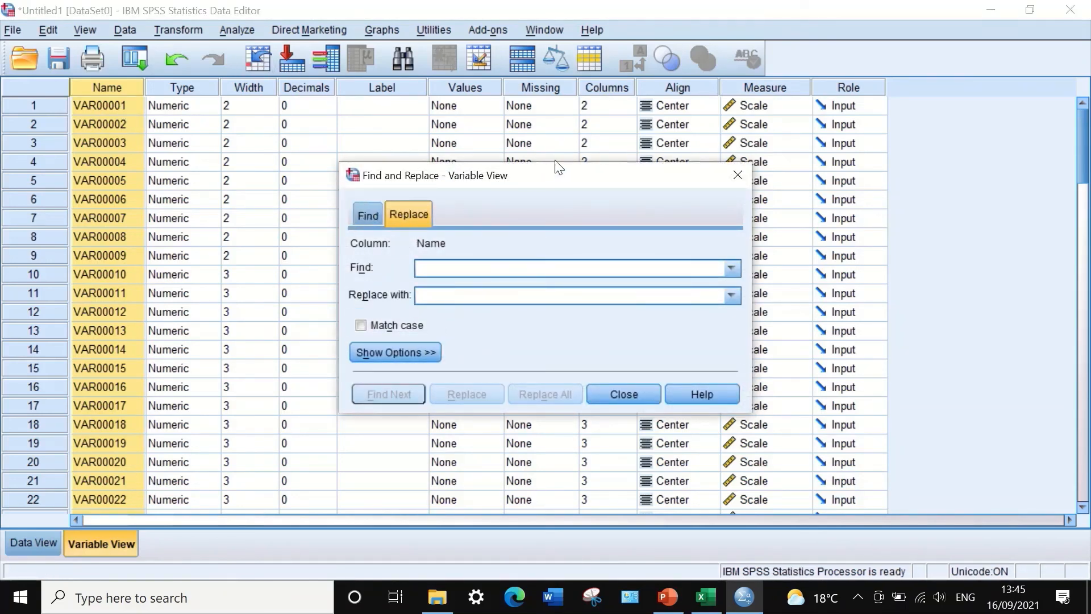
pyautogui.moveTo(568, 181); pyautogui.dragTo(477, 172)
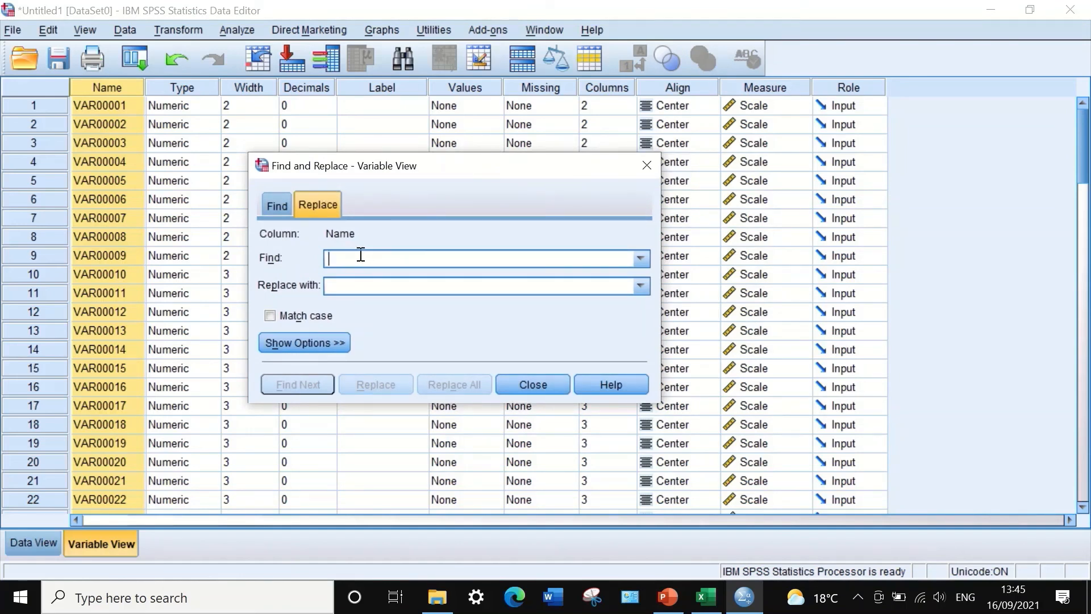
pyautogui.write('VAR')
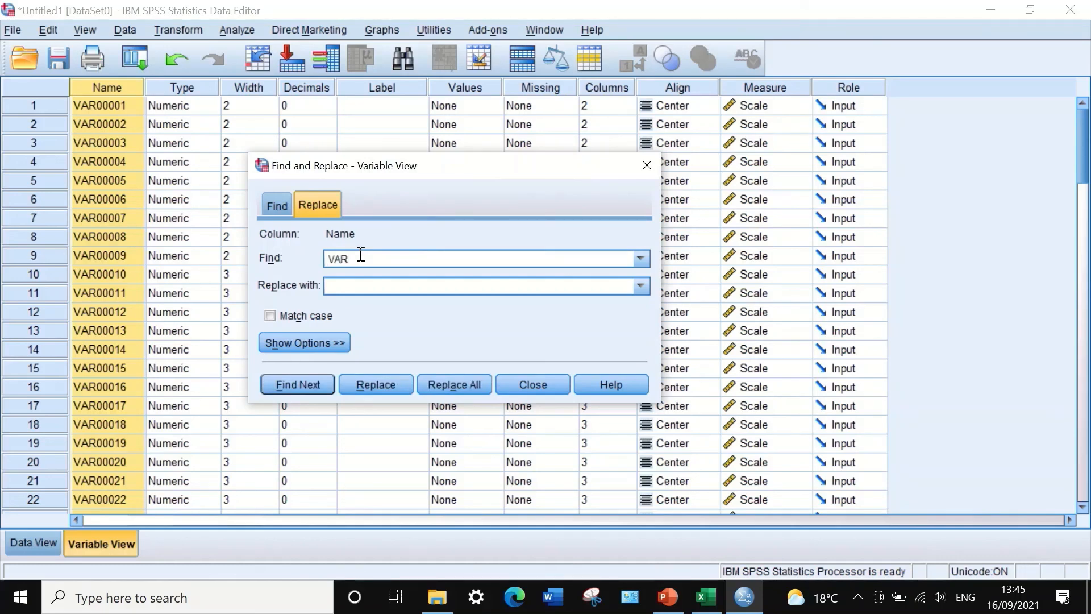
pyautogui.write('000')
pyautogui.click(348, 287)
pyautogui.write('Q')
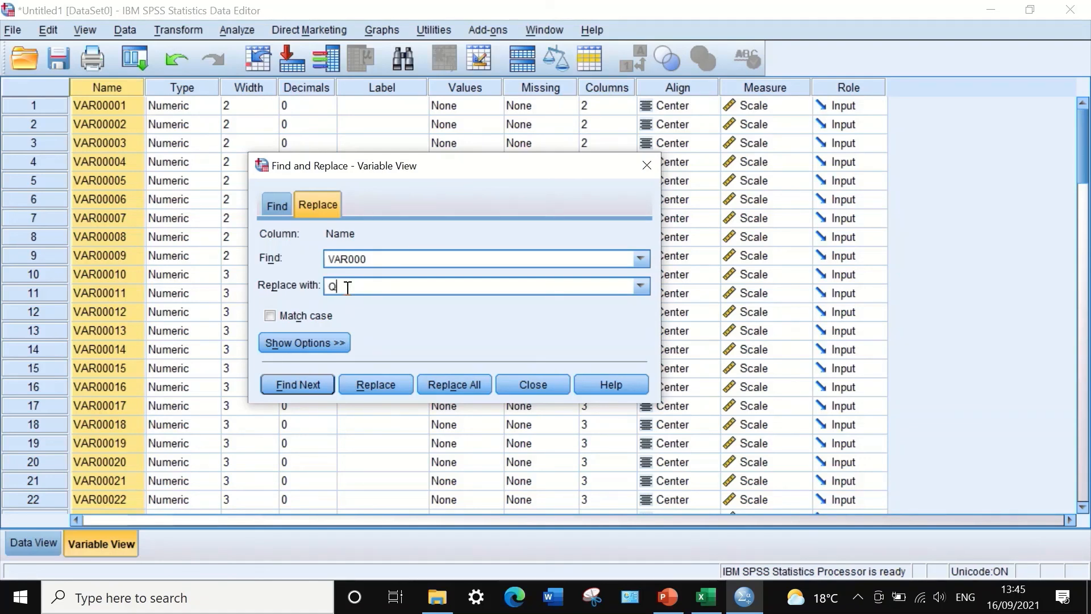
pyautogui.click(455, 384)
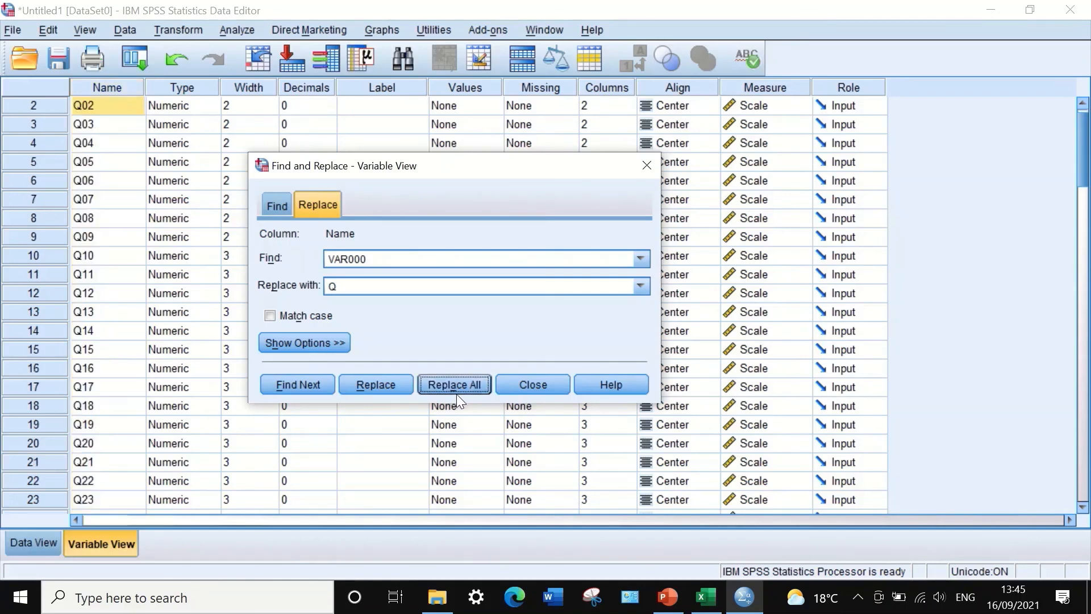
pyautogui.scroll(1, 135, 152)
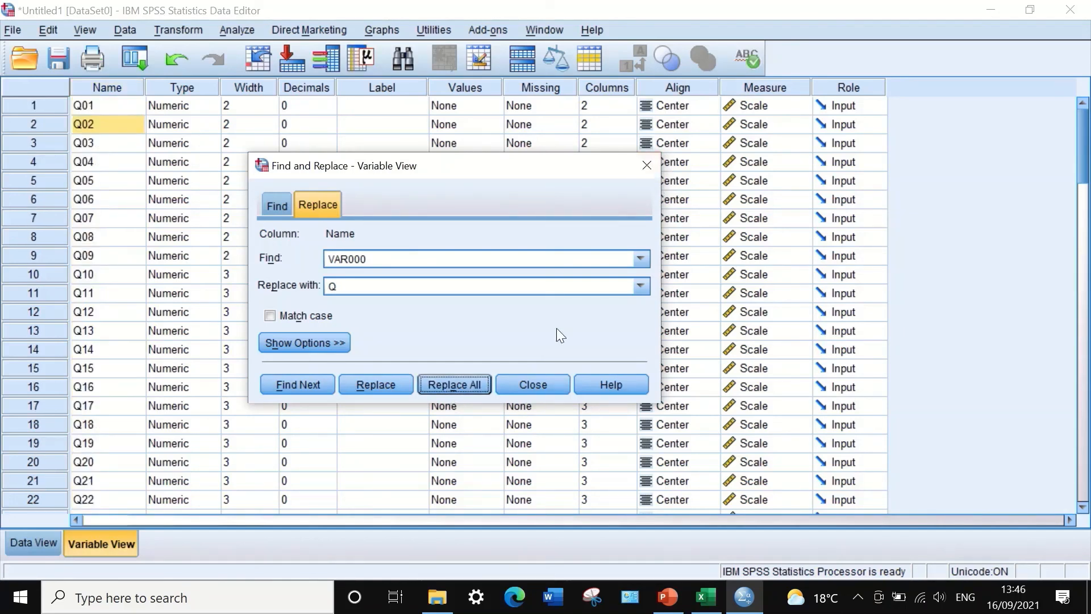
pyautogui.click(532, 384)
pyautogui.scroll(-10, 341, 397)
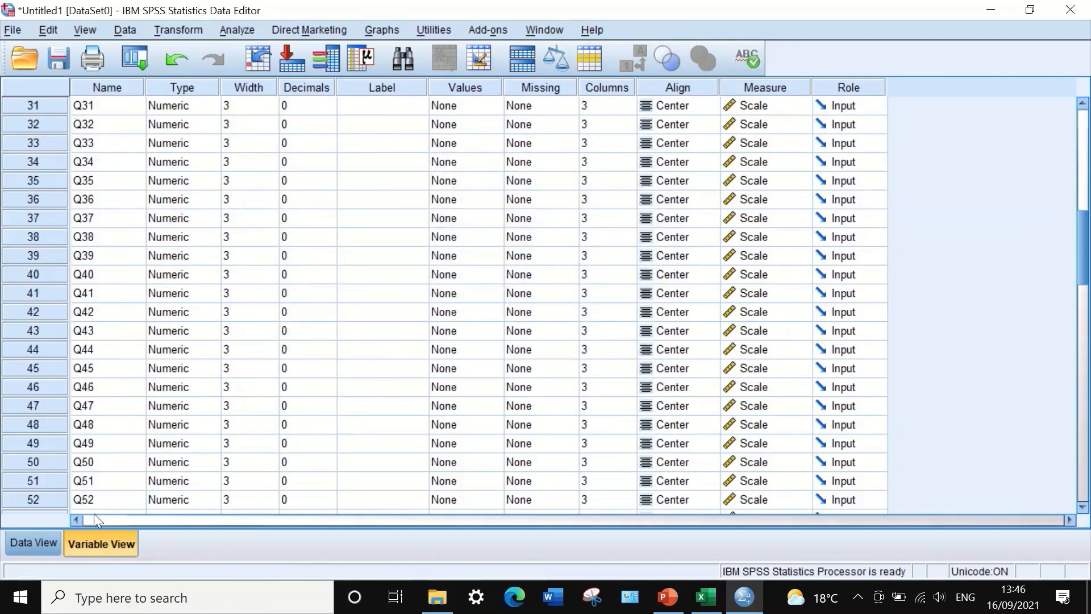
# Check the responses in the data view and add all variables Q01 through Q76 to a Descriptives analysis
pyautogui.click(14, 542)
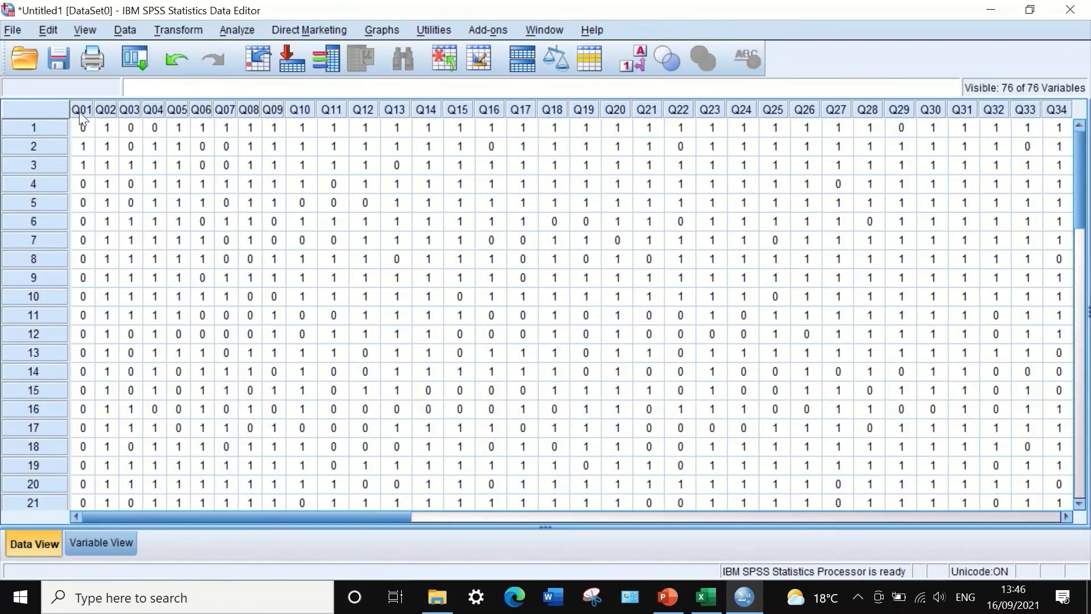
pyautogui.moveTo(196, 515); pyautogui.dragTo(129, 446)
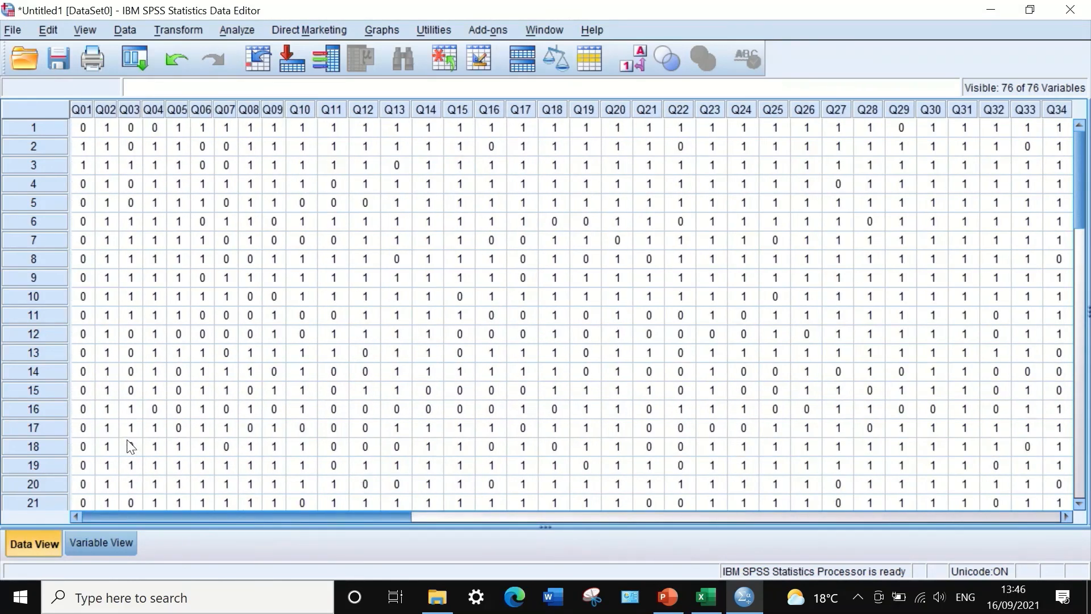
pyautogui.scroll(-10, 32, 233)
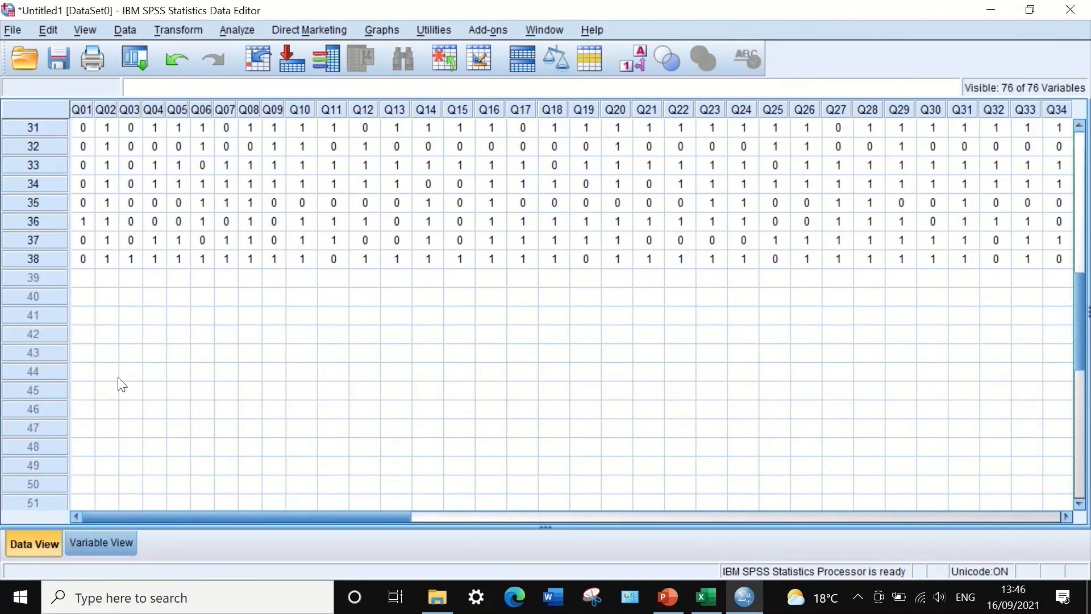
pyautogui.scroll(10, 127, 423)
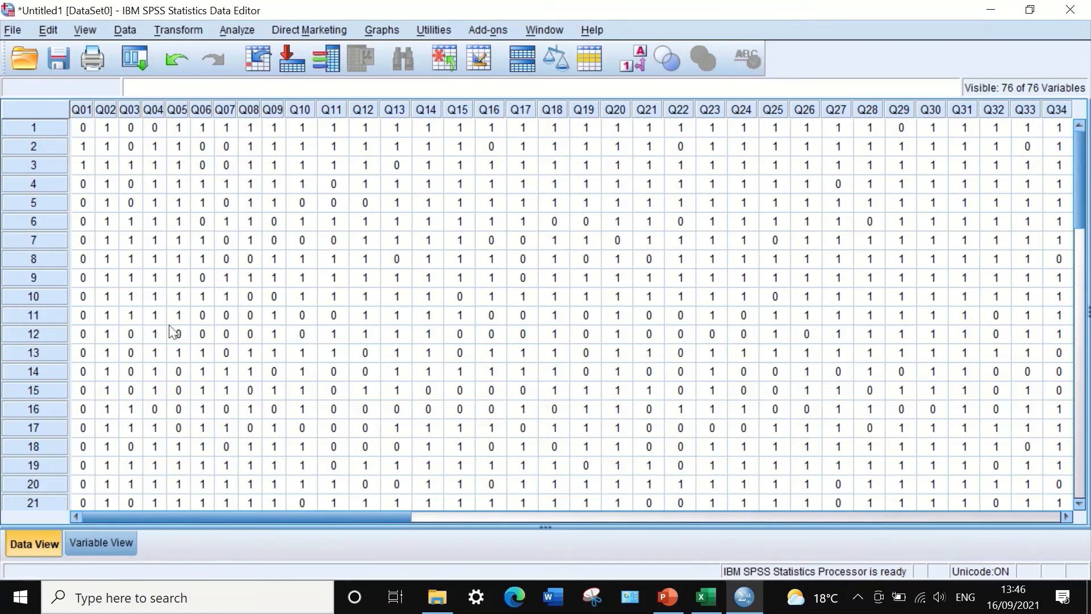
pyautogui.click(239, 28)
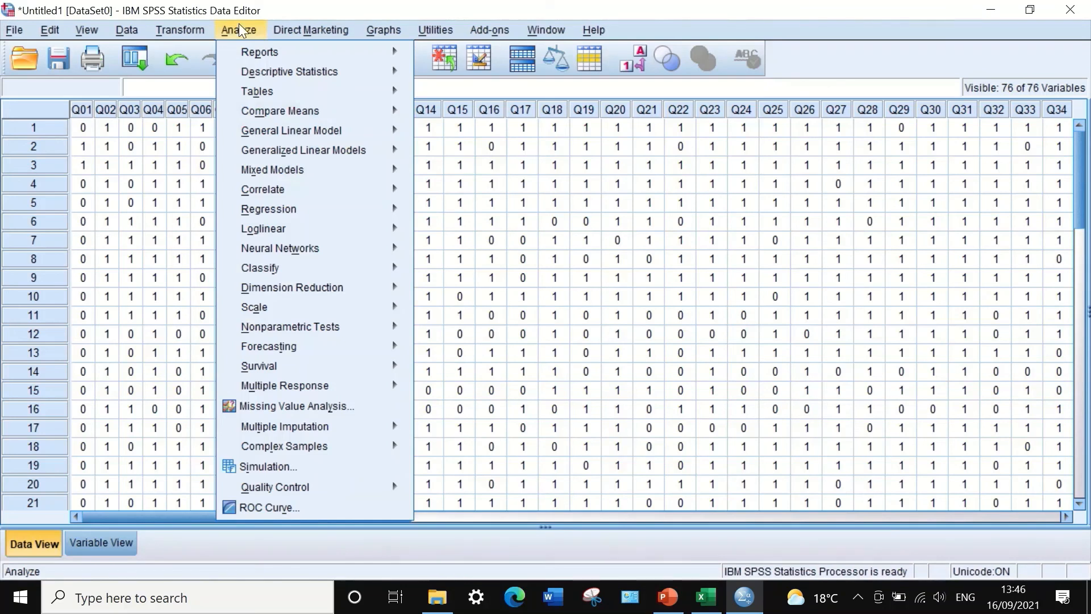
pyautogui.moveTo(259, 74)
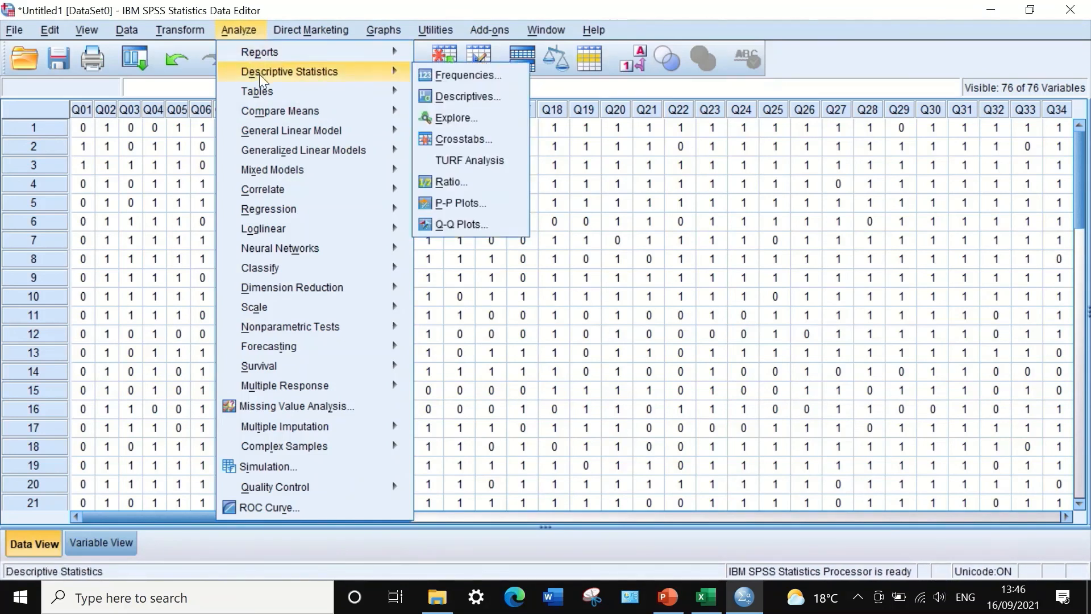
pyautogui.click(492, 100)
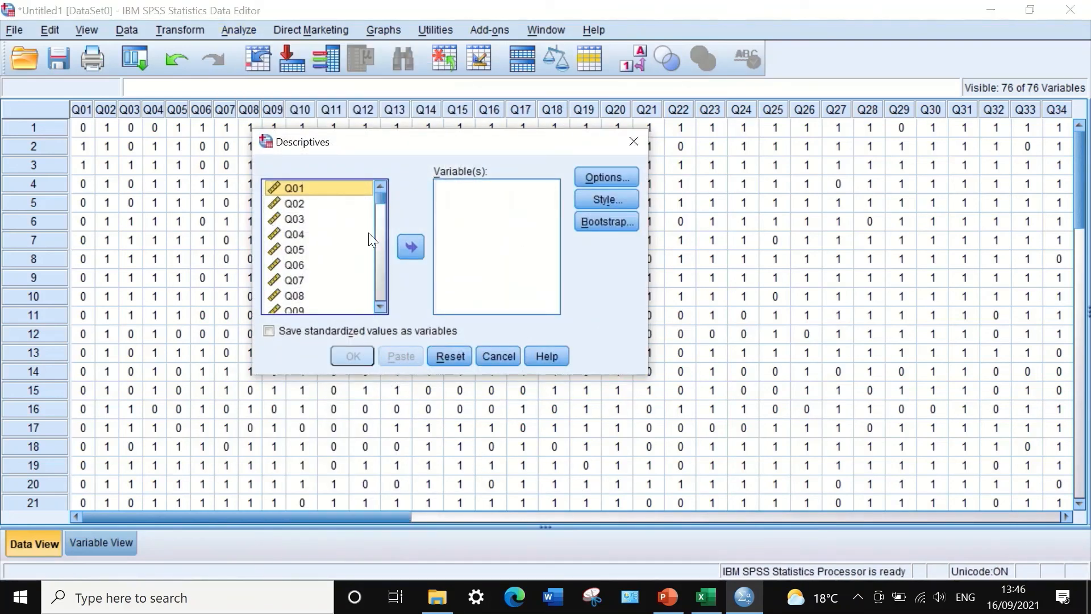
pyautogui.moveTo(381, 197); pyautogui.dragTo(382, 210)
pyautogui.scroll(3, 373, 261)
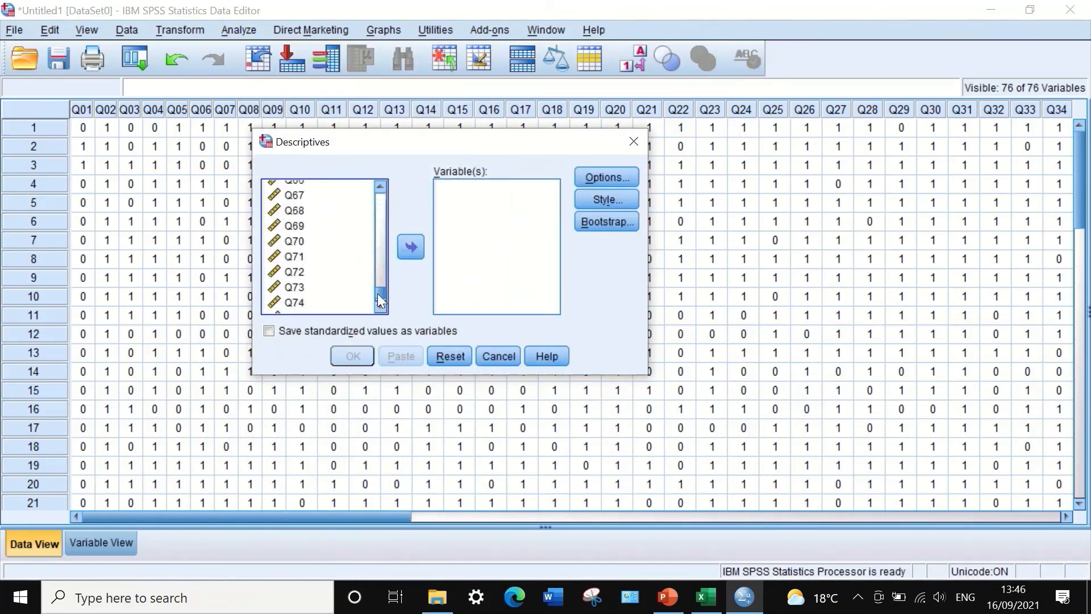
pyautogui.click(358, 190)
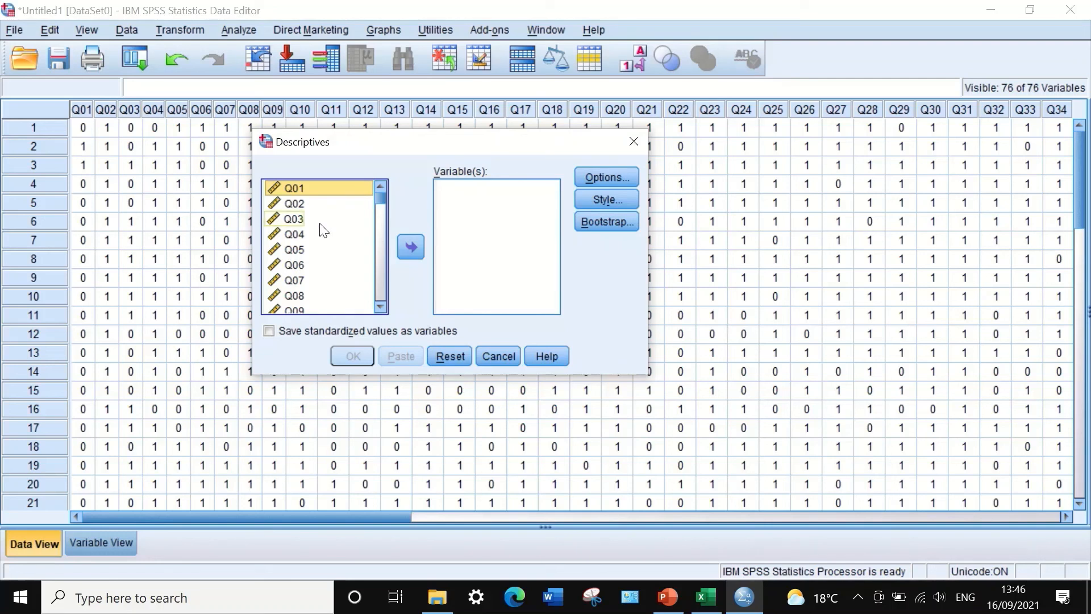
pyautogui.hotkey('ctrl', 'a')
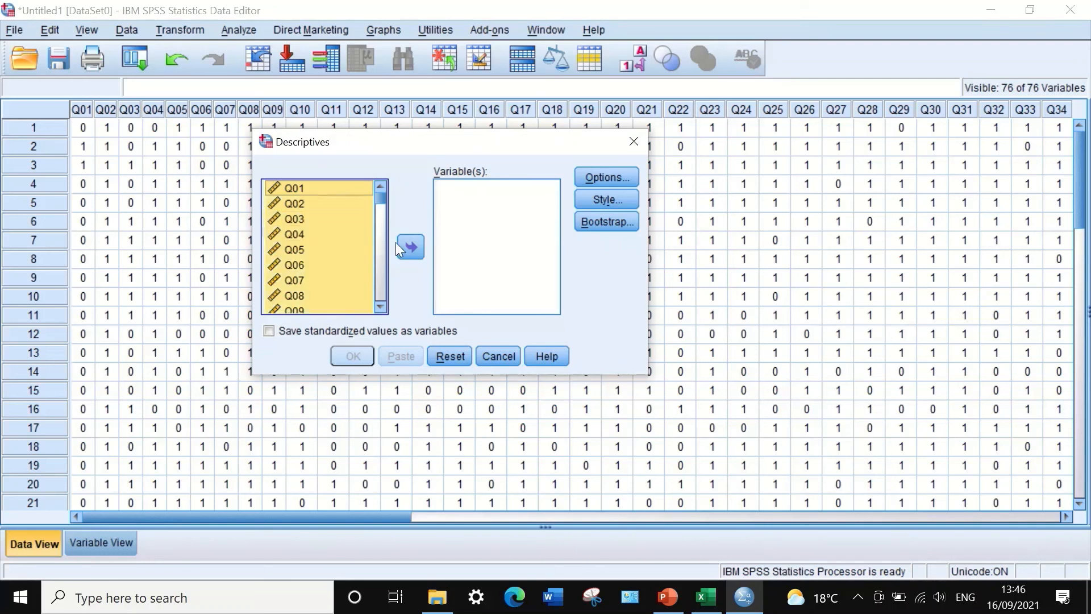
pyautogui.click(411, 247)
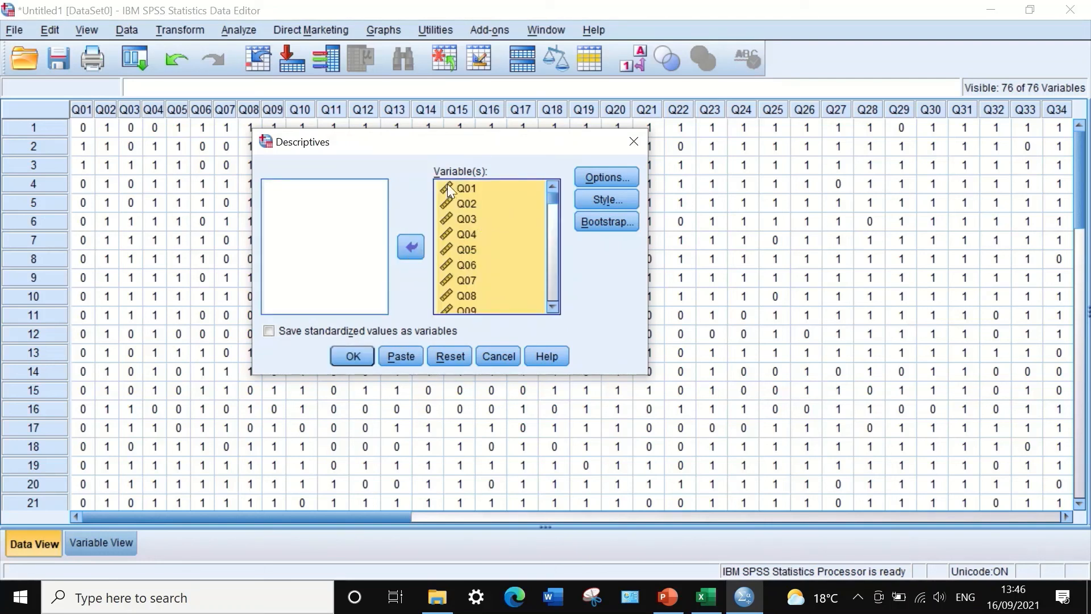
# Limit the Descriptives statistics to the mean by excluding standard deviation, minimum and maximum, and run the analysis
pyautogui.click(594, 176)
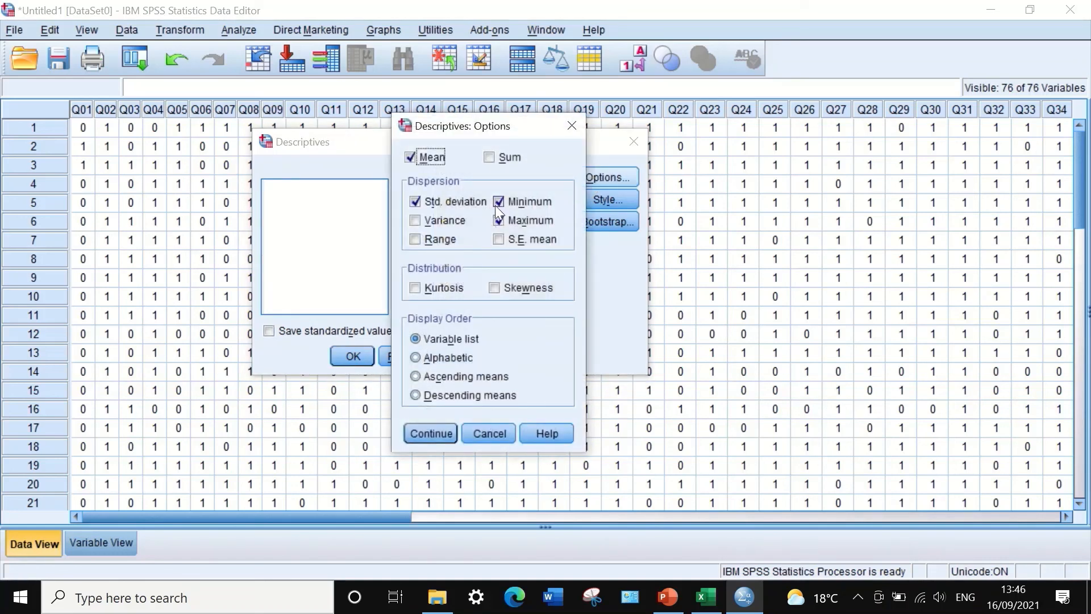
pyautogui.click(499, 202)
pyautogui.click(500, 220)
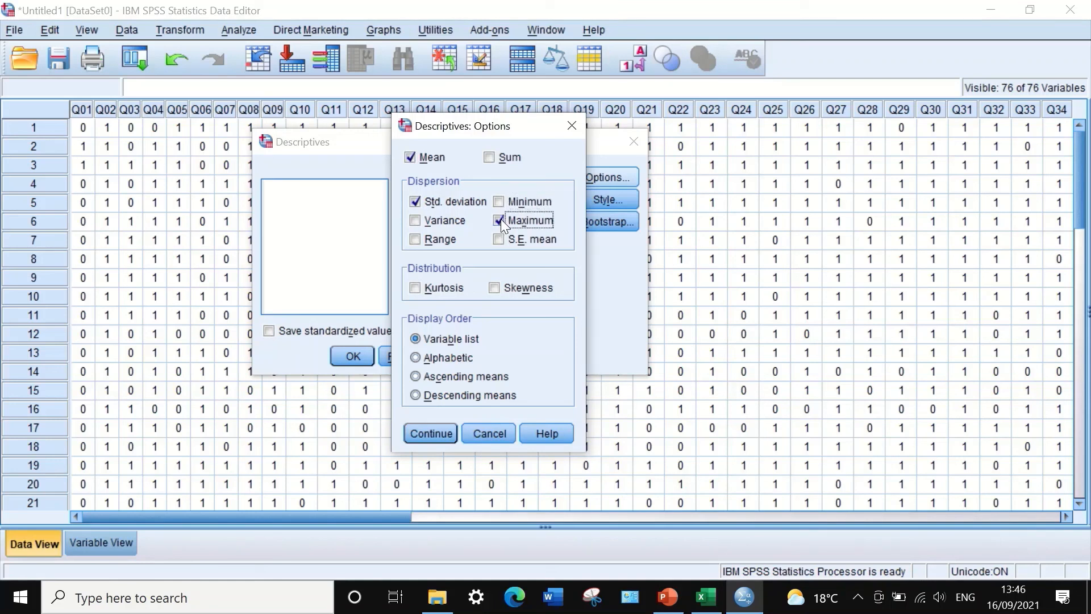
pyautogui.click(419, 203)
pyautogui.click(414, 435)
pyautogui.click(353, 356)
# Examine the Descriptive Statistics table in the output, reading the mean of each item from Q01 to Q76
pyautogui.scroll(-2, 414, 255)
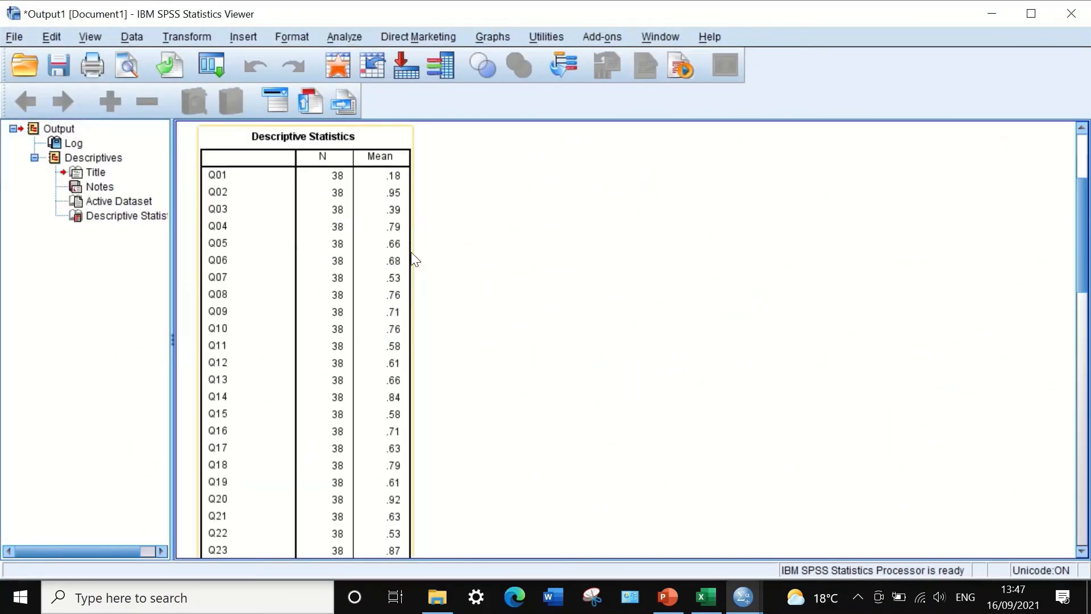
pyautogui.scroll(3, 415, 260)
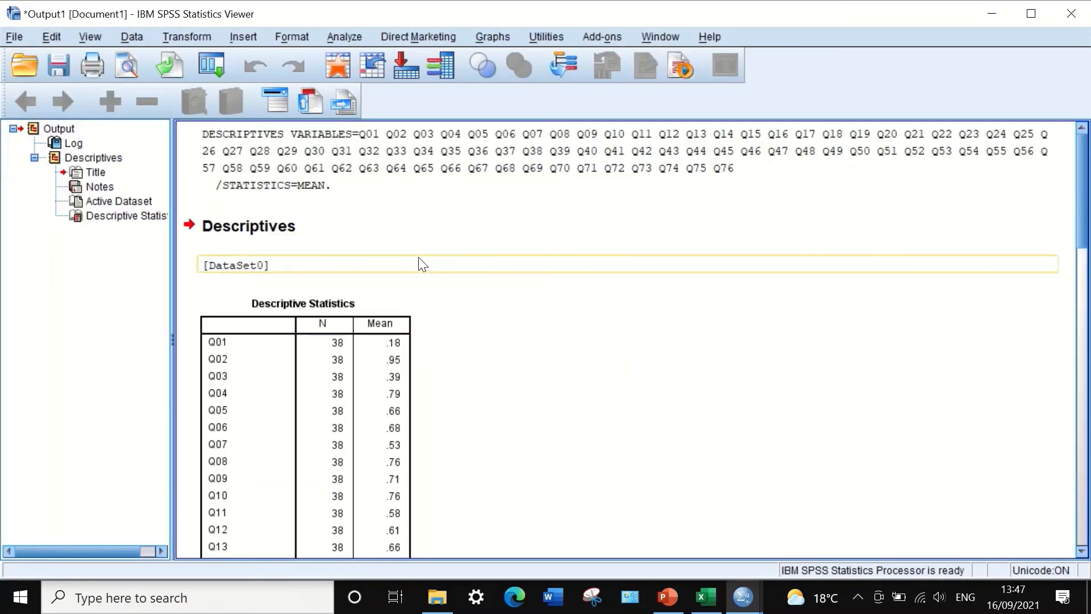
pyautogui.scroll(-4, 469, 355)
pyautogui.scroll(4, 468, 353)
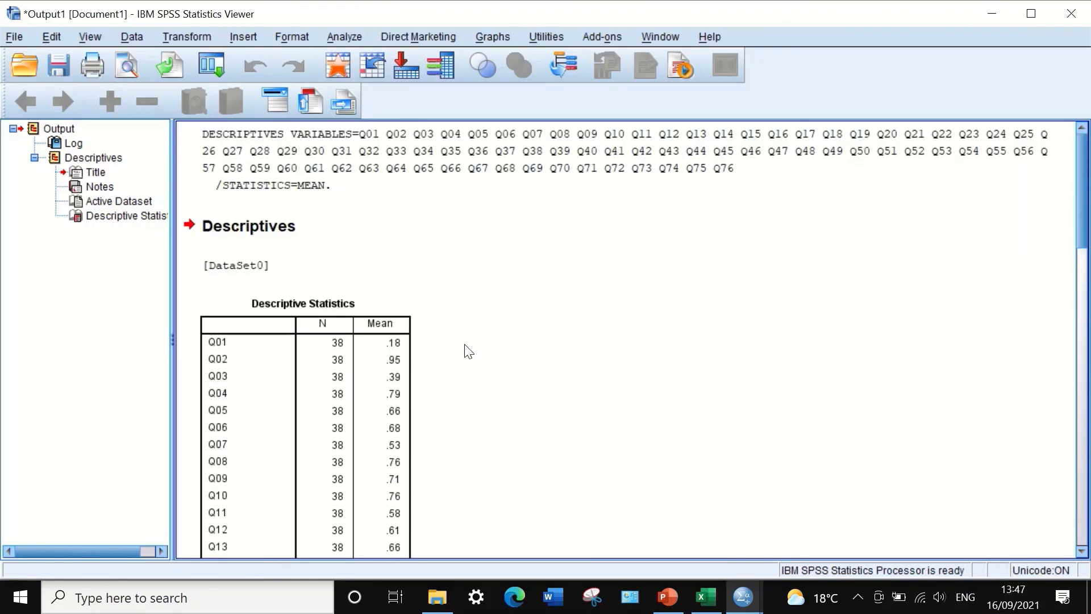
pyautogui.scroll(-15, 452, 337)
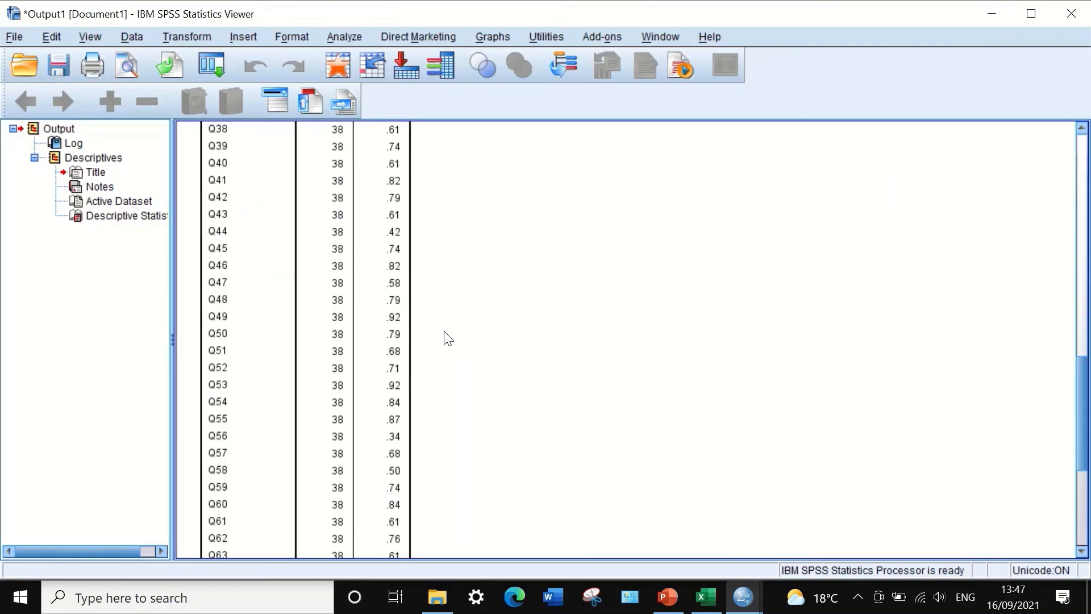
pyautogui.scroll(15, 244, 272)
pyautogui.scroll(-20, 243, 312)
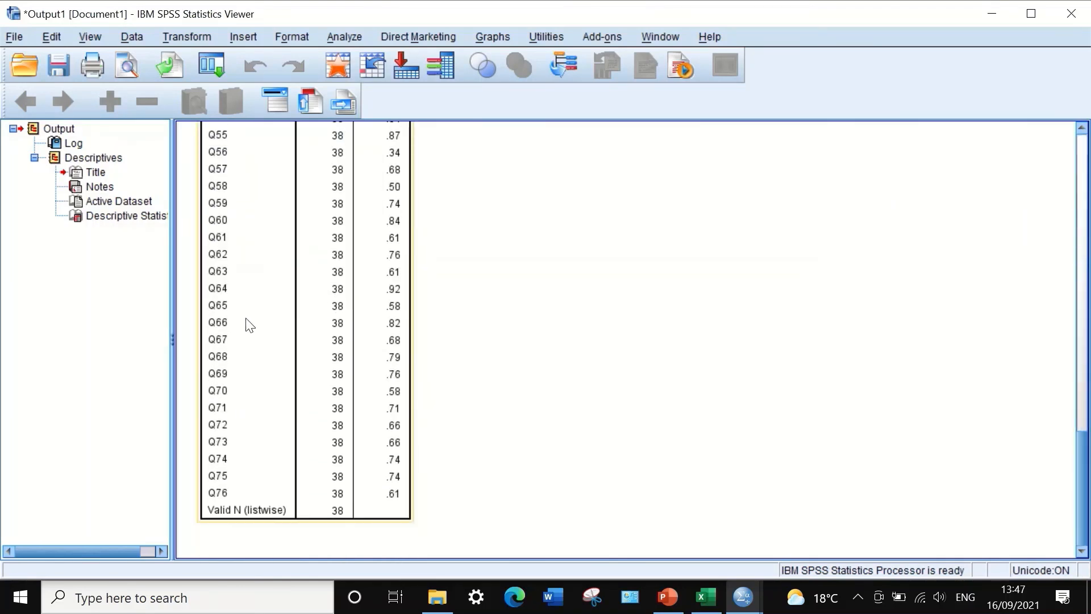
pyautogui.scroll(20, 261, 337)
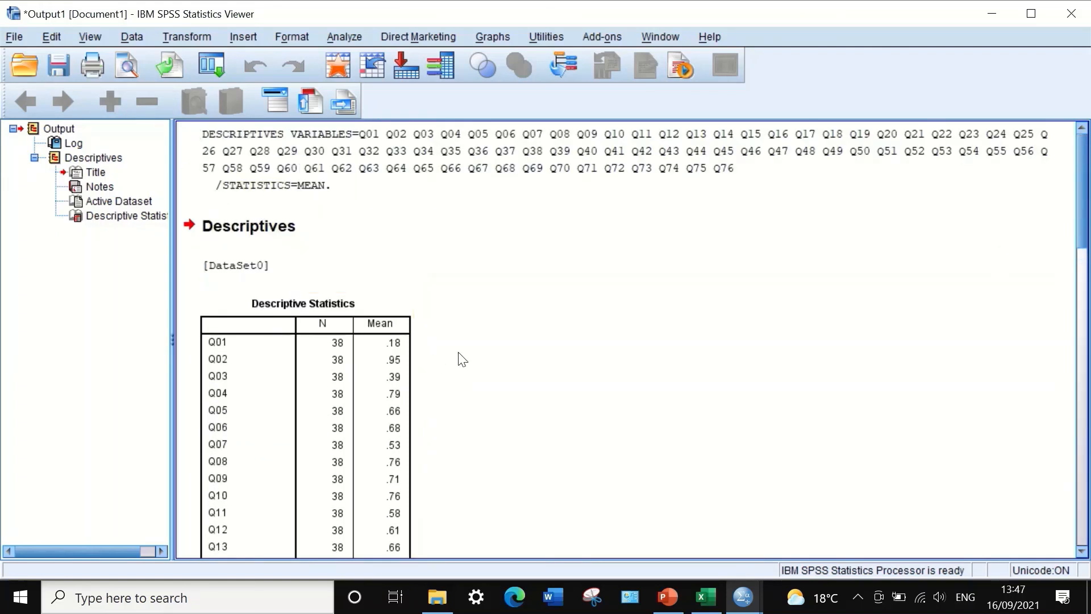
pyautogui.scroll(-3, 449, 346)
pyautogui.scroll(3, 446, 343)
pyautogui.scroll(-3, 443, 337)
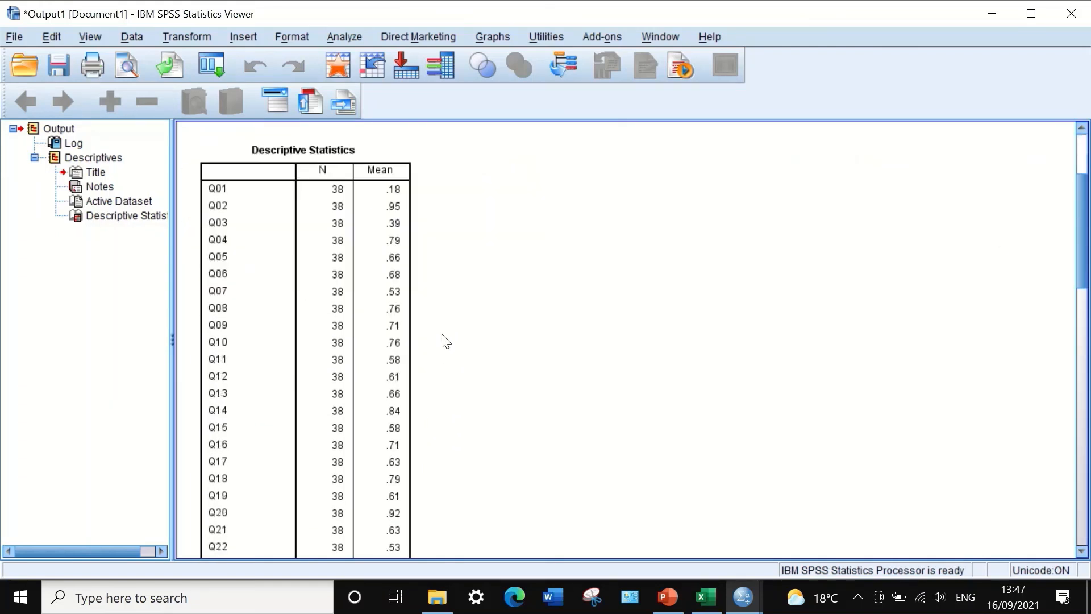
pyautogui.scroll(-2, 446, 341)
pyautogui.scroll(5, 444, 343)
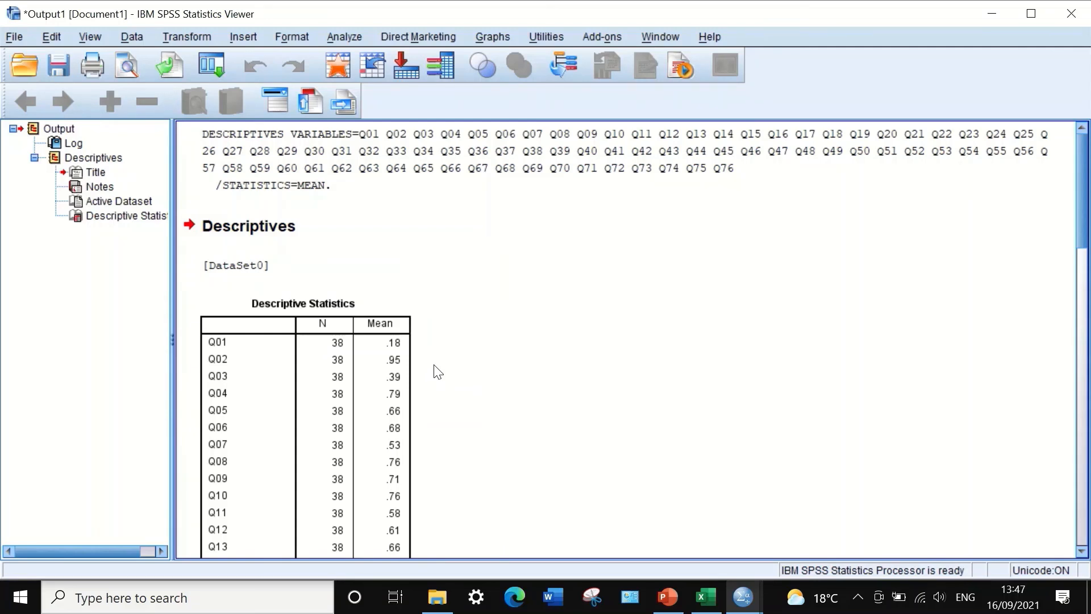
pyautogui.scroll(-2, 433, 363)
pyautogui.scroll(2, 429, 356)
pyautogui.click(378, 320)
pyautogui.scroll(-1, 507, 381)
pyautogui.scroll(1, 507, 381)
pyautogui.scroll(-2, 507, 380)
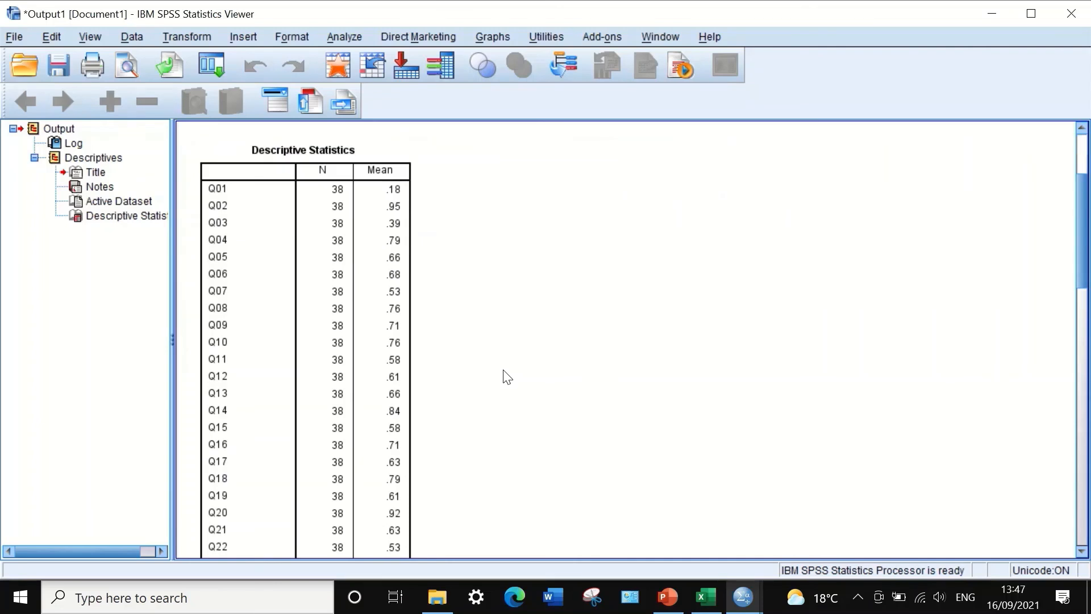
pyautogui.scroll(2, 507, 361)
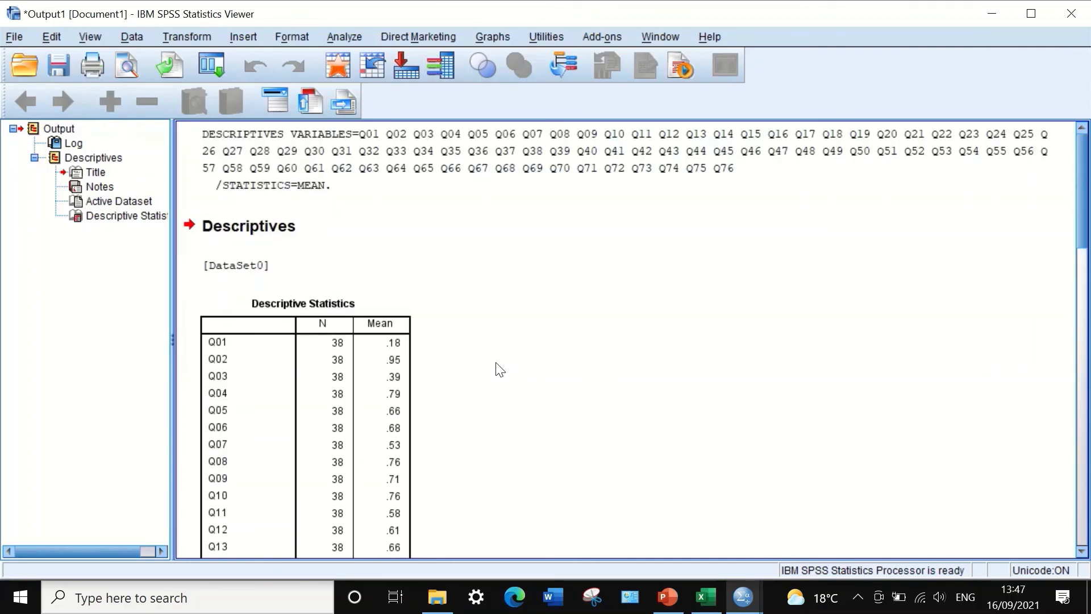
pyautogui.scroll(-2, 504, 380)
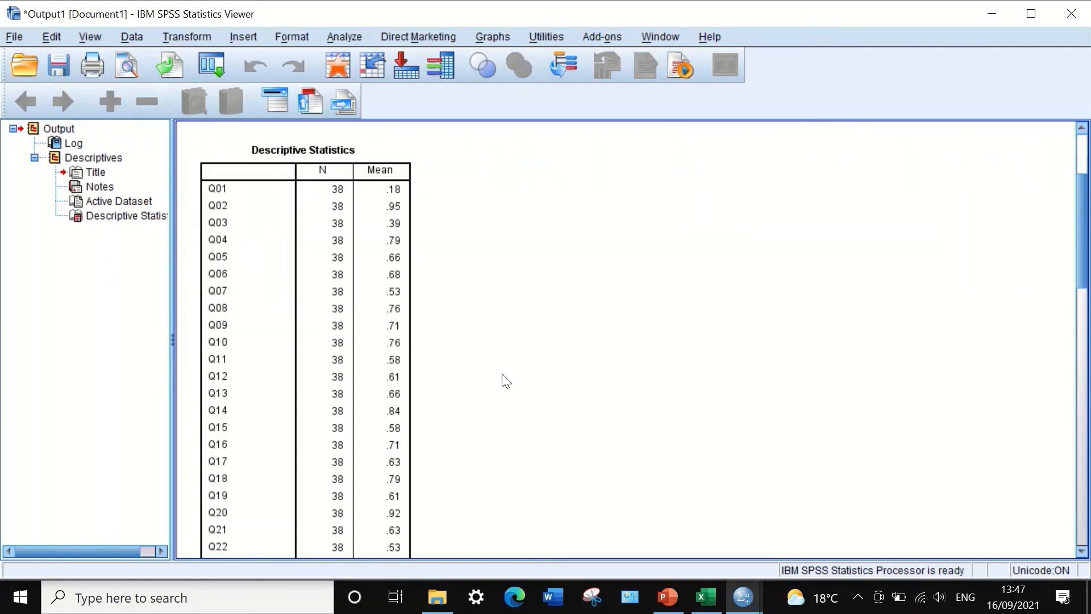
# Select the Descriptive Statistics table and examine the means of its first items, starting from Q01
pyautogui.scroll(2, 505, 381)
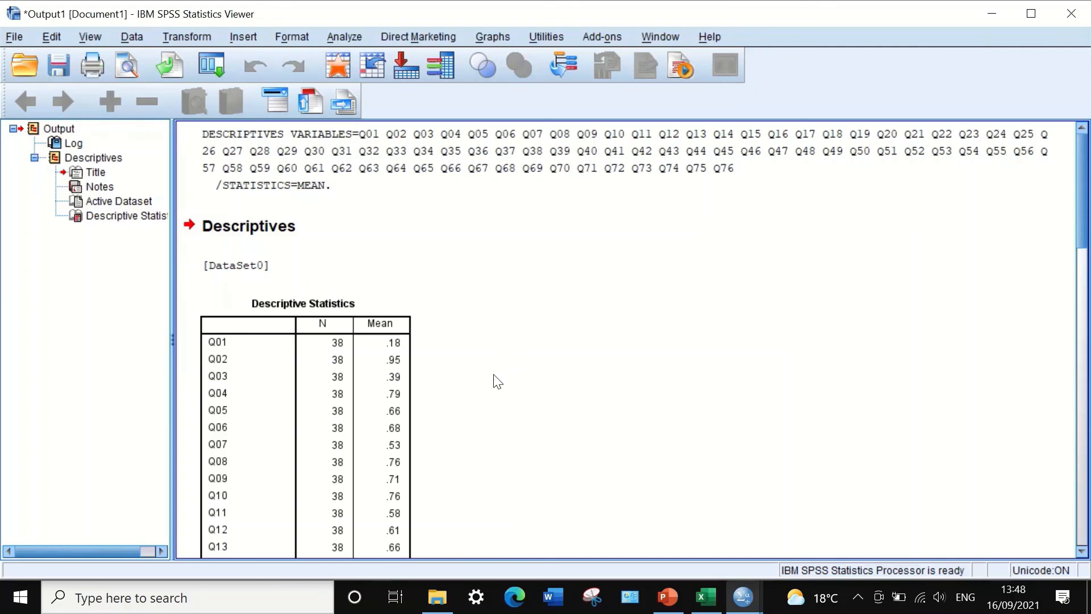
pyautogui.click(329, 377)
pyautogui.scroll(-3, 243, 346)
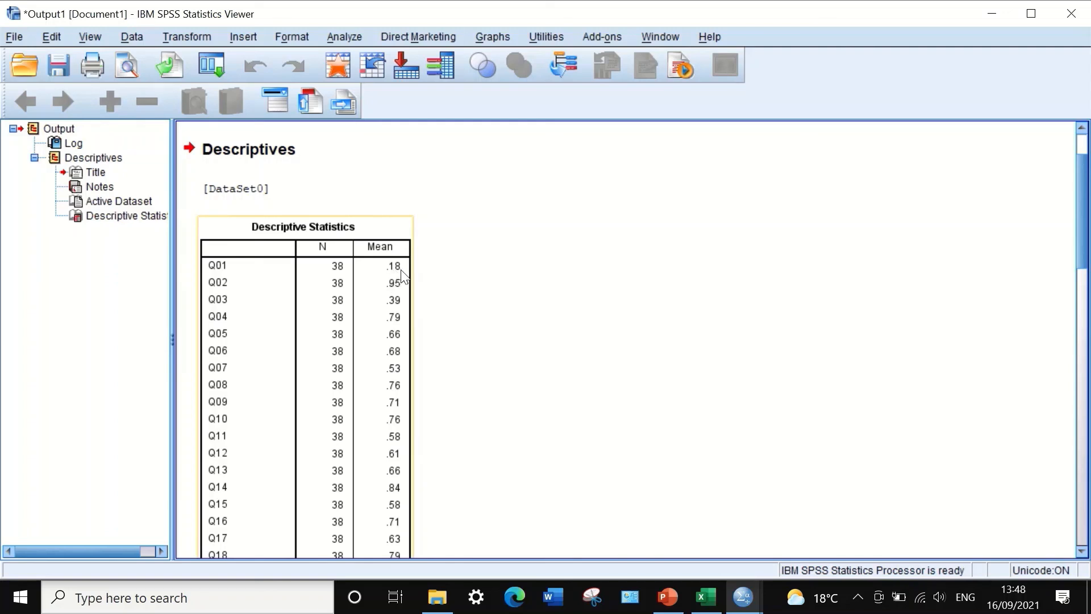
pyautogui.click(433, 275)
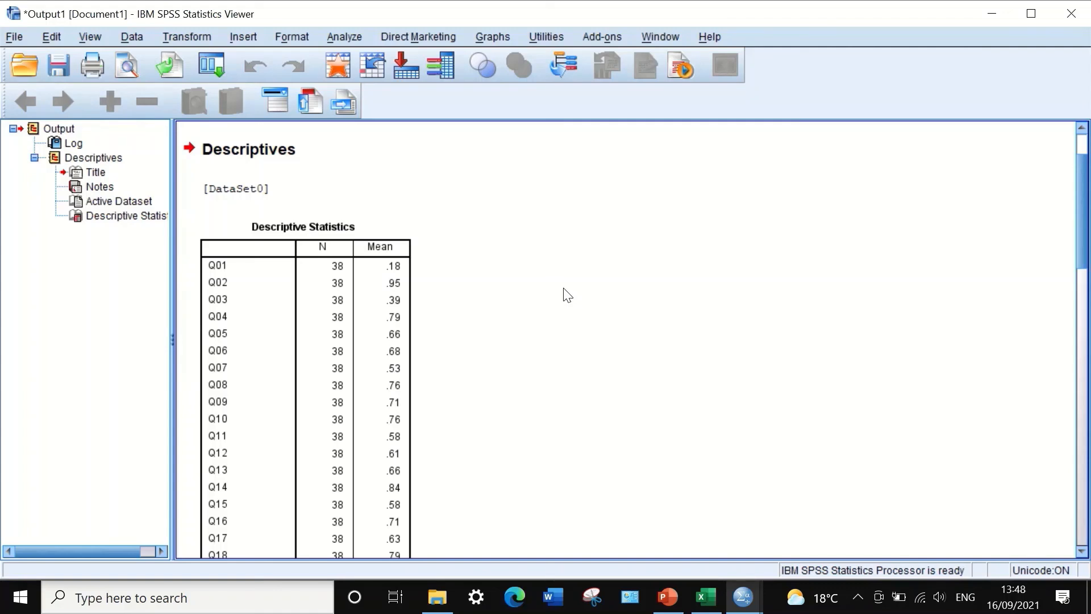
pyautogui.click(321, 436)
pyautogui.click(413, 287)
pyautogui.click(397, 298)
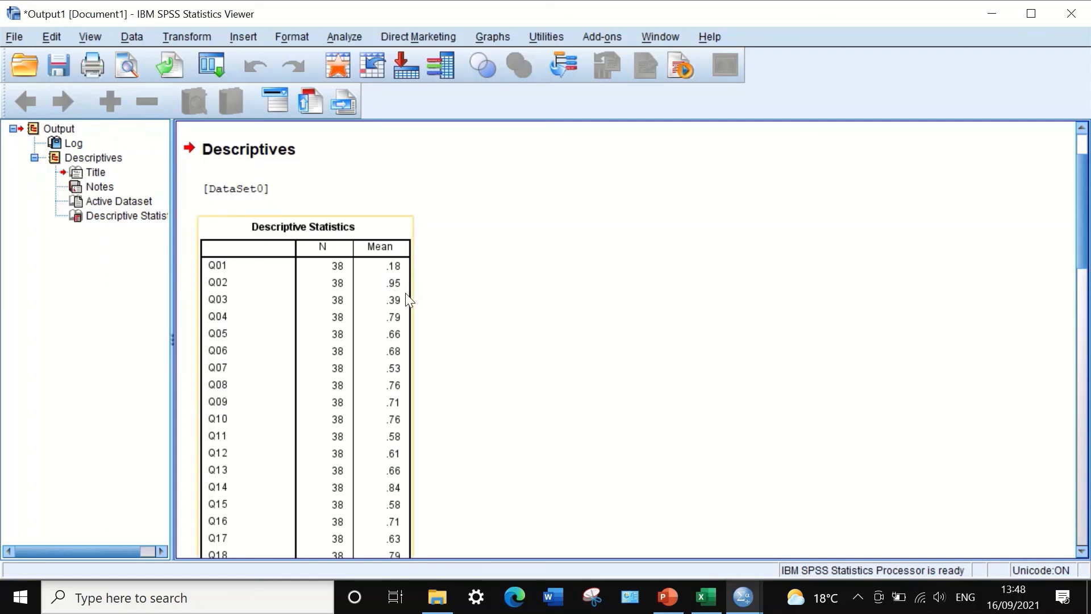
pyautogui.click(418, 306)
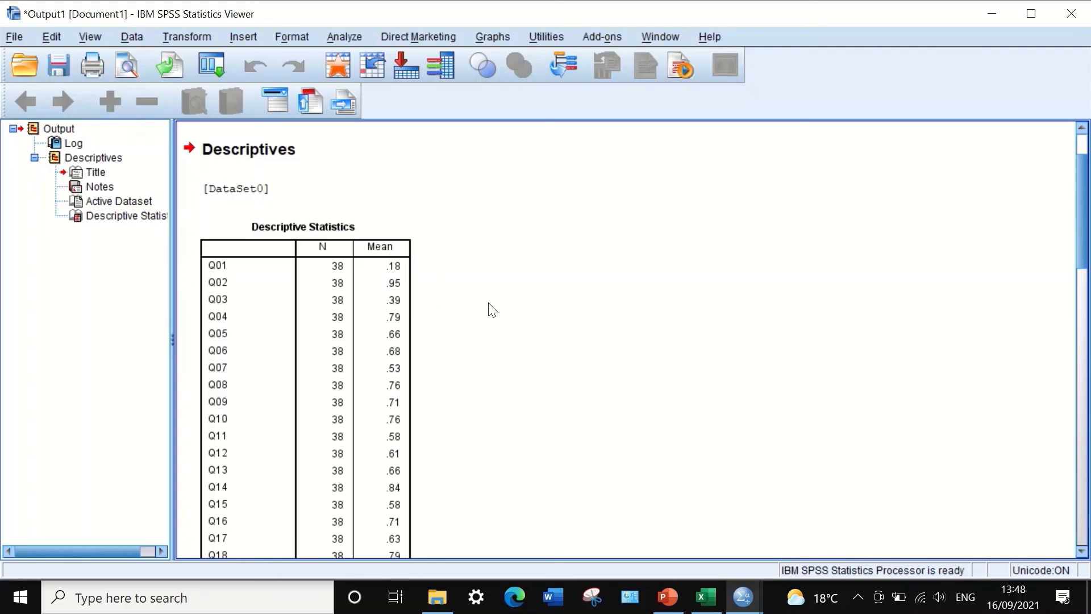
pyautogui.click(363, 332)
pyautogui.click(225, 306)
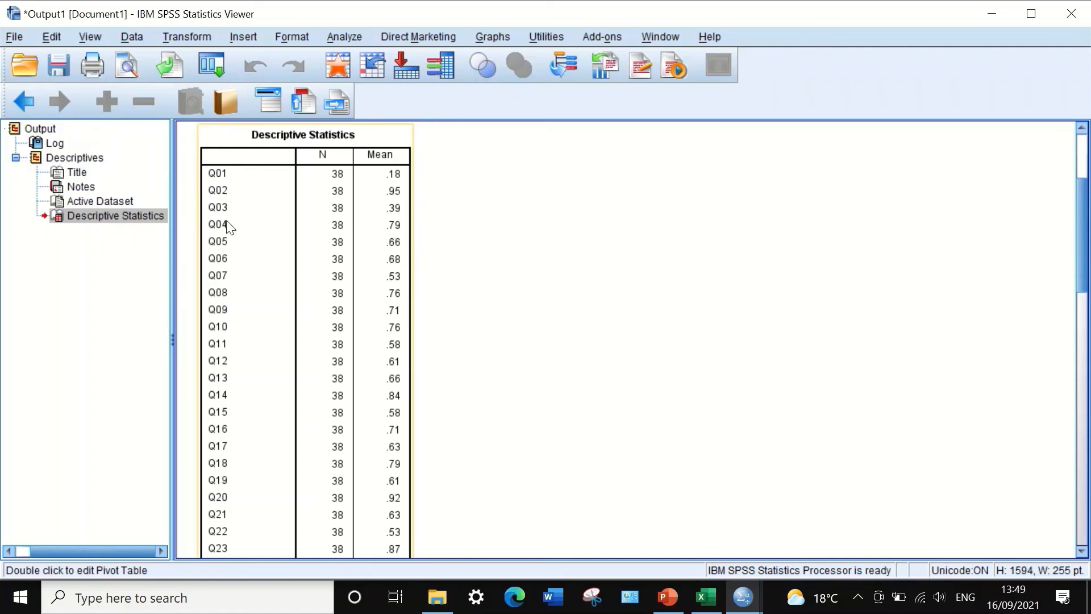
pyautogui.click(396, 239)
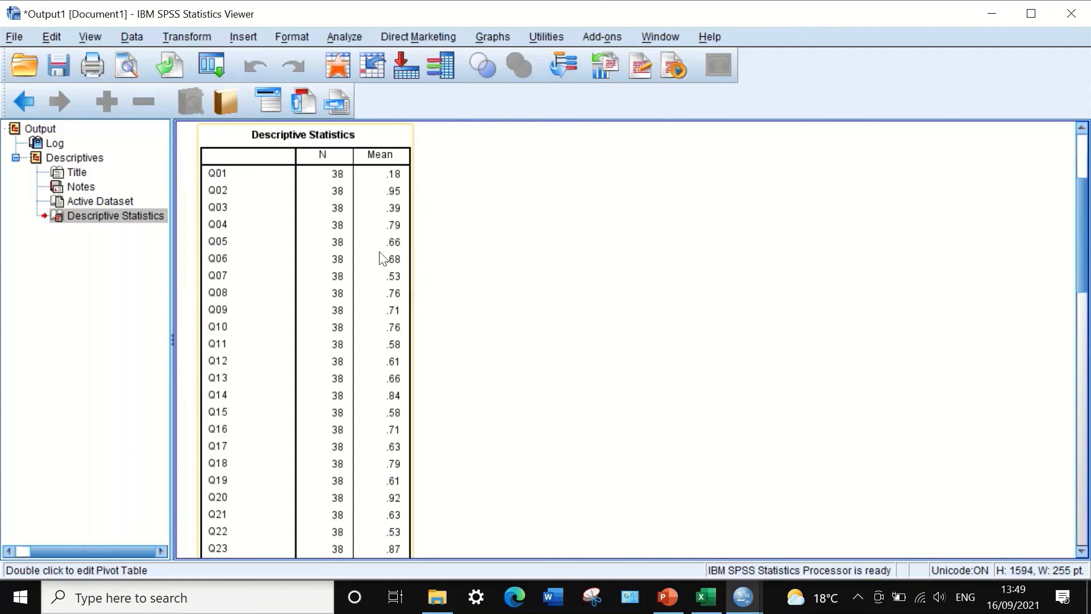
# Review the Mean column of the Descriptive Statistics table across the remaining items and compare their difficulty values
pyautogui.scroll(-5, 404, 292)
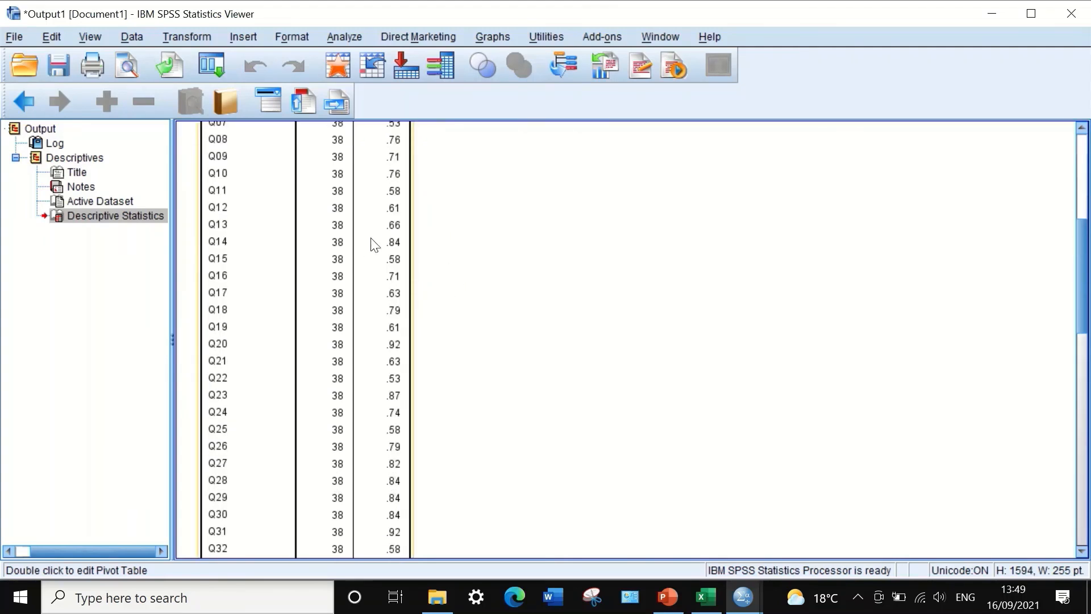
pyautogui.scroll(-2, 368, 245)
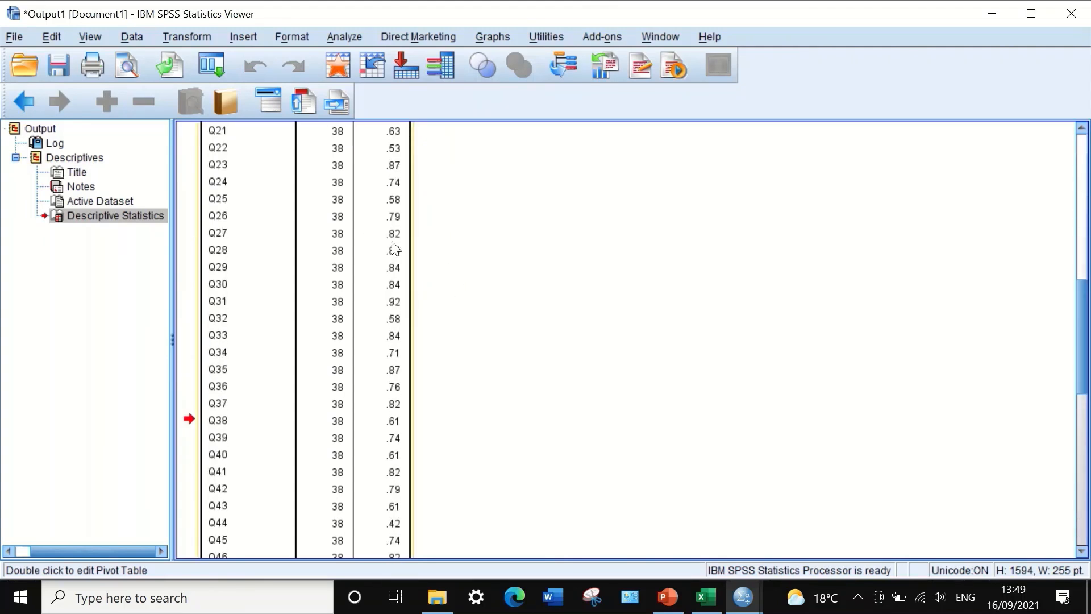
pyautogui.scroll(3, 395, 244)
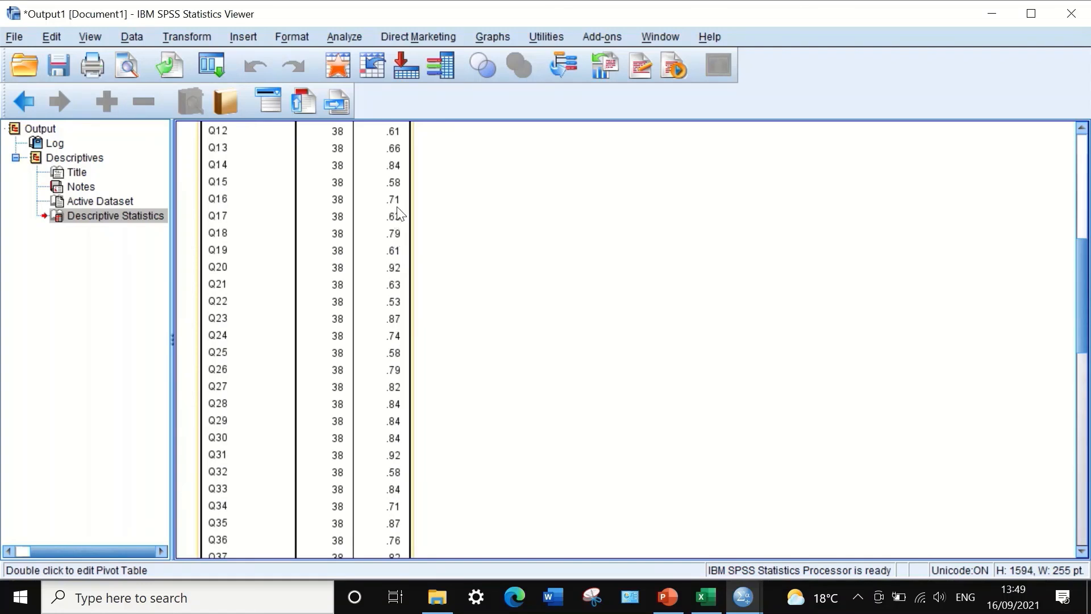
pyautogui.scroll(-3, 401, 278)
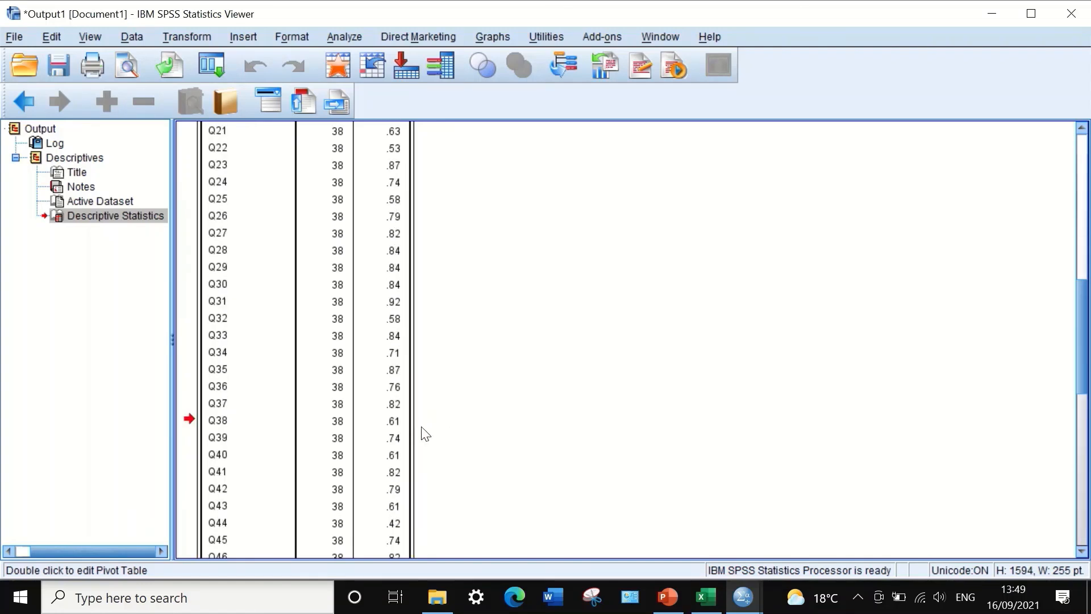
pyautogui.scroll(-2, 418, 433)
pyautogui.scroll(-3, 400, 433)
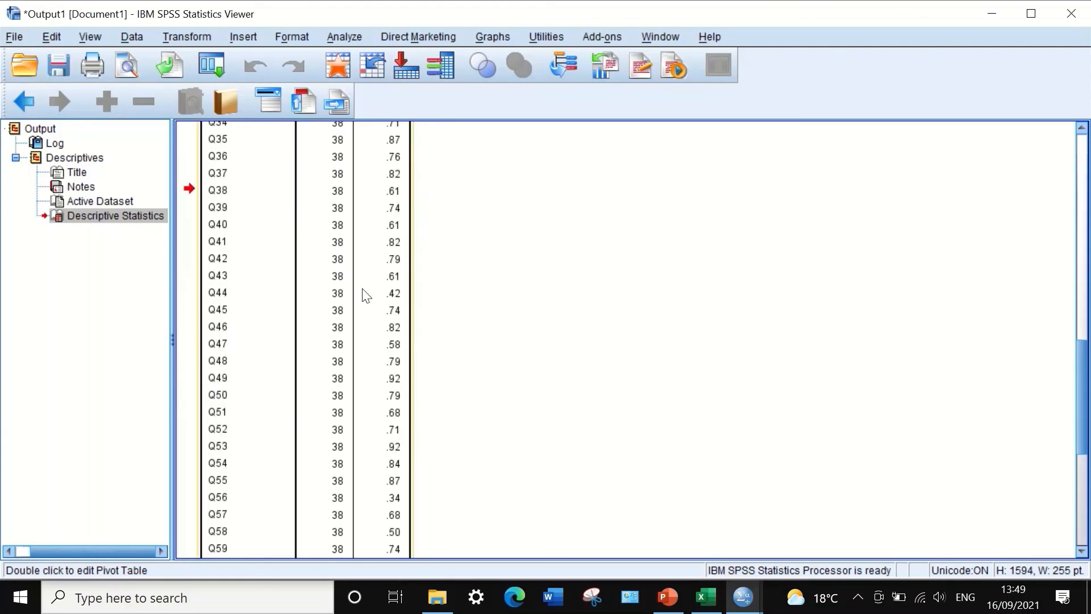
pyautogui.scroll(2, 362, 367)
pyautogui.scroll(12, 362, 366)
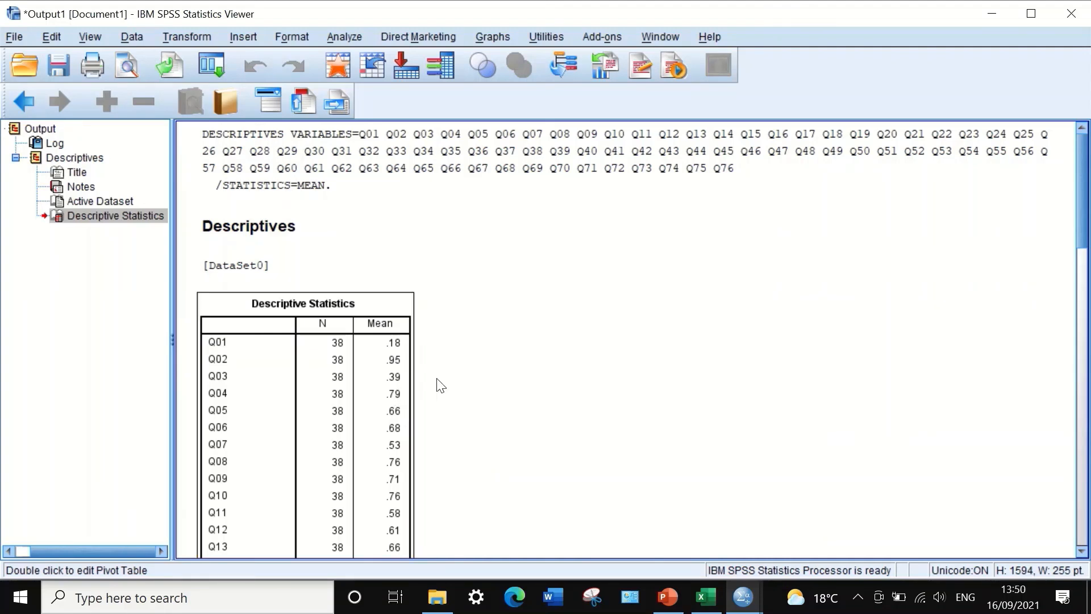
pyautogui.scroll(-3, 444, 365)
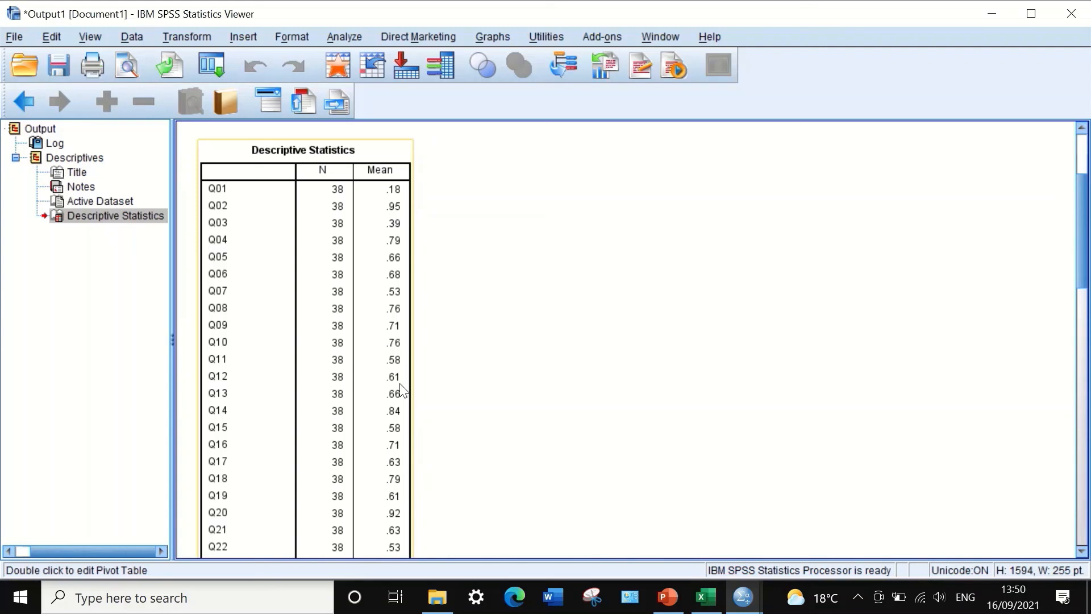
pyautogui.scroll(-3, 531, 299)
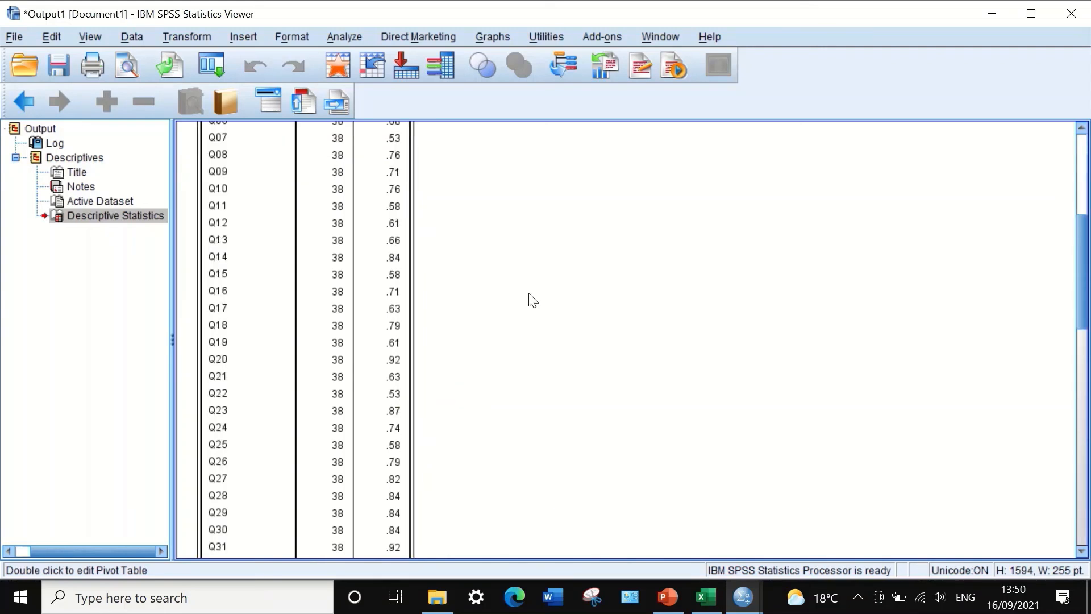
pyautogui.scroll(5, 529, 318)
pyautogui.scroll(2, 524, 316)
pyautogui.scroll(-4, 537, 370)
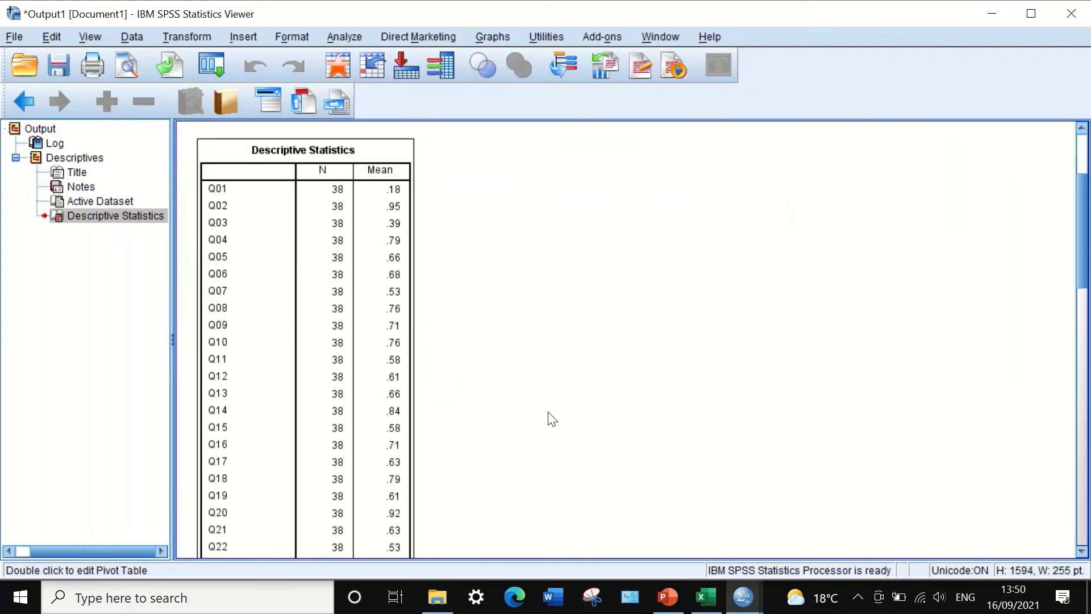
pyautogui.scroll(-5, 569, 481)
pyautogui.scroll(-5, 567, 470)
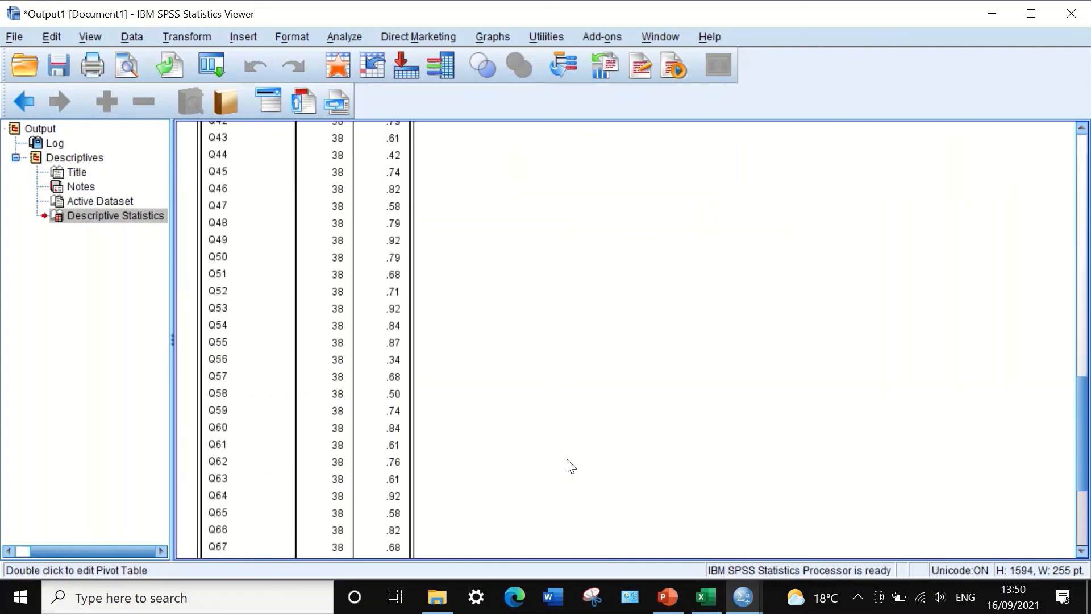
pyautogui.scroll(4, 568, 466)
pyautogui.scroll(8, 569, 463)
pyautogui.scroll(-3, 563, 449)
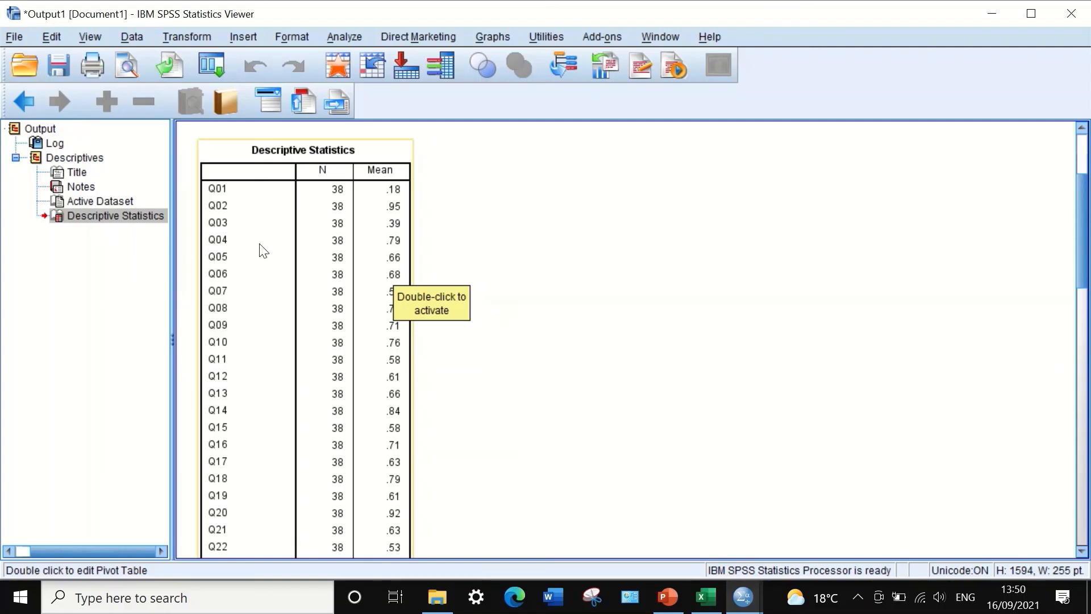
# Start exporting the selected Descriptive Statistics table with Excel 2007 and Higher (*.xlsx) as the document type
pyautogui.scroll(-1, 258, 250)
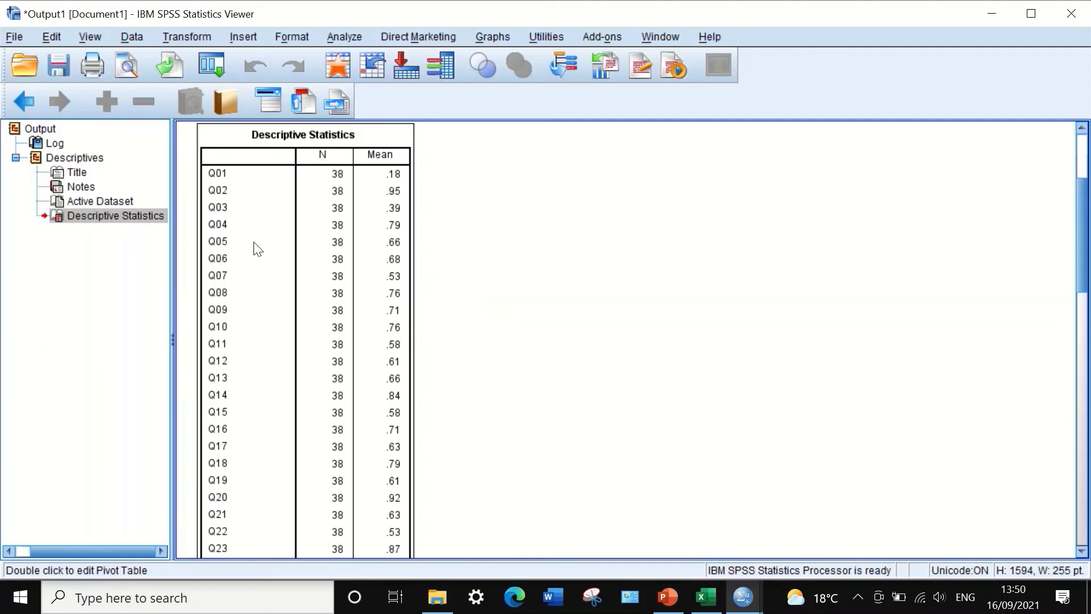
pyautogui.rightClick(204, 254)
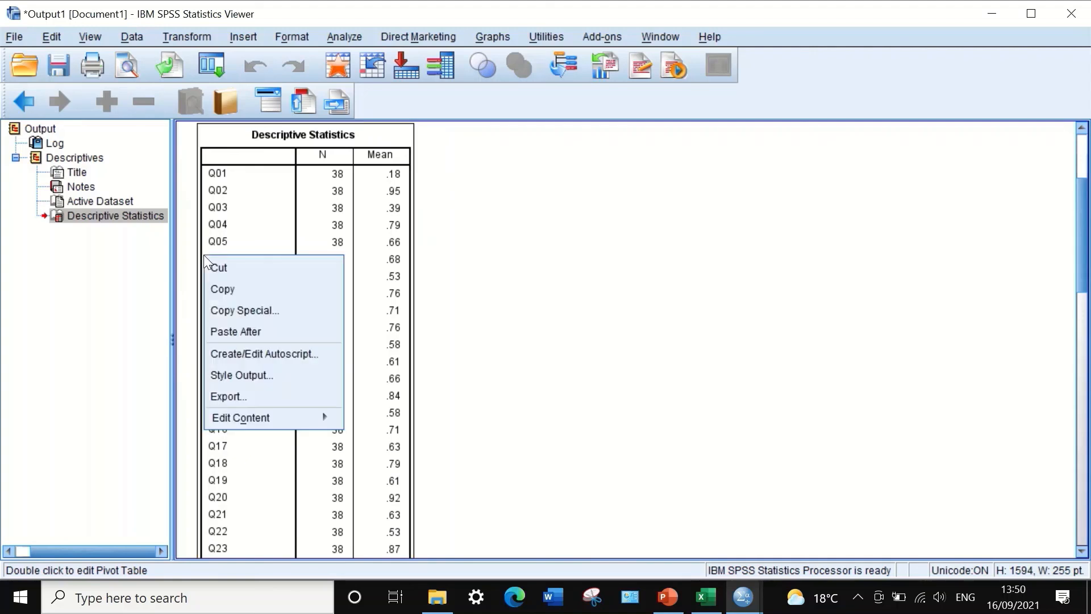
pyautogui.click(251, 398)
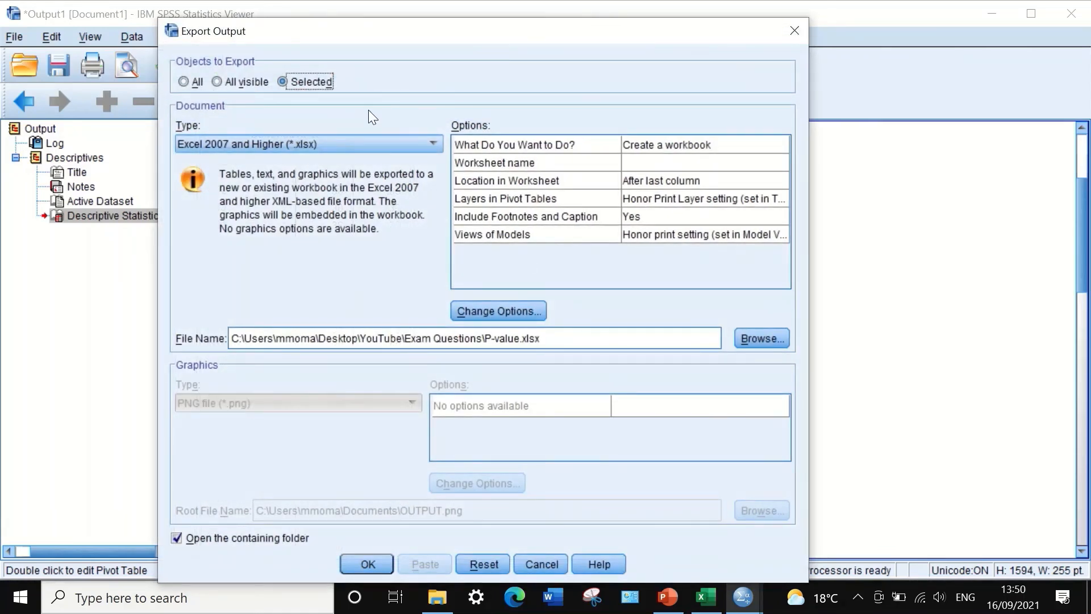
pyautogui.click(370, 144)
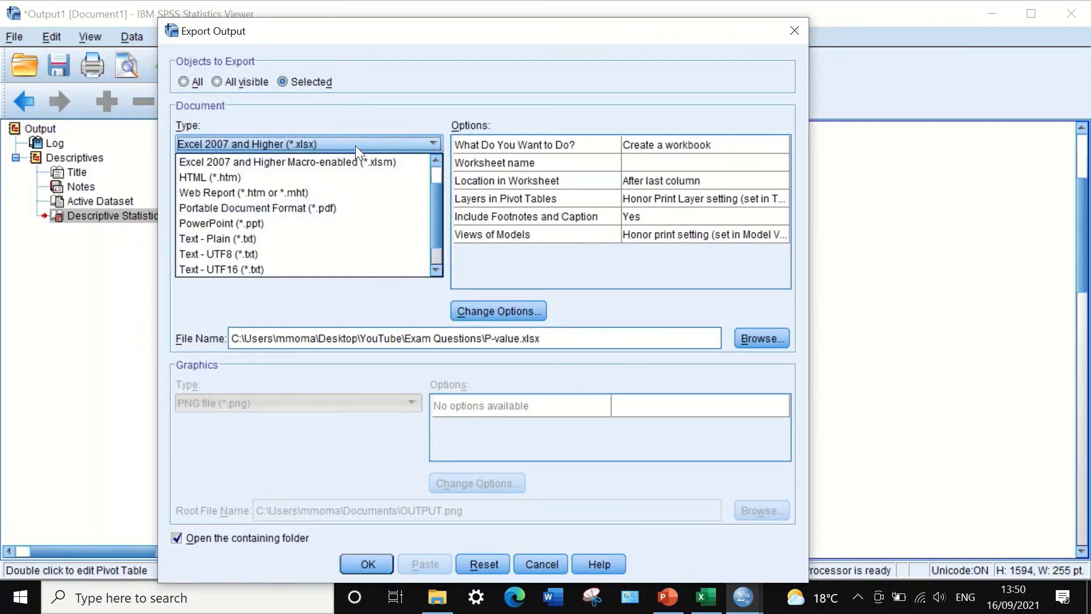
pyautogui.scroll(1, 315, 192)
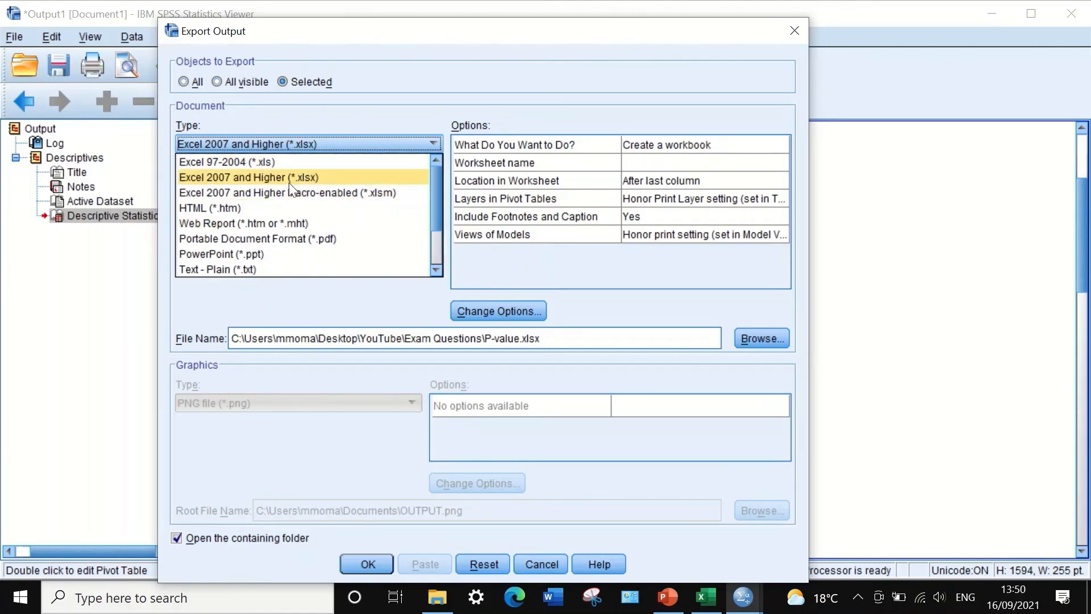
pyautogui.click(289, 181)
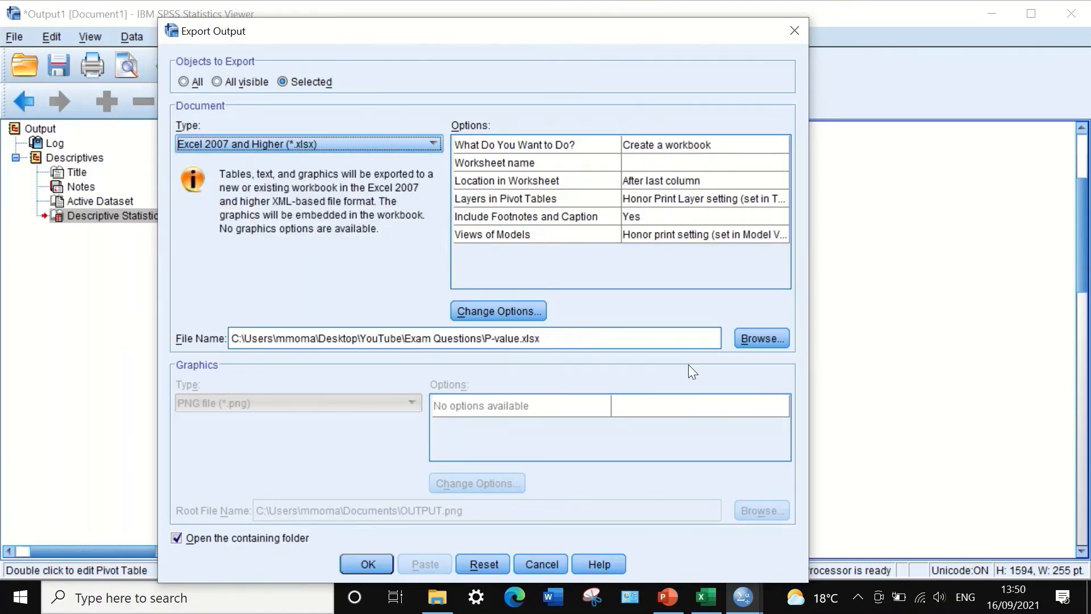
# Browse for the export destination and open the Exam Questions folder inside the YouTube folder on the Desktop
pyautogui.click(760, 339)
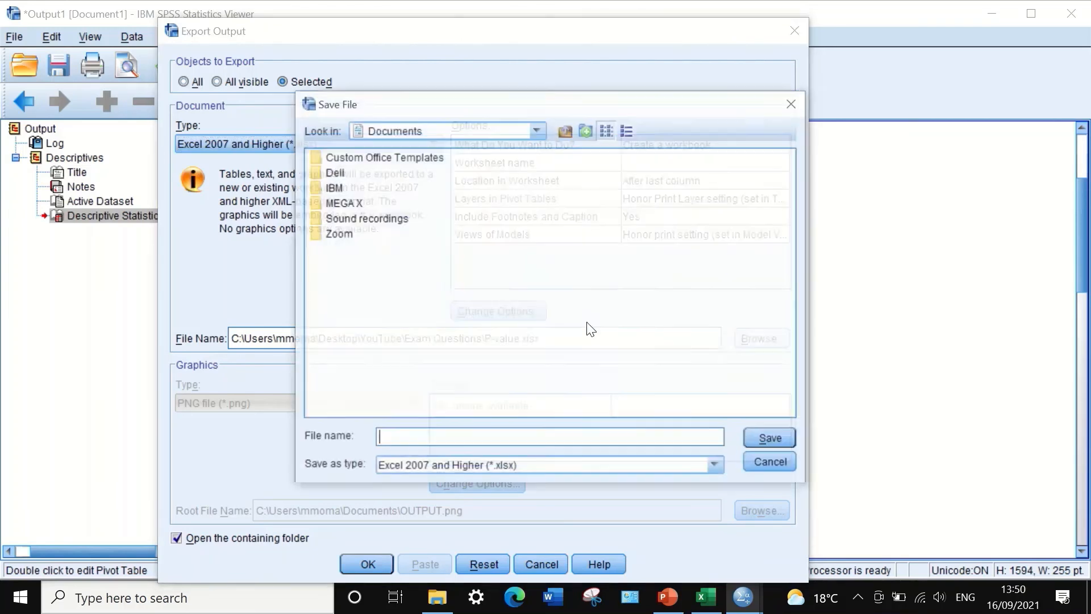
pyautogui.click(403, 130)
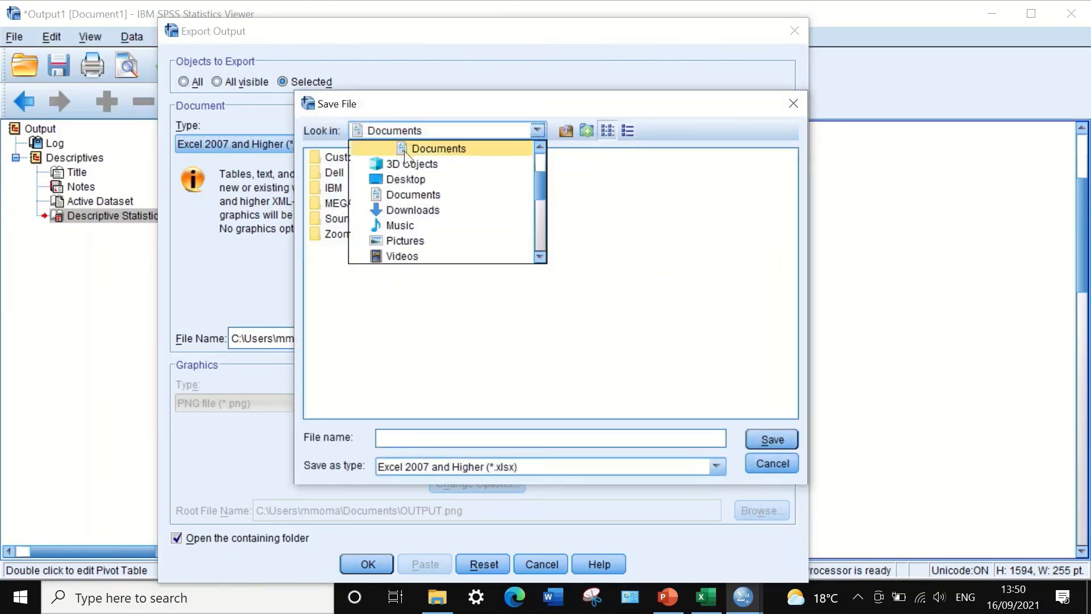
pyautogui.click(404, 181)
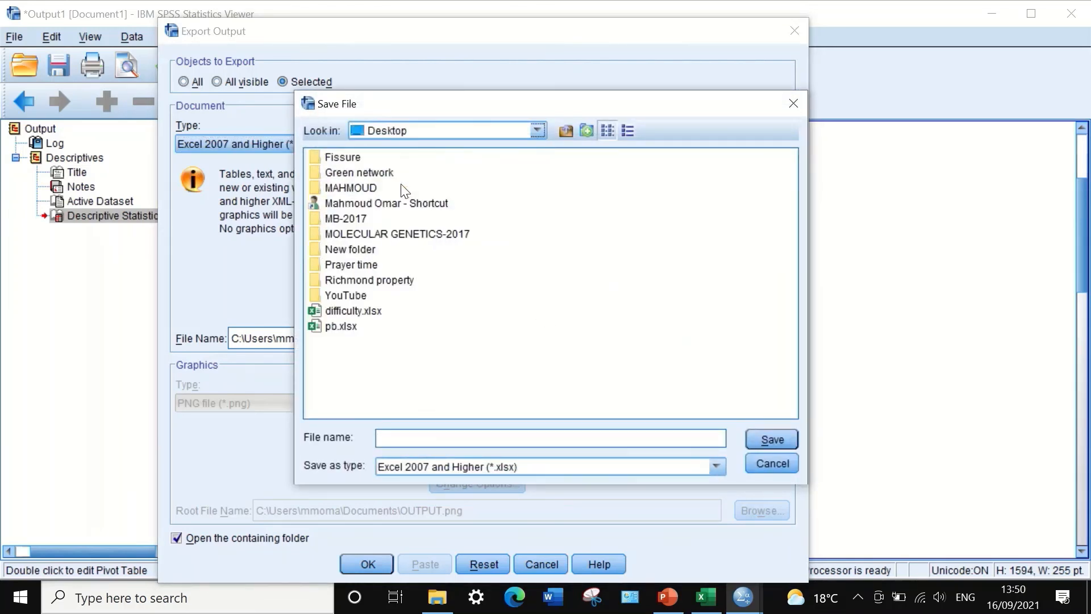
pyautogui.doubleClick(333, 294)
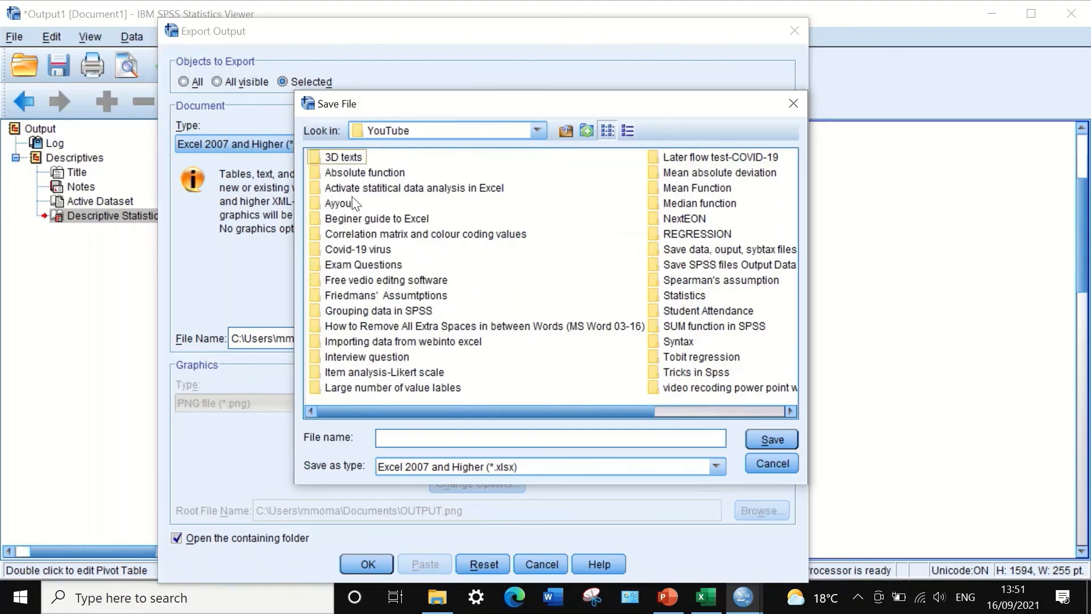
pyautogui.doubleClick(355, 264)
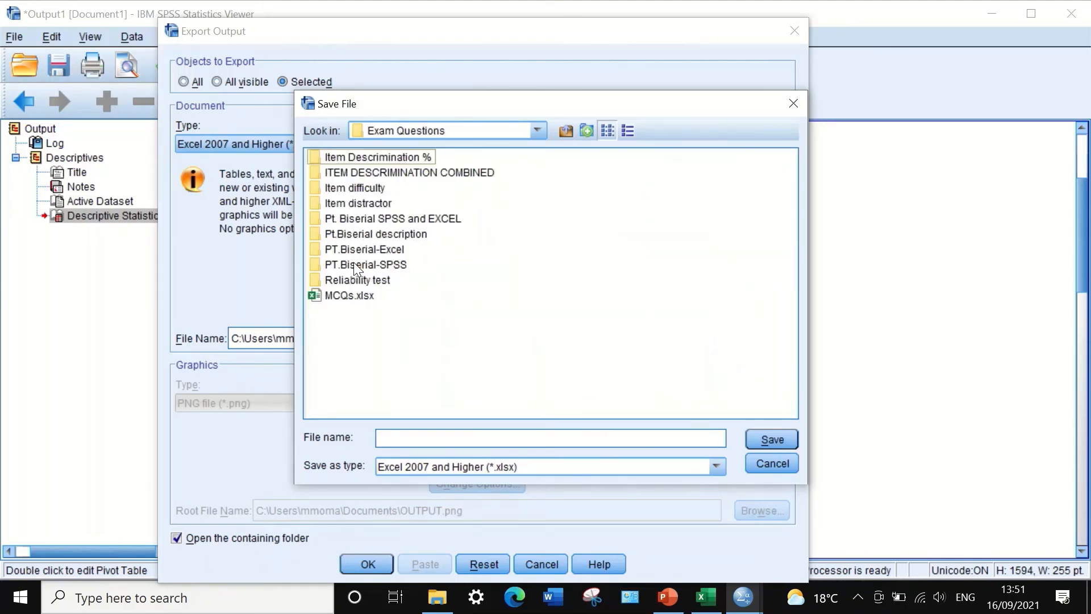
# Name the export file Item difficulty, save it in the Item difficulty folder, and run the export
pyautogui.click(425, 441)
pyautogui.write('Item diff')
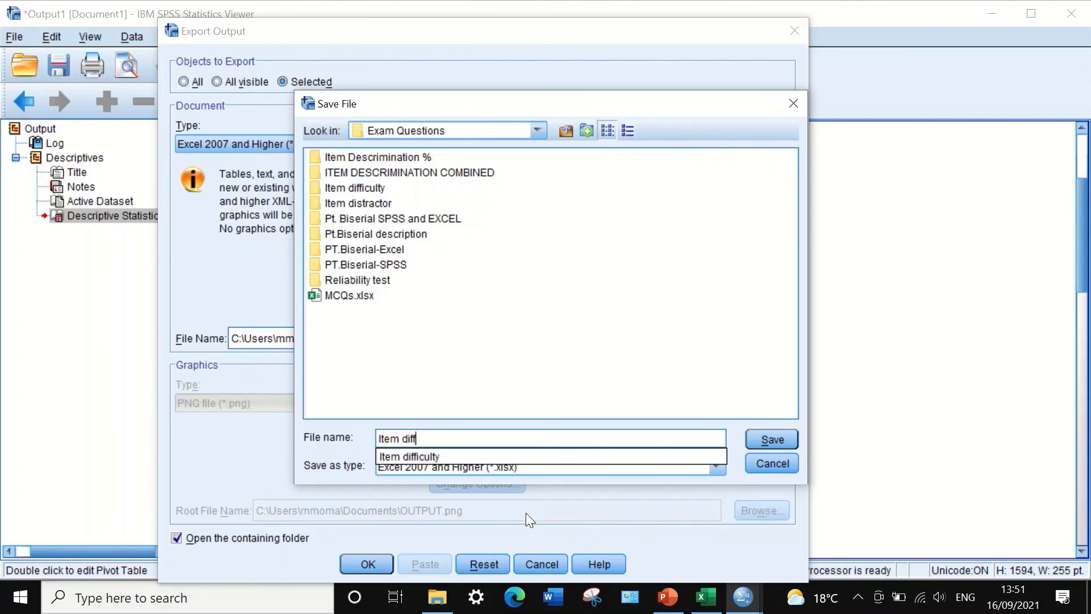
pyautogui.click(449, 457)
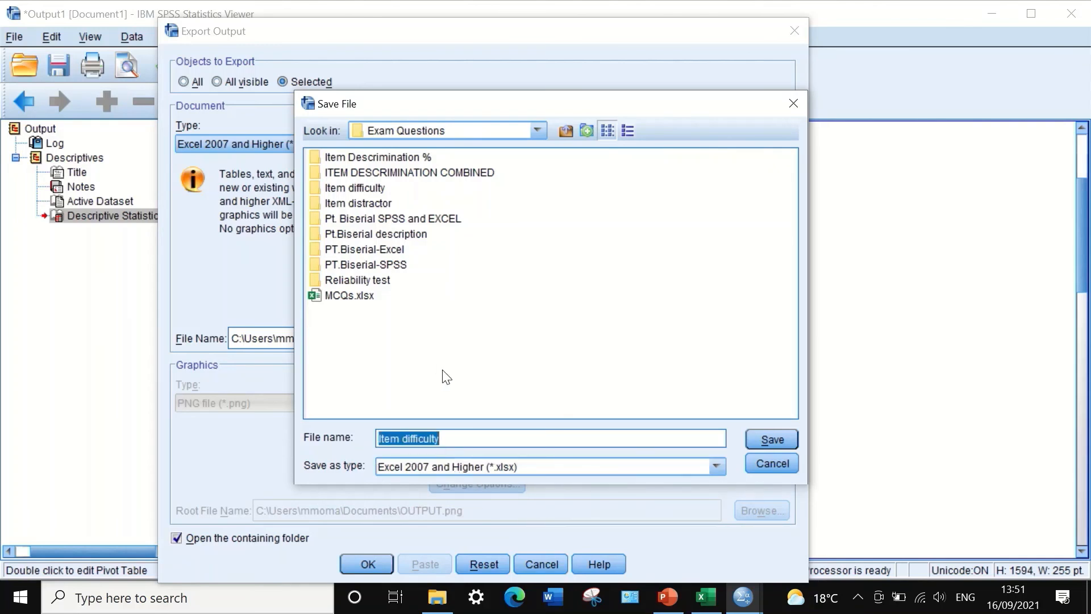
pyautogui.click(756, 440)
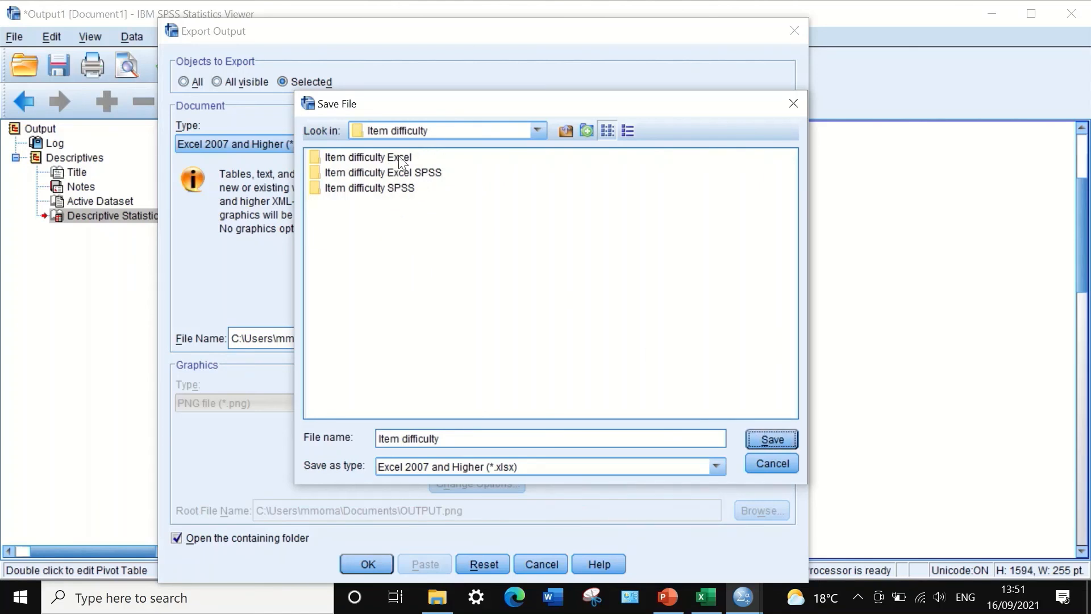
pyautogui.click(379, 219)
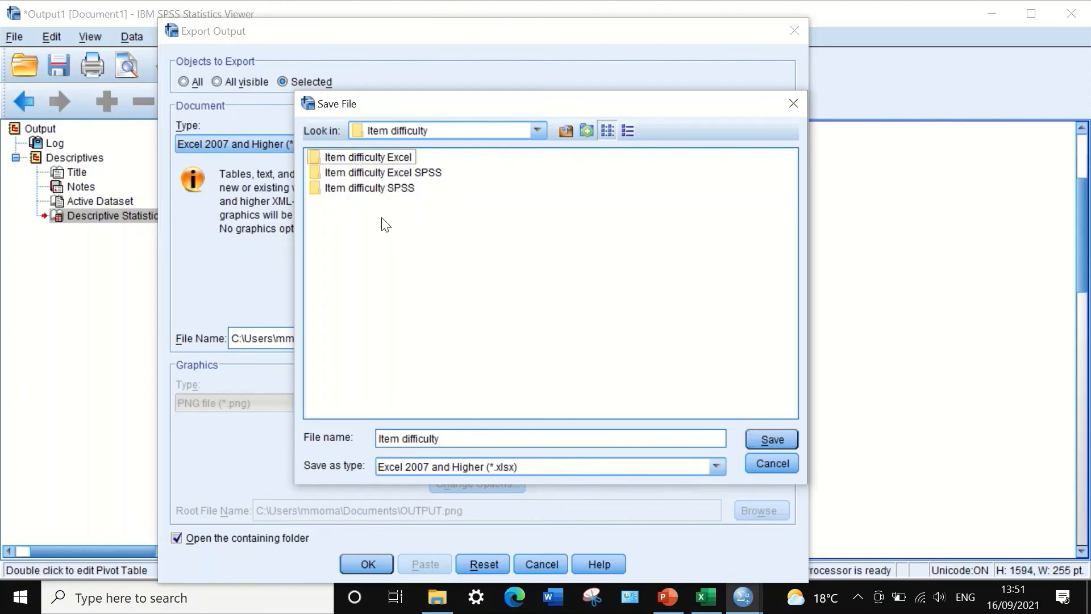
pyautogui.click(527, 132)
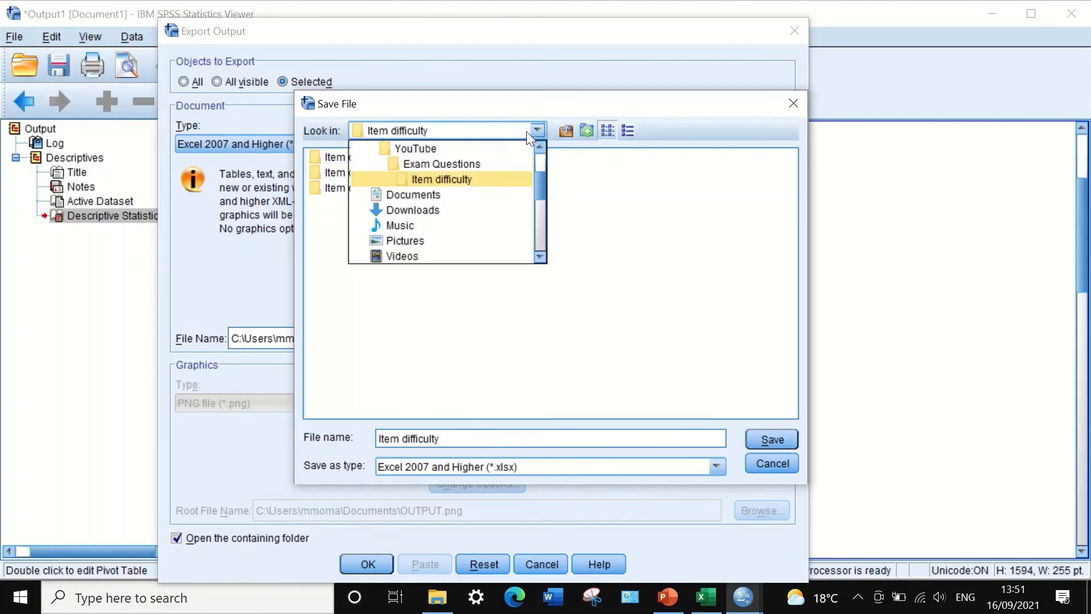
pyautogui.click(465, 179)
pyautogui.click(765, 439)
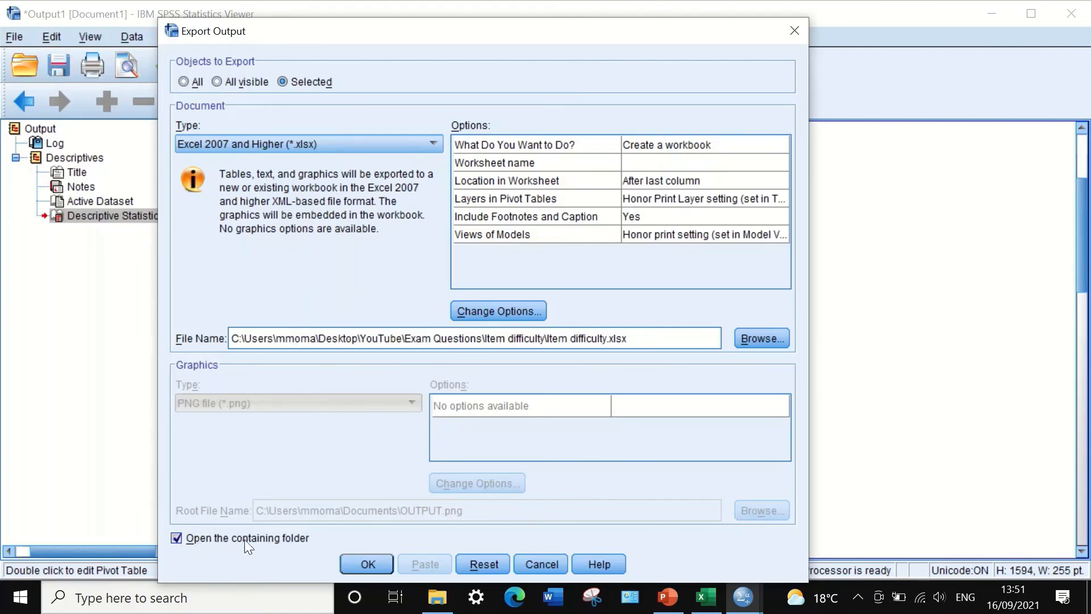
pyautogui.click(355, 563)
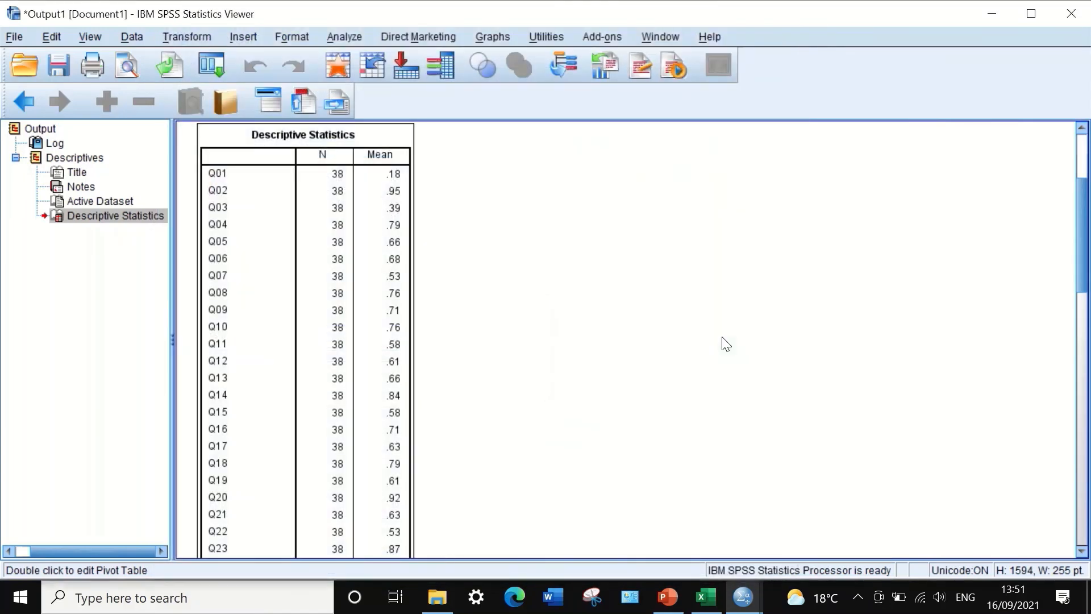